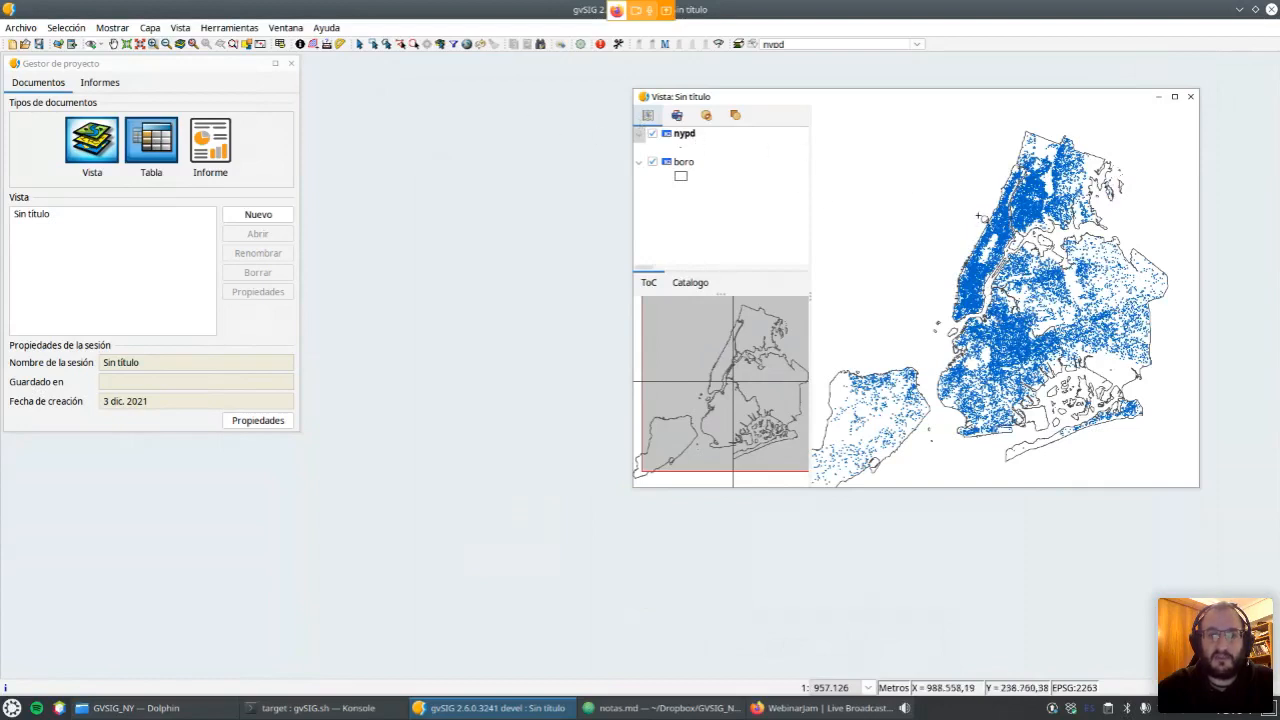
Open the nypd layer's attribute table, enlarge it to review its fields and records, and close it.
right_click(683, 134)
left_click(745, 183)
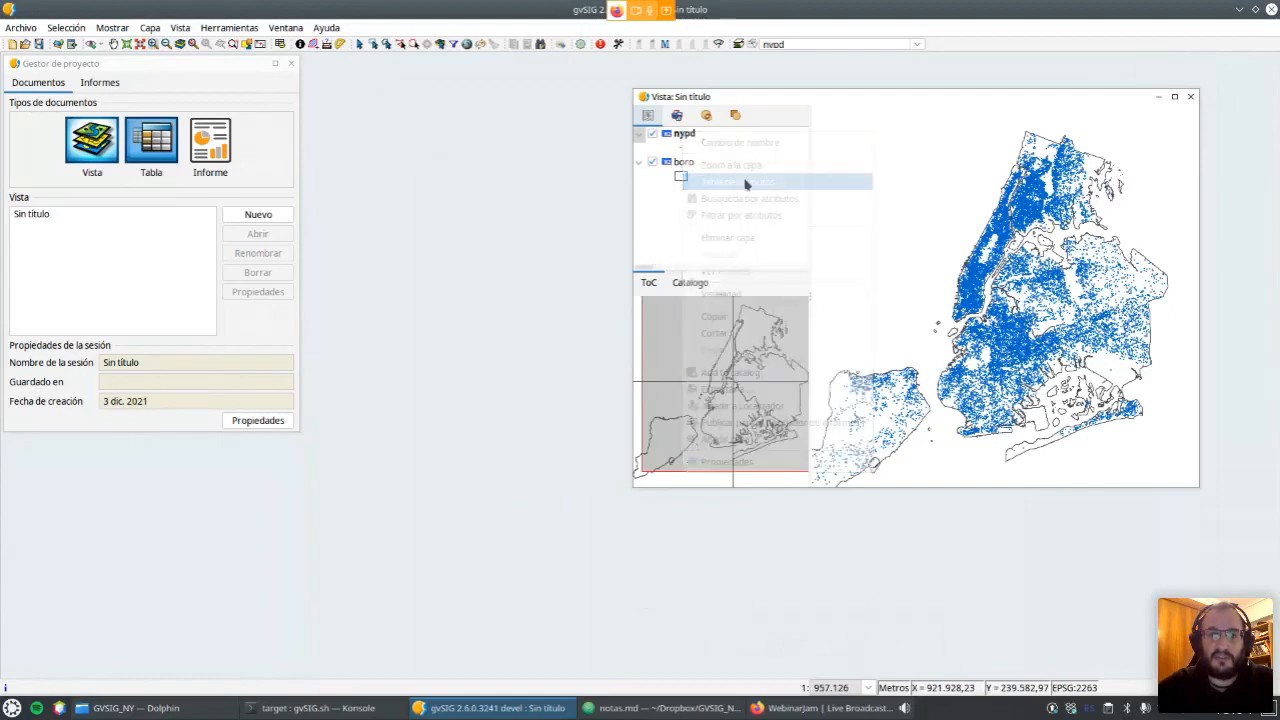
left_click_drag(257, 72, 363, 118)
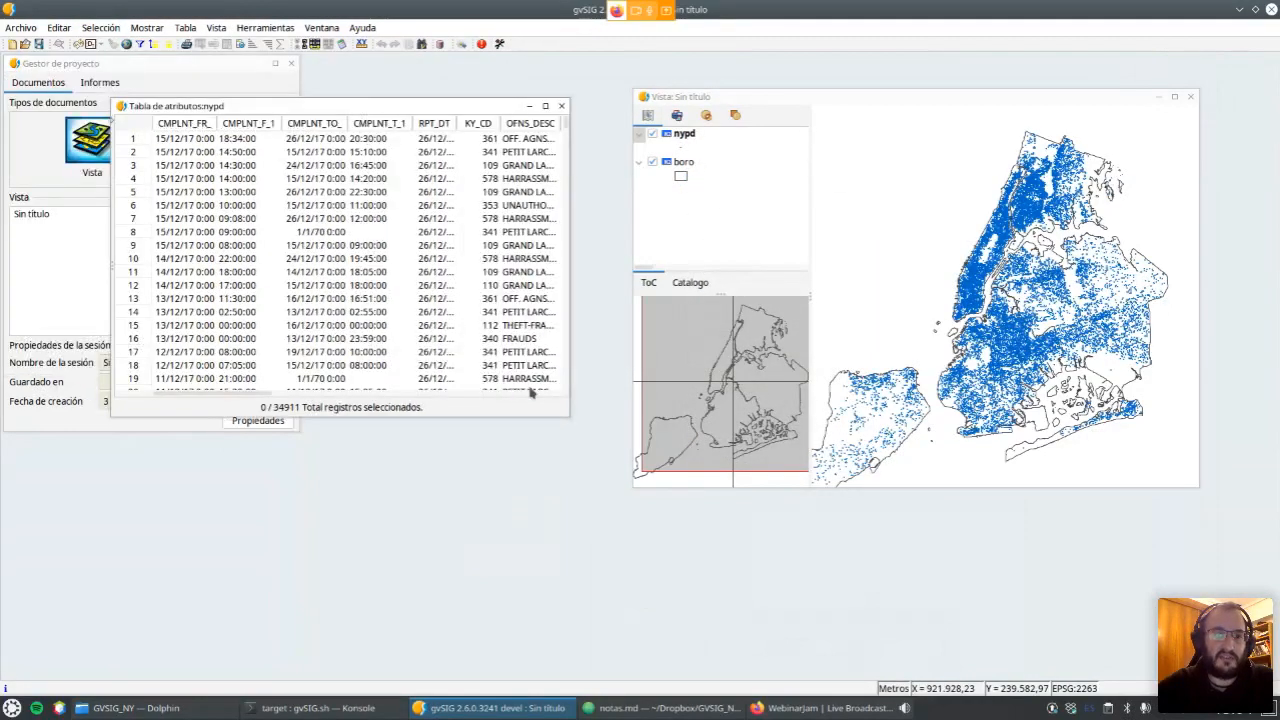
left_click_drag(572, 420, 1033, 621)
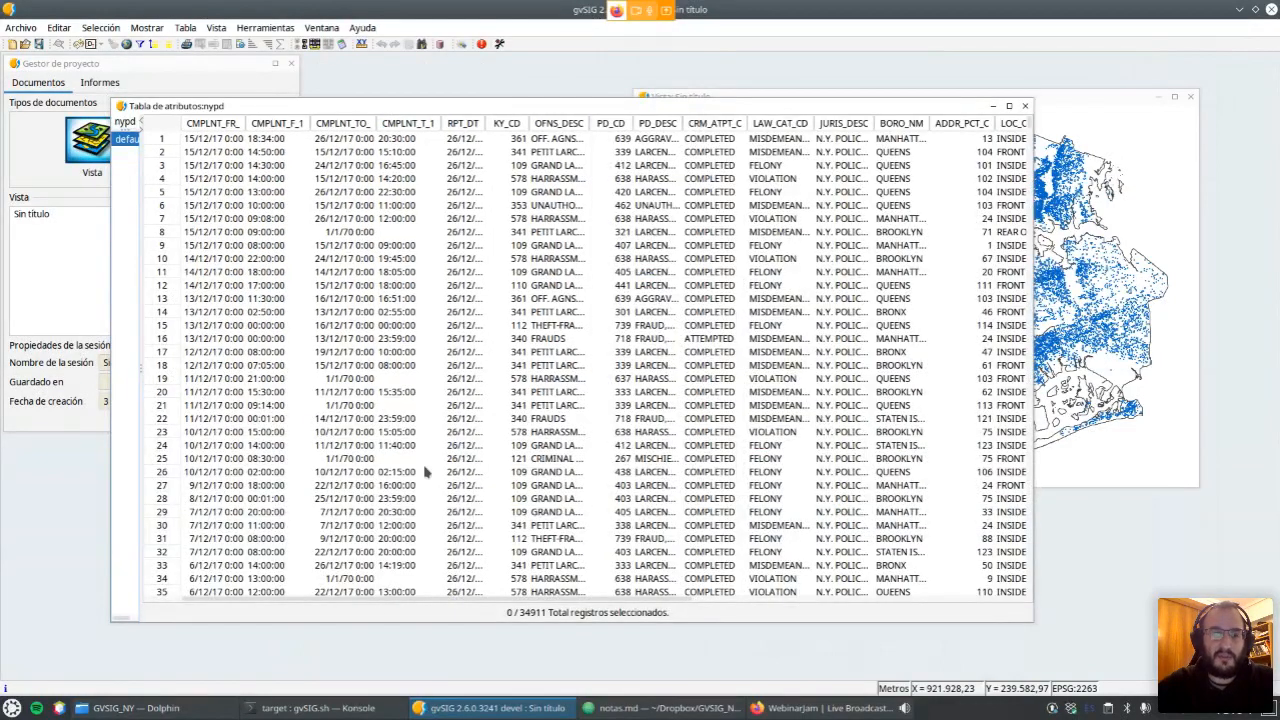
left_click_drag(320, 605, 236, 576)
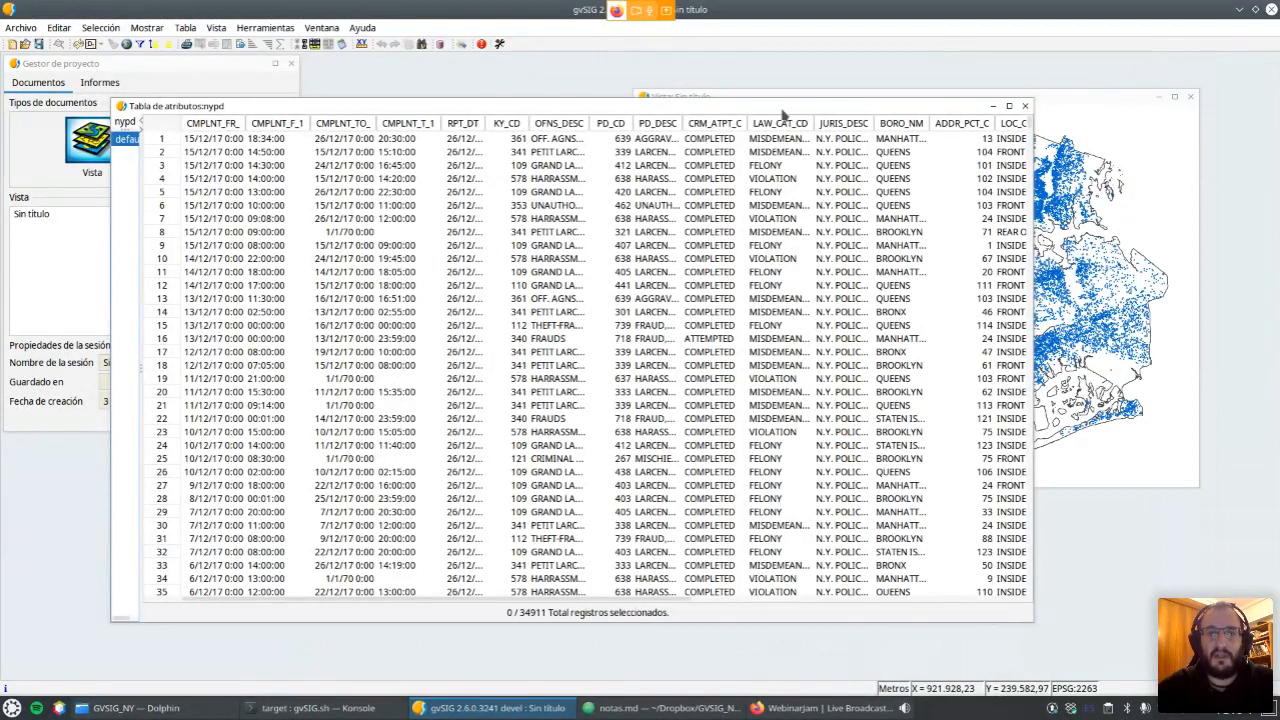
left_click(1025, 107)
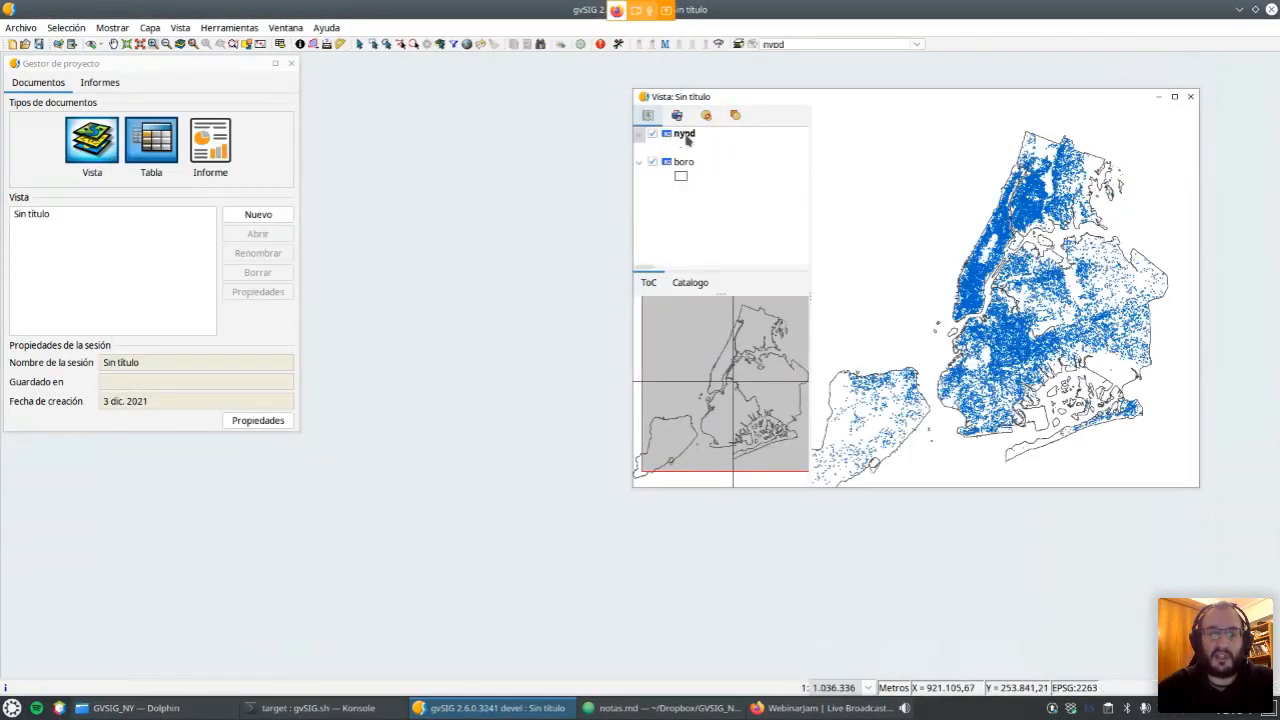
Open the search by attributes for the nypd layer and maximize the search window.
right_click(687, 140)
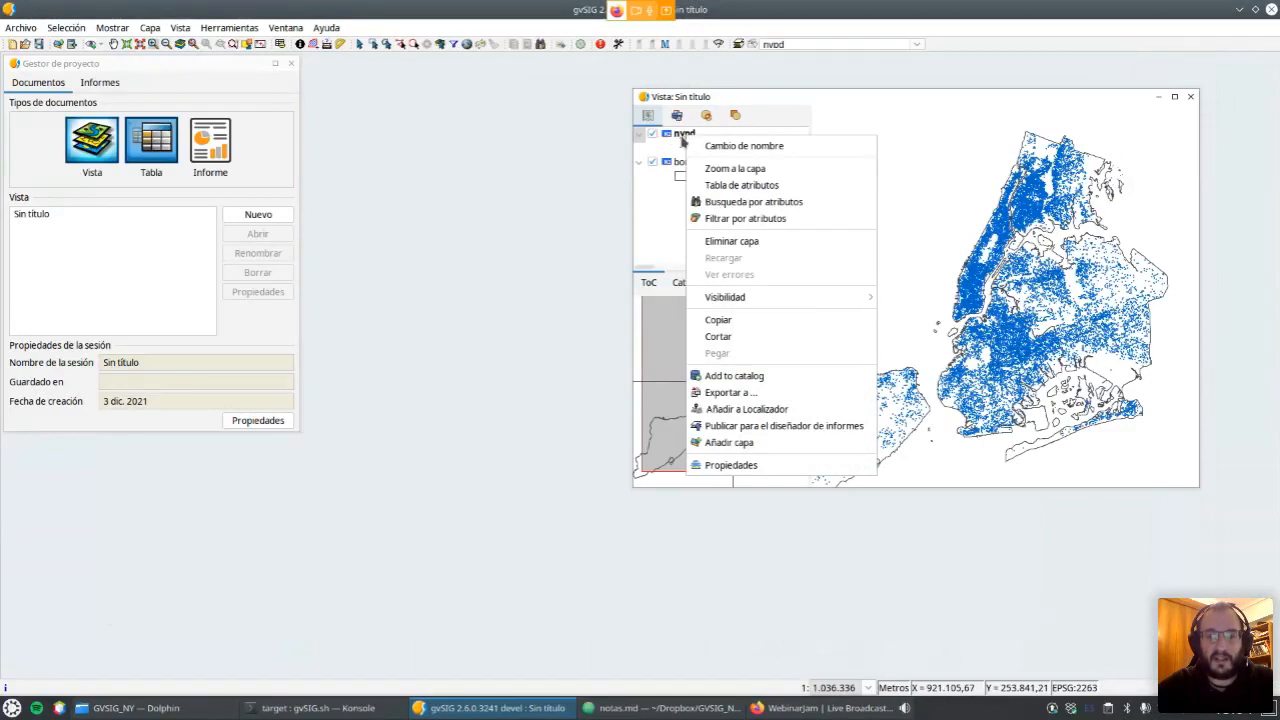
left_click(767, 98)
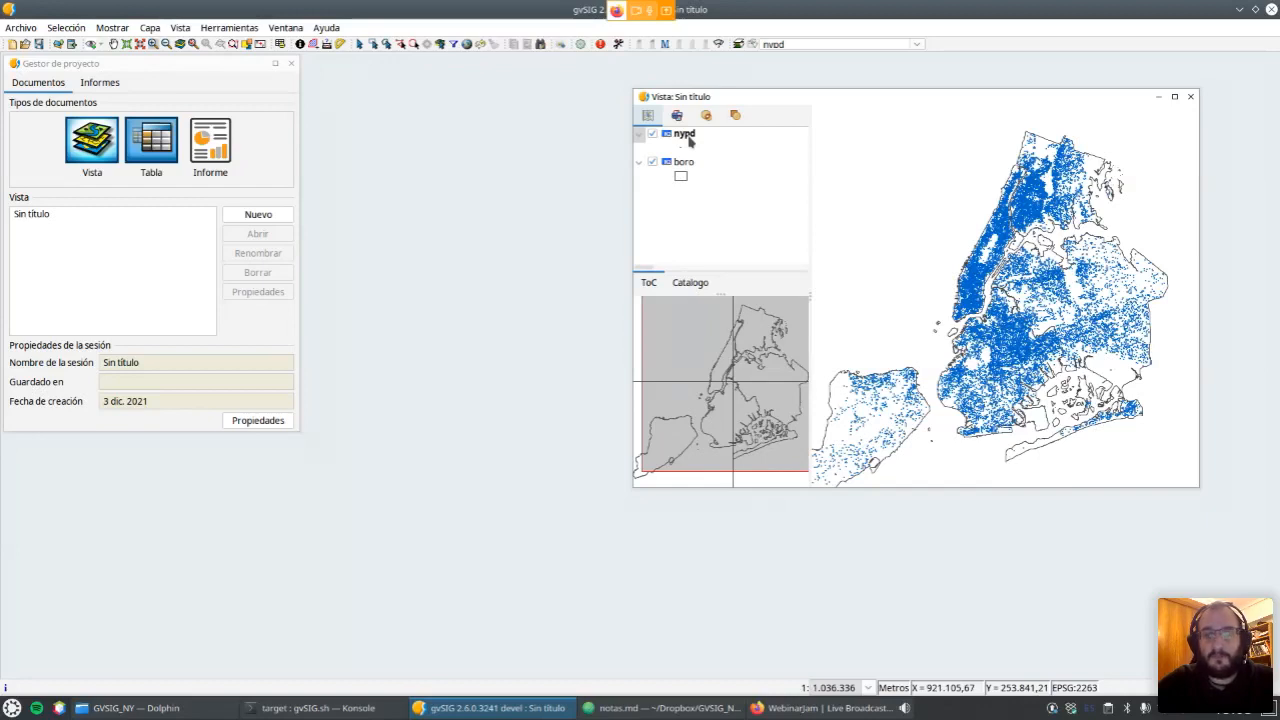
right_click(688, 140)
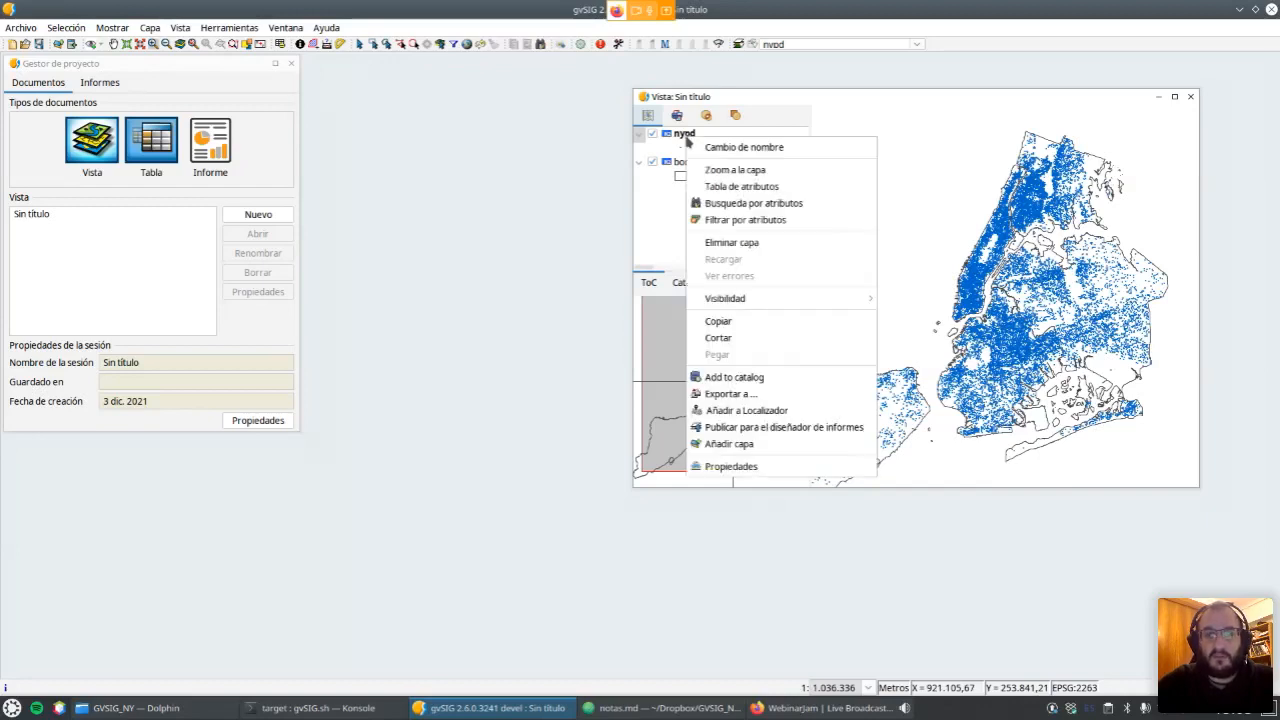
left_click(740, 204)
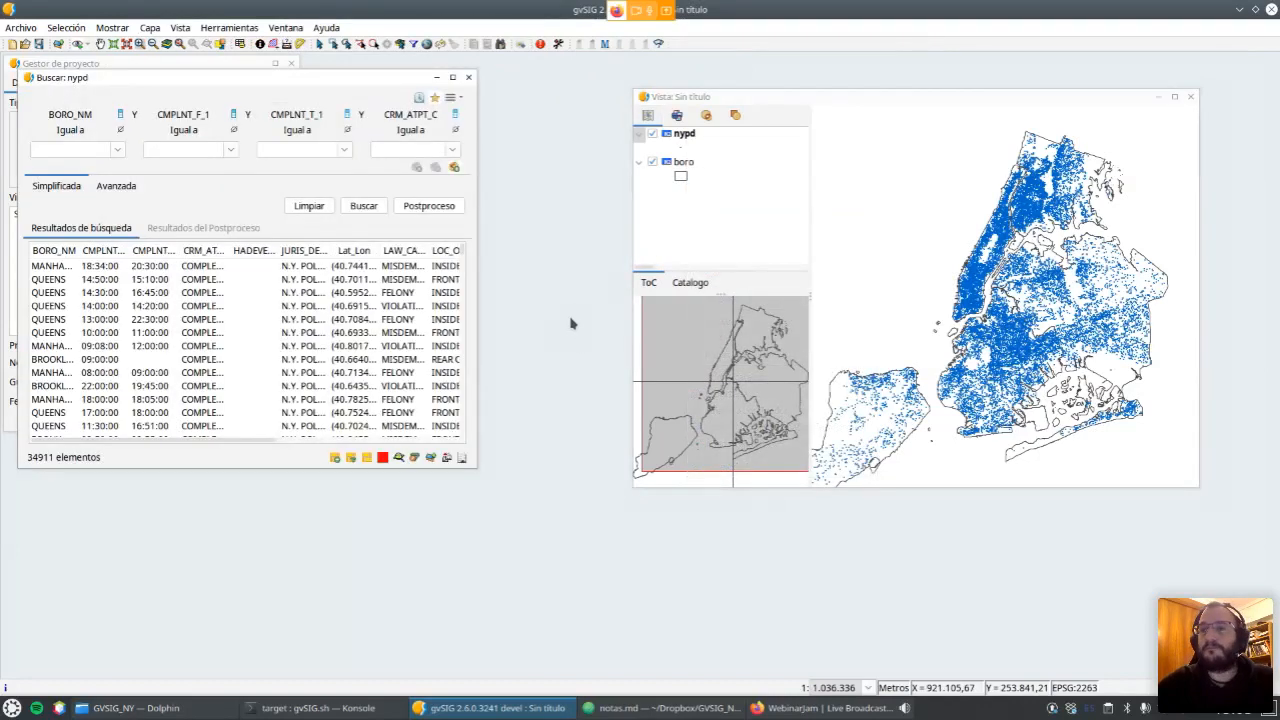
left_click_drag(259, 87, 467, 112)
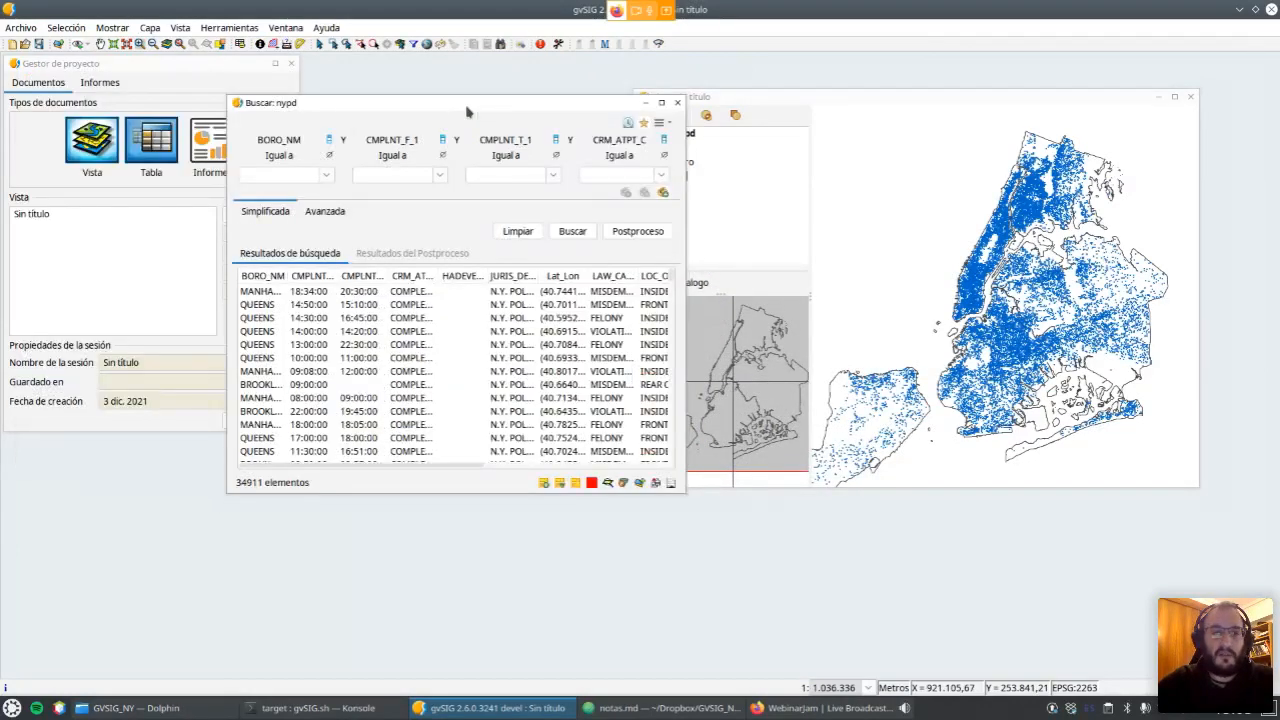
double_click(467, 112)
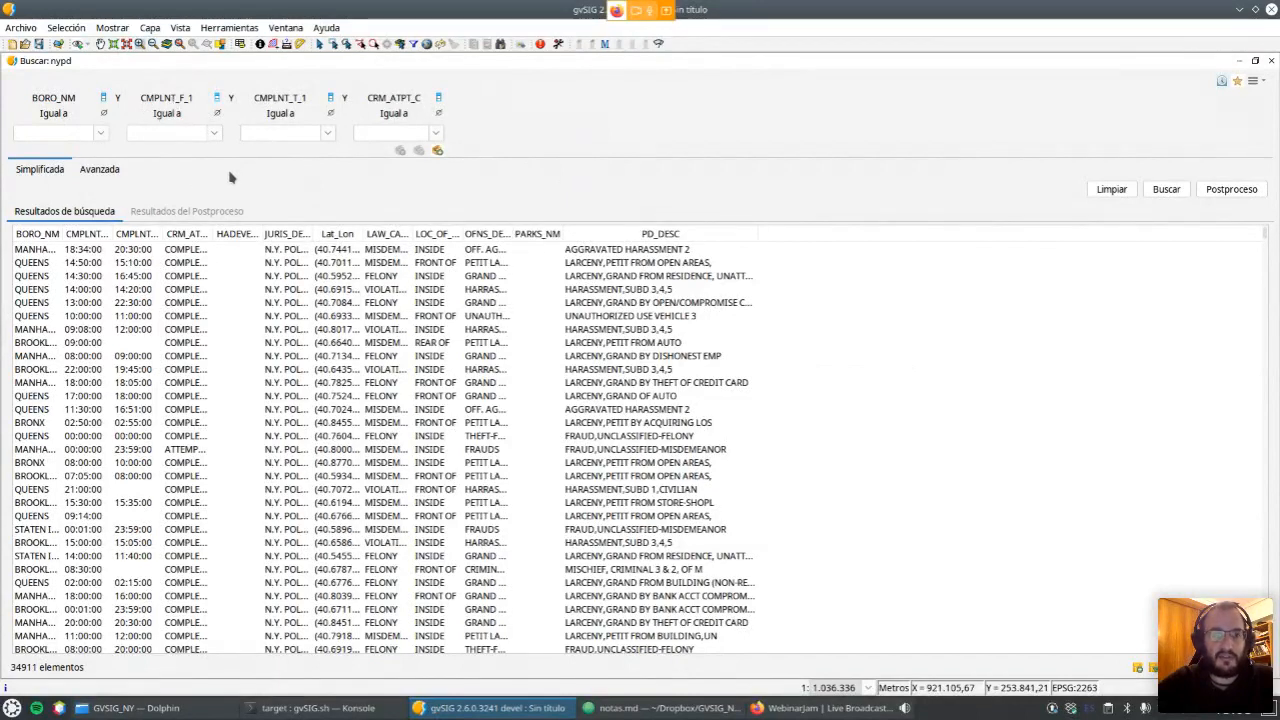
Examine the attributes and comparison operators available for the first search condition, leaving the condition as it is.
left_click(72, 104)
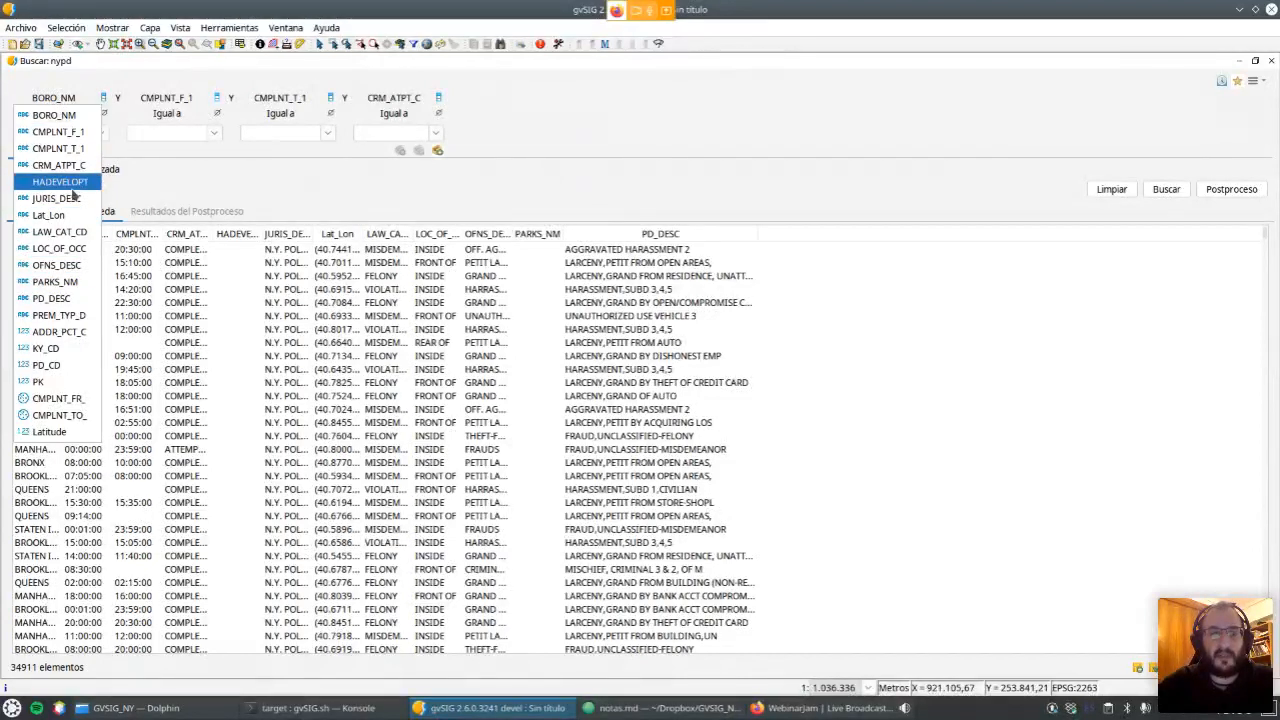
left_click(105, 101)
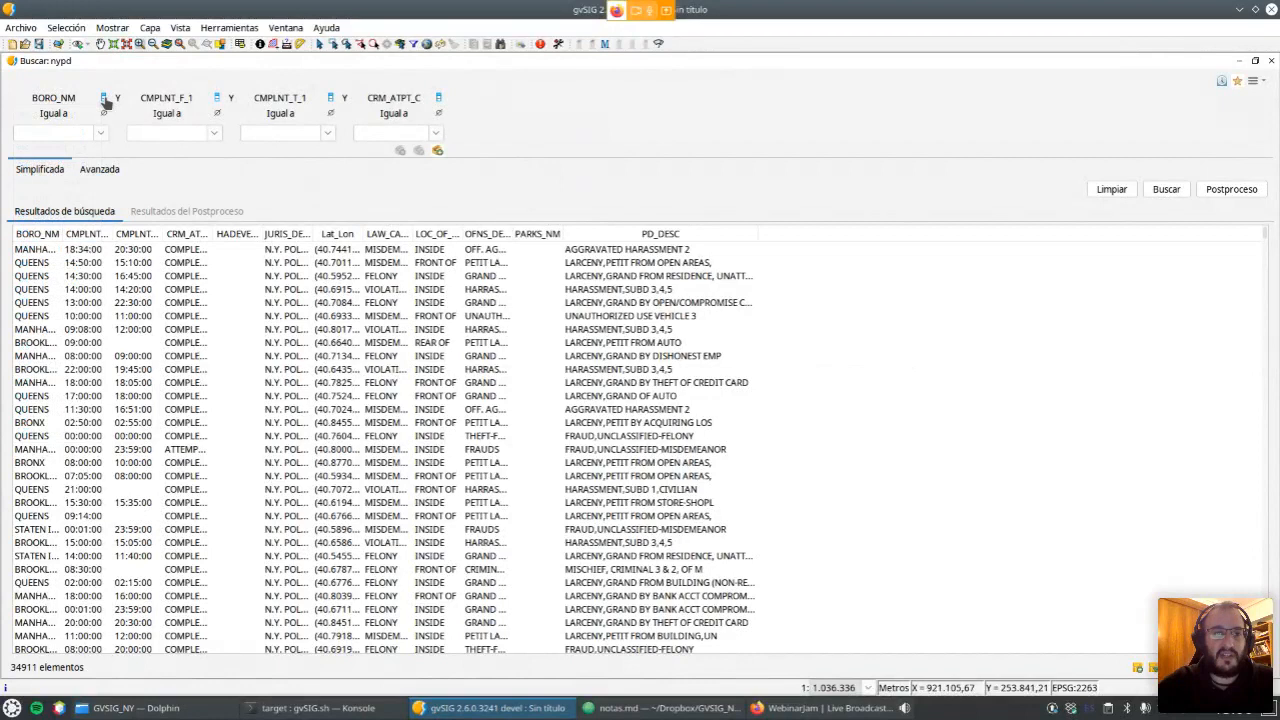
left_click(104, 99)
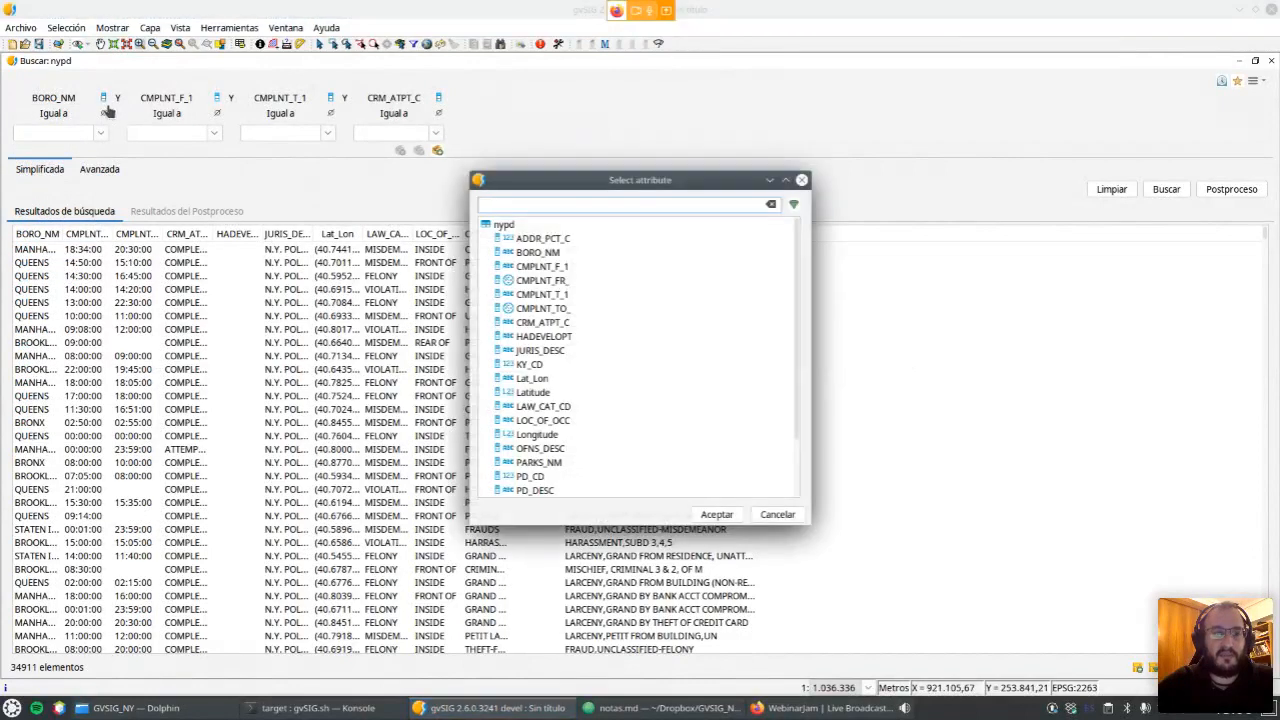
scroll(566, 268, "down", 3)
scroll(566, 268, "up", 3)
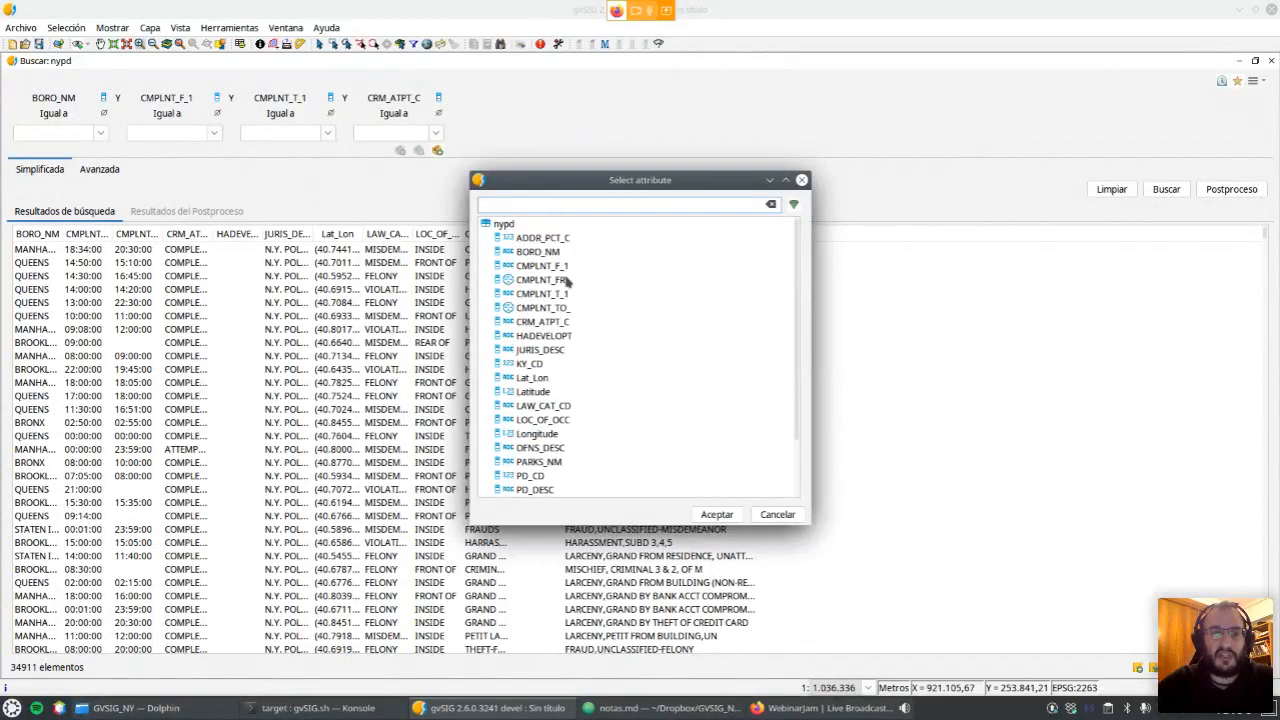
left_click(777, 514)
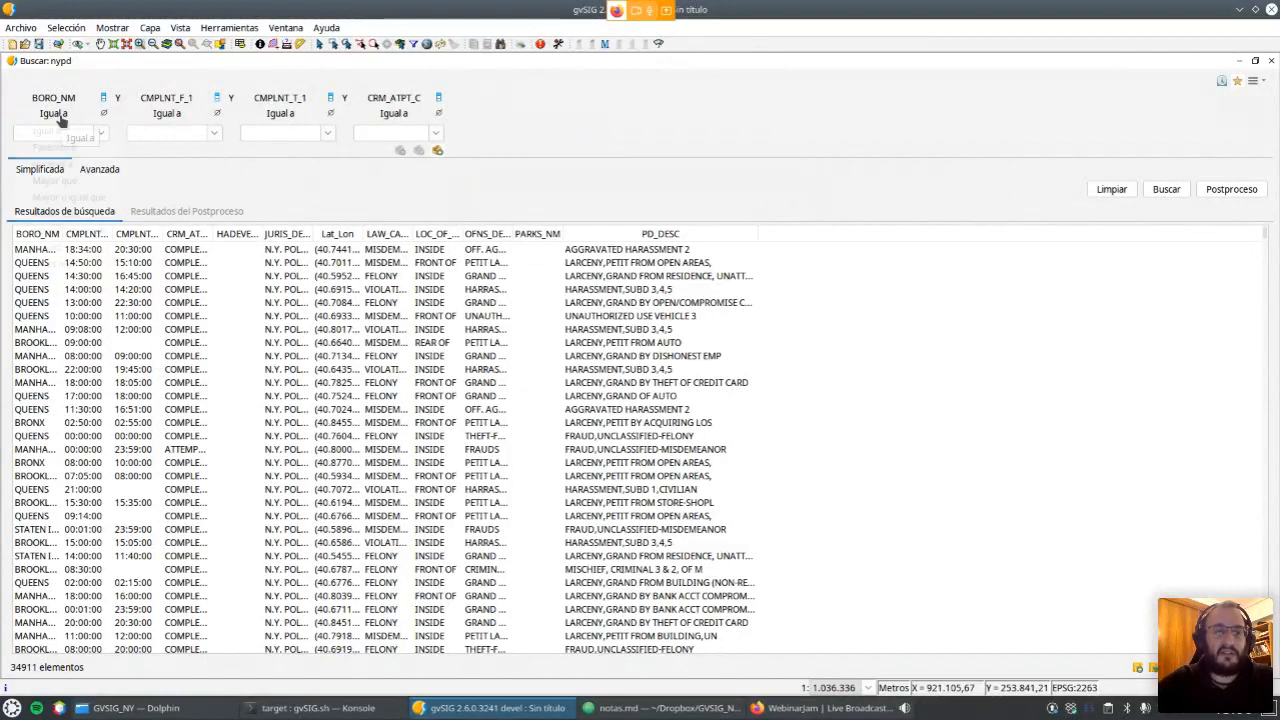
left_click(60, 118)
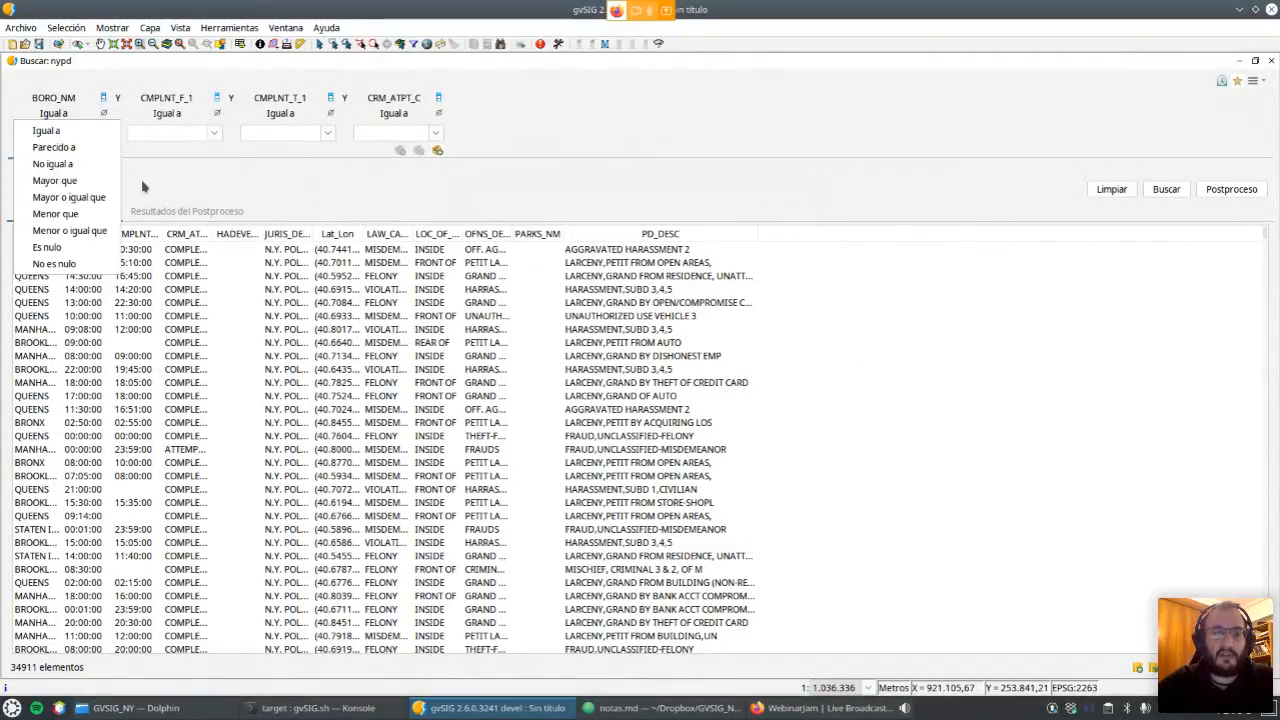
left_click(190, 172)
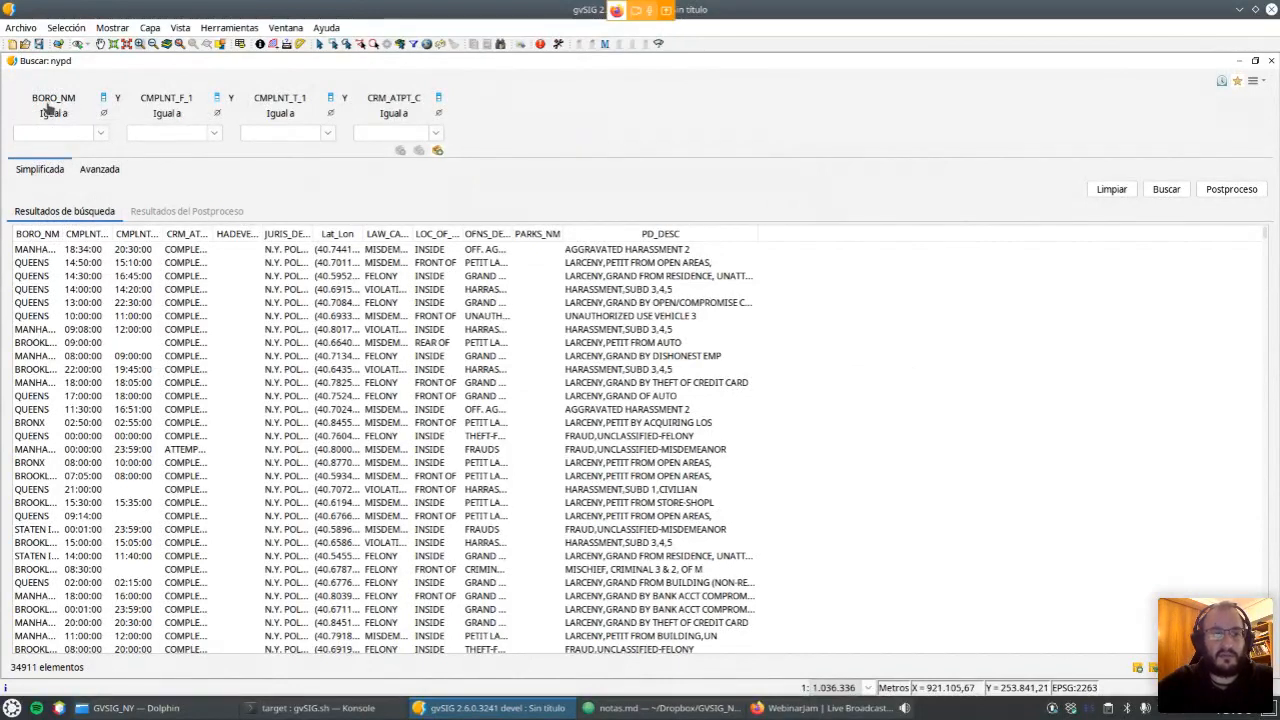
Search the nypd layer for records whose BORO_NM equals BRONX and look through the results.
left_click(102, 136)
left_click(102, 137)
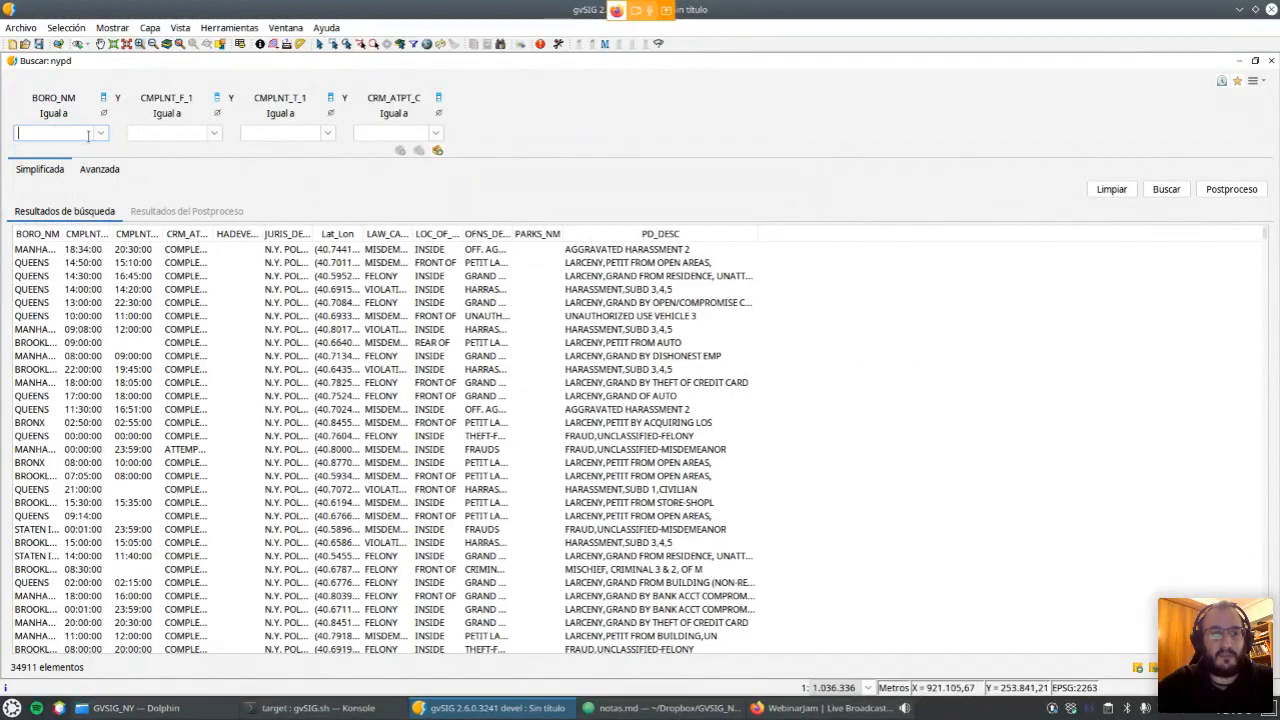
left_click(103, 139)
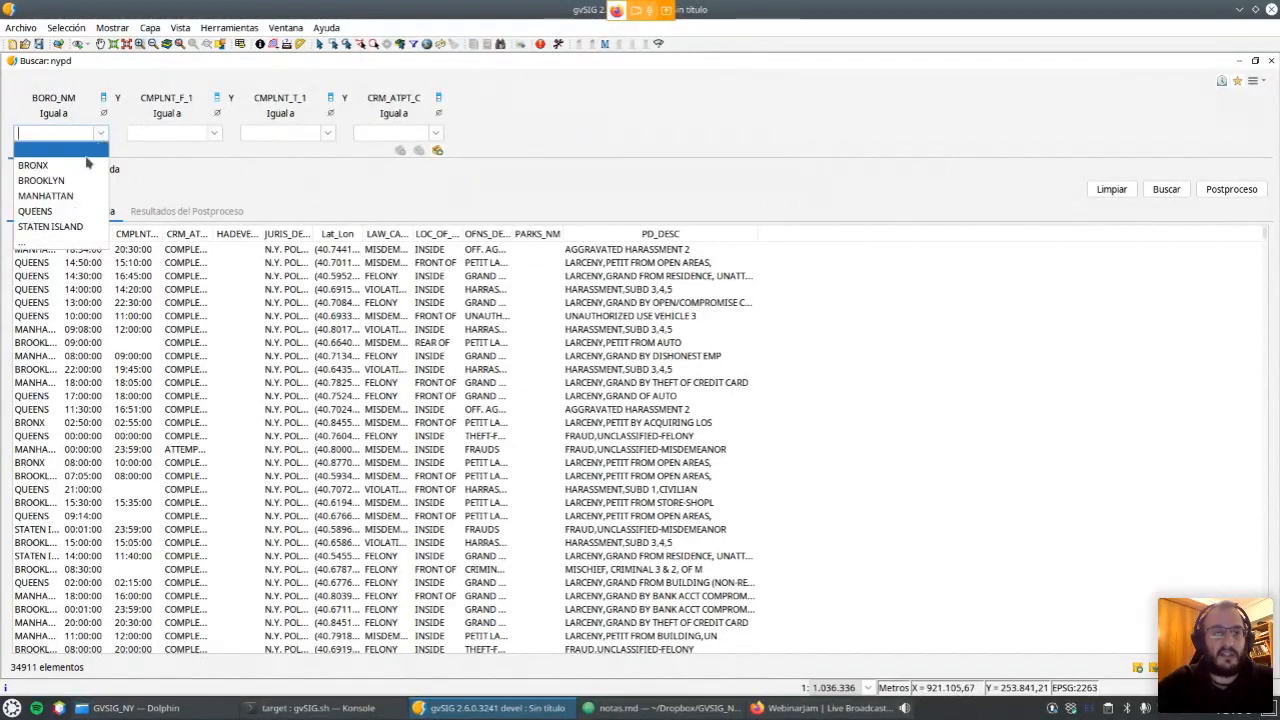
left_click(72, 172)
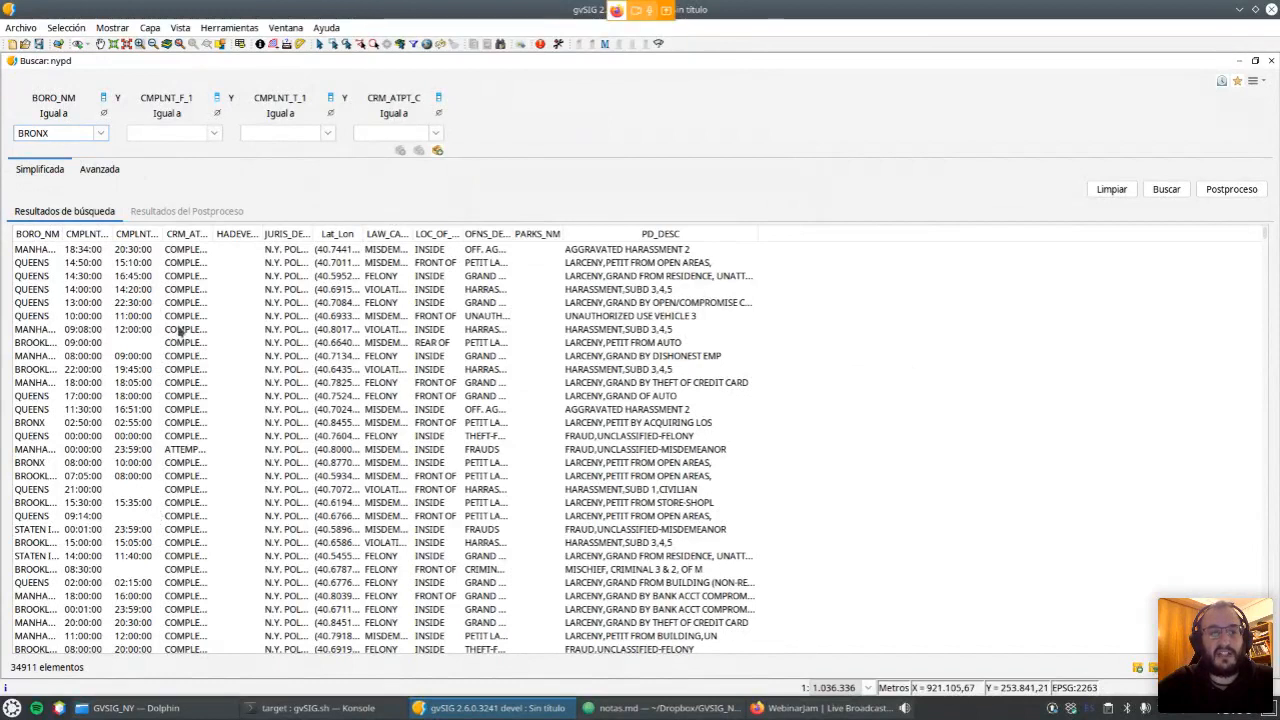
left_click(100, 137)
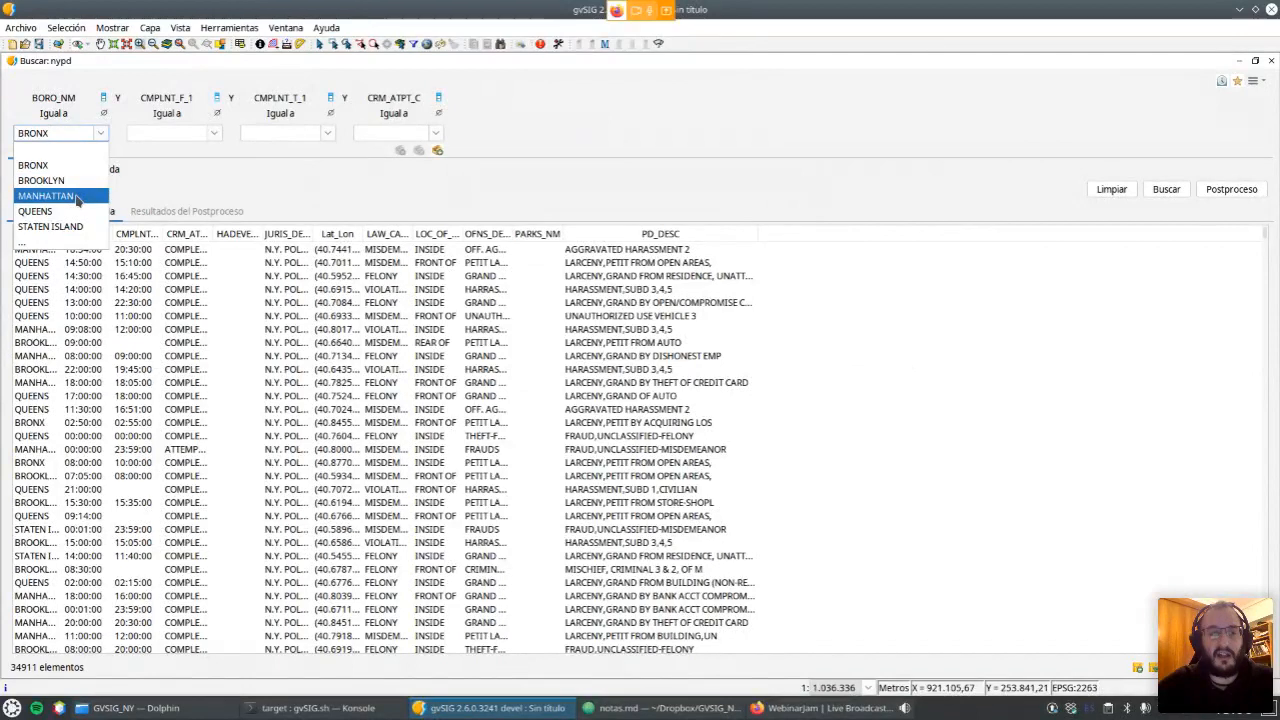
left_click(103, 140)
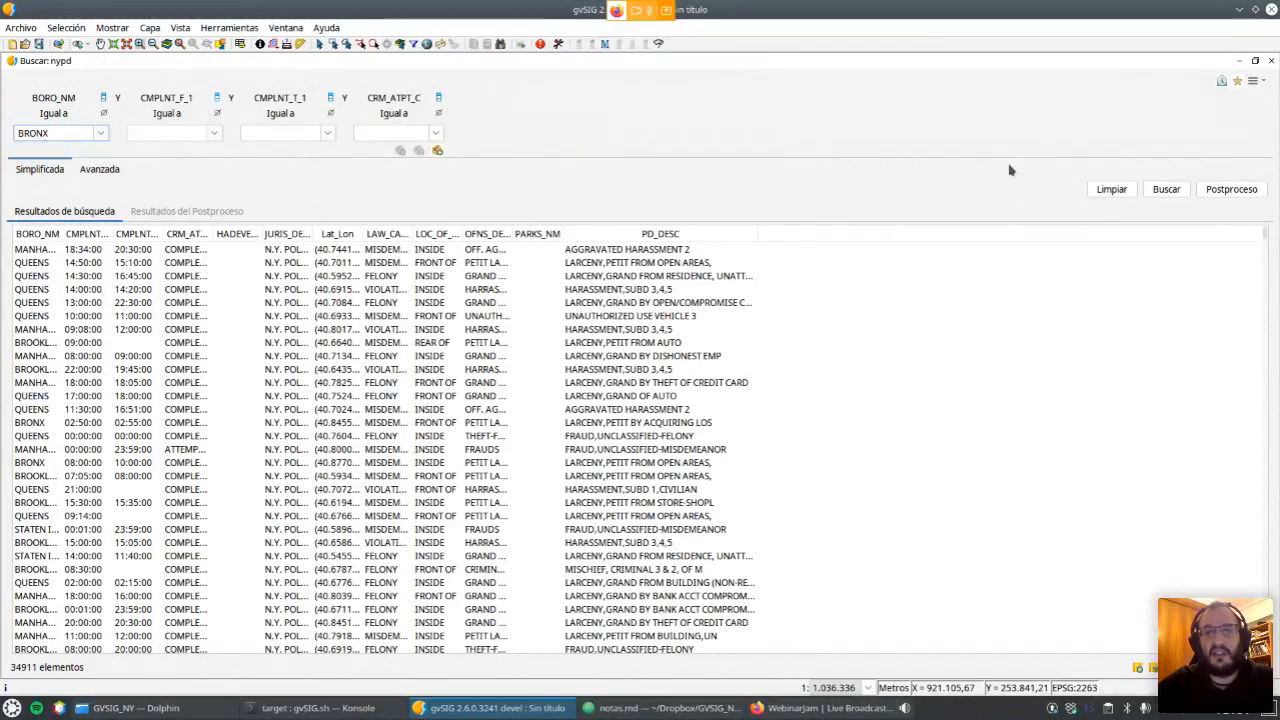
left_click(1168, 190)
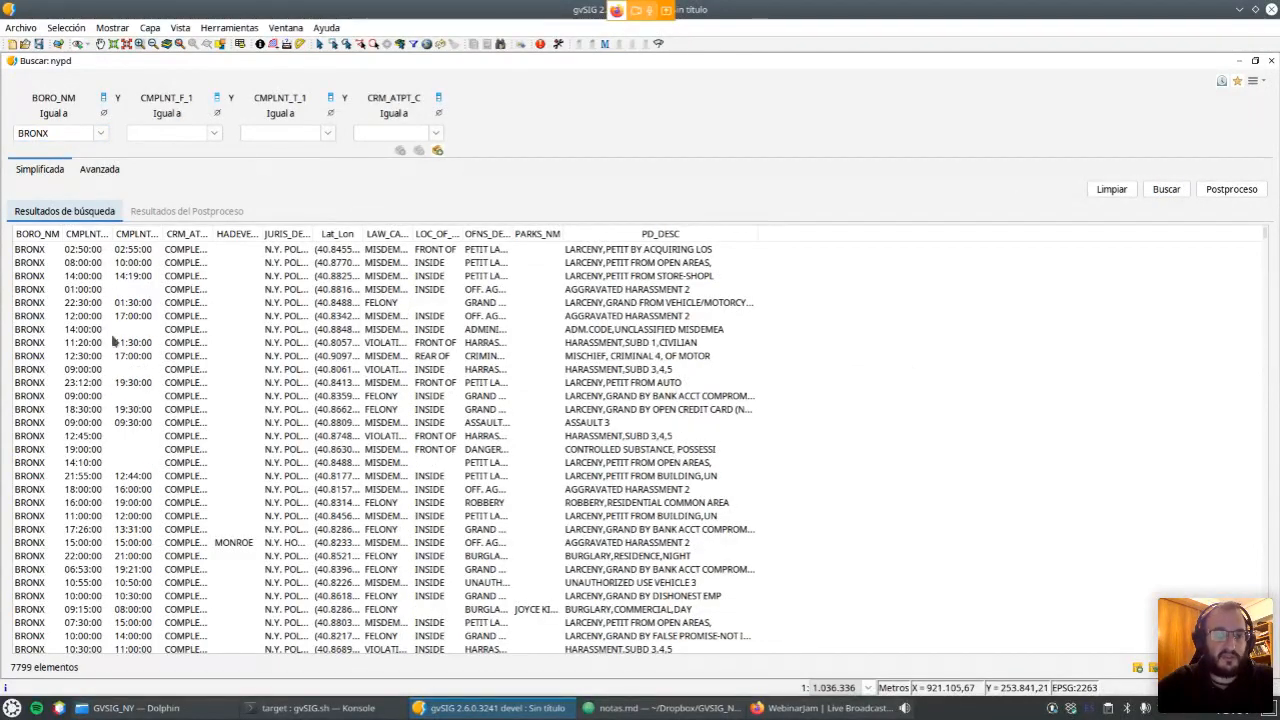
scroll(186, 377, "down", 5)
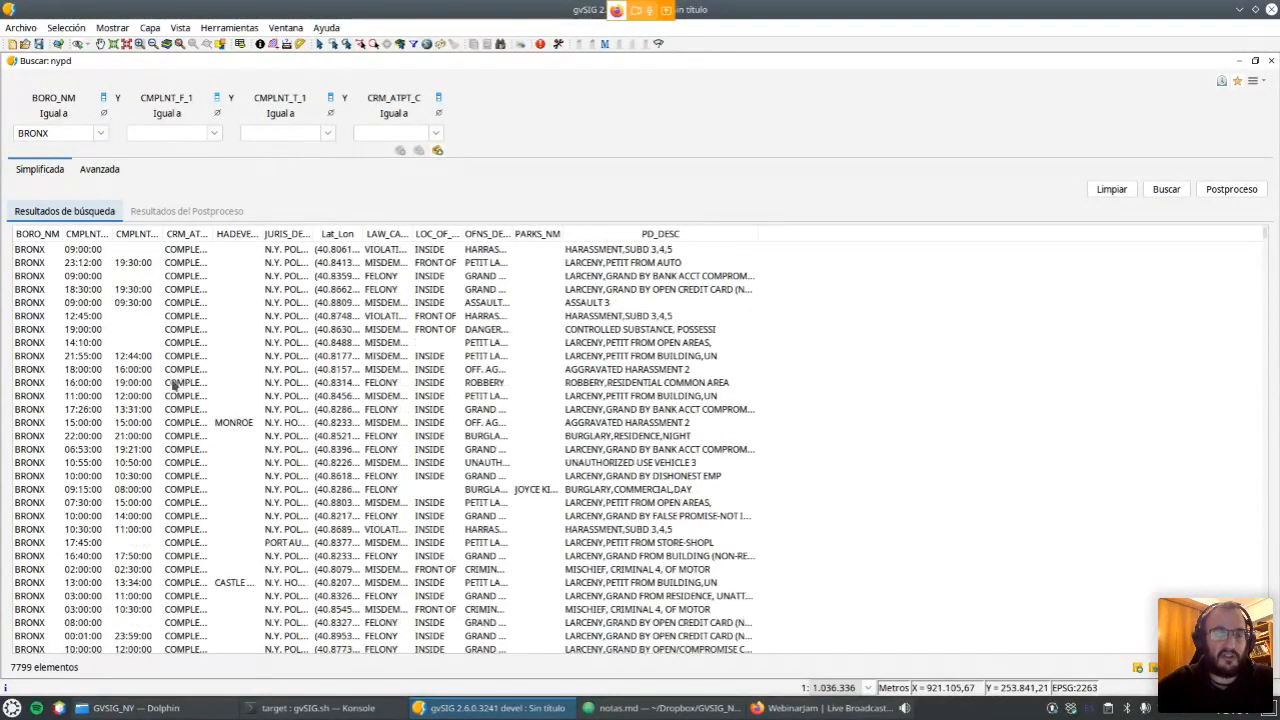
scroll(175, 378, "up", 5)
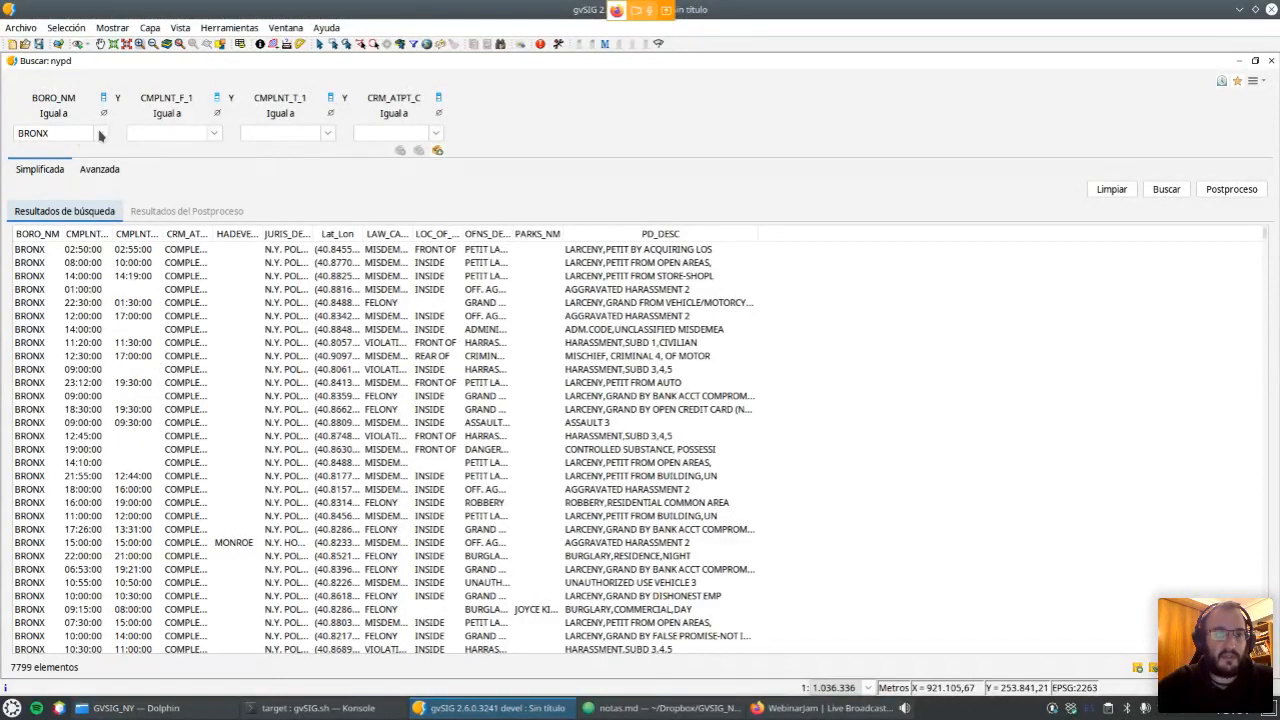
Set the BORO_NM condition to MANHATTAN and run the search.
left_click(99, 133)
left_click(50, 194)
left_click(1152, 189)
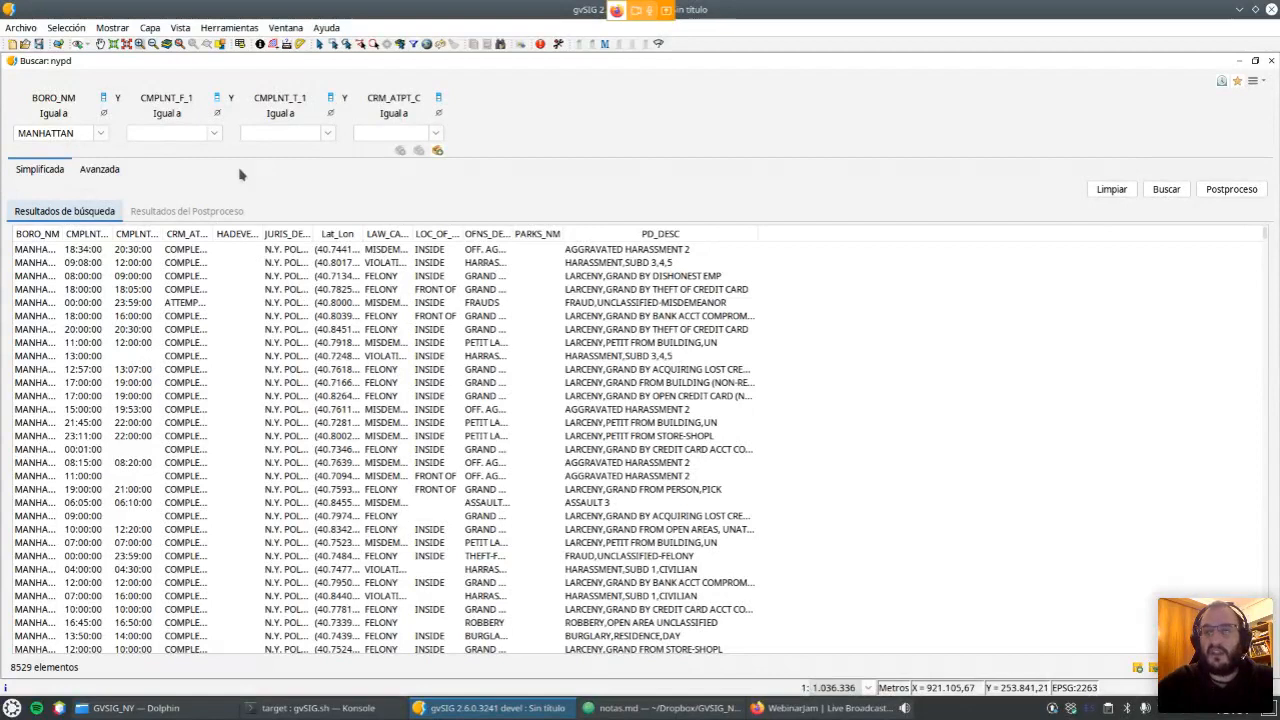
Set the second condition to OFNS_DESC equal to BURGLARY and run the combined search.
left_click(178, 107)
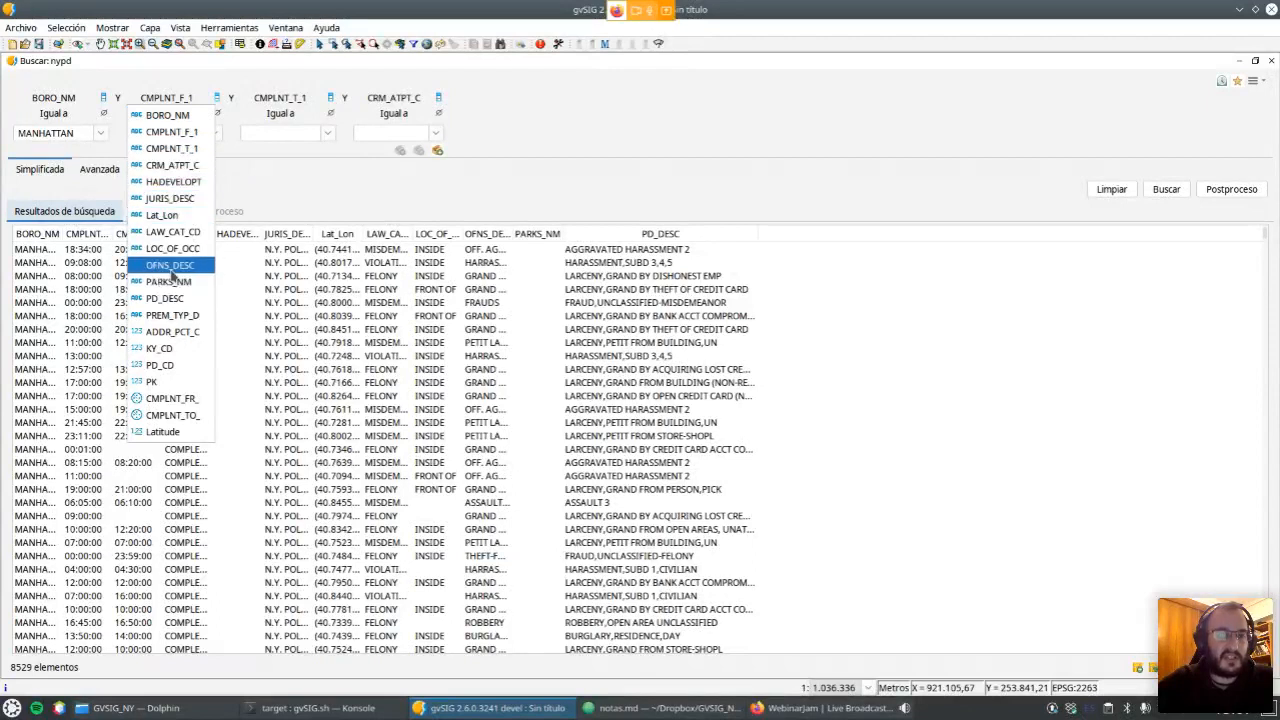
left_click(172, 266)
left_click(214, 138)
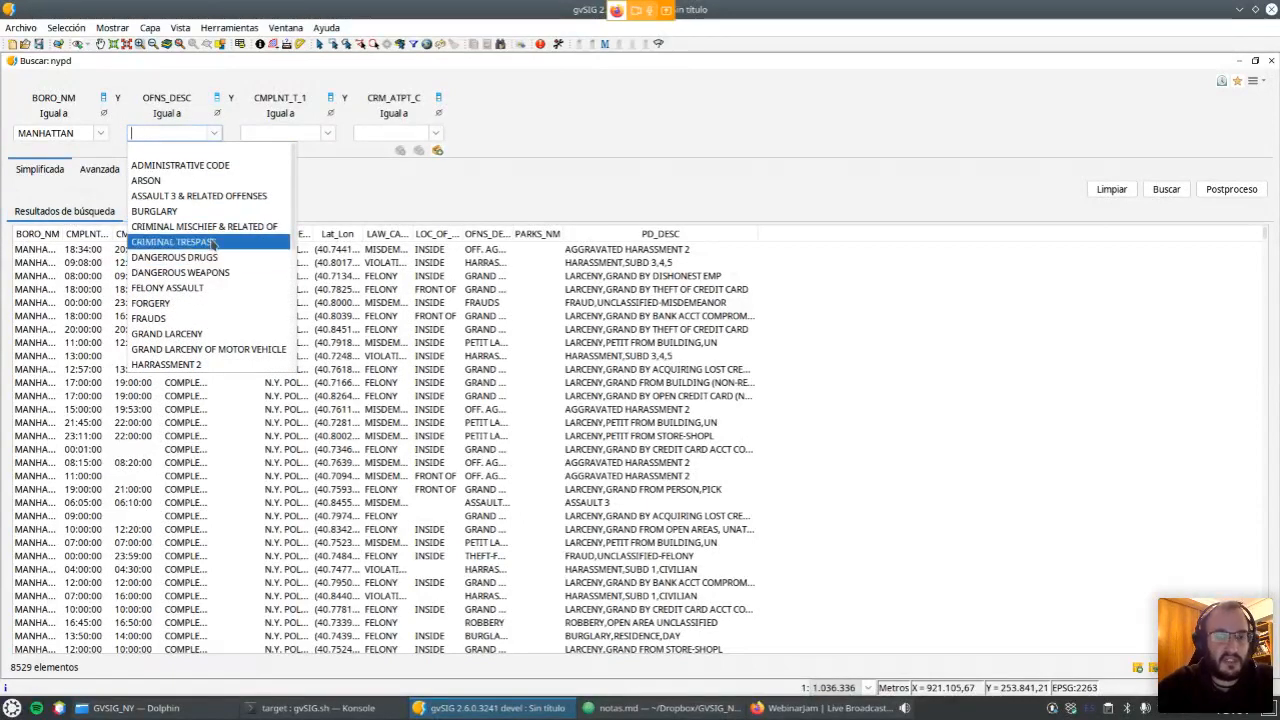
scroll(226, 266, "down", 1)
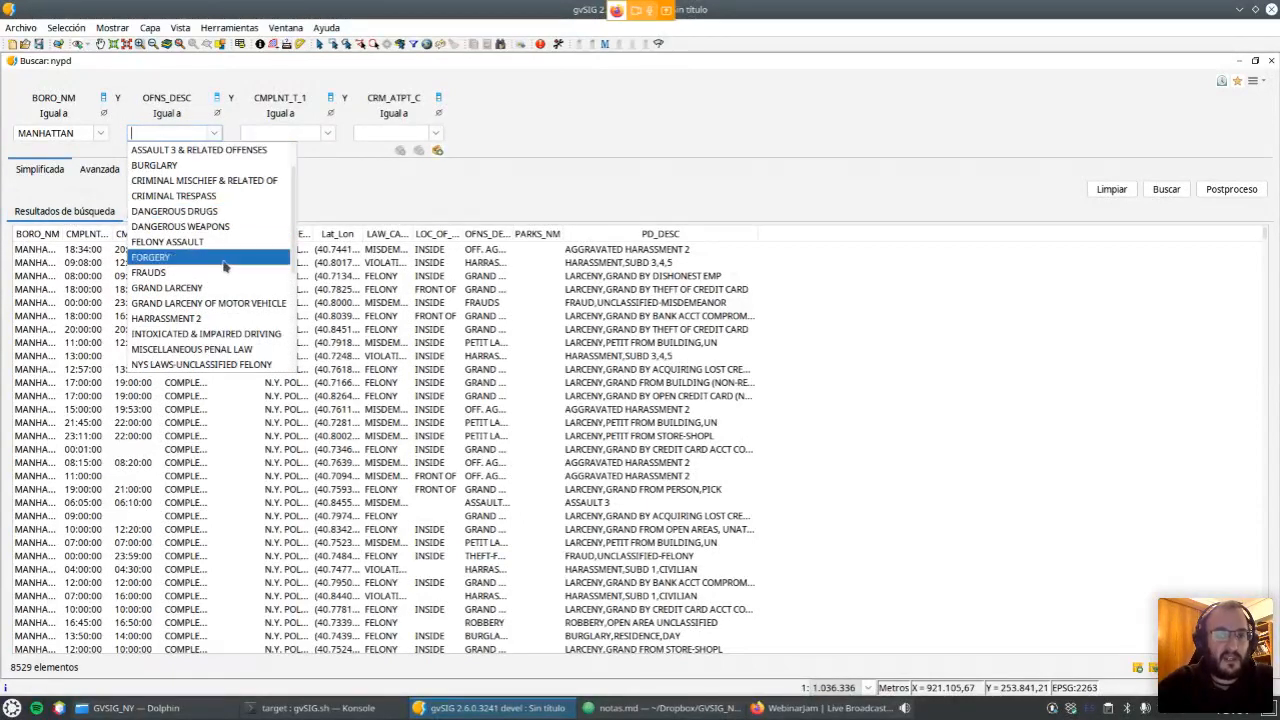
scroll(226, 266, "up", 1)
left_click(204, 212)
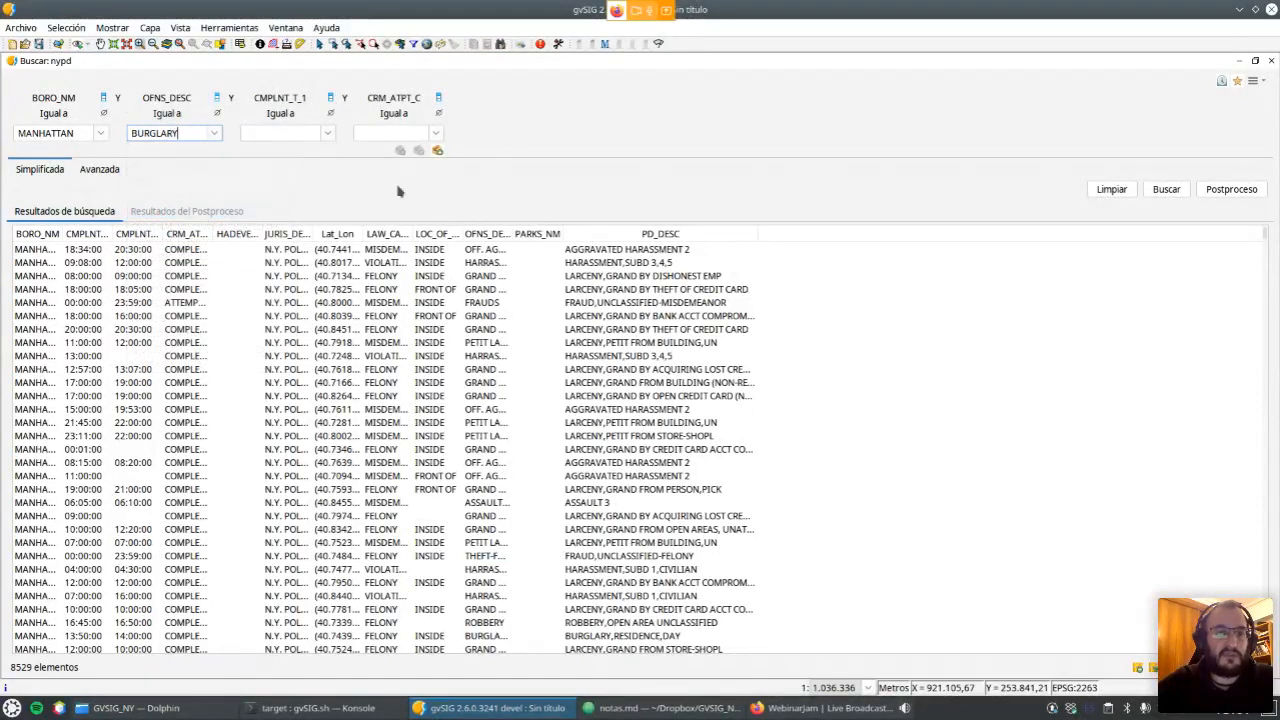
left_click(1162, 191)
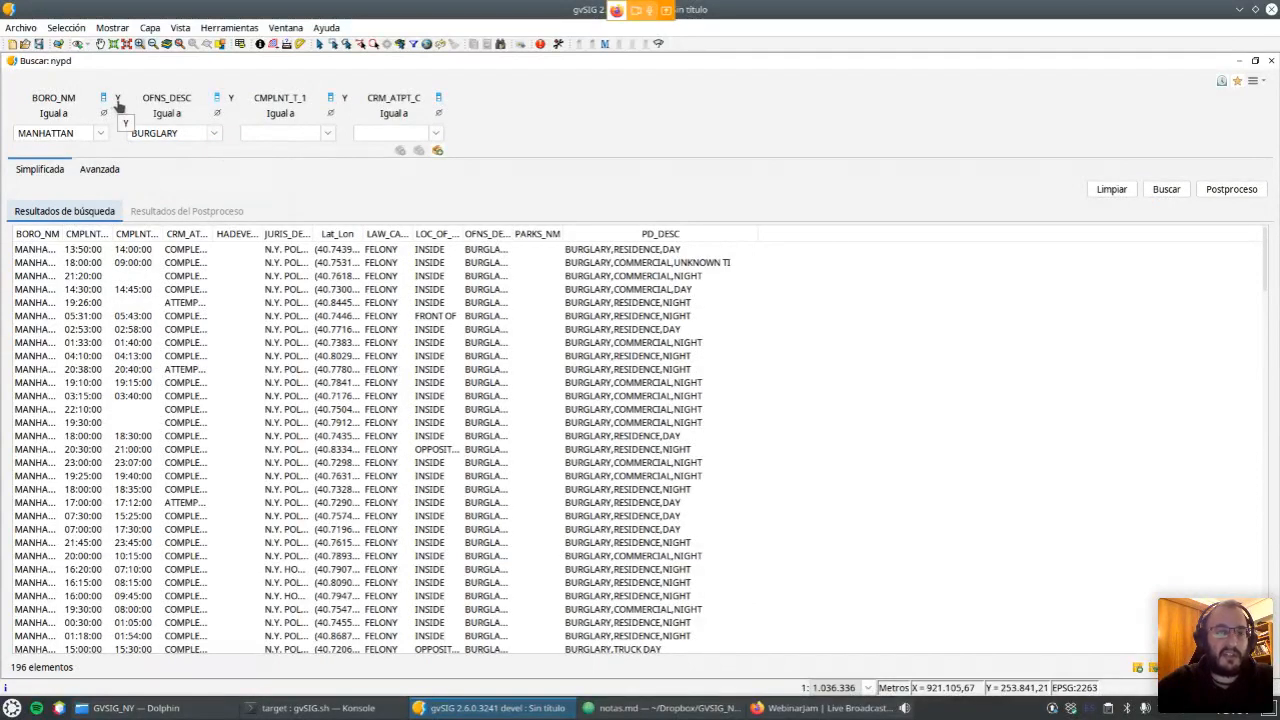
Check the logical operators available between the BORO_NM and OFNS_DESC conditions.
left_click(118, 105)
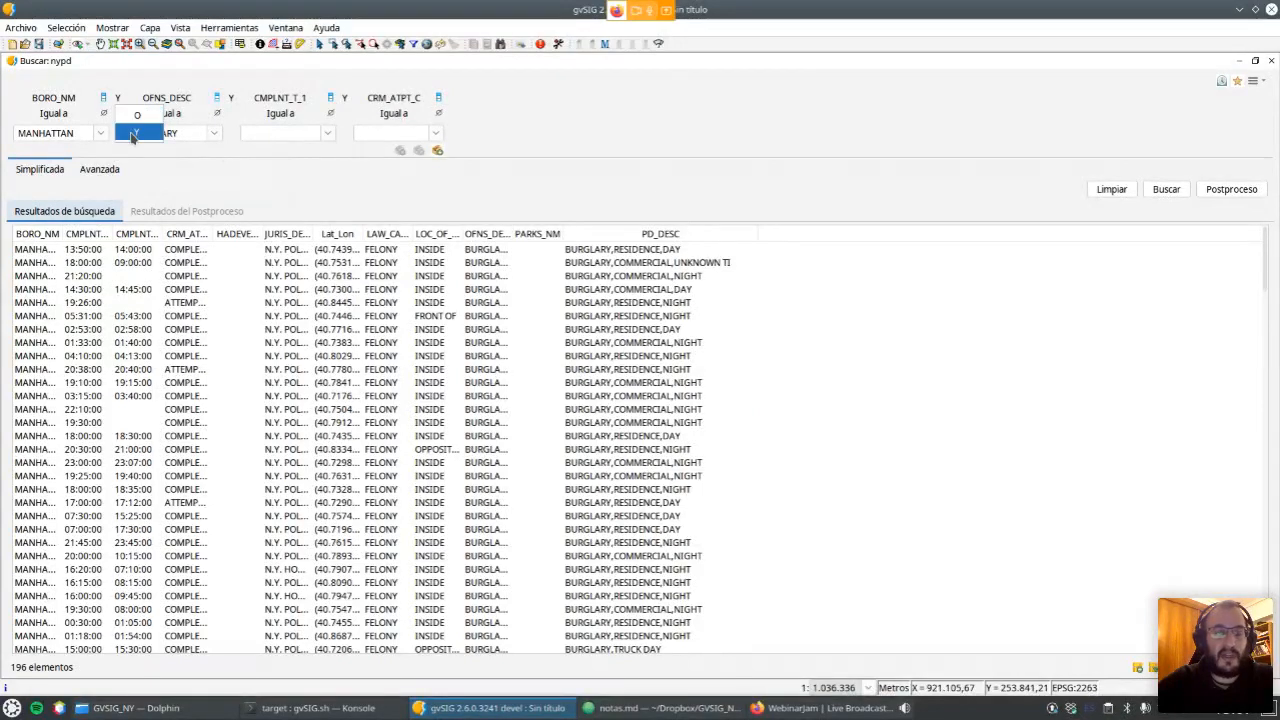
left_click(118, 94)
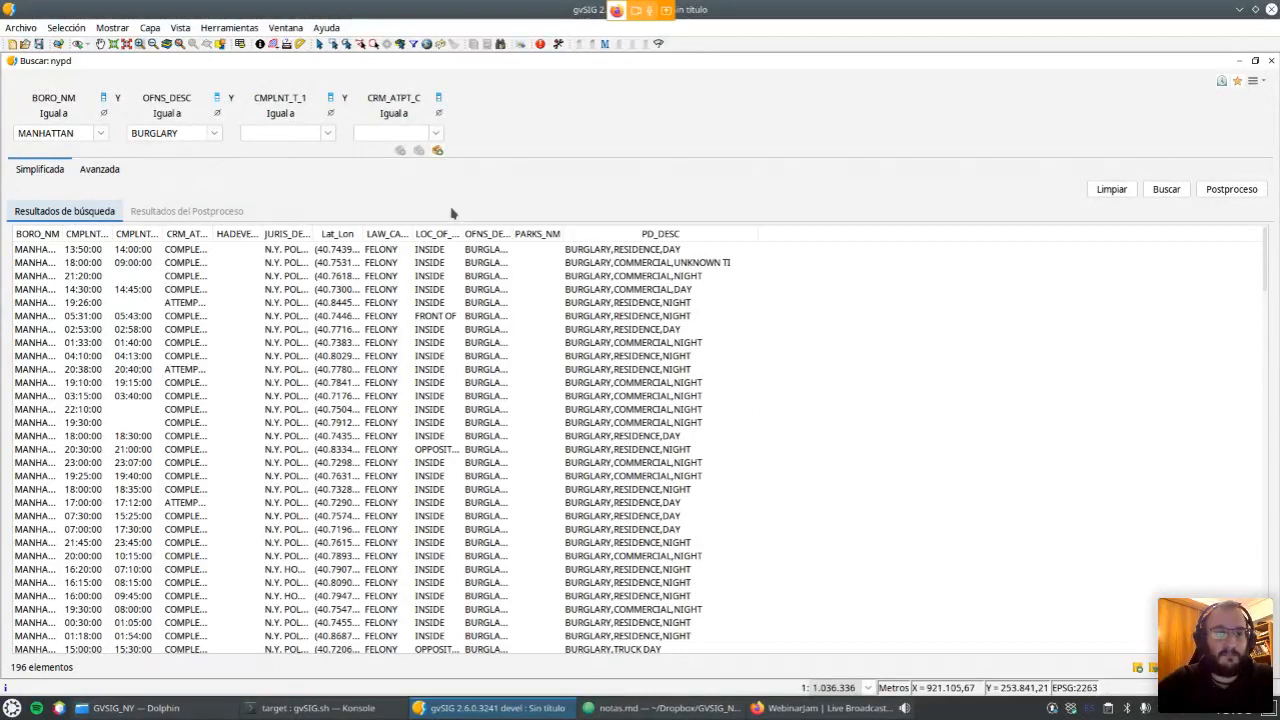
left_click(1258, 86)
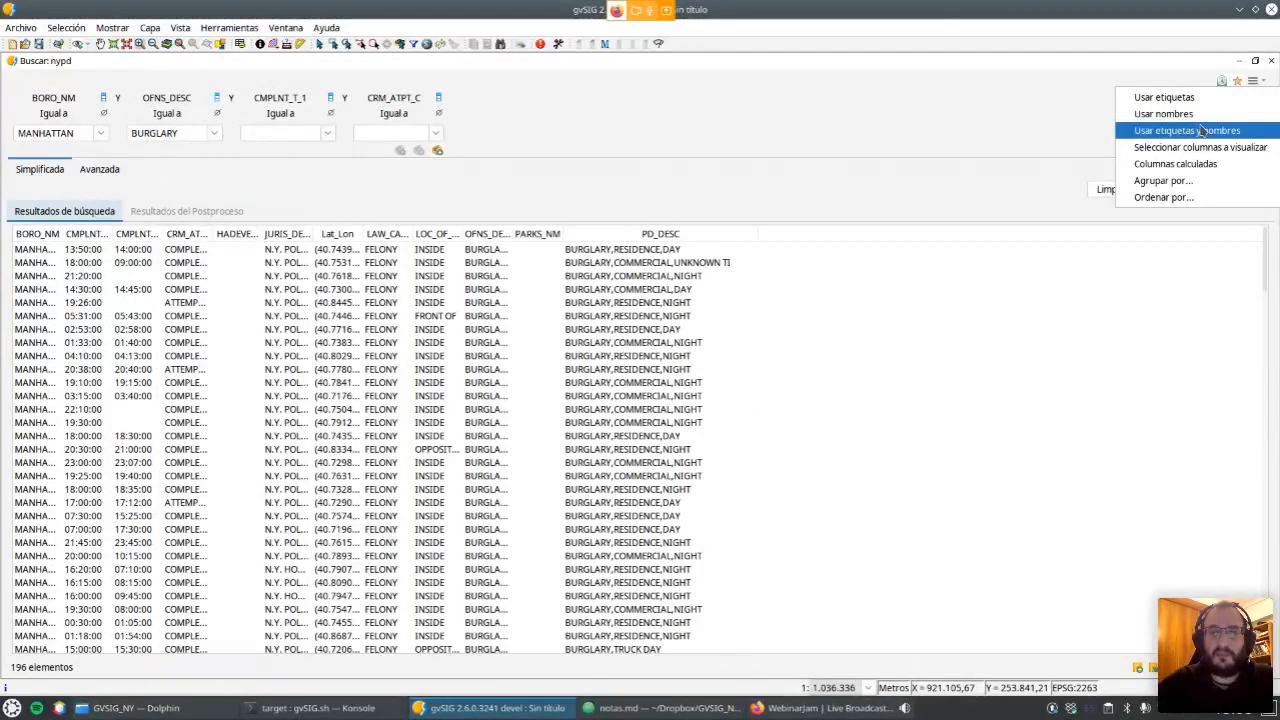
left_click(818, 189)
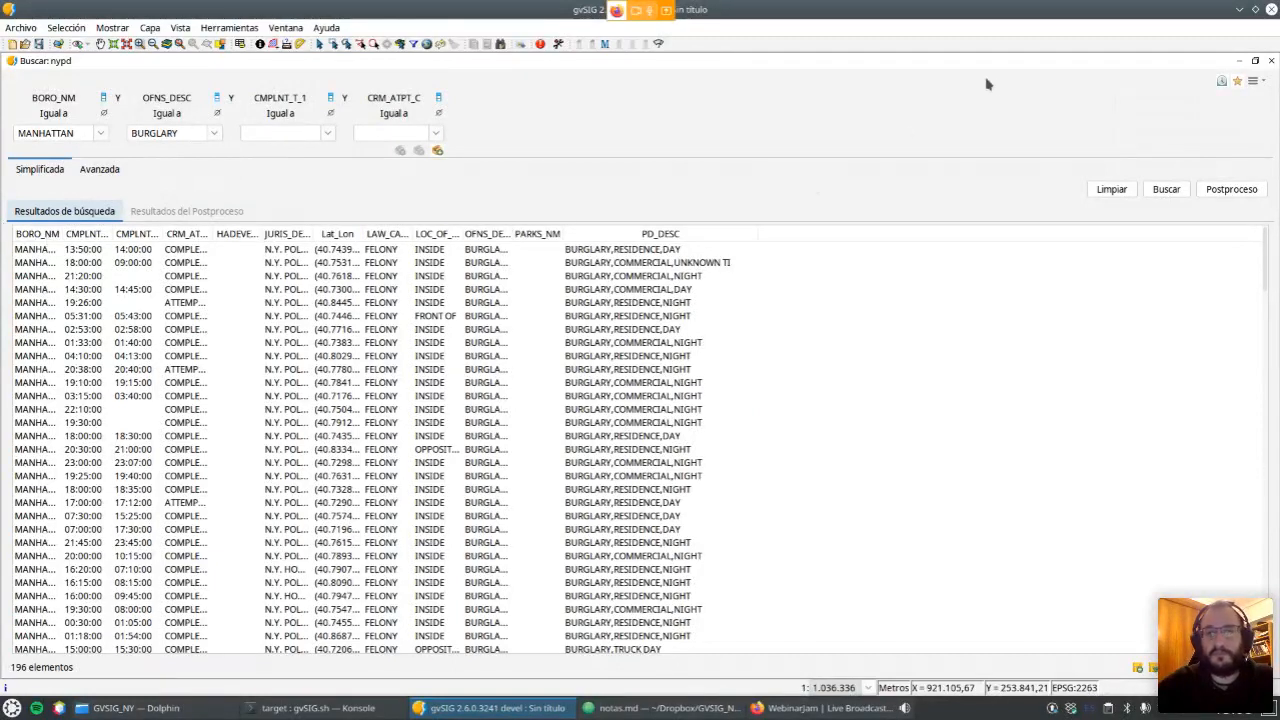
Open the selection of columns to show and remove CMPLNT_F_1, CMPLNT_T_1, CRM_ATPT_C and HADEVELOPT from the displayed ones.
left_click(1252, 81)
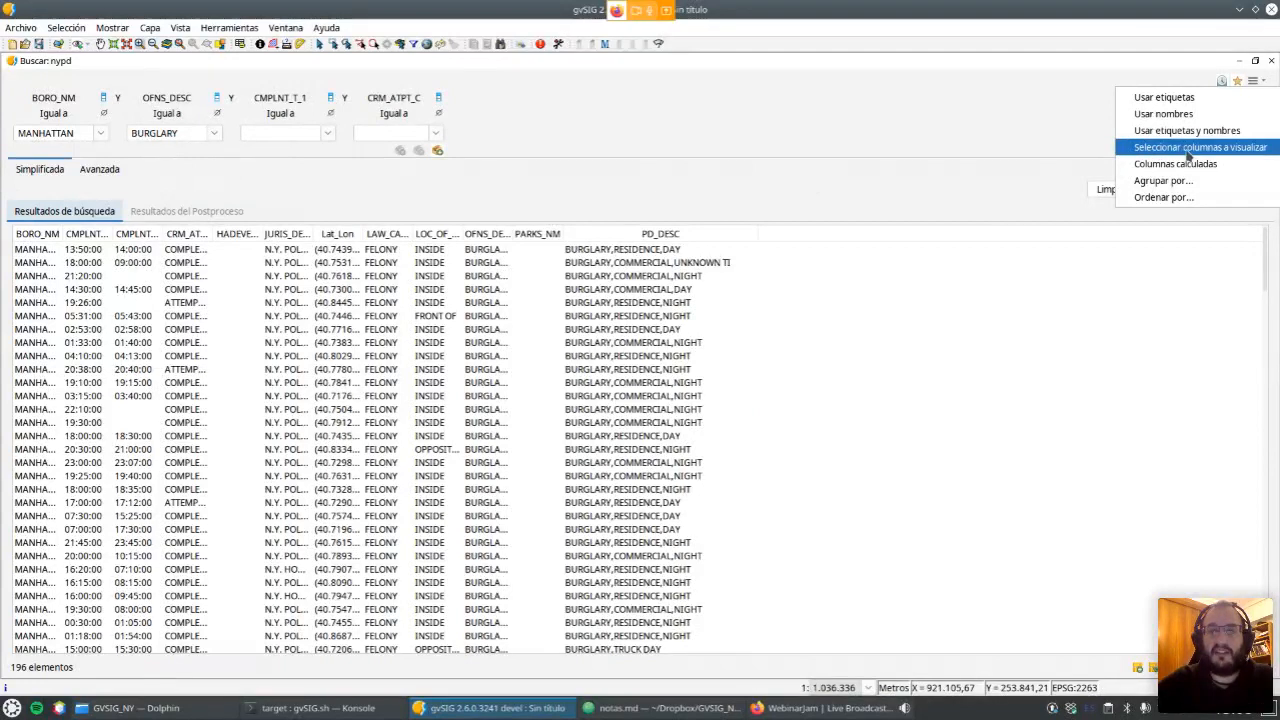
left_click(1181, 149)
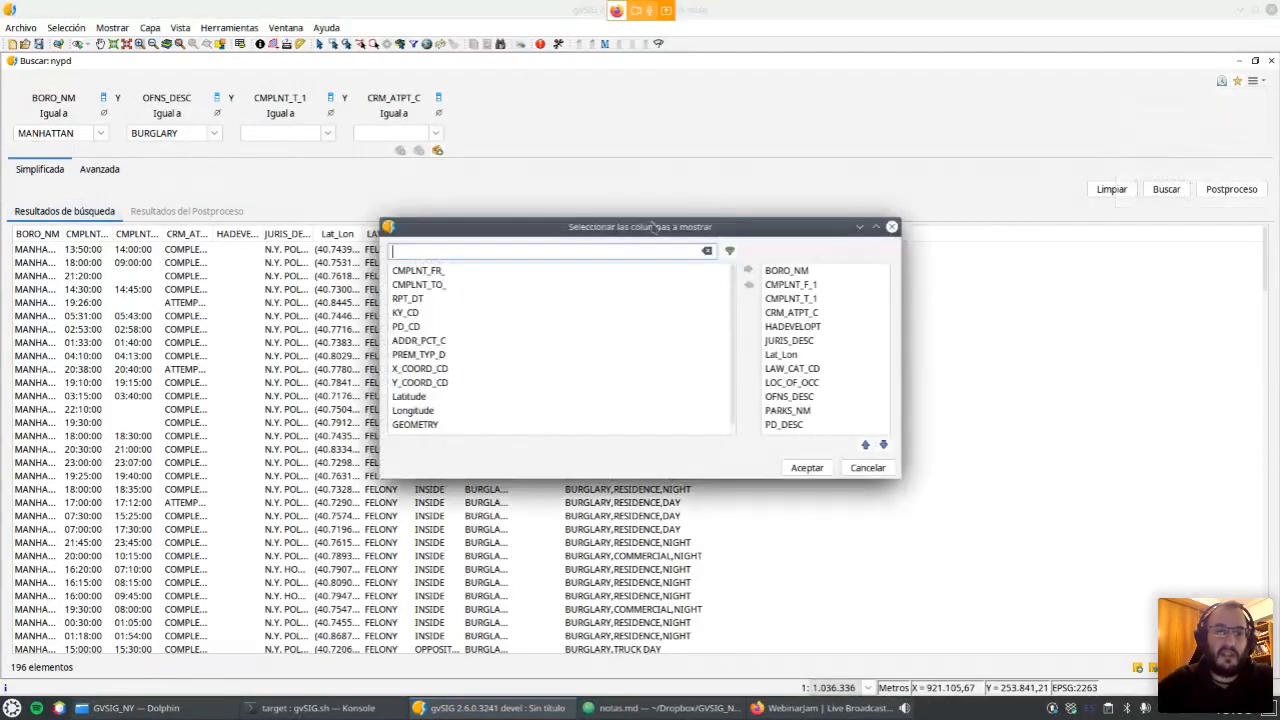
left_click_drag(652, 220, 707, 153)
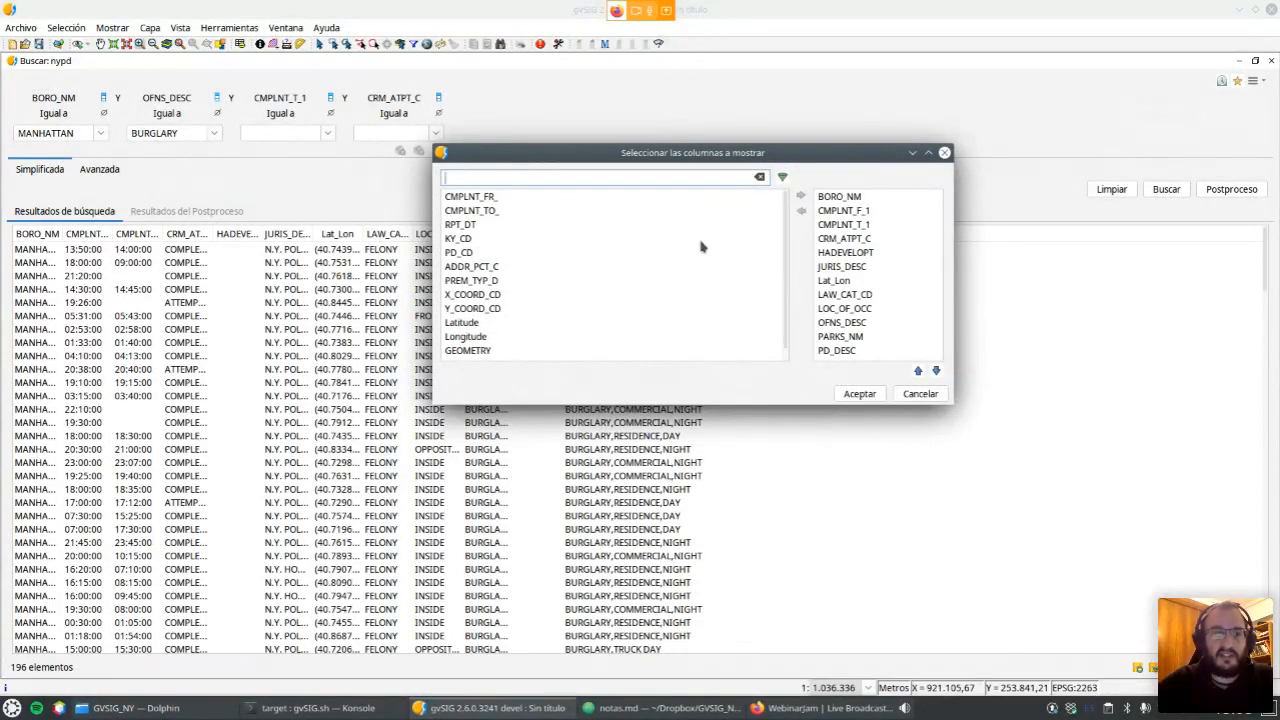
left_click(834, 212)
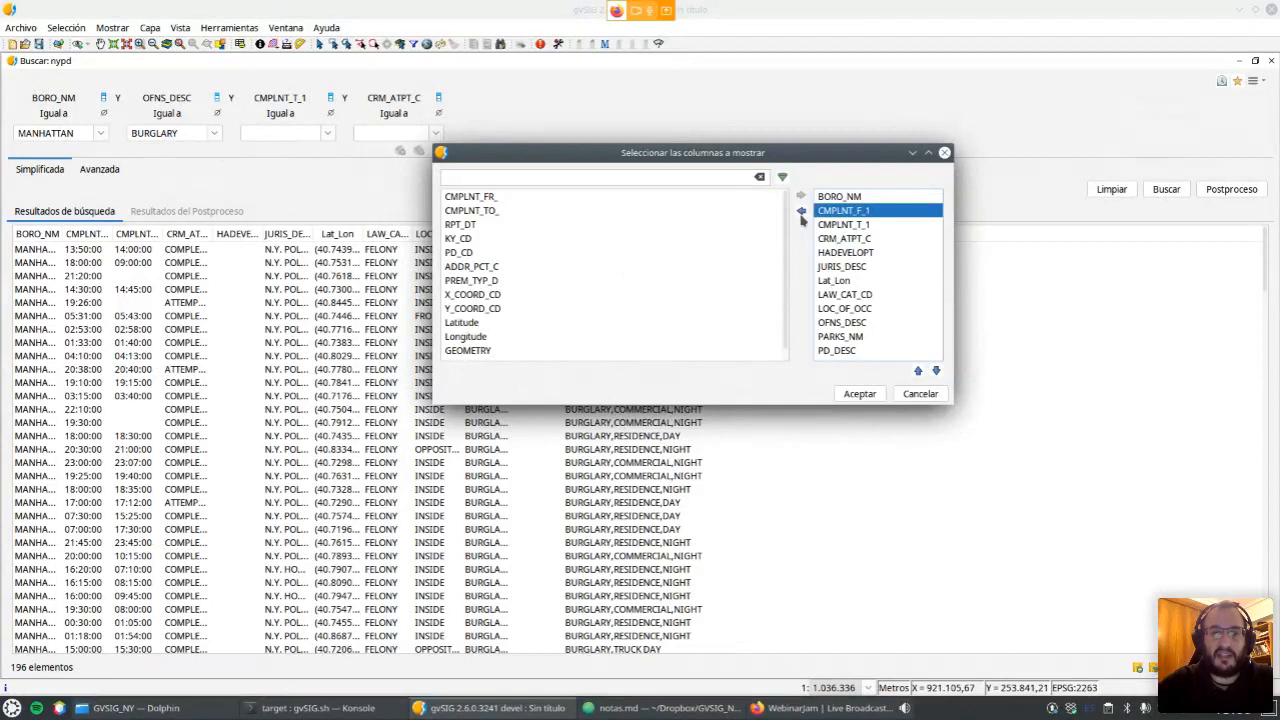
left_click(801, 212)
left_click(801, 212)
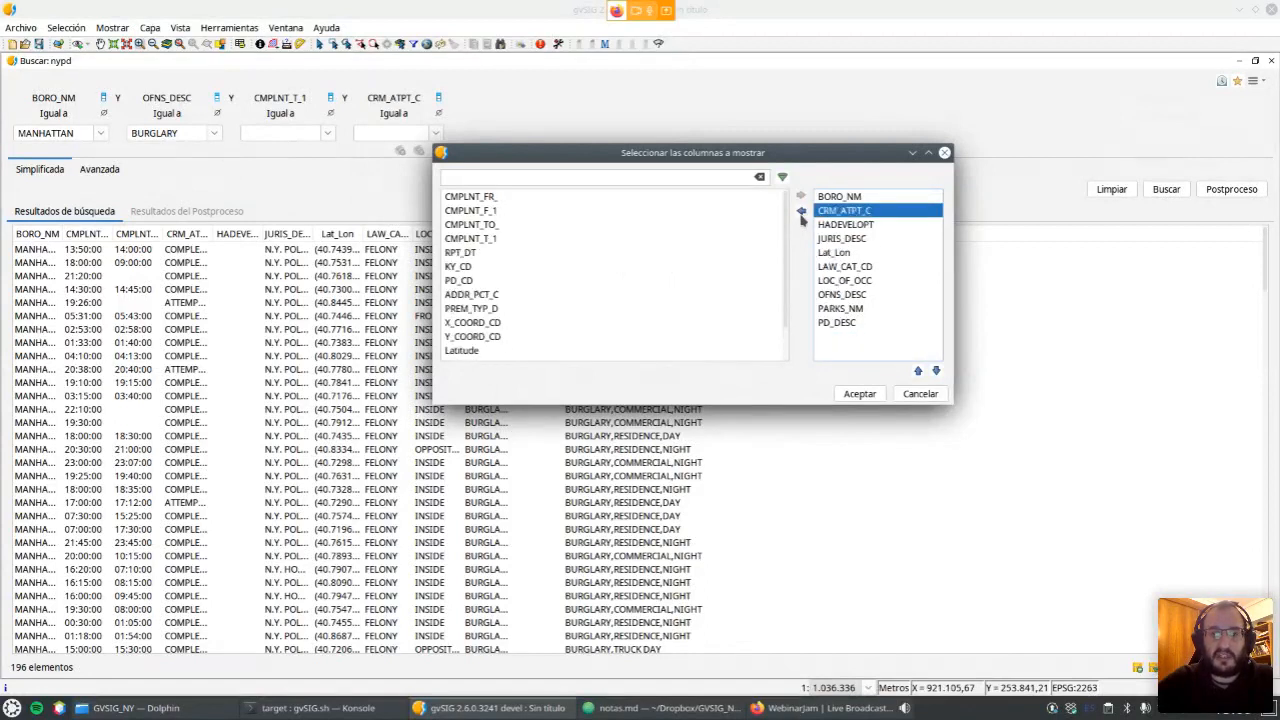
left_click(801, 212)
left_click(801, 212)
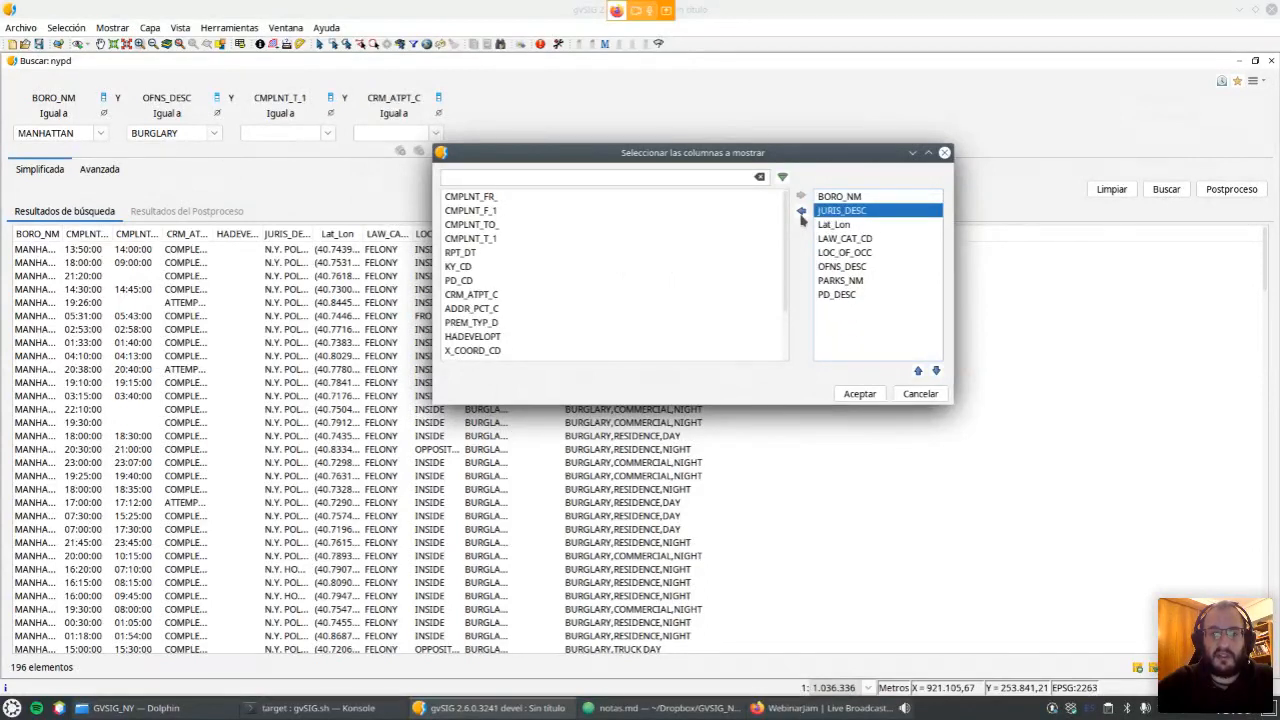
Remove JURIS_DESC, Lat_Lon, LOC_OF_OCC, PARKS_NM and PD_DESC from the displayed columns.
left_click(834, 240)
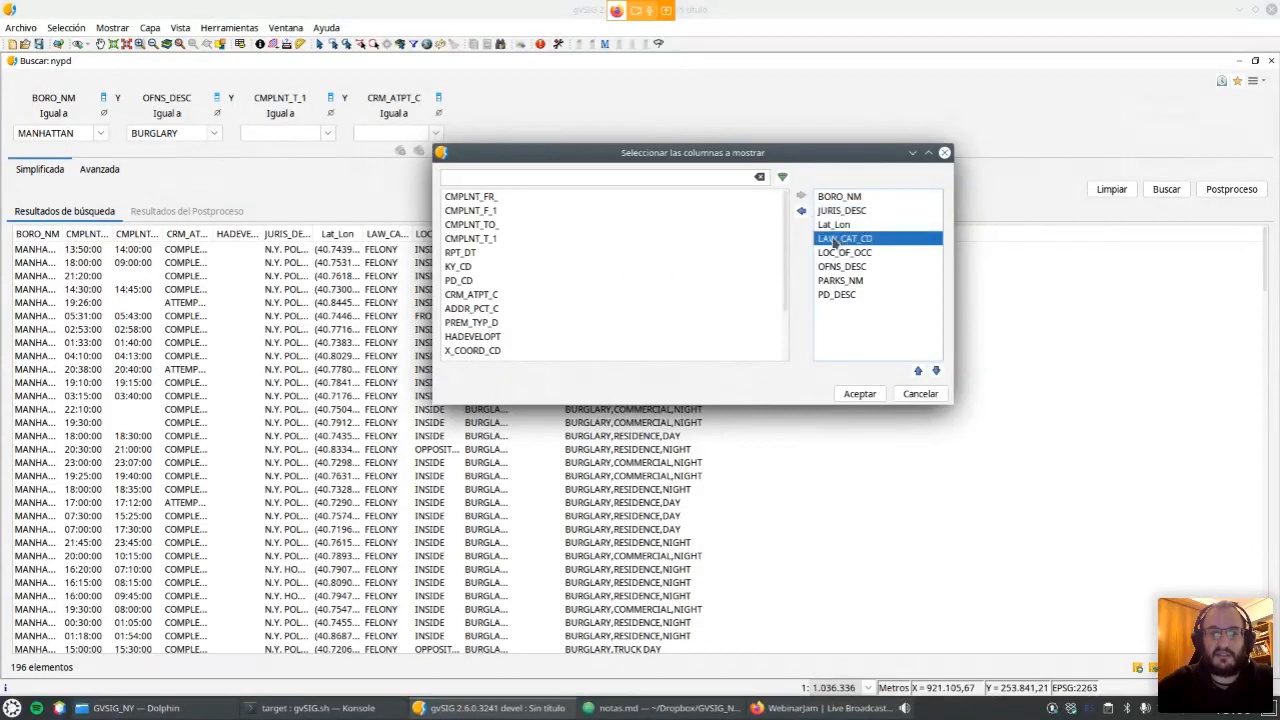
left_click(838, 223)
left_click(823, 213)
left_click(801, 212)
left_click(801, 212)
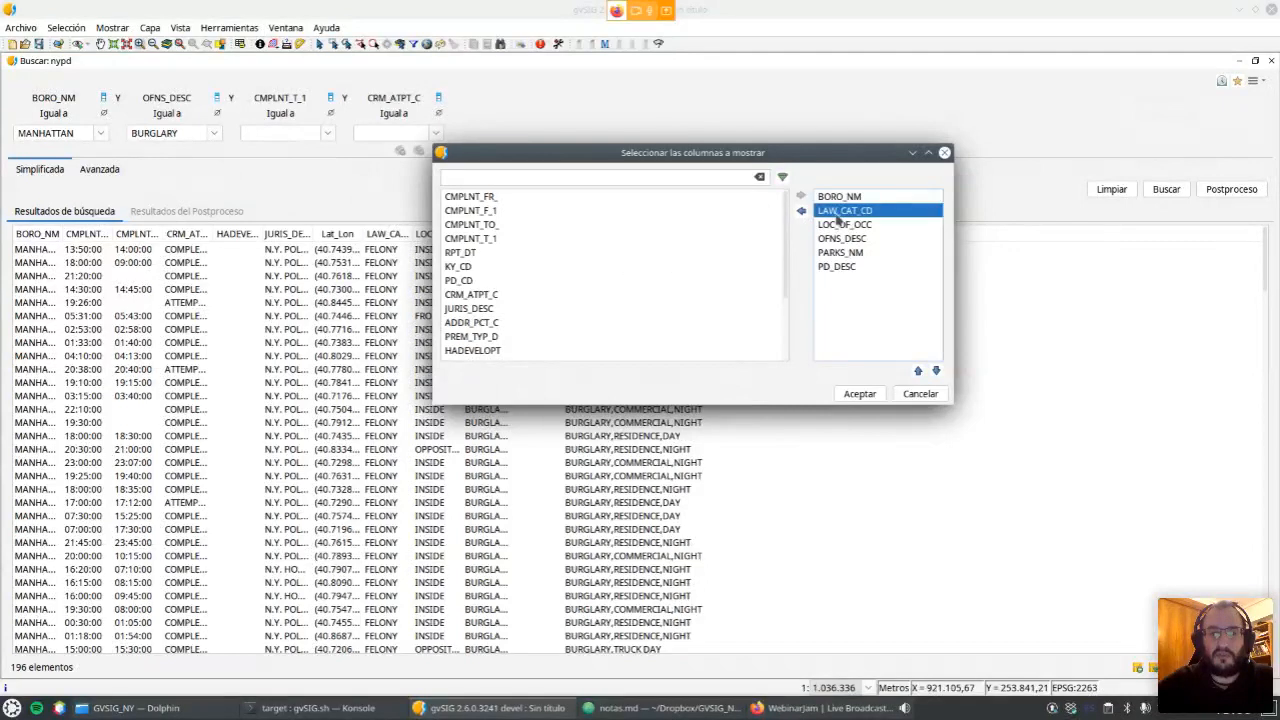
left_click(869, 225)
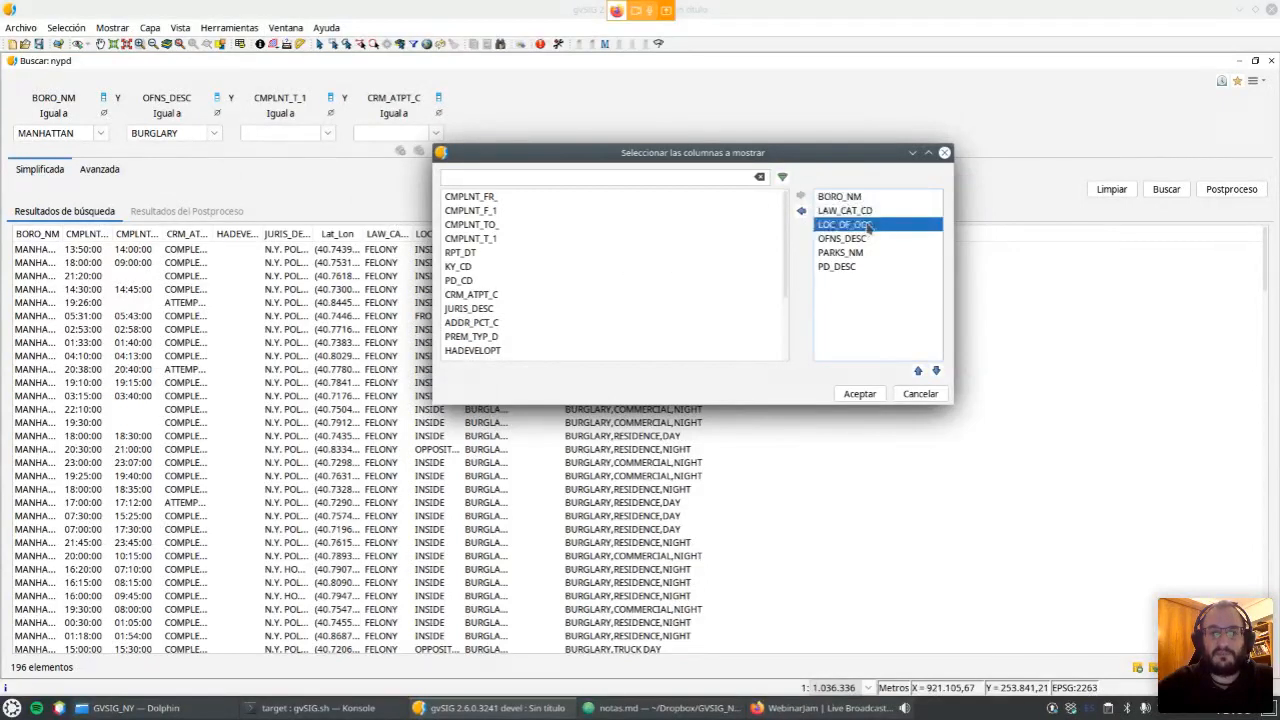
left_click(801, 212)
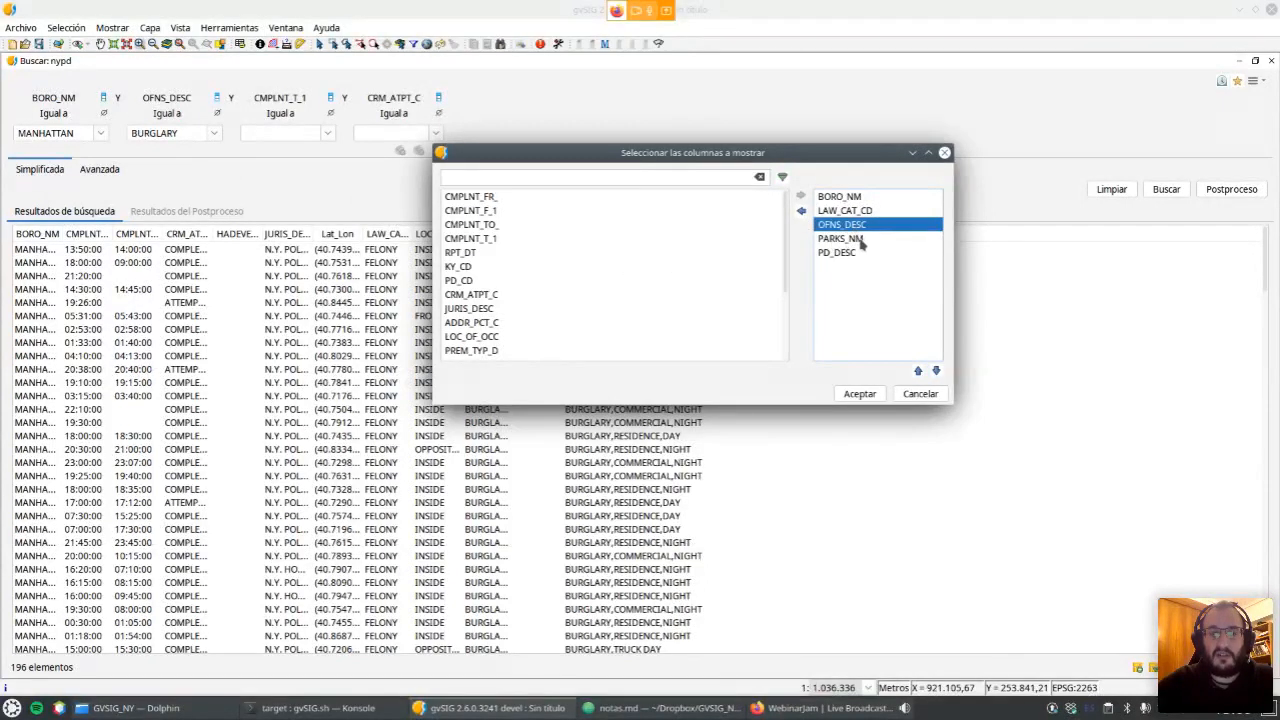
left_click(829, 240)
left_click(801, 212)
left_click(801, 212)
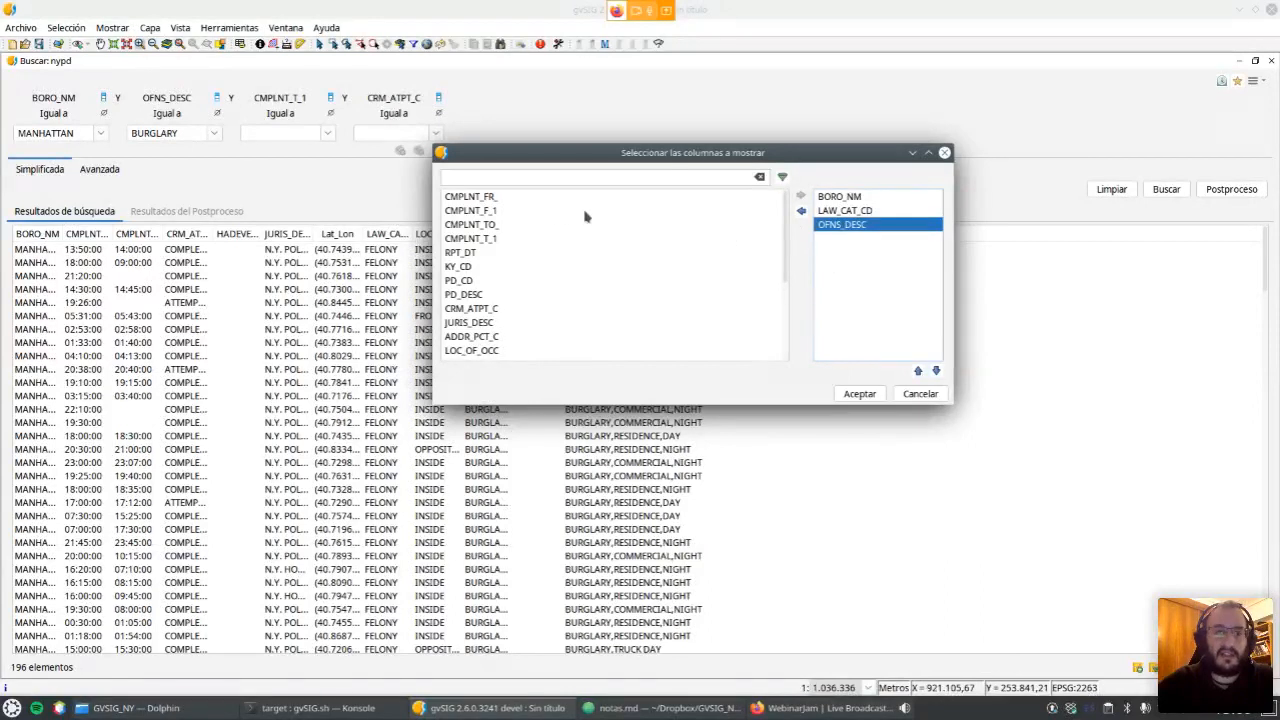
Add CMPLNT_FR_ to the displayed columns, apply the selection and widen the result columns so their values can be read.
left_click(640, 198)
left_click(801, 196)
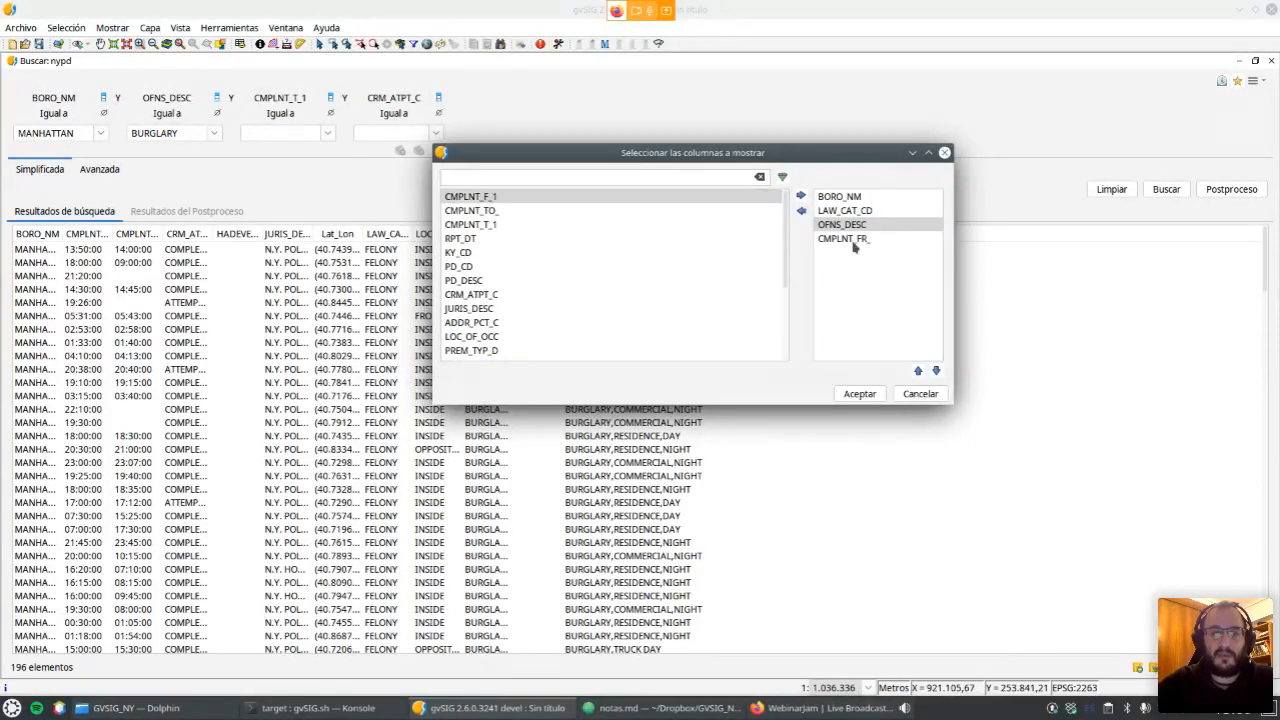
left_click(859, 394)
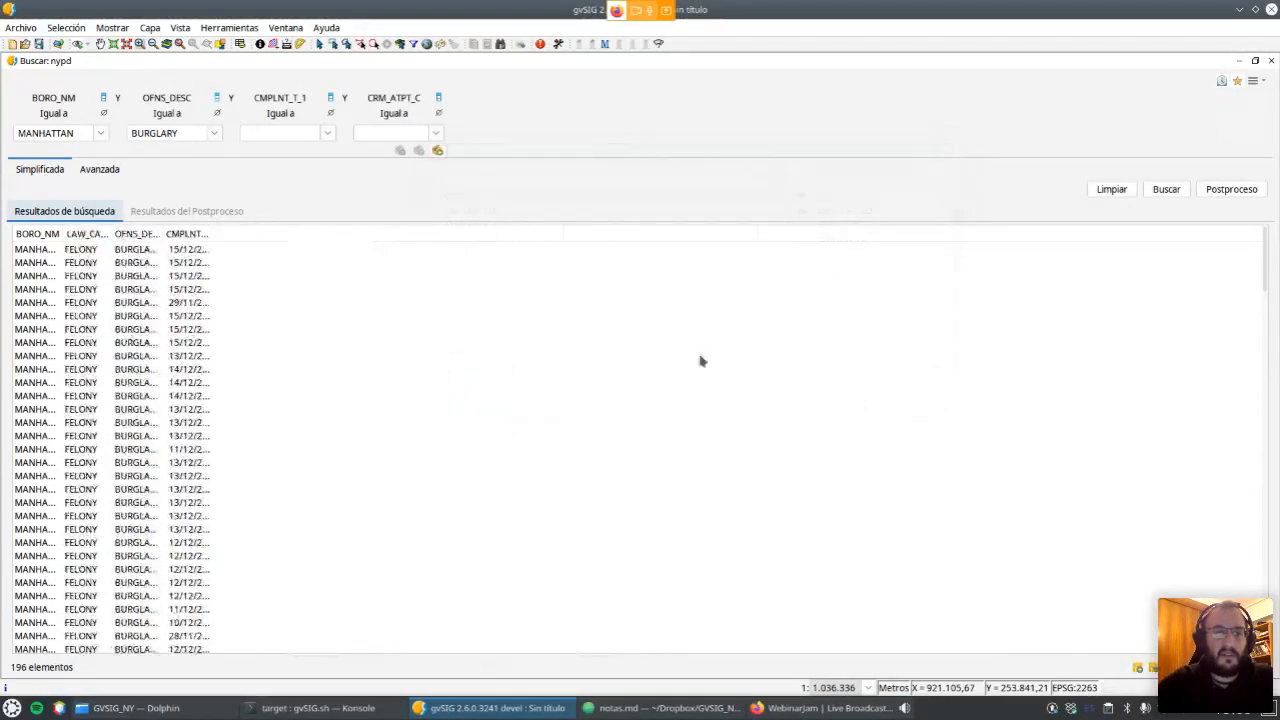
left_click_drag(62, 233, 160, 233)
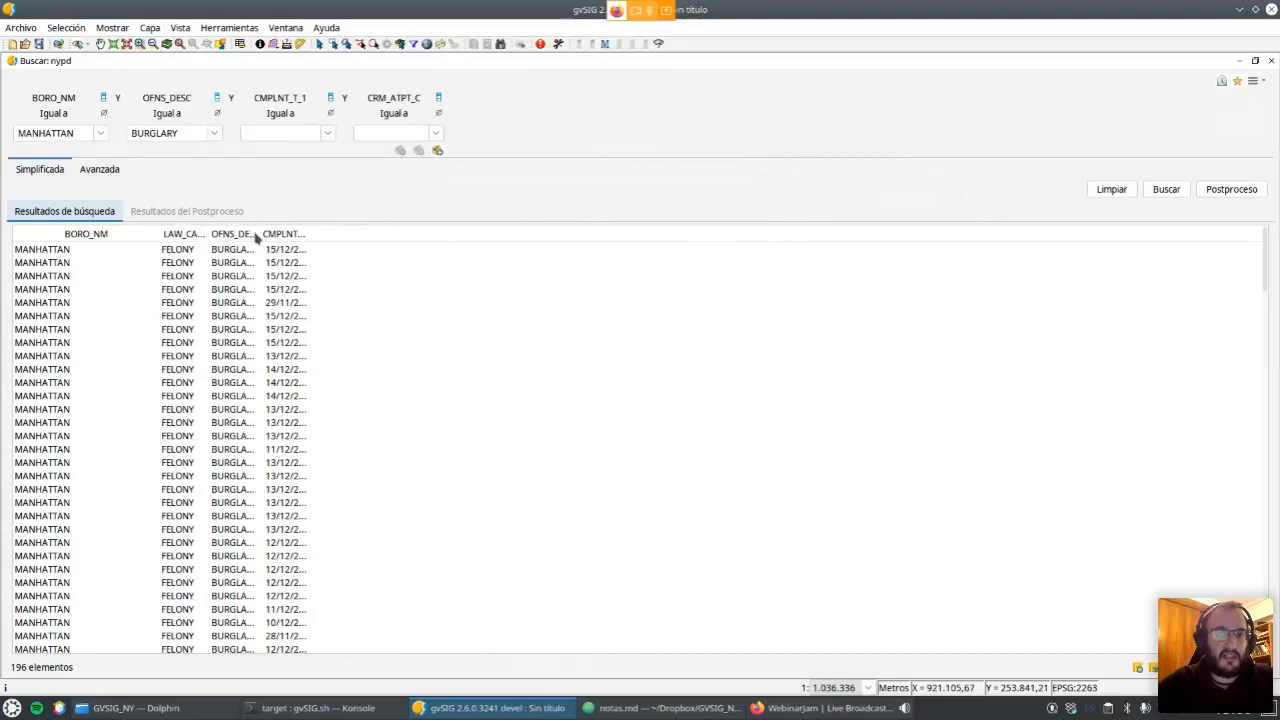
left_click_drag(253, 233, 425, 233)
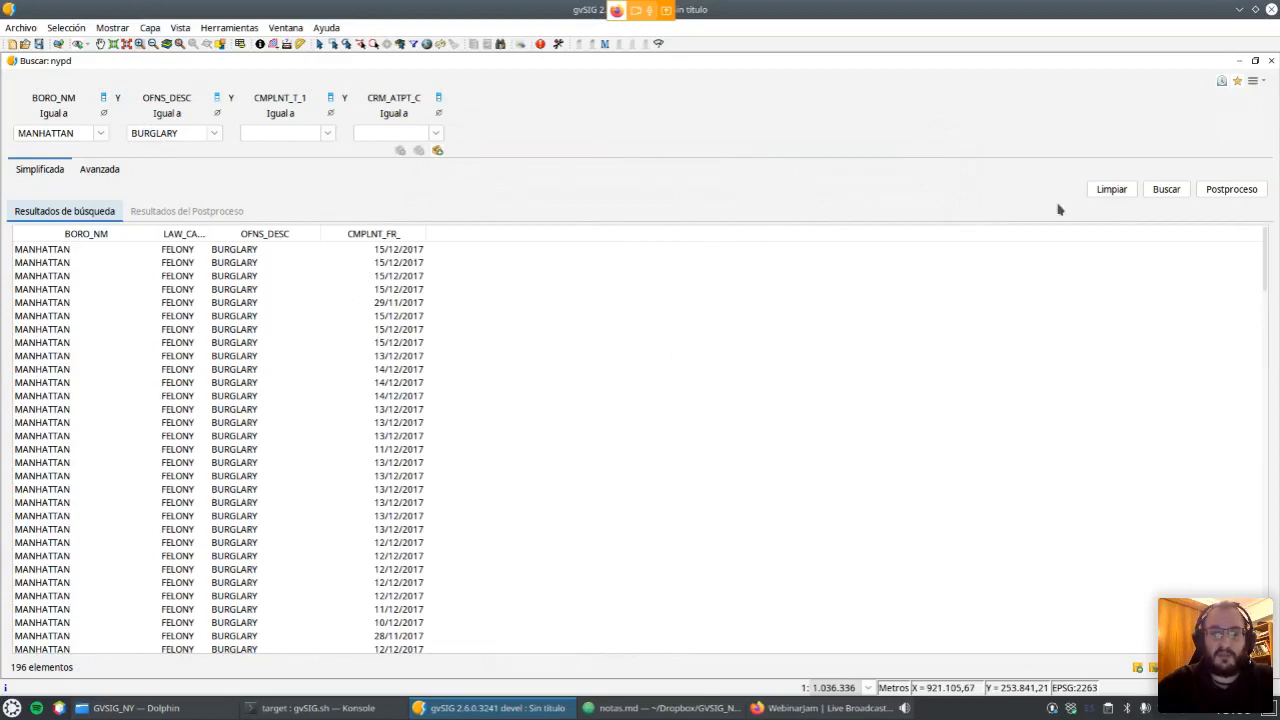
Clear the previous search conditions and search for records whose BORO_NM equals MANHATTAN.
left_click(1108, 192)
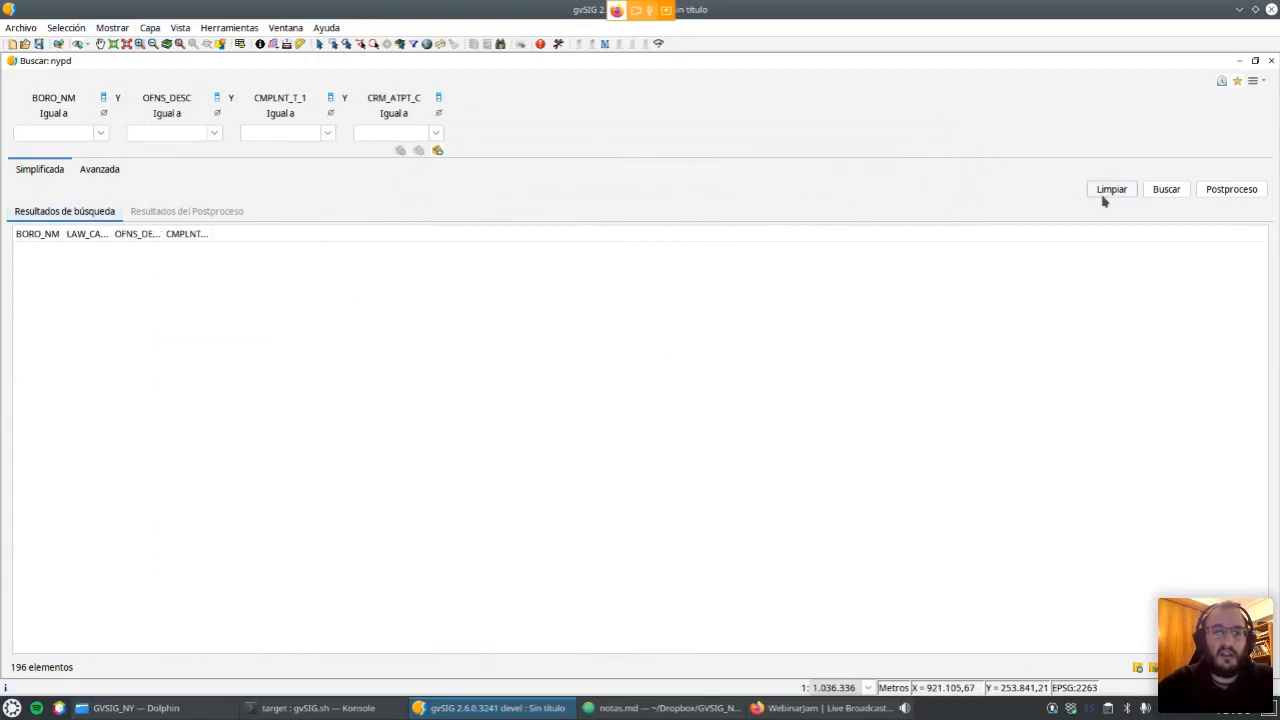
left_click(1166, 191)
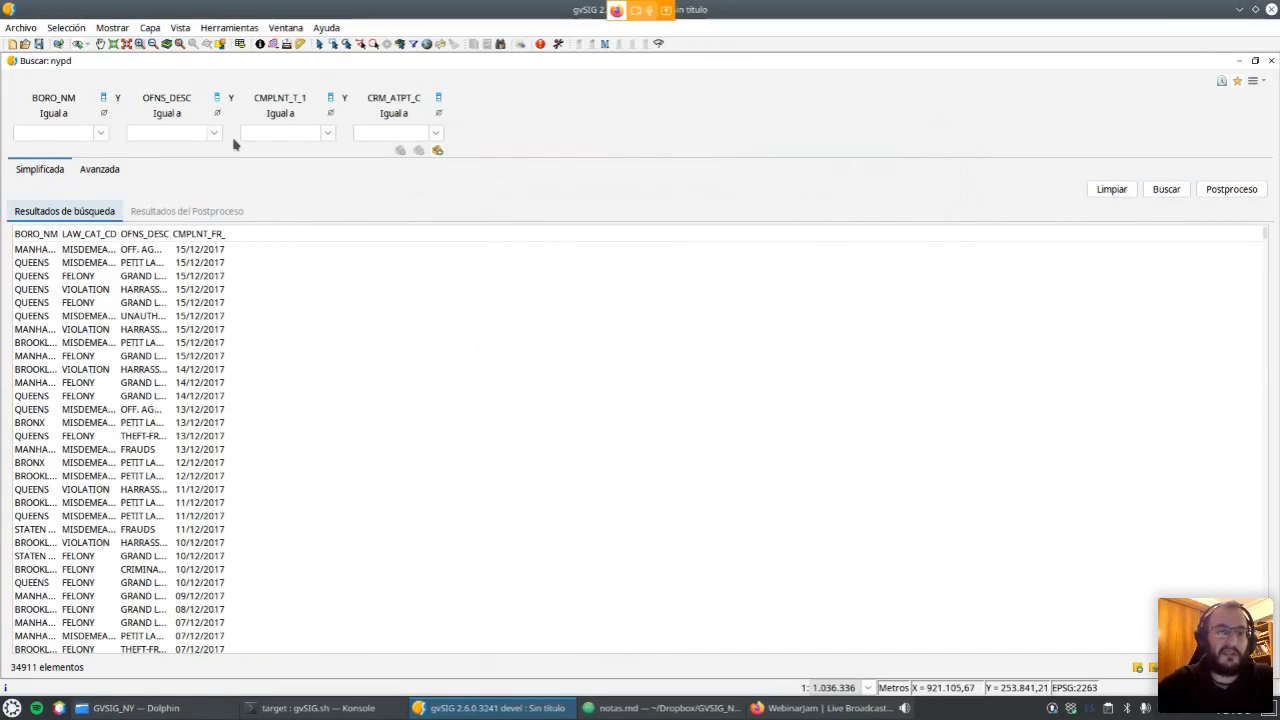
left_click(101, 134)
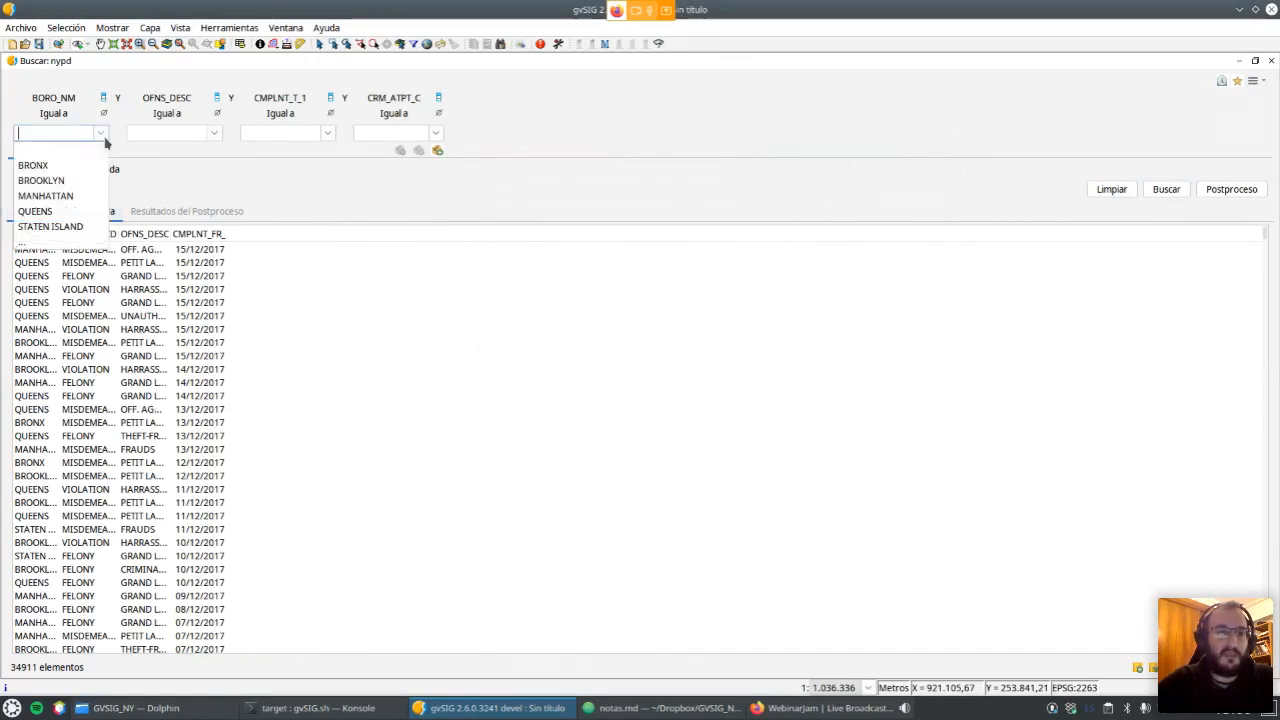
left_click(63, 198)
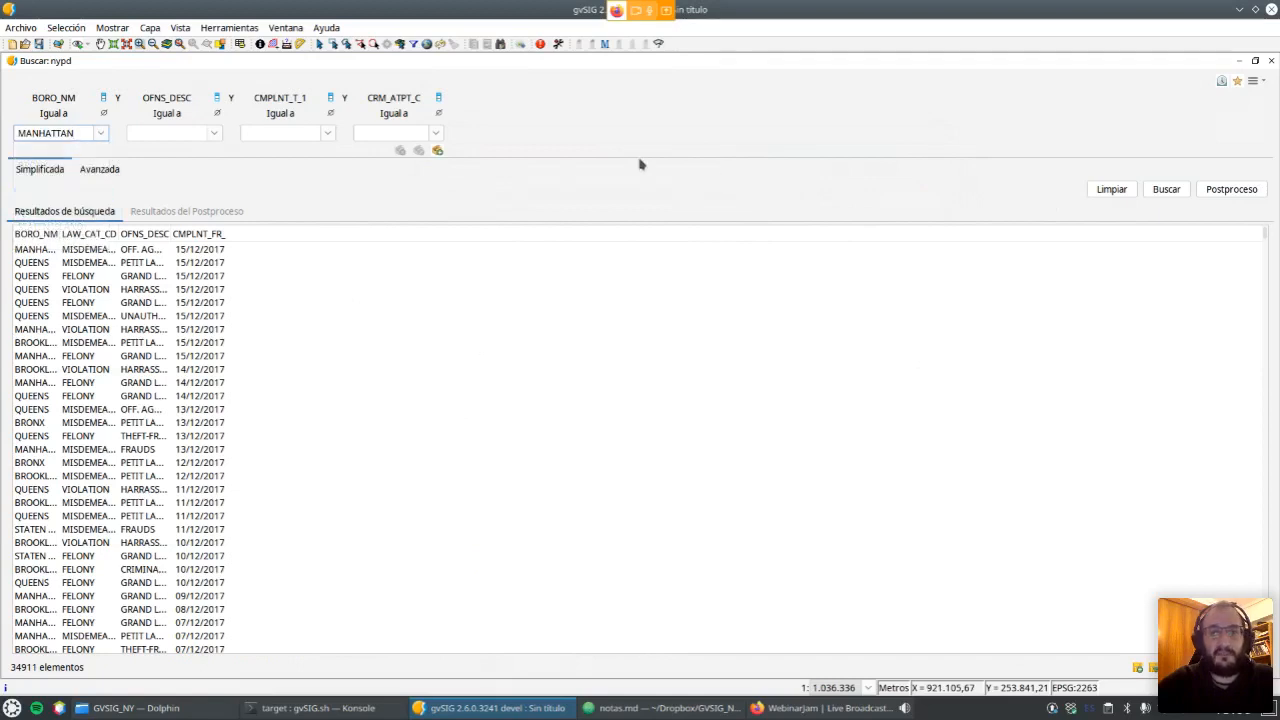
left_click(1164, 190)
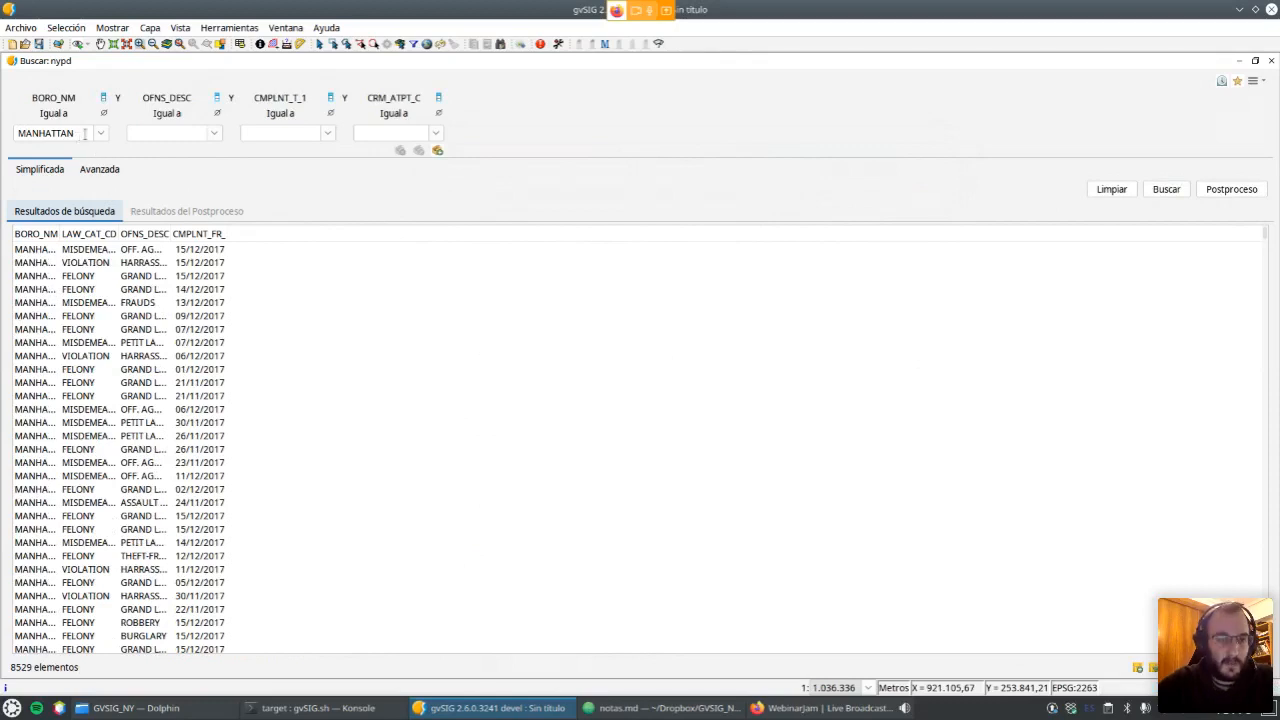
Add the MANHATTAN condition to the accumulated filter, run the search and check the filter's expression in the expression builder.
left_click(438, 151)
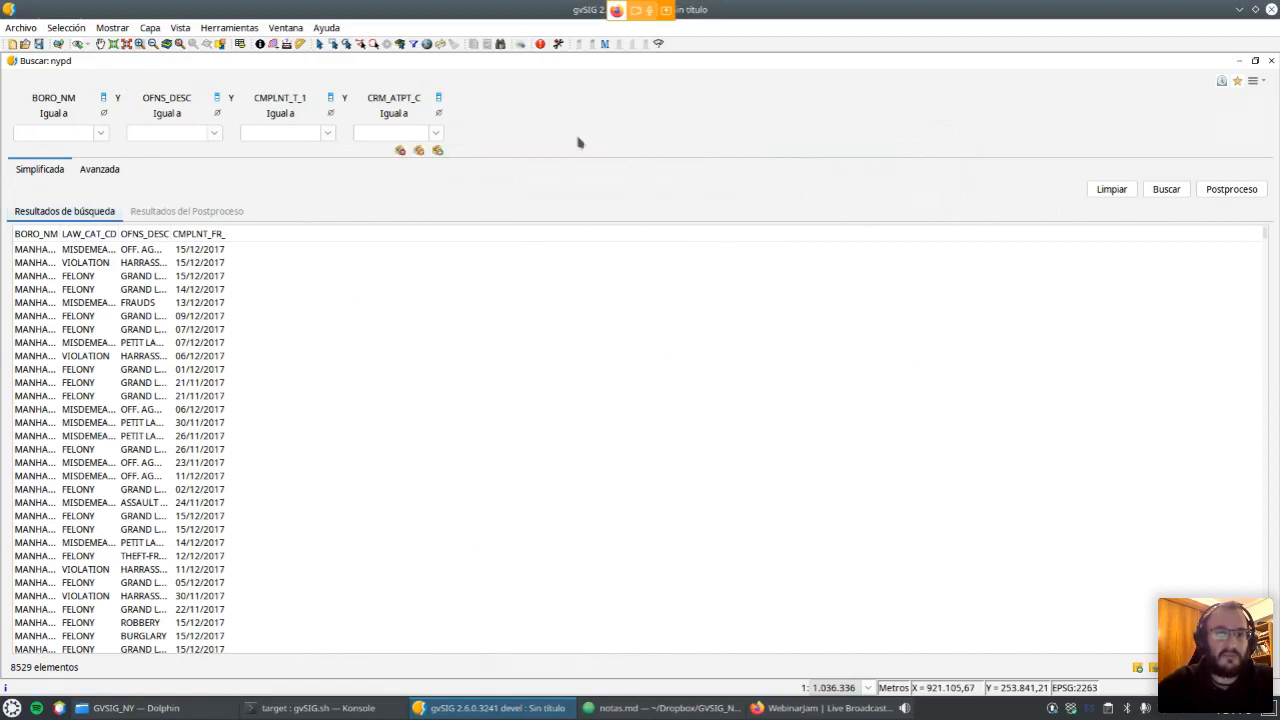
left_click(1156, 191)
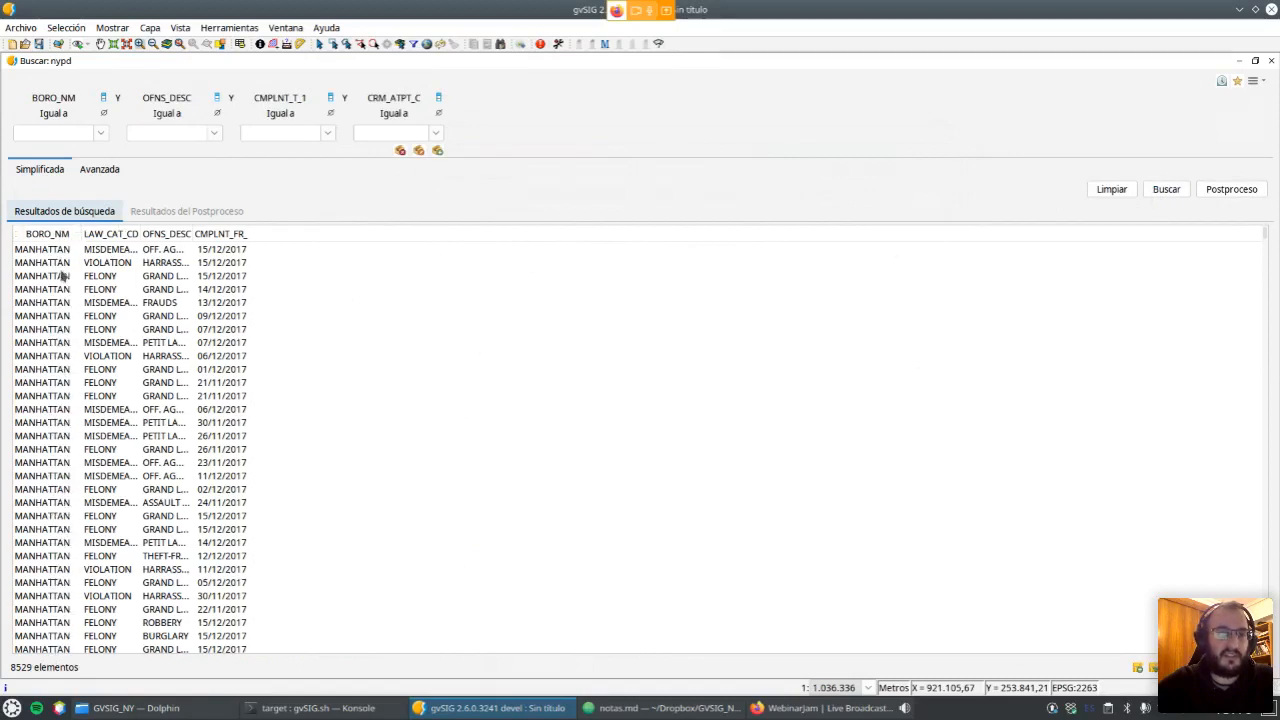
left_click(419, 151)
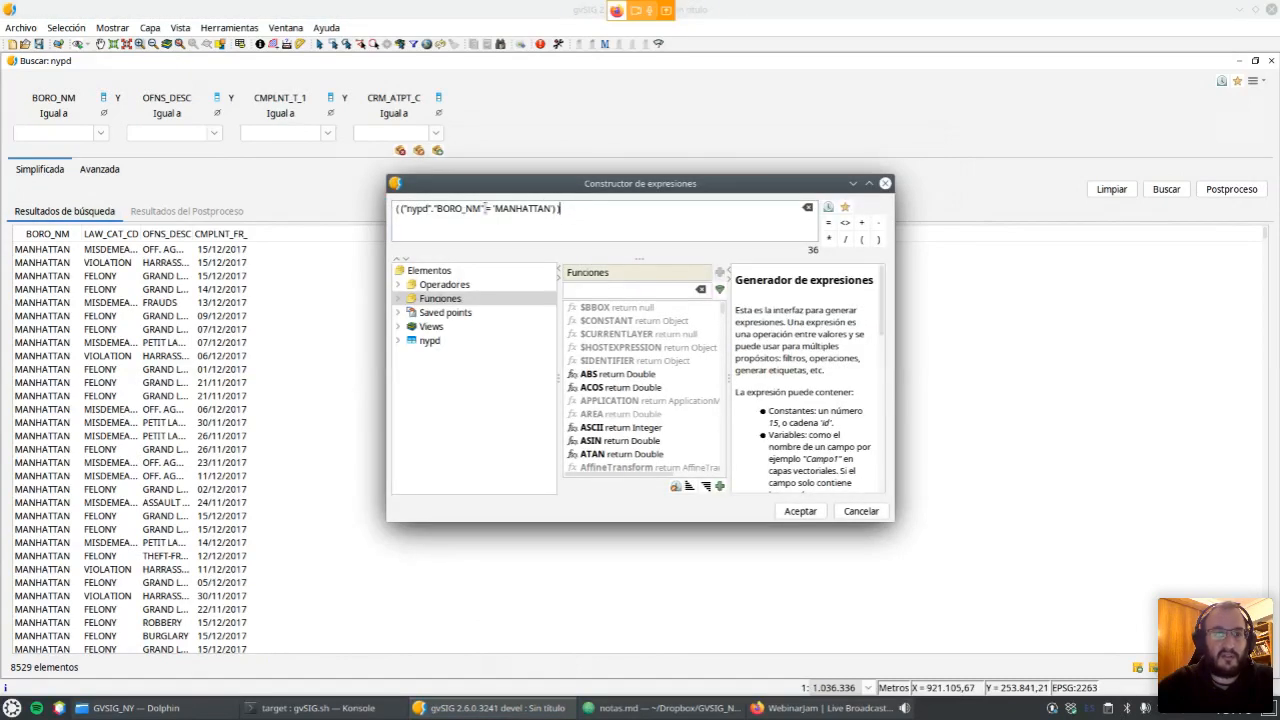
left_click(860, 511)
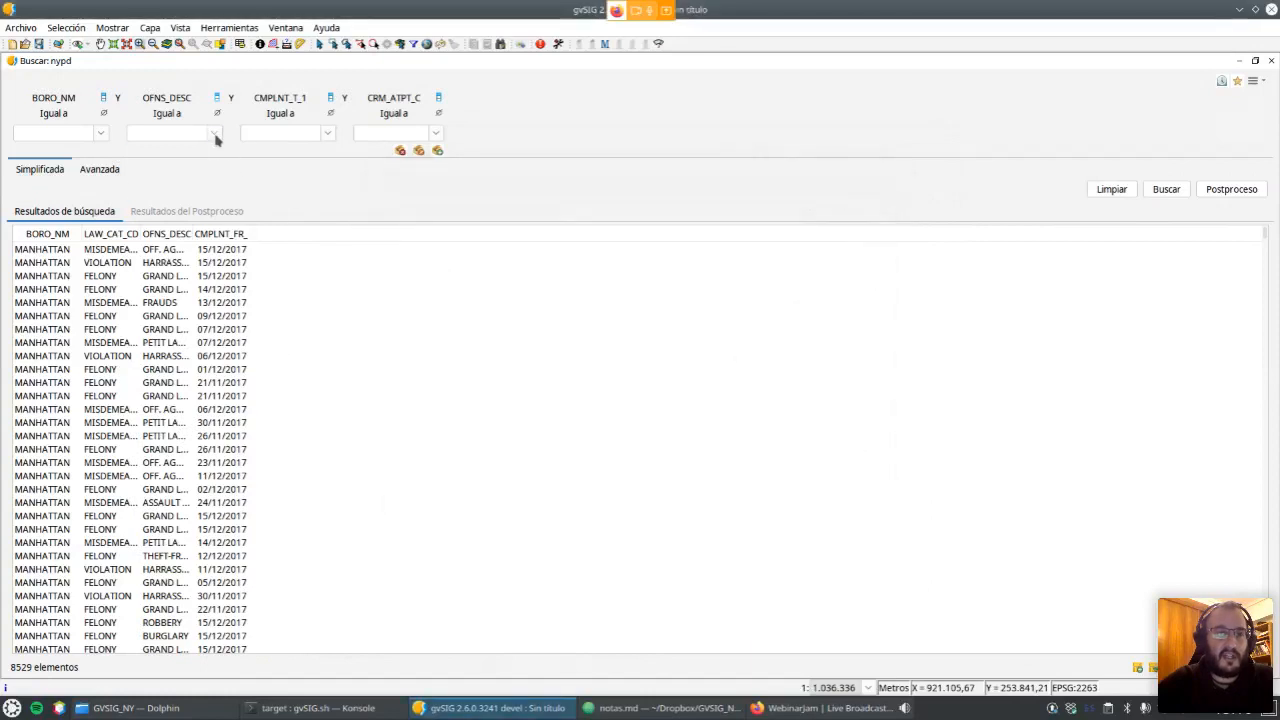
Set OFNS_DESC to the assault and related offenses value and run the search within the accumulated MANHATTAN filter.
left_click(215, 139)
left_click(200, 191)
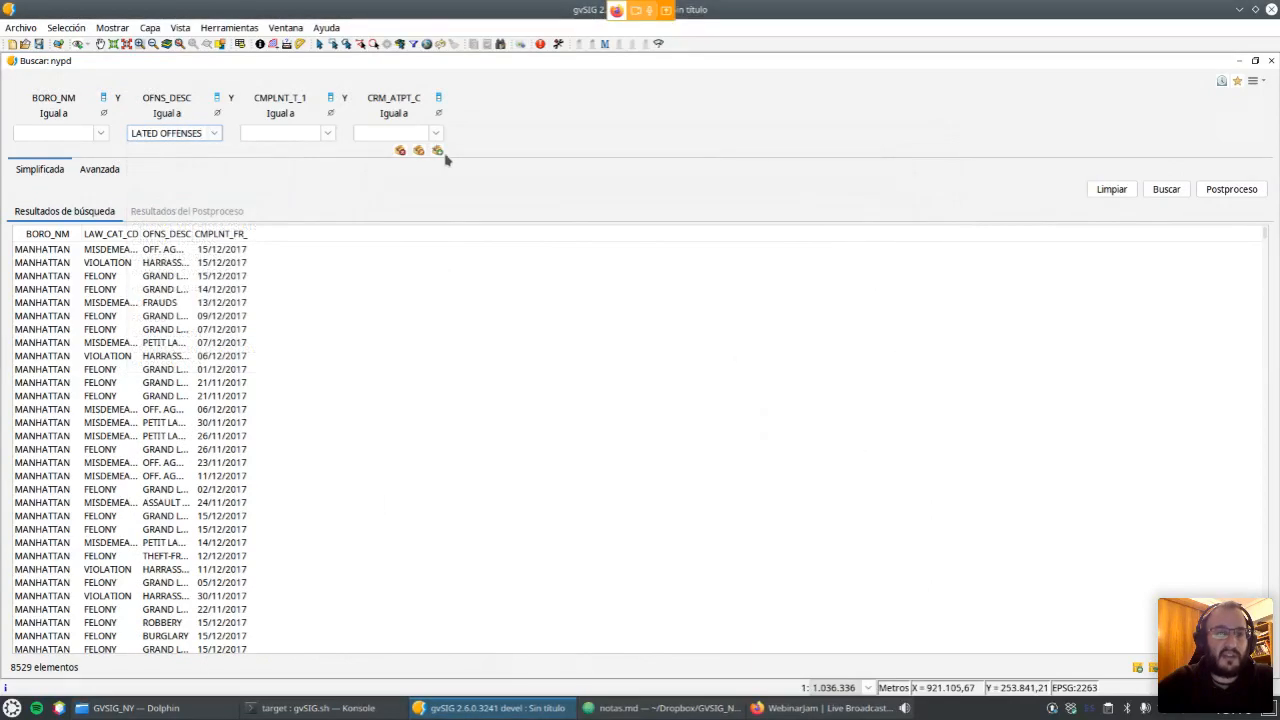
left_click(1176, 193)
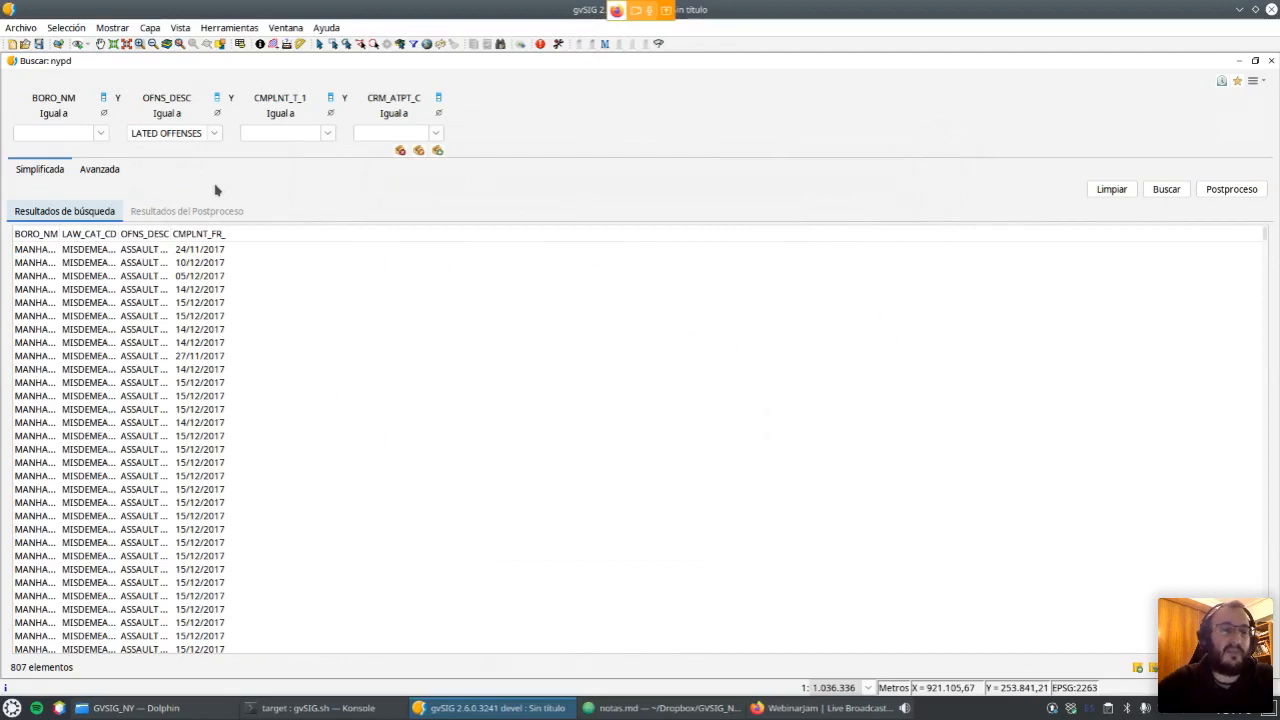
Clear all conditions to list the unfiltered nypd records, and sort the results by BORO_NM.
left_click(1112, 196)
left_click(1175, 196)
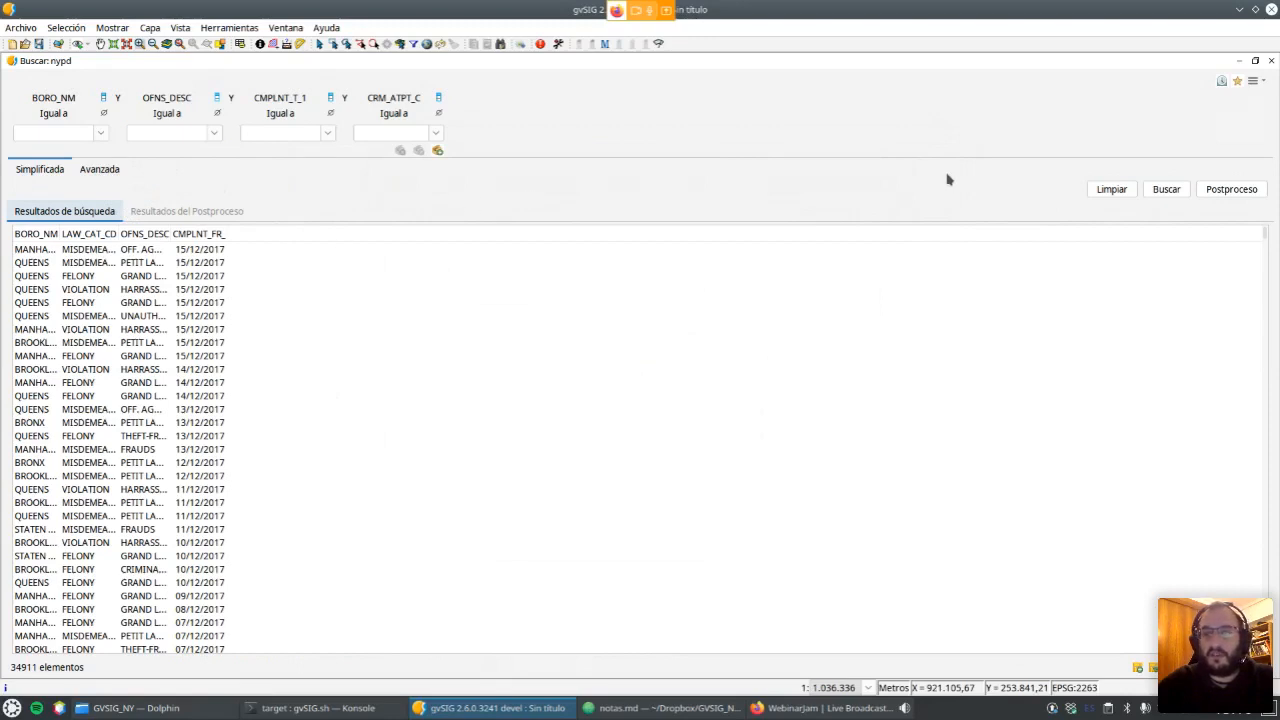
left_click(1253, 81)
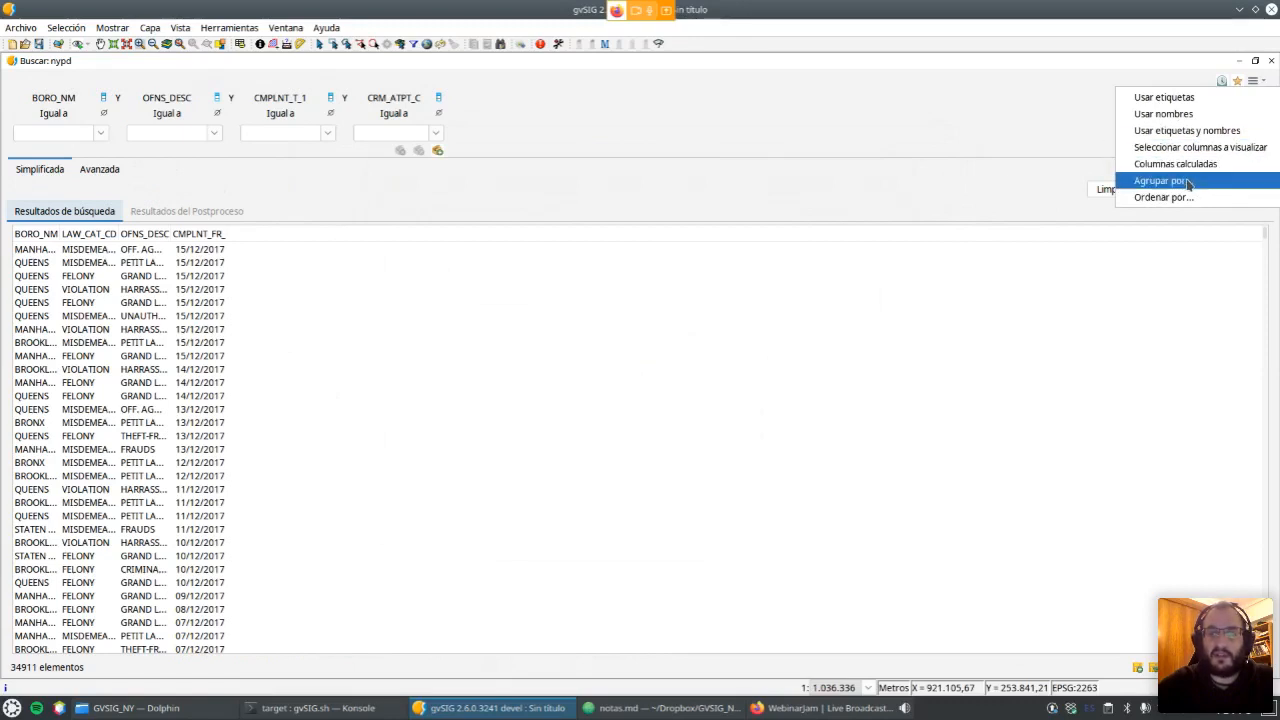
left_click(1170, 200)
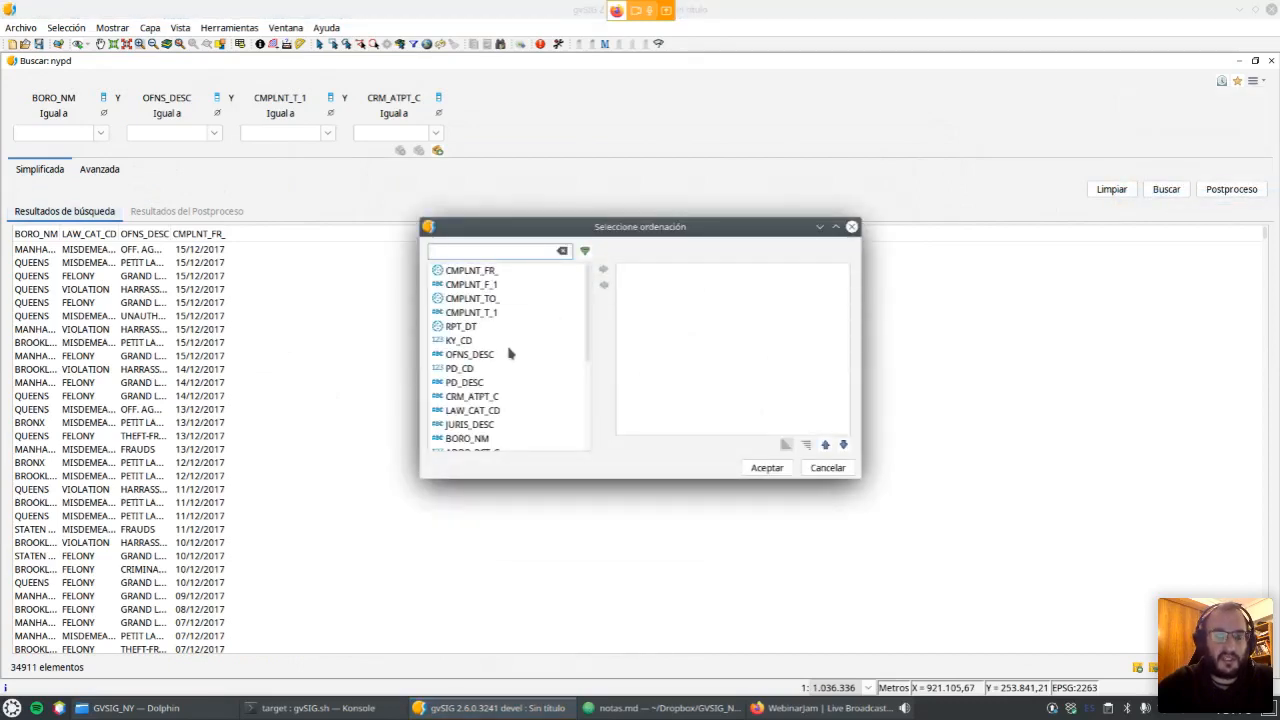
scroll(520, 345, "down", 2)
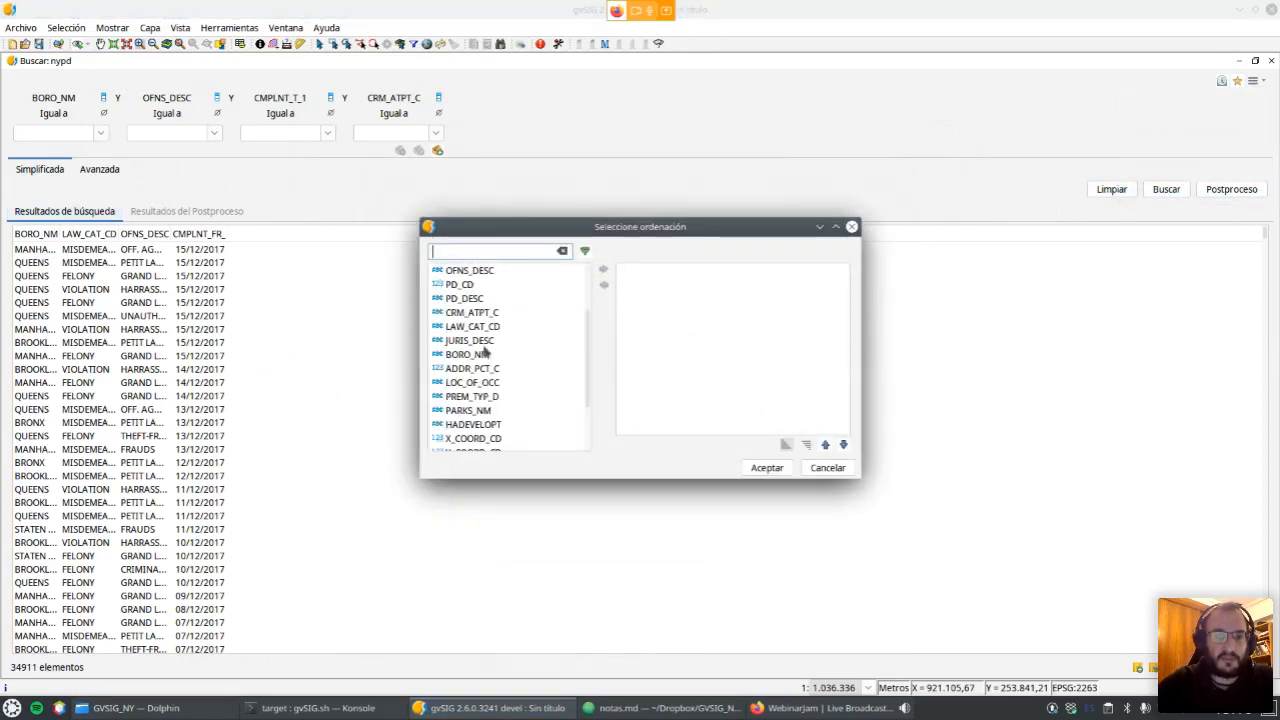
left_click(531, 357)
left_click(604, 270)
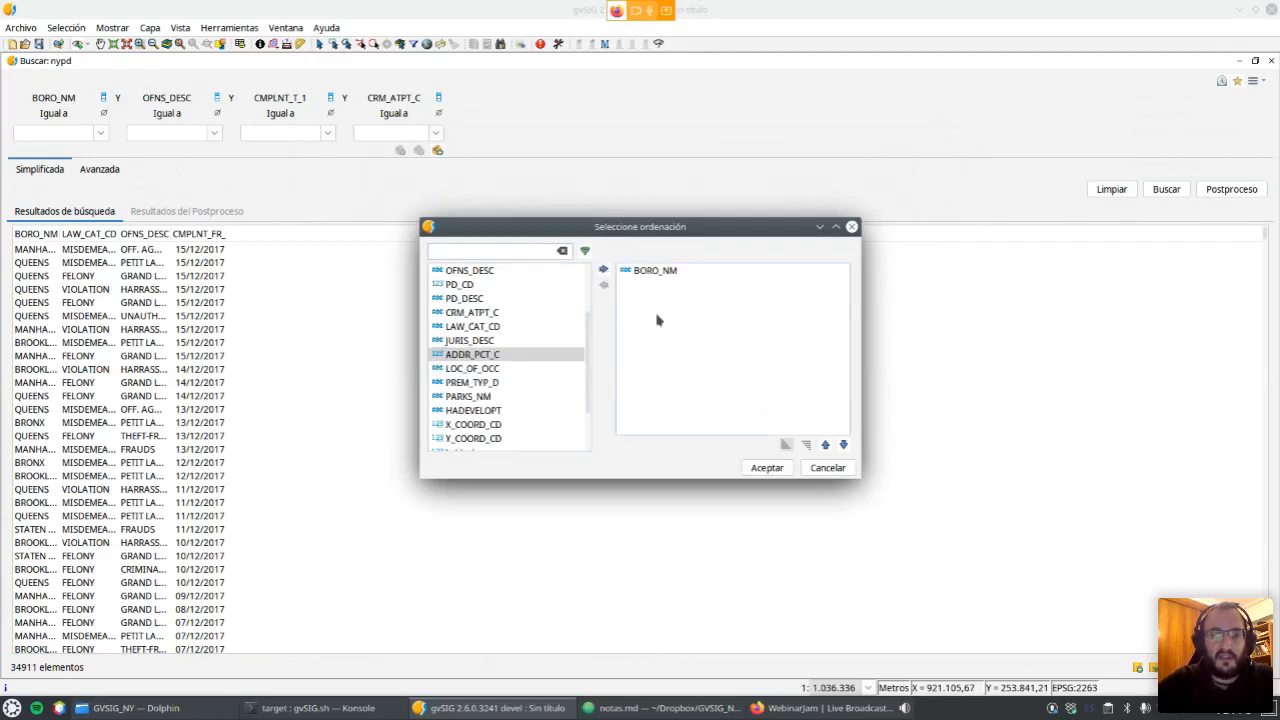
left_click(660, 271)
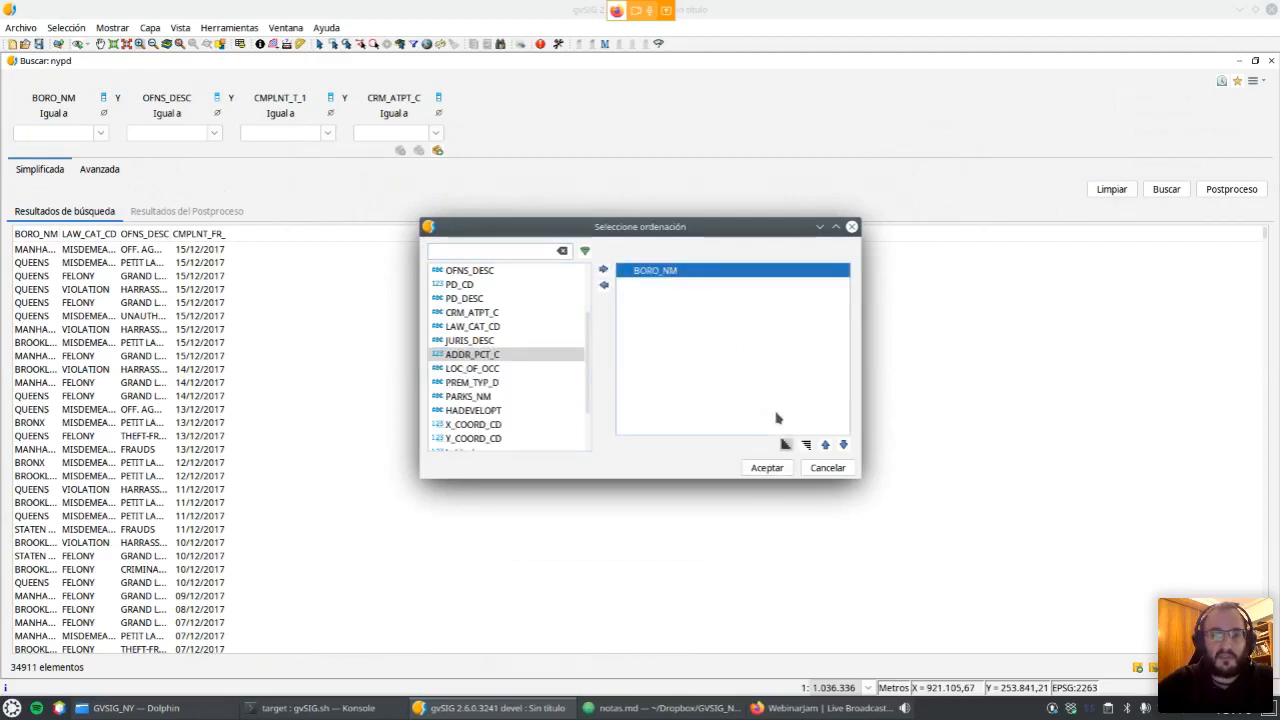
left_click(769, 470)
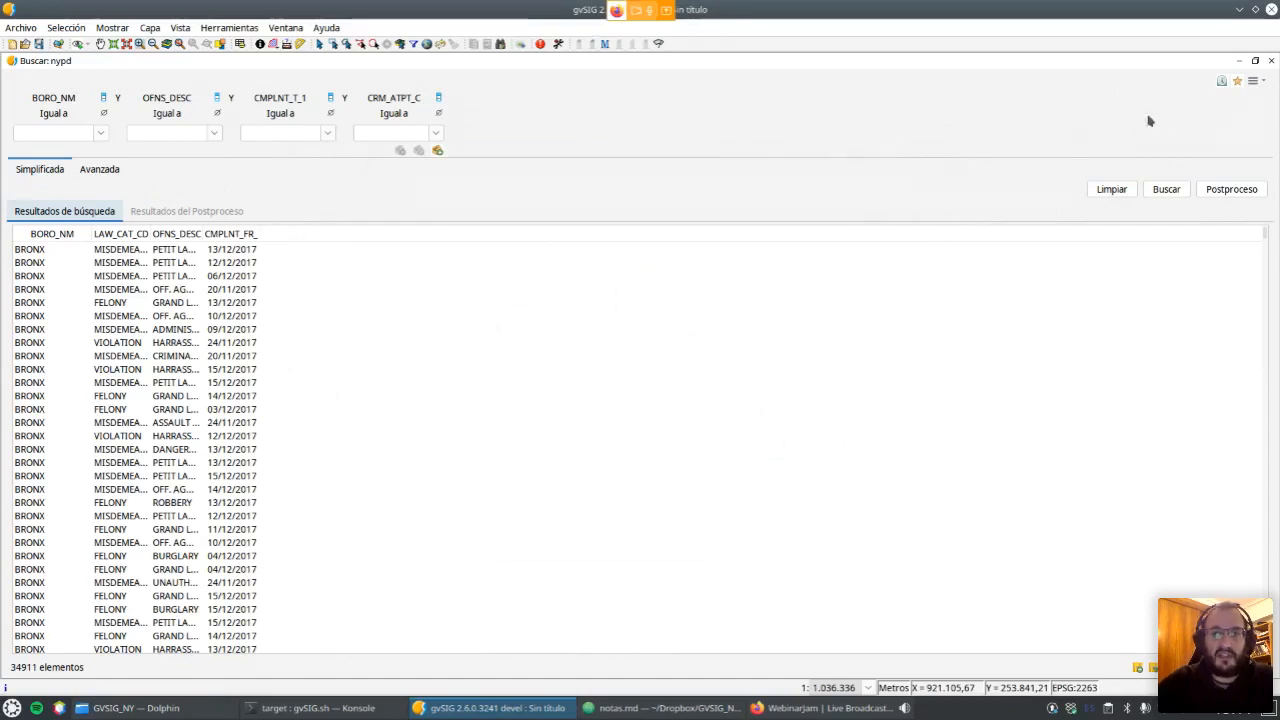
Save the current search as a favourite and rename the bookmark nypd.
left_click(1237, 81)
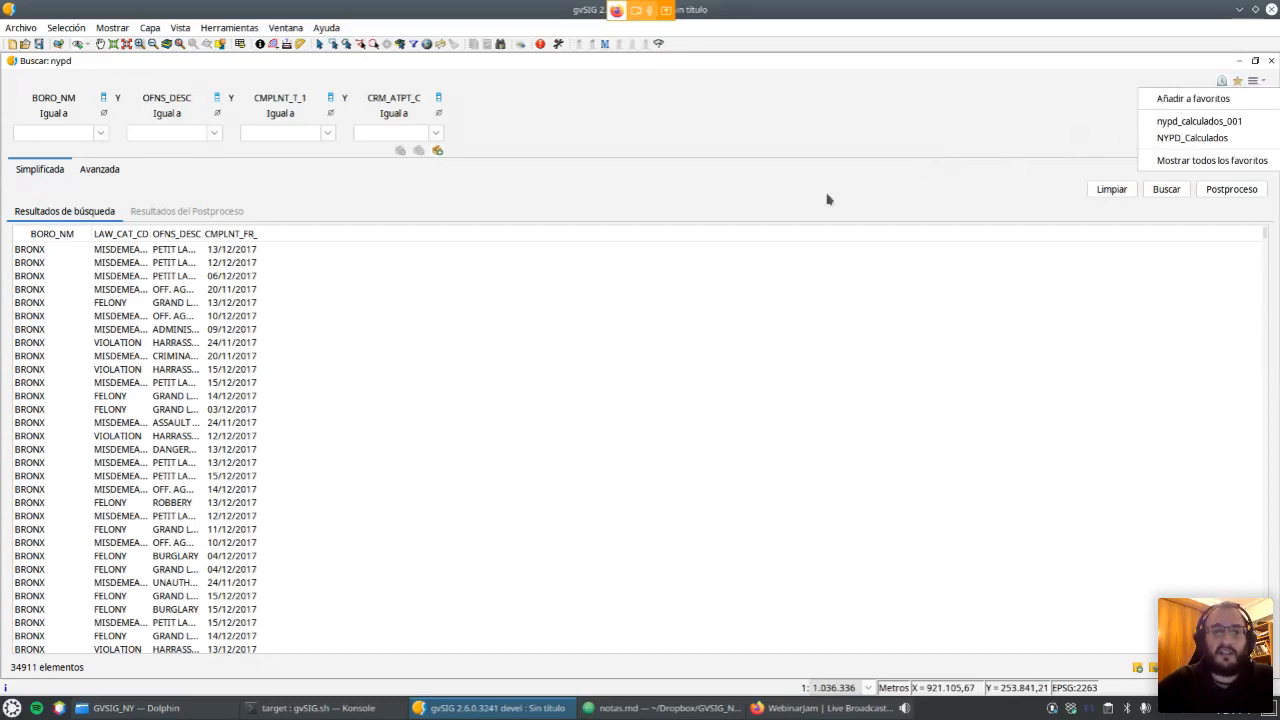
left_click(1169, 101)
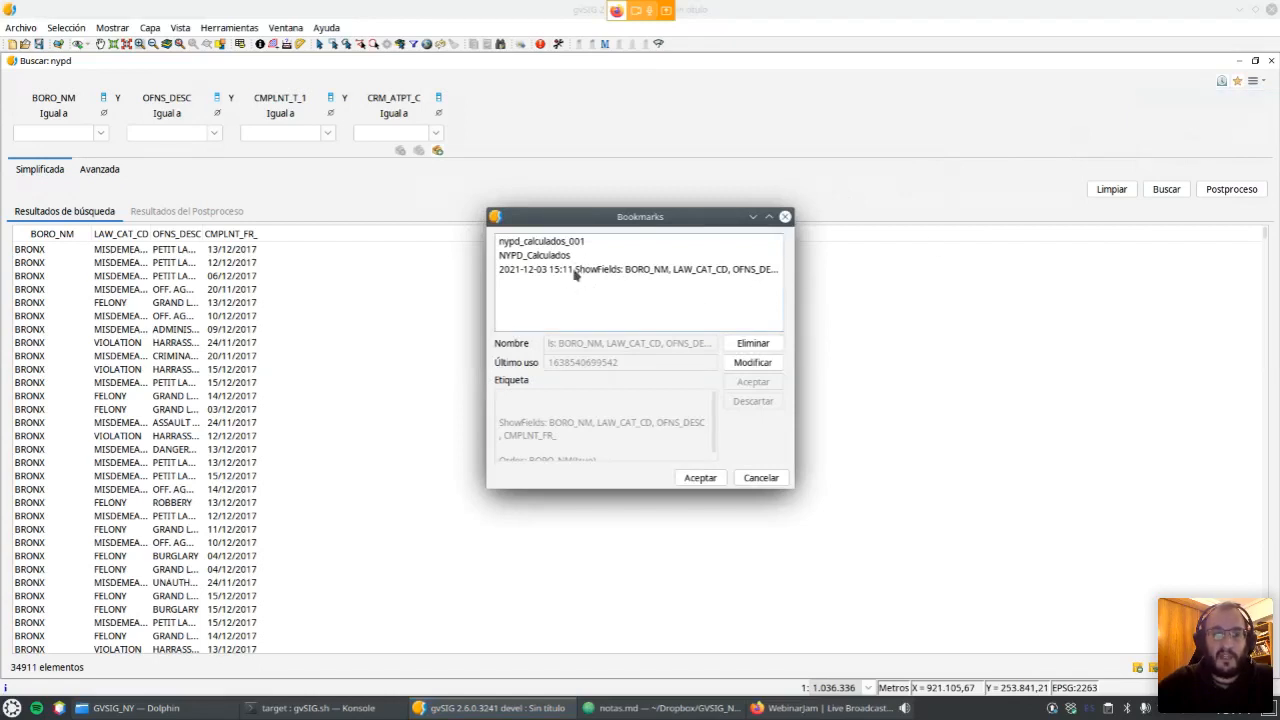
left_click(576, 273)
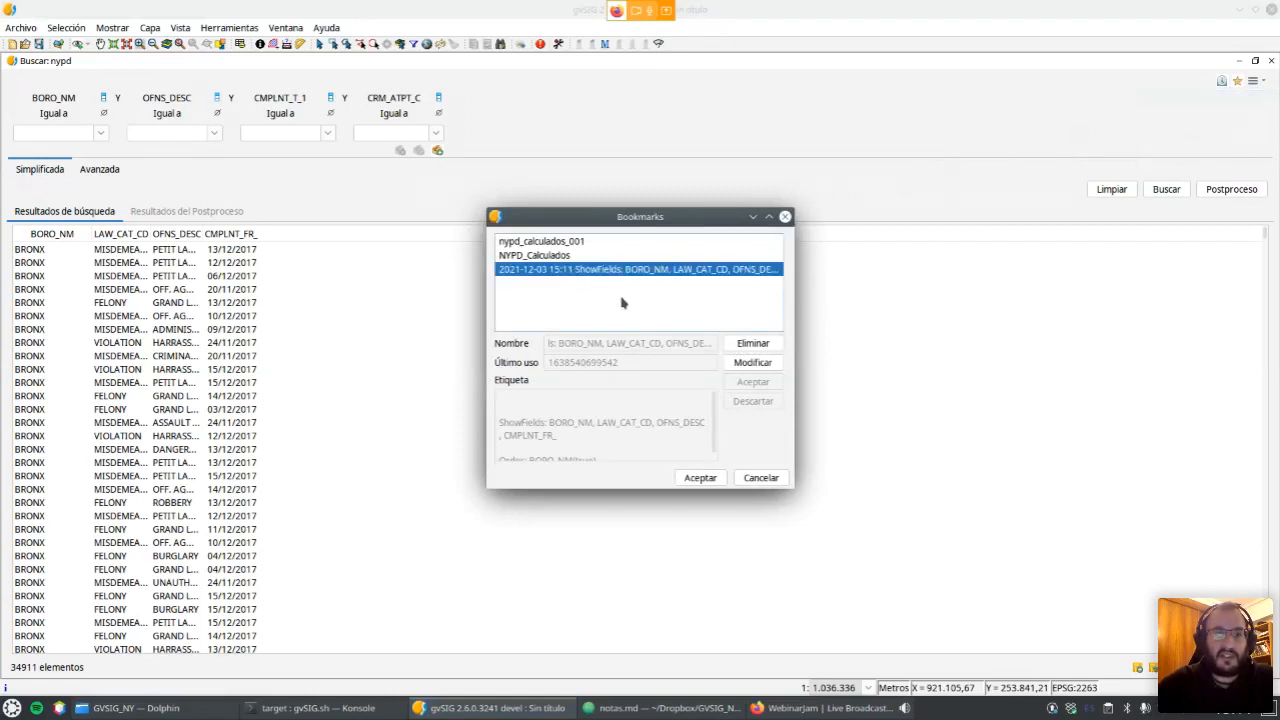
left_click(737, 364)
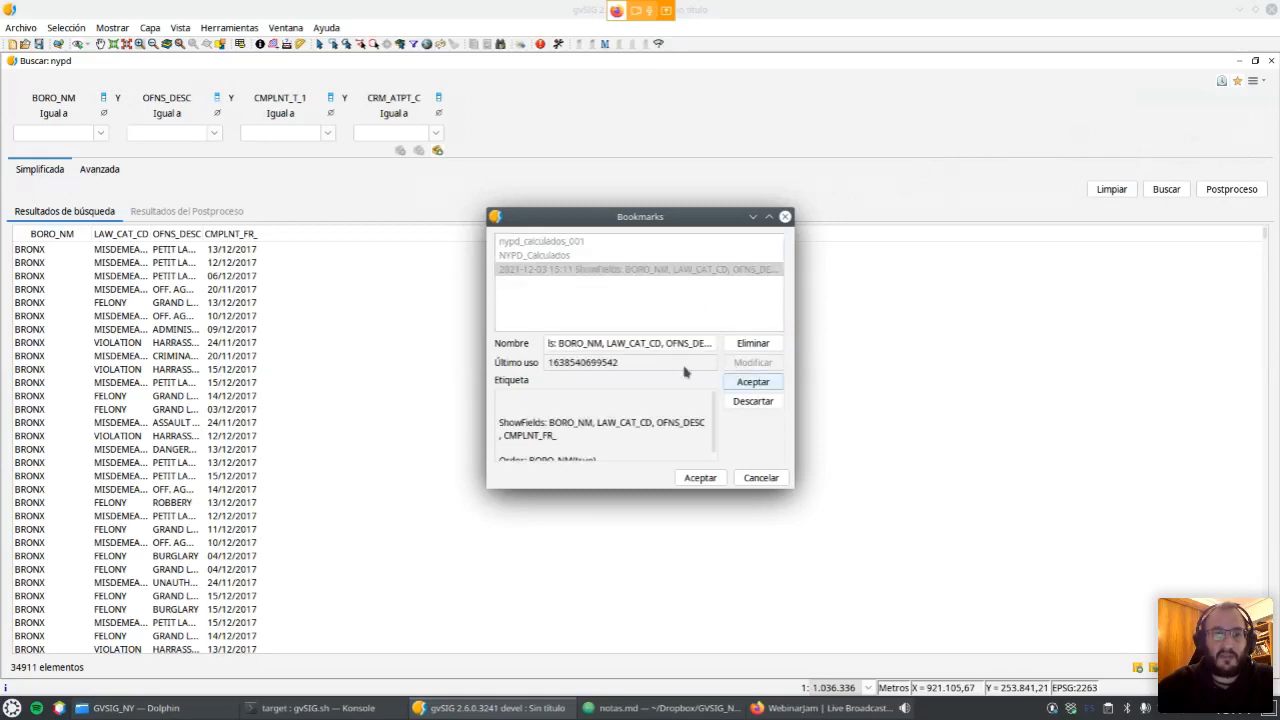
triple_click(579, 341)
type("nypd")
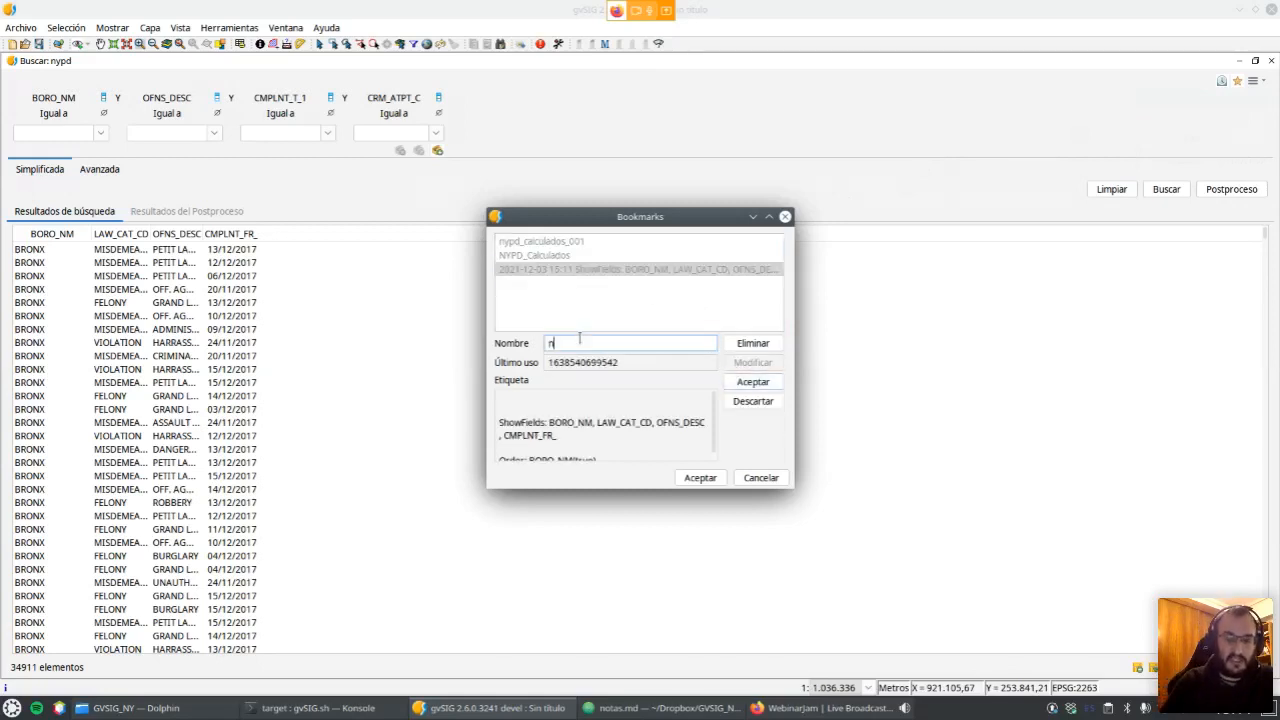
left_click(749, 384)
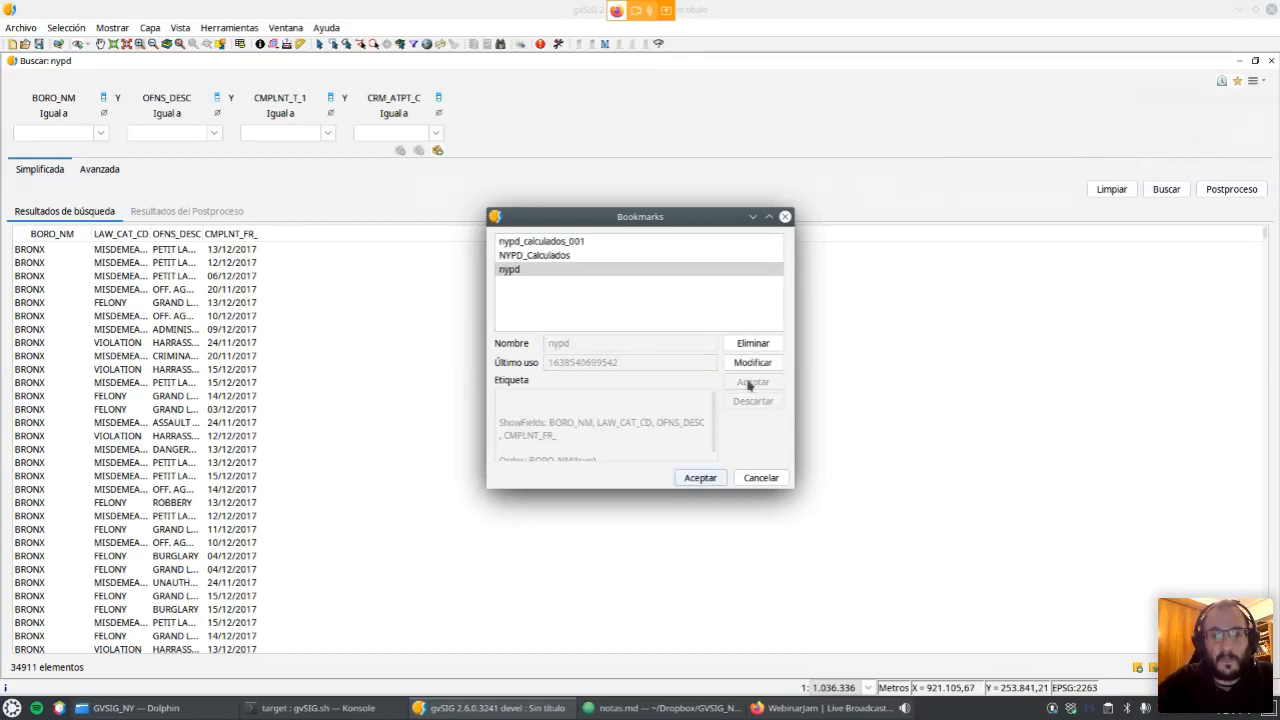
left_click(709, 481)
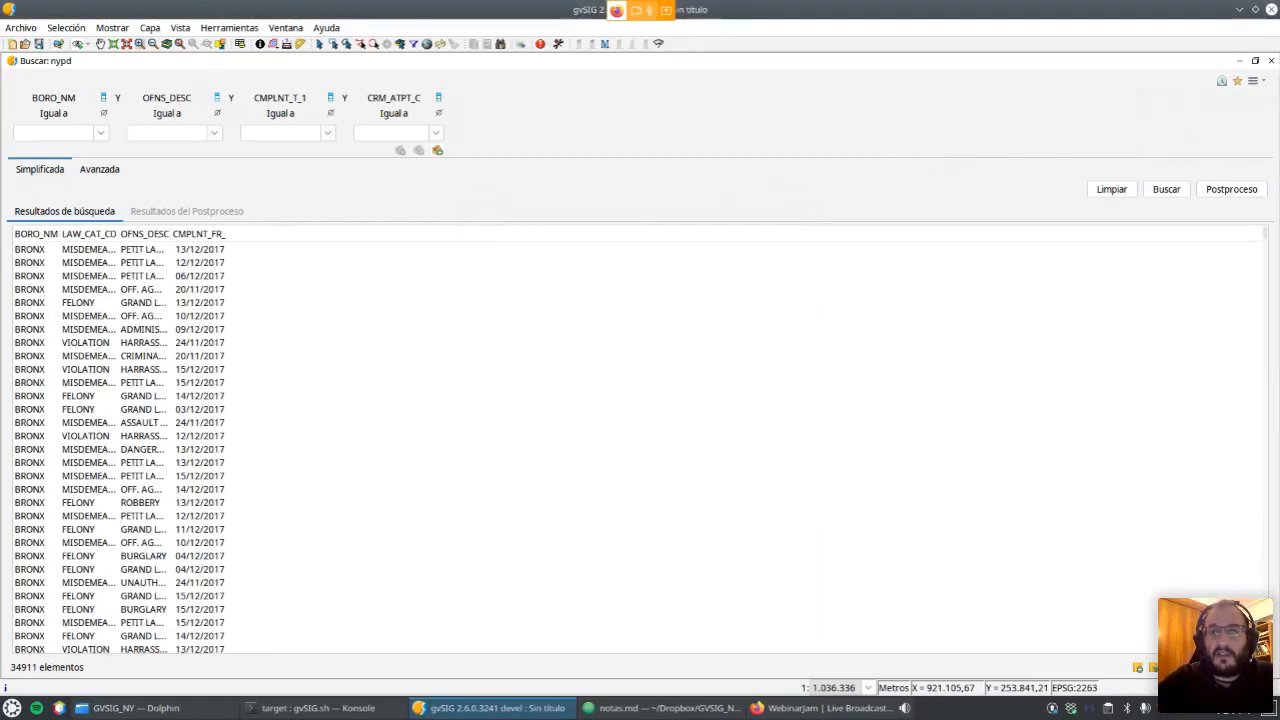
Reopen the attribute search for the nypd layer in a floating window, enlarge it and move it clear of the map.
left_click(1270, 62)
right_click(682, 134)
left_click(786, 203)
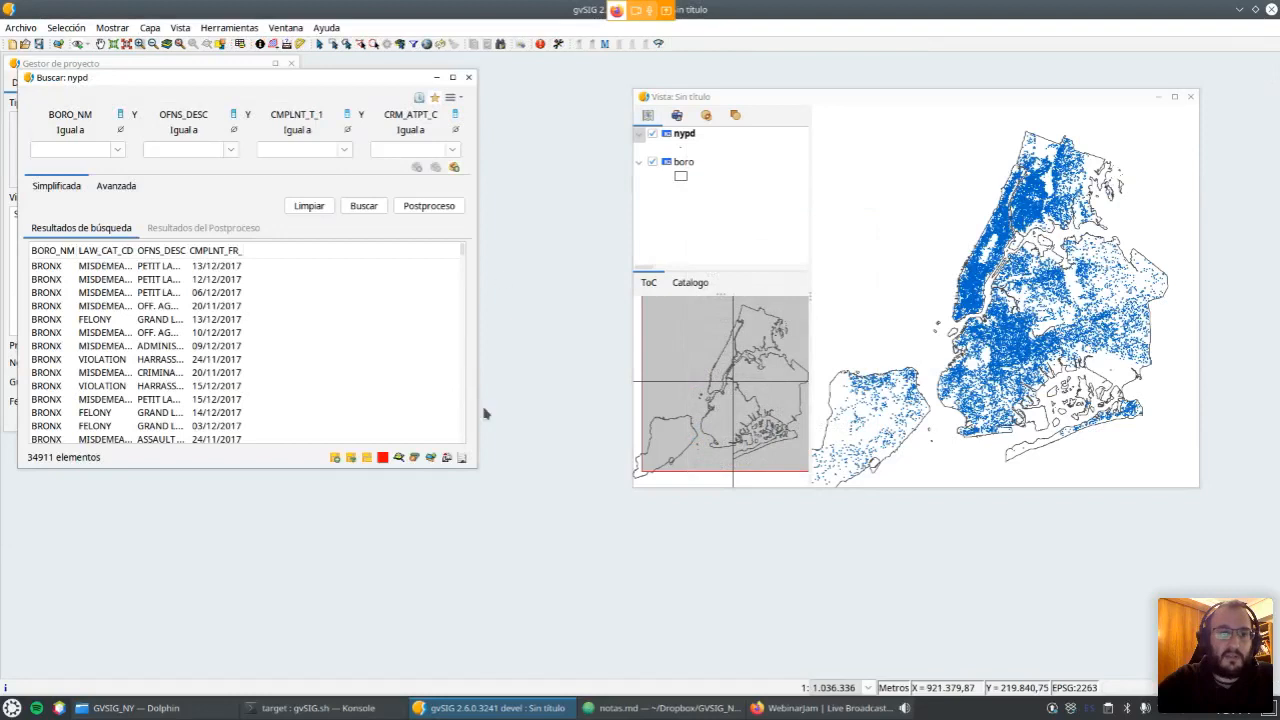
left_click_drag(481, 472, 775, 553)
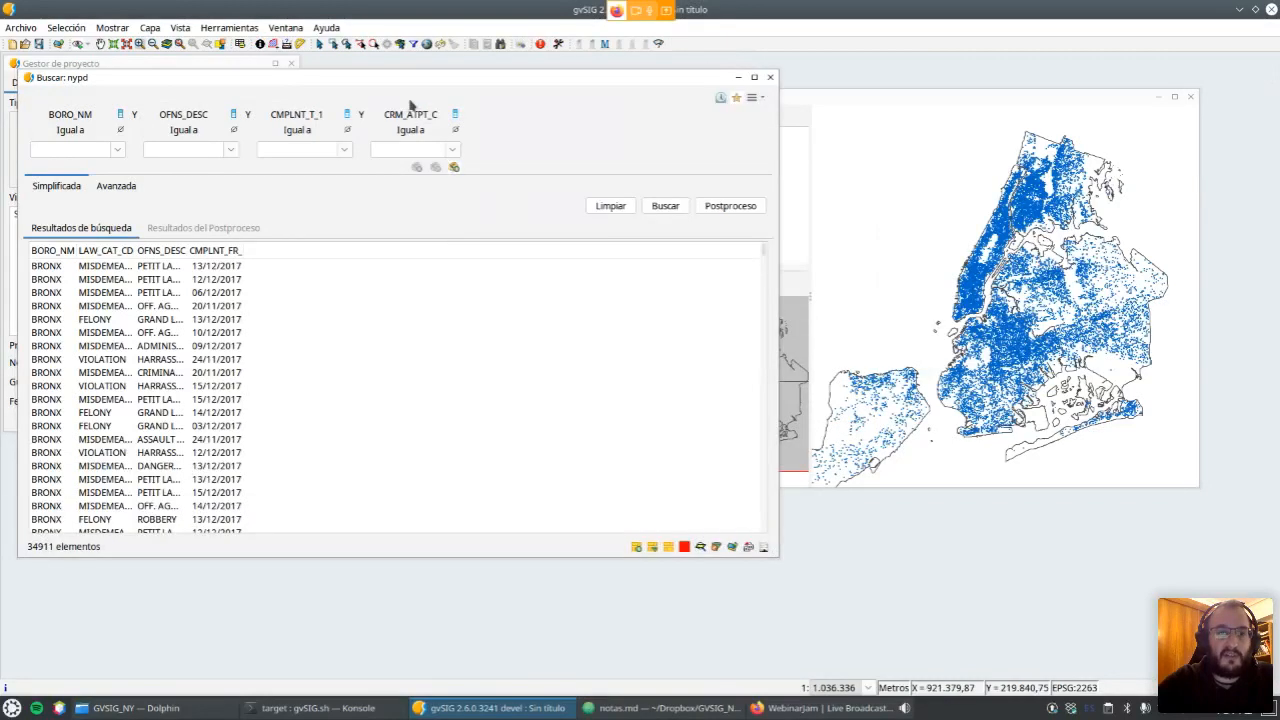
left_click_drag(514, 117, 520, 120)
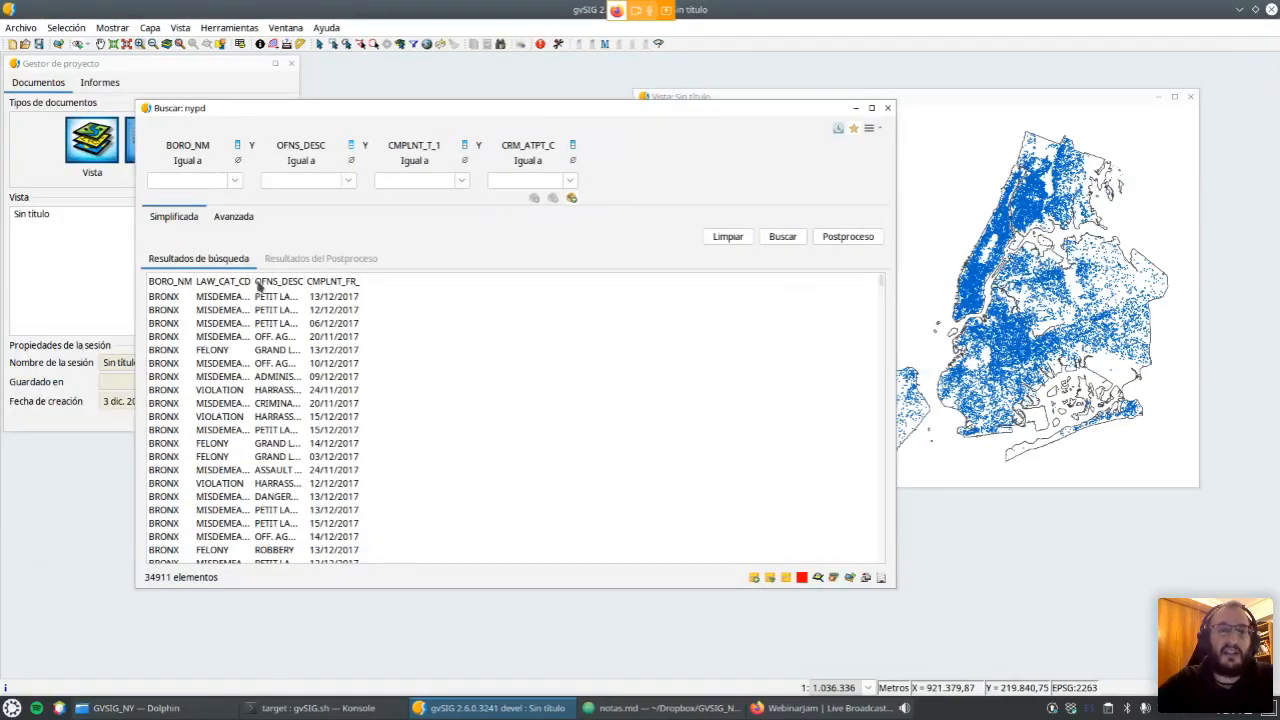
Widen the LAW_CAT_CD and OFNS_DESC result columns until their values are fully readable.
left_click_drag(251, 282, 313, 284)
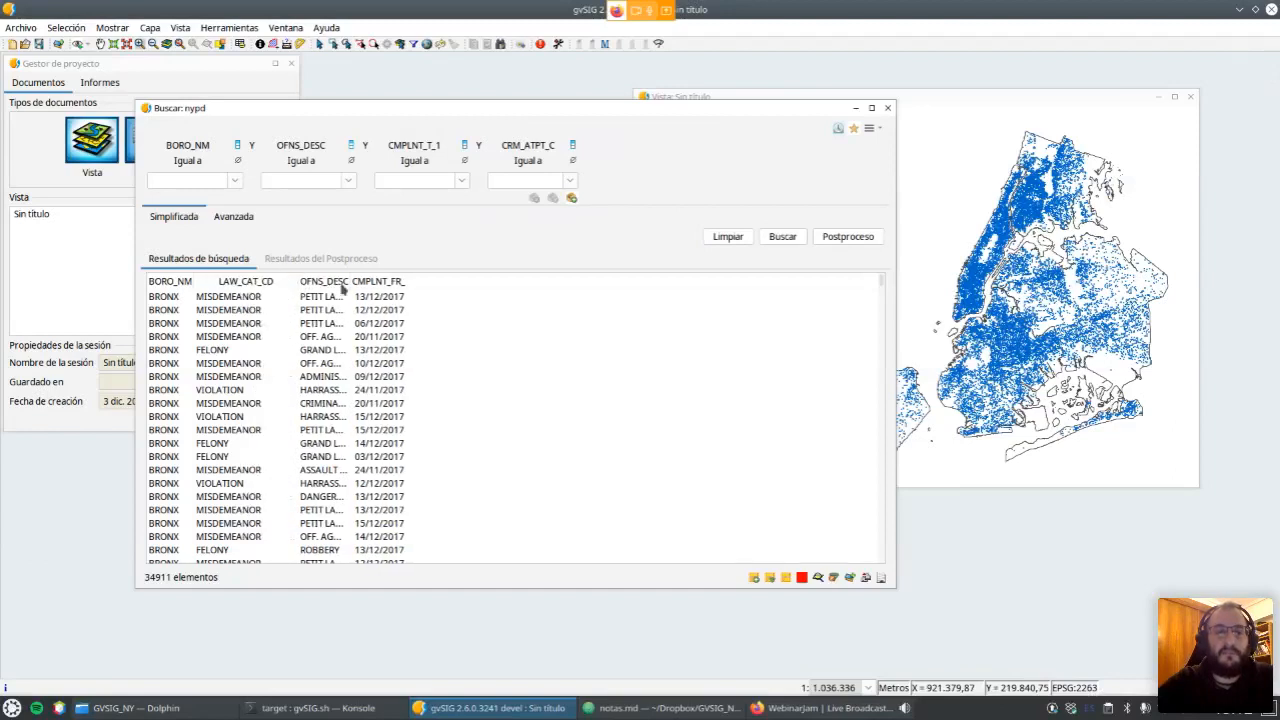
left_click_drag(350, 281, 354, 281)
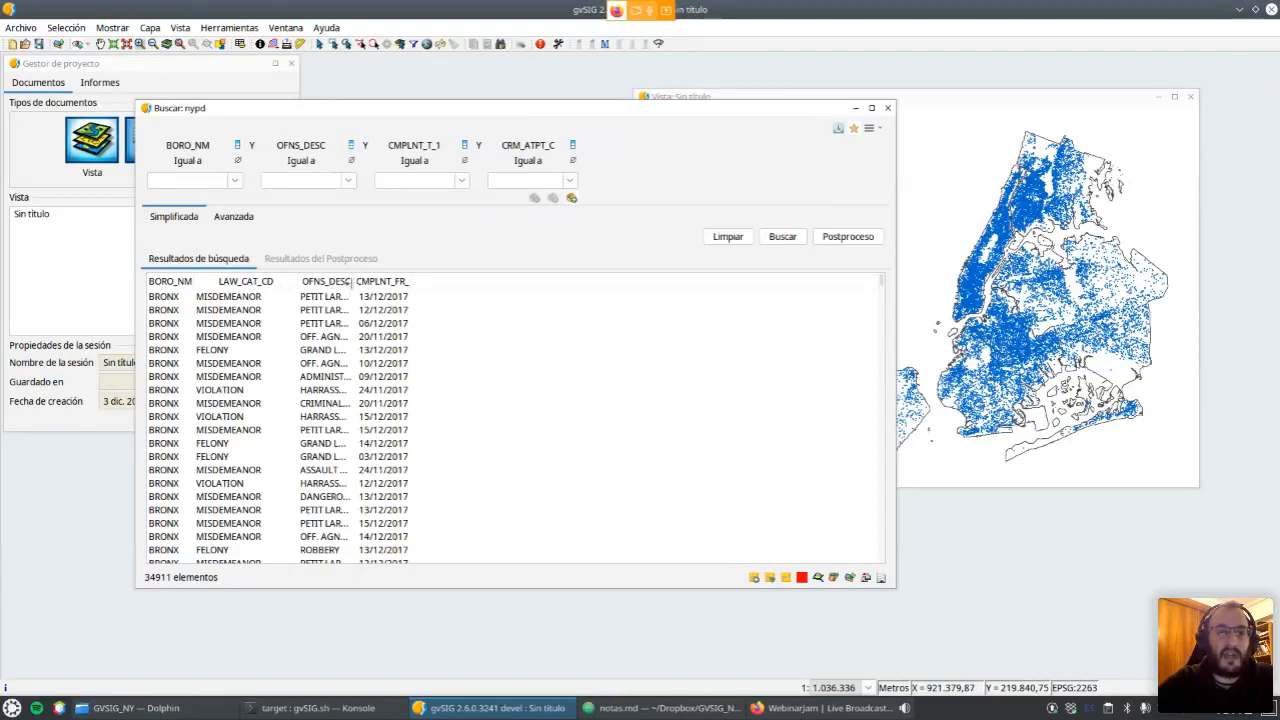
left_click_drag(352, 281, 472, 282)
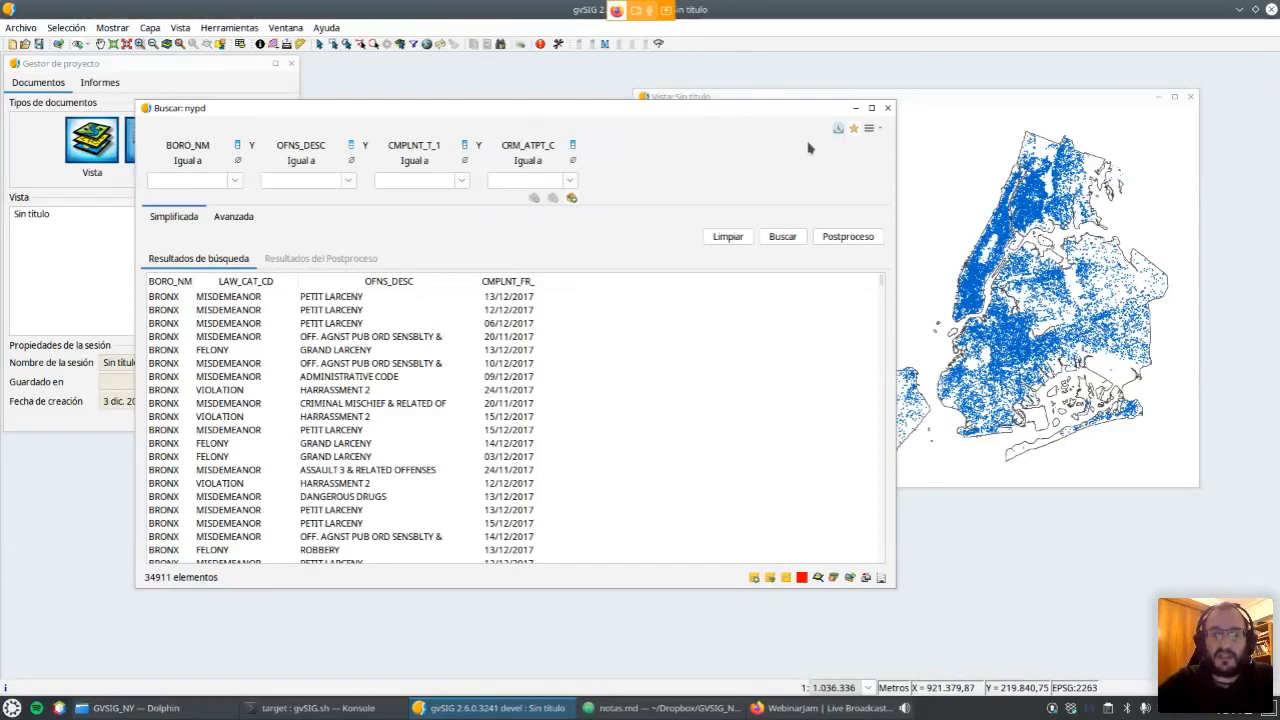
Review the saved search favourites and the history of previous searches.
left_click(852, 130)
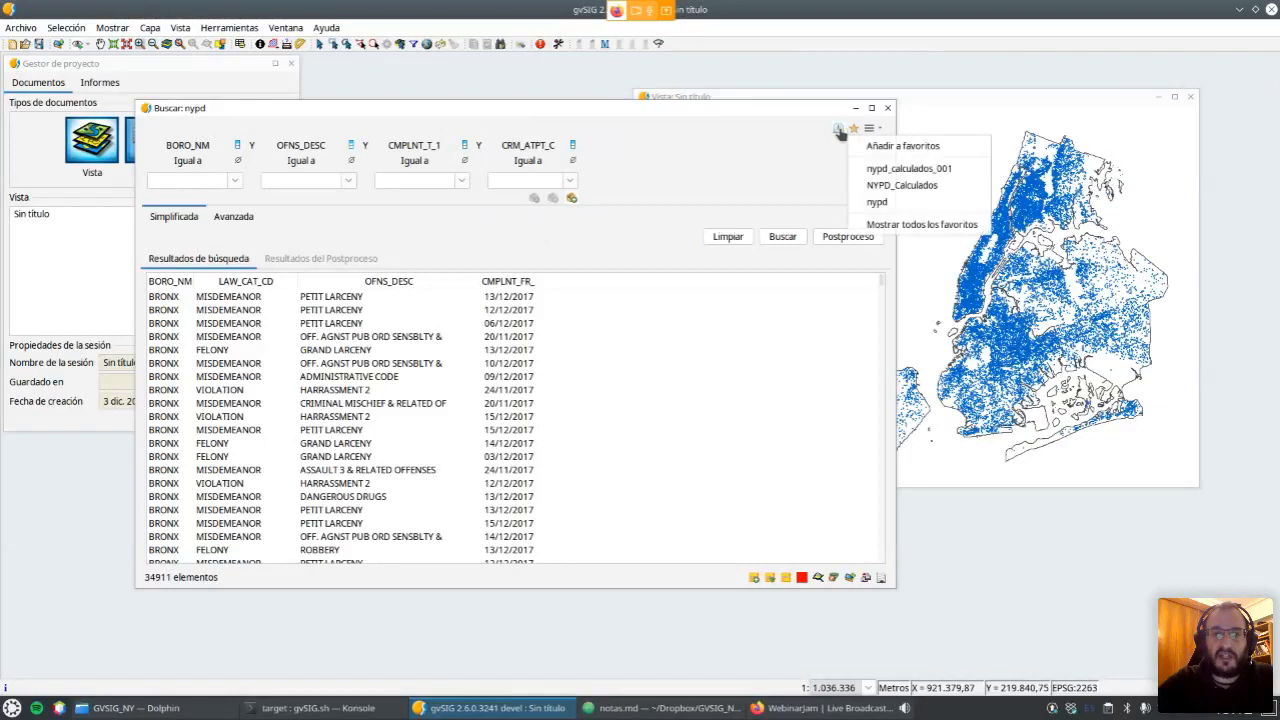
left_click(838, 132)
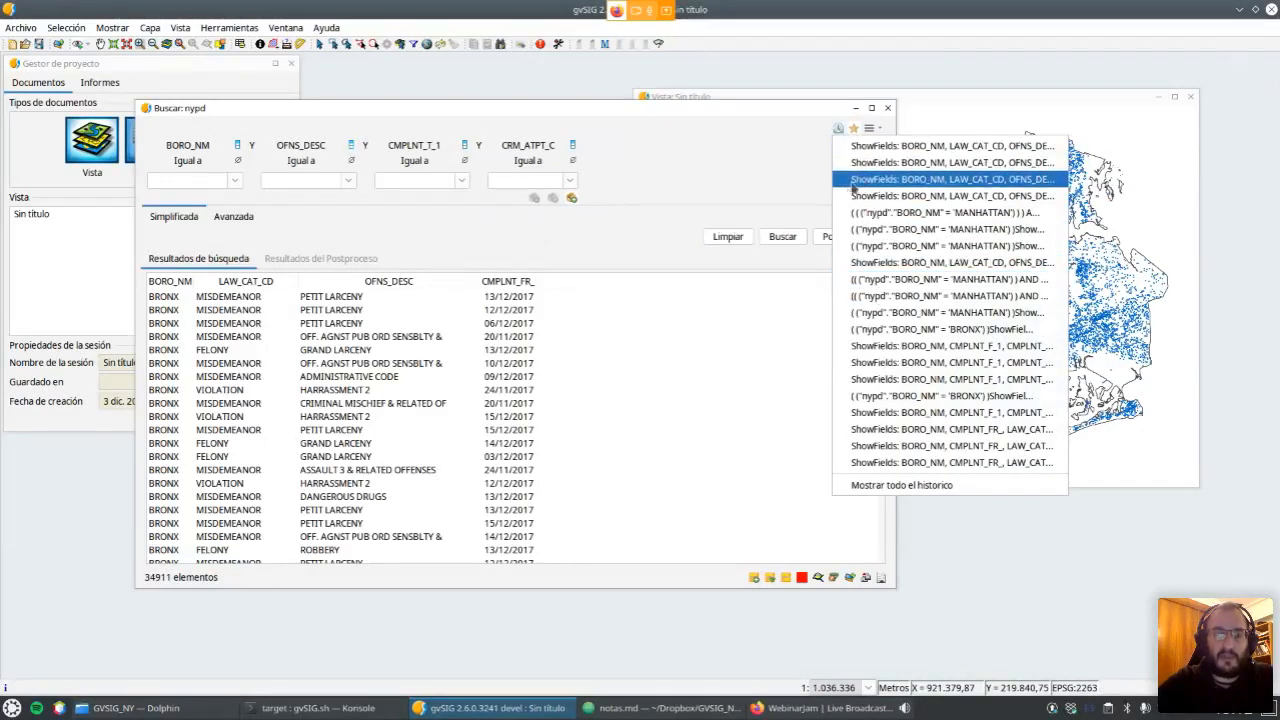
left_click(893, 297)
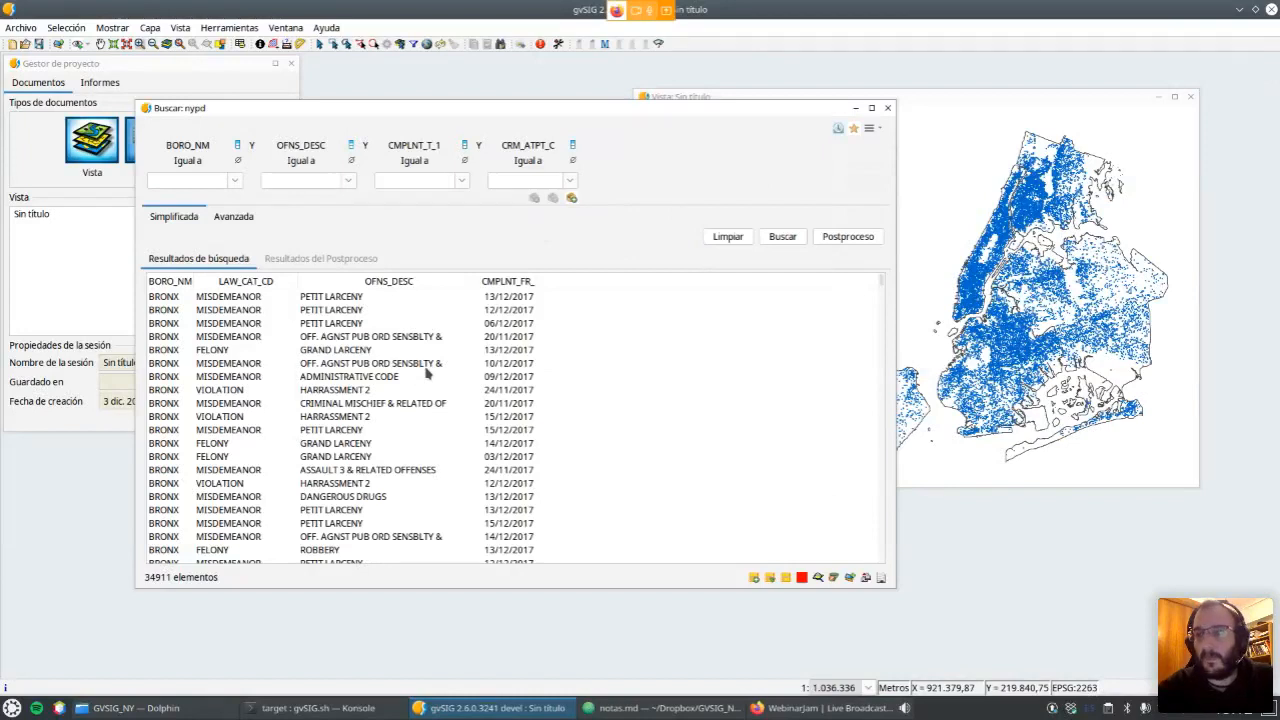
Using the simplified search, find records with BORO_NM equal to BROOKLYN and OFNS_DESC equal to BURGLARY.
left_click(240, 217)
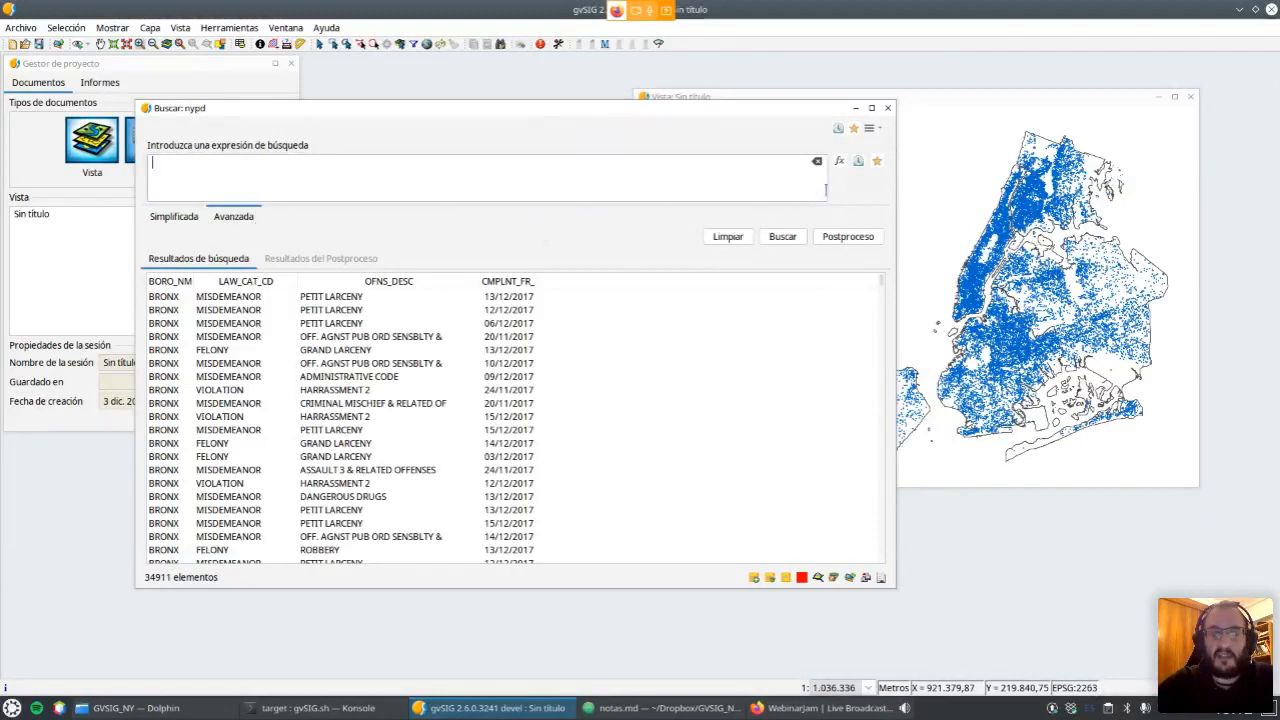
left_click(173, 216)
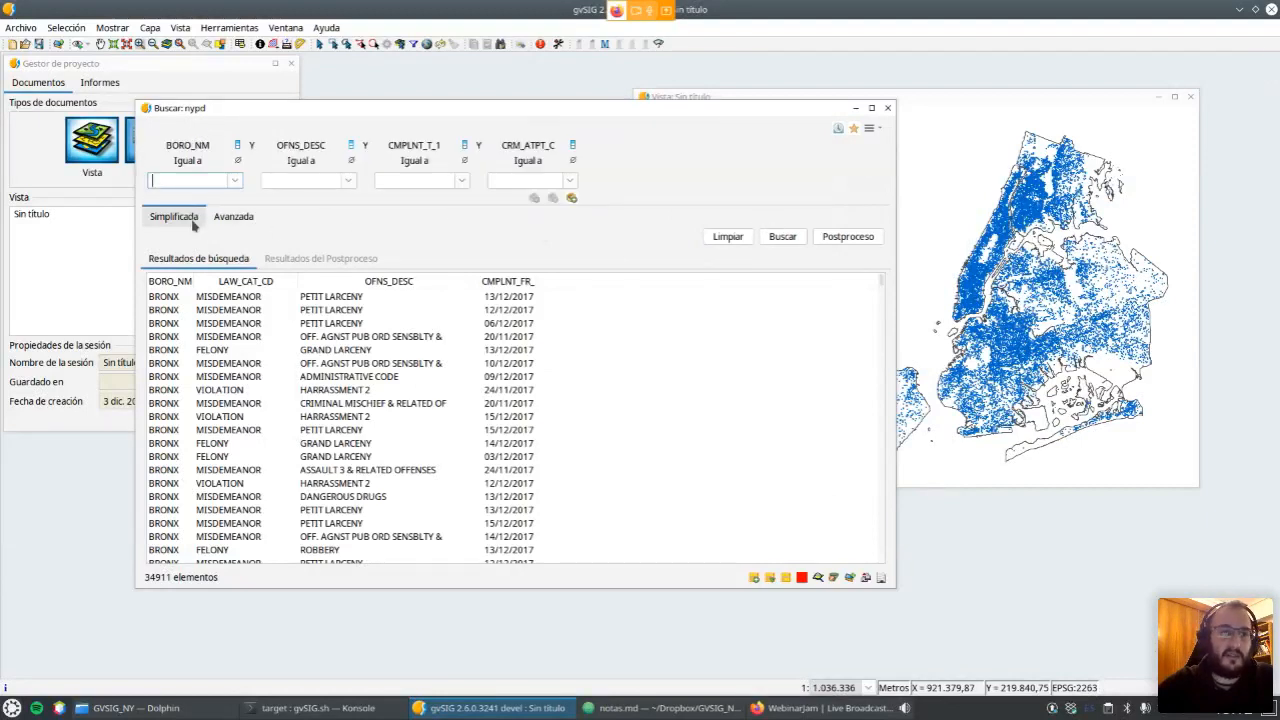
left_click(234, 181)
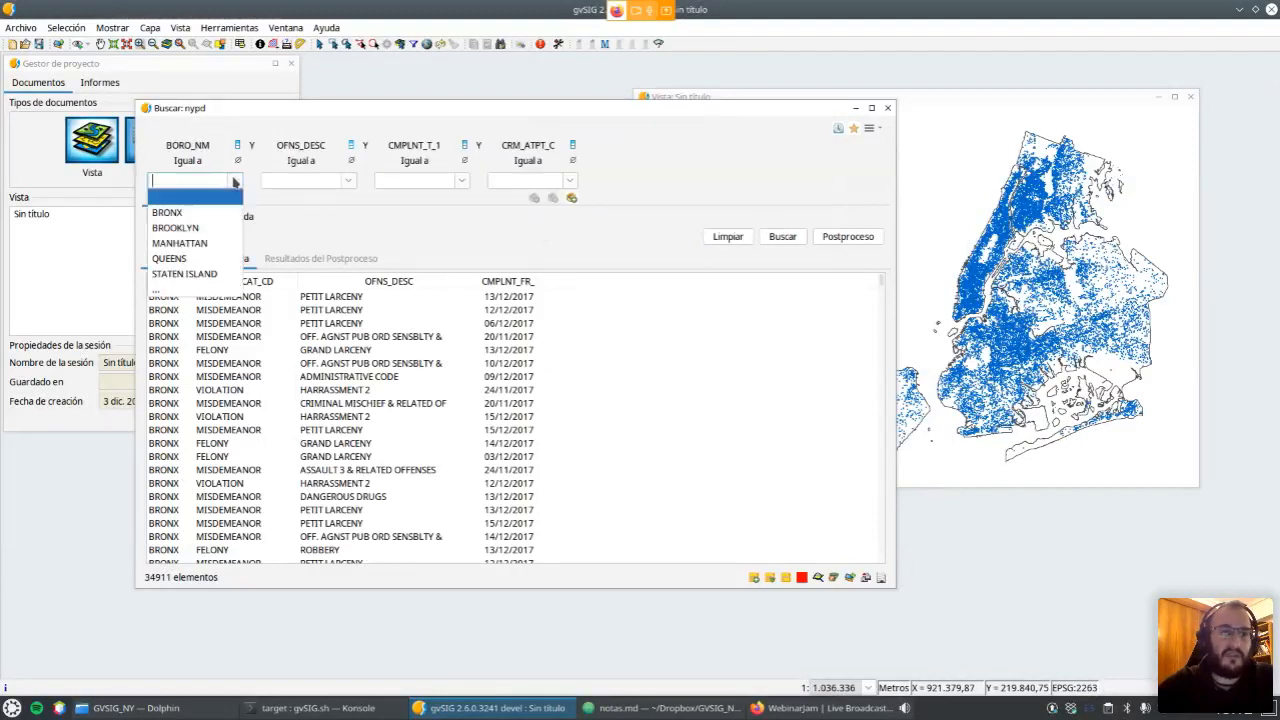
left_click(223, 229)
left_click(347, 180)
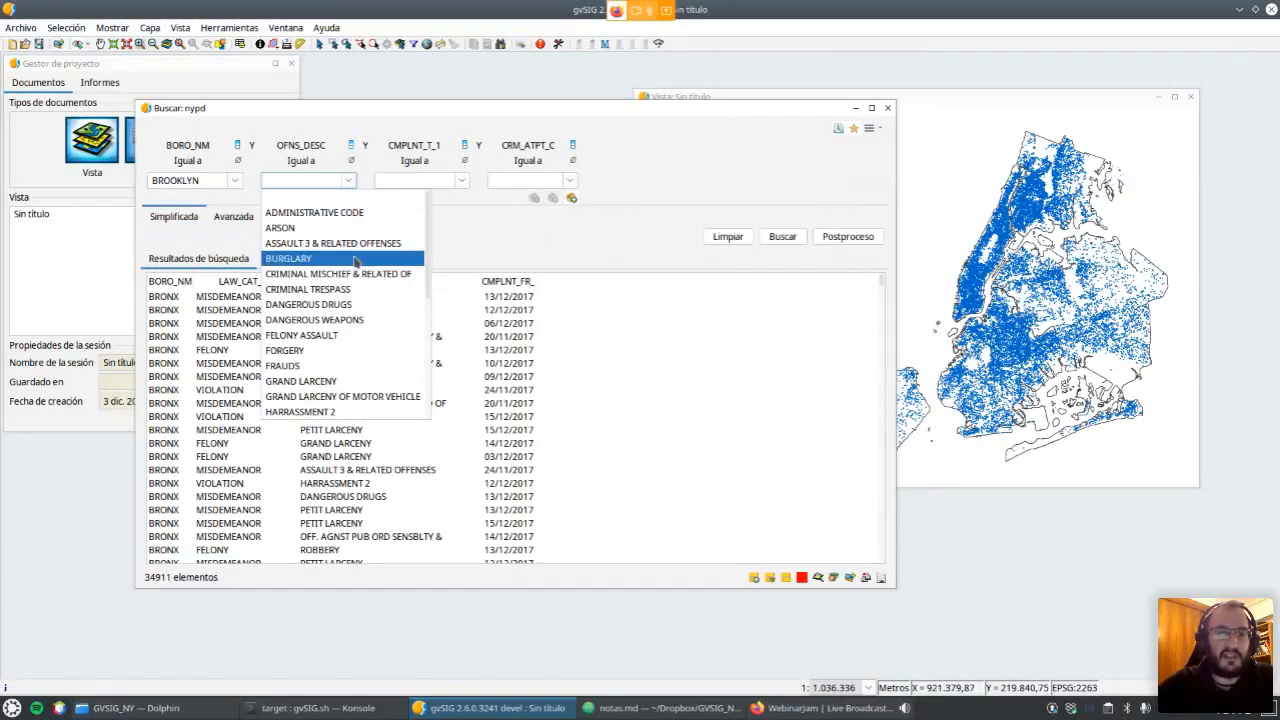
left_click(355, 261)
left_click(782, 237)
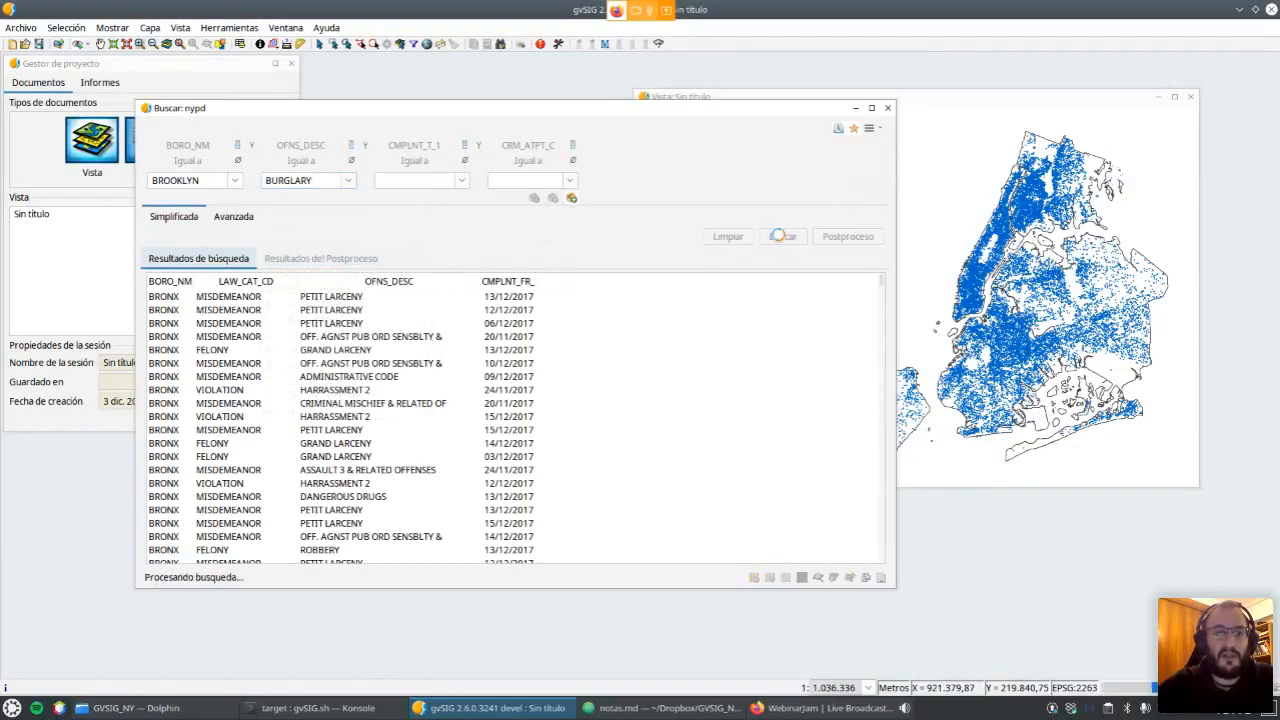
Examine the BROOKLYN and BURGLARY search expression in advanced mode and in the expression builder, leaving it unedited.
left_click(240, 222)
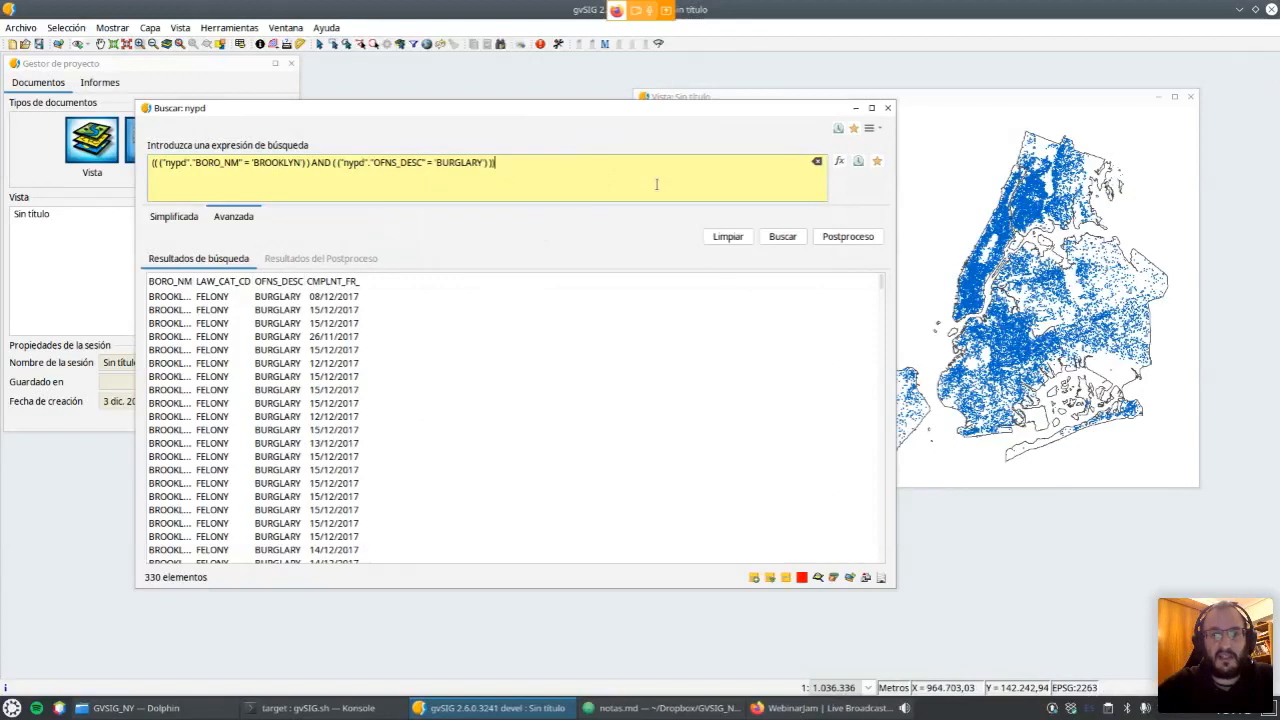
left_click(839, 163)
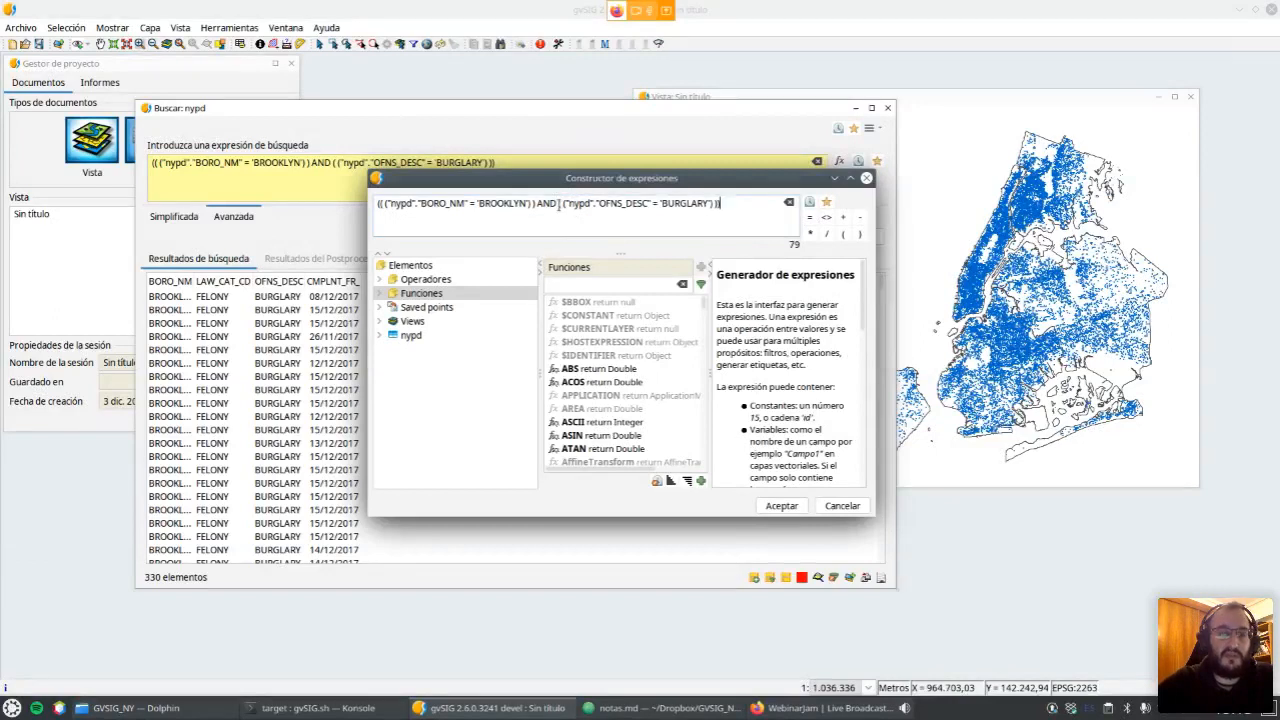
left_click(558, 203)
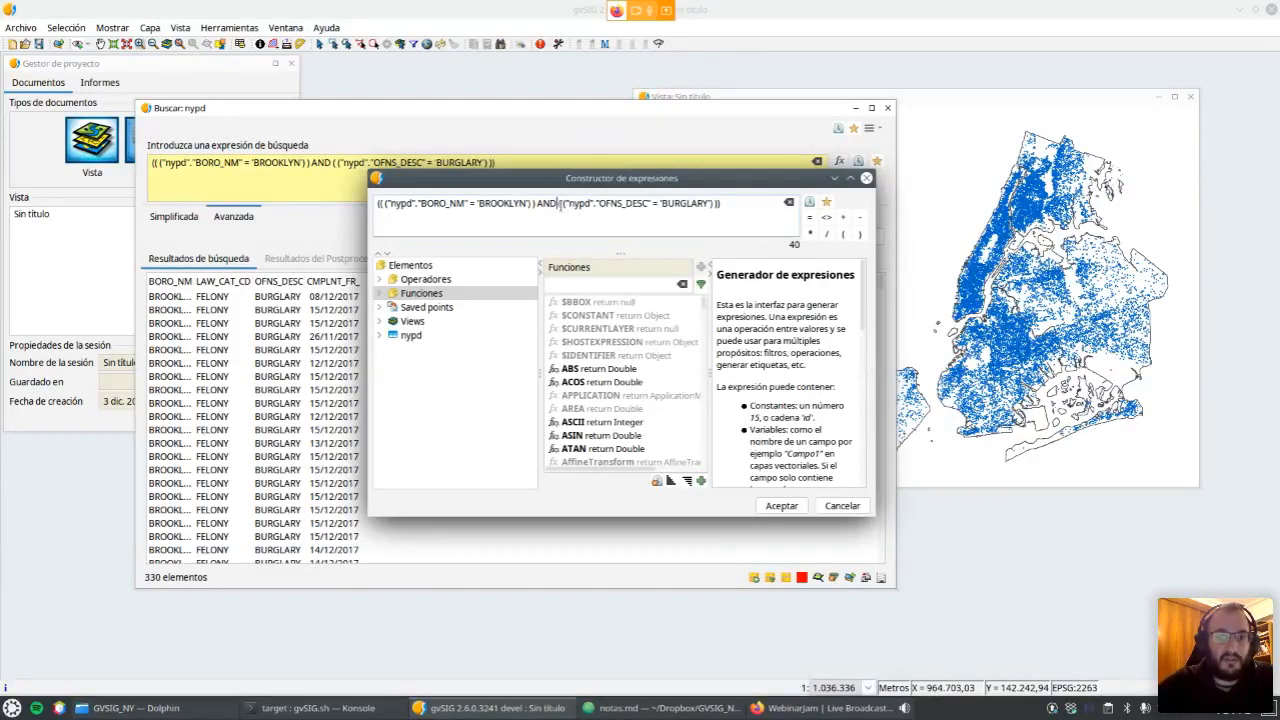
scroll(626, 330, "down", 8)
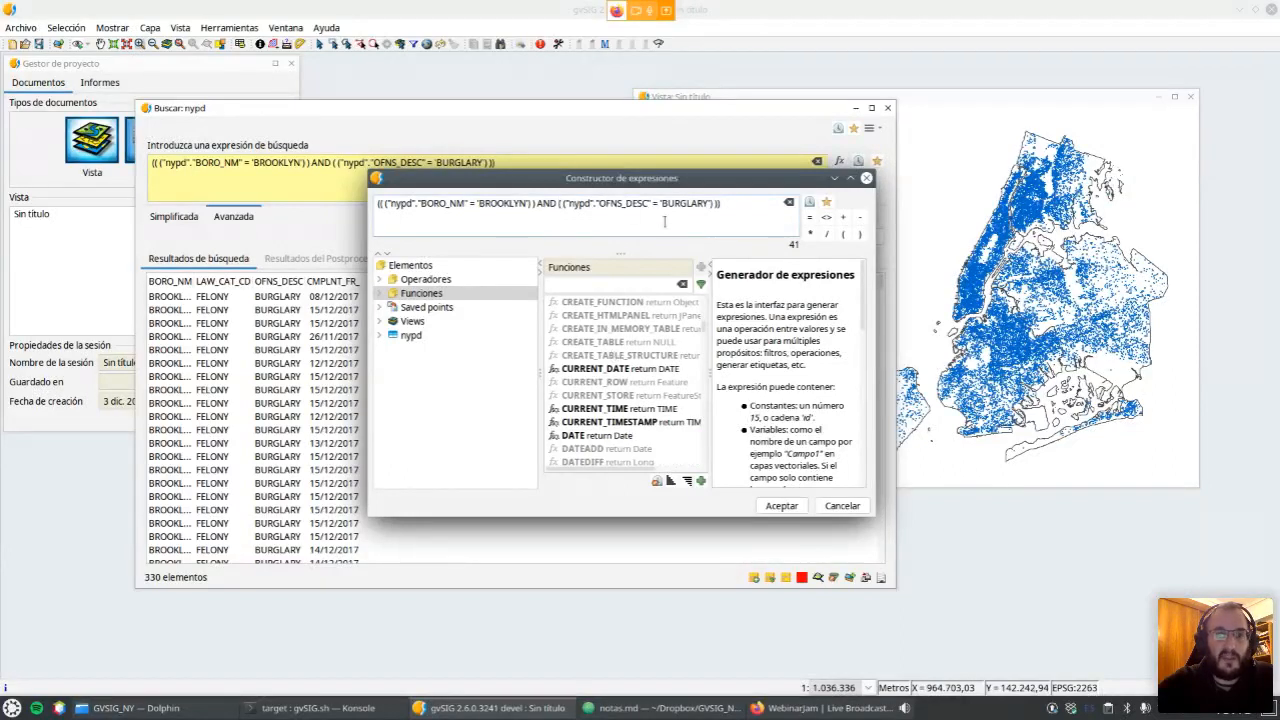
left_click(721, 205)
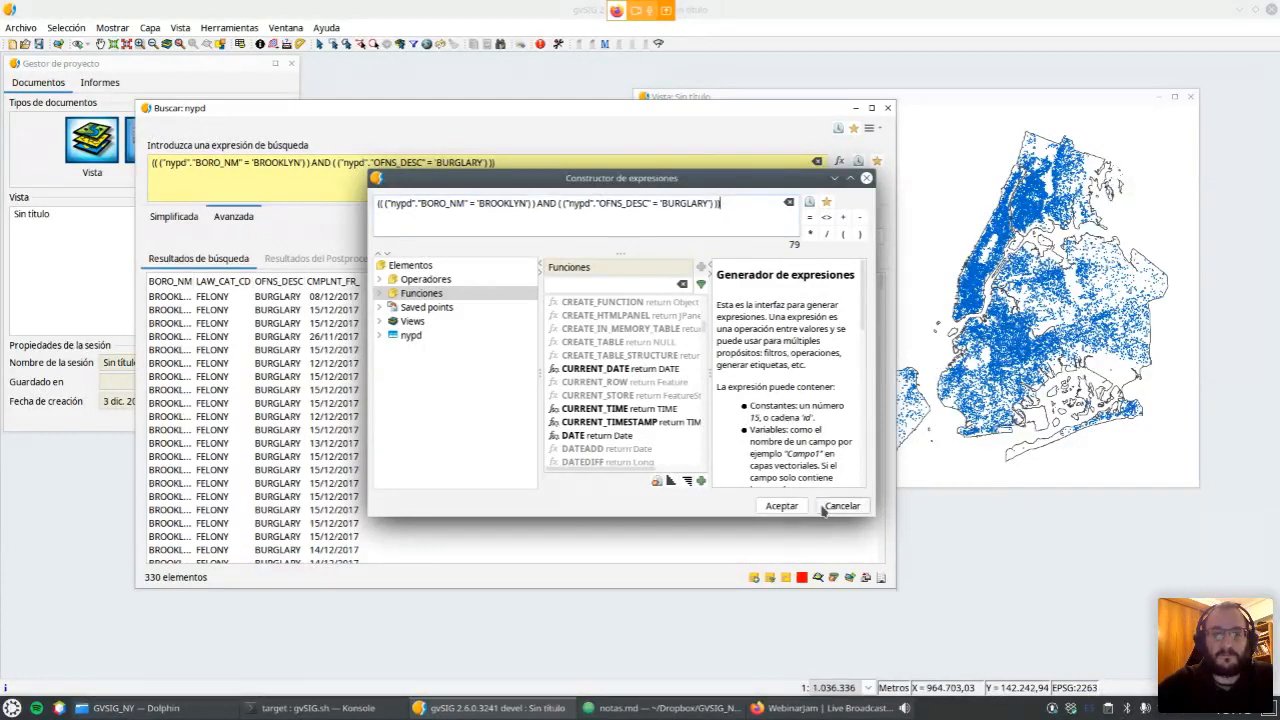
left_click(822, 507)
Clear the search expression, list all nypd records again and return to the simplified search.
left_click(763, 237)
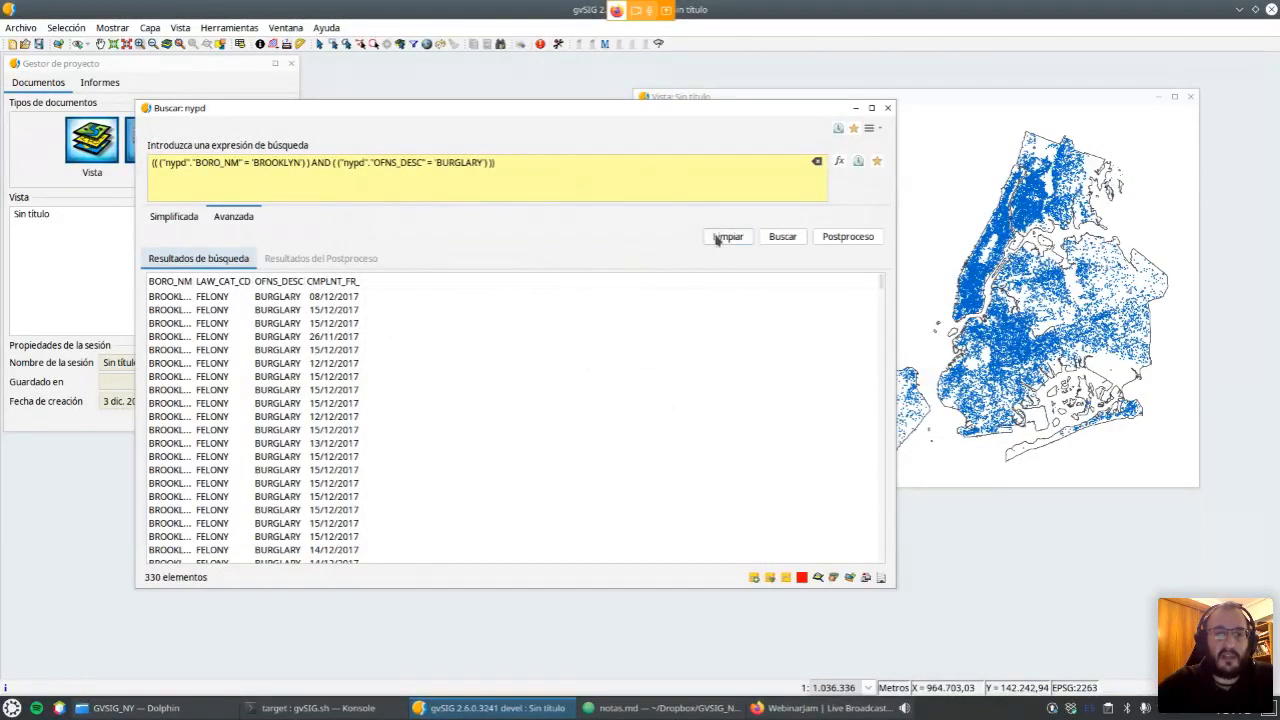
left_click(717, 240)
left_click(768, 243)
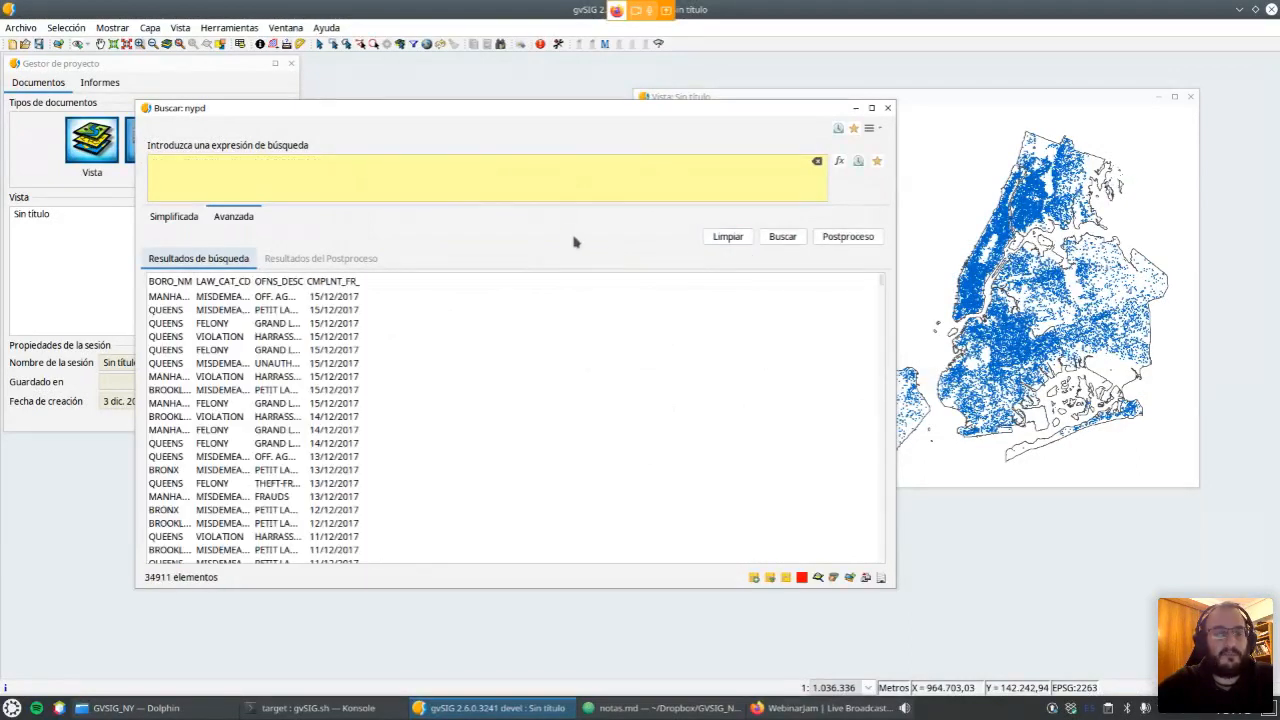
left_click(195, 234)
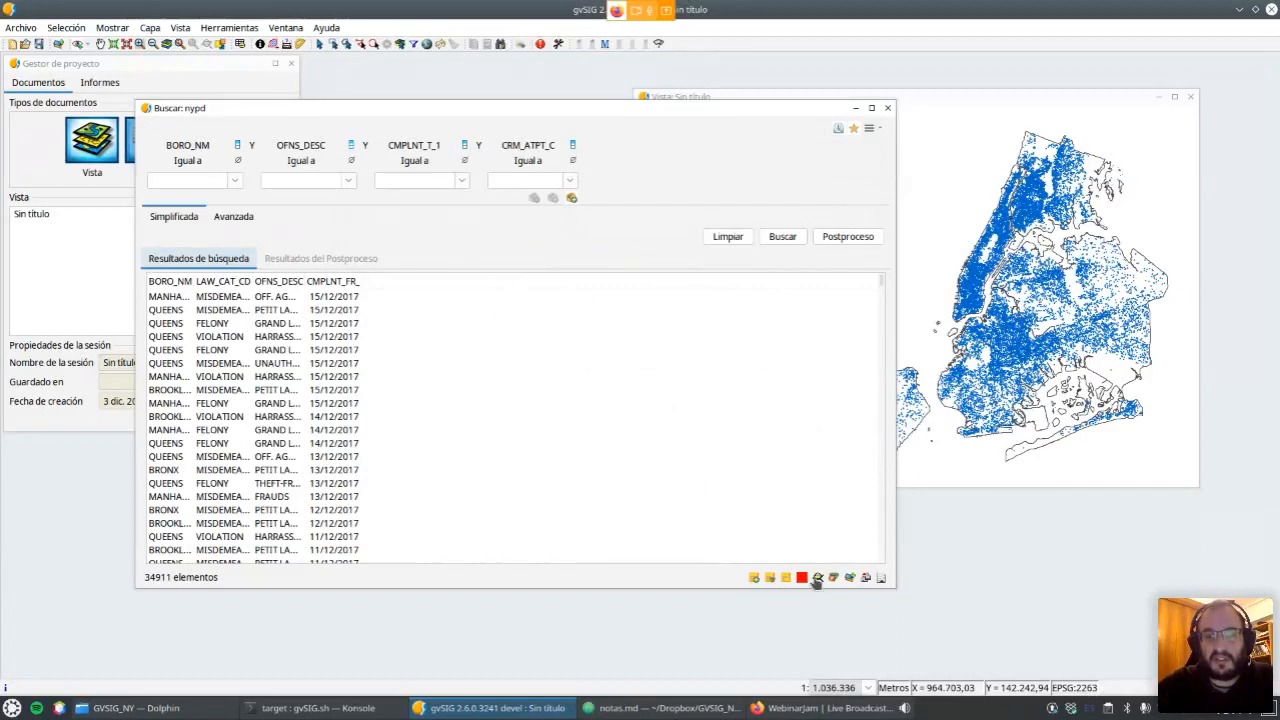
Search for records with BORO_NM equal to BRONX and OFNS_DESC equal to ARSON.
left_click(235, 181)
left_click(175, 209)
left_click(330, 181)
left_click(328, 230)
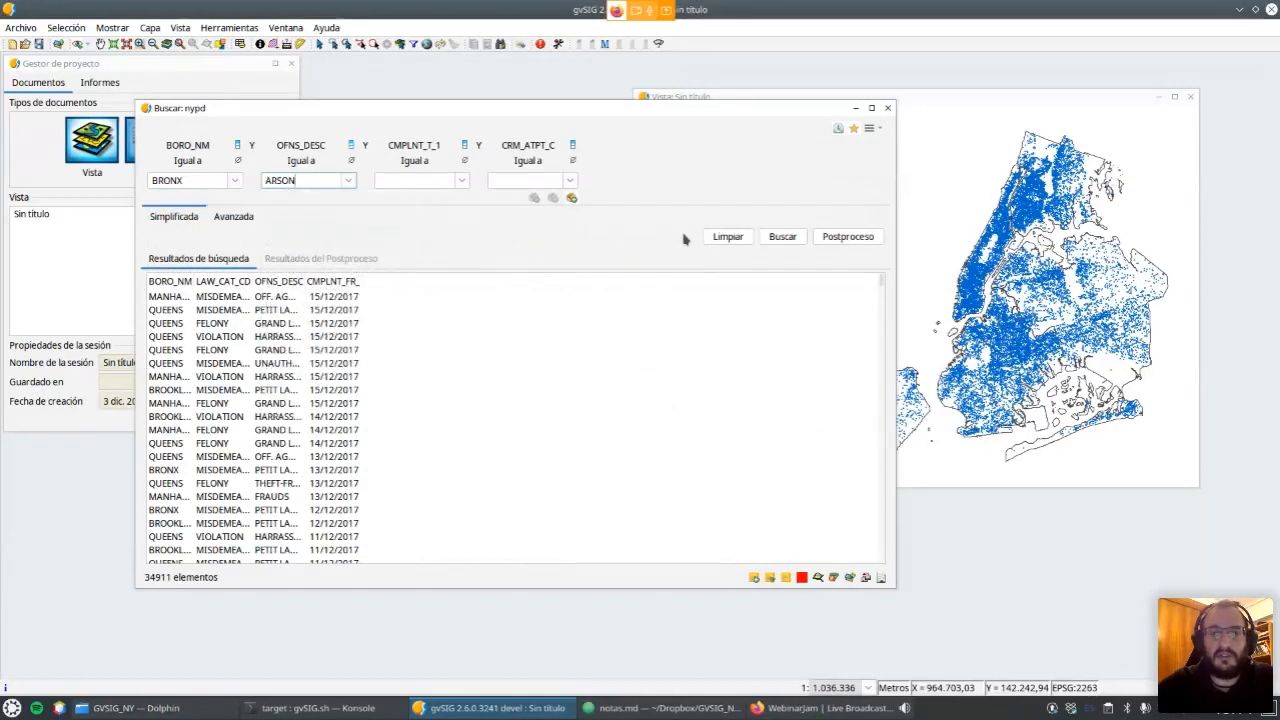
left_click(770, 237)
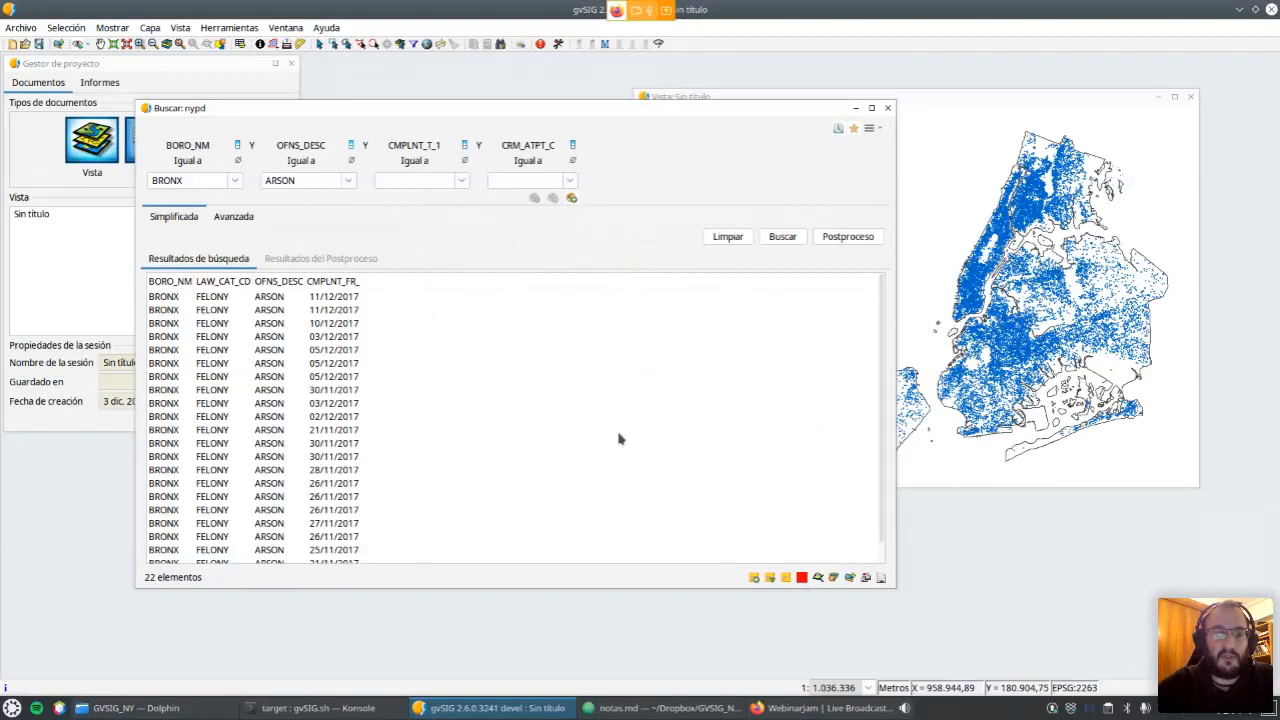
Browse the found records in an enlarged form up to the sixth record, close the form and select the sixth result row.
left_click_drag(140, 78, 477, 101)
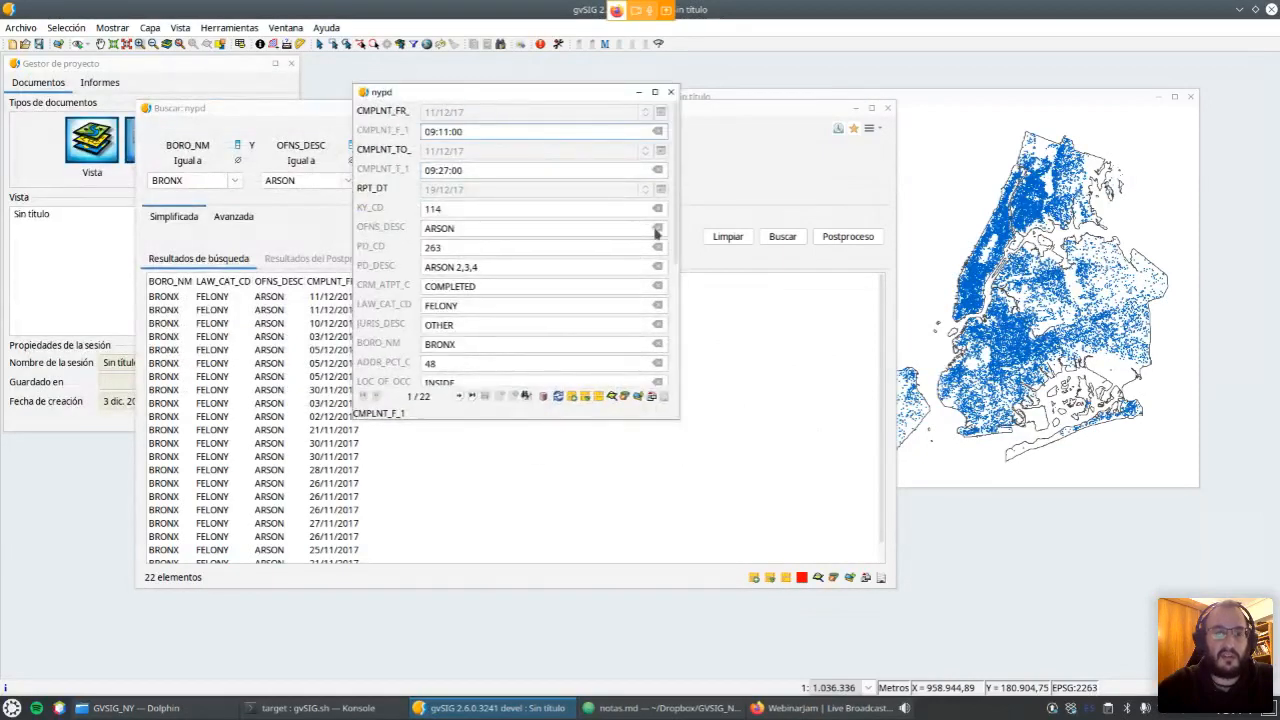
left_click_drag(677, 417, 797, 448)
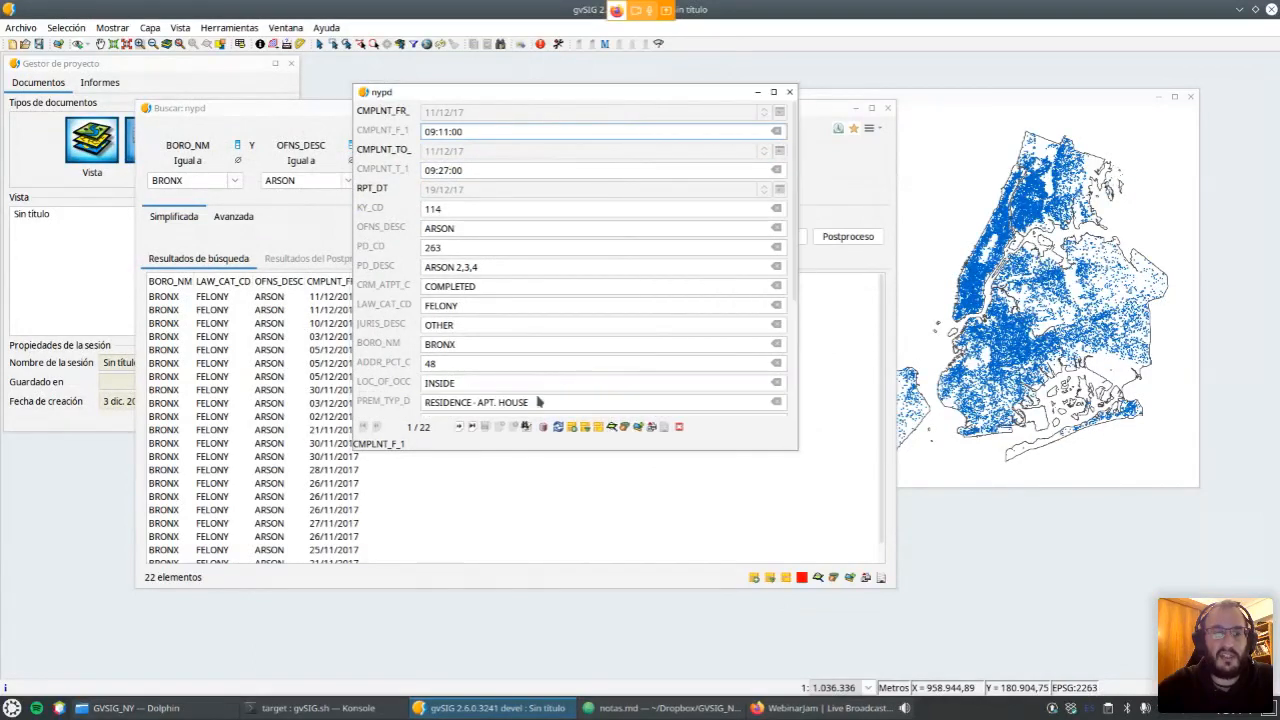
left_click_drag(795, 200, 787, 143)
left_click(459, 428)
left_click(459, 428)
left_click(459, 428)
left_click(459, 428)
left_click(459, 428)
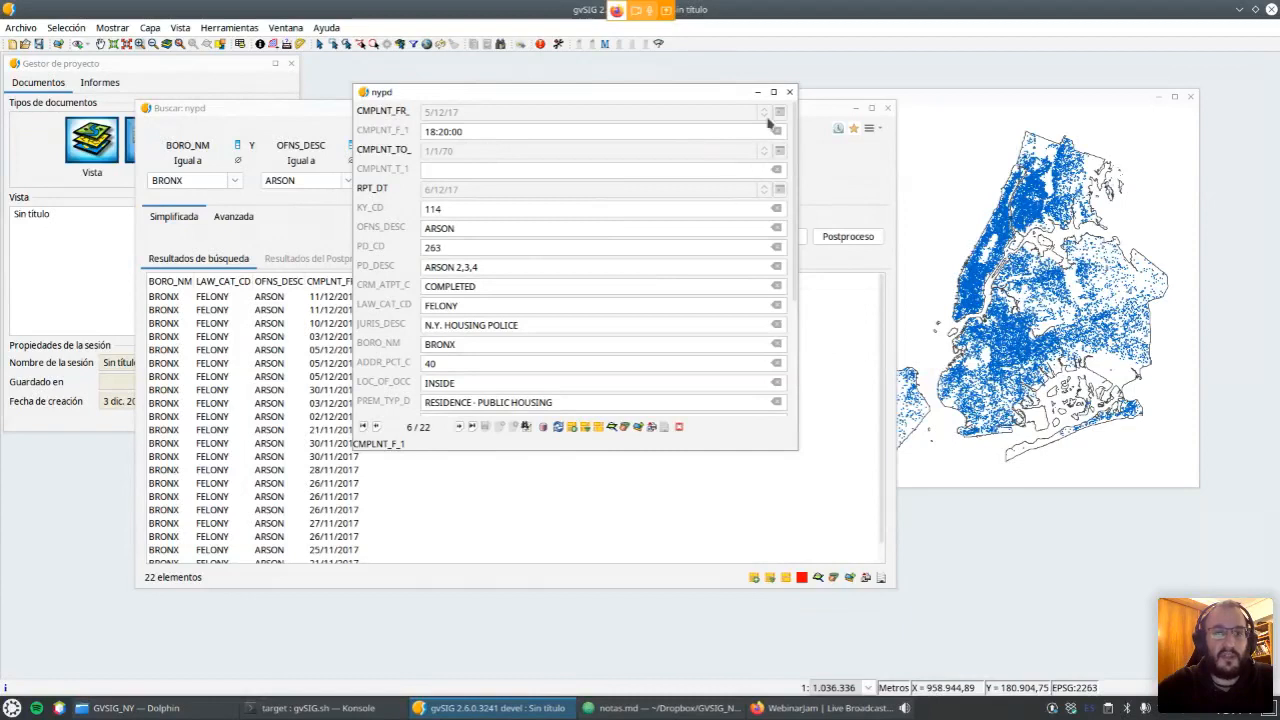
left_click(789, 91)
left_click(316, 366)
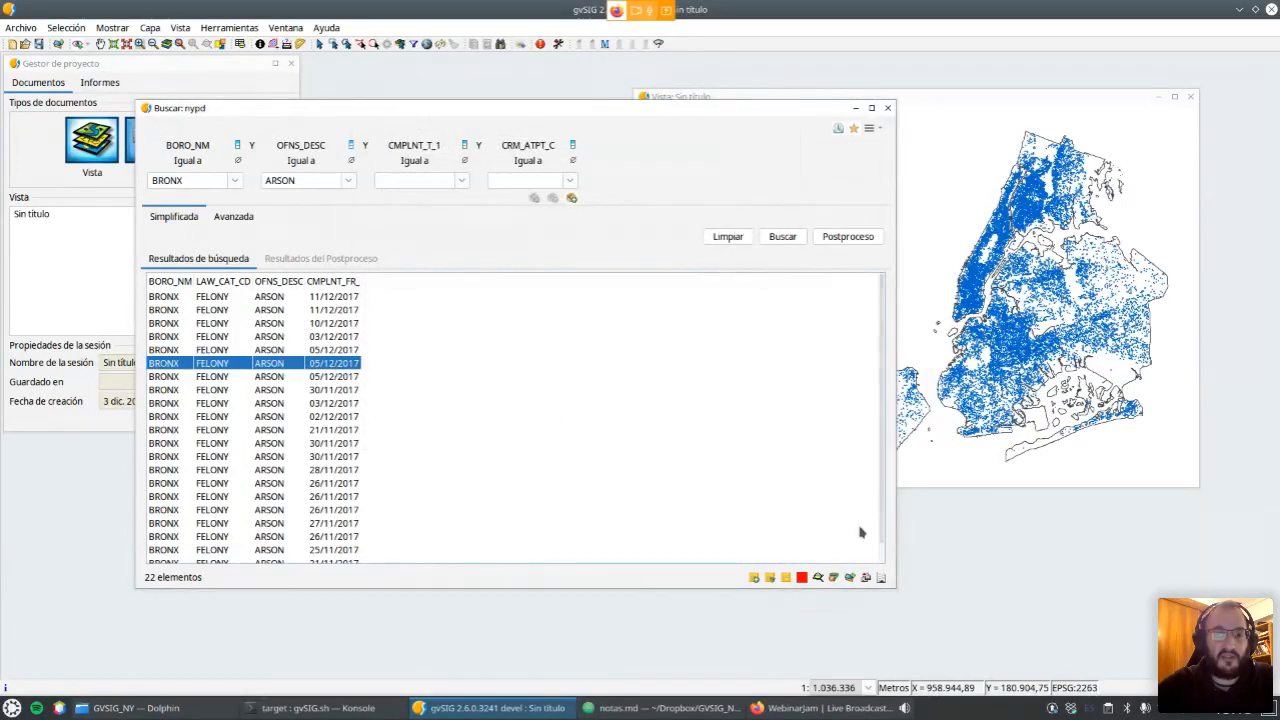
View the selected sixth result record in a form, move and enlarge the form, and close it.
left_click(802, 577)
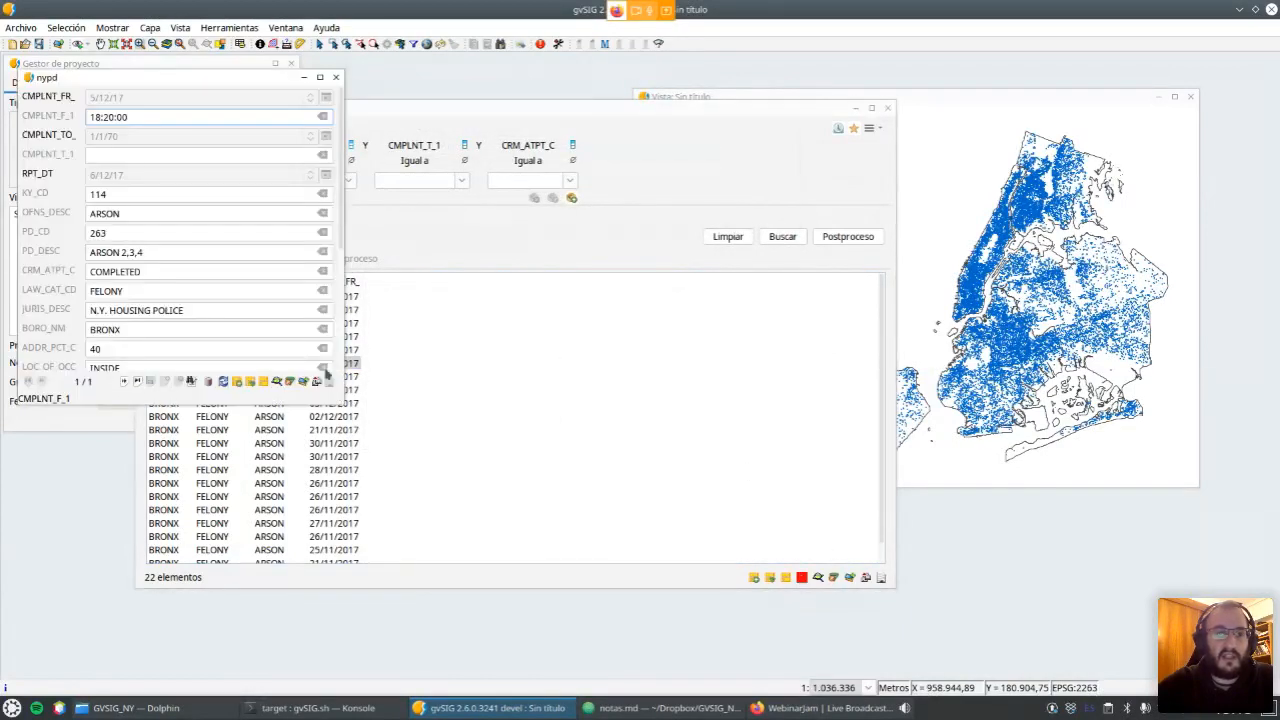
left_click_drag(126, 80, 446, 91)
left_click_drag(658, 411, 734, 463)
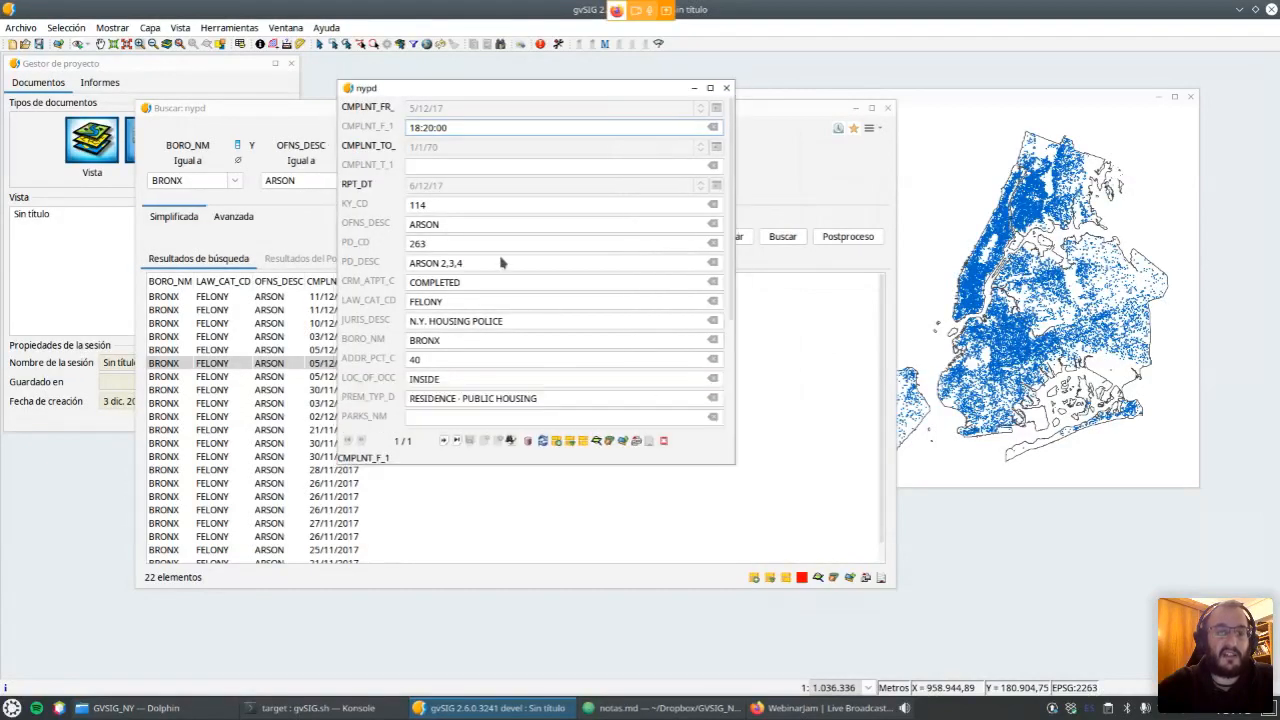
left_click(727, 89)
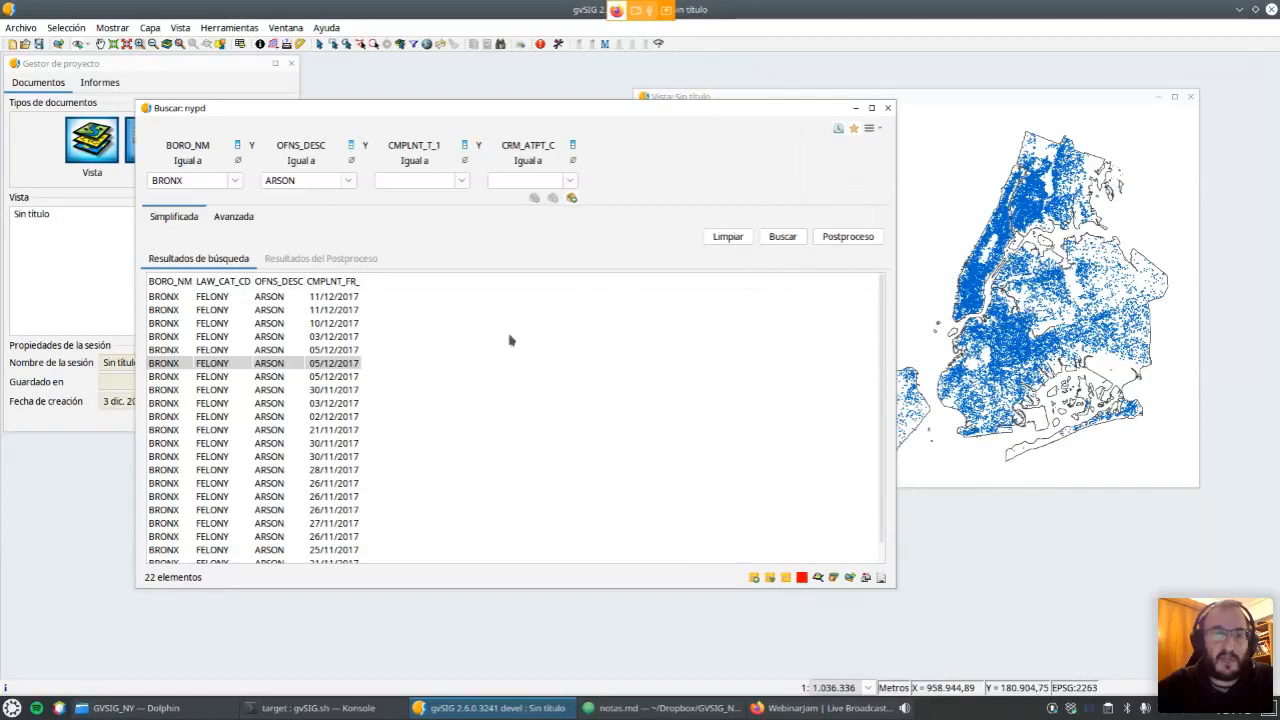
Clear the OFNS_DESC value, search for records with BORO_NM equal to BRONX and zoom the map to the results.
double_click(326, 179)
key("BackSpace")
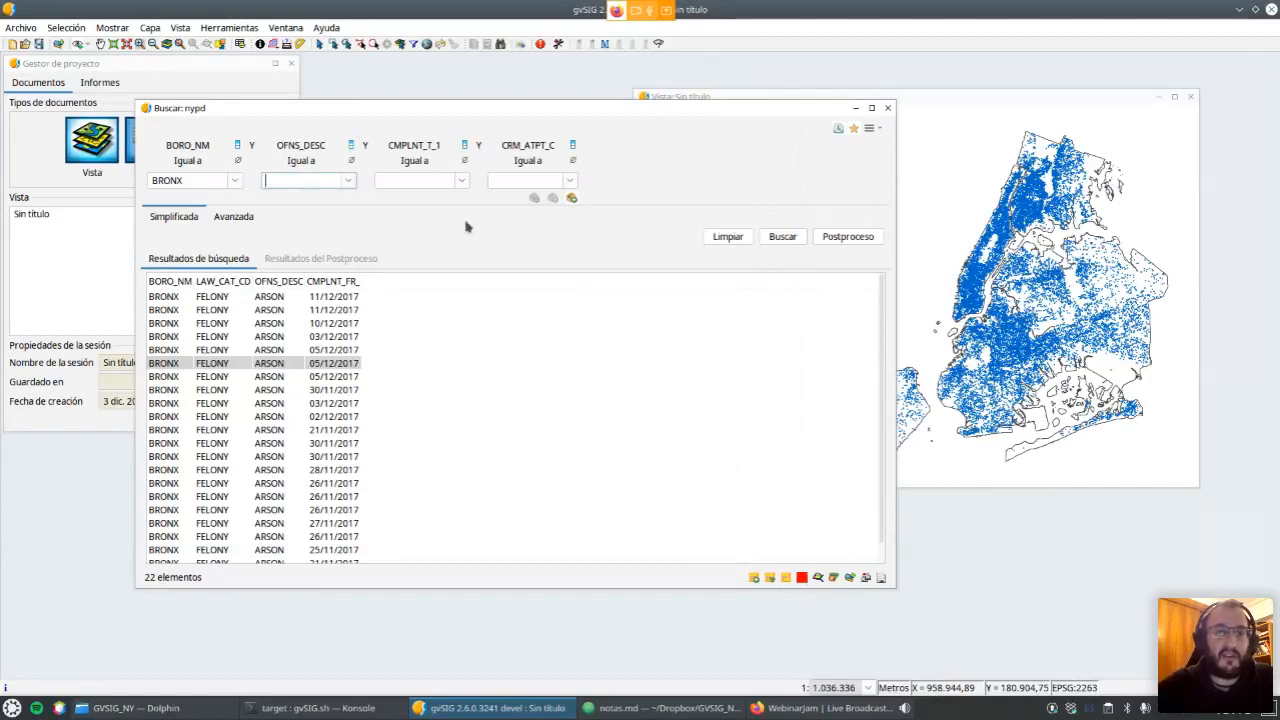
left_click(783, 236)
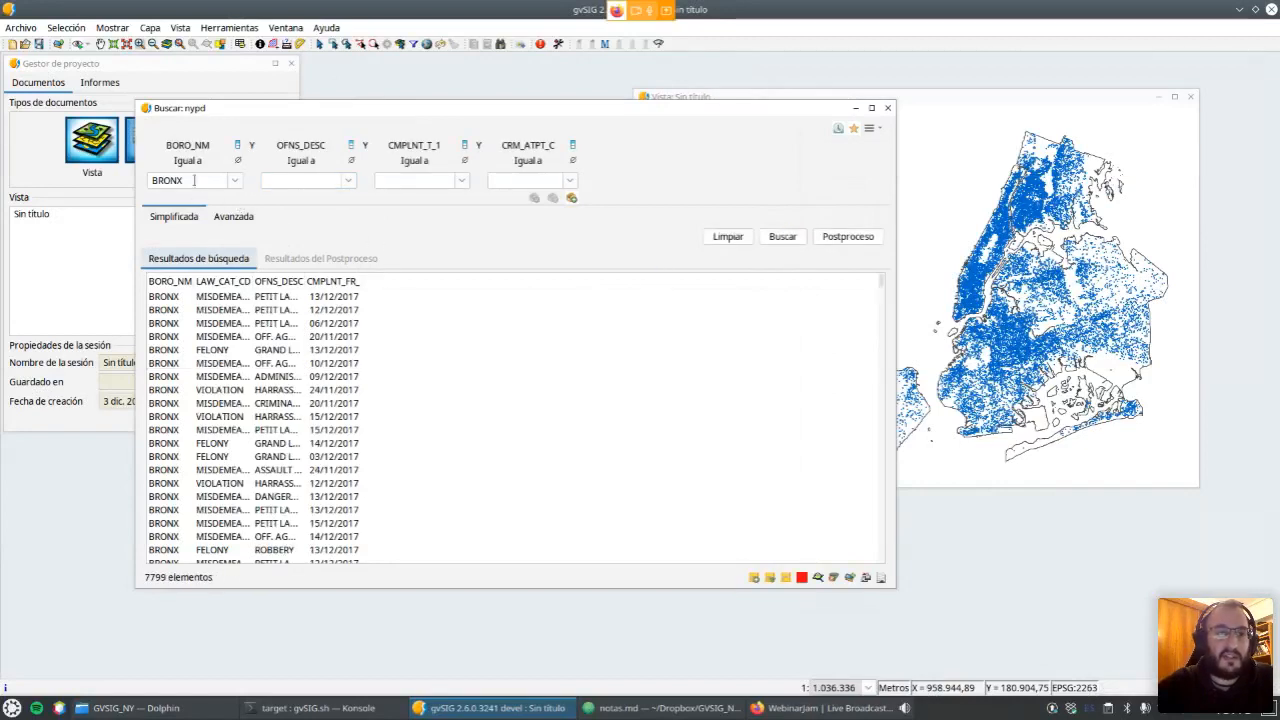
left_click(817, 580)
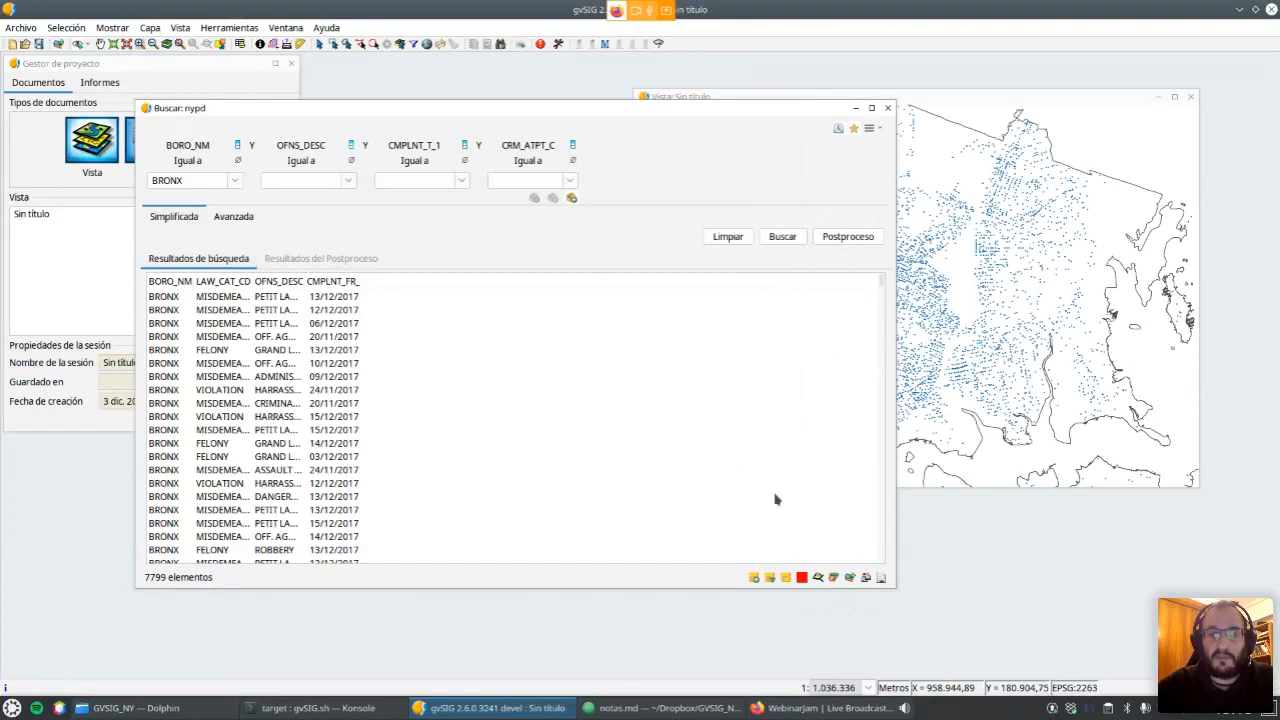
Narrow and reposition the nypd search window so more of the map view is uncovered.
left_click_drag(674, 114, 638, 119)
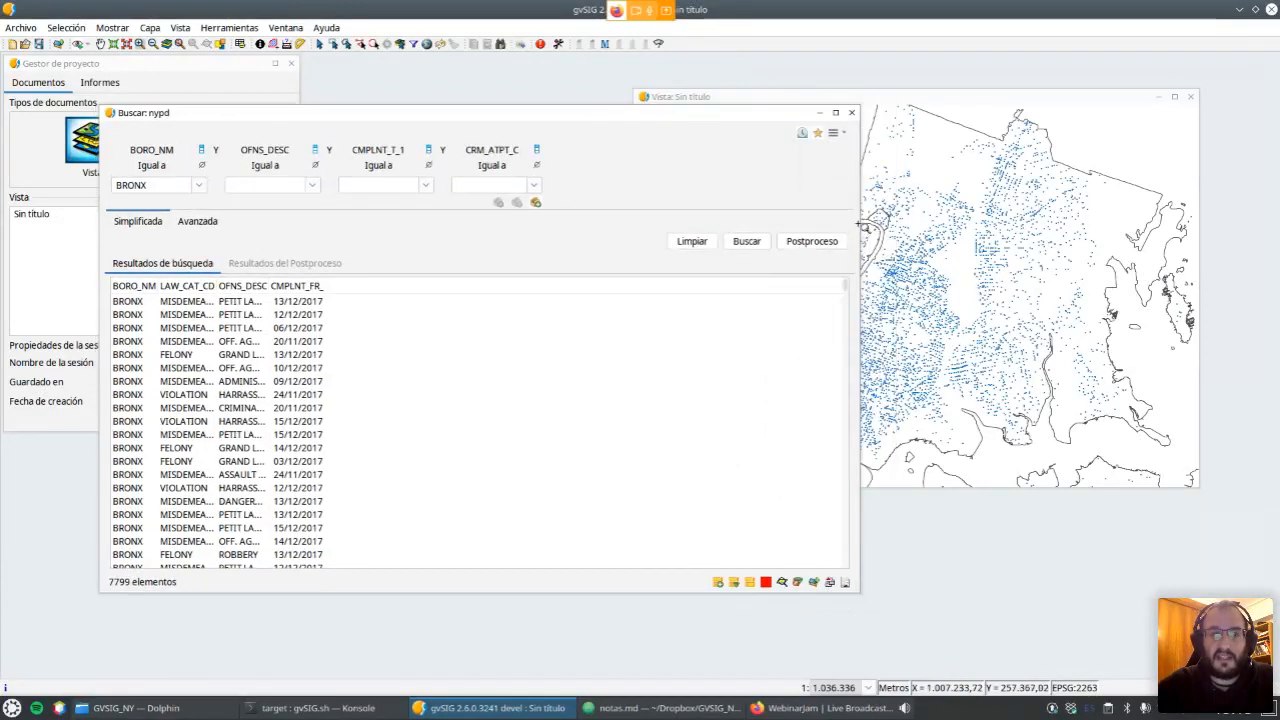
left_click_drag(856, 226, 658, 200)
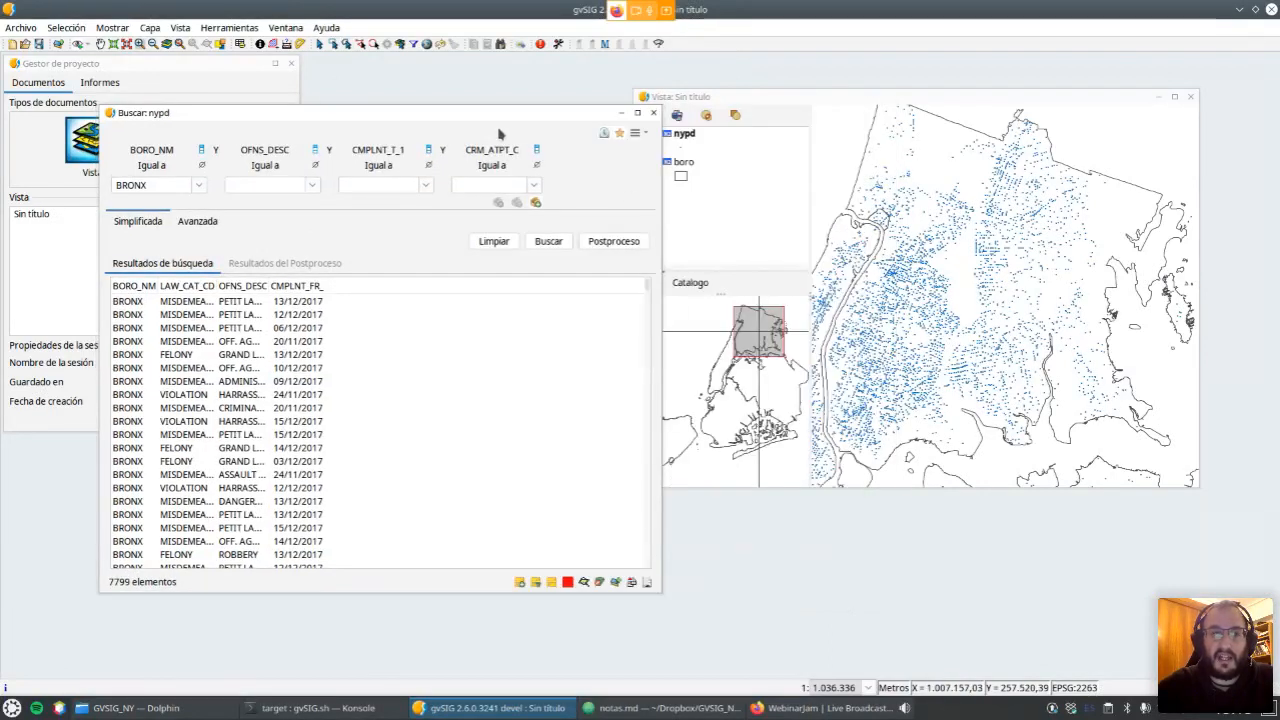
left_click_drag(500, 114, 524, 116)
Search for records with BORO_NM equal to MANHATTAN and zoom the map to the results.
left_click(222, 186)
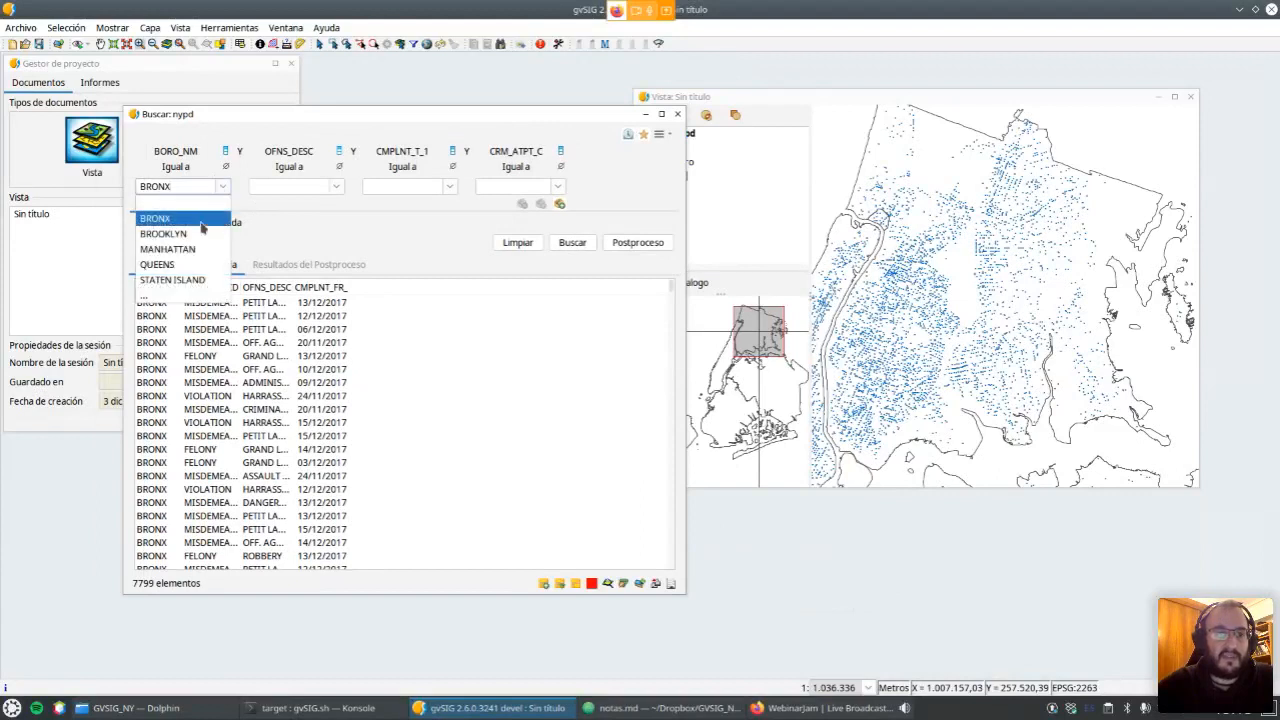
left_click(190, 249)
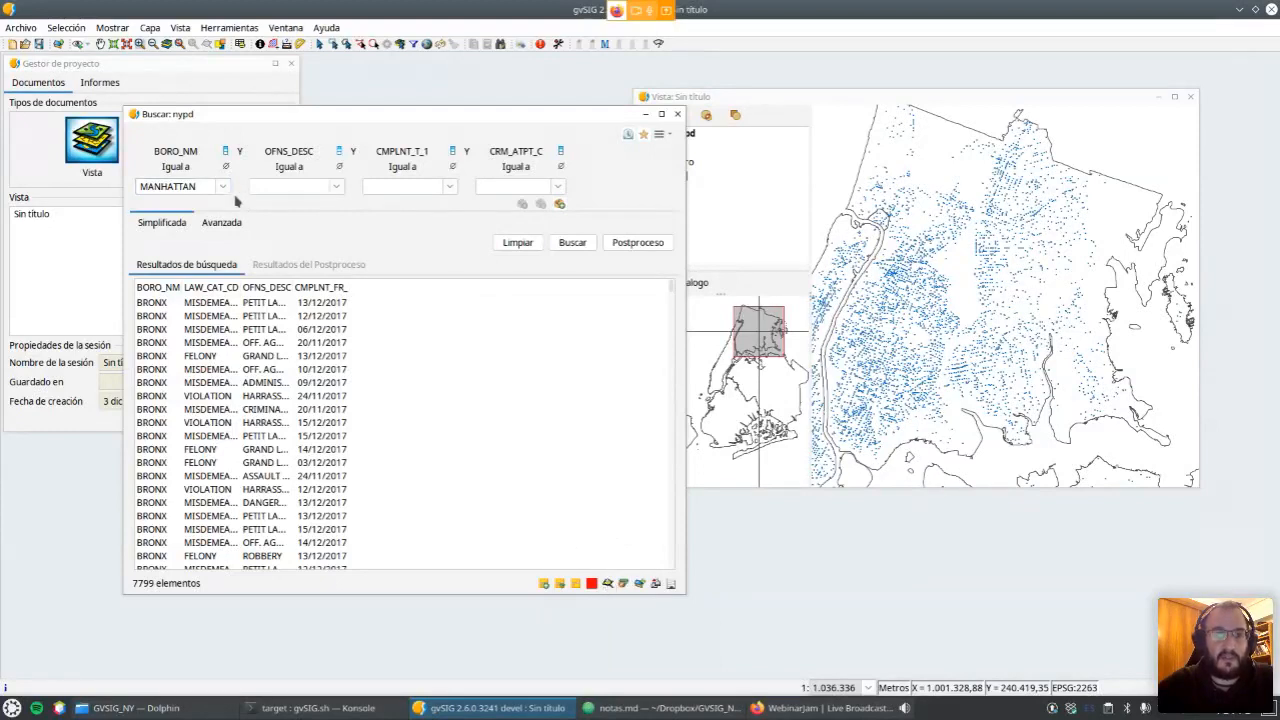
left_click(572, 242)
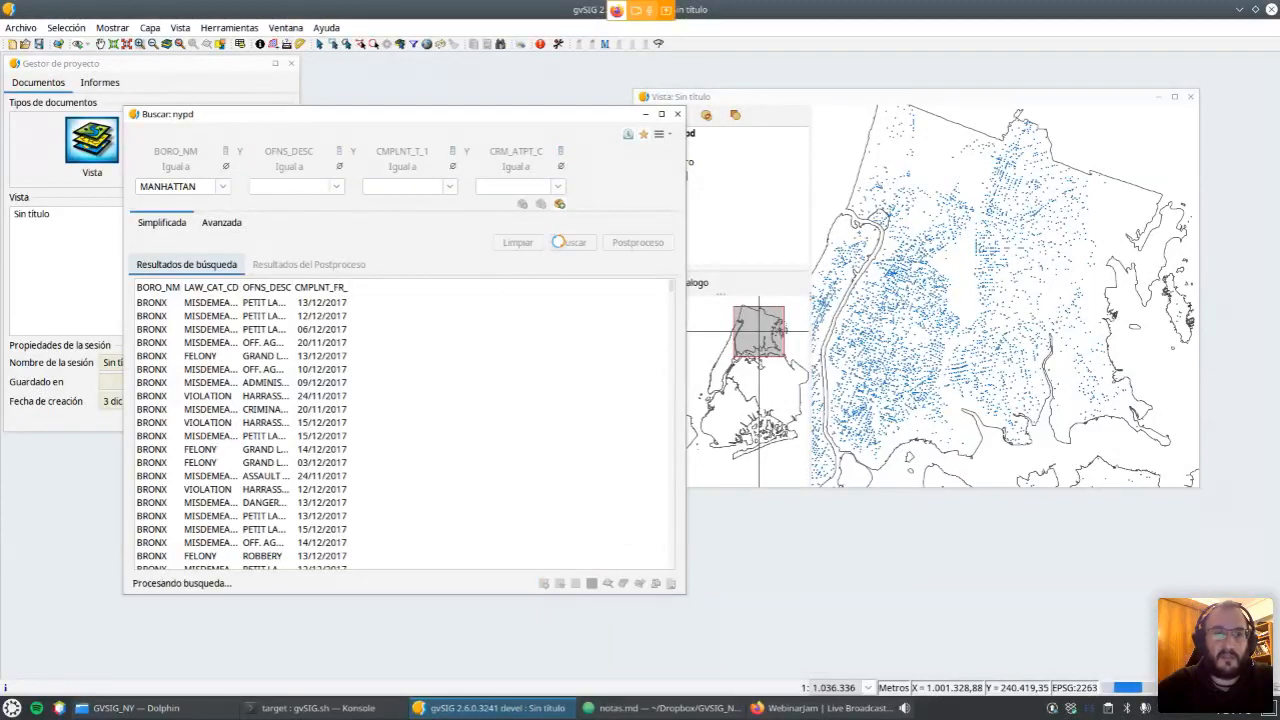
left_click(607, 585)
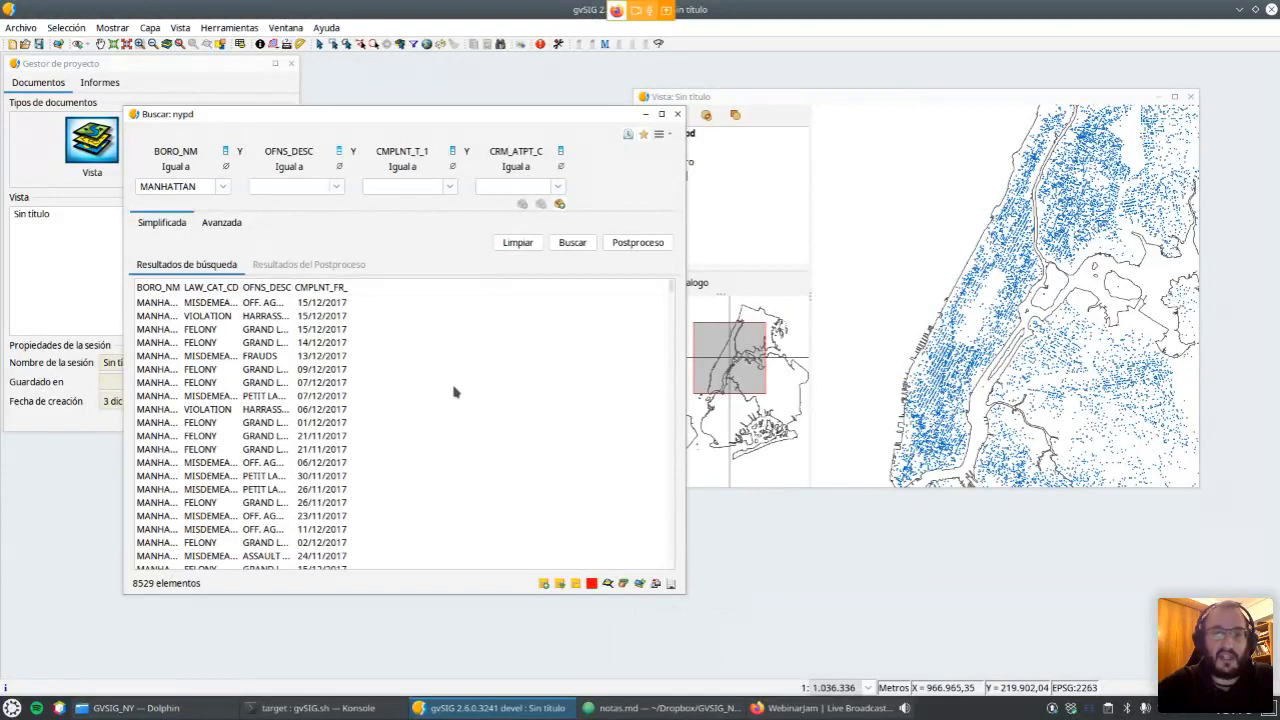
Examine the formats offered for exporting the search results and close the export dialog without exporting.
left_click(655, 584)
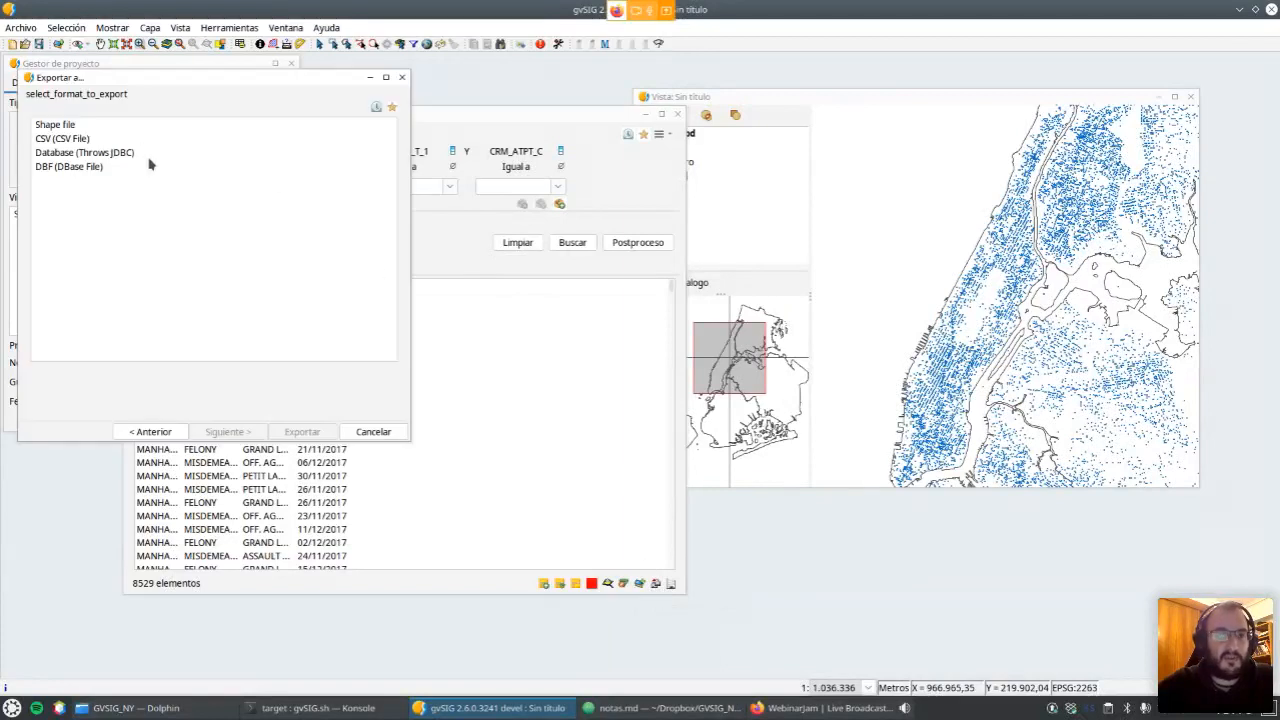
left_click(401, 78)
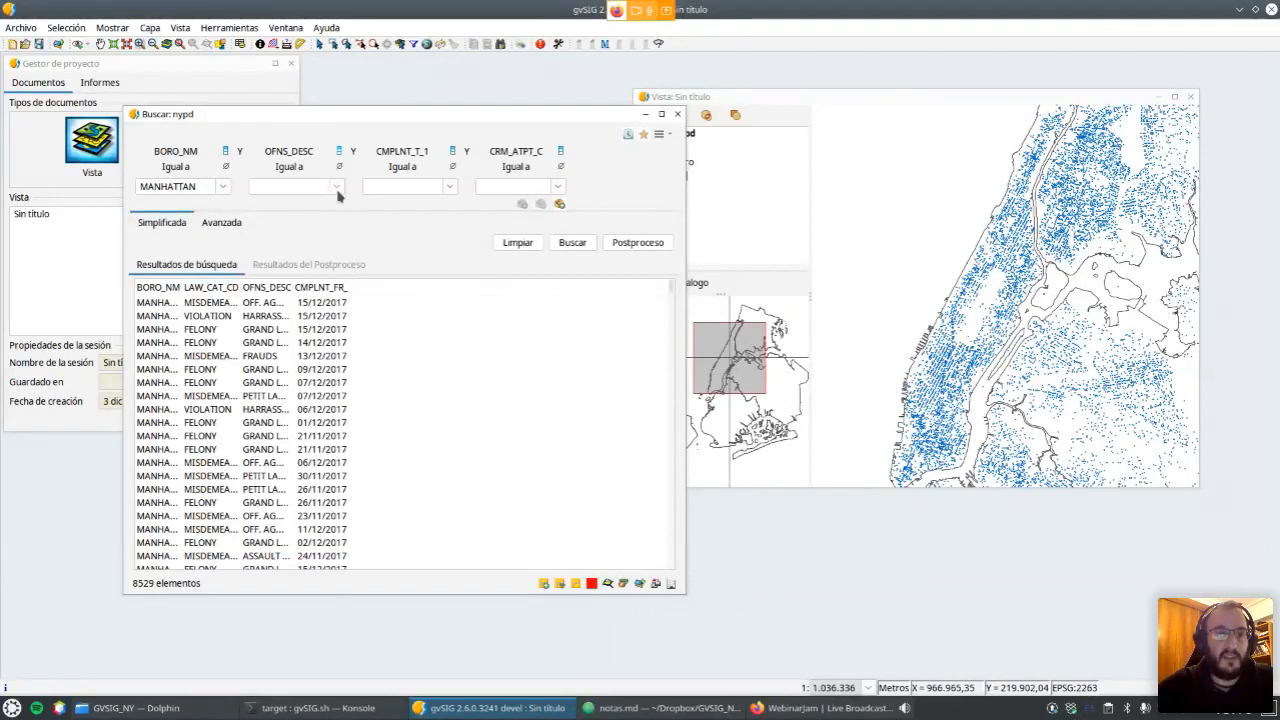
Search for nypd records with BORO_NM equal to BRONX and OFNS_DESC equal to ARSON.
left_click(225, 188)
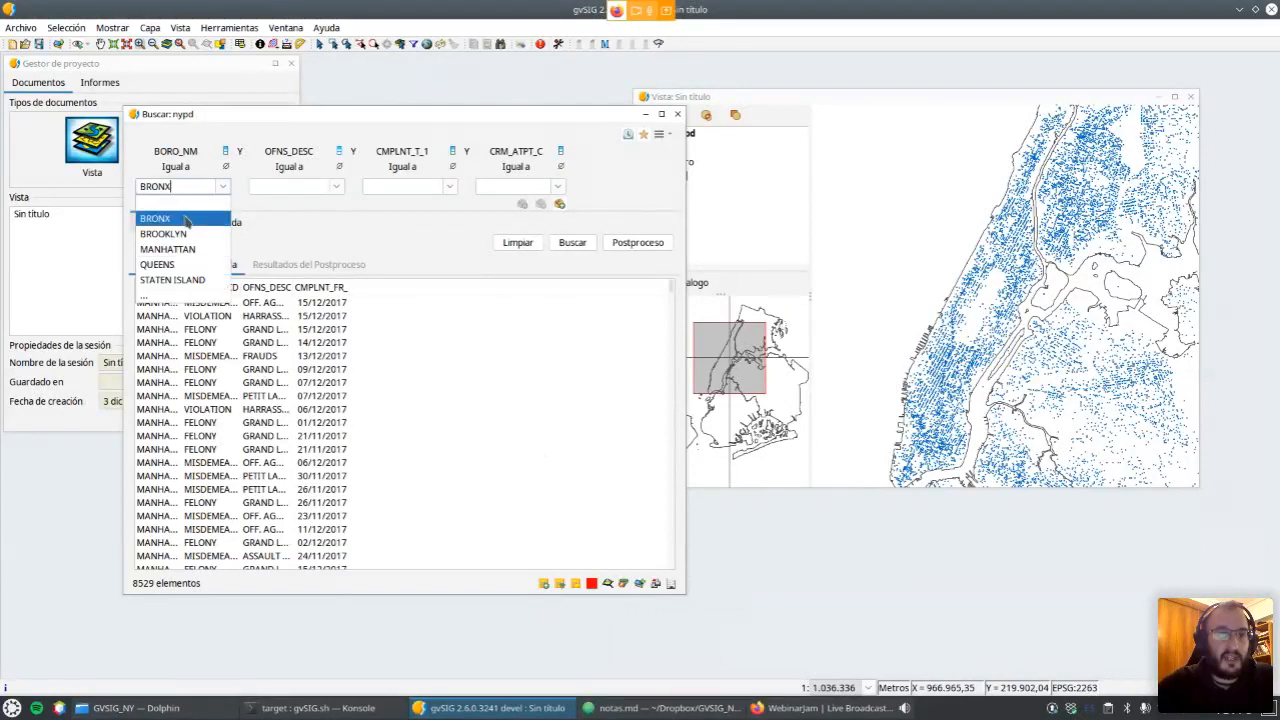
left_click(170, 216)
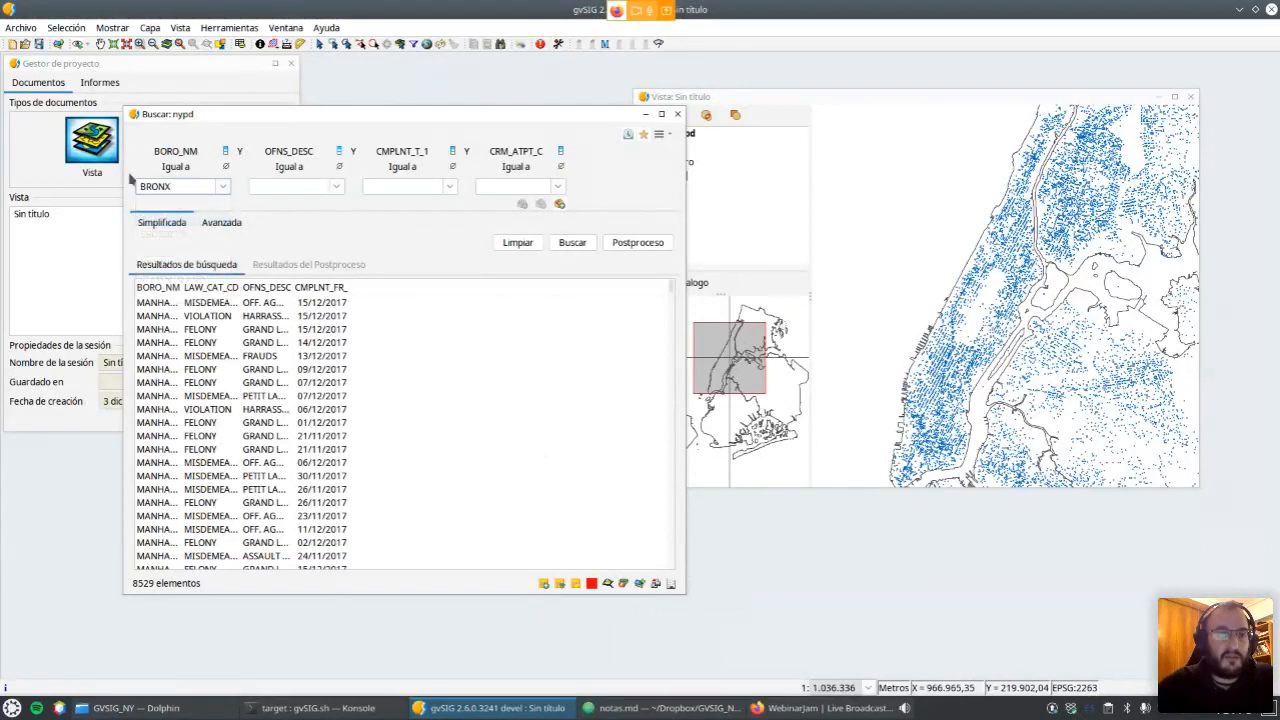
left_click(336, 188)
left_click(290, 232)
left_click(561, 243)
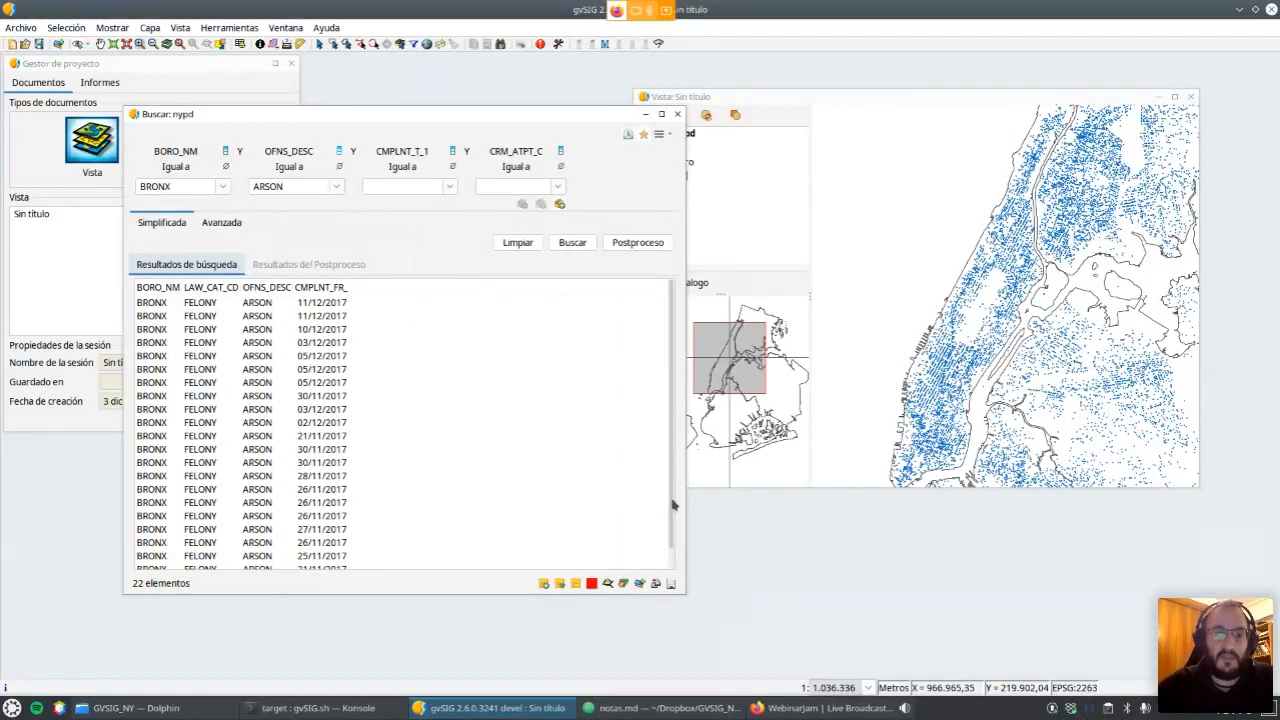
Open the user-defined report builder for the search results, then move and enlarge its window.
left_click(672, 586)
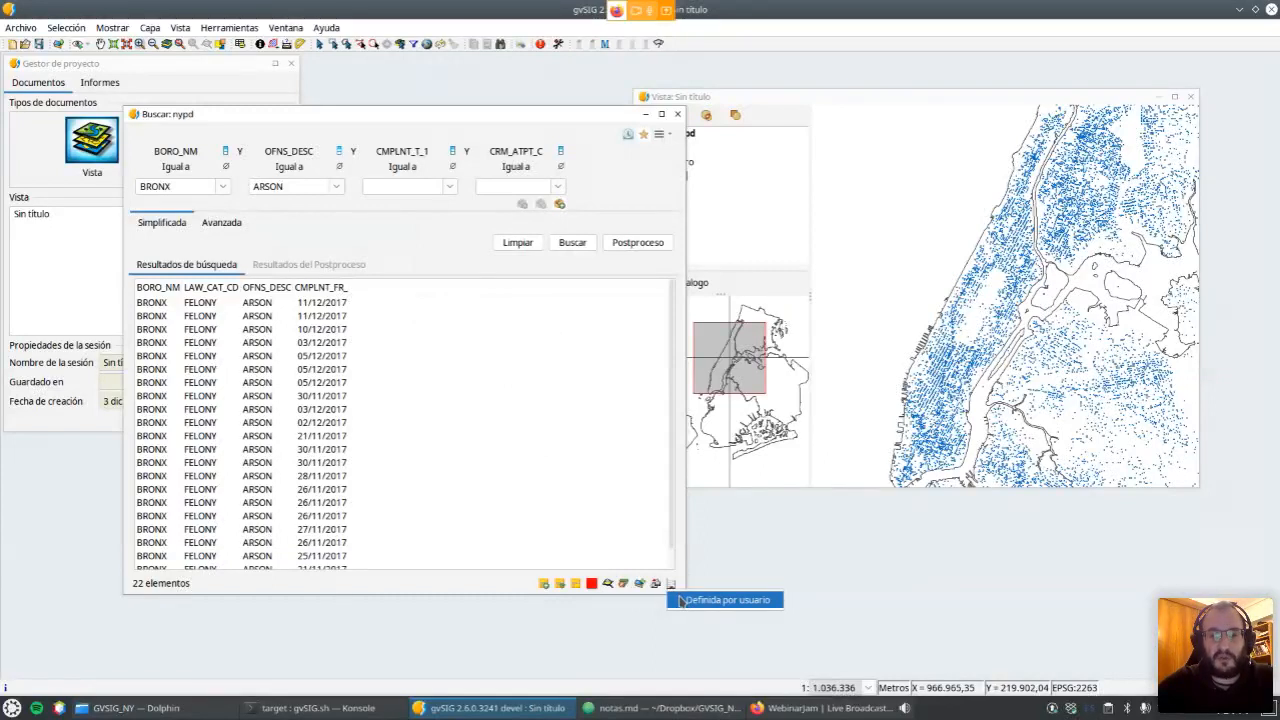
left_click(686, 604)
left_click_drag(200, 88, 537, 218)
left_click_drag(780, 488, 857, 562)
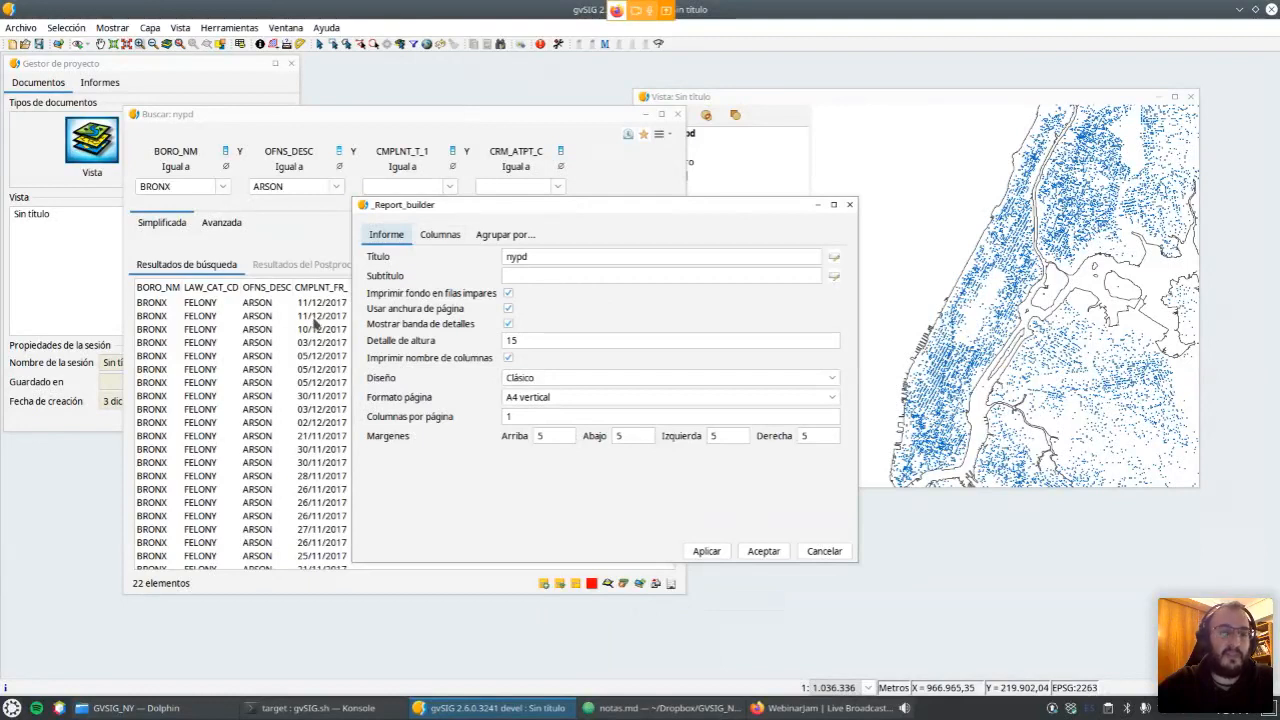
Add the first nine fields, from CMPLNT_FR_ through PD_DESC, as columns of the report.
left_click(455, 238)
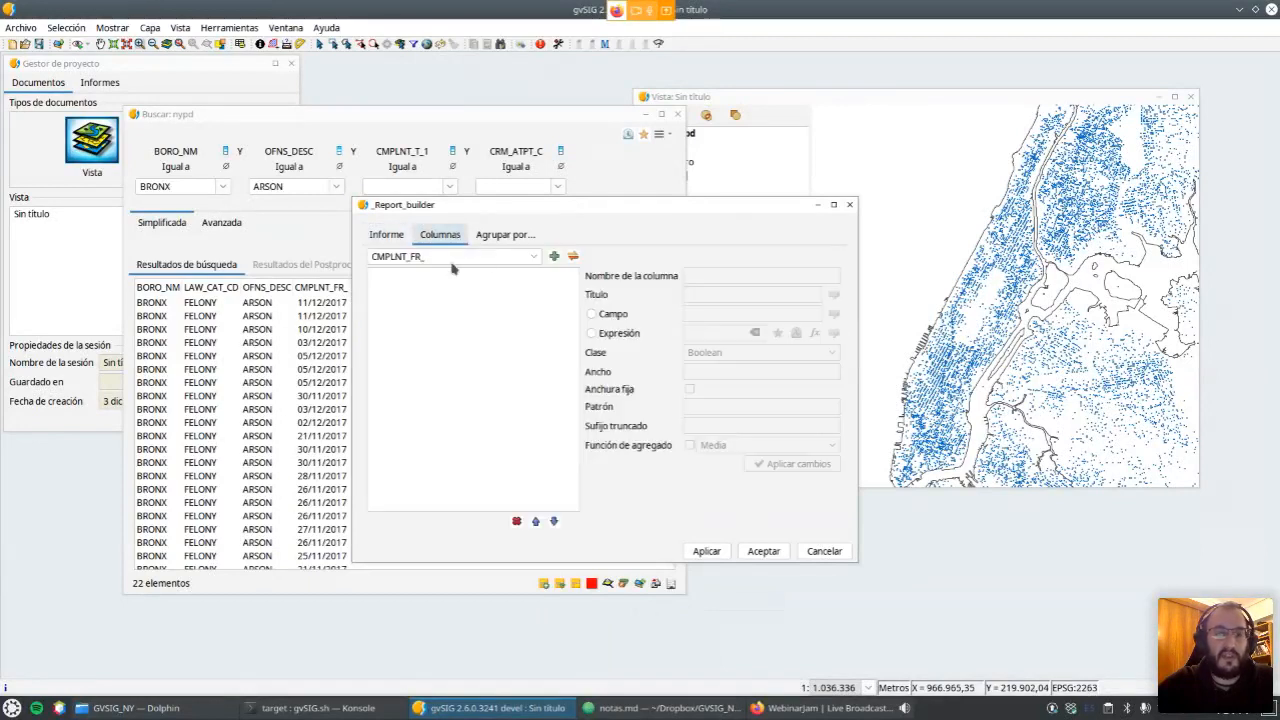
left_click(553, 259)
left_click(553, 259)
left_click(553, 259)
left_click(553, 259)
left_click(553, 259)
left_click(553, 258)
left_click(553, 258)
left_click(553, 258)
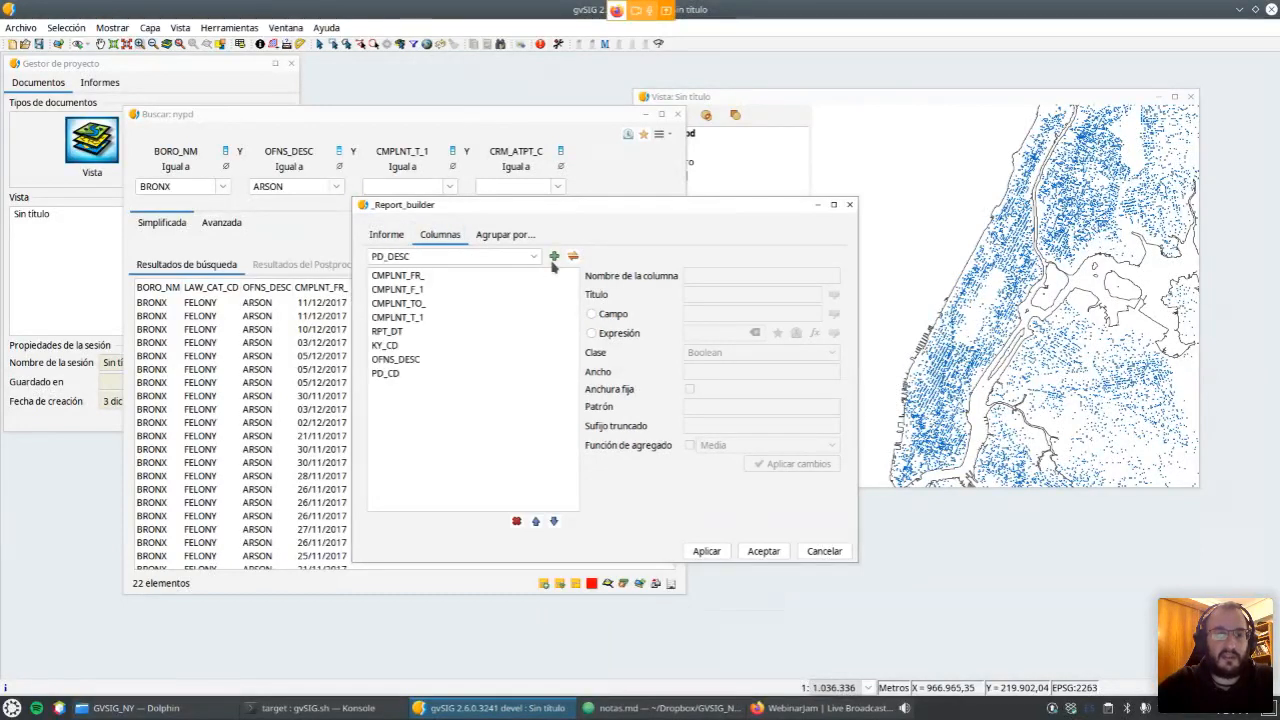
left_click(554, 259)
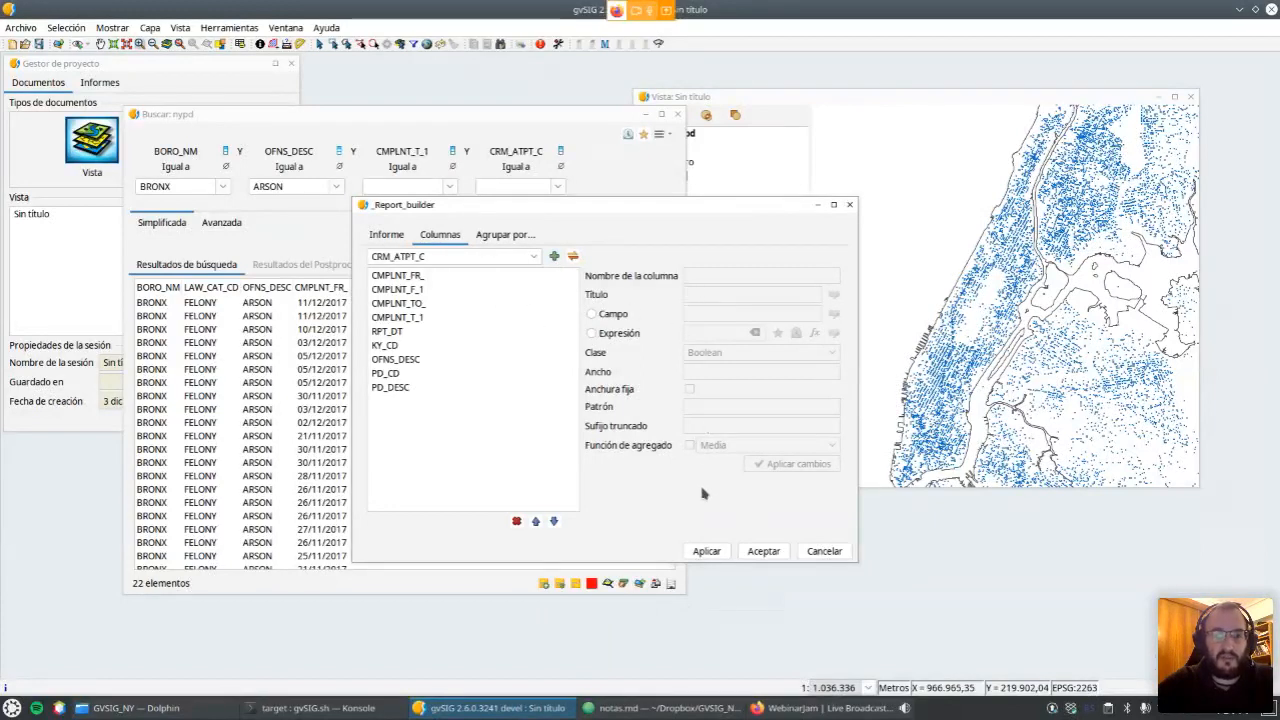
Generate the nypd report, look through its rows in an enlarged window and close it.
left_click(760, 552)
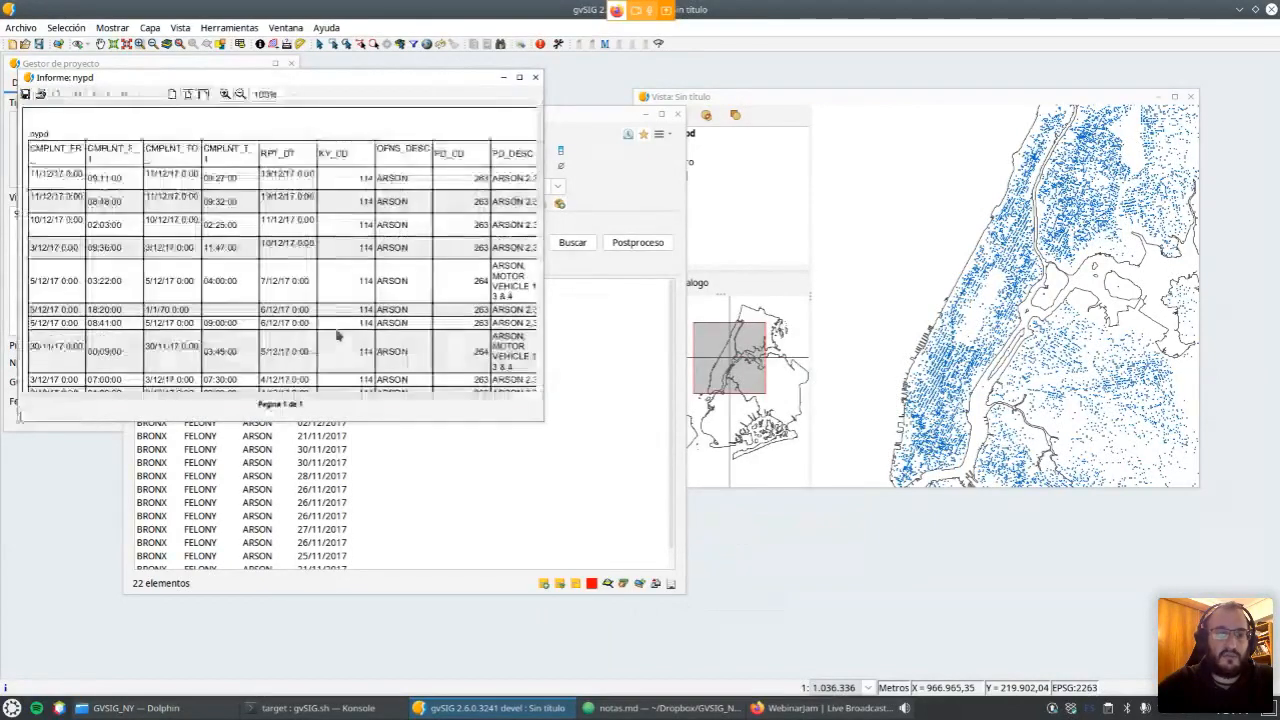
left_click_drag(542, 421, 838, 650)
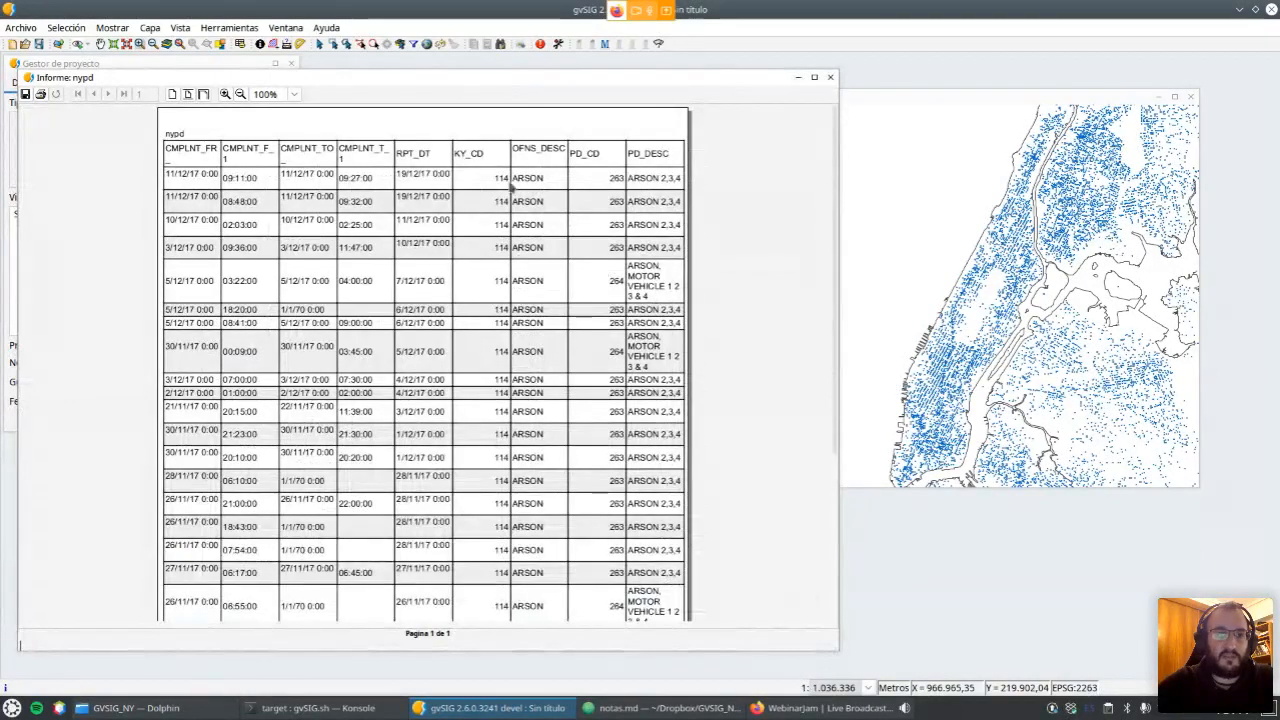
scroll(603, 254, "down", 5)
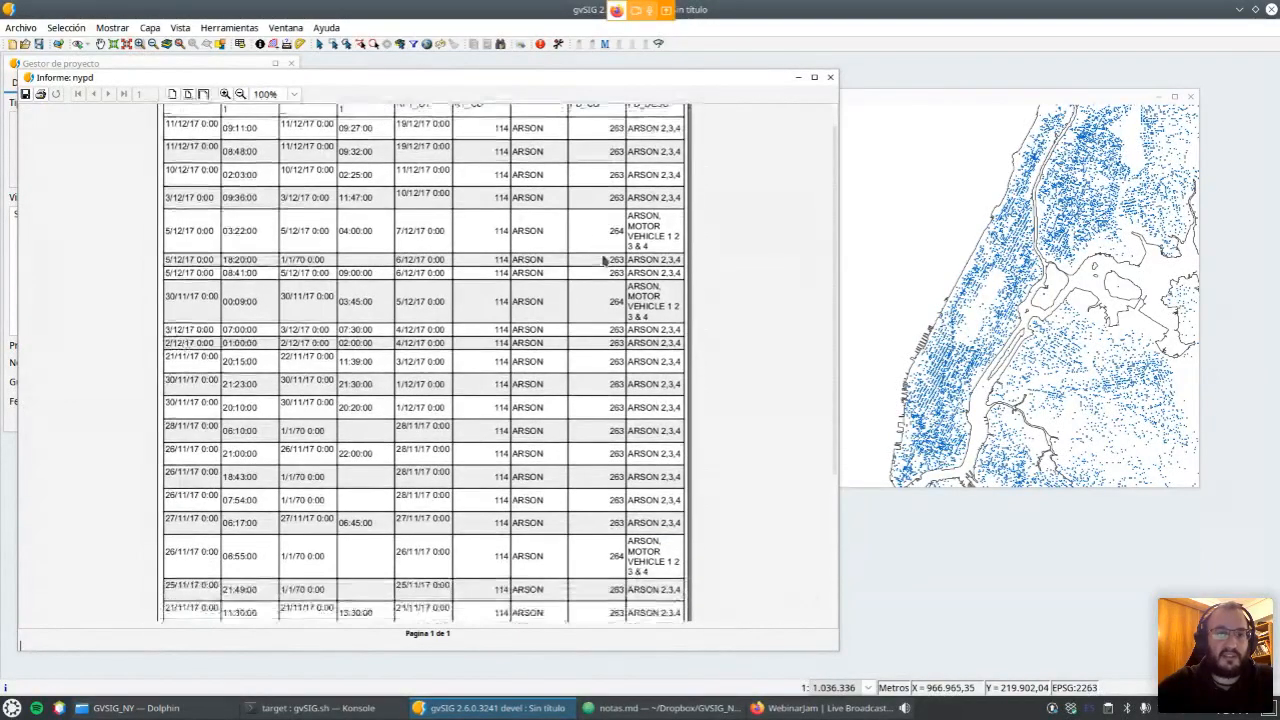
left_click(830, 77)
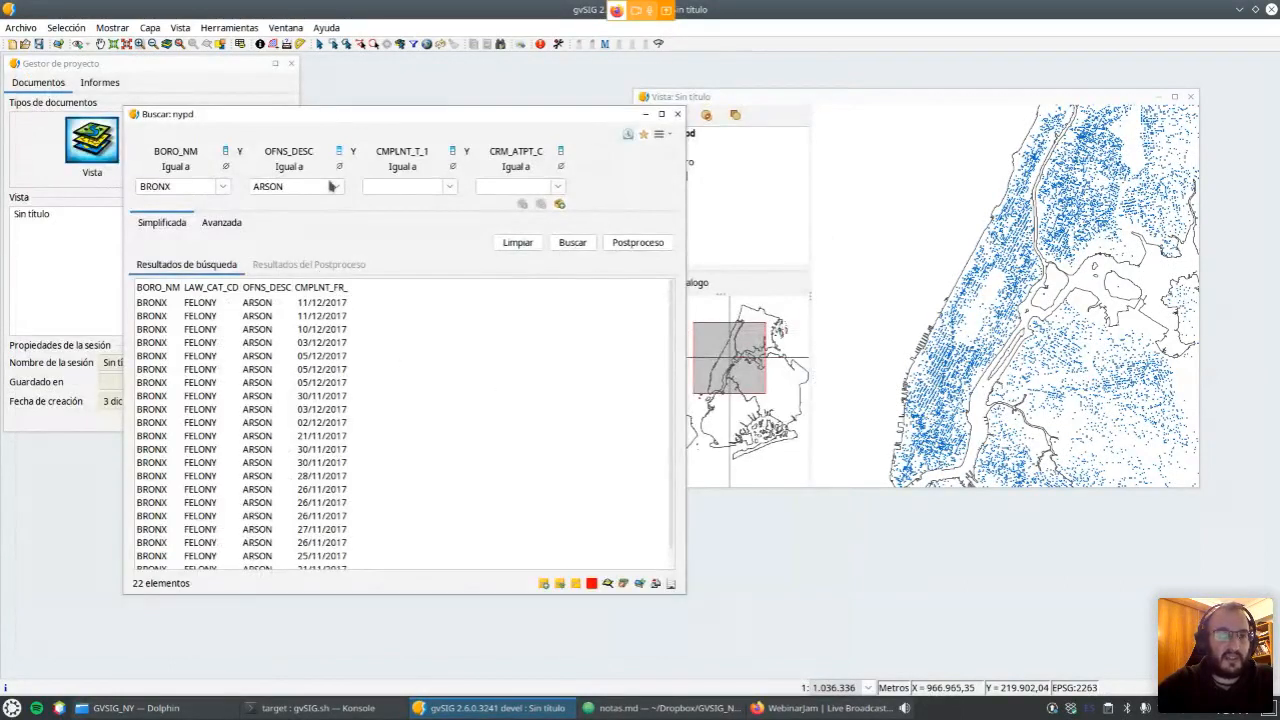
Change the second search condition to BORO_NM equal to MANHATTAN.
left_click(291, 153)
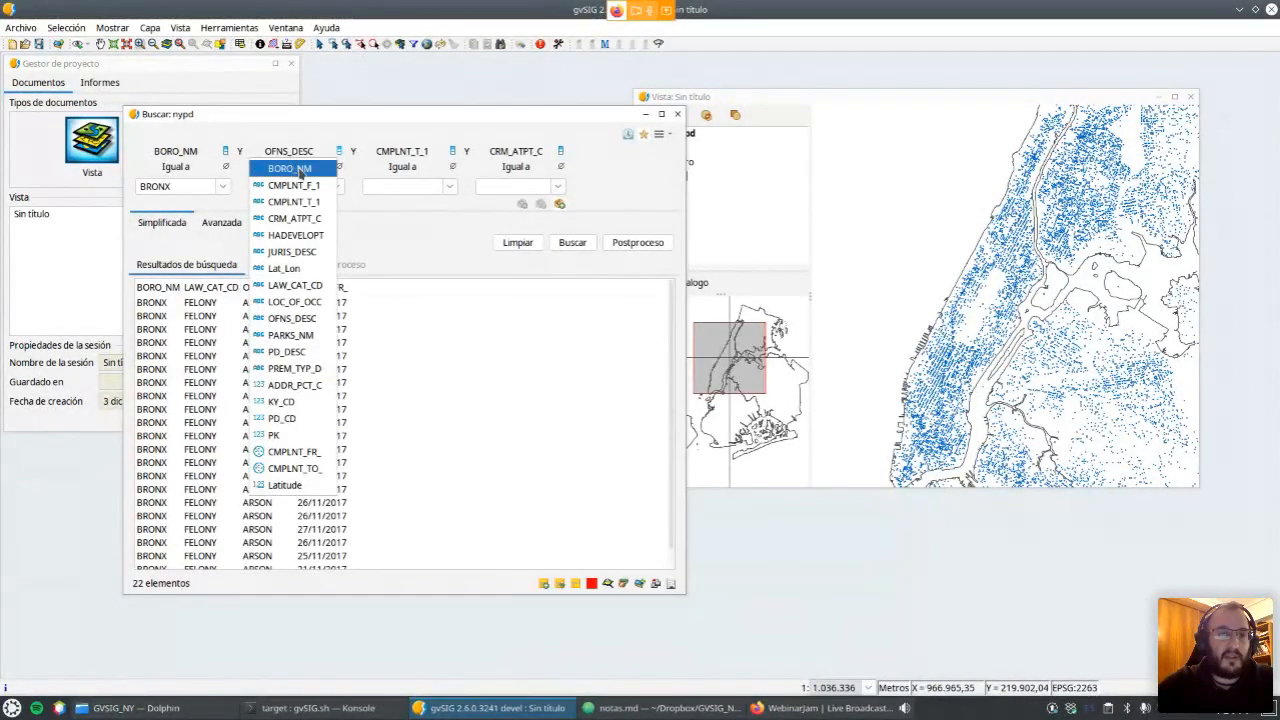
left_click(298, 170)
left_click(336, 186)
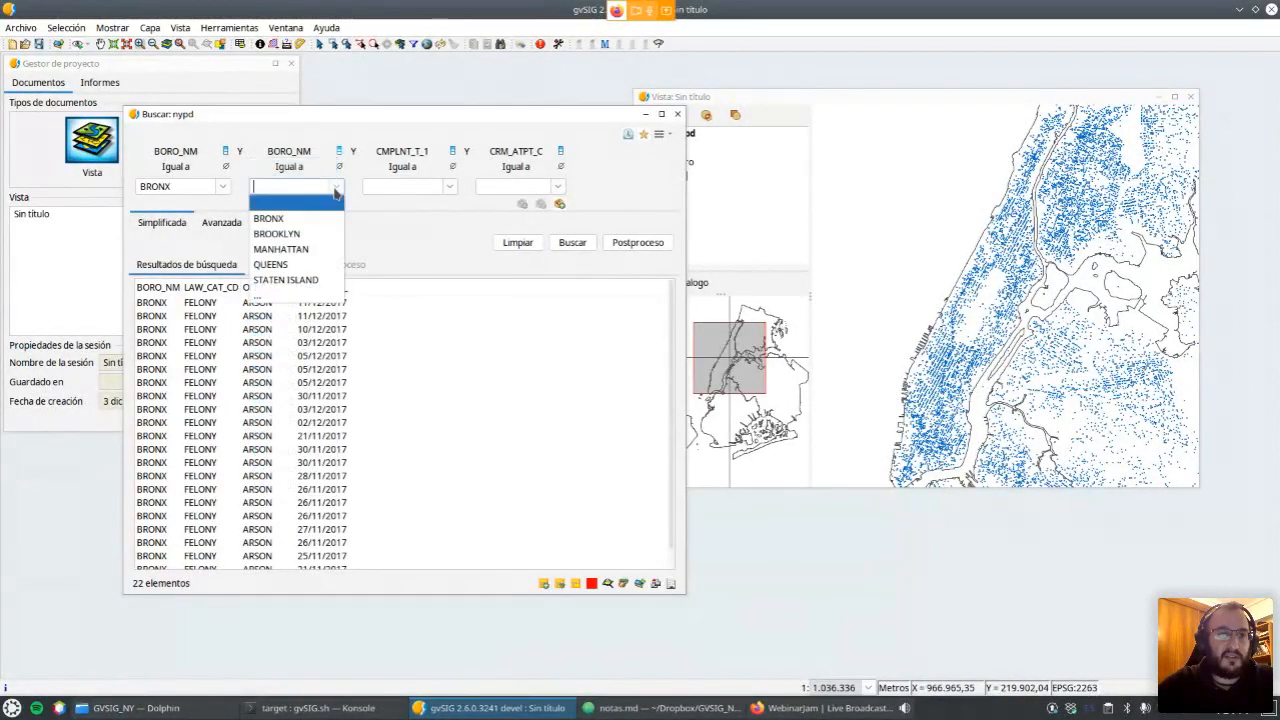
left_click(306, 250)
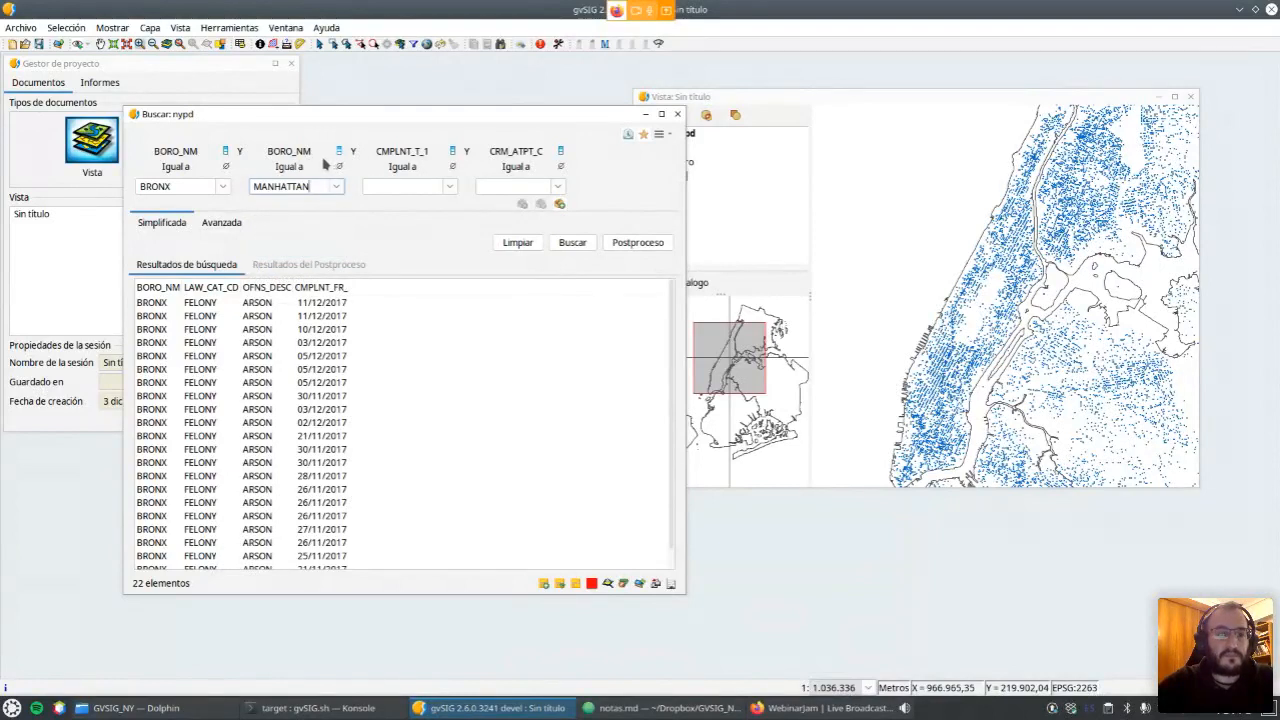
Change the third search condition to OFNS_DESC equal to ARSON.
left_click(399, 153)
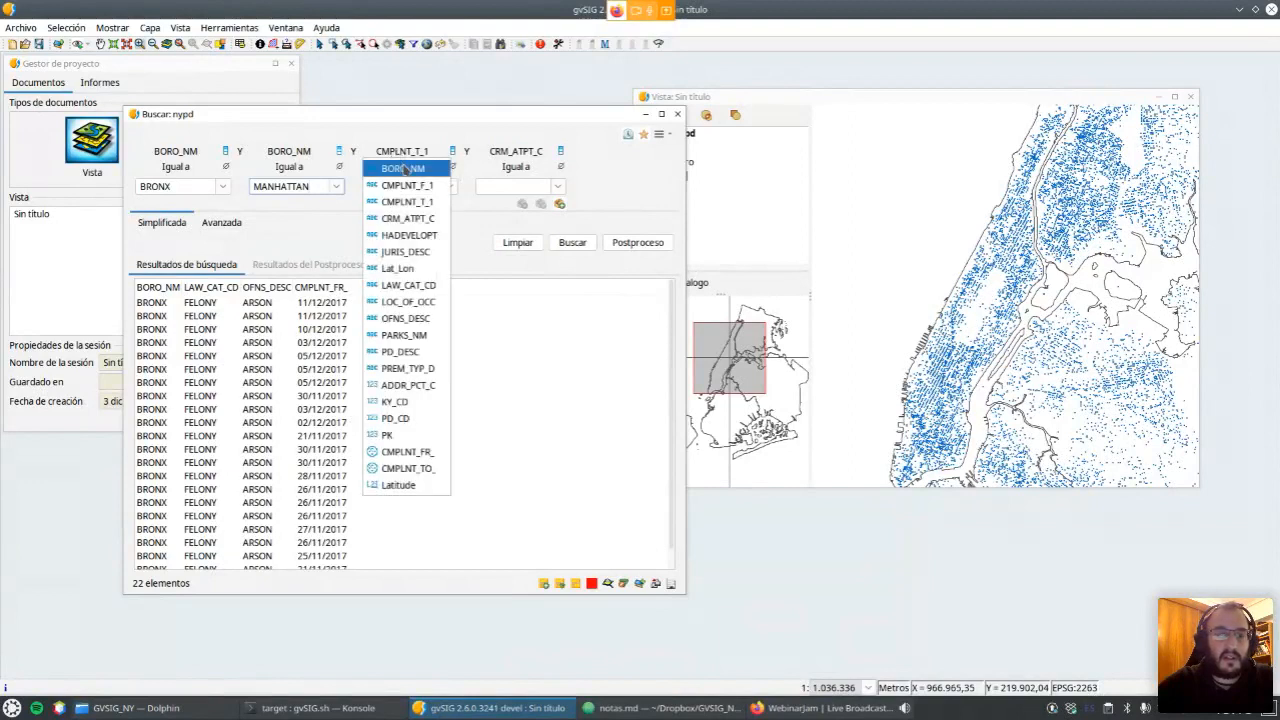
left_click(424, 318)
left_click(449, 187)
left_click(390, 229)
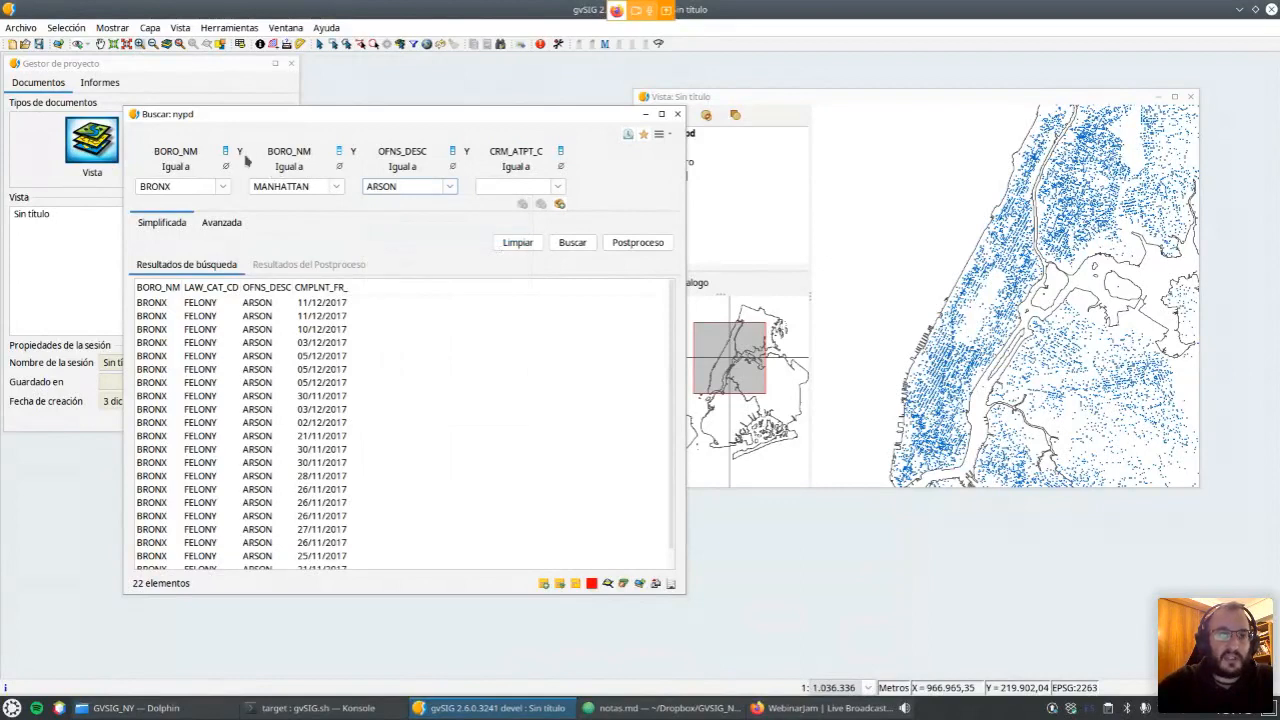
Join the two BORO_NM conditions with O instead of Y and run the search.
left_click(240, 152)
left_click(249, 170)
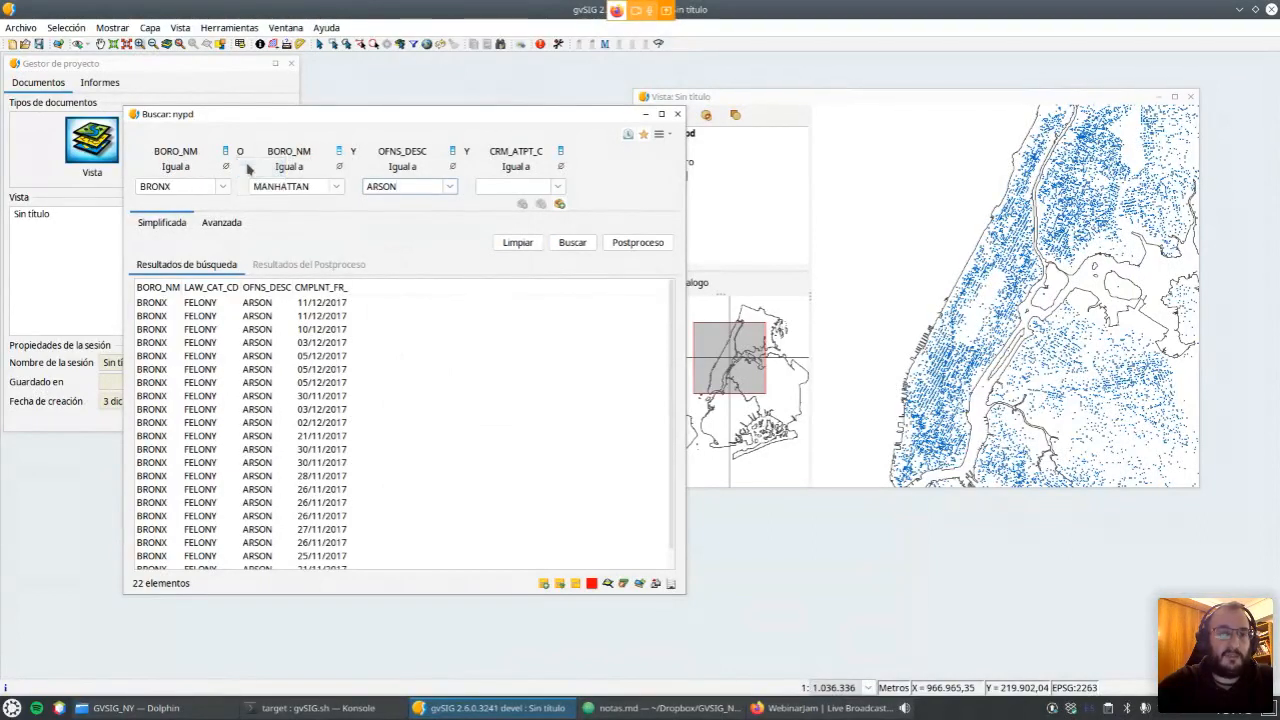
left_click(565, 244)
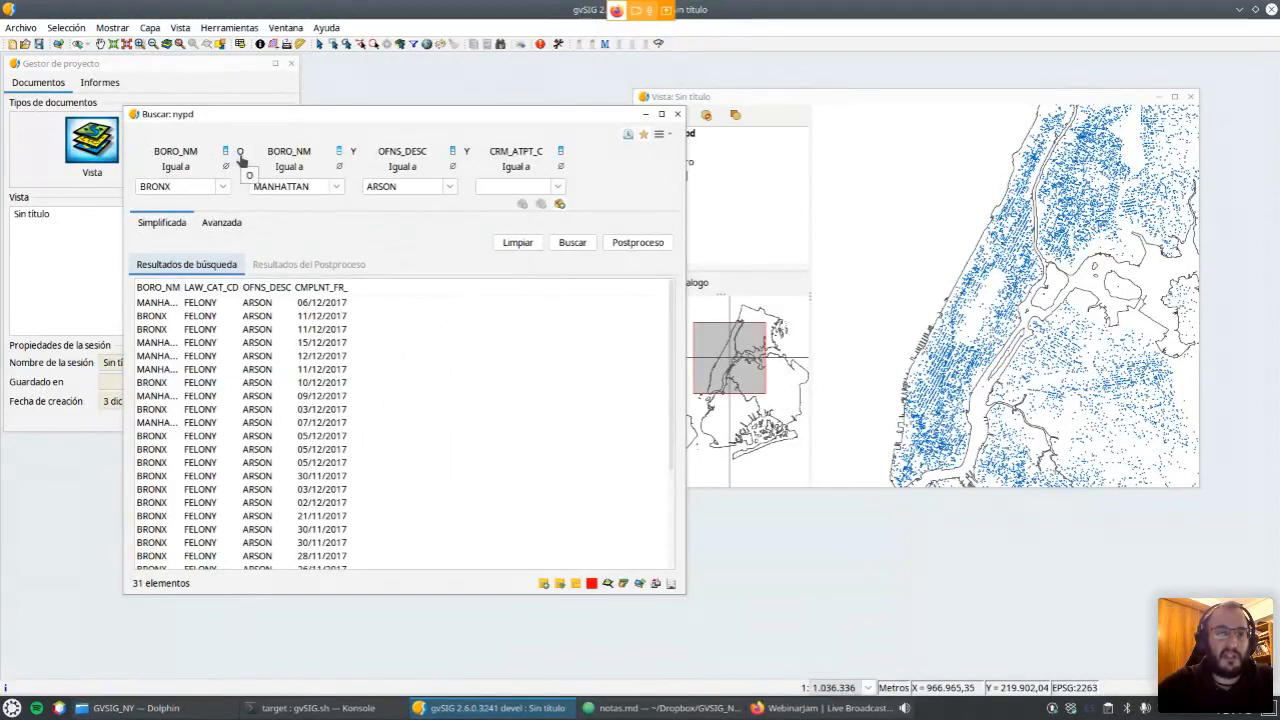
Examine the combined BRONX or MANHATTAN and ARSON expression in advanced mode and return to the simplified search.
left_click(229, 226)
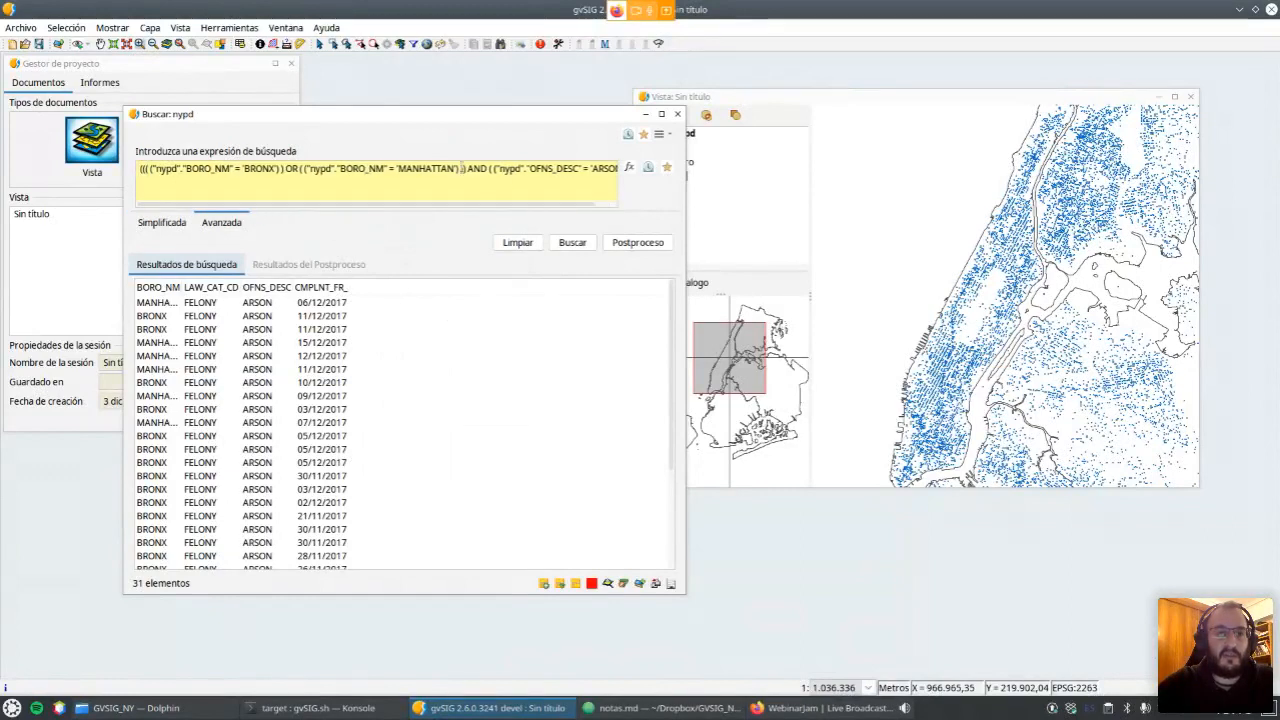
left_click(162, 222)
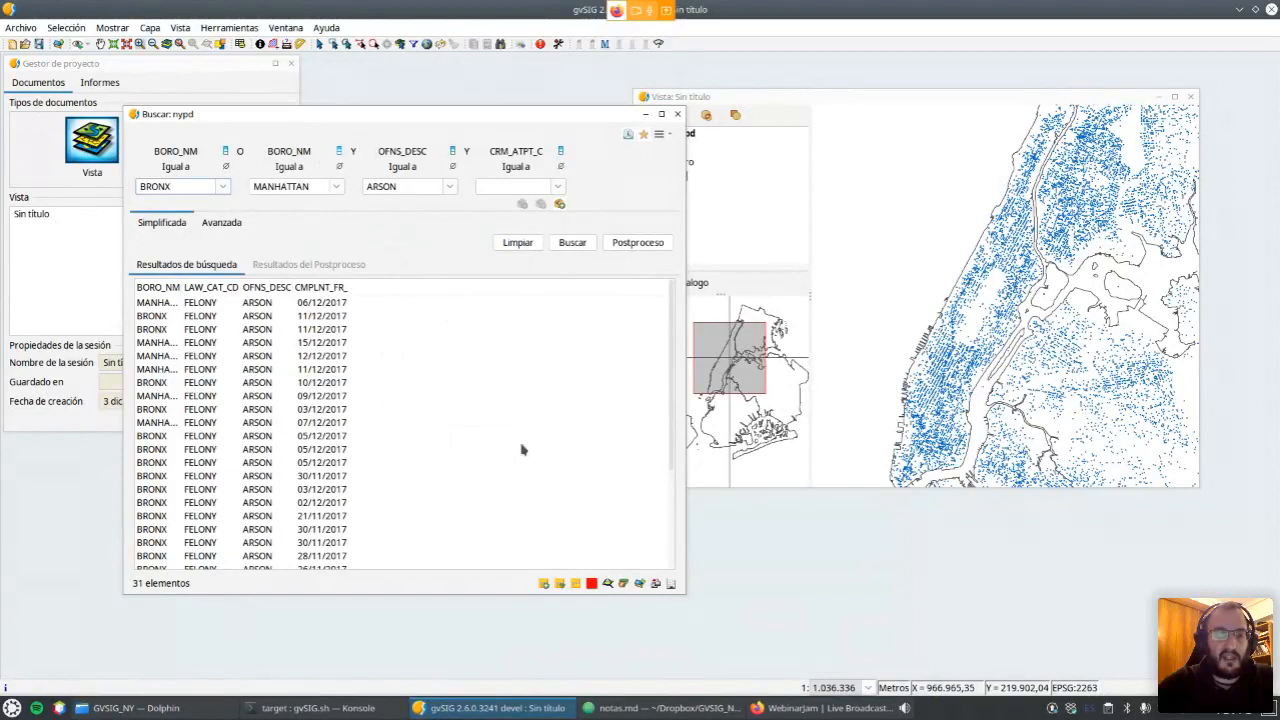
Start a report of the search results and add all the columns from CMPLNT_FR_ through BORO_NM.
left_click(672, 585)
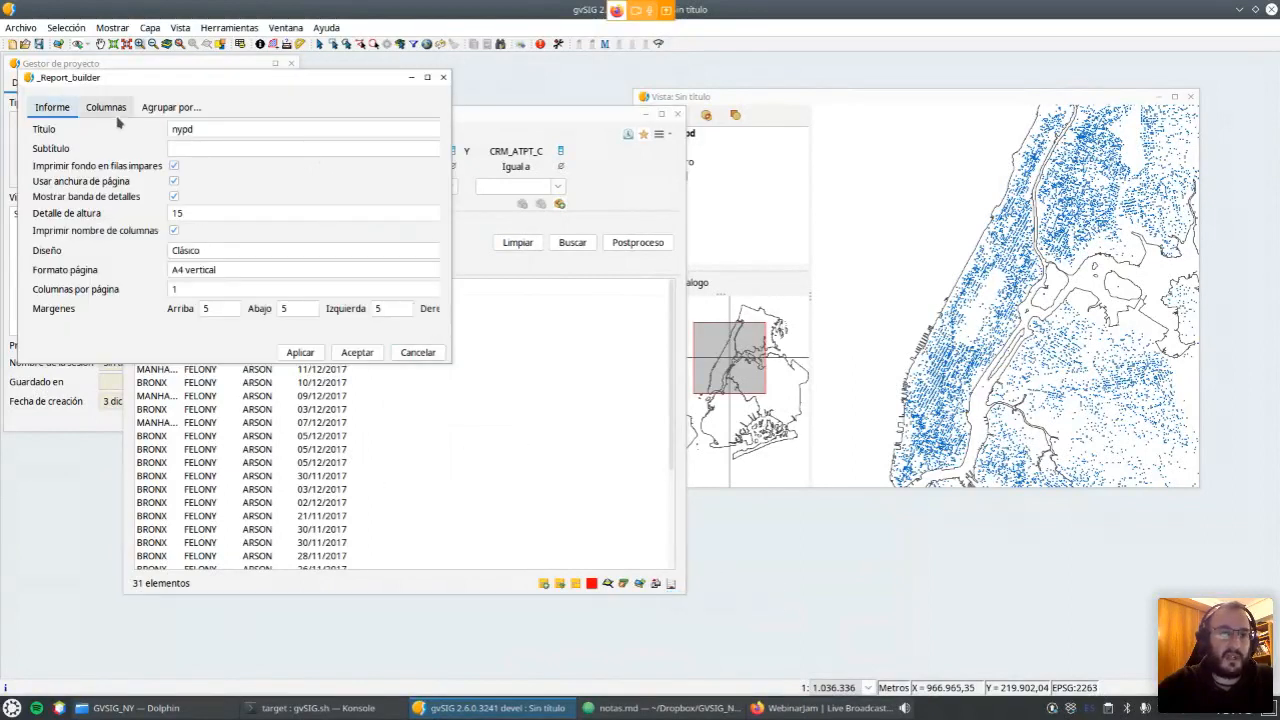
left_click(106, 107)
left_click(192, 130)
left_click(192, 130)
left_click(194, 133)
left_click(194, 133)
left_click(194, 133)
left_click(194, 133)
left_click(194, 133)
left_click(194, 133)
left_click(194, 133)
left_click(194, 133)
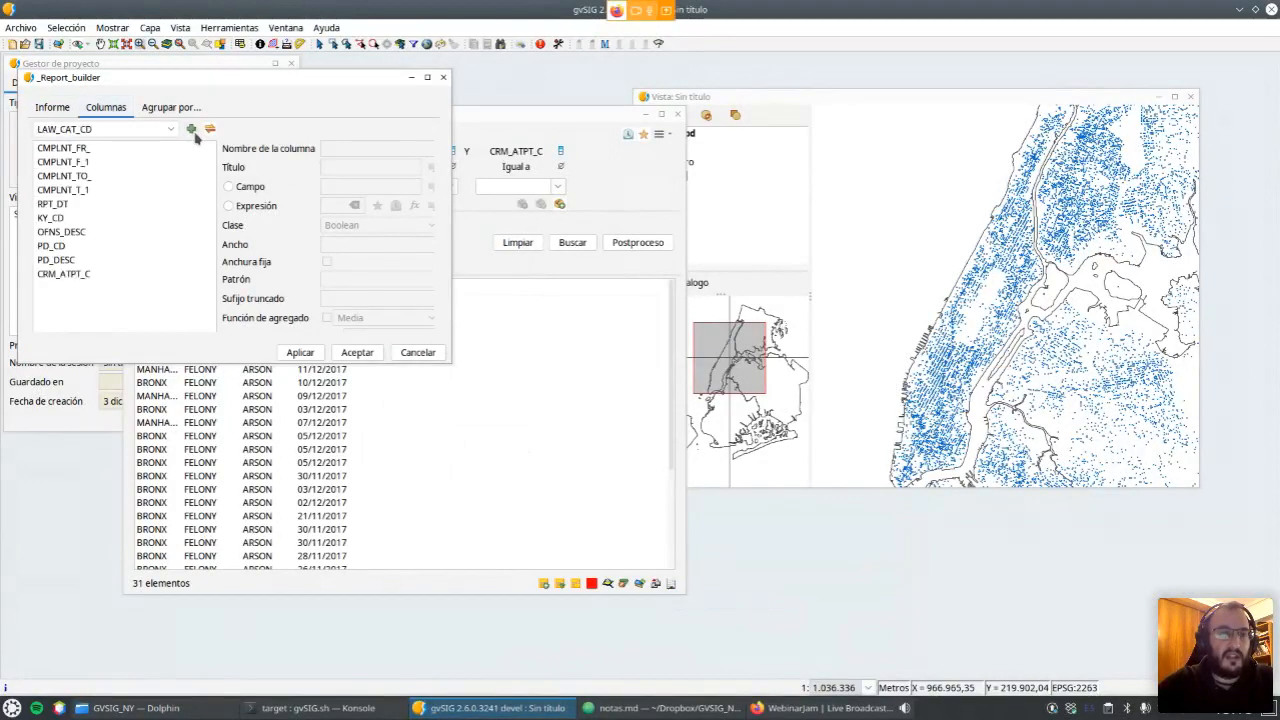
left_click(195, 134)
left_click(194, 134)
left_click(194, 134)
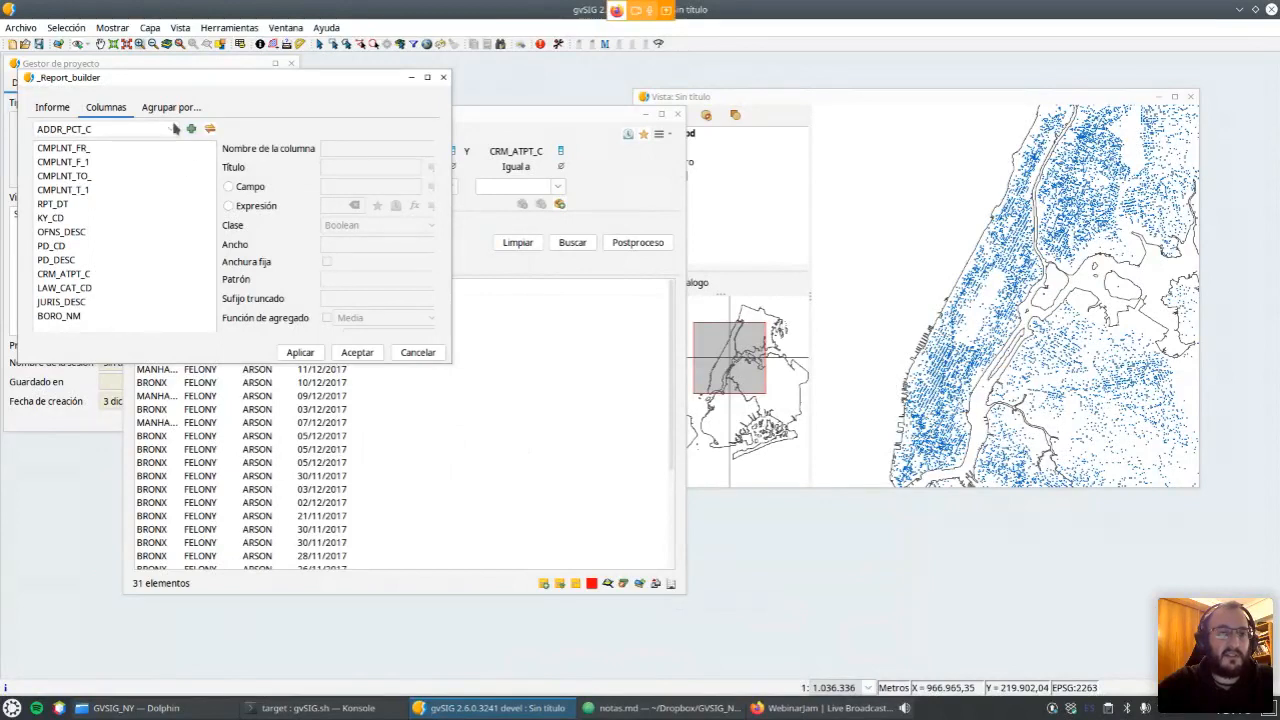
Group the report by BORO_NM and generate it with the grouping column sorted.
left_click(171, 107)
left_click(127, 131)
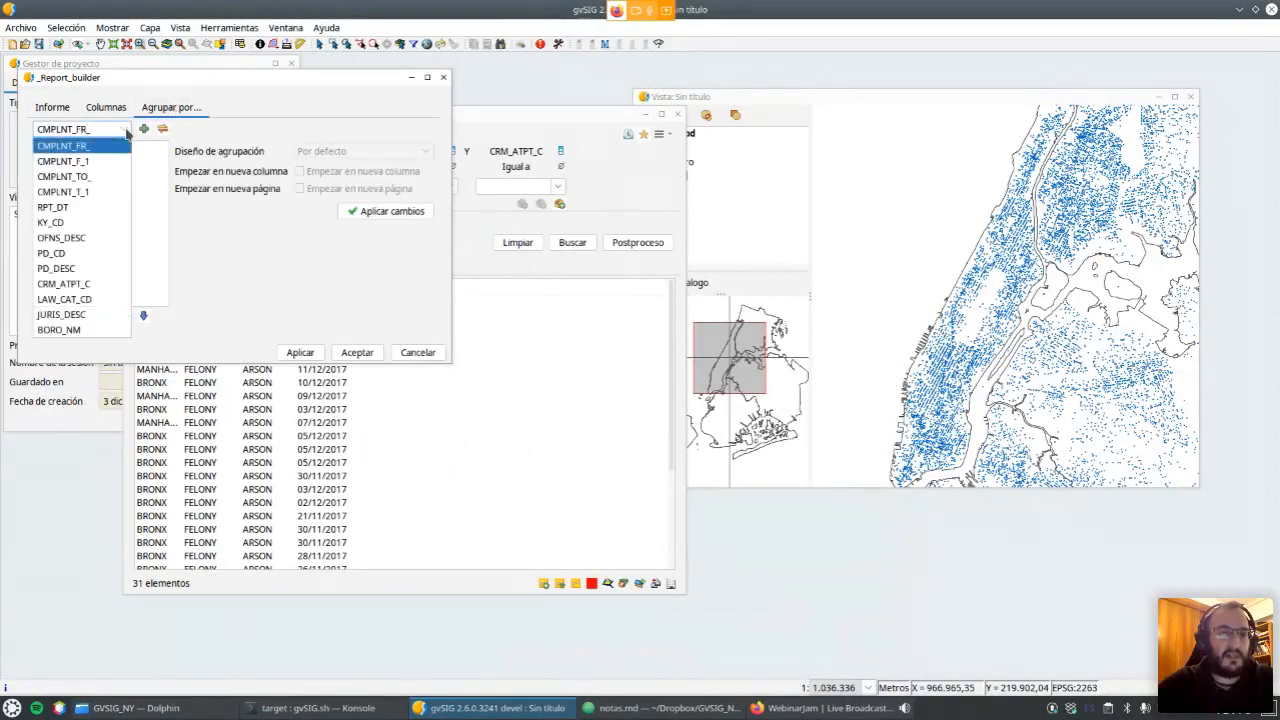
left_click(88, 330)
left_click(144, 129)
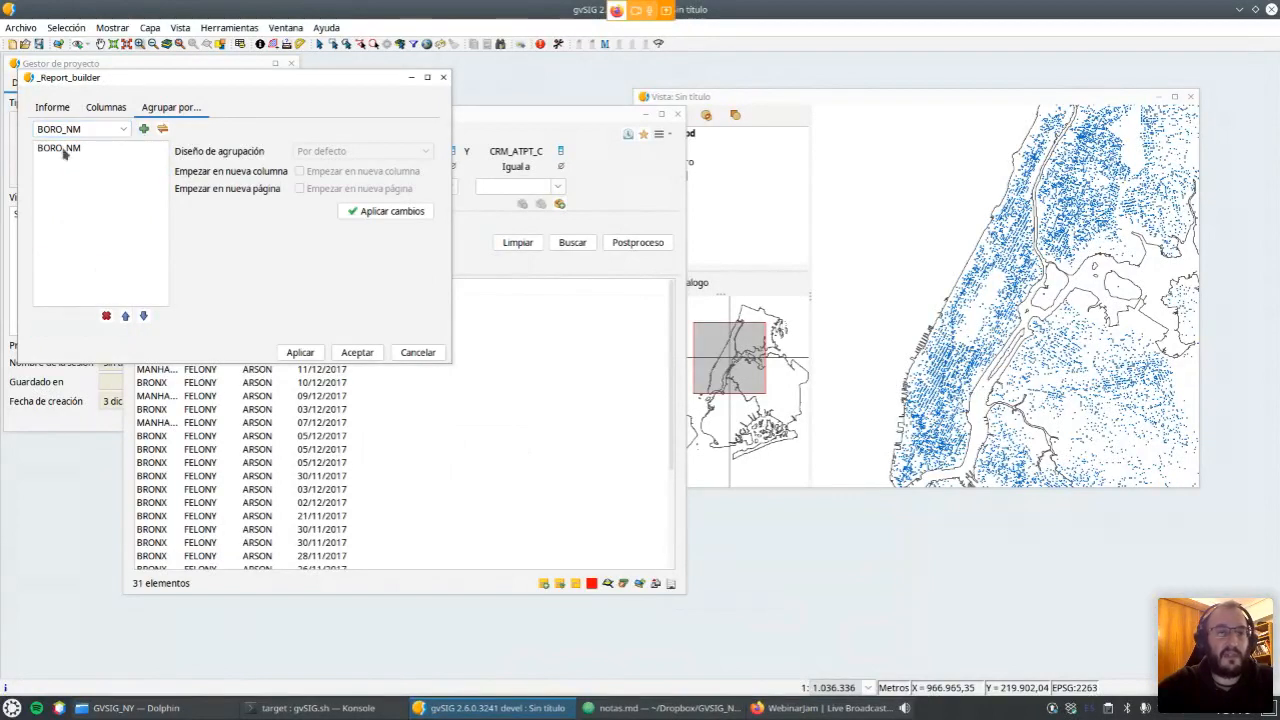
left_click(357, 353)
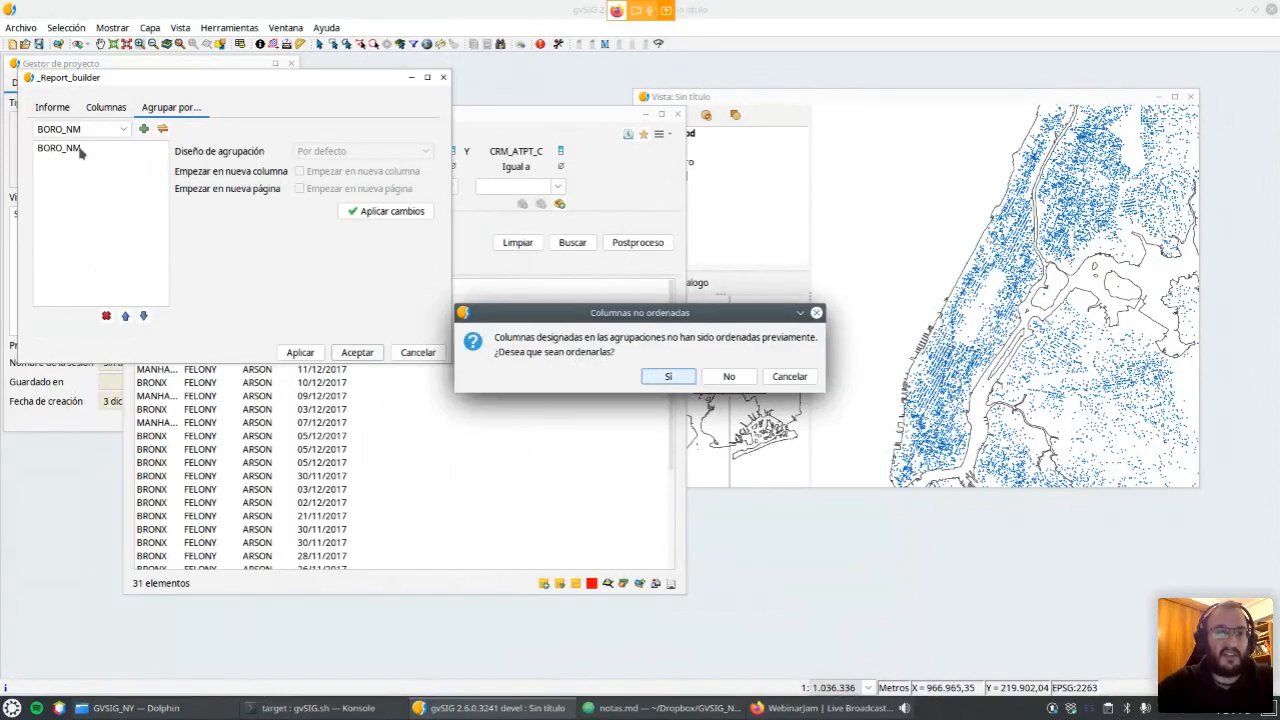
left_click(670, 376)
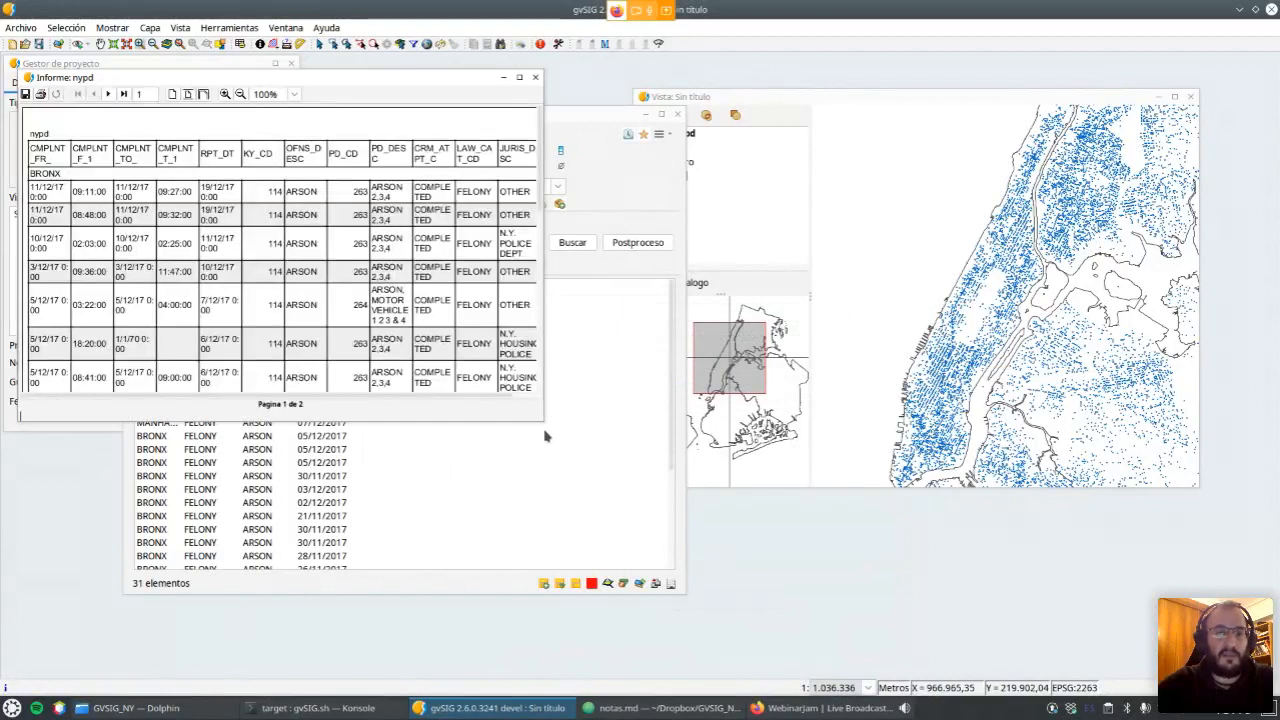
Enlarge the report window, review the BRONX and MANHATTAN groups across both pages, and close the report.
left_click_drag(545, 436, 882, 636)
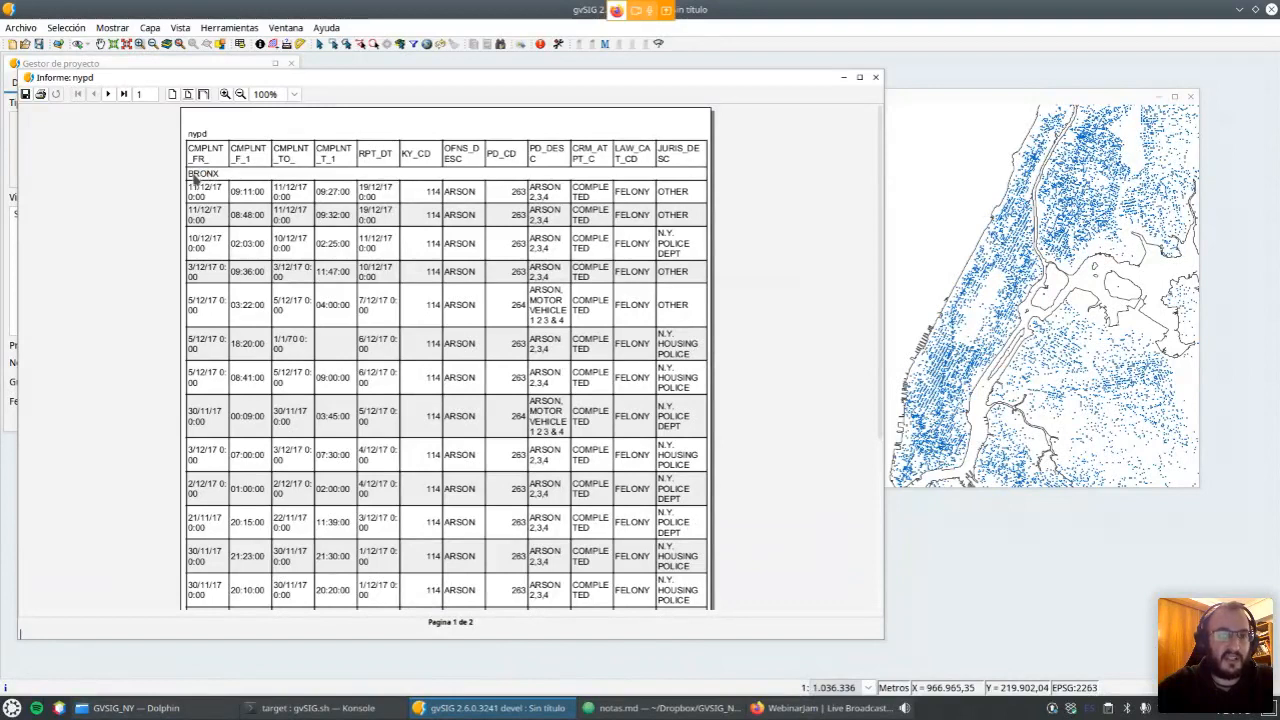
scroll(235, 250, "down", 5)
scroll(240, 300, "down", 3)
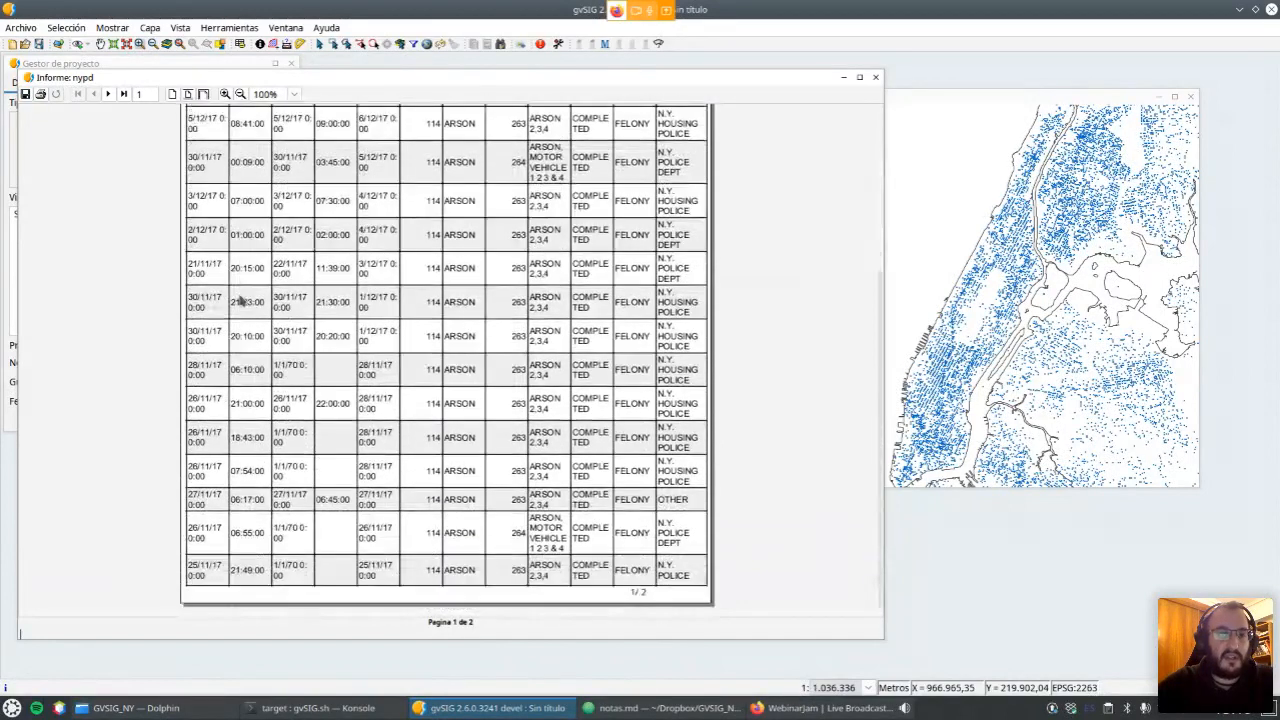
left_click(108, 93)
scroll(300, 292, "up", 5)
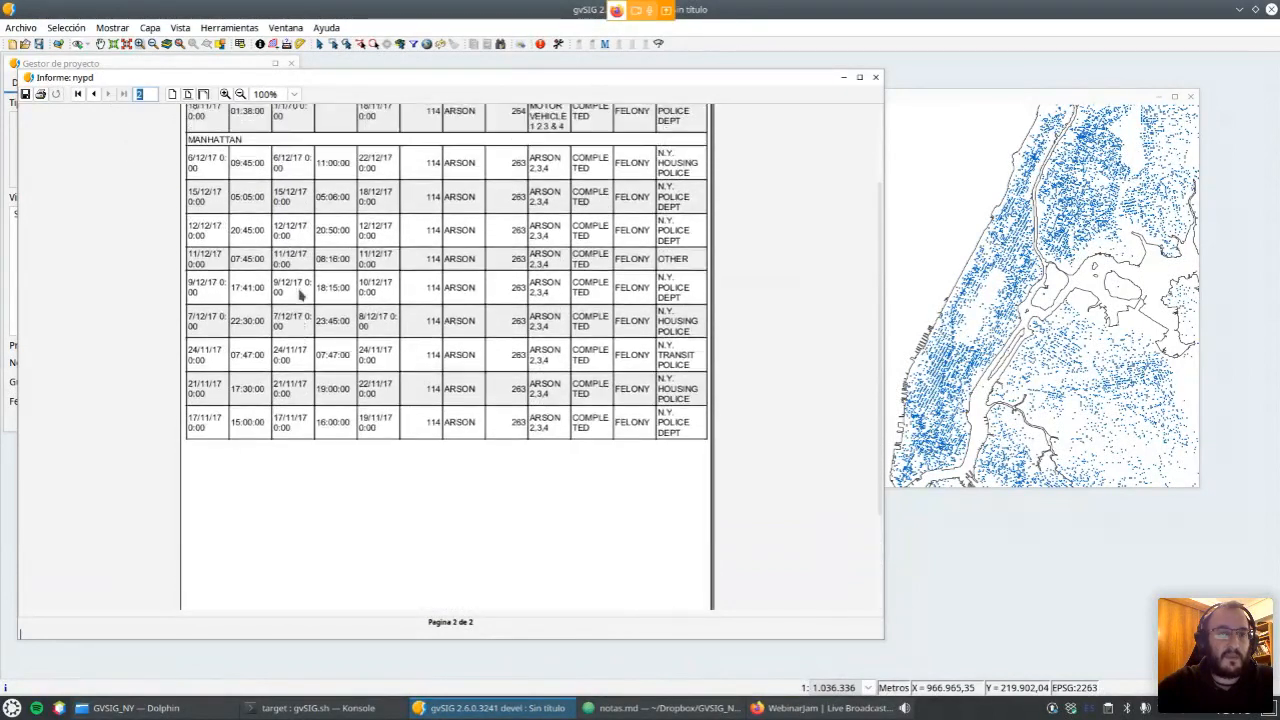
scroll(298, 292, "up", 3)
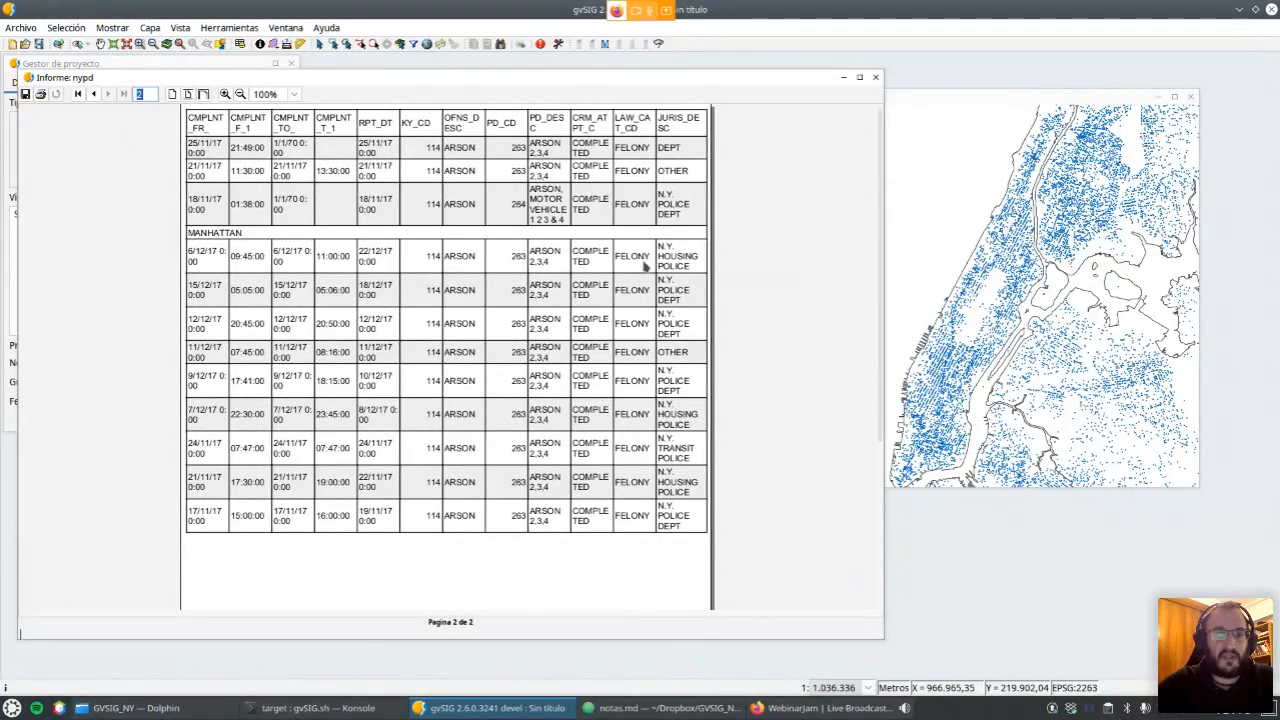
left_click(875, 77)
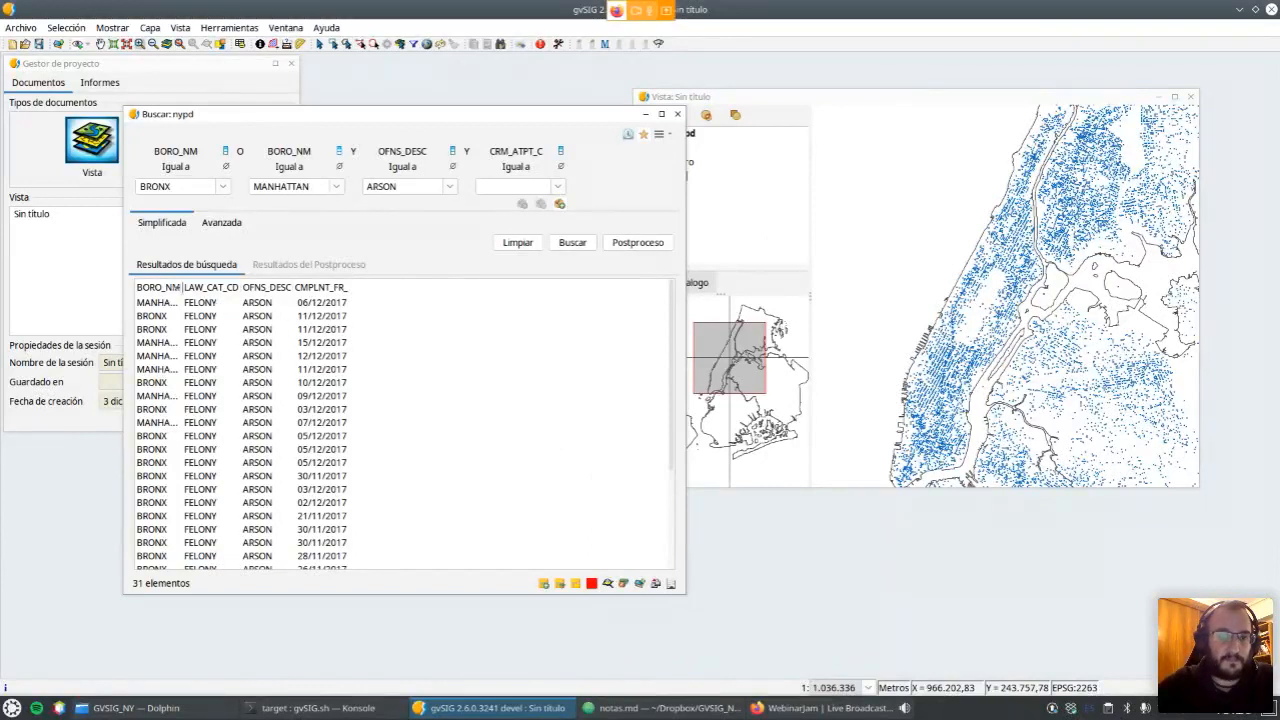
Widen the BORO_NM results column and run the DistinctOn postprocess with BORO_NM as the unique value field, keeping Primer valor for the visible columns.
left_click_drag(181, 287, 224, 287)
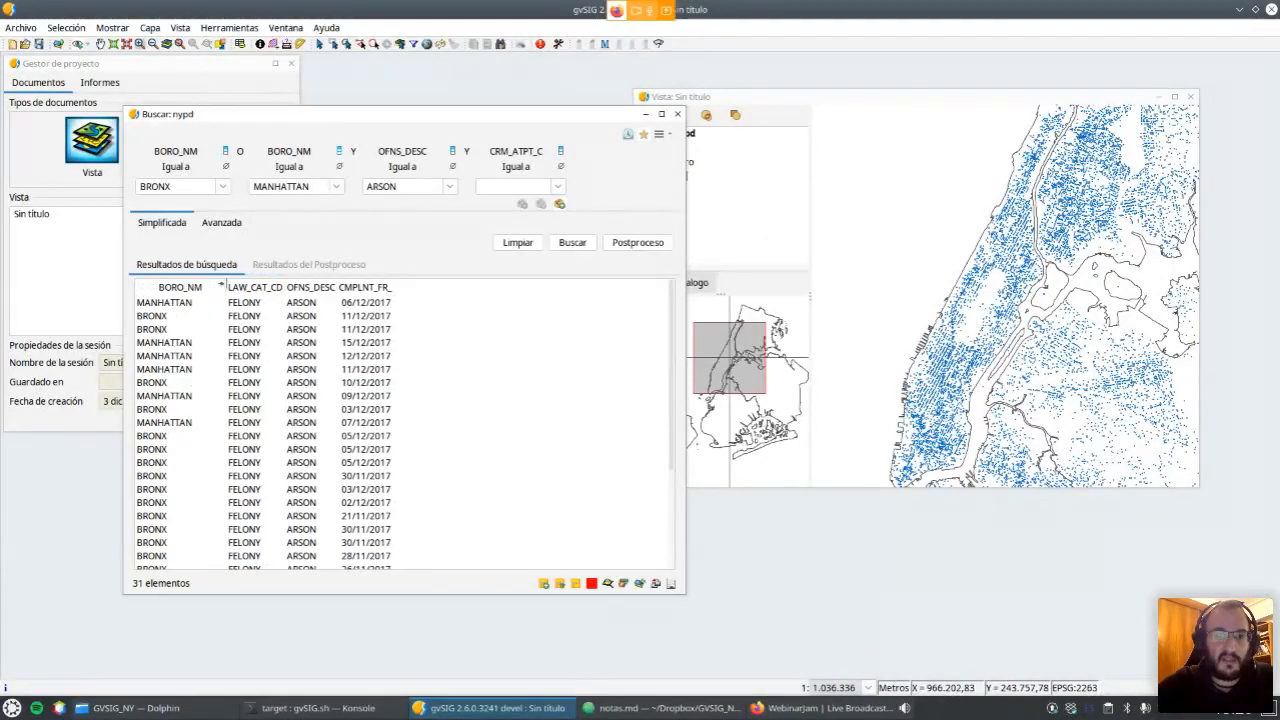
left_click(637, 246)
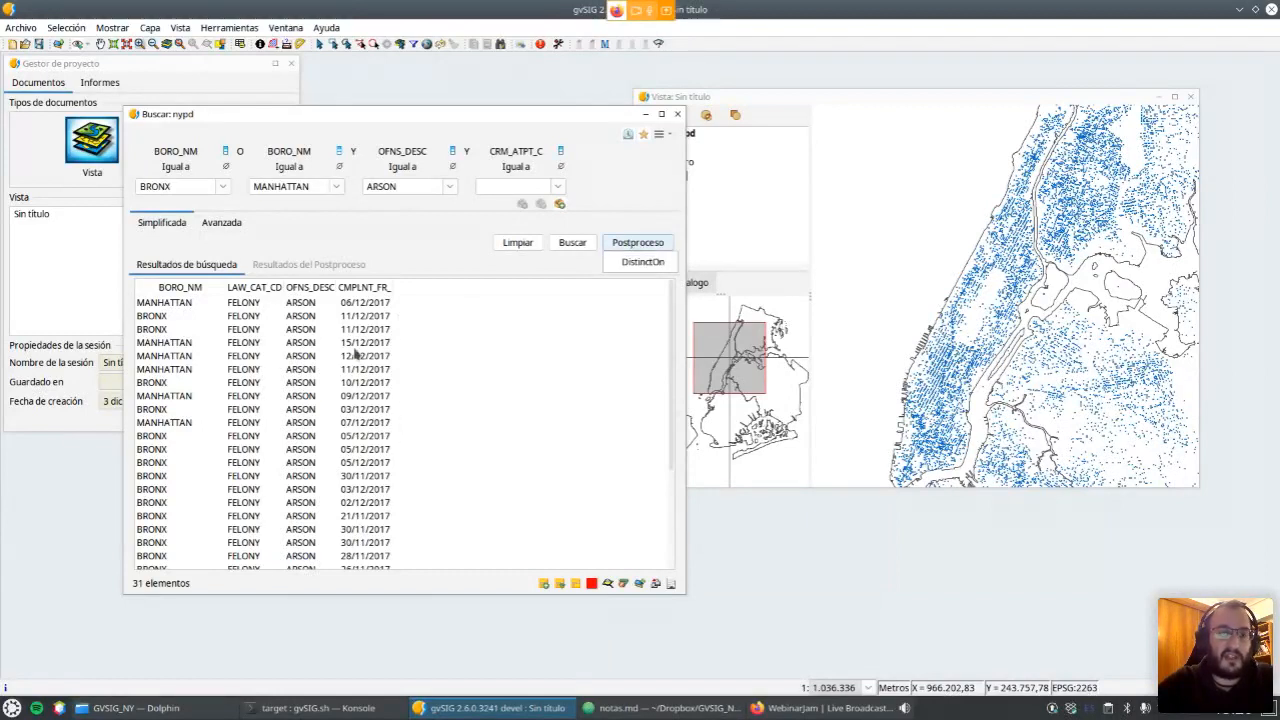
left_click(640, 264)
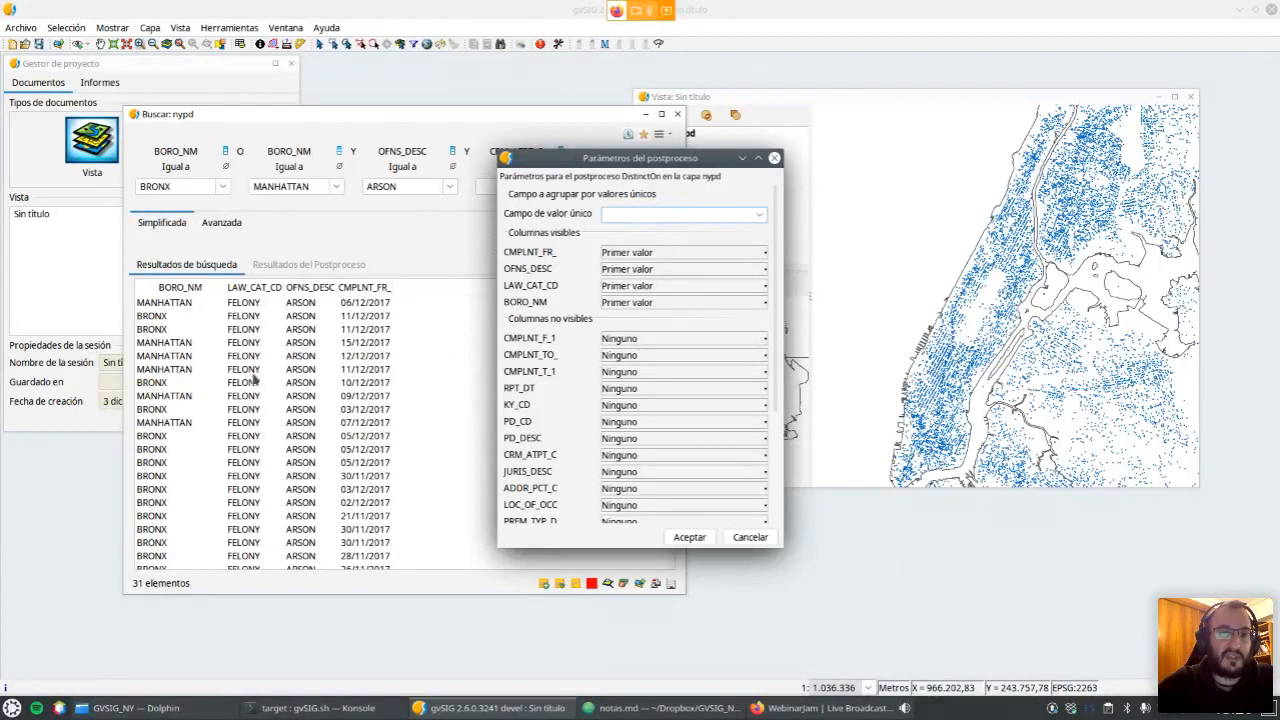
left_click(625, 217)
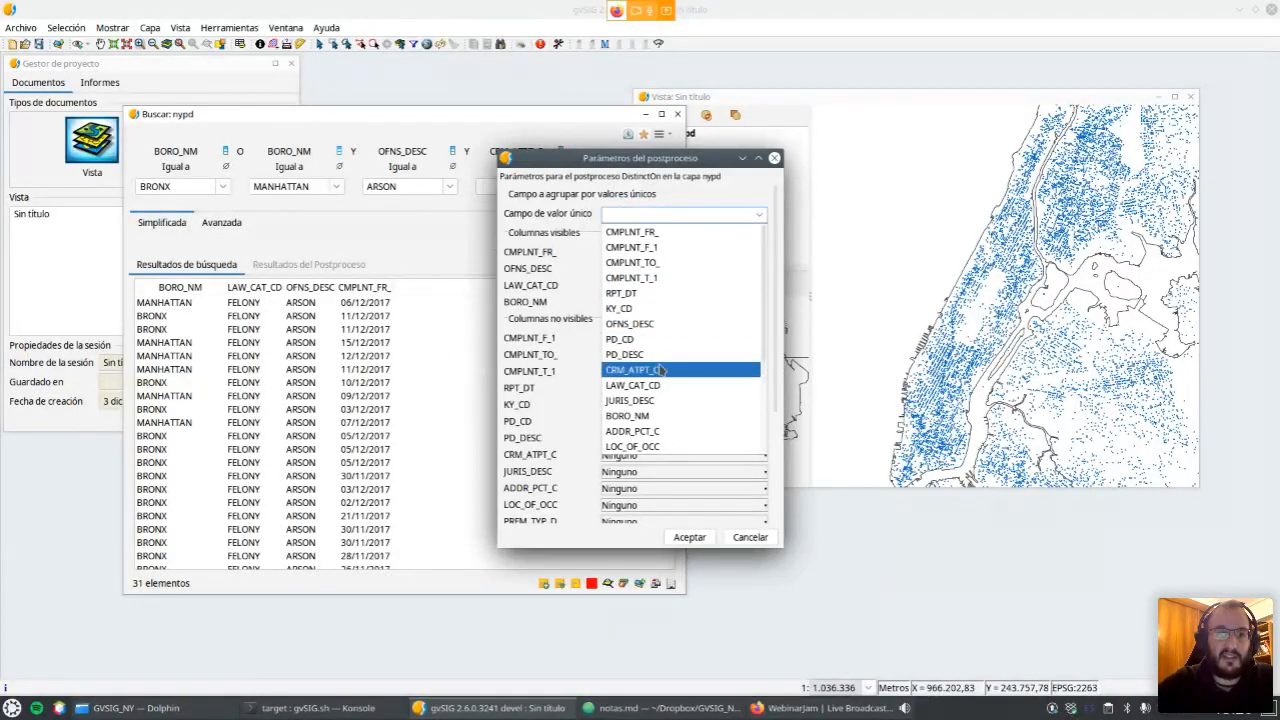
left_click(640, 415)
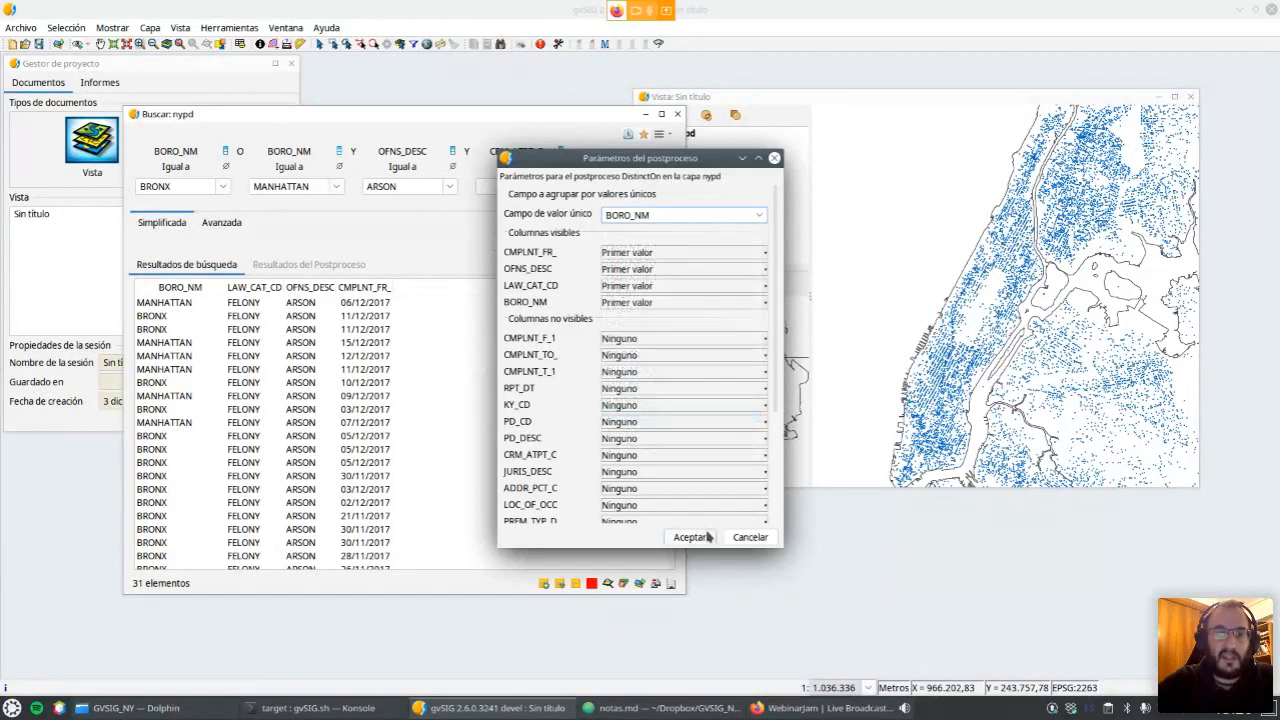
left_click(636, 256)
left_click(632, 262)
left_click(643, 289)
left_click(643, 290)
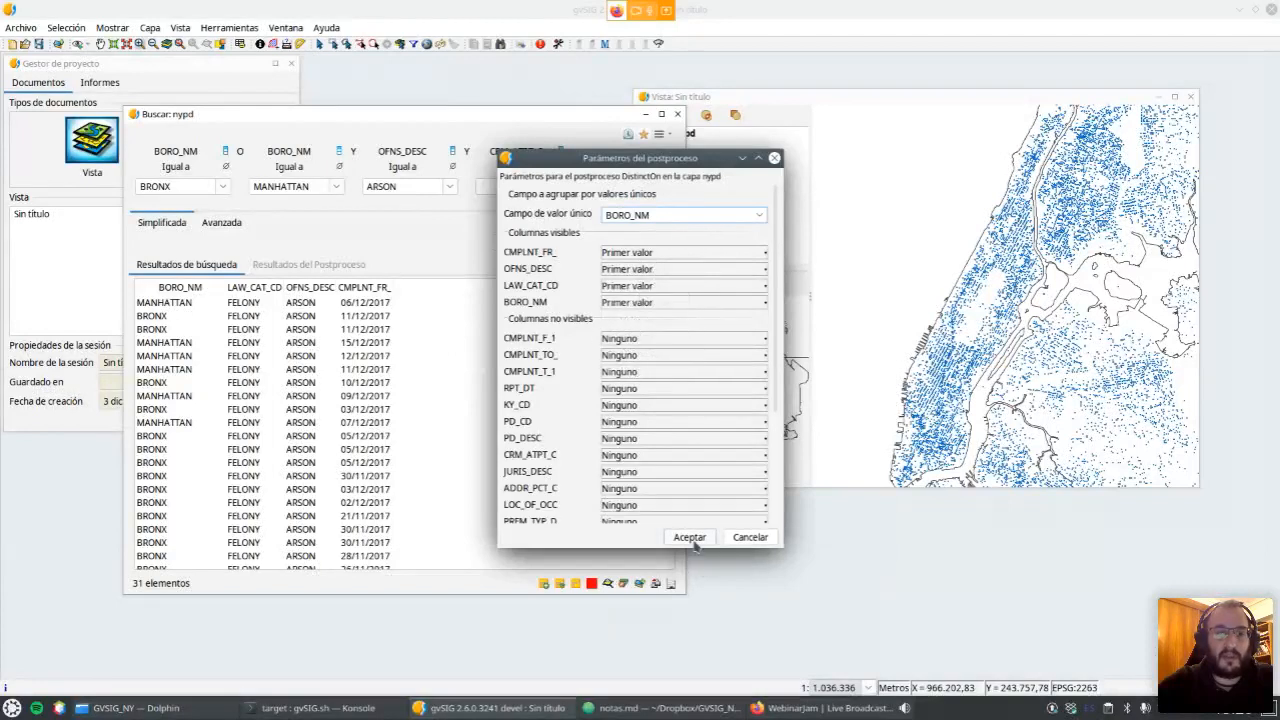
left_click(689, 537)
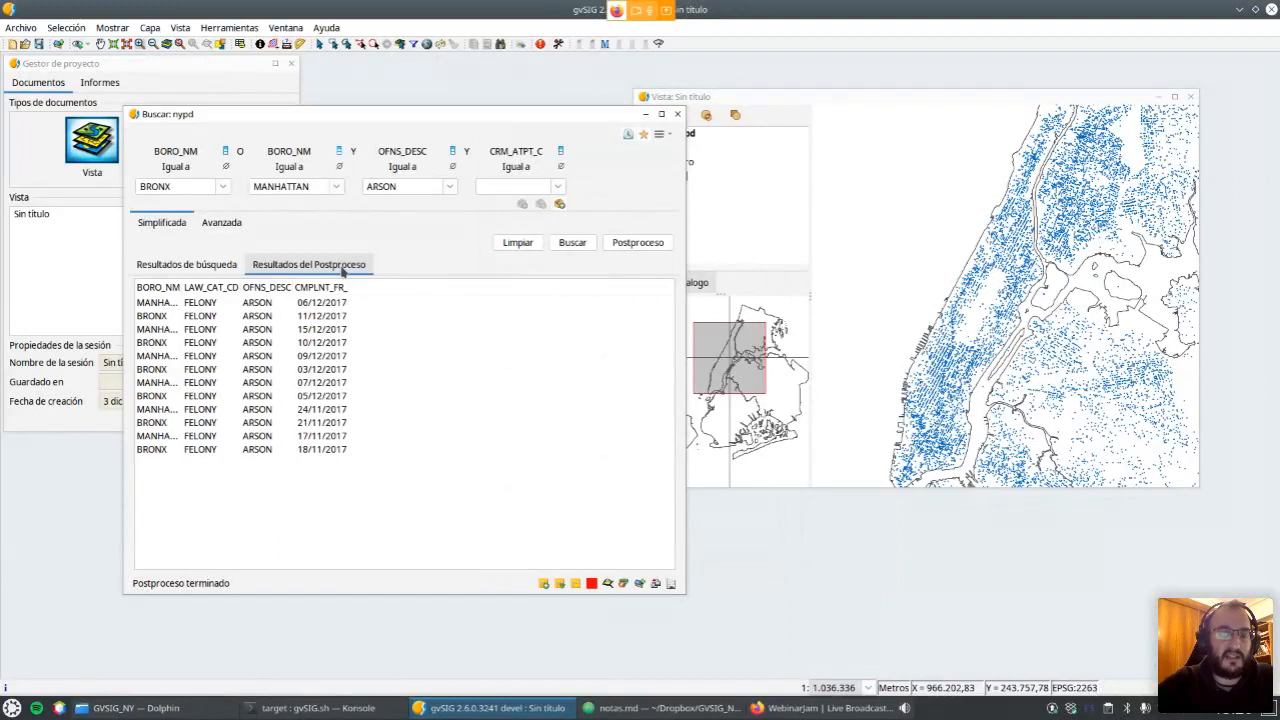
Widen BORO_NM in the postprocess results and compare its rows with the original search results, checking the repeated BRONX entries.
left_click_drag(184, 287, 221, 287)
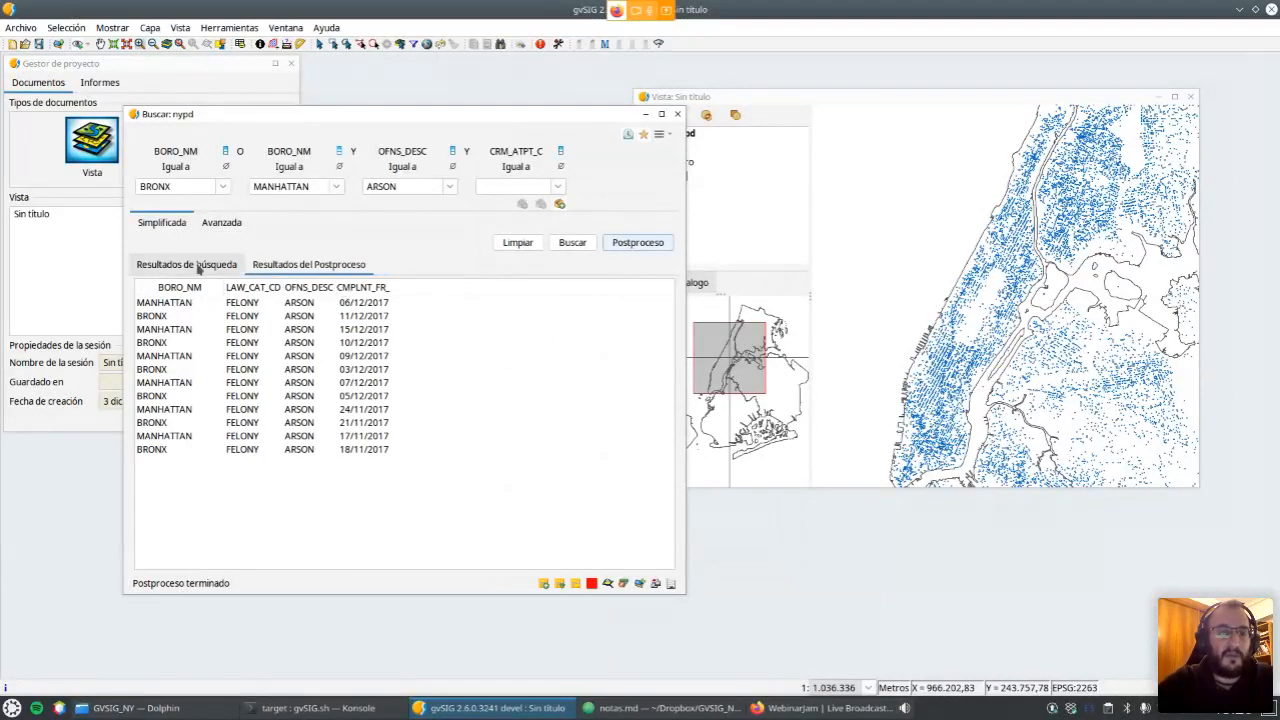
left_click(198, 265)
left_click_drag(189, 316, 172, 329)
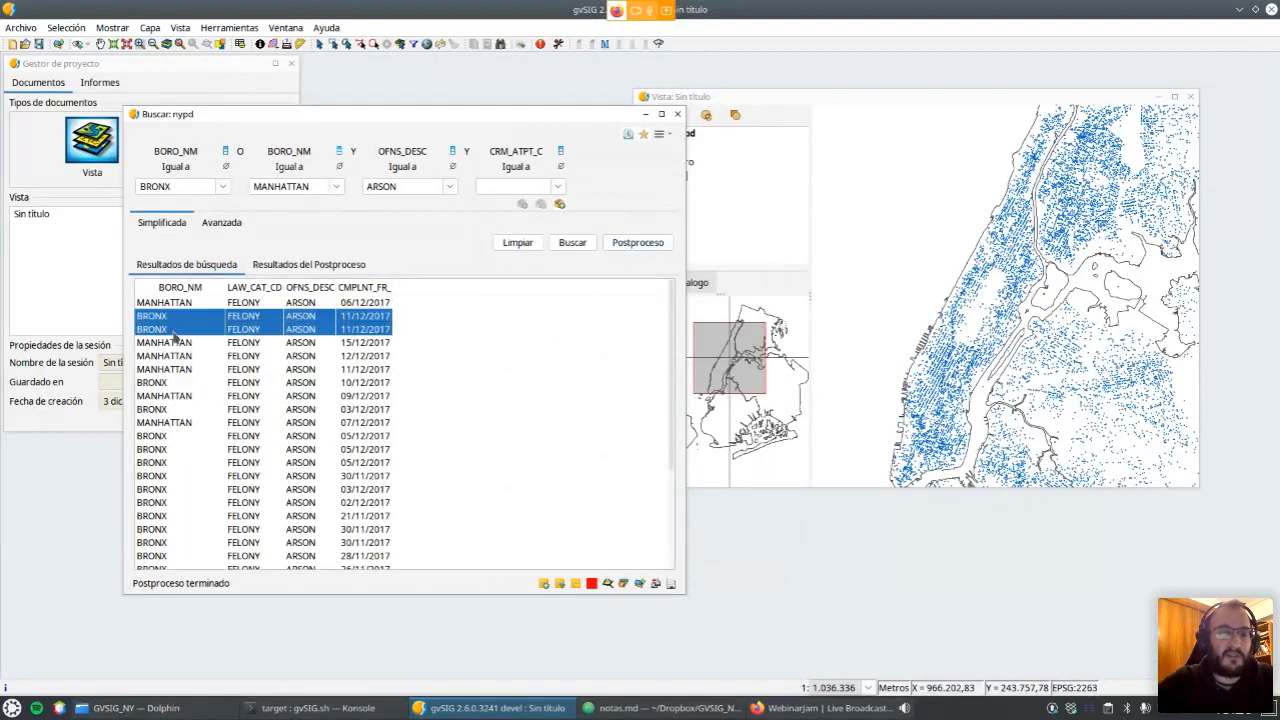
left_click(311, 268)
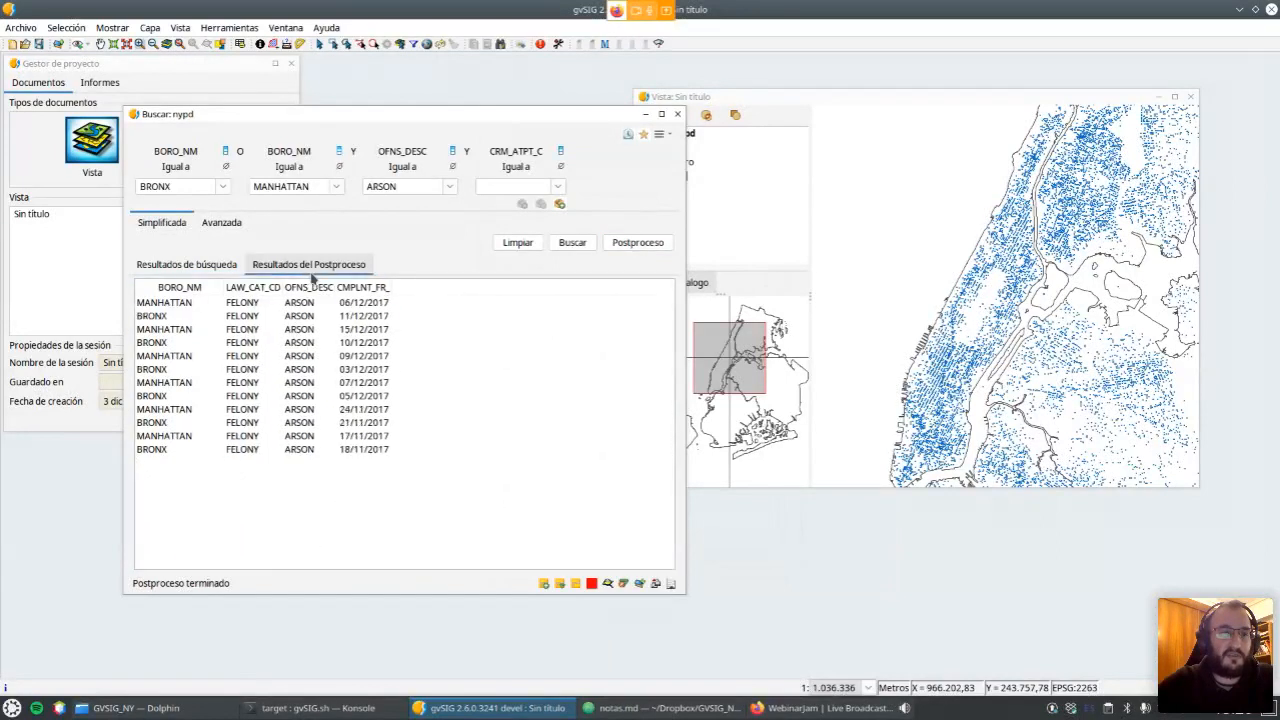
left_click(166, 329)
left_click(167, 343)
left_click(168, 356)
left_click(170, 369)
left_click(200, 265)
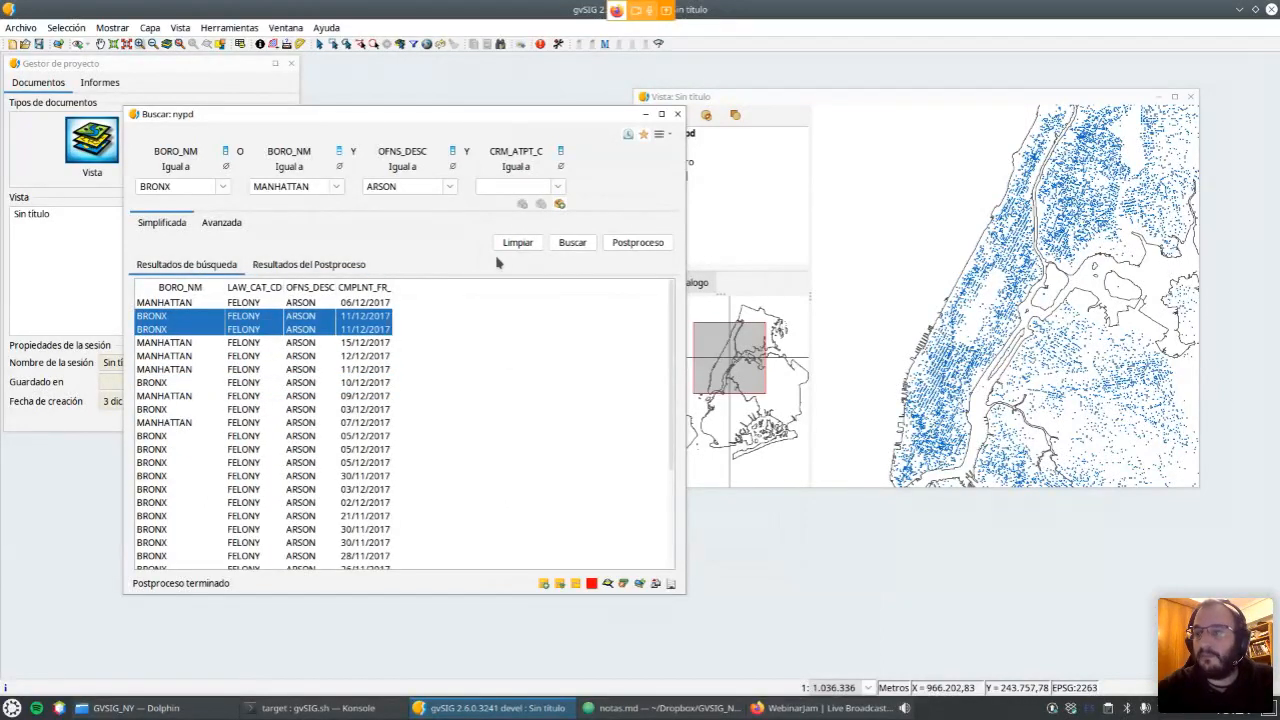
left_click(305, 265)
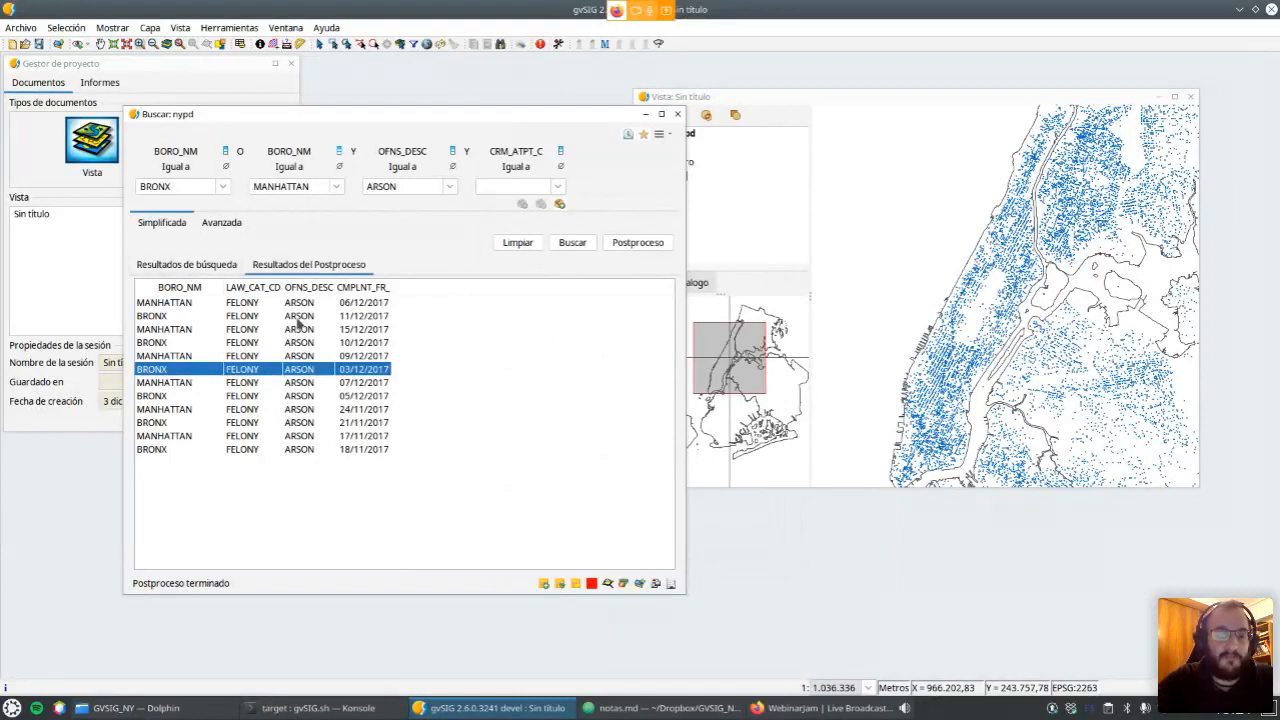
Select the postprocess rows from 15/12/2017 to 07/12/2017 and view the row-copying option without using it.
left_click_drag(299, 333, 299, 383)
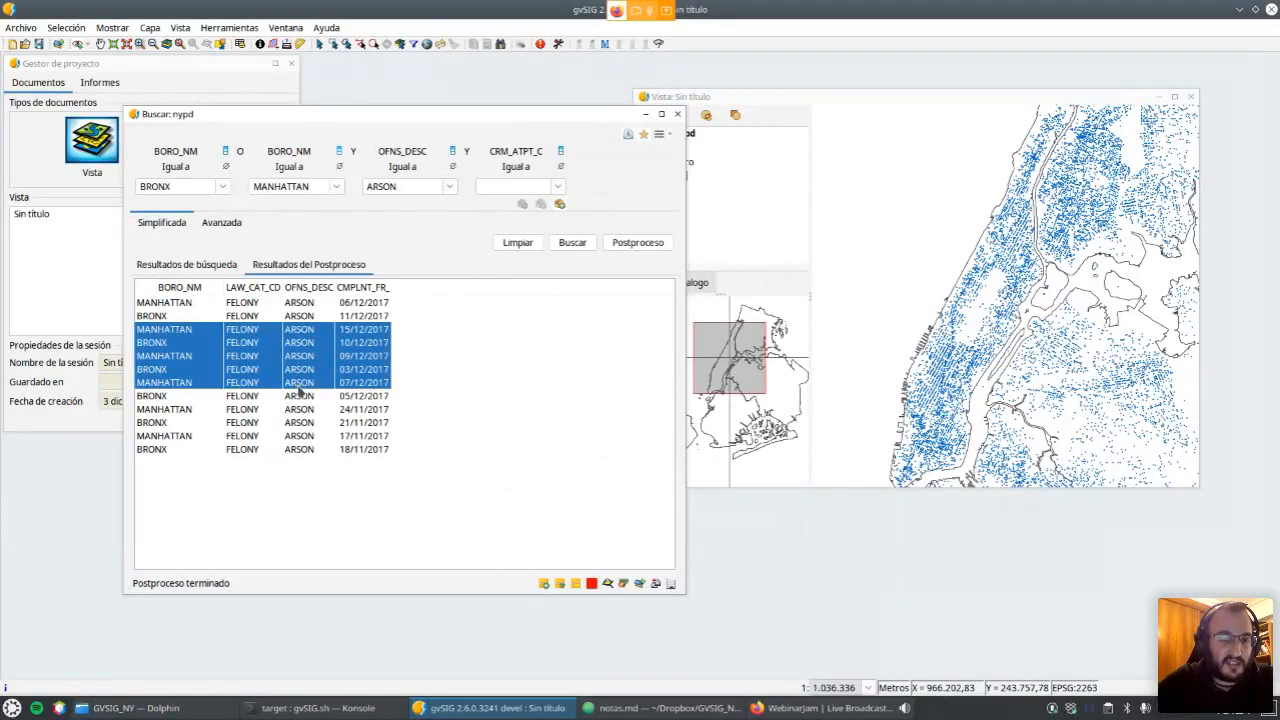
right_click(305, 355)
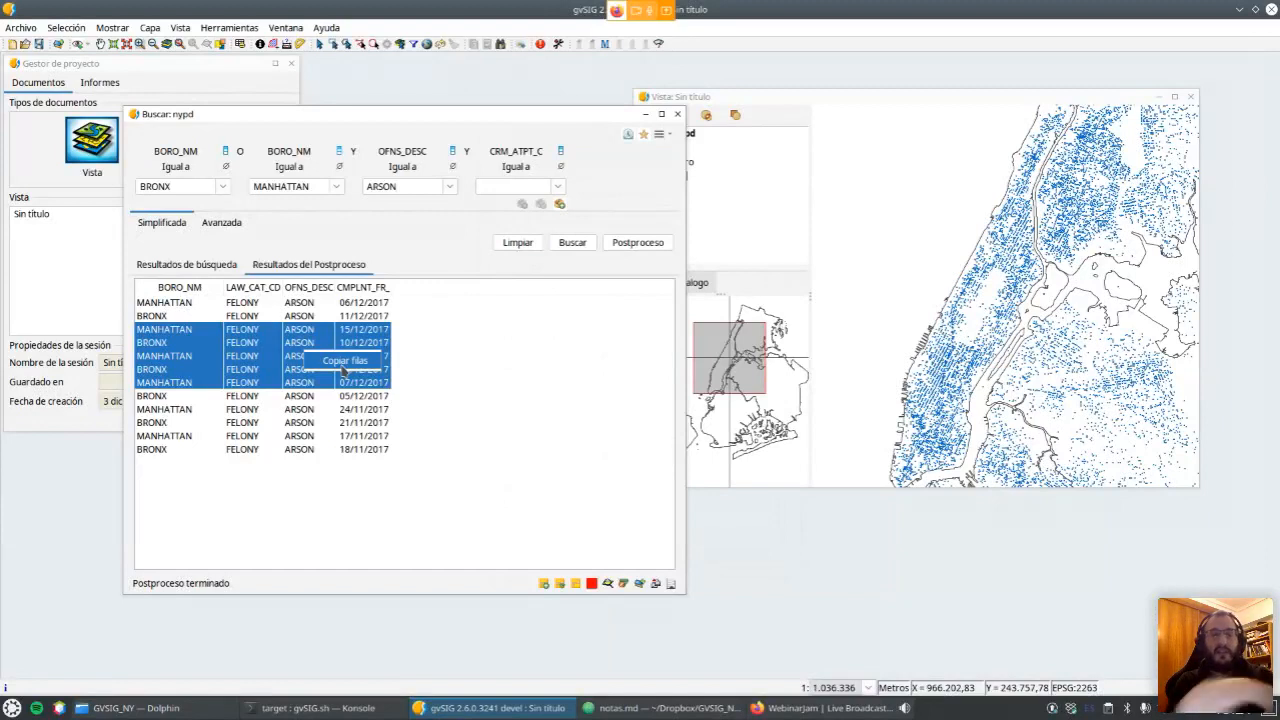
left_click(437, 435)
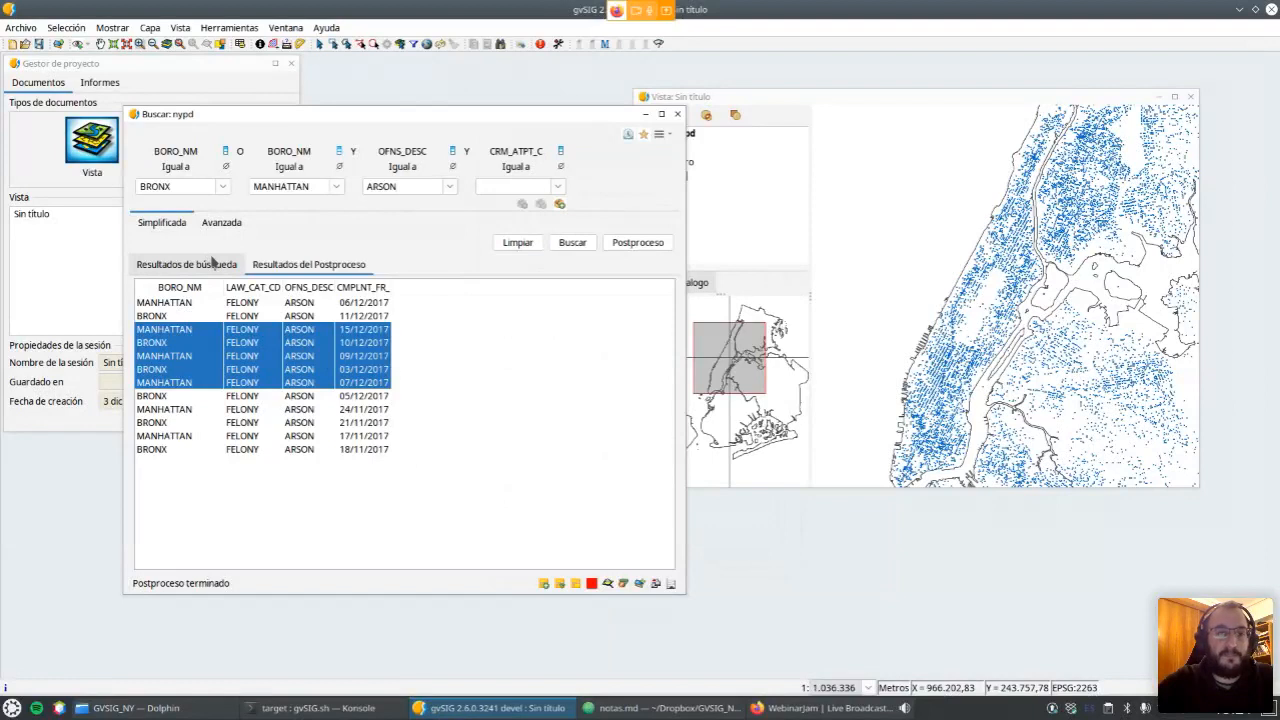
Clear all the search conditions, run the search on the whole layer, and widen the BORO_NM results column.
left_click(210, 262)
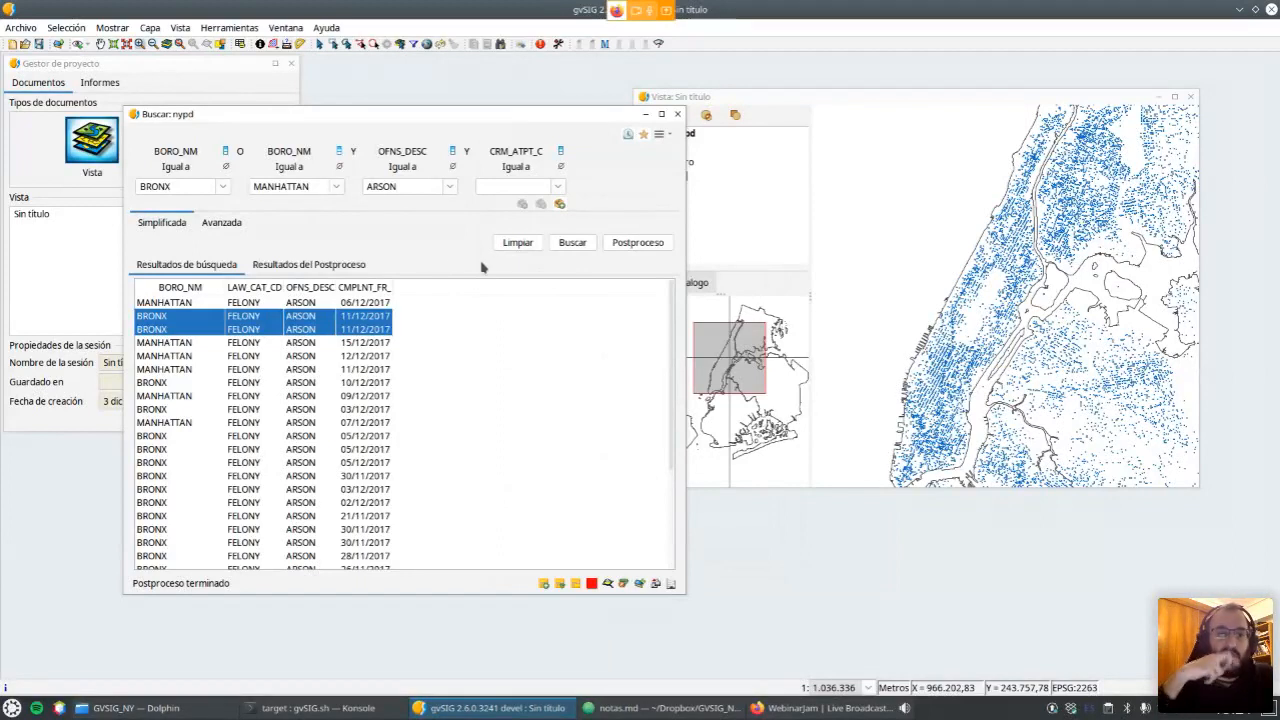
left_click(520, 245)
left_click(570, 244)
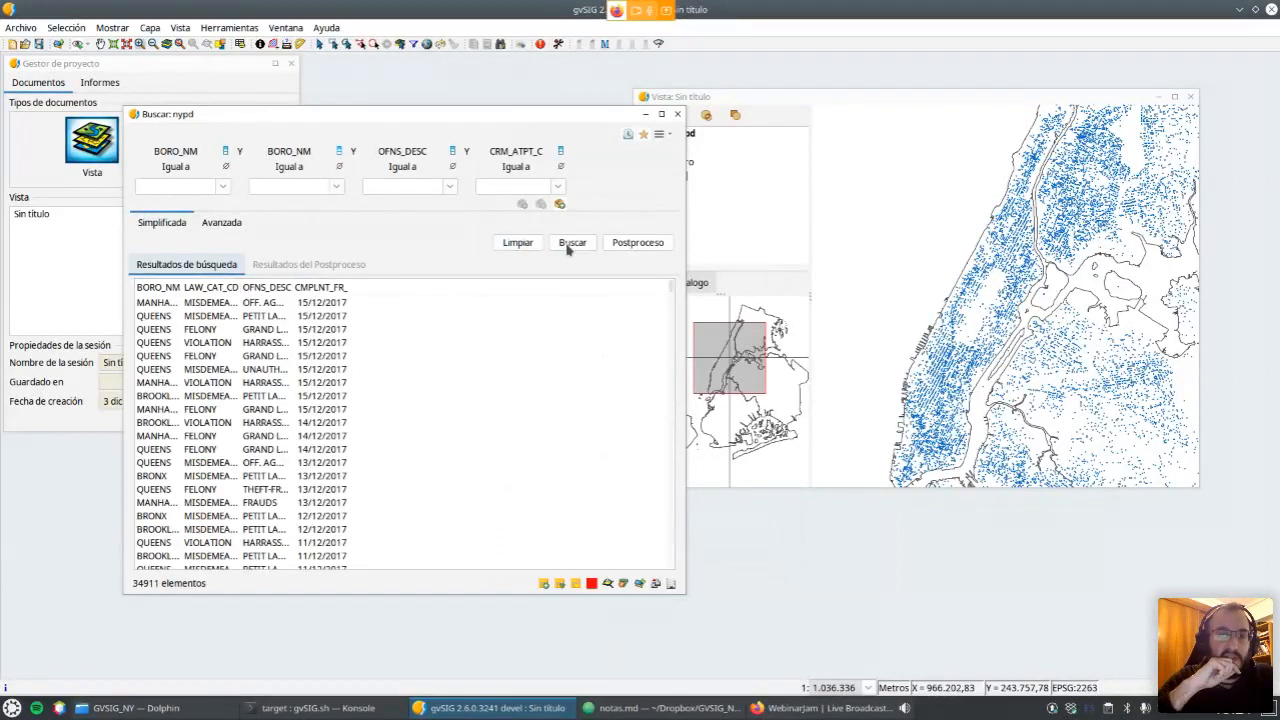
left_click_drag(180, 287, 222, 288)
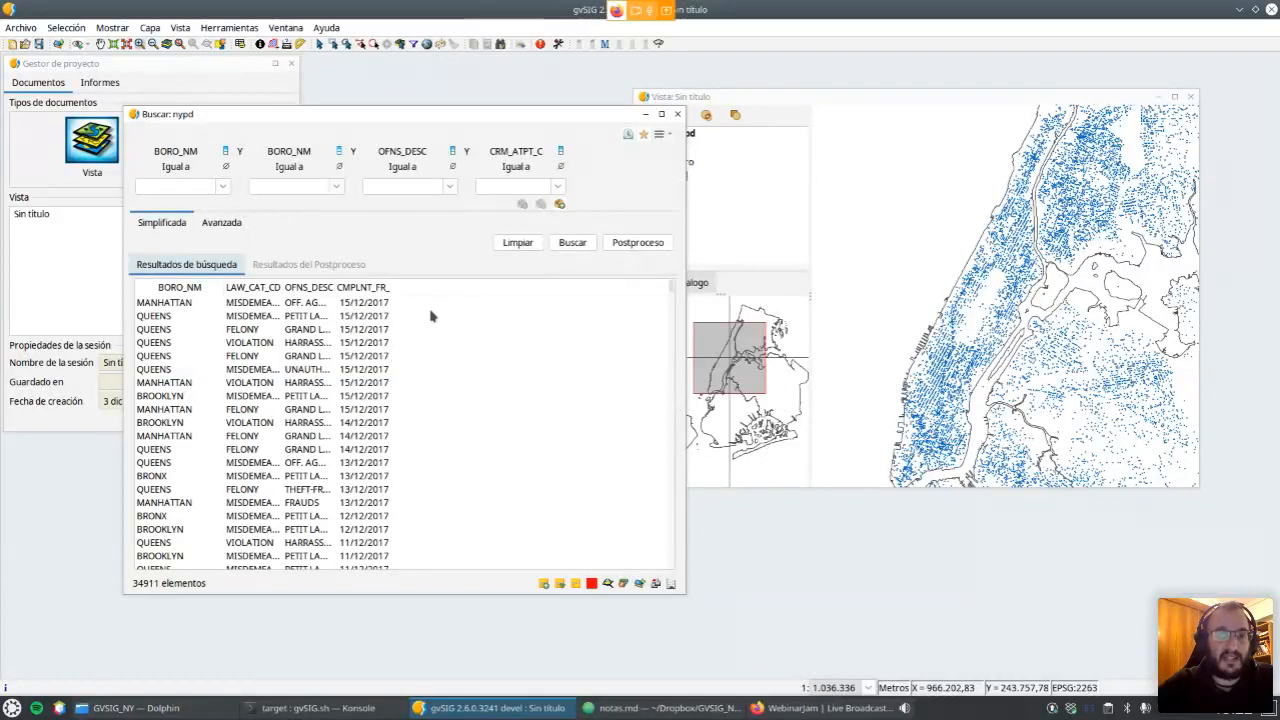
Add a calculated column named CONTEO of type Integer with the expression 1 to the search results.
left_click(659, 134)
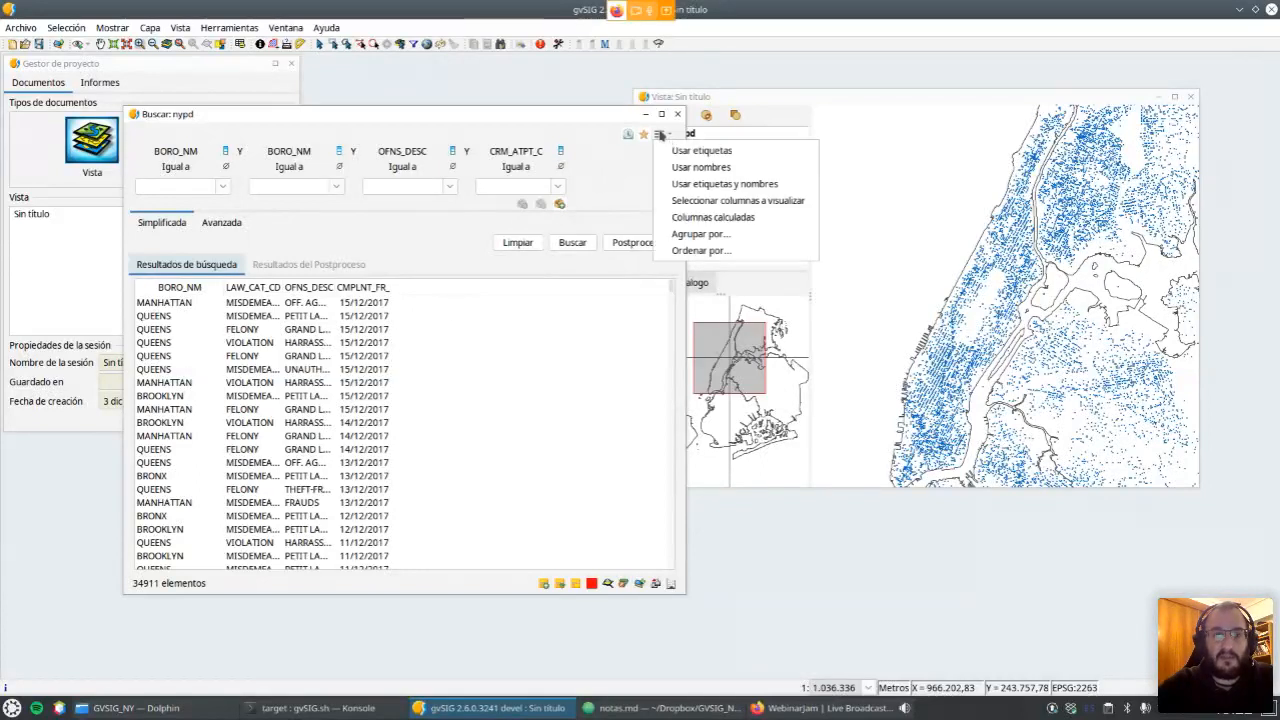
left_click(680, 222)
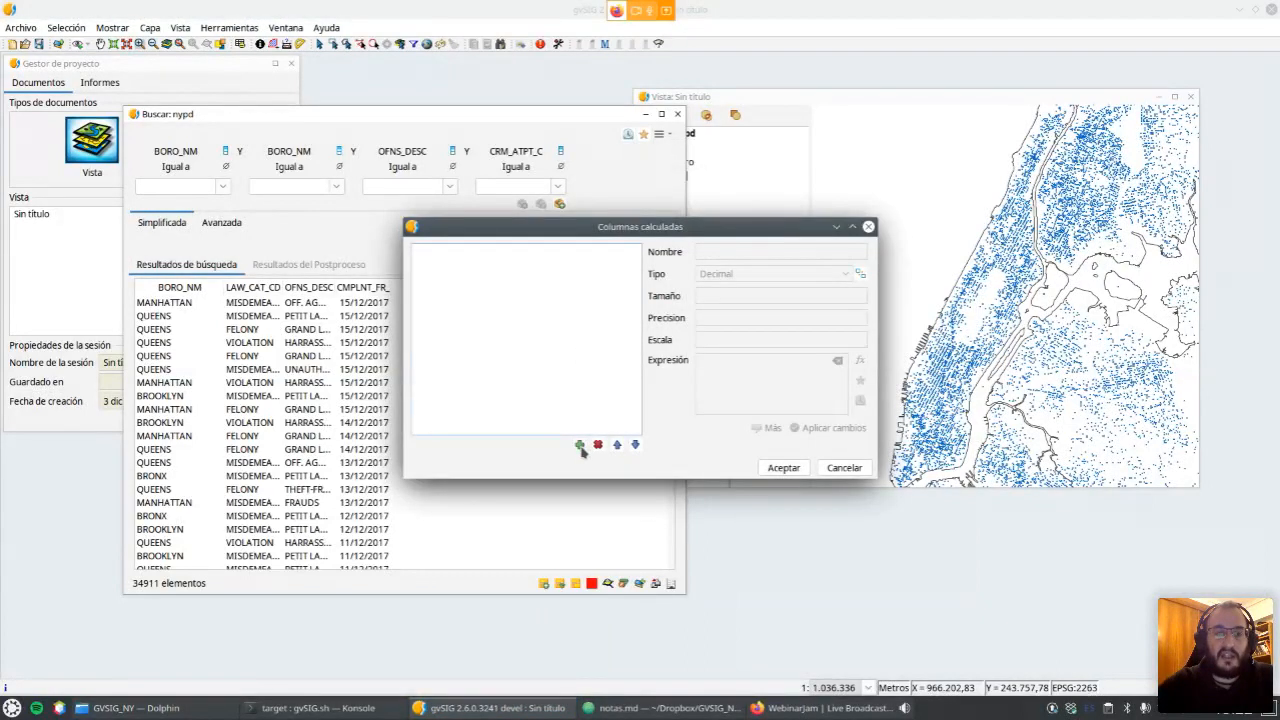
left_click(579, 447)
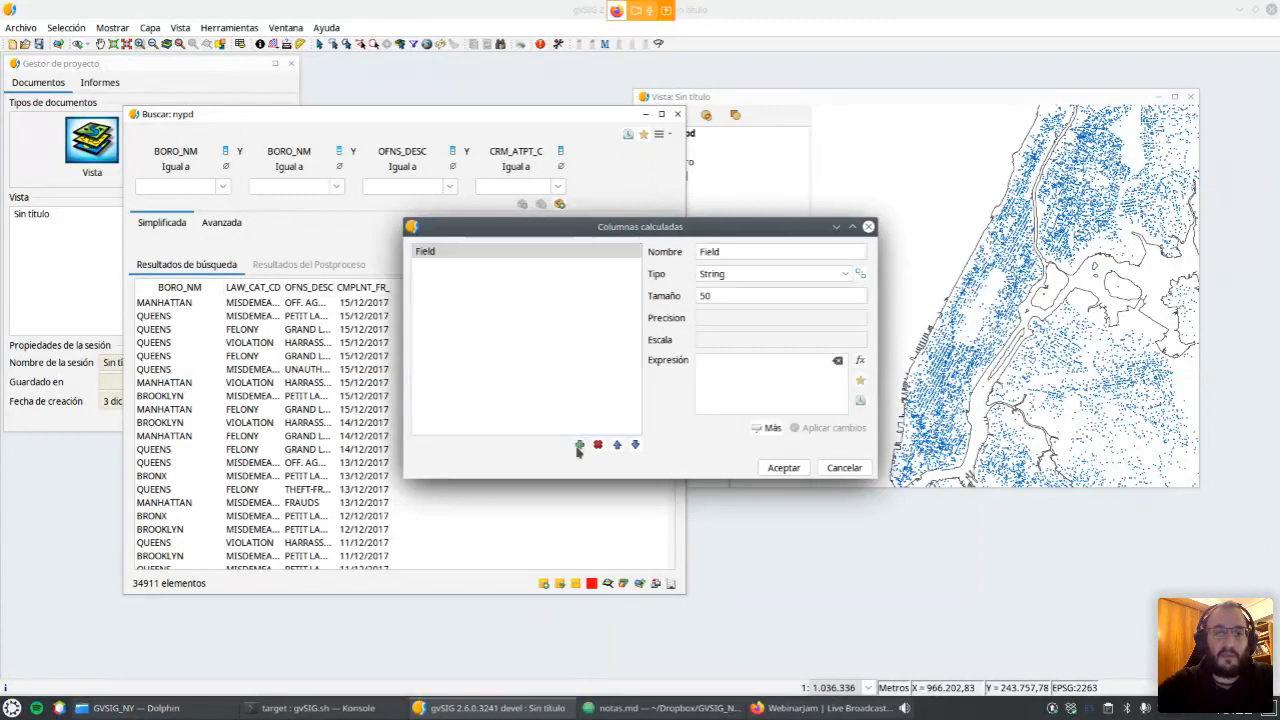
double_click(737, 252)
type("CONTEO")
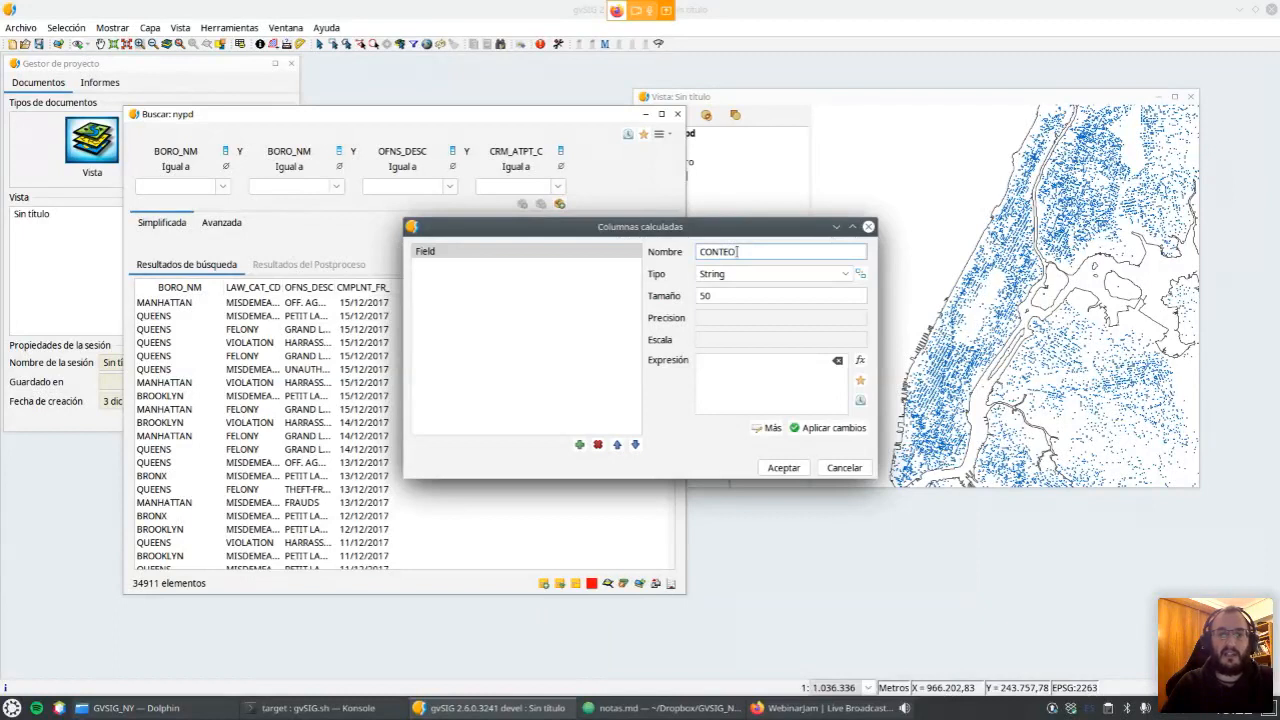
left_click(737, 276)
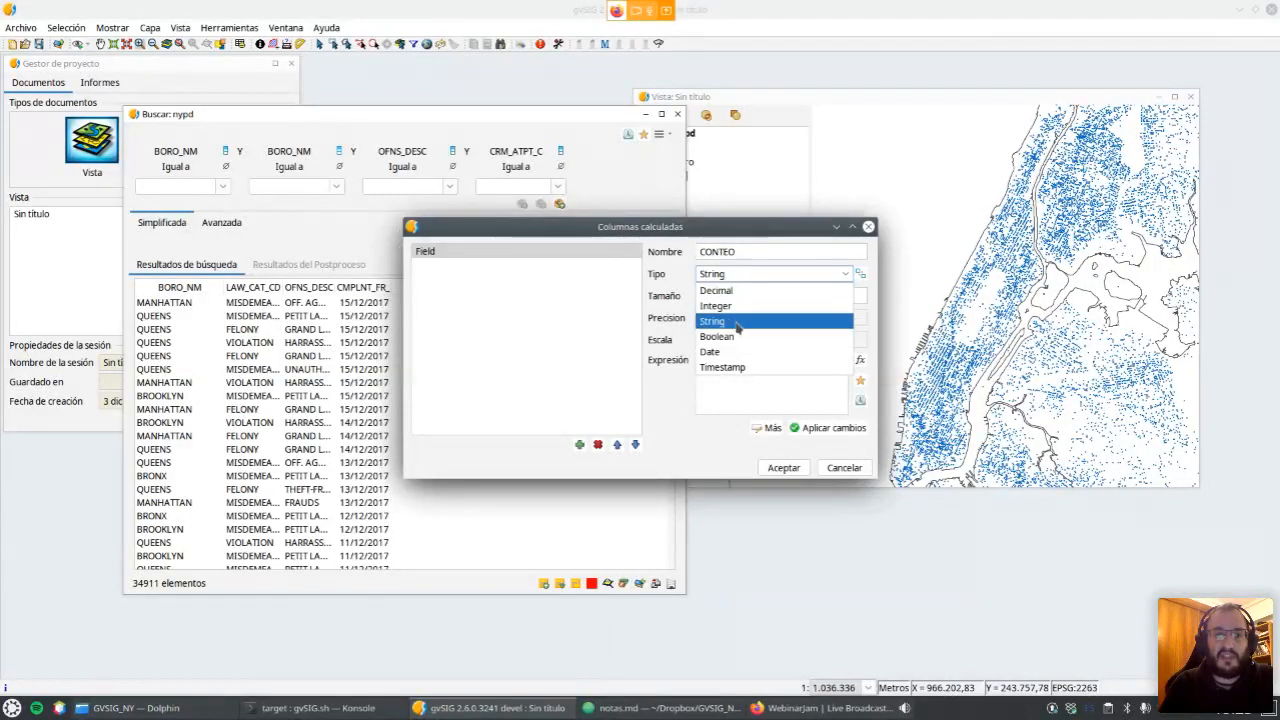
left_click(740, 306)
left_click(740, 376)
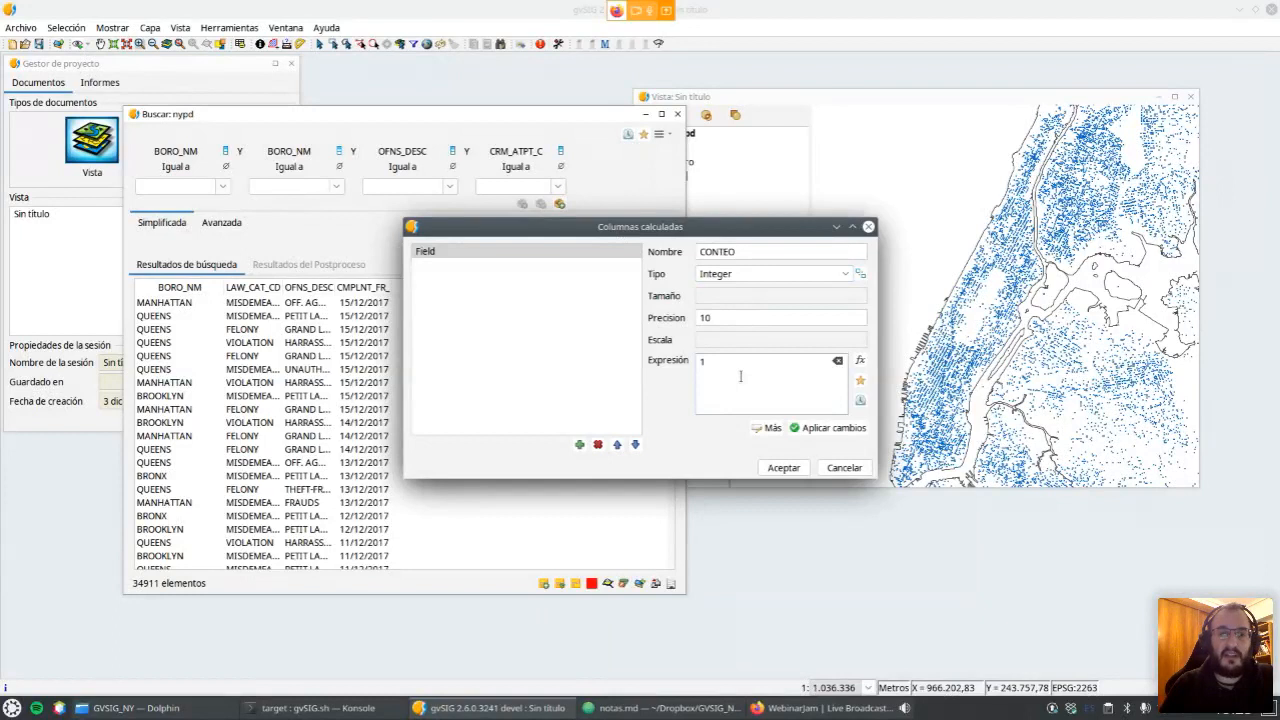
left_click(813, 430)
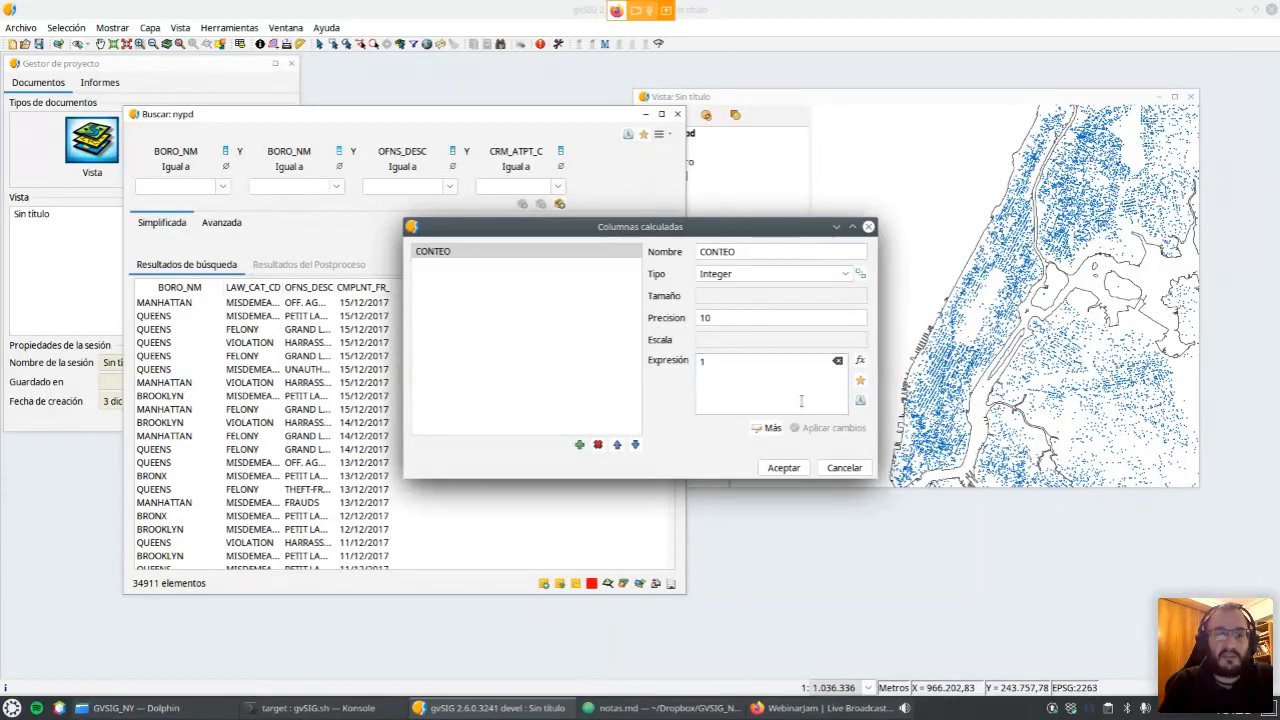
left_click(783, 467)
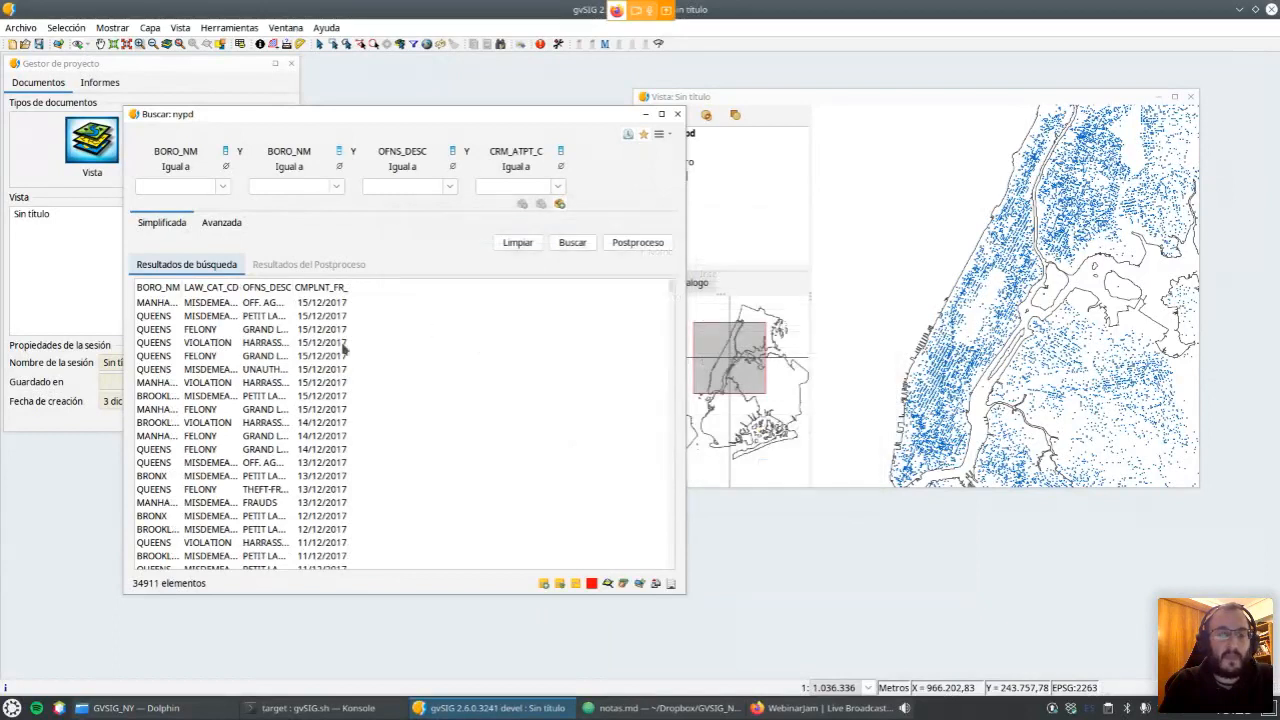
Add CONTEO to the columns shown in the search results and widen the CMPLNT_FR_ column.
left_click(659, 134)
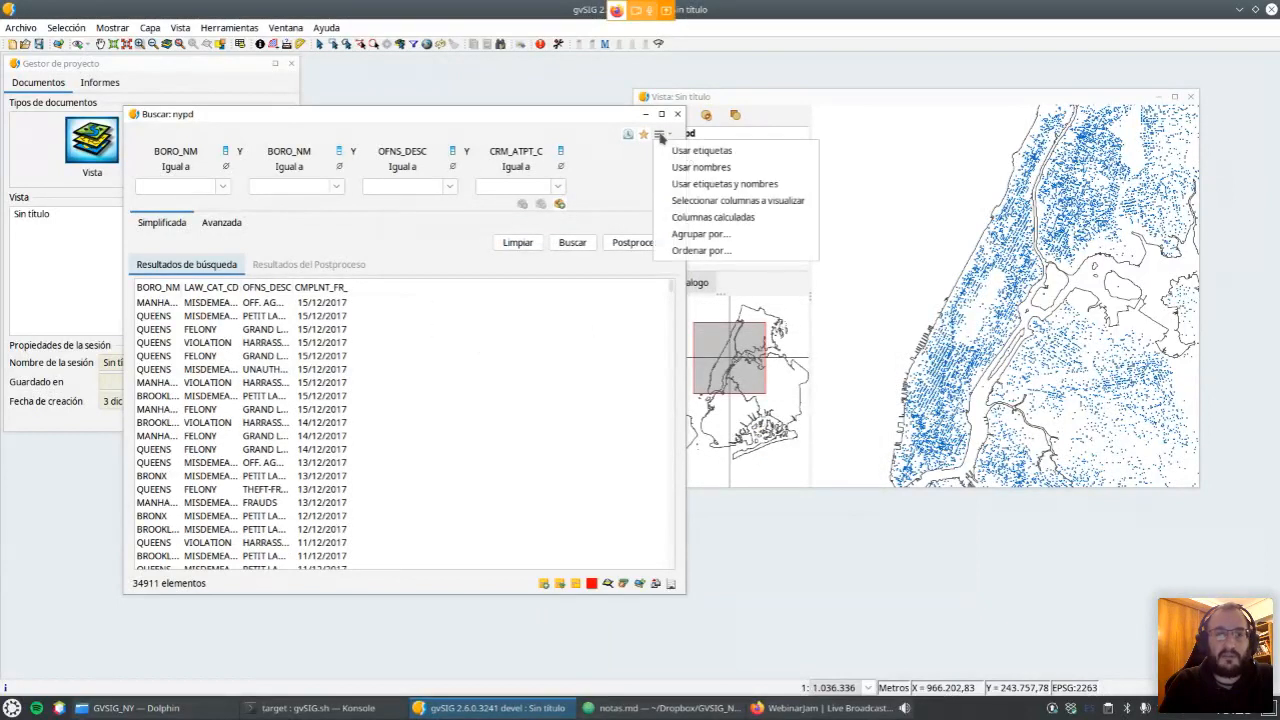
left_click(670, 208)
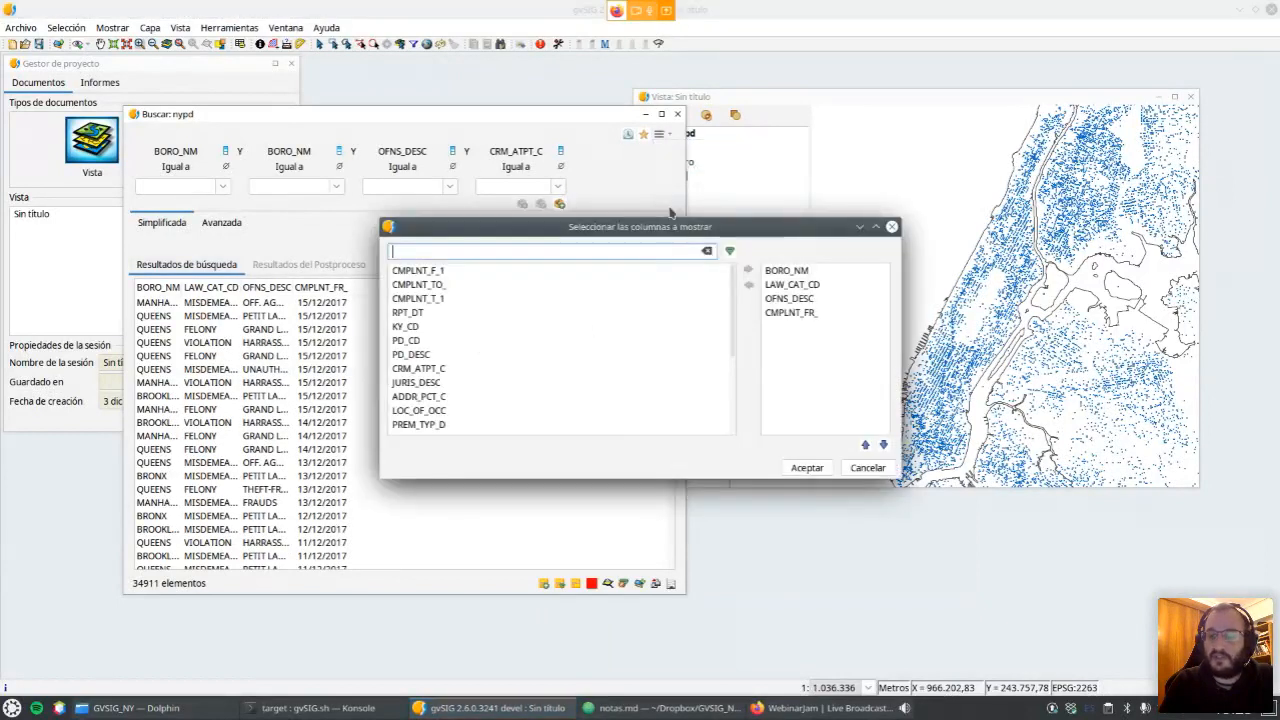
scroll(623, 339, "down", 5)
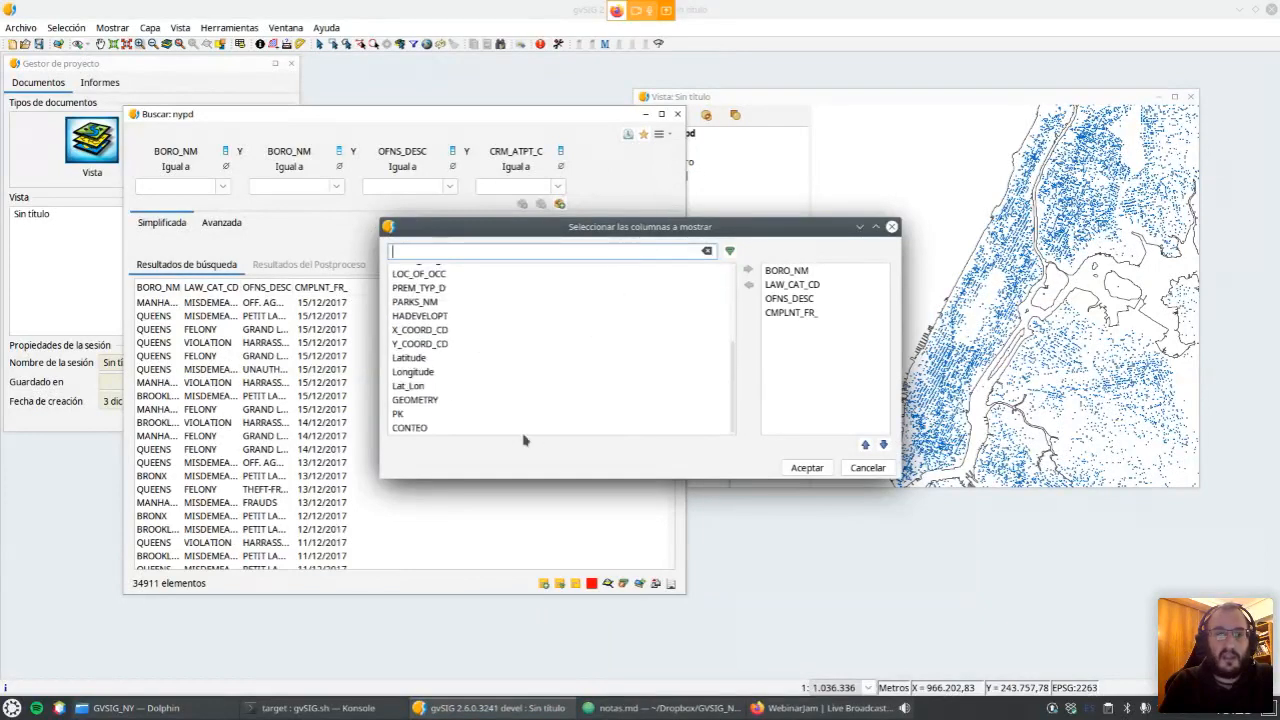
left_click(447, 430)
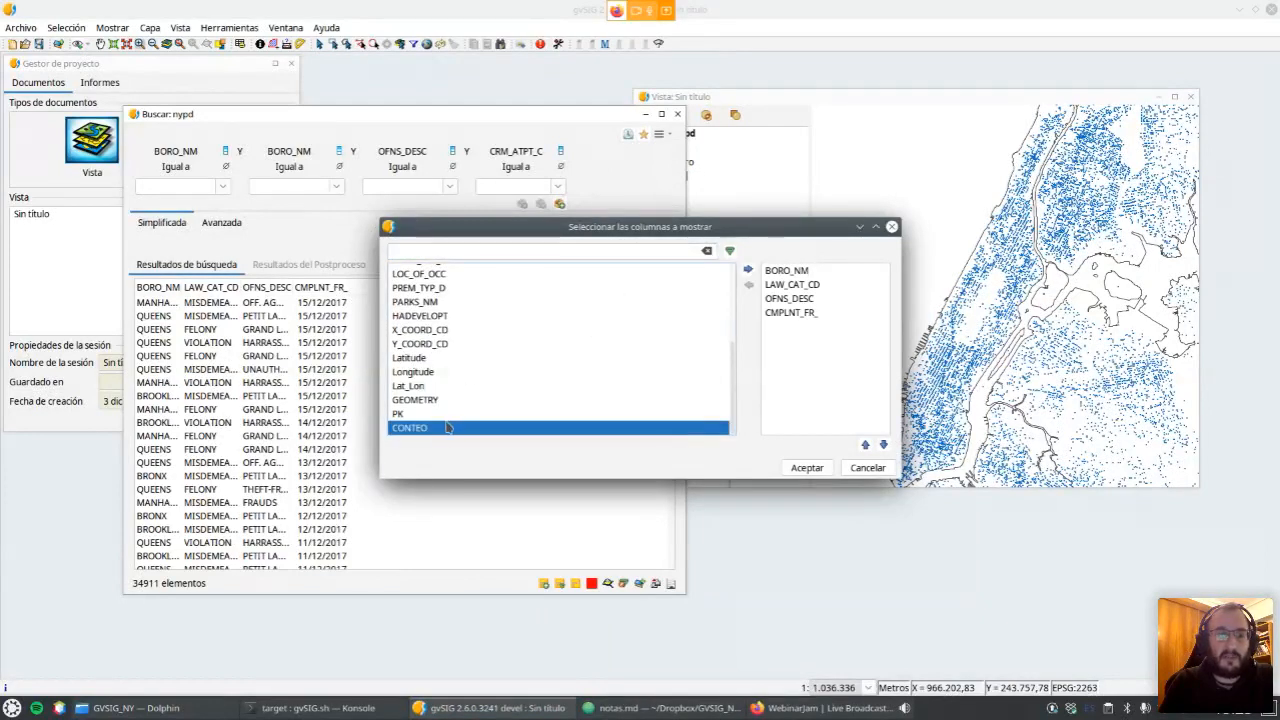
left_click(747, 271)
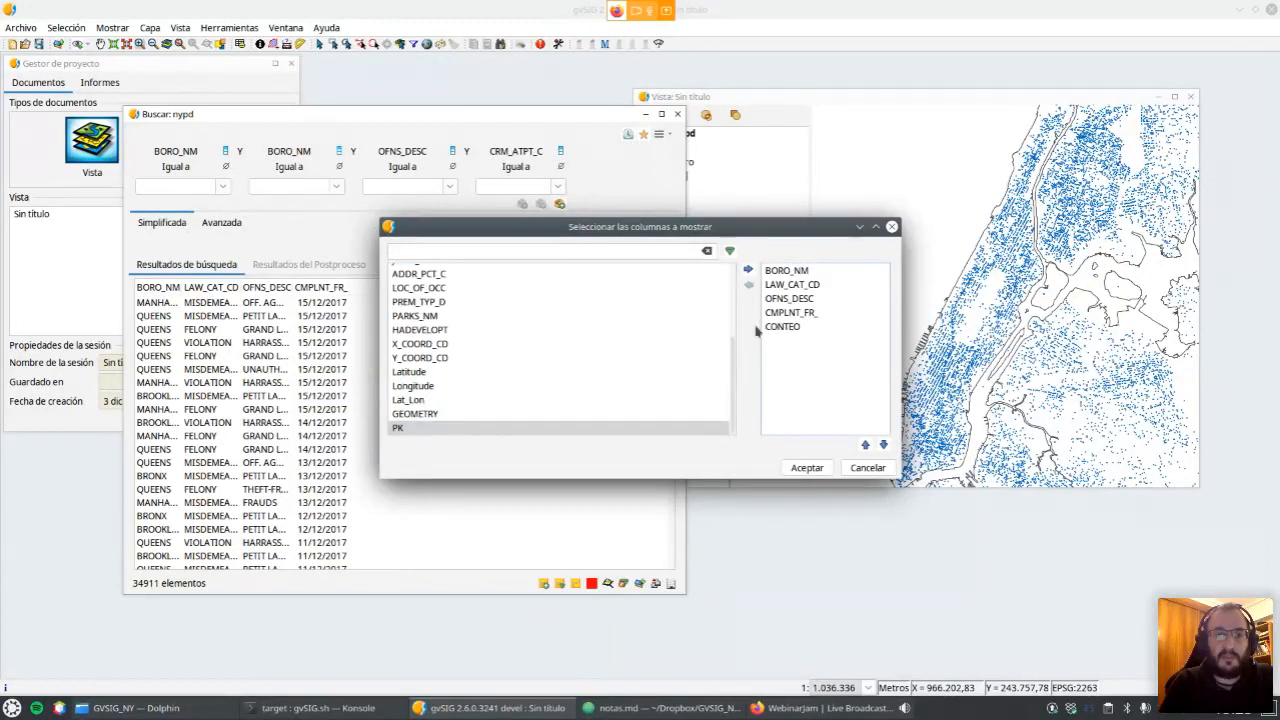
left_click(807, 468)
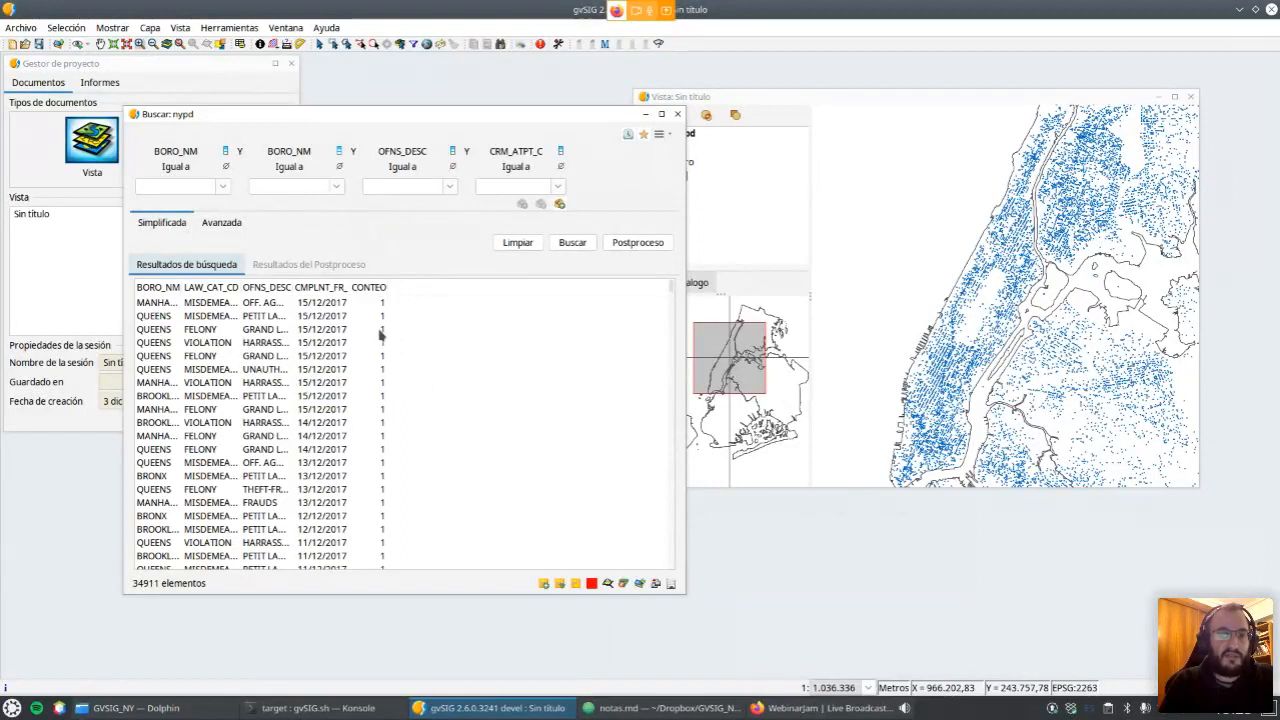
scroll(378, 338, "down", 8)
scroll(379, 342, "up", 8)
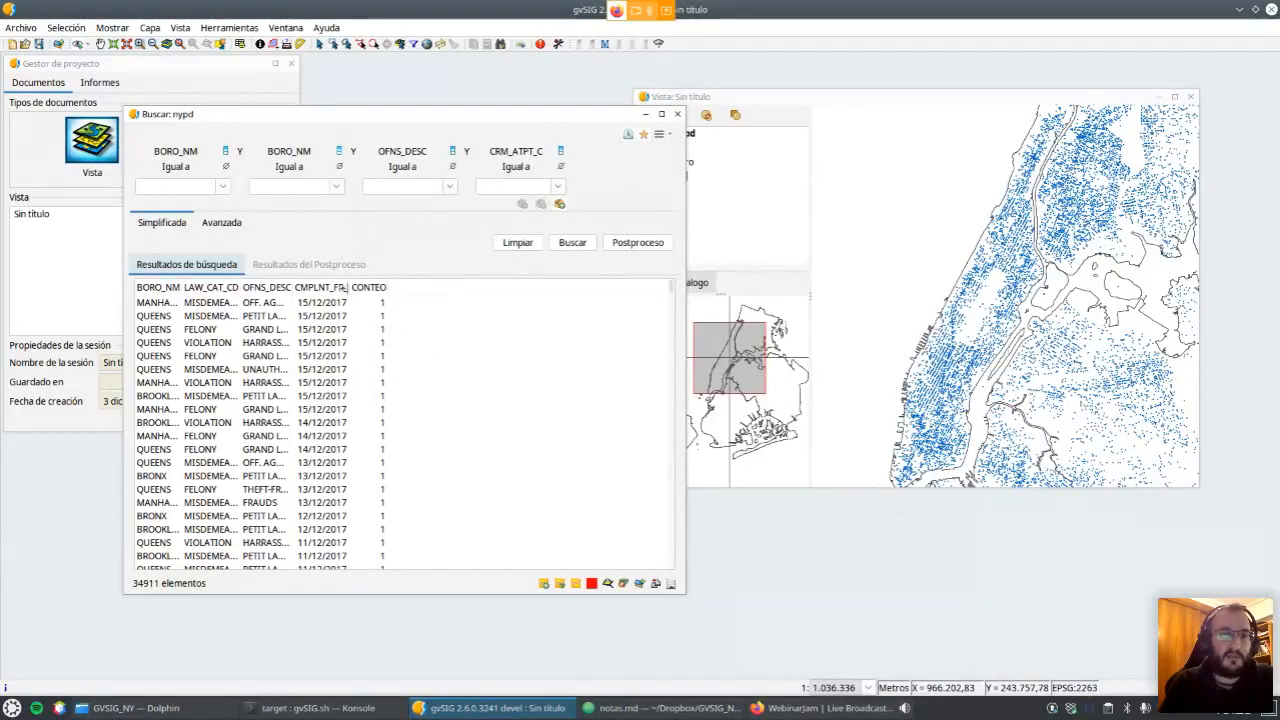
left_click_drag(345, 288, 367, 288)
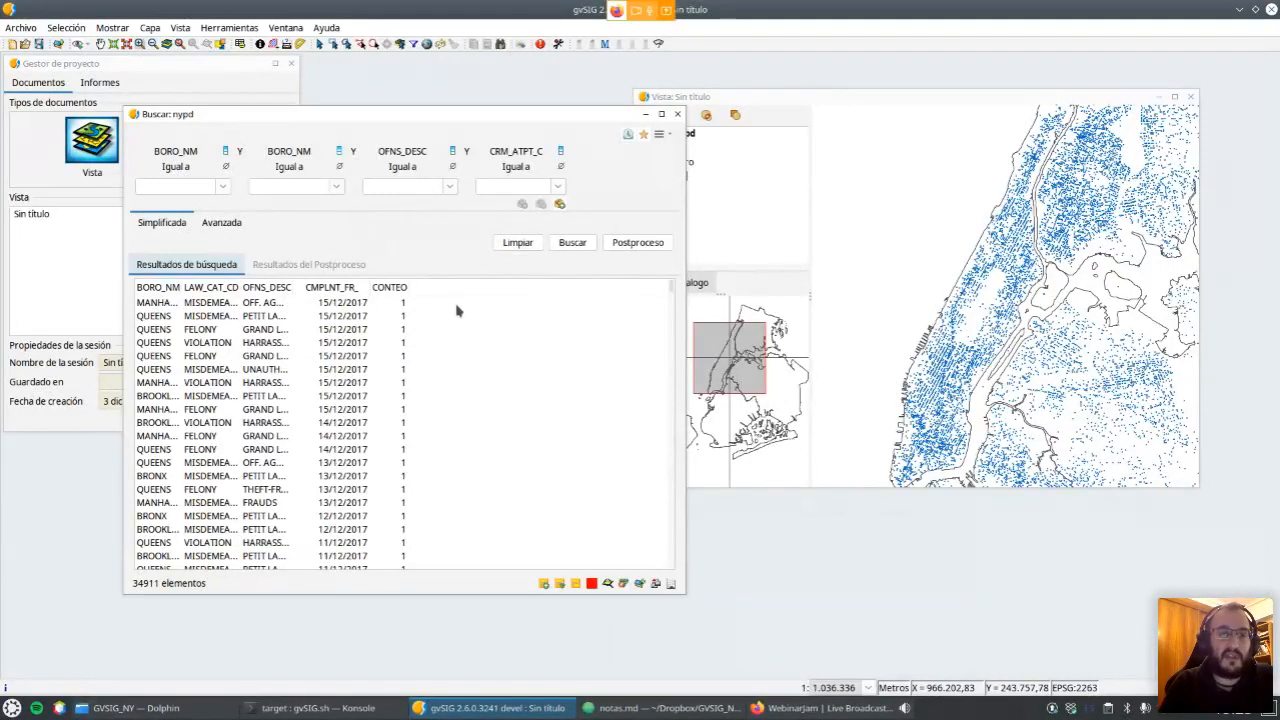
Create a second calculated column named AÑO with the Integer type.
left_click(663, 138)
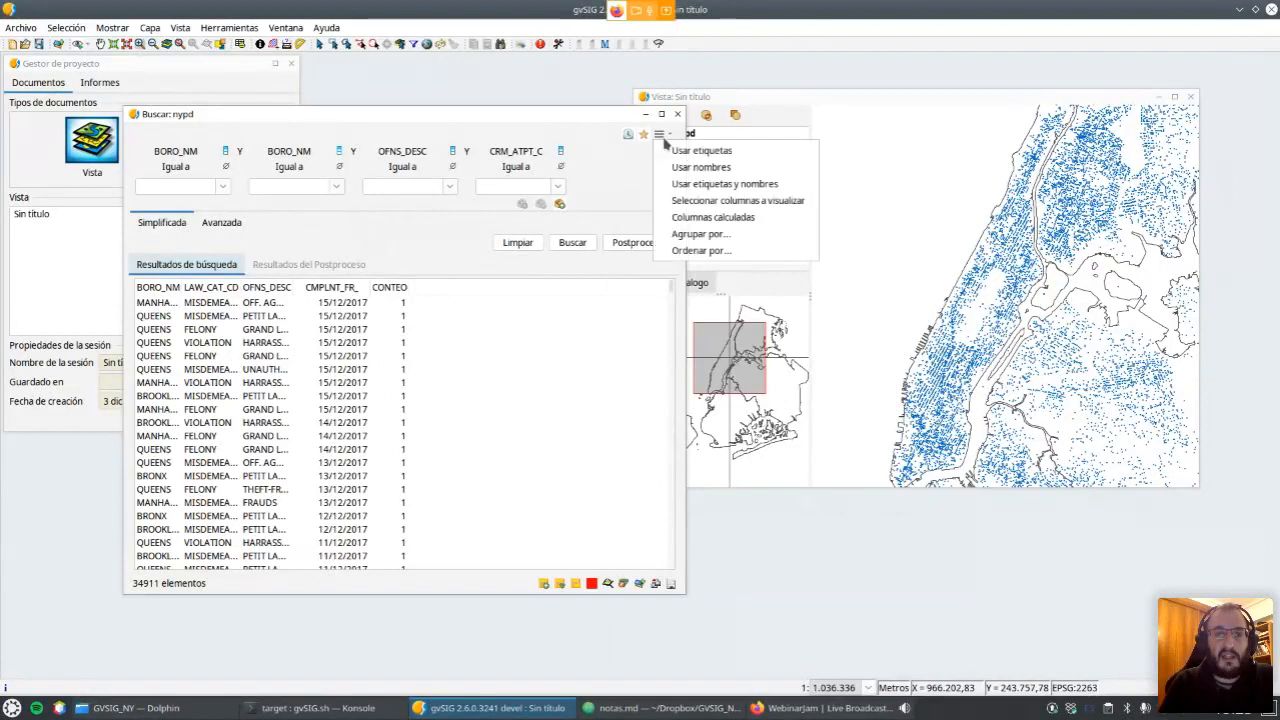
left_click(677, 218)
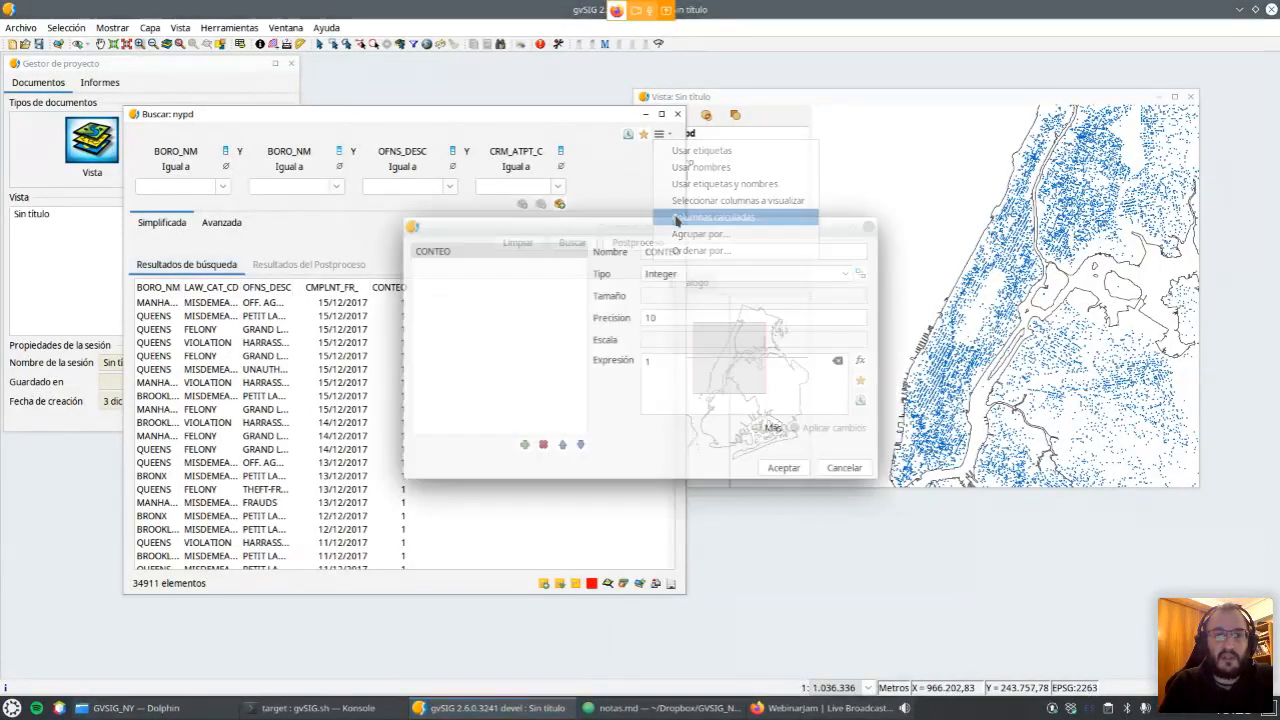
left_click(525, 445)
double_click(676, 255)
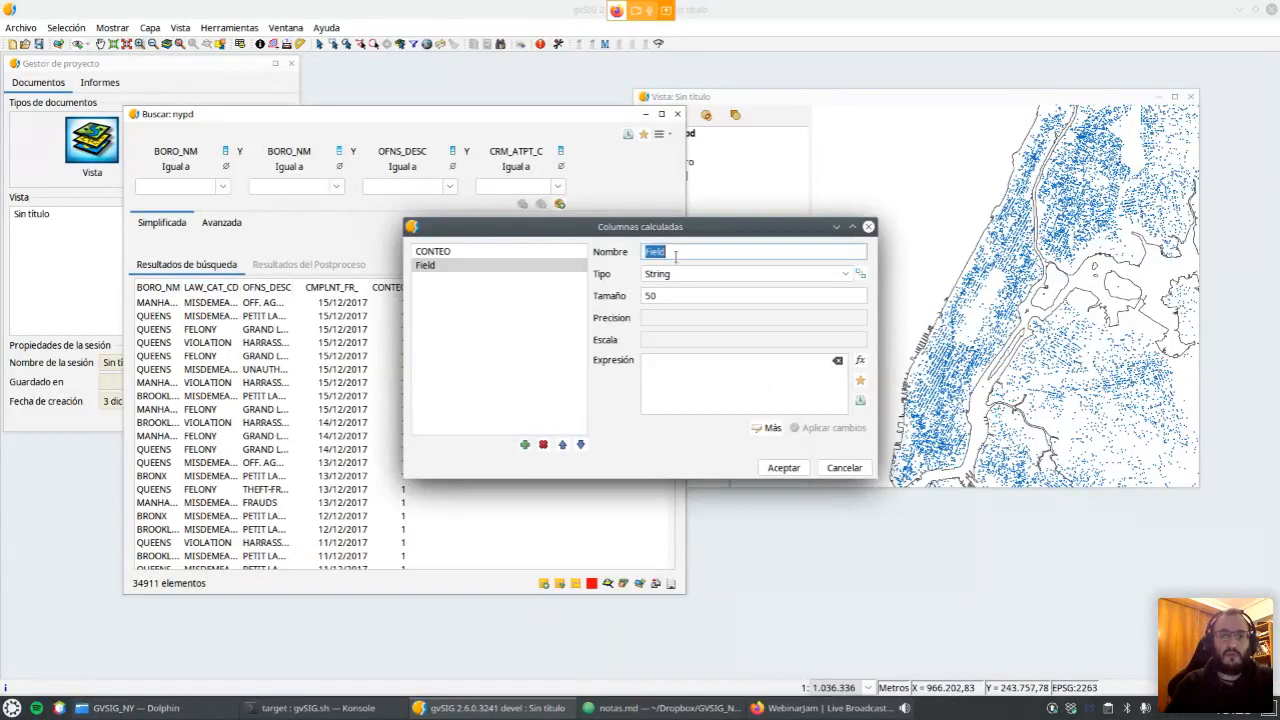
type("AÑO")
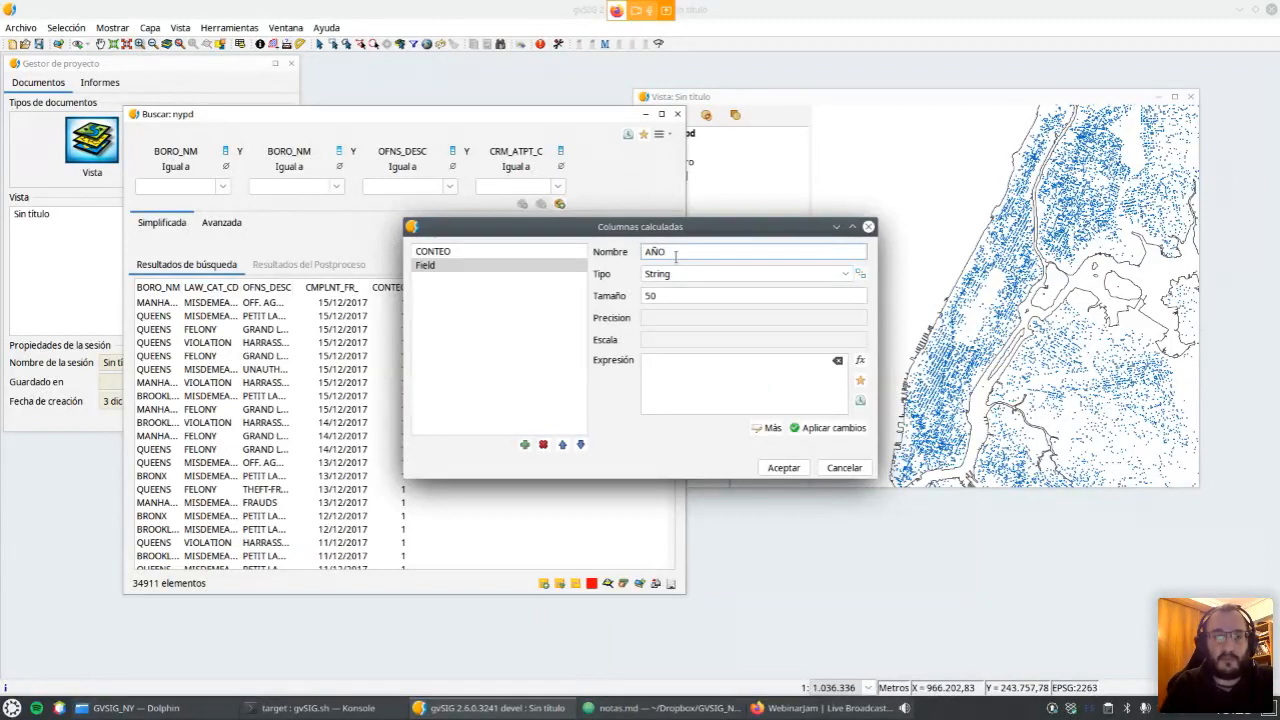
left_click(672, 275)
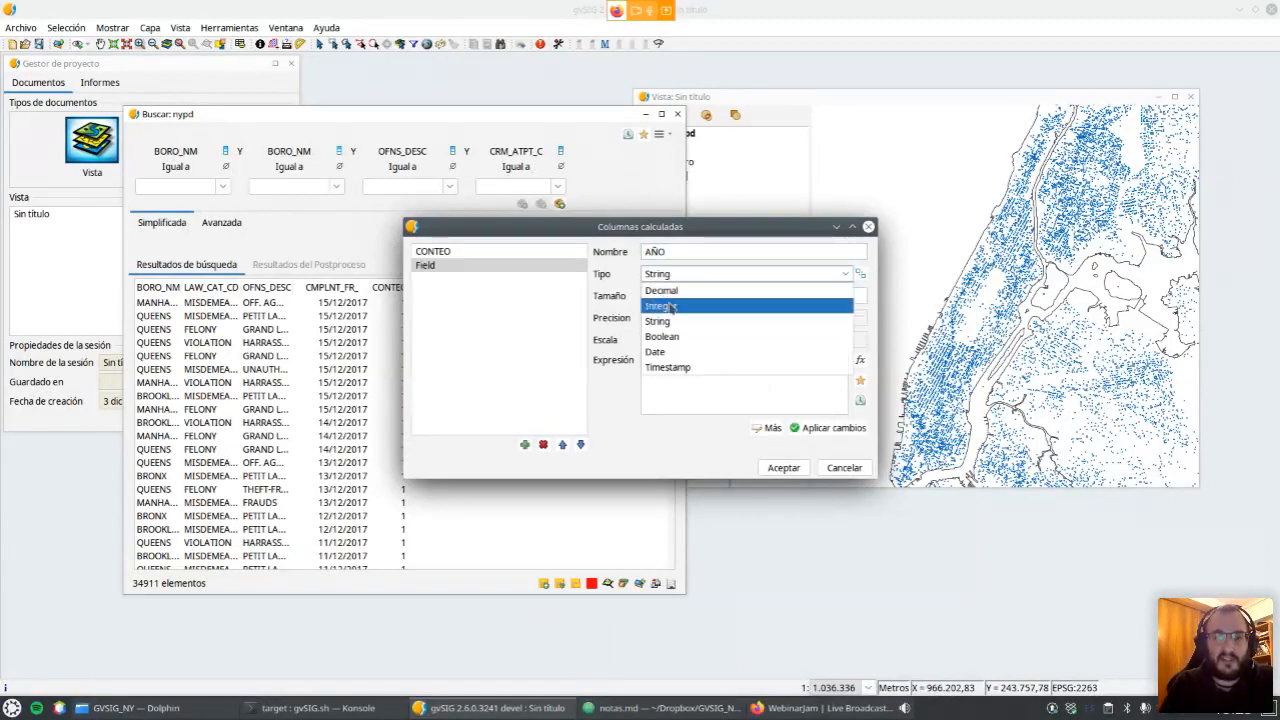
left_click(671, 306)
Give the AÑO column the expression EXTRACT(YEAR FROM CMPLNT_FR_), inserting the nypd date field with the expression builder, and save the calculated columns.
left_click(705, 371)
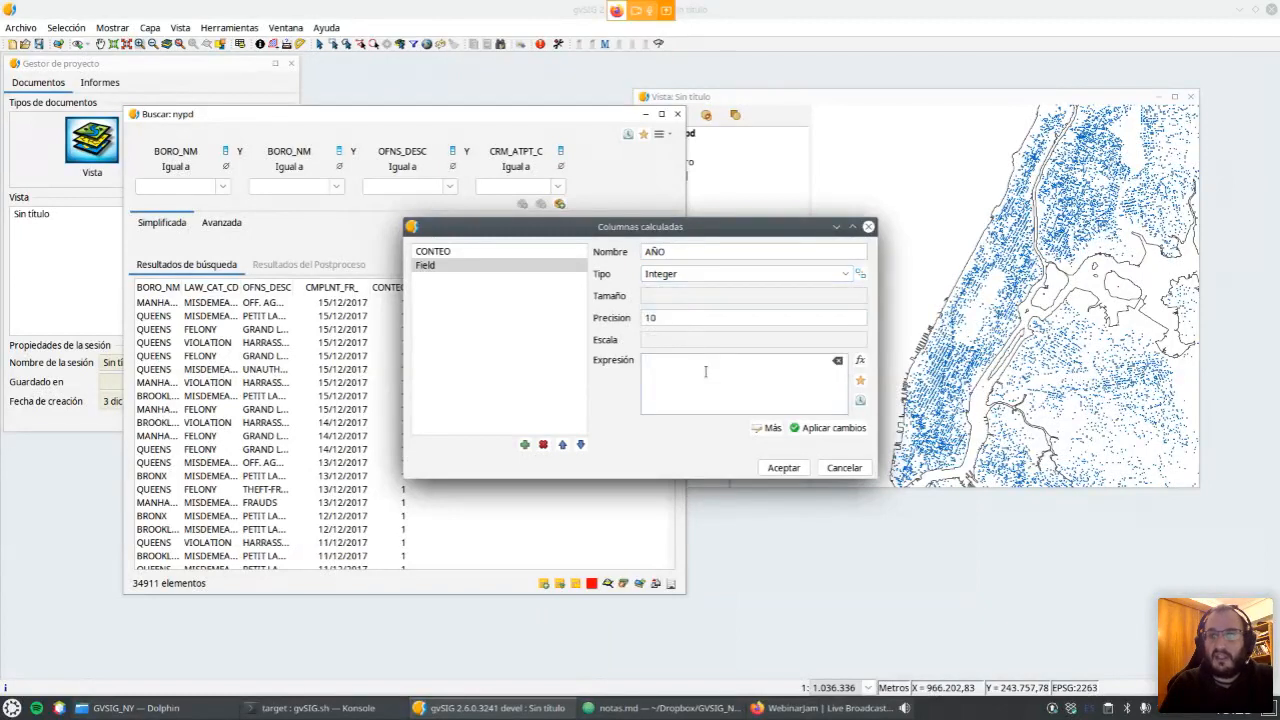
type("EXTRACT(")
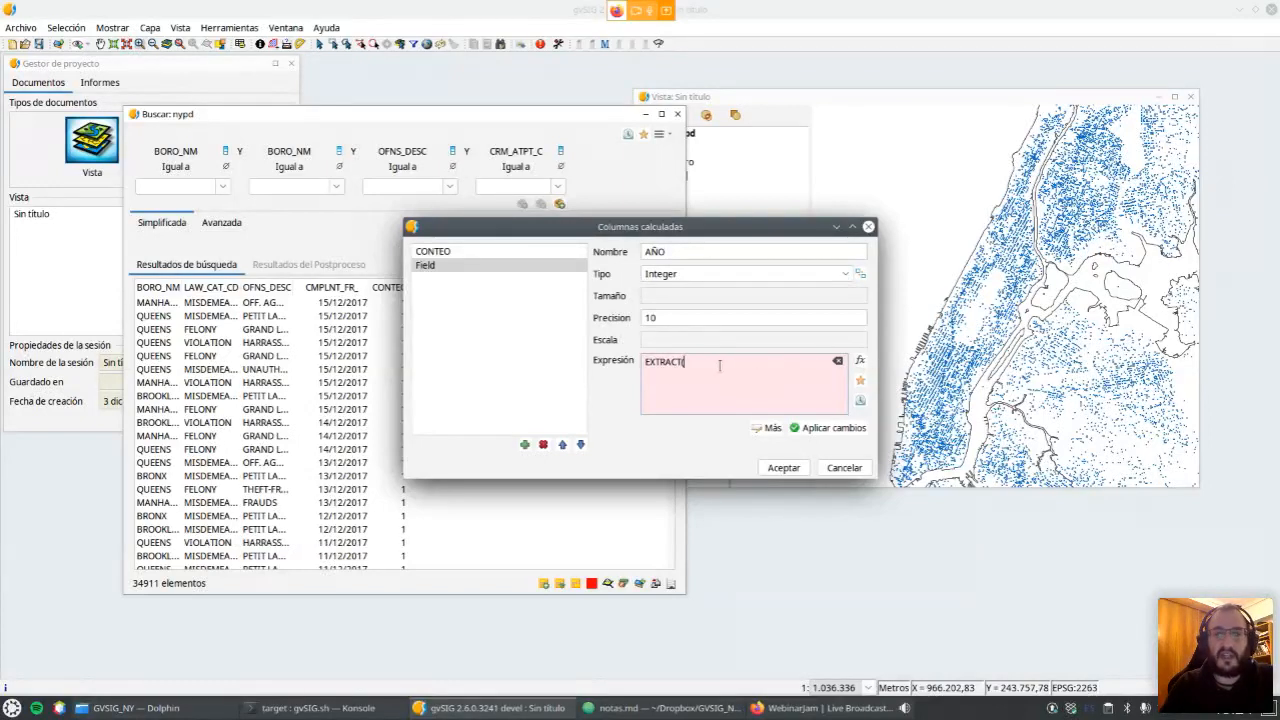
type("YEAR")
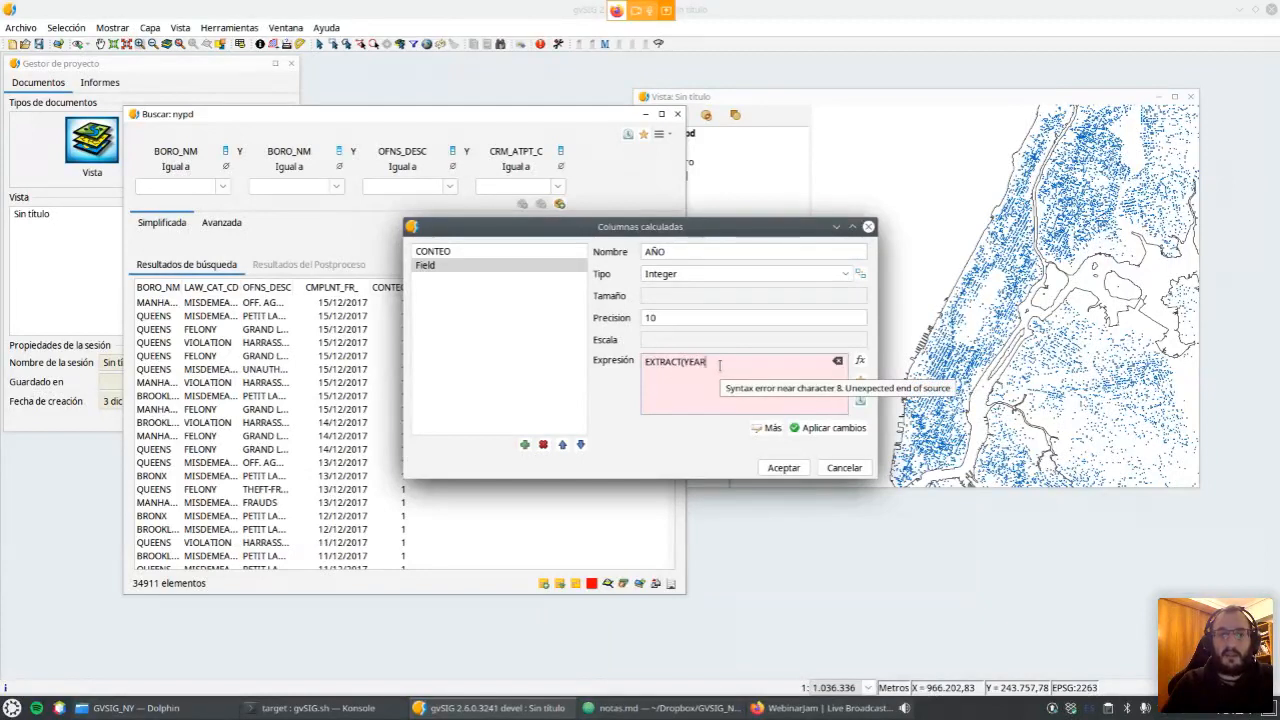
type(" FROM")
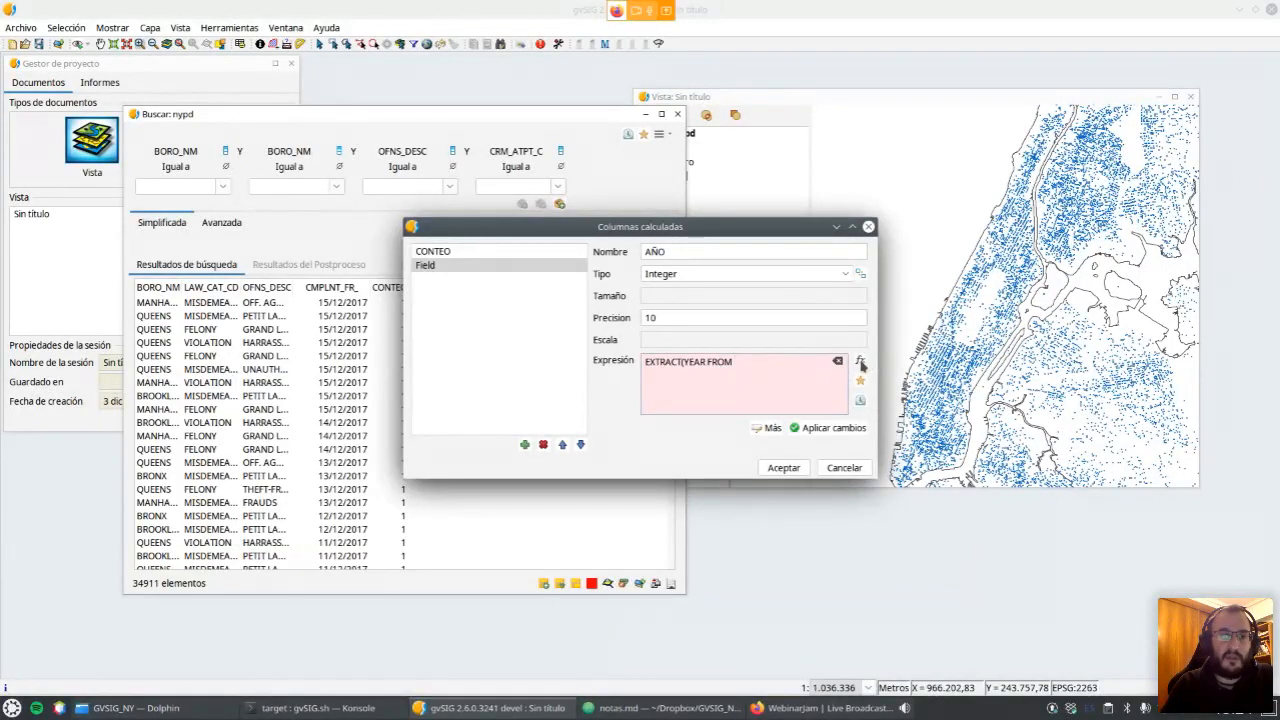
left_click(860, 363)
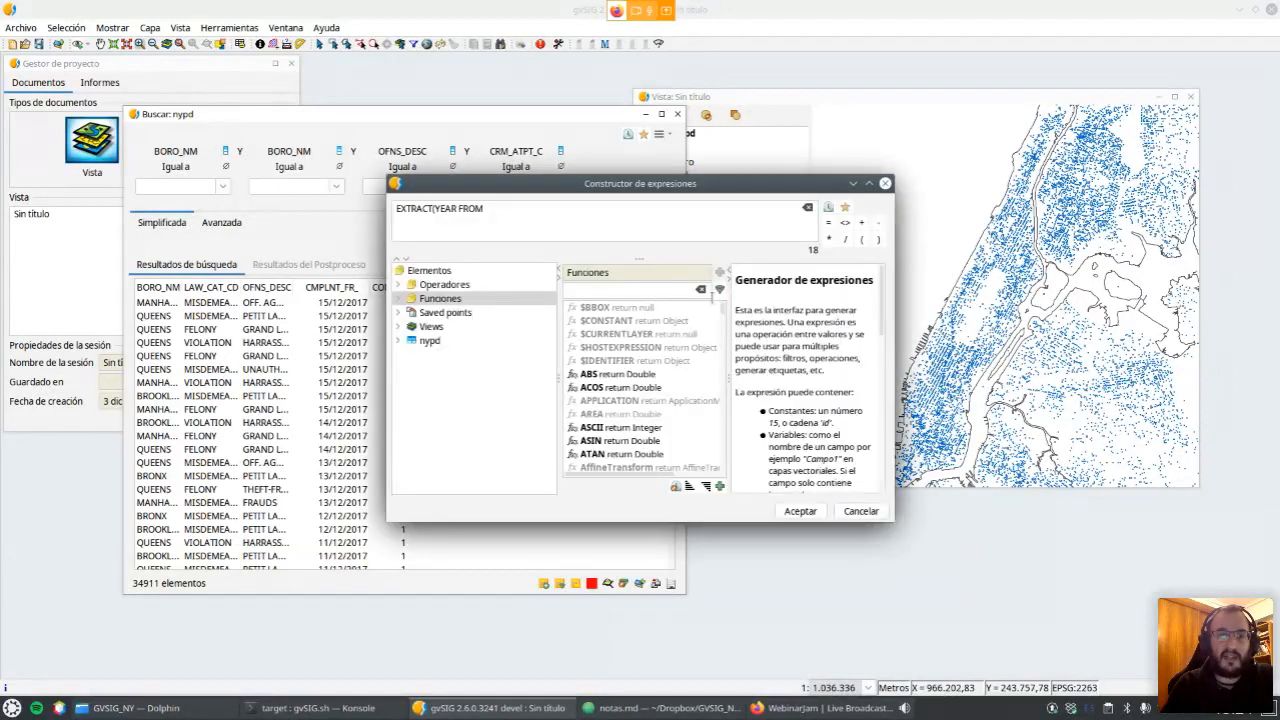
left_click(446, 341)
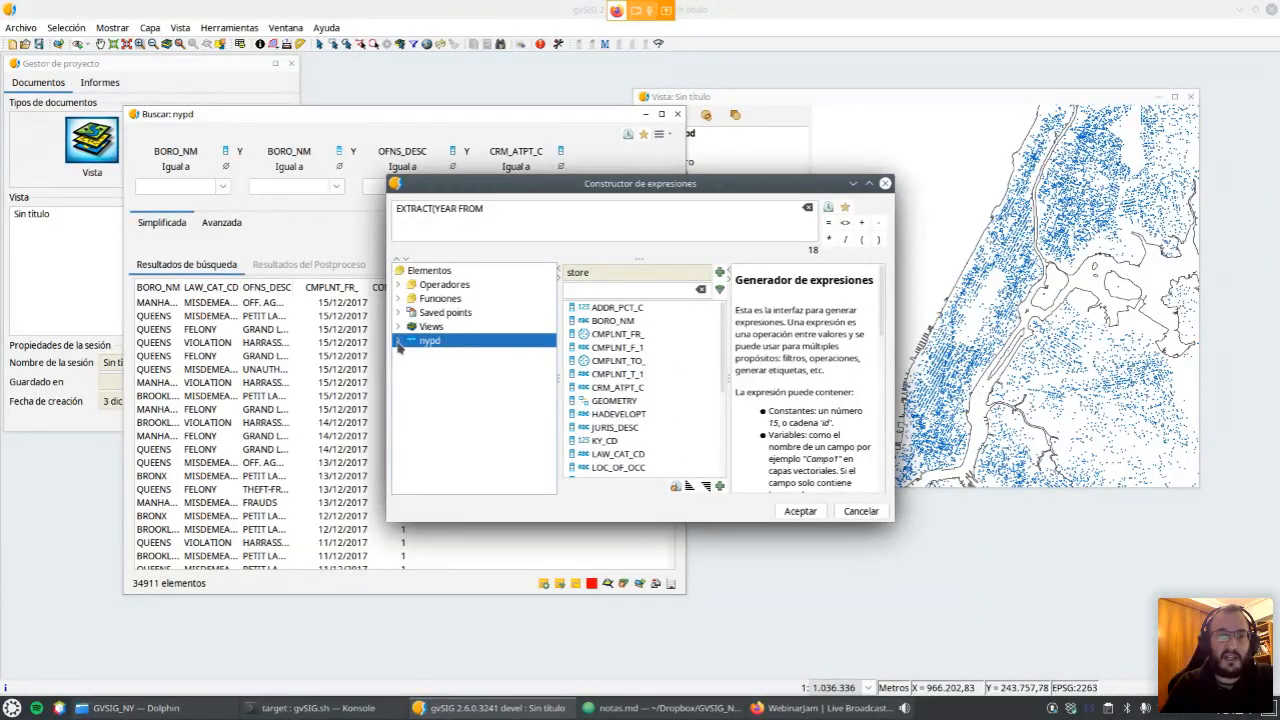
left_click(398, 342)
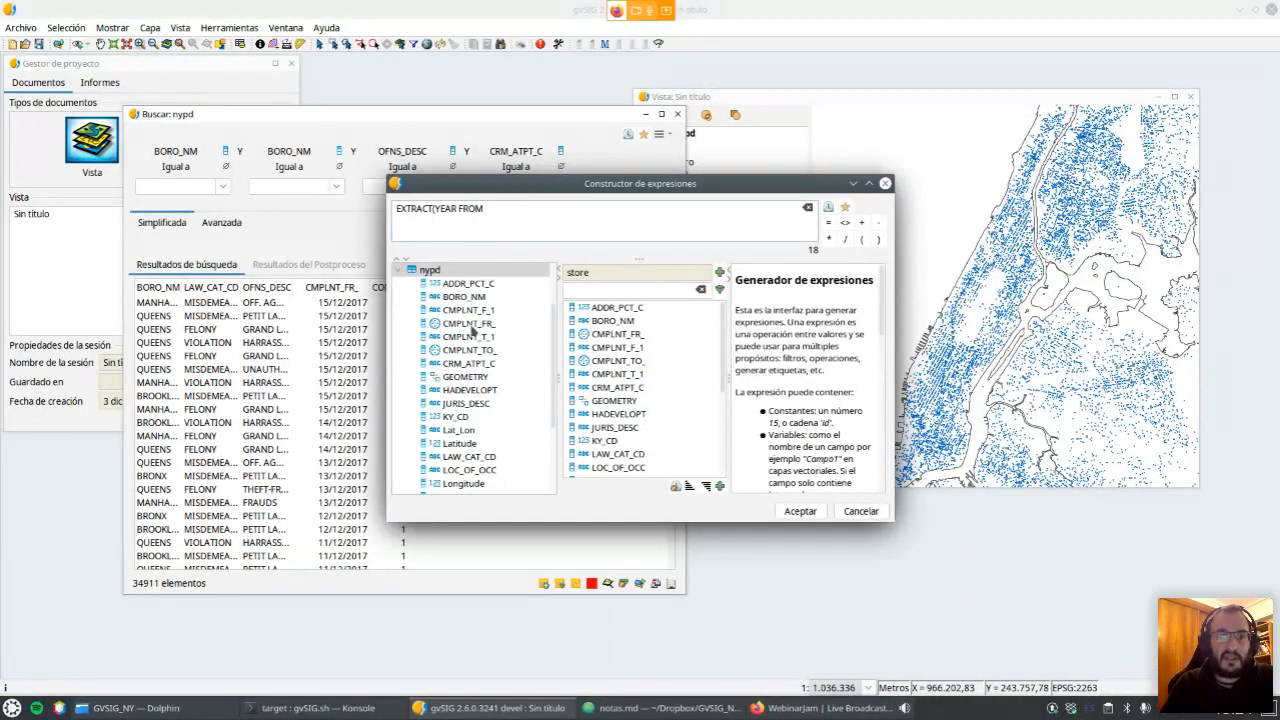
double_click(468, 323)
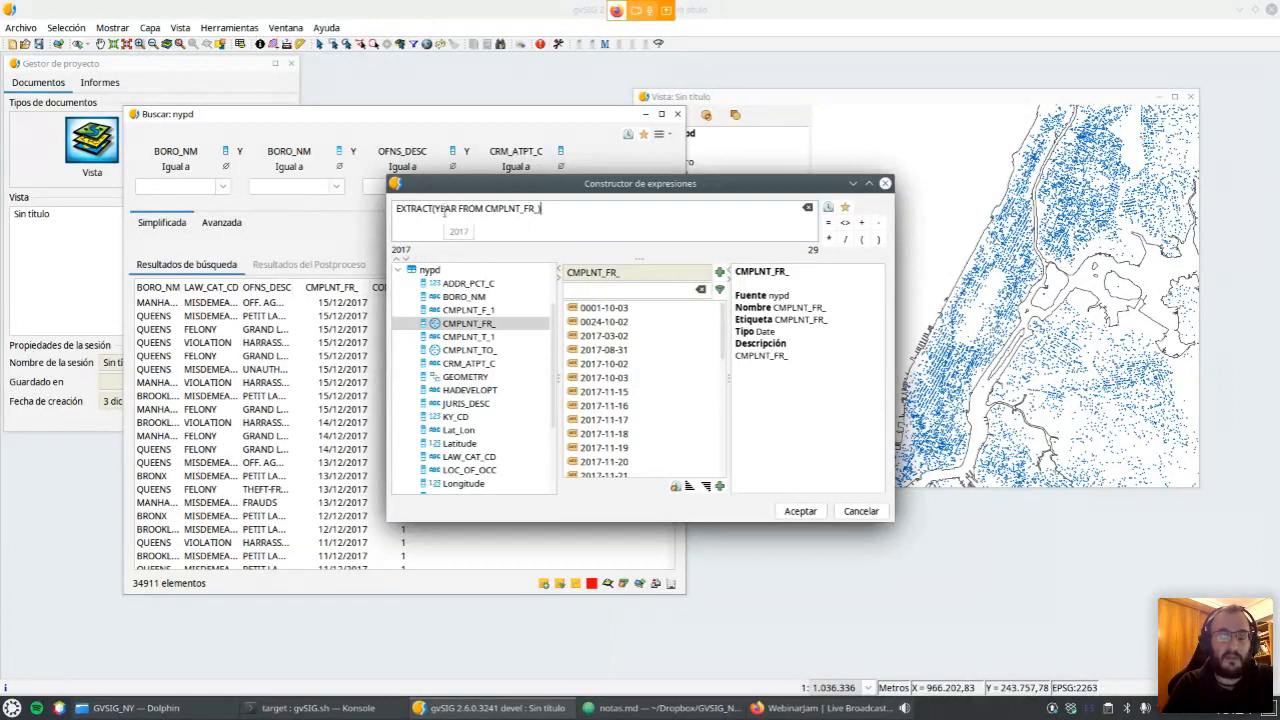
left_click(799, 512)
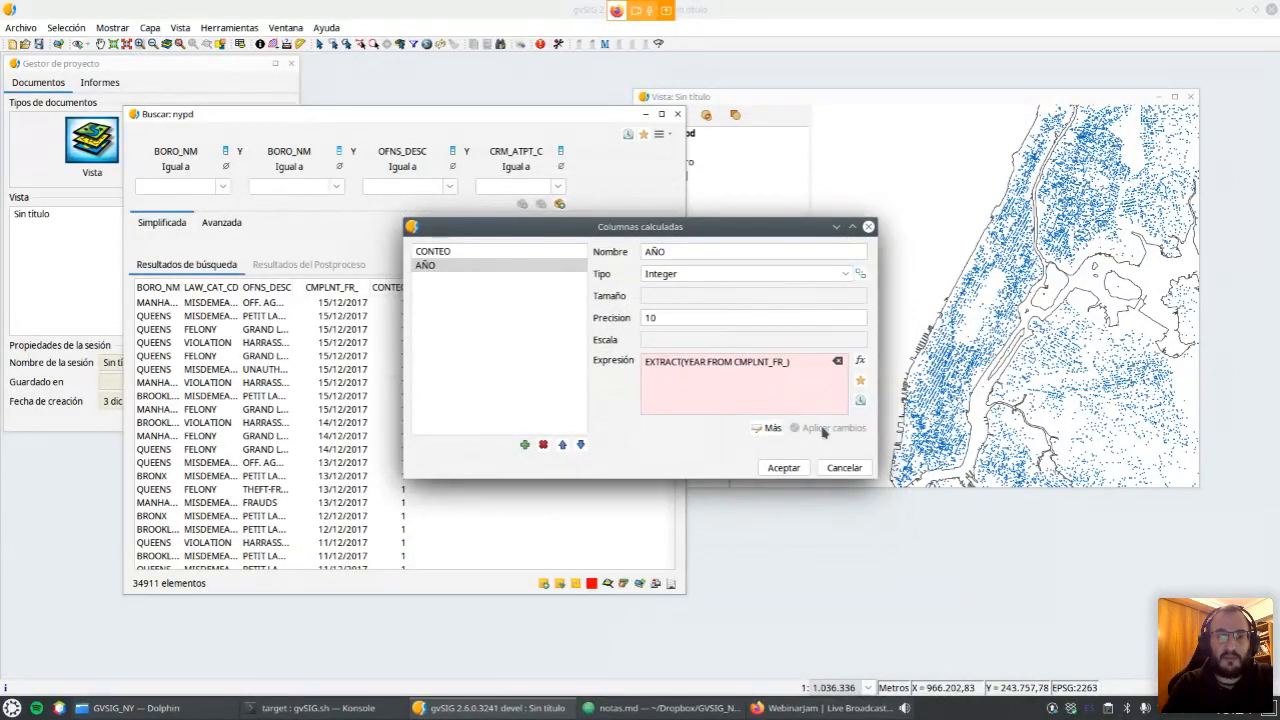
left_click(781, 467)
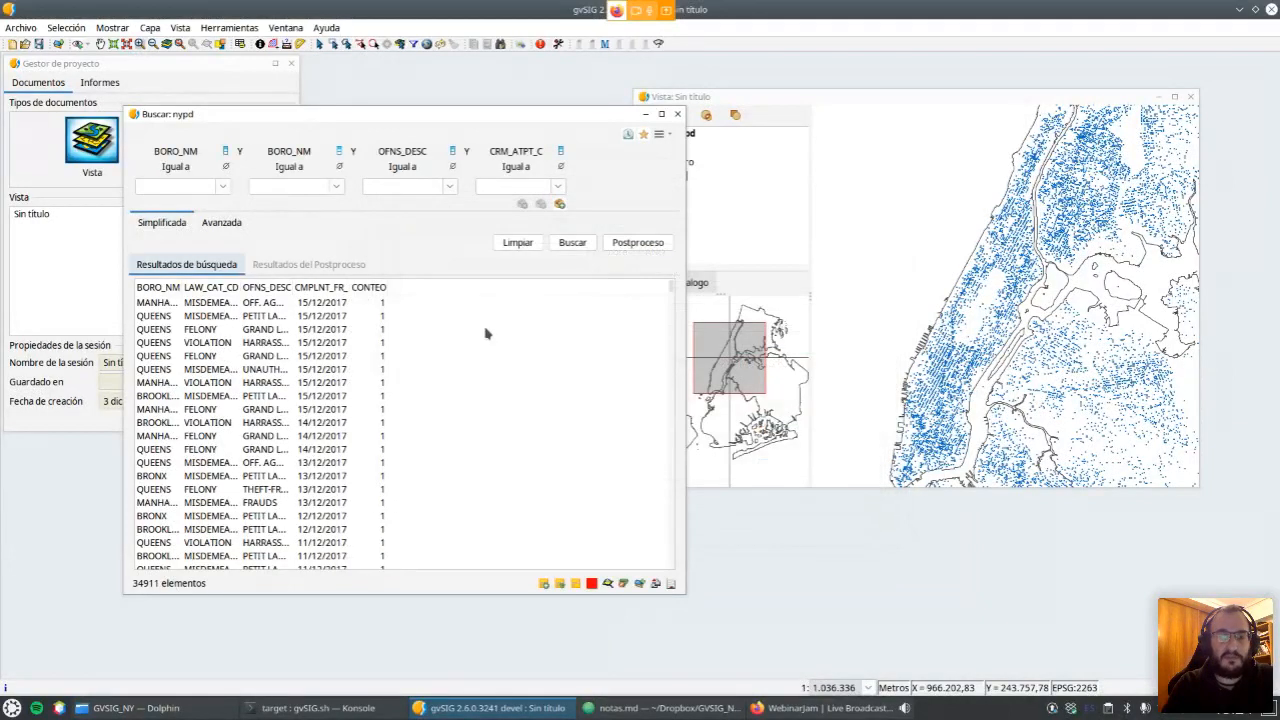
Add AÑO to the columns shown in the search results after CONTEO.
left_click(666, 136)
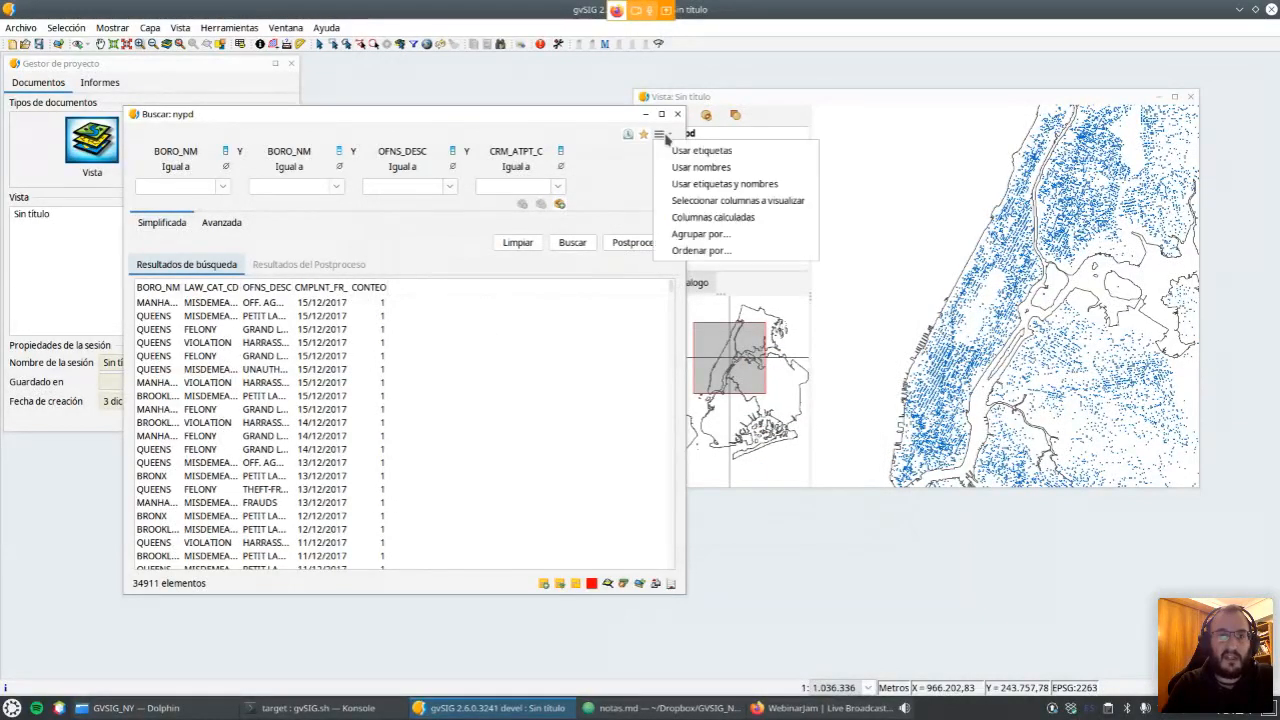
left_click(682, 204)
scroll(565, 330, "down", 5)
left_click(451, 428)
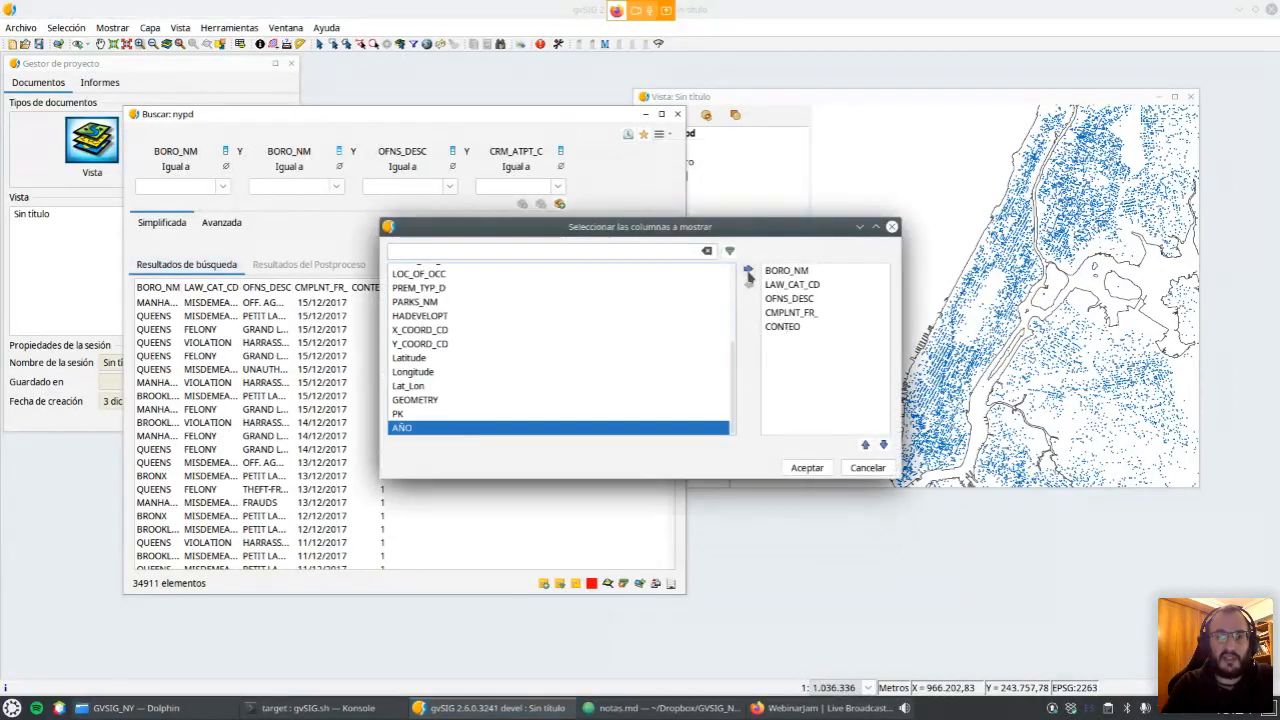
left_click(748, 270)
left_click(807, 467)
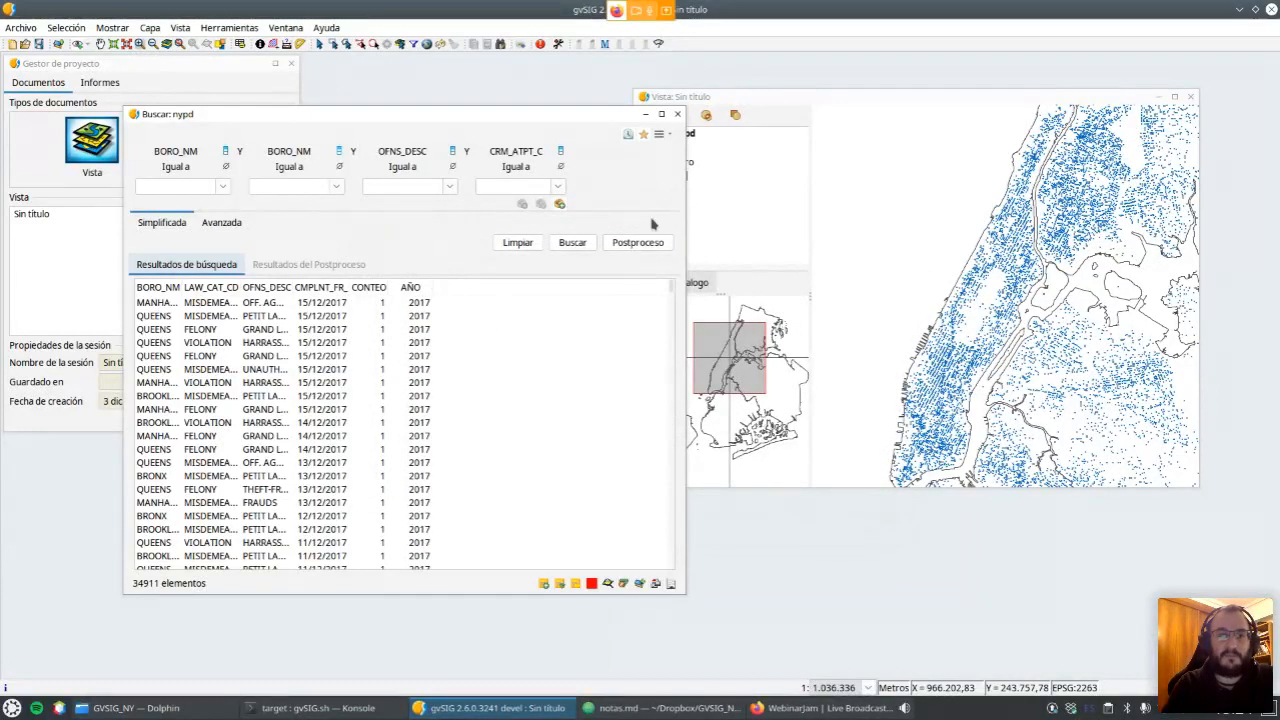
Open the calculated columns of the nypd search and copy the expression of the AÑO column.
left_click(662, 134)
left_click(693, 219)
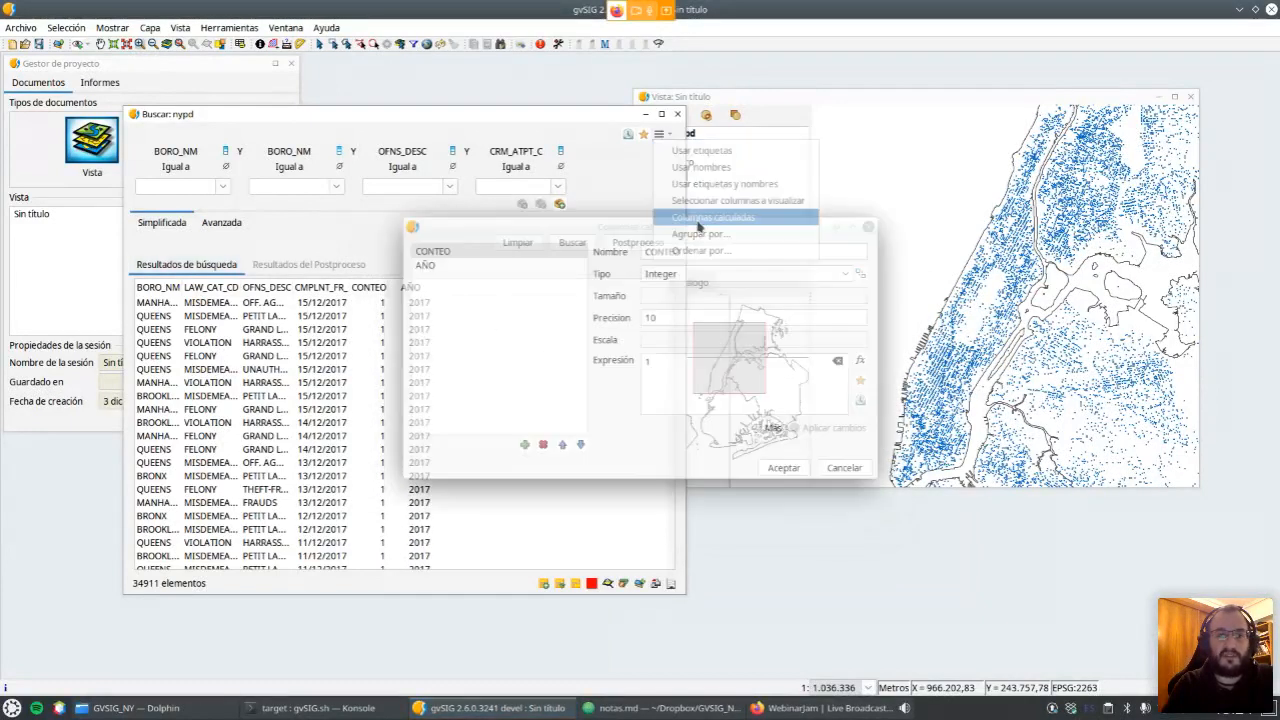
left_click(444, 266)
left_click(687, 363)
triple_click(687, 363)
key("ctrl+c")
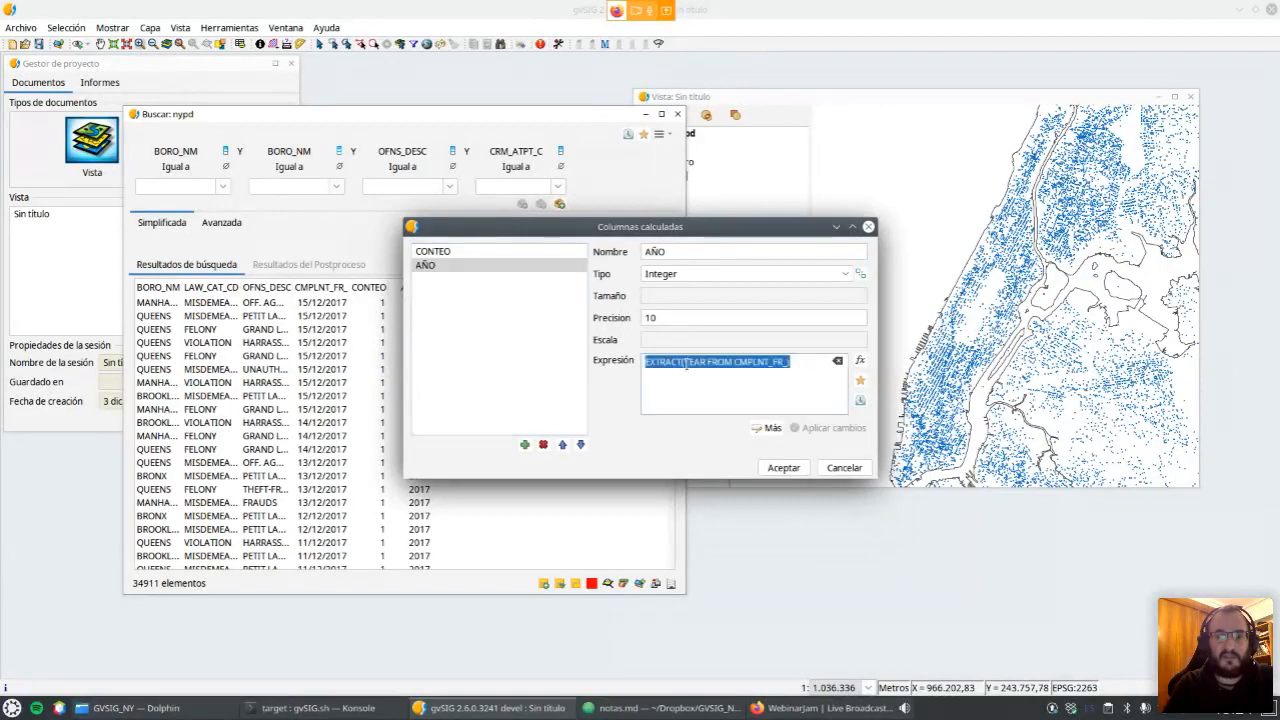
Create a third calculated column named MES with the Integer type.
left_click(524, 445)
left_click(691, 251)
double_click(691, 251)
type("MES")
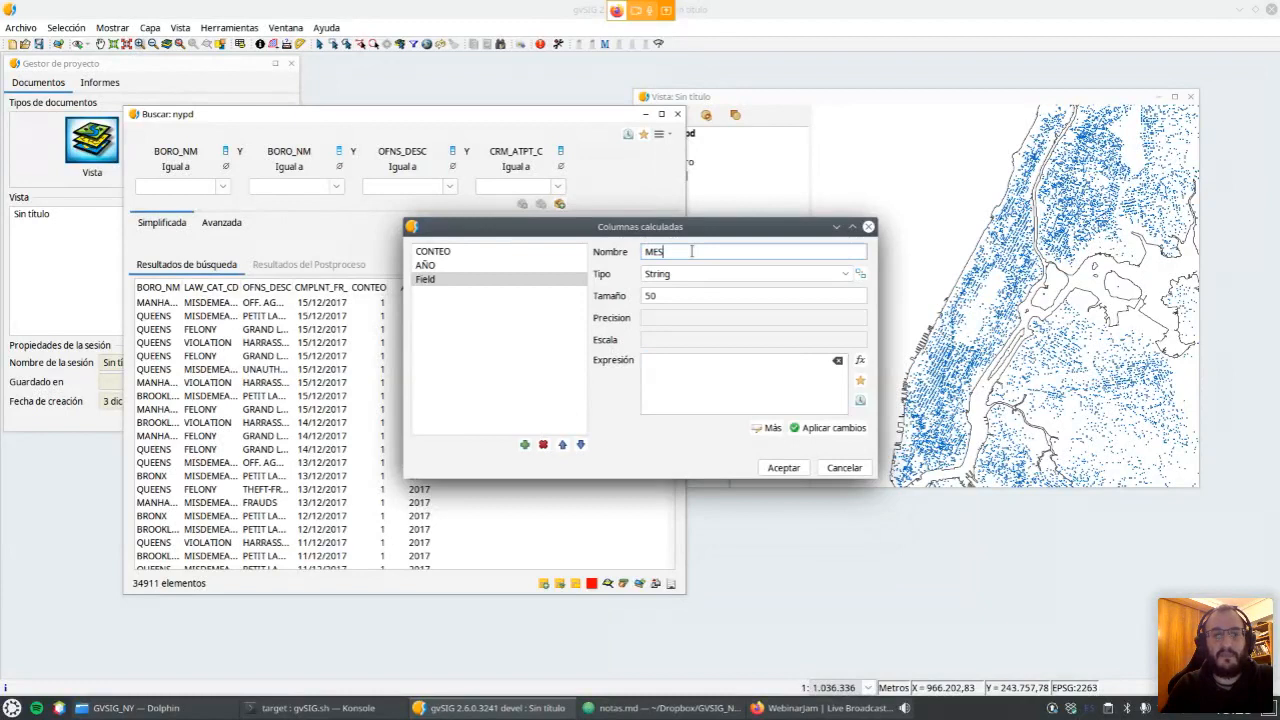
left_click(668, 273)
left_click(676, 305)
left_click(671, 360)
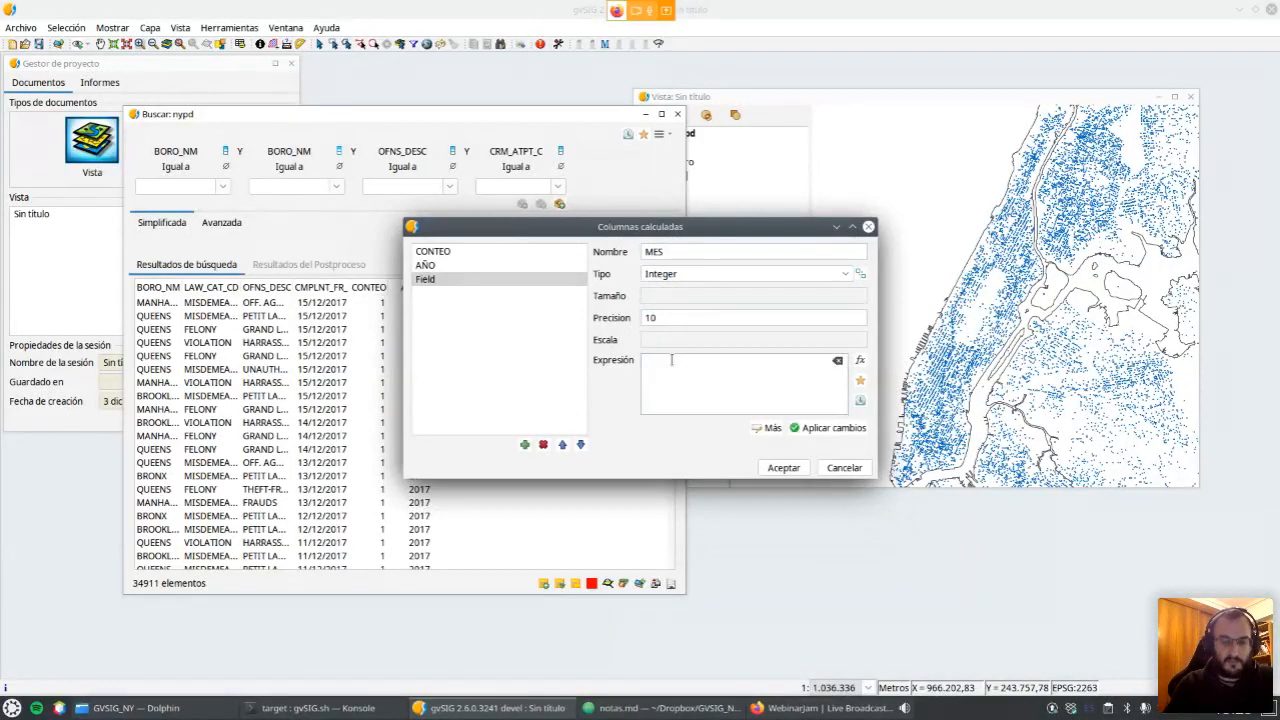
Paste the copied expression into MES, change it to EXTRACT(MONTH FROM CMPLNT_FR_), and save the calculated columns.
key("ctrl+v")
left_click(707, 364)
key("BackSpace")
key("BackSpace")
key("BackSpace")
key("BackSpace")
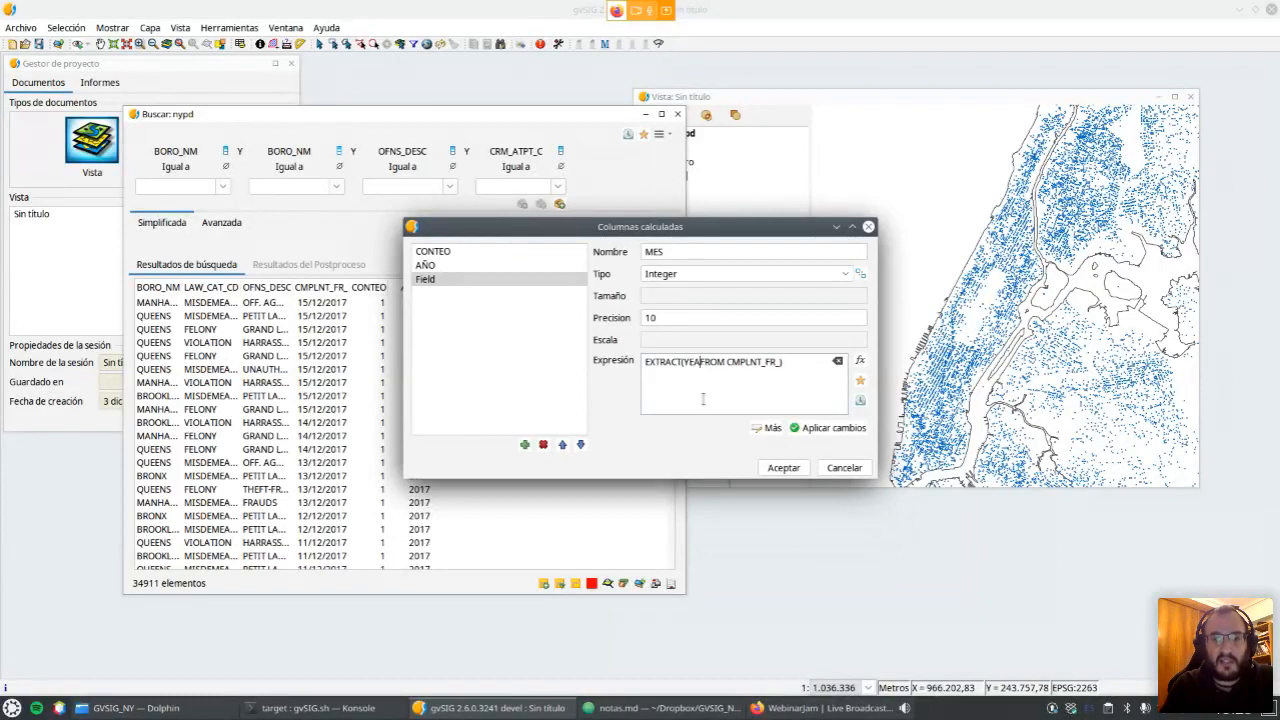
type("MONTH")
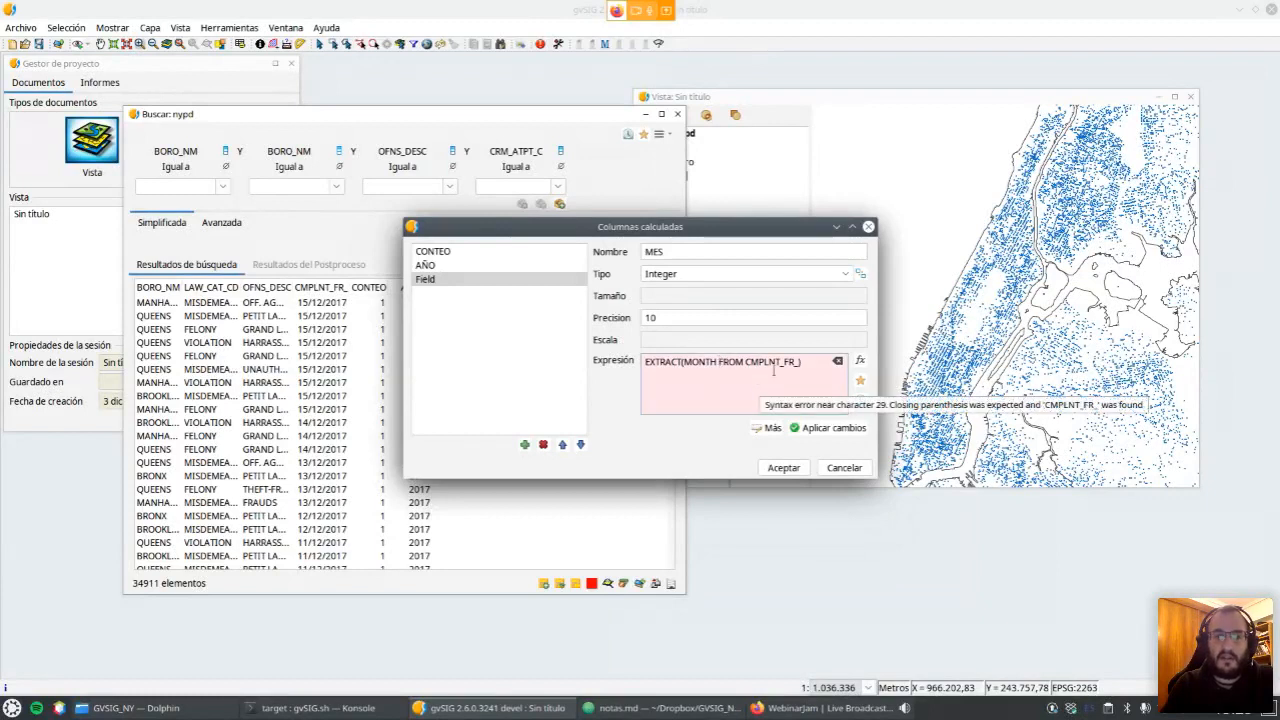
left_click(822, 430)
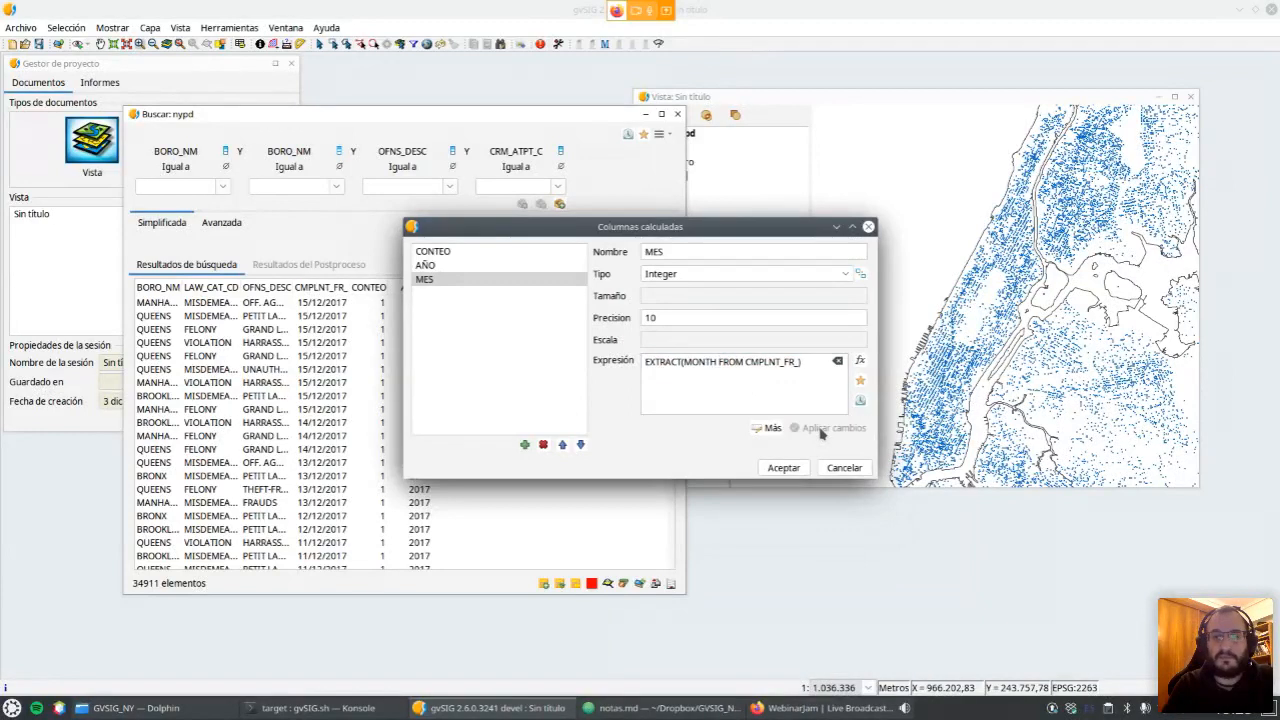
left_click(783, 467)
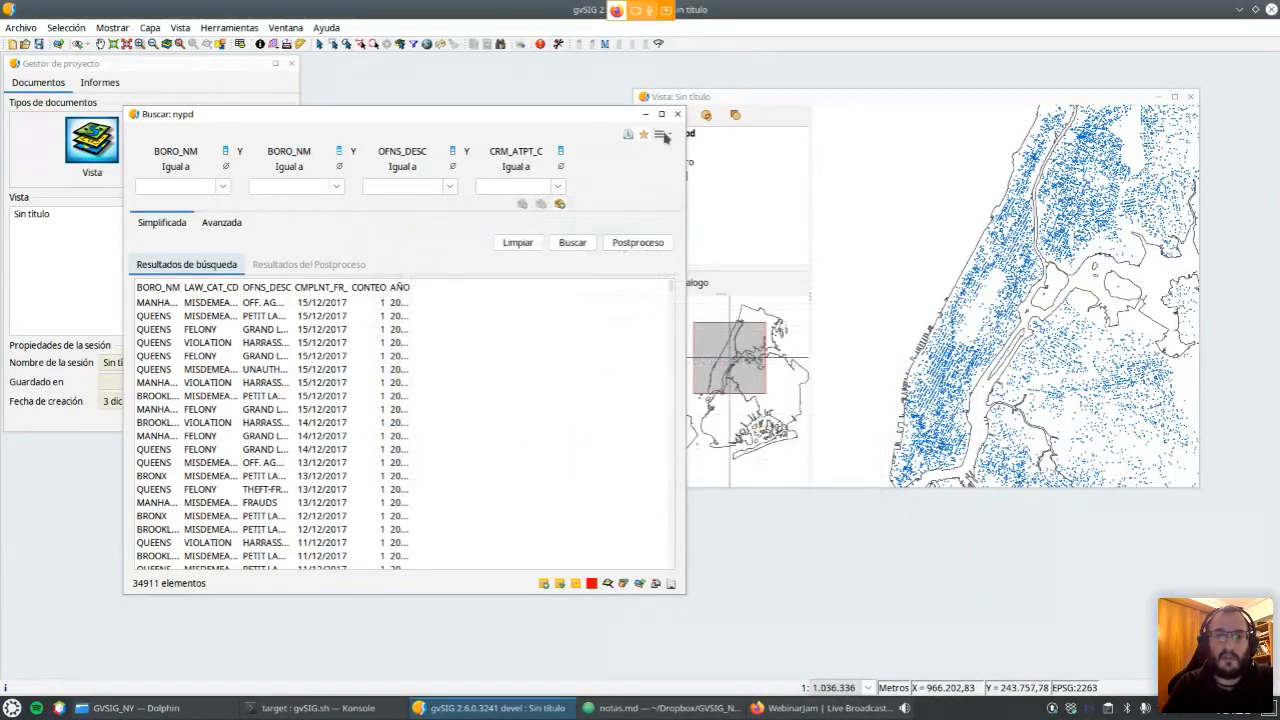
Add MES after AÑO to the columns shown in the search results and widen the AÑO column.
left_click(660, 134)
left_click(687, 201)
scroll(534, 350, "down", 5)
left_click(434, 428)
left_click(748, 270)
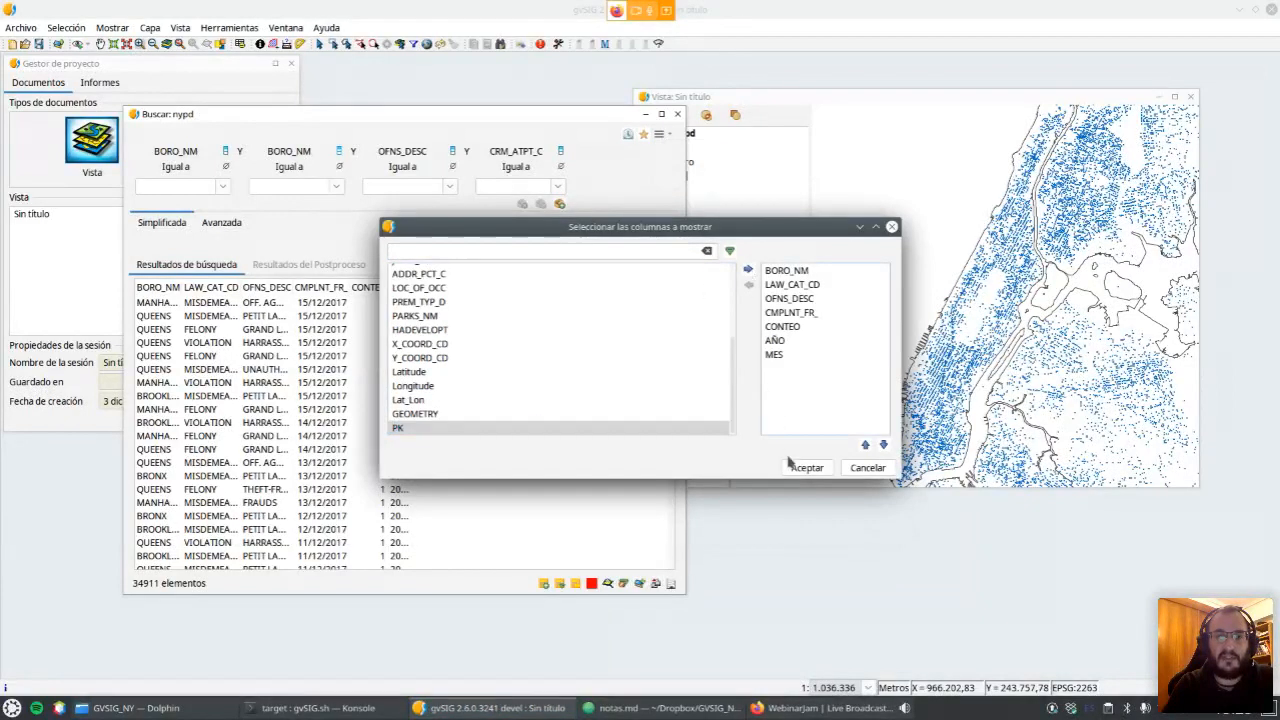
left_click(807, 467)
left_click_drag(411, 287, 420, 288)
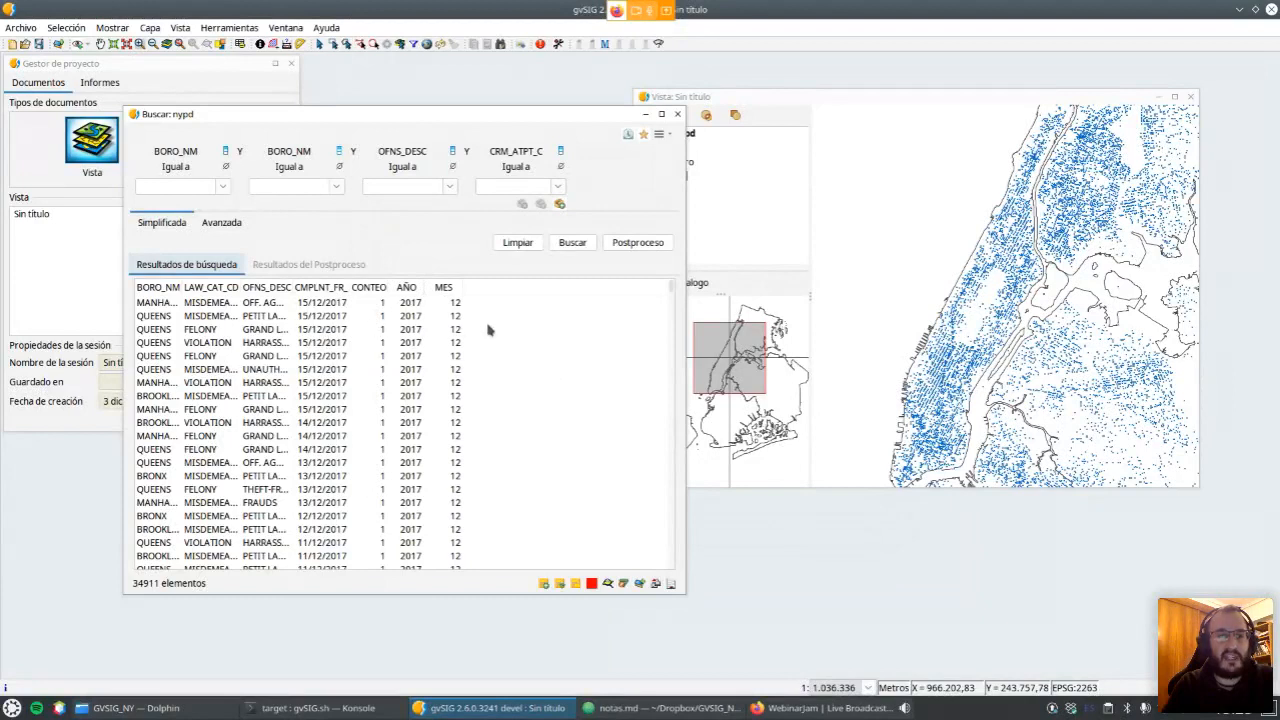
Create a fourth calculated column named TIPODIA, keeping the String type with size 50.
left_click(662, 134)
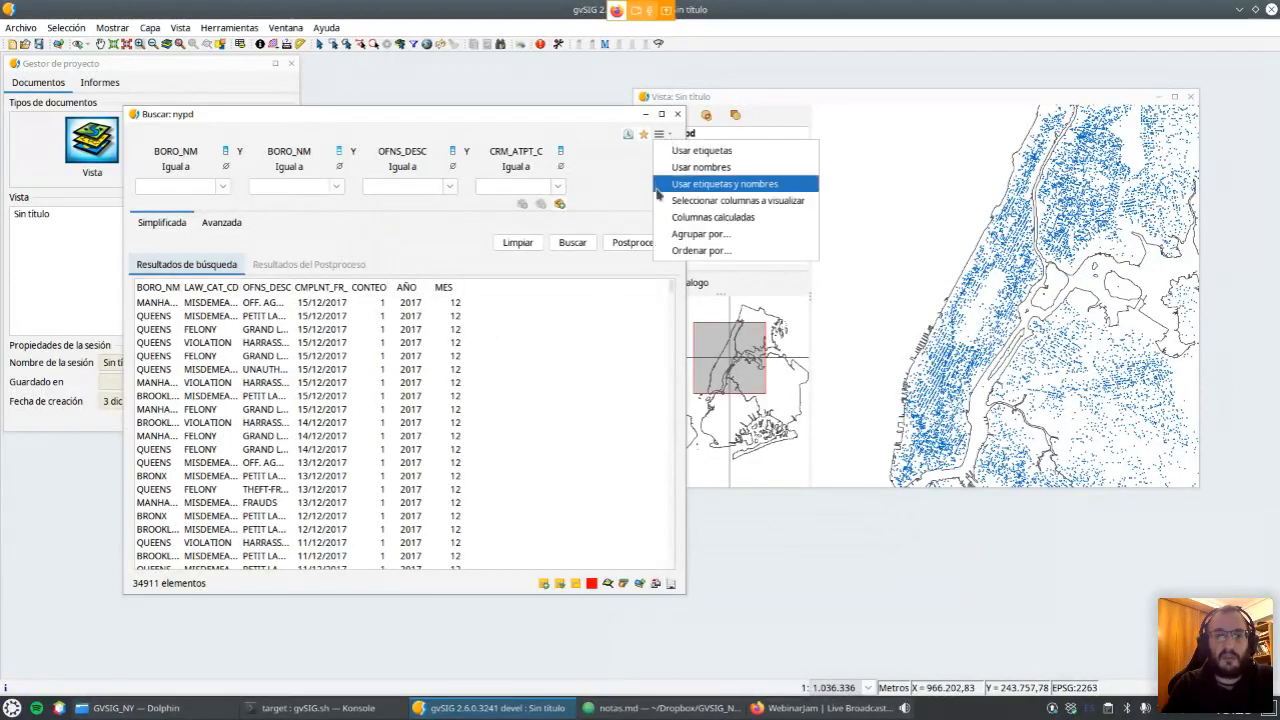
left_click(676, 219)
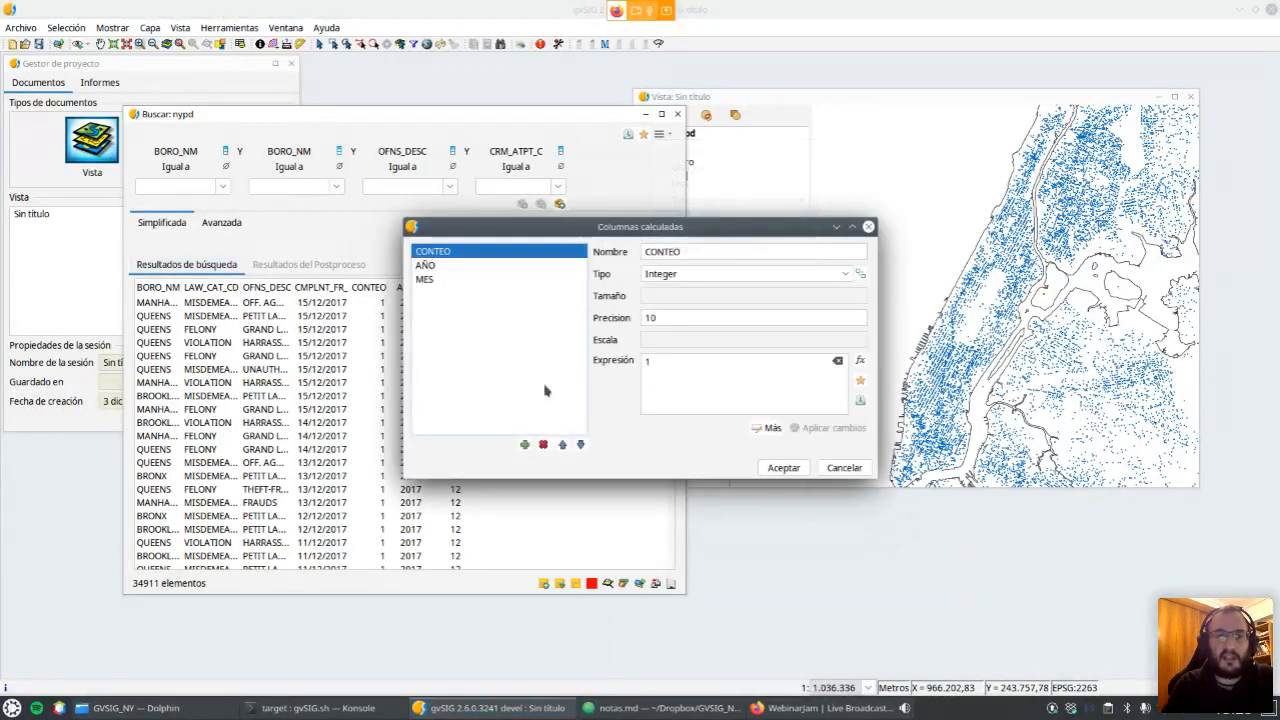
left_click(525, 446)
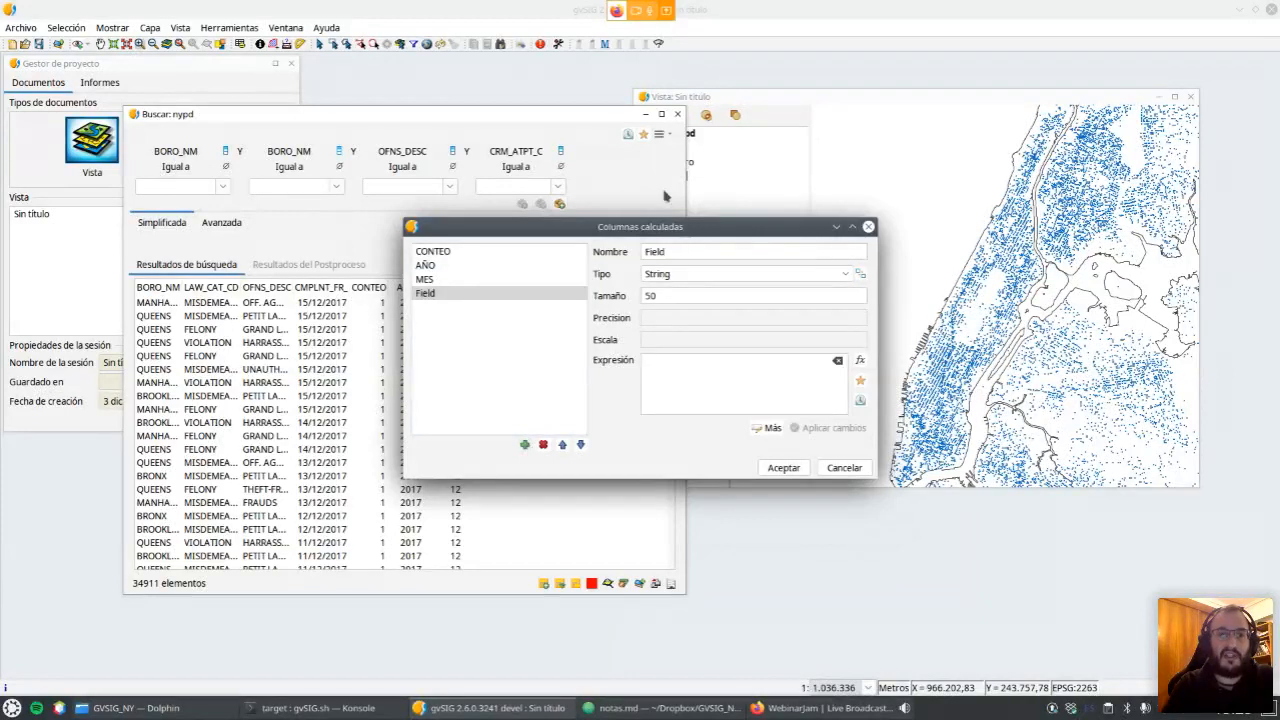
double_click(699, 252)
type("TIPODIA")
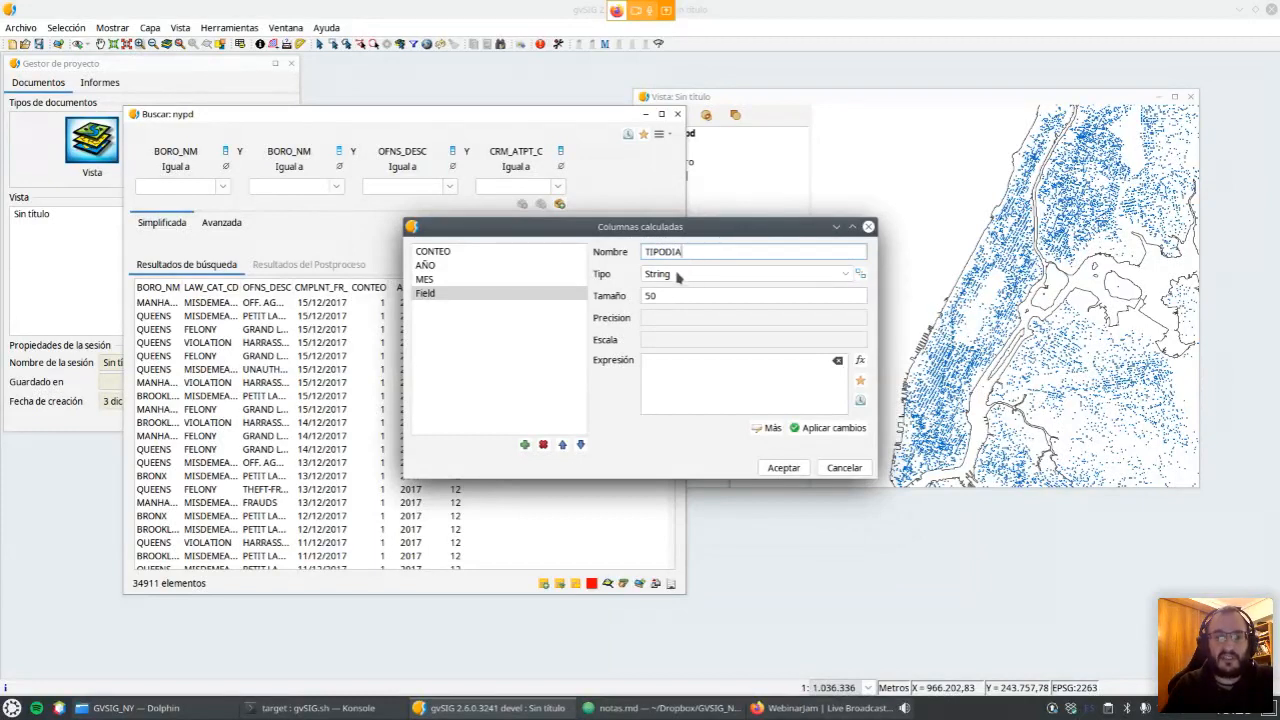
Copy the CASE WHEN CMPLNT_FR_.getDay() <5 expression from notas.md in Atom into TIPODIA's expression in gvSIG, and enlarge the calculated columns dialog.
left_click(682, 368)
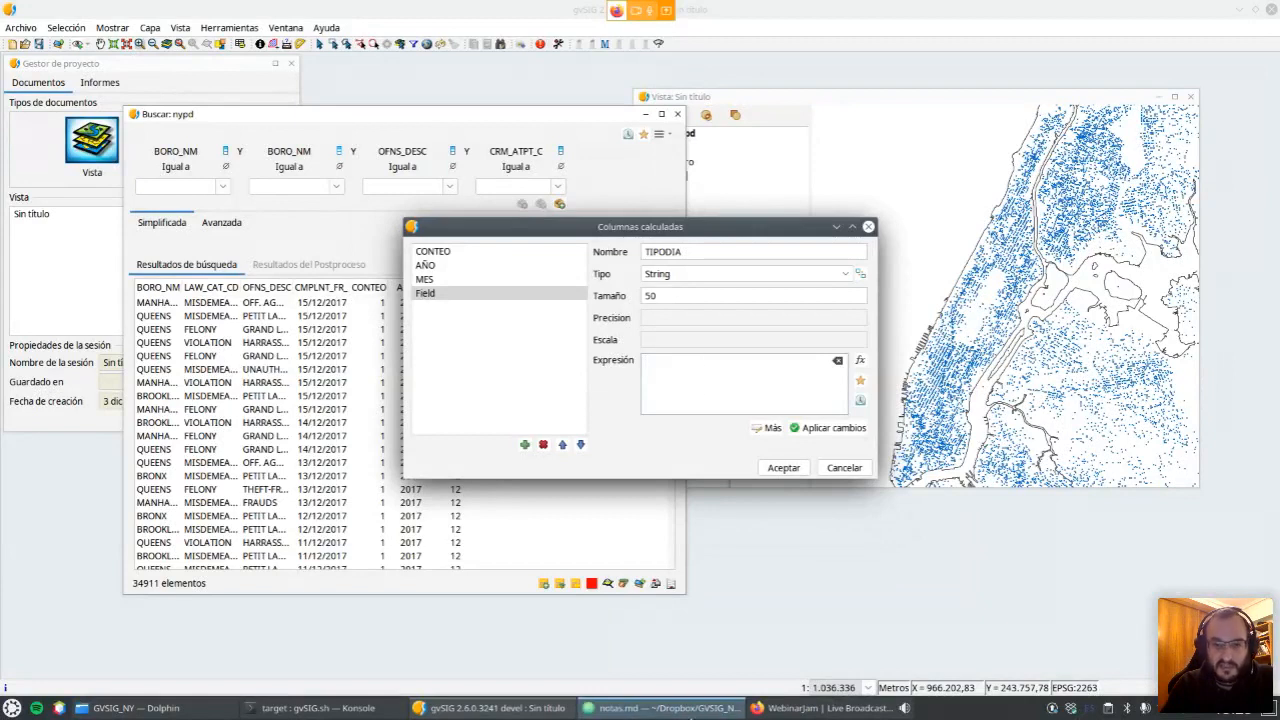
left_click(690, 708)
left_click_drag(840, 369, 777, 311)
key("ctrl+c")
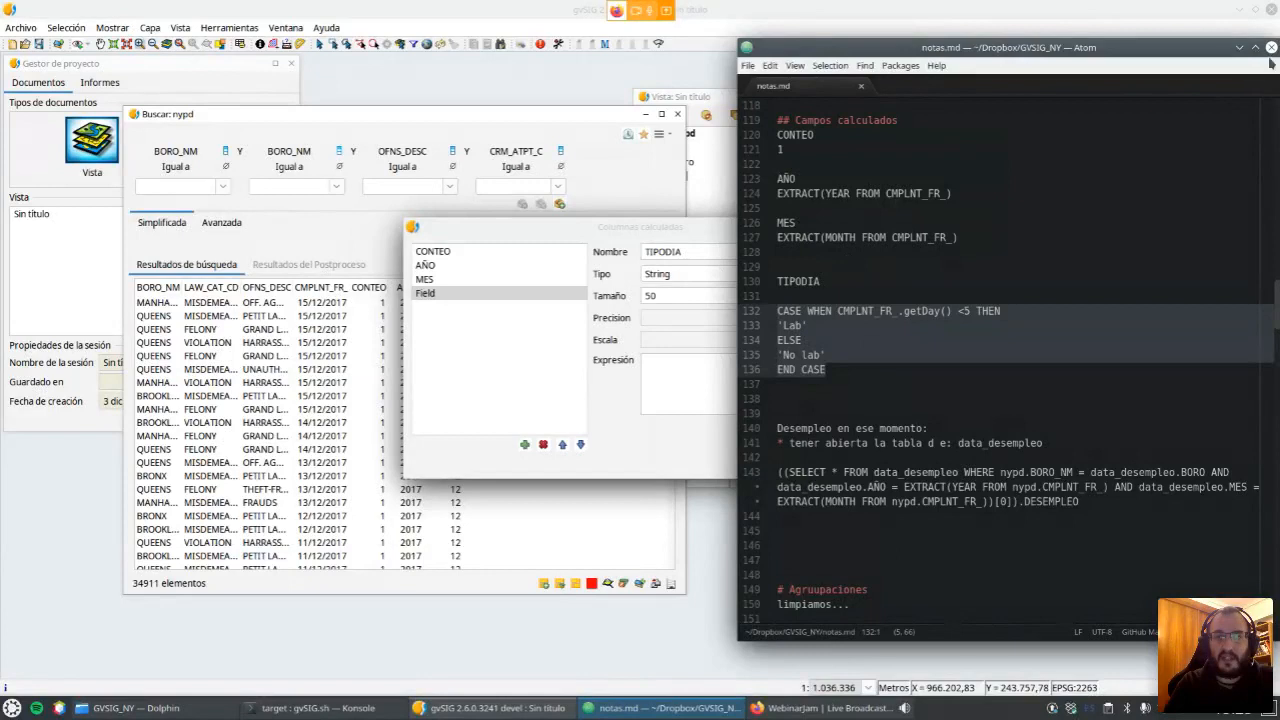
left_click(1240, 47)
left_click(701, 370)
key("ctrl+v")
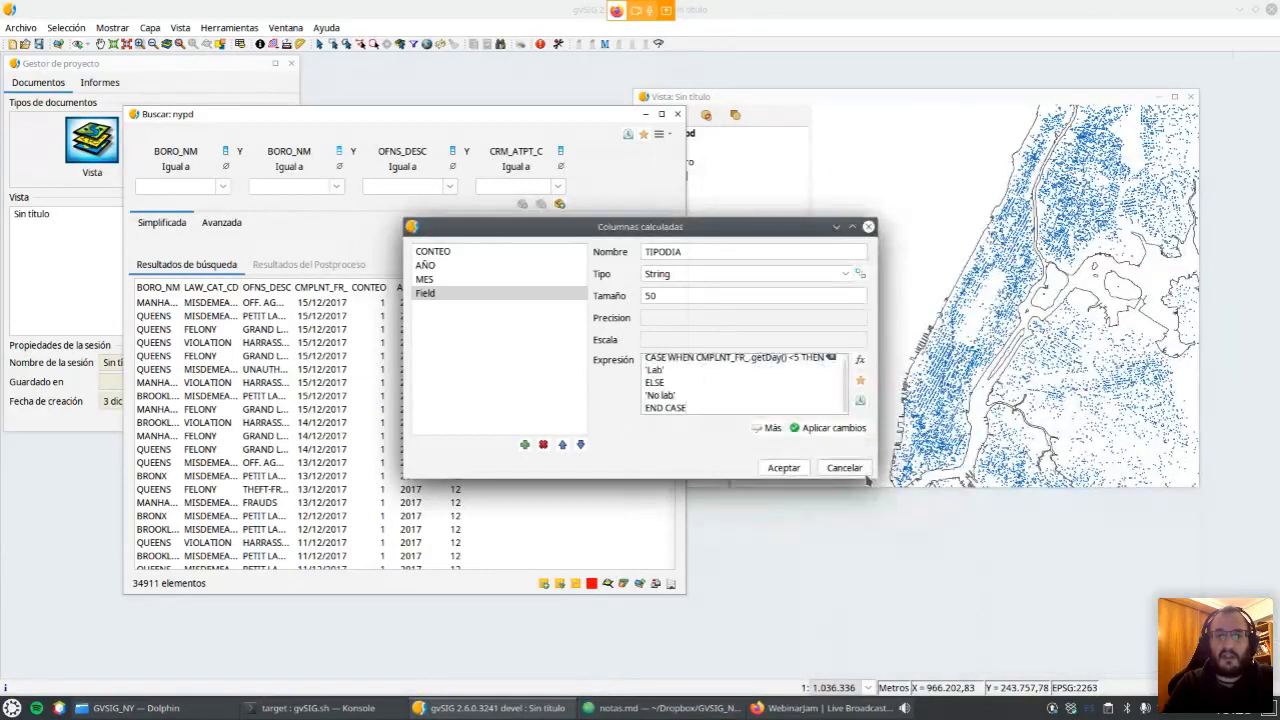
left_click_drag(878, 479, 981, 560)
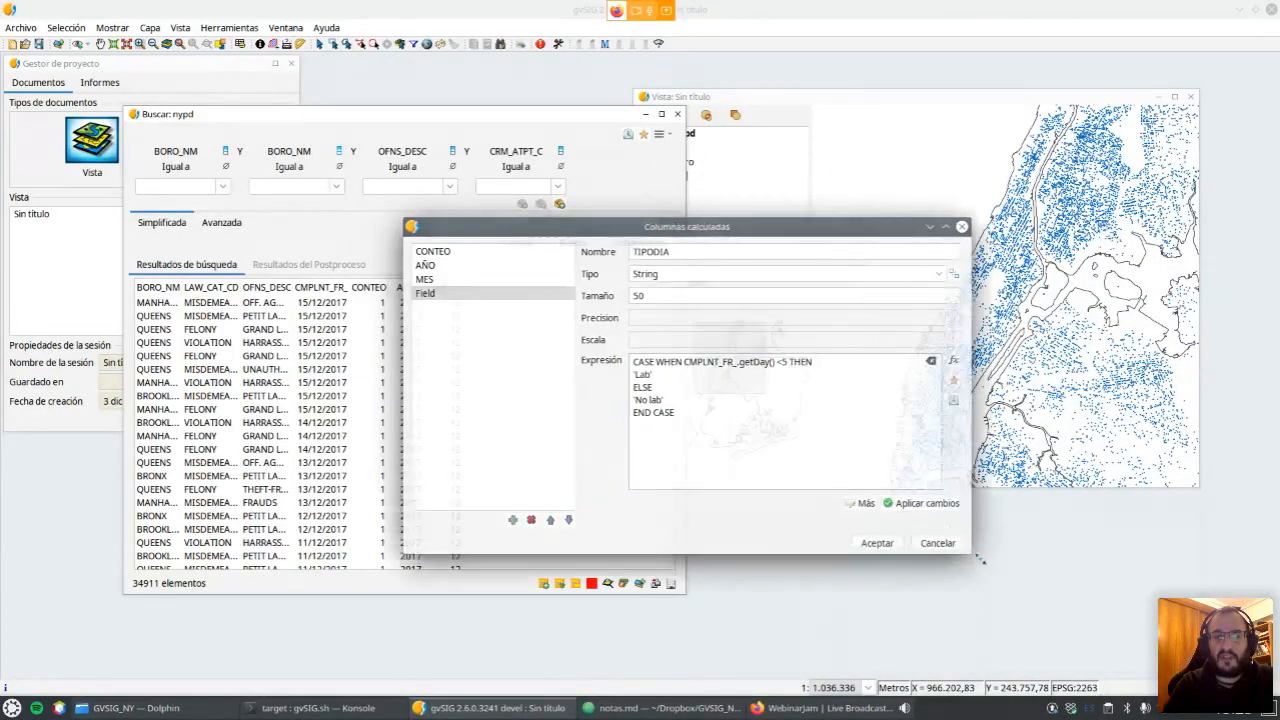
Review the condition and the 'Lab' and 'No lab' results in TIPODIA's expression, apply the changes and save the calculated columns.
left_click(680, 376)
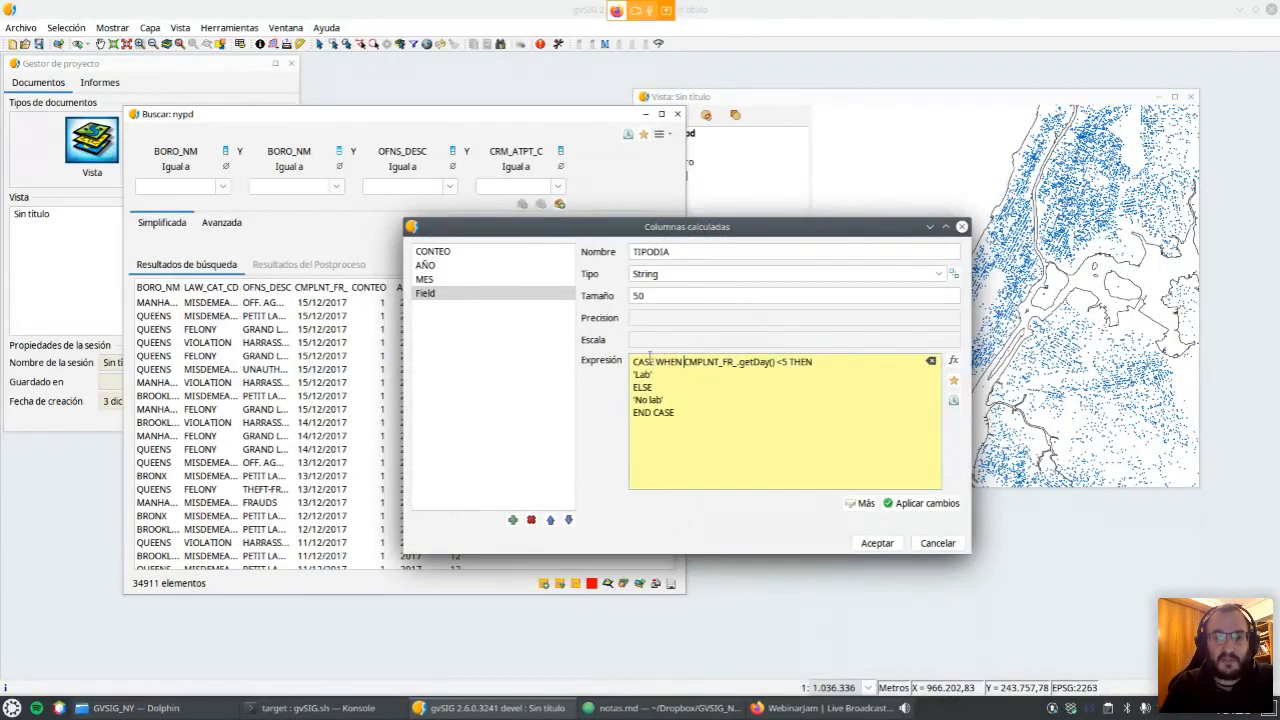
left_click_drag(684, 362, 782, 363)
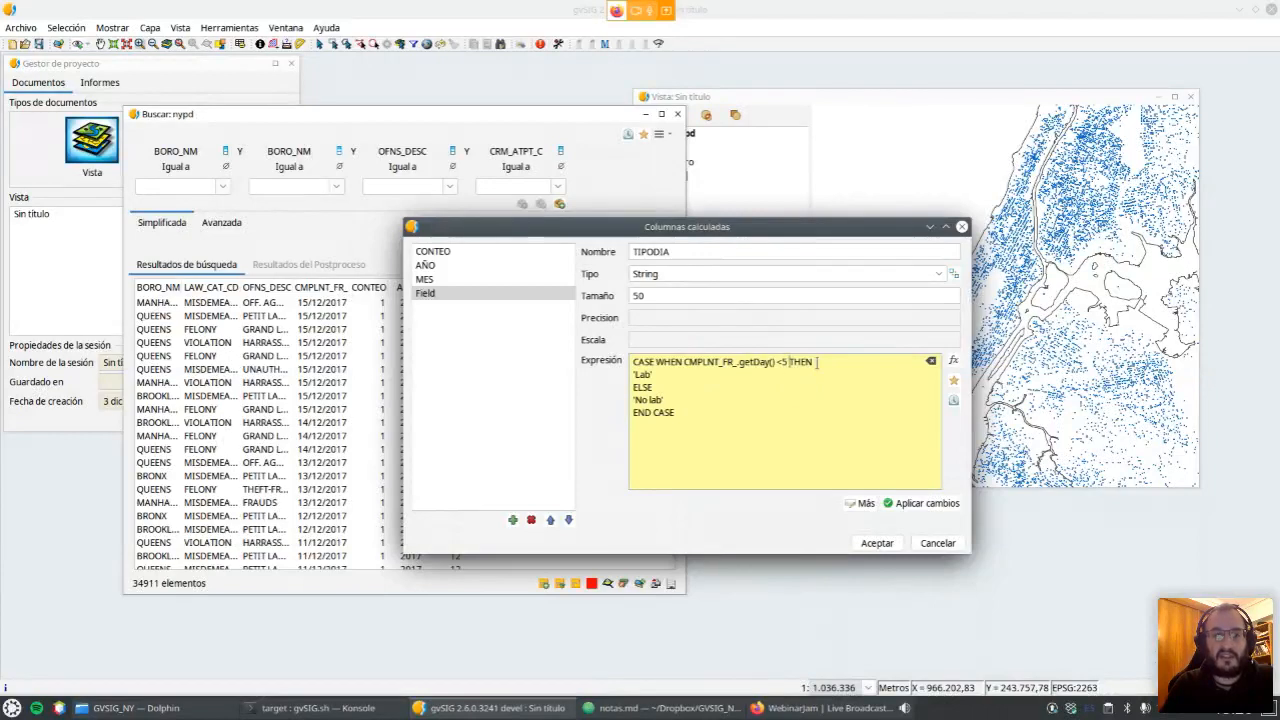
left_click(648, 374)
type("'")
left_click(688, 399)
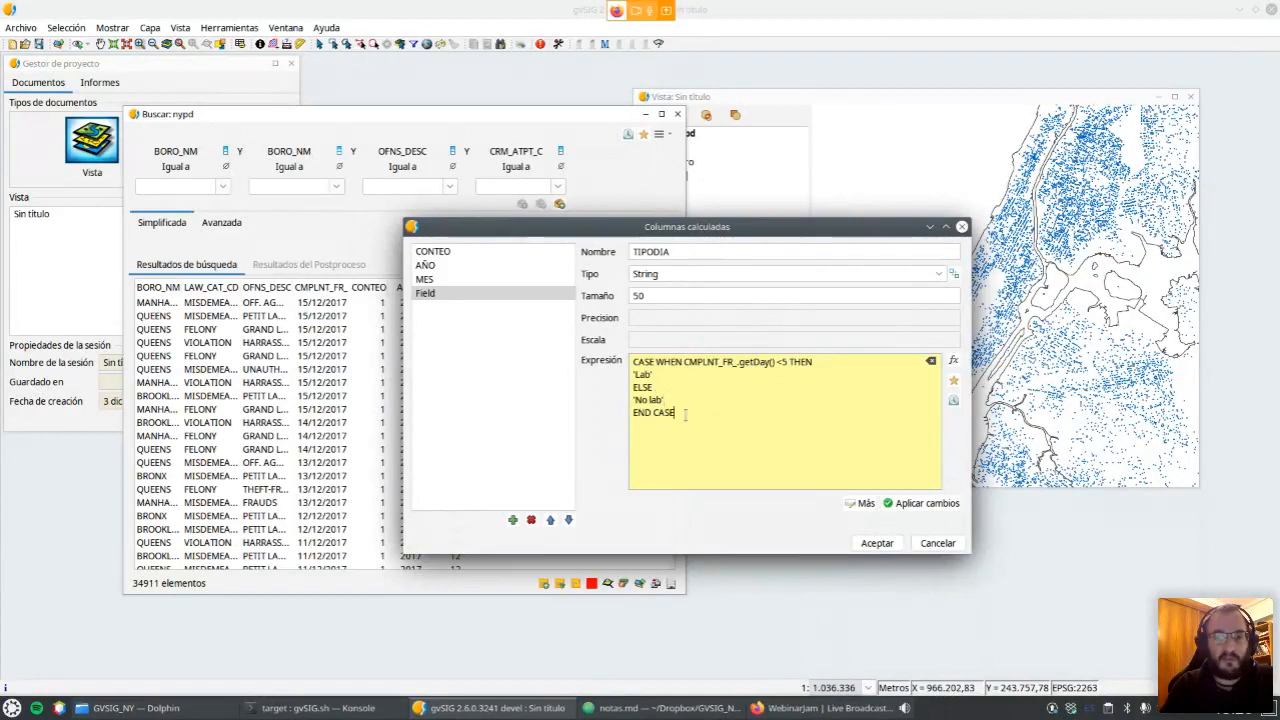
left_click(915, 505)
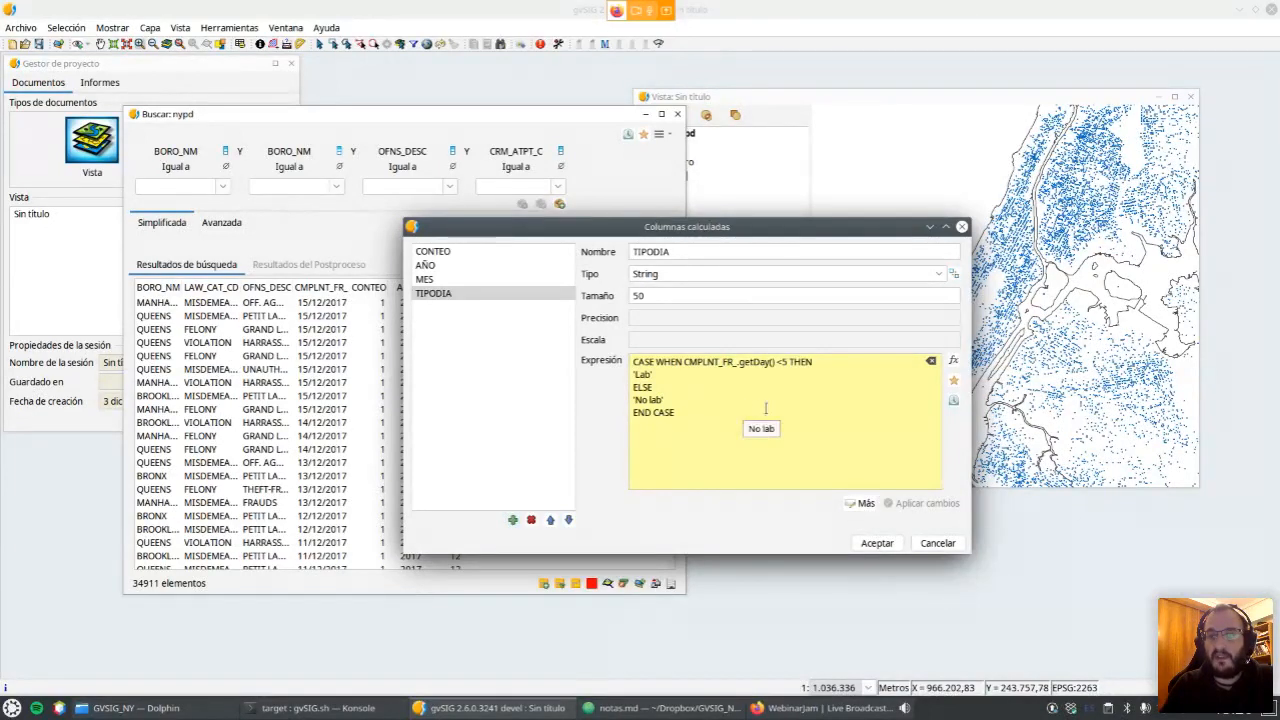
left_click(868, 543)
Add TIPODIA after MES to the columns shown in the search results and look through its values.
left_click(659, 133)
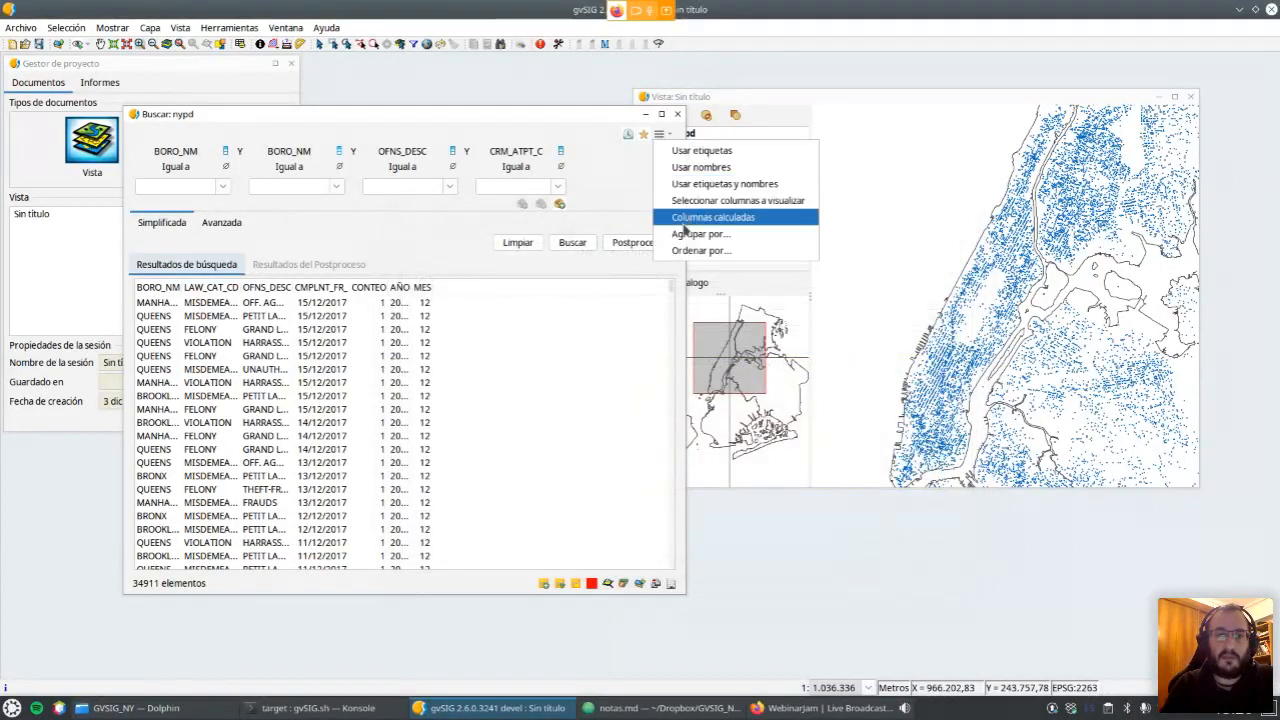
left_click(737, 200)
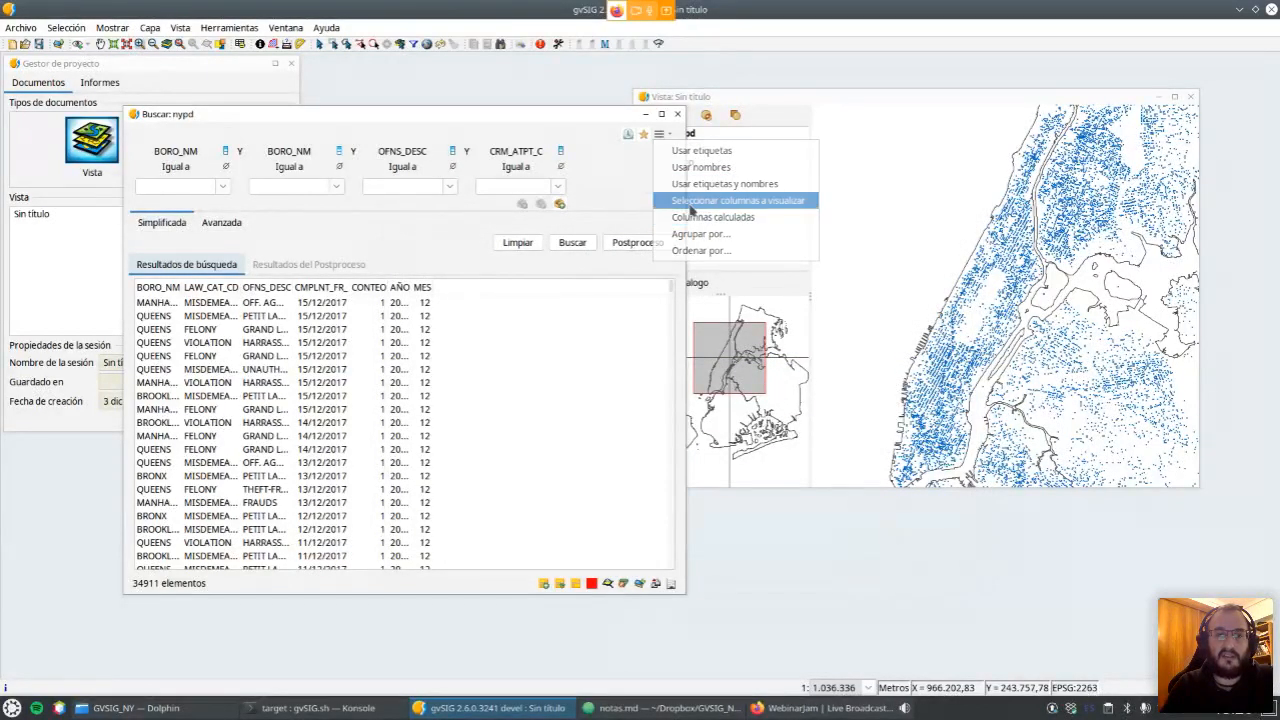
scroll(510, 380, "down", 5)
left_click(465, 432)
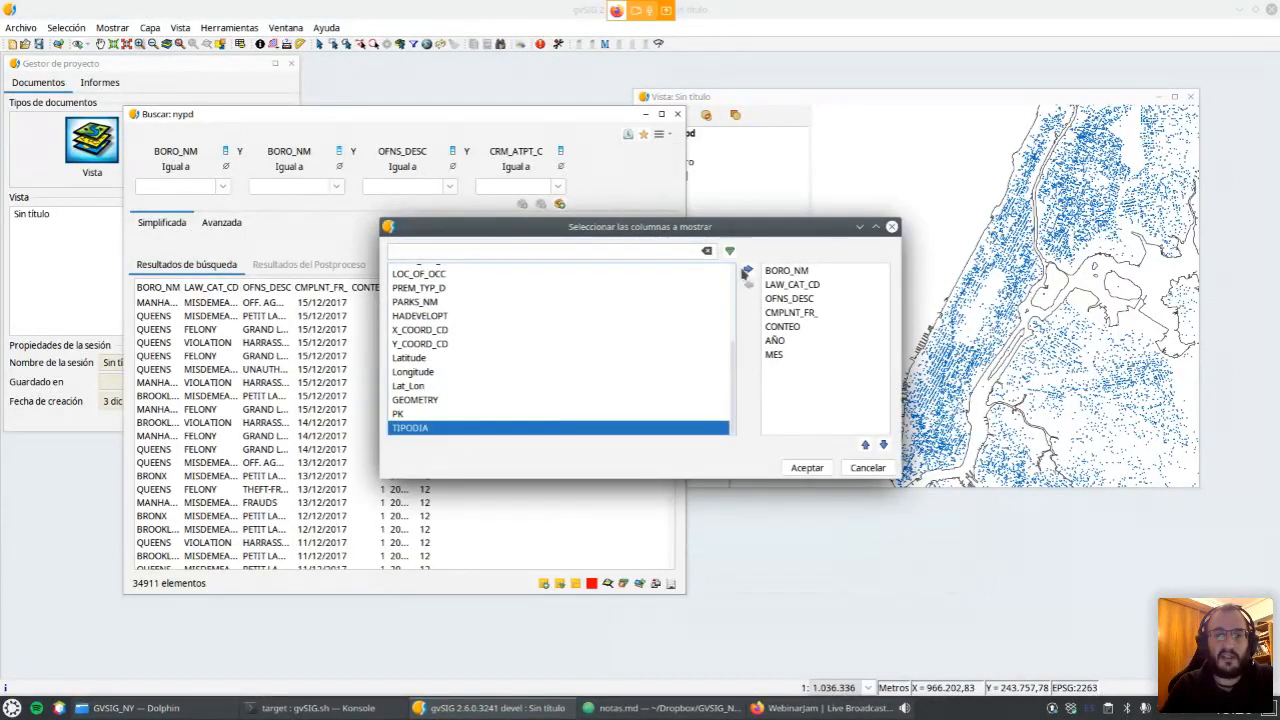
left_click(748, 270)
left_click(807, 467)
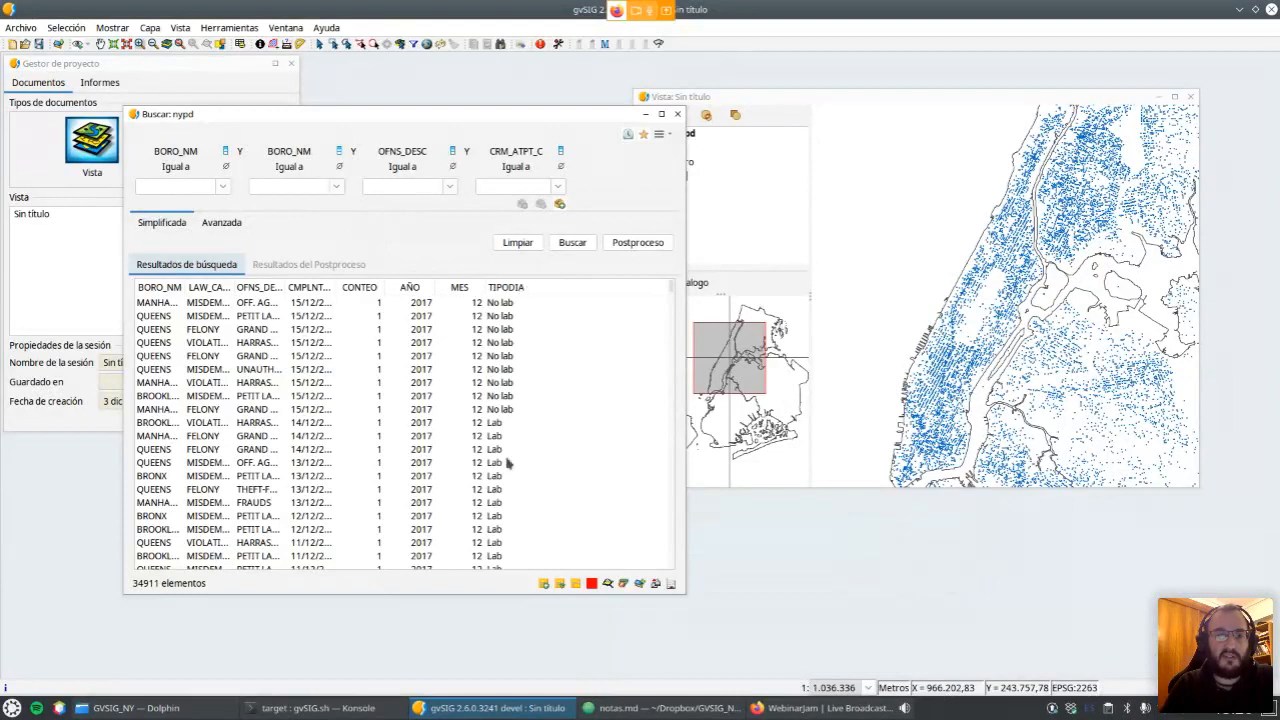
scroll(571, 382, "down", 7)
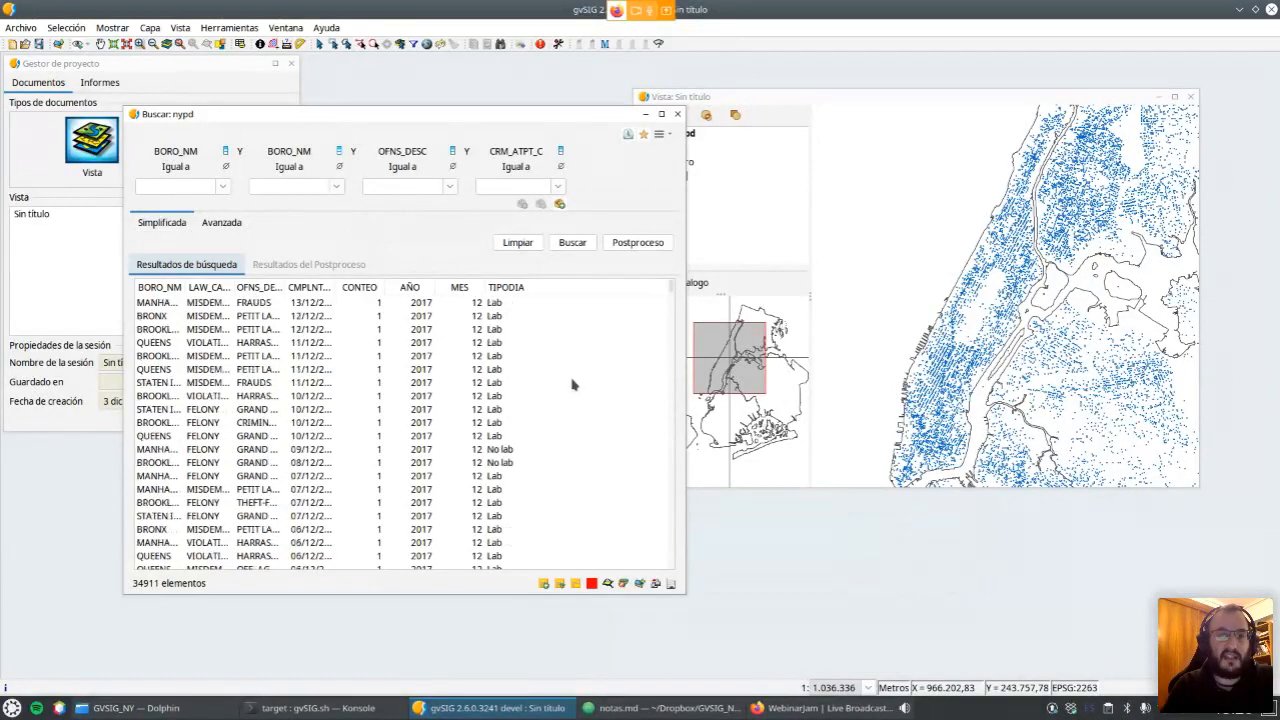
scroll(571, 382, "up", 7)
left_click(659, 133)
left_click(700, 217)
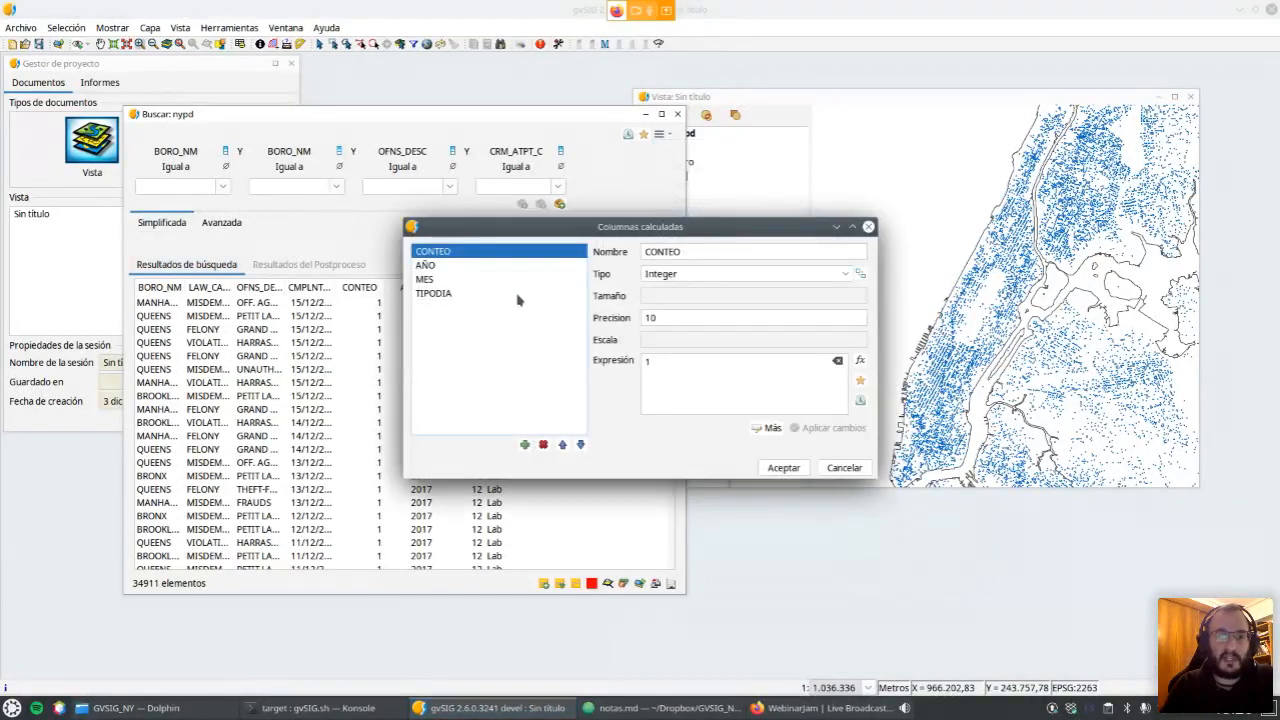
left_click(848, 468)
Open the data_desempleo table from the project manager and widen its BORO column.
left_click(81, 272)
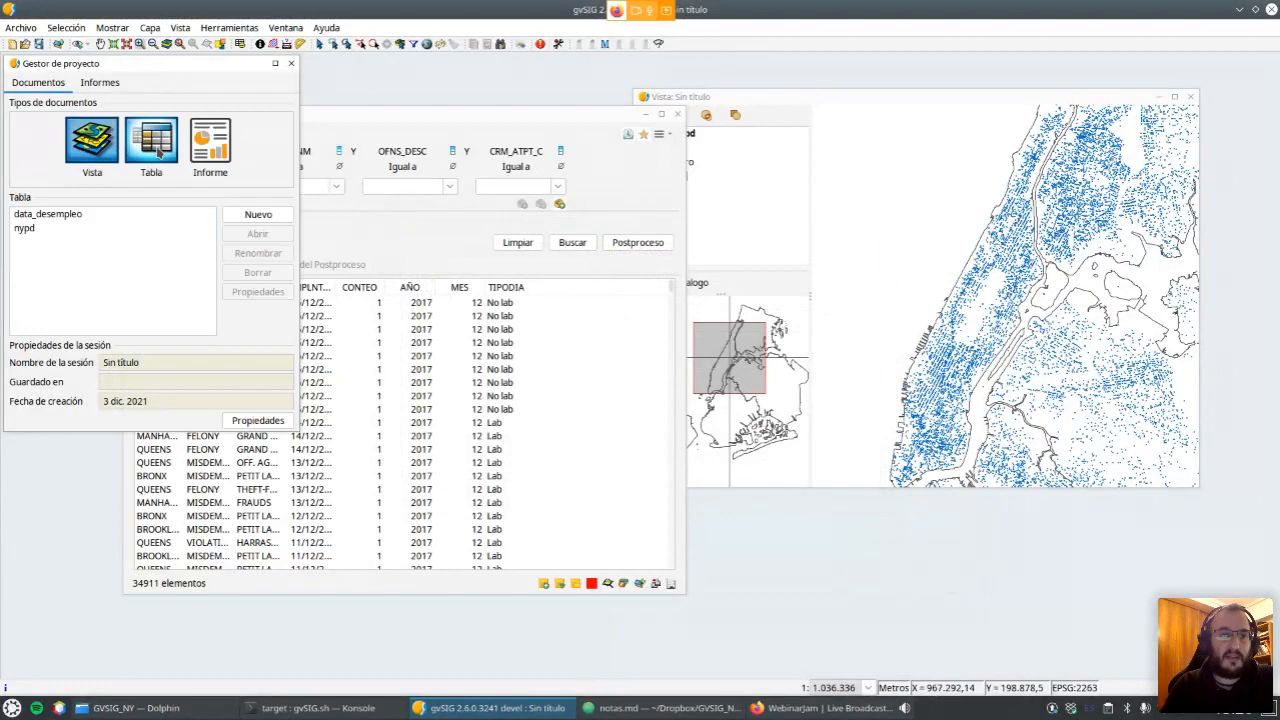
left_click(88, 215)
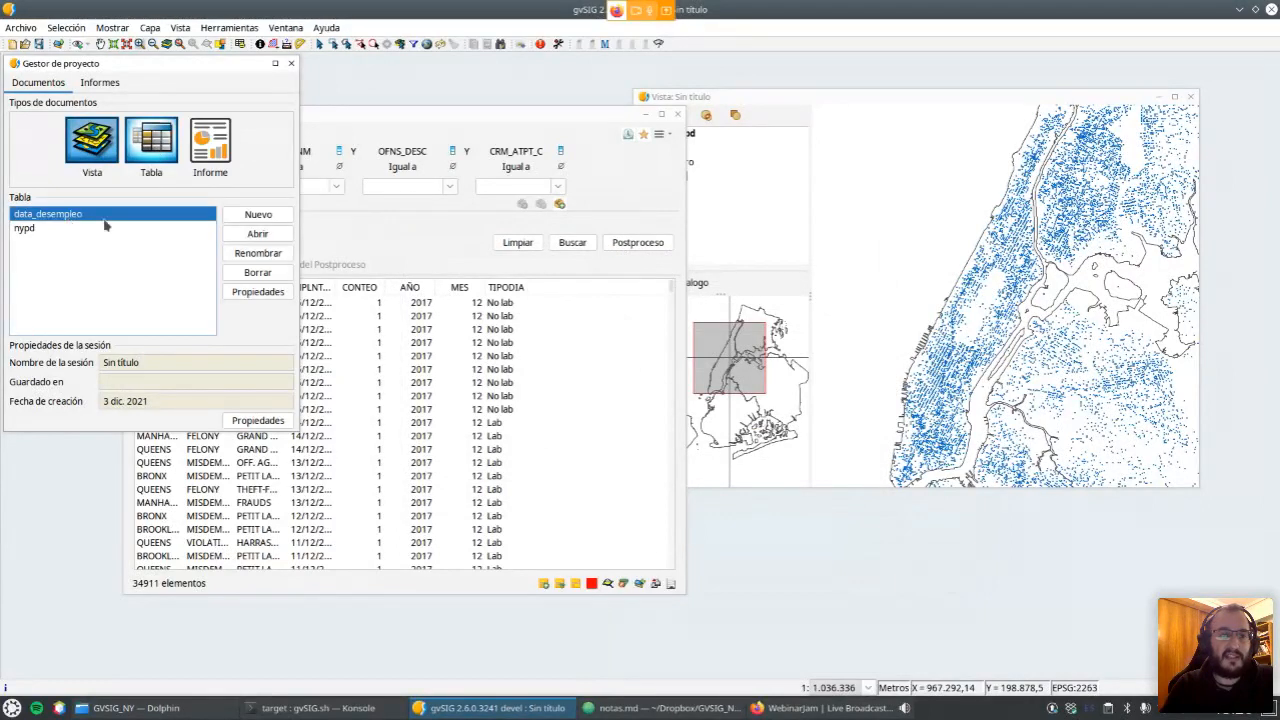
left_click(258, 234)
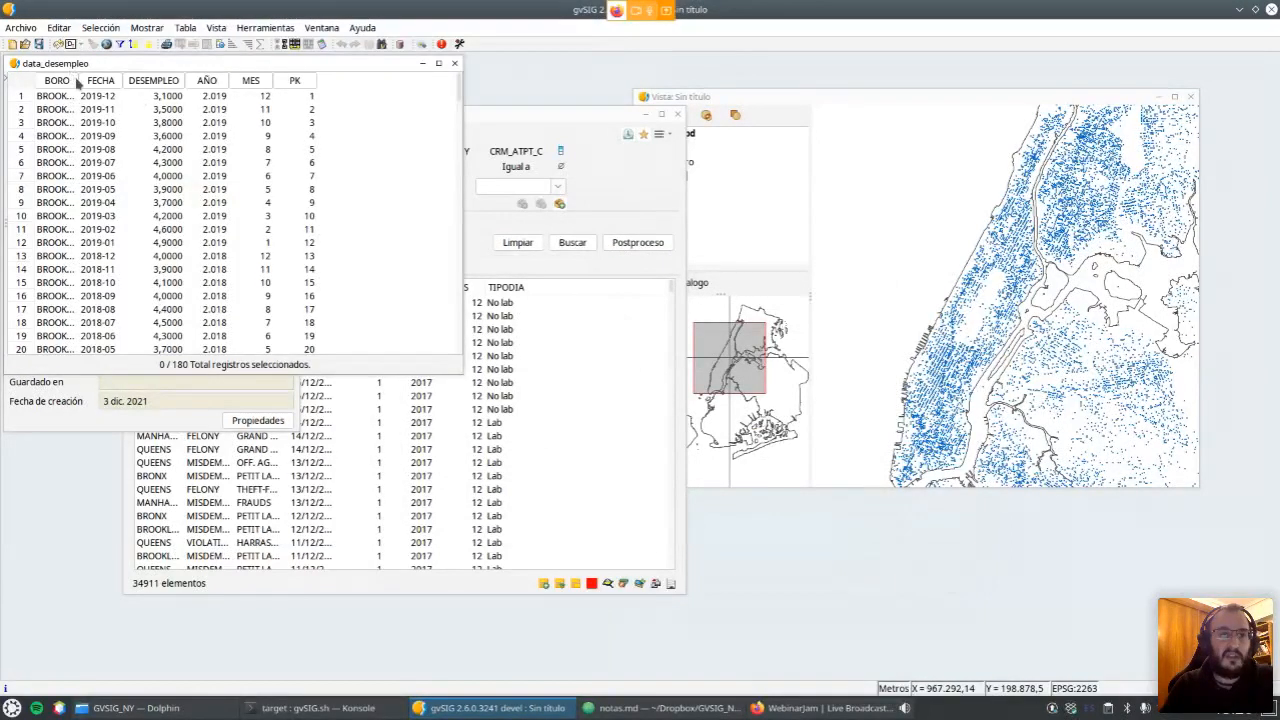
left_click_drag(80, 82, 132, 82)
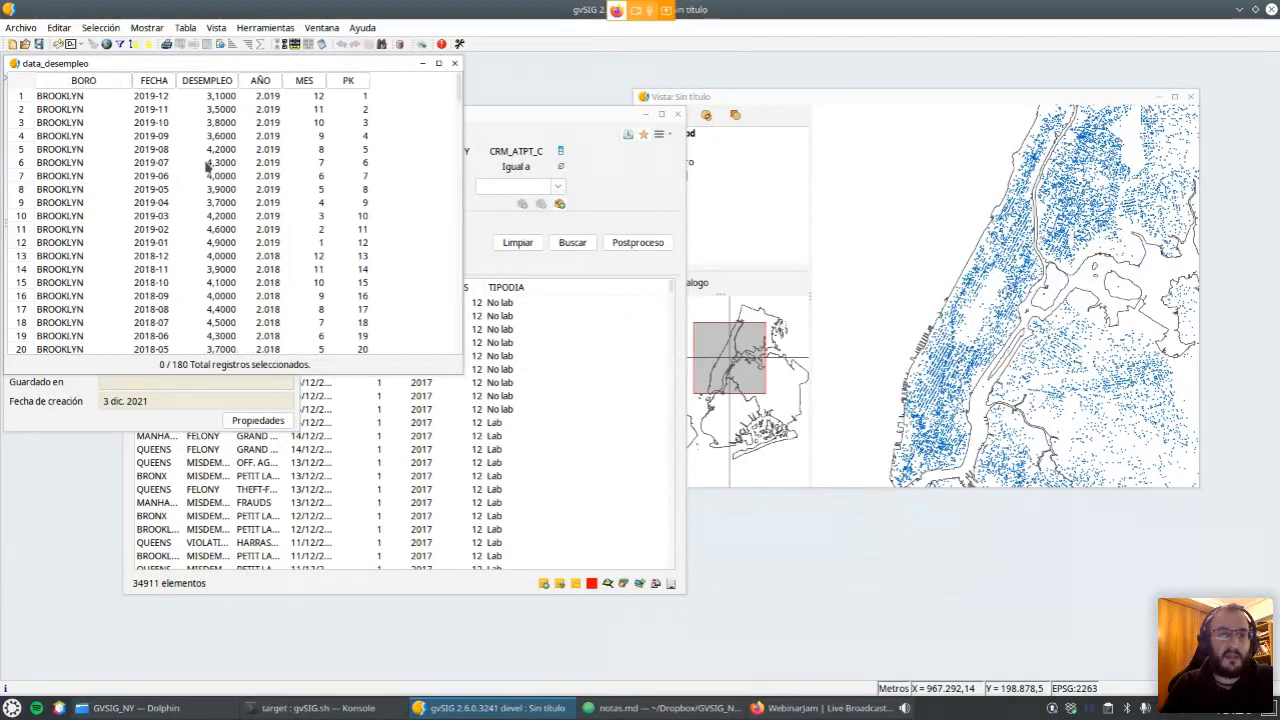
Examine how DESEMPLEO relates to BORO, AÑO and MES by highlighting the BROOKLYN records for 2019-10 and 2019-09.
left_click(80, 124)
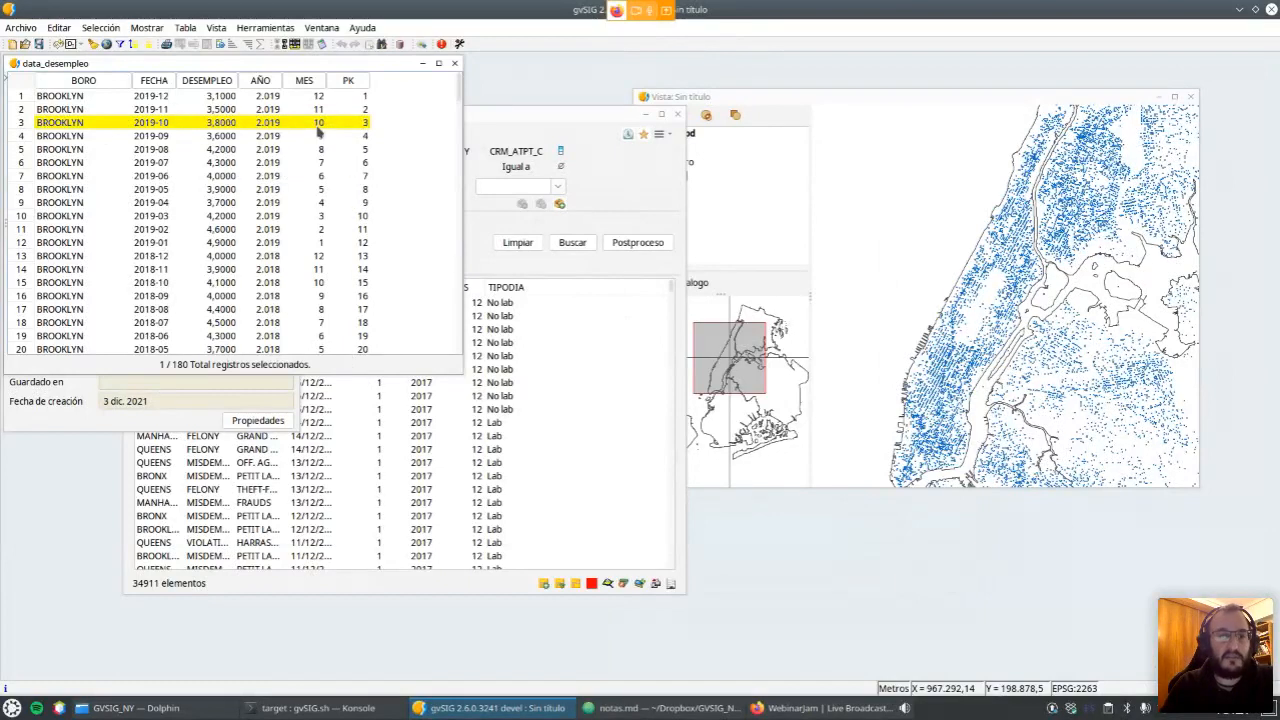
left_click(282, 137)
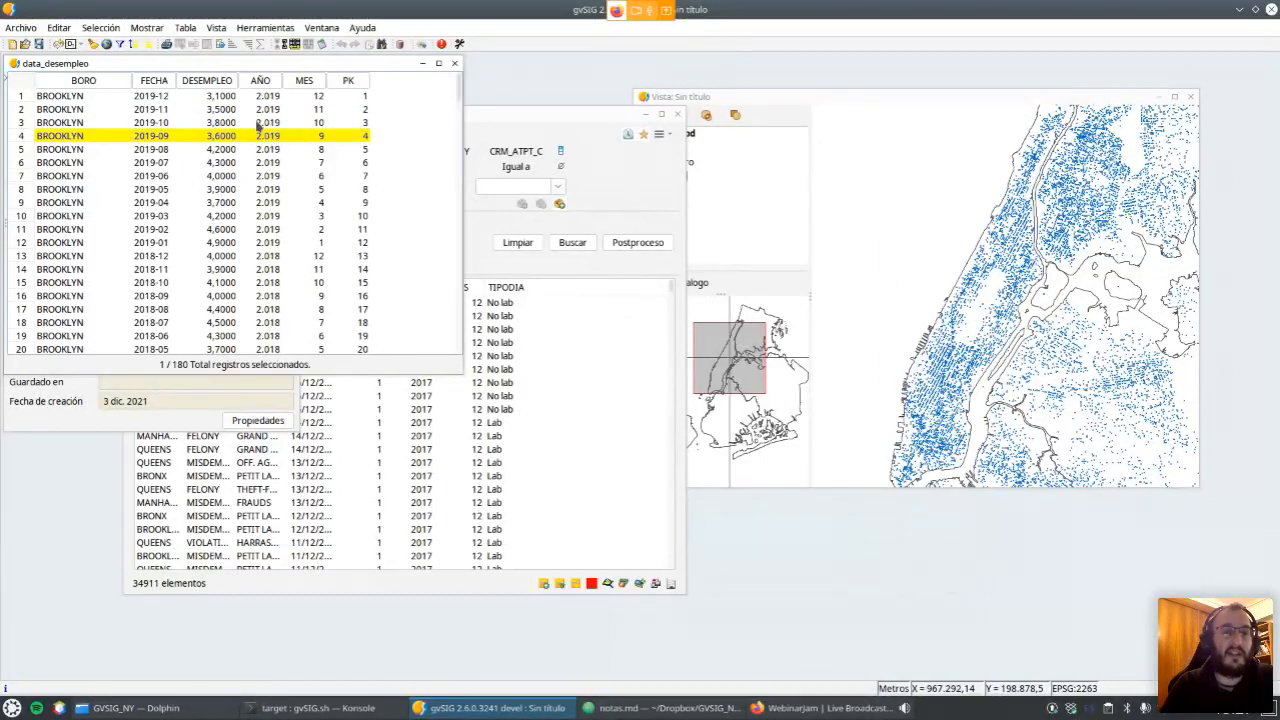
left_click(278, 123)
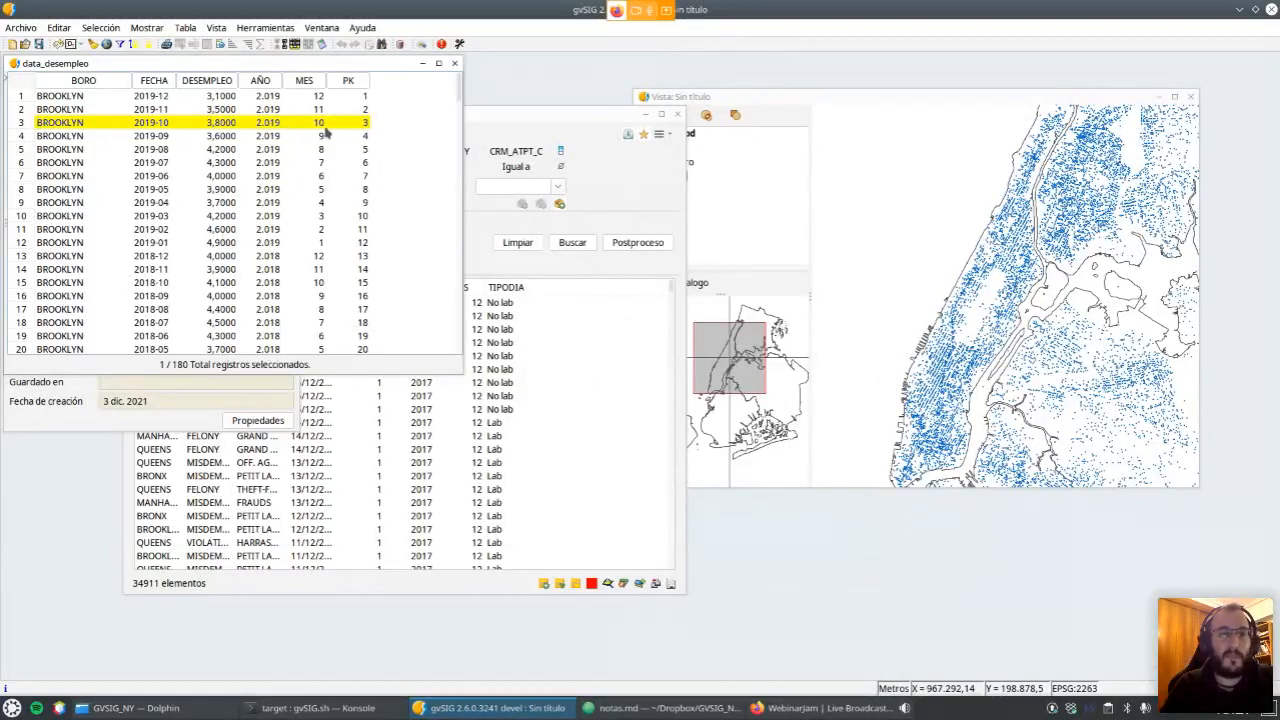
Close the data_desempleo table and bring the nypd search window to the front, shifting it slightly.
left_click(455, 64)
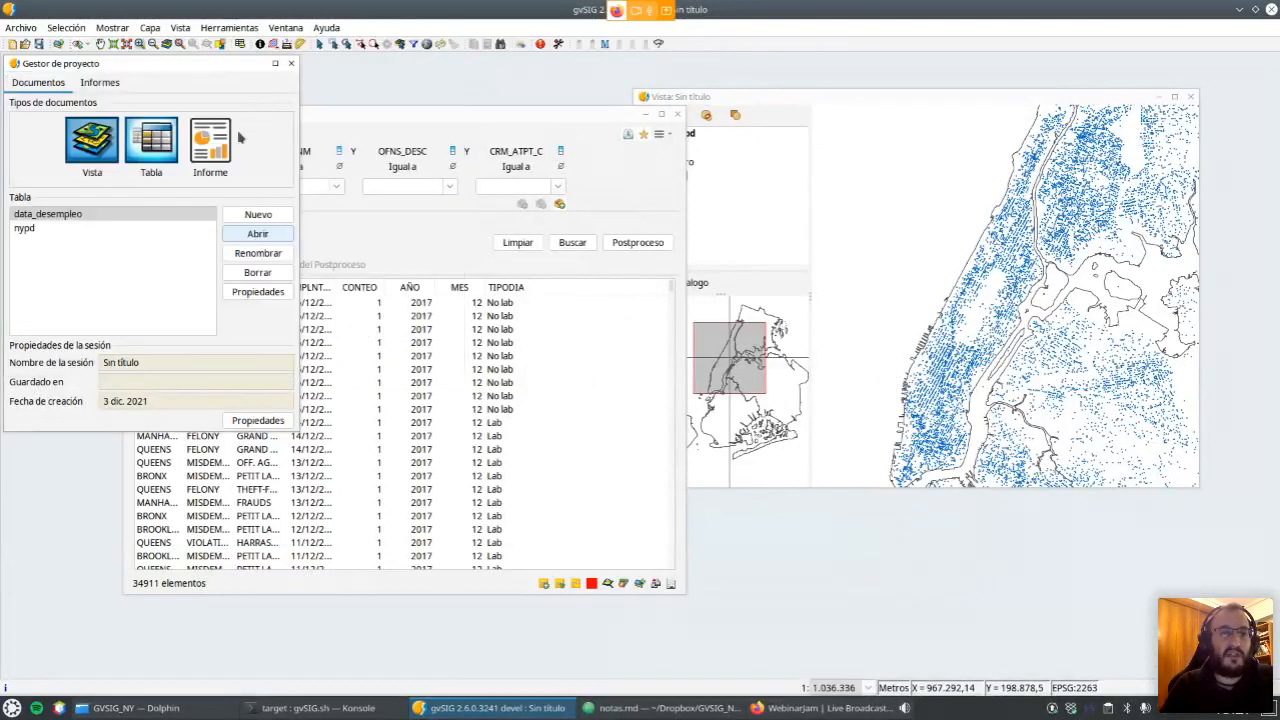
left_click(383, 123)
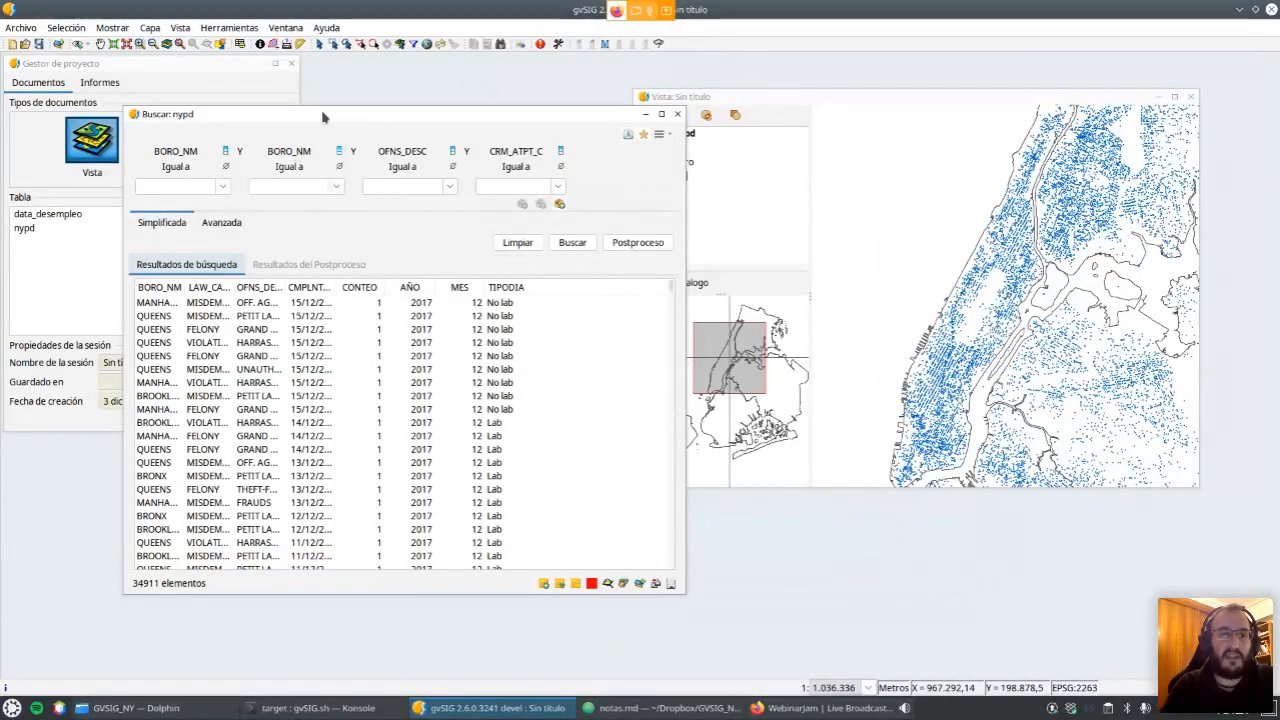
left_click_drag(323, 121, 339, 120)
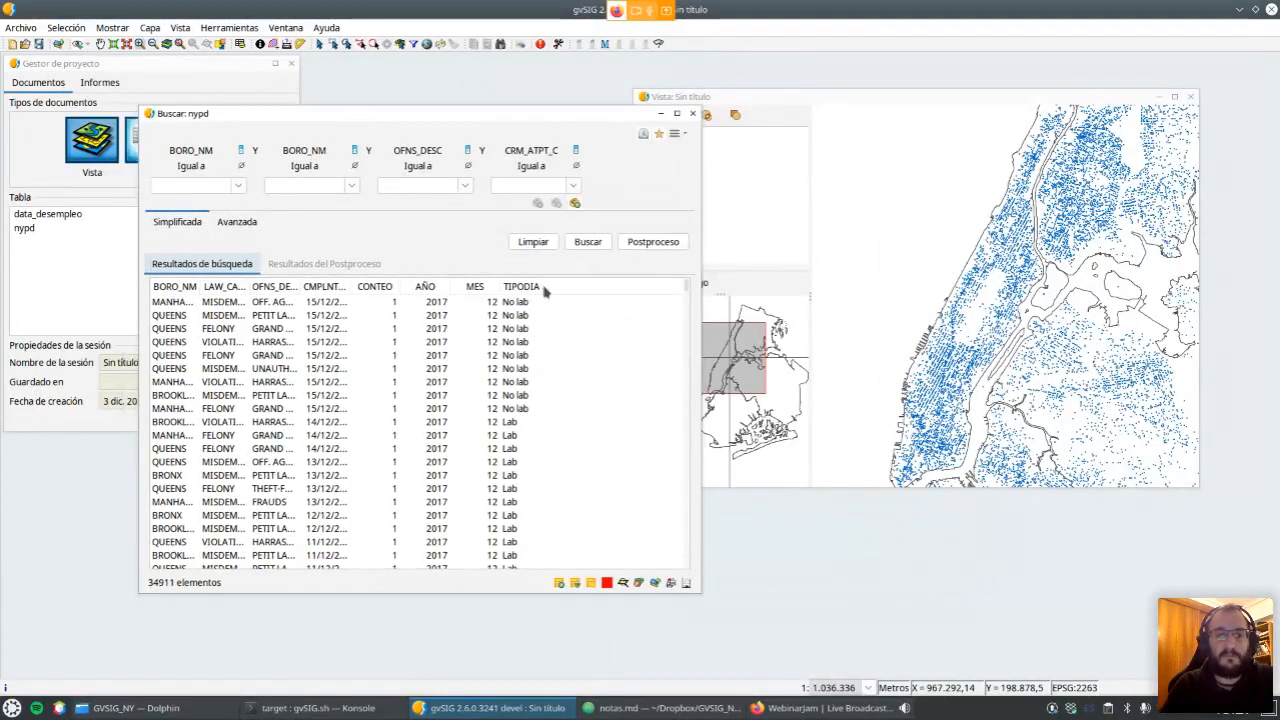
Add a calculated column named DESEMPLEO to the nypd search, with Double as its data type.
left_click(684, 135)
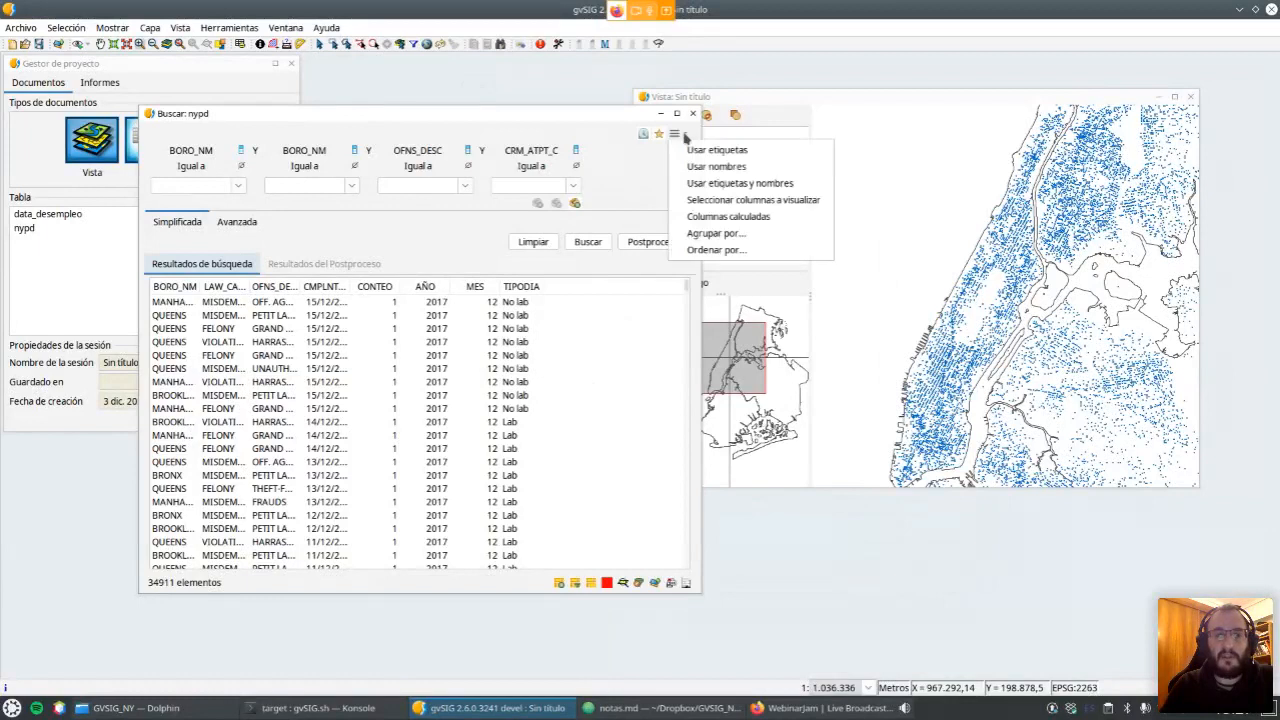
left_click(707, 221)
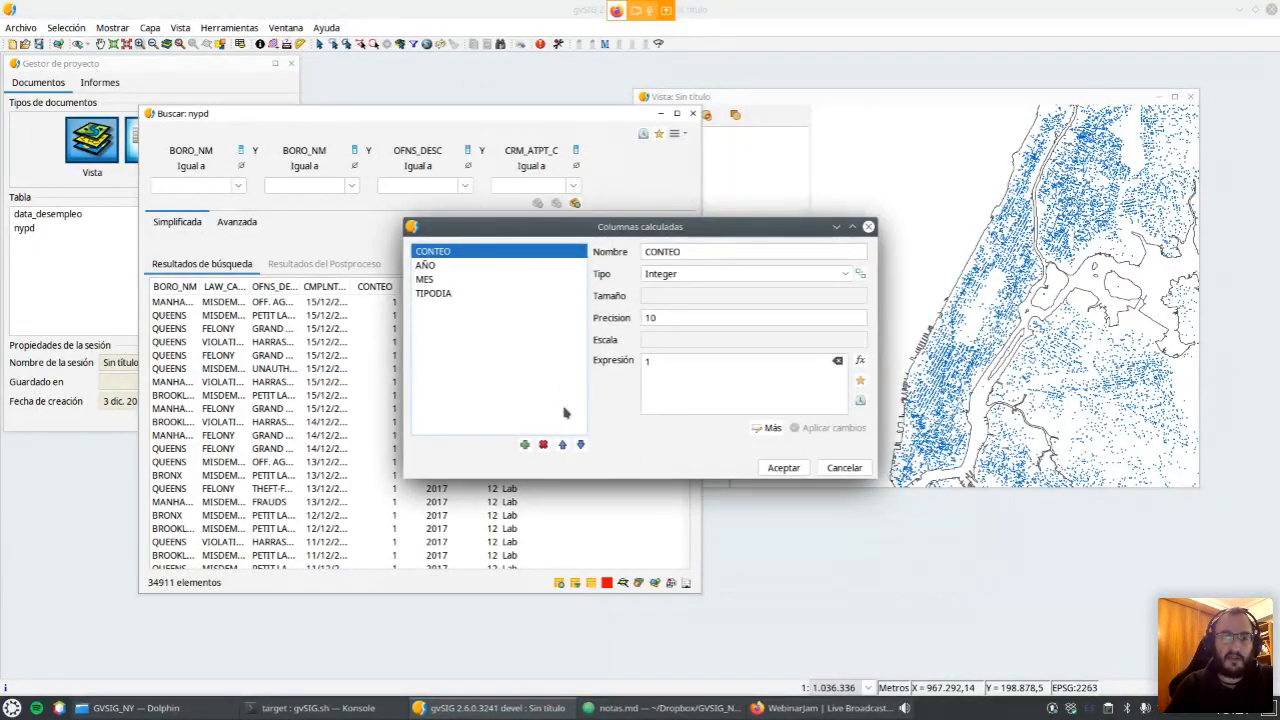
left_click(524, 446)
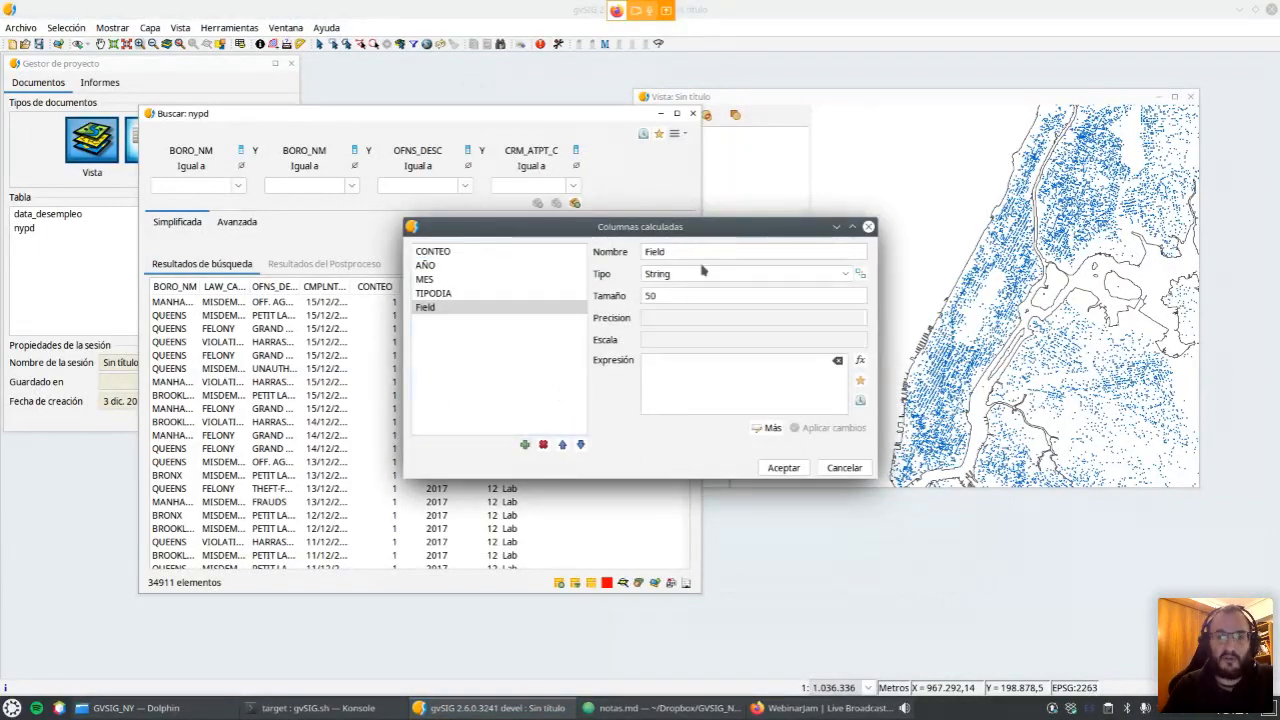
double_click(687, 252)
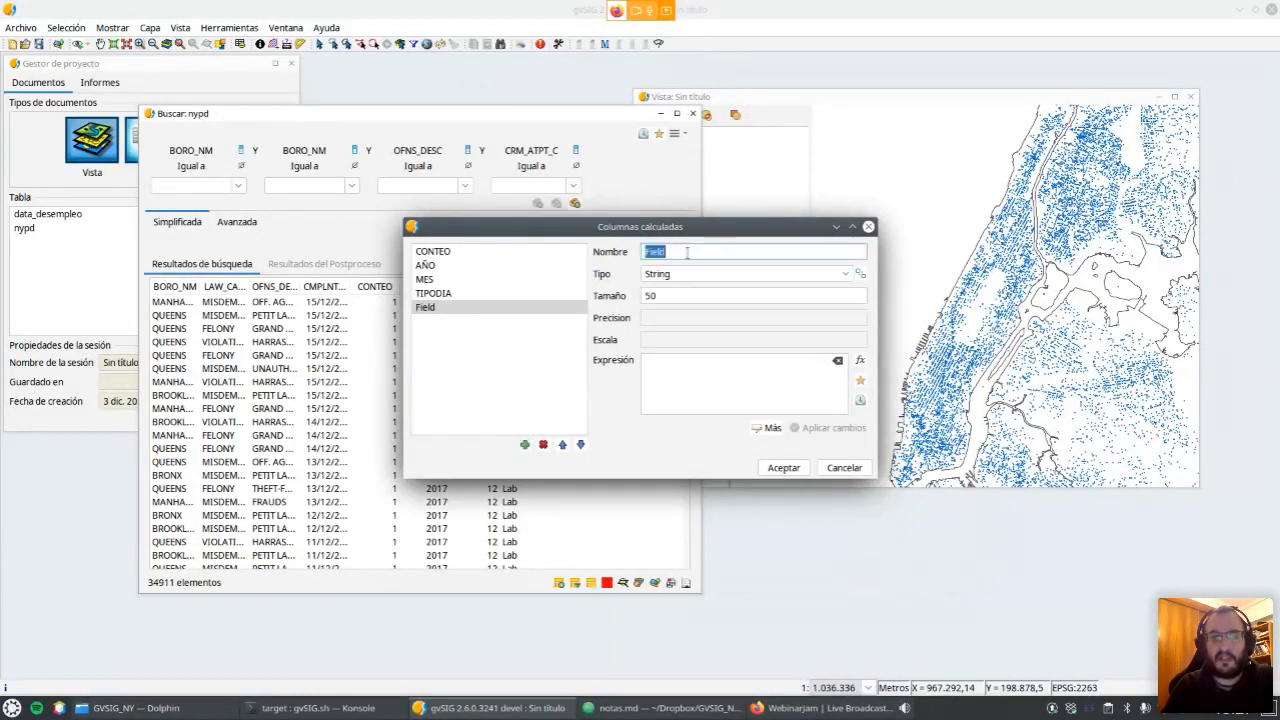
type("DESEMPLEO")
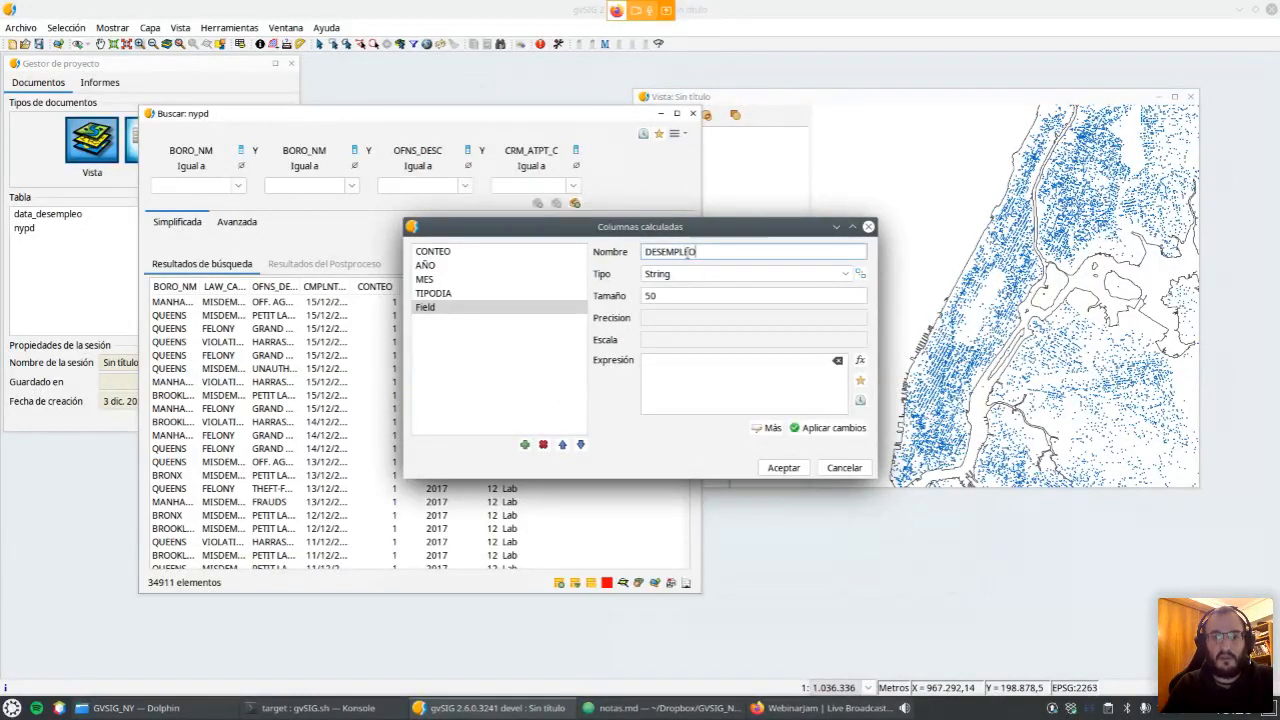
left_click(861, 274)
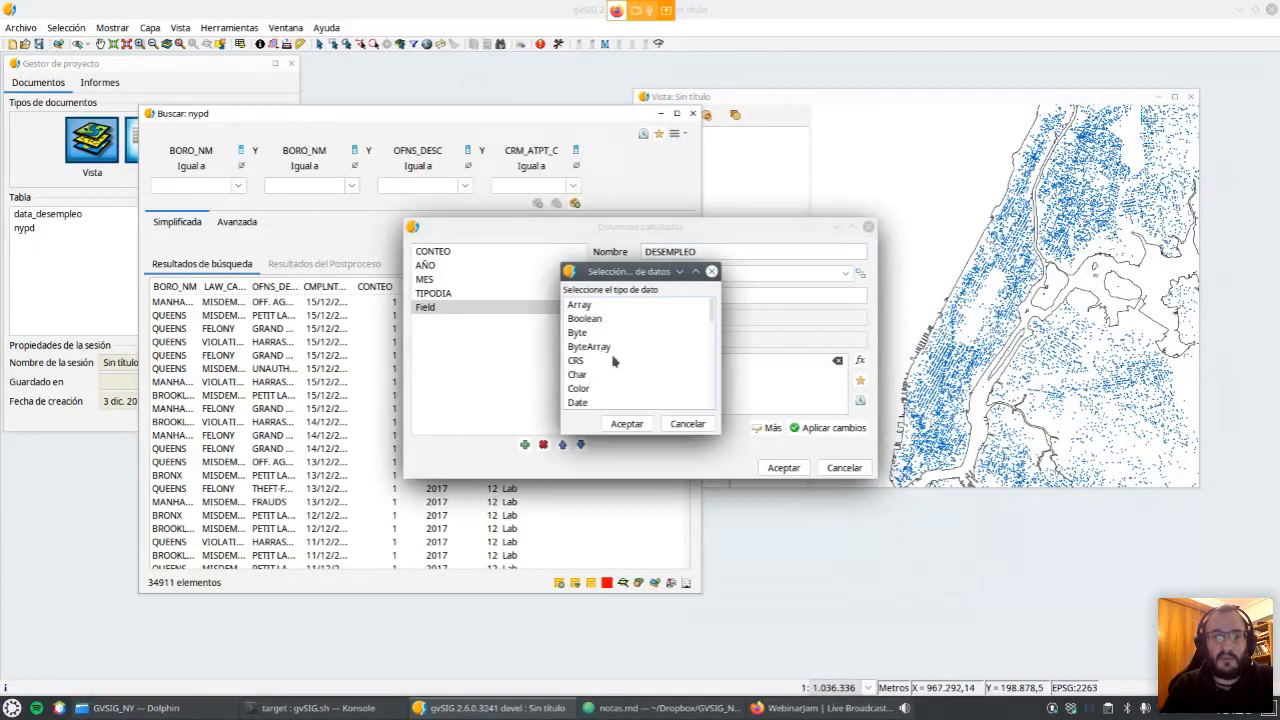
scroll(620, 345, "down", 1)
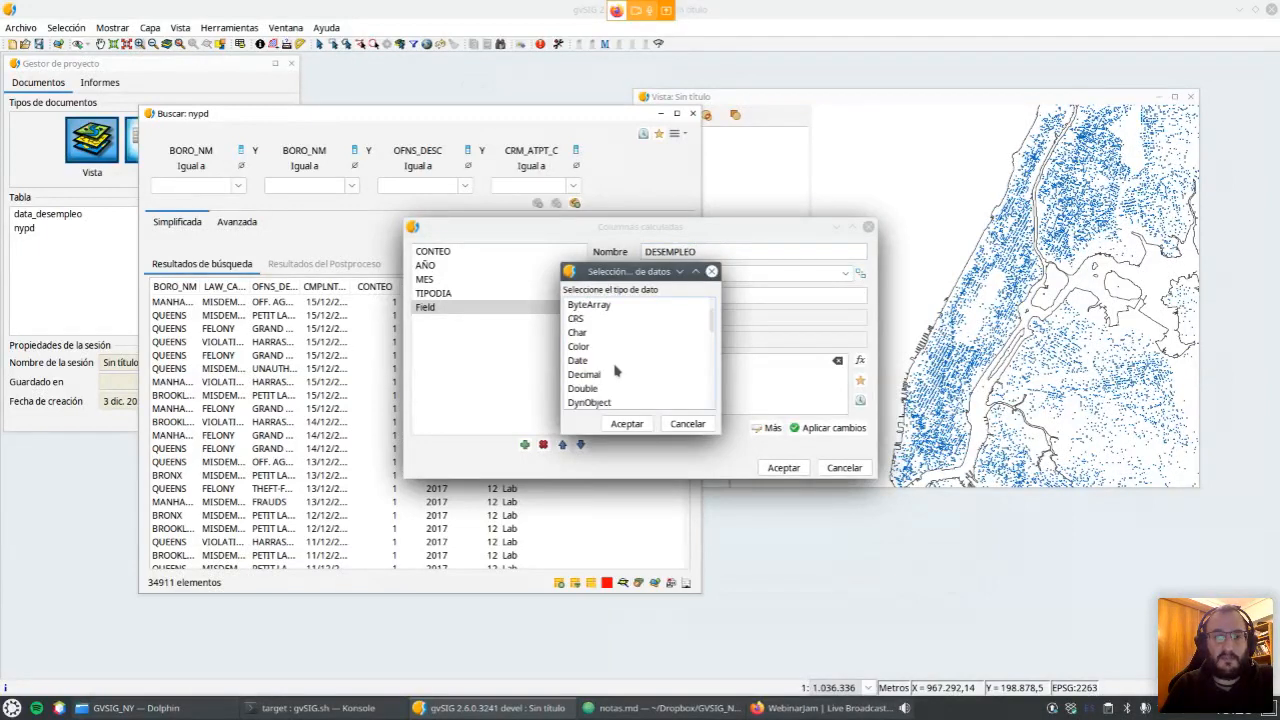
left_click(603, 390)
left_click(626, 423)
Copy the SELECT expression on data_desempleo from notas.md in Atom and paste it in gvSIG as DESEMPLEO's expression.
left_click(685, 383)
left_click(665, 708)
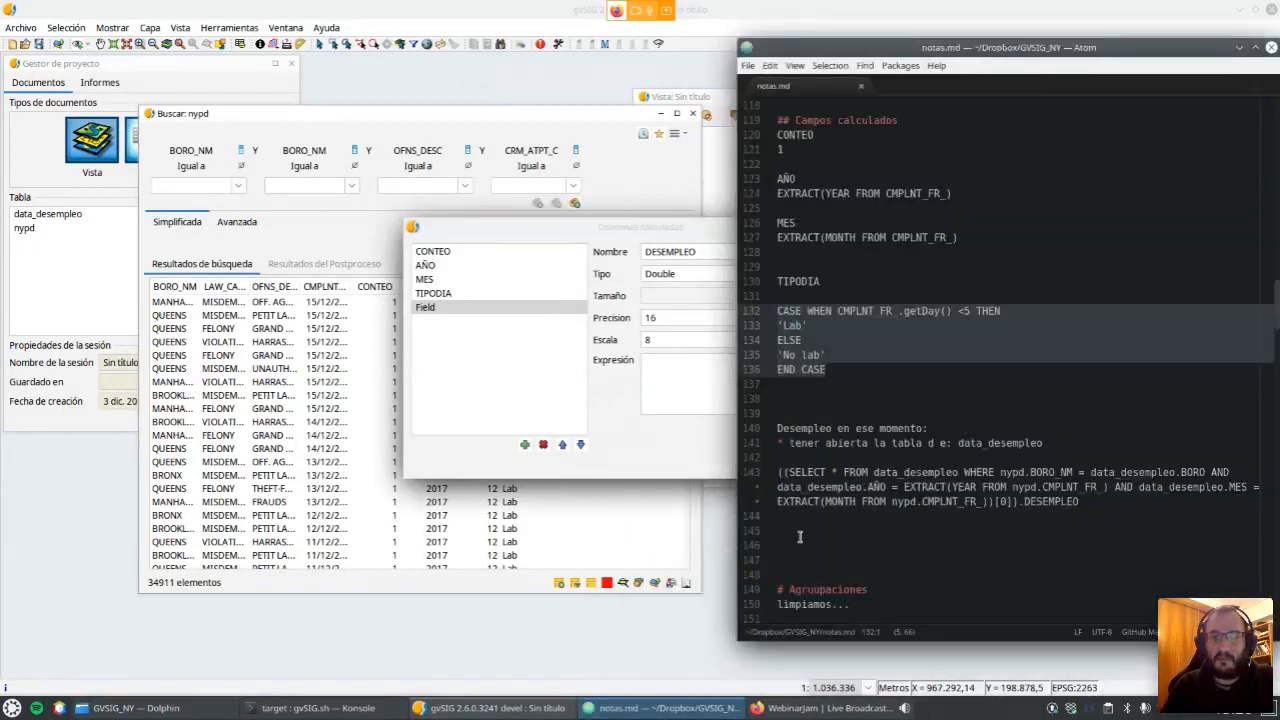
left_click_drag(779, 472, 1128, 497)
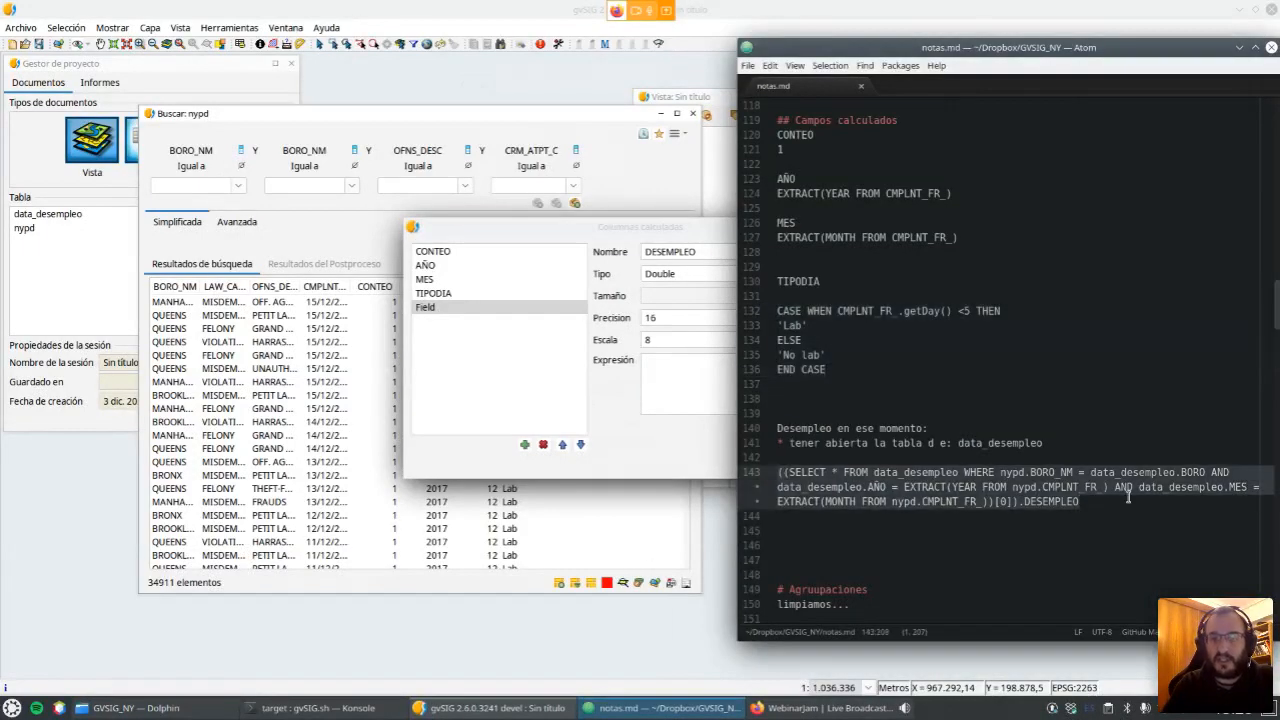
key("ctrl+c")
left_click(657, 371)
key("ctrl+v")
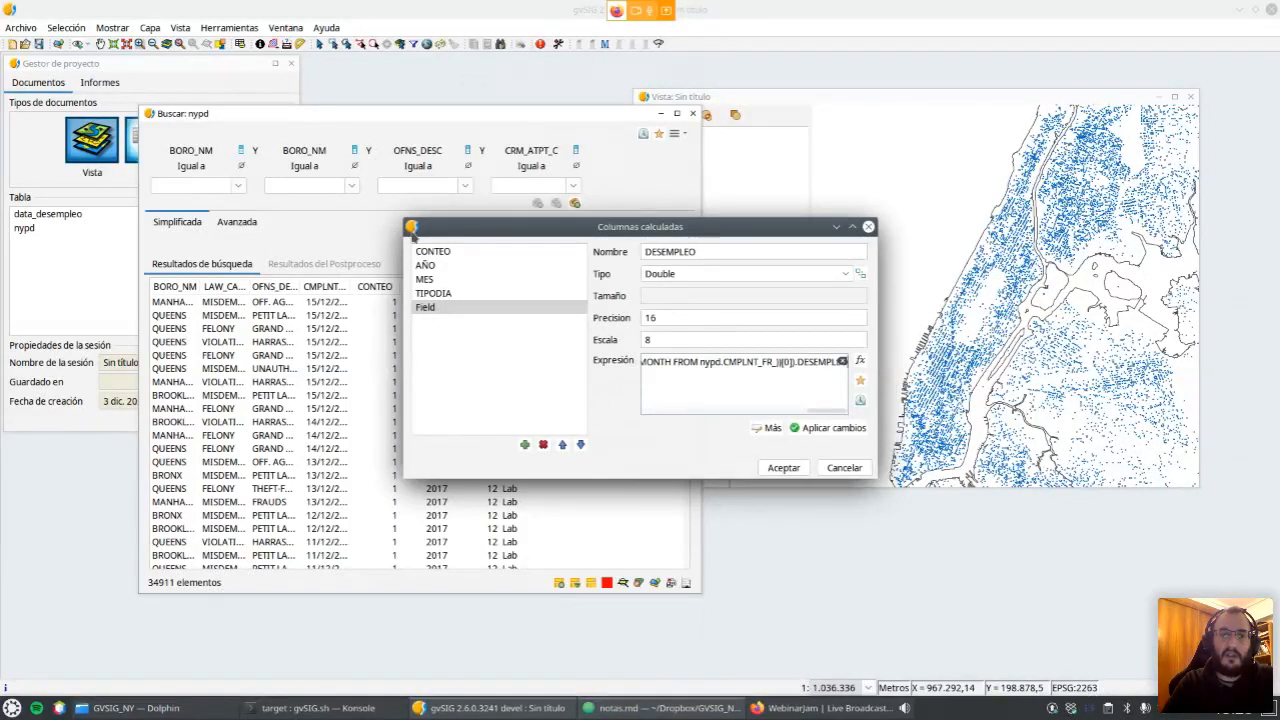
Enlarge the calculated columns dialog, and open DESEMPLEO's expression in an enlarged expression builder.
left_click_drag(398, 217, 127, 44)
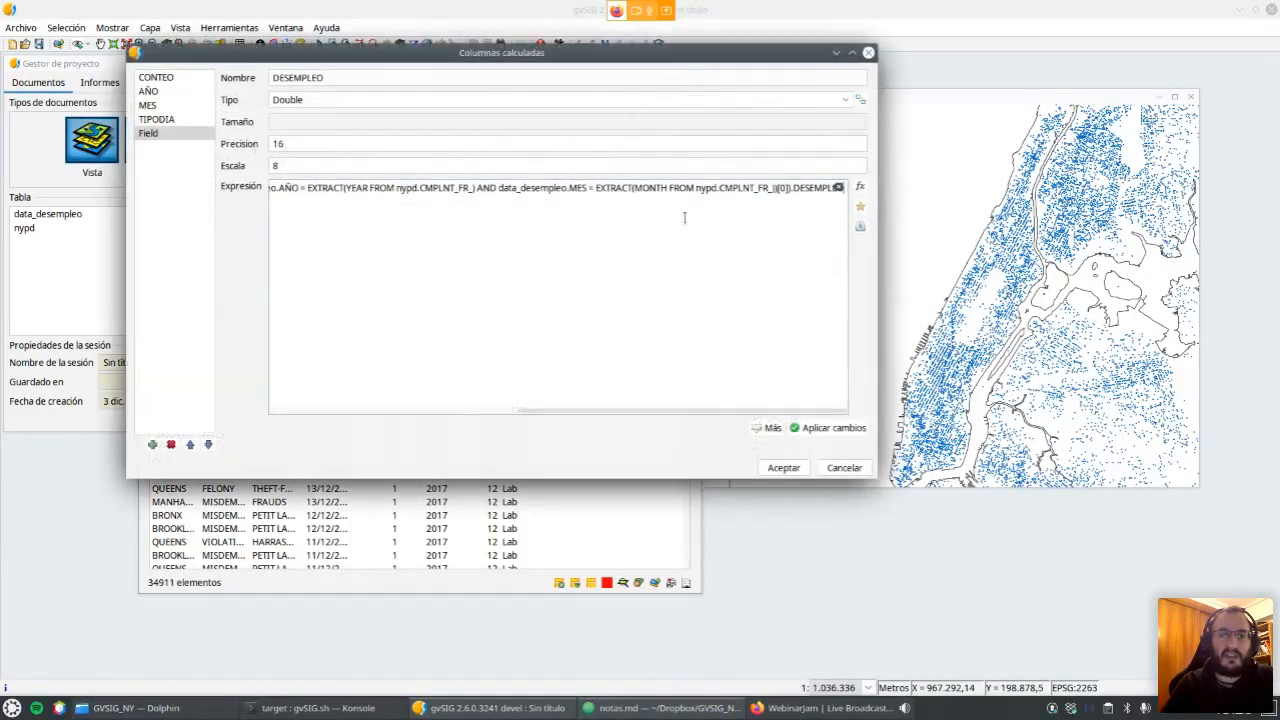
left_click(595, 352)
left_click(860, 187)
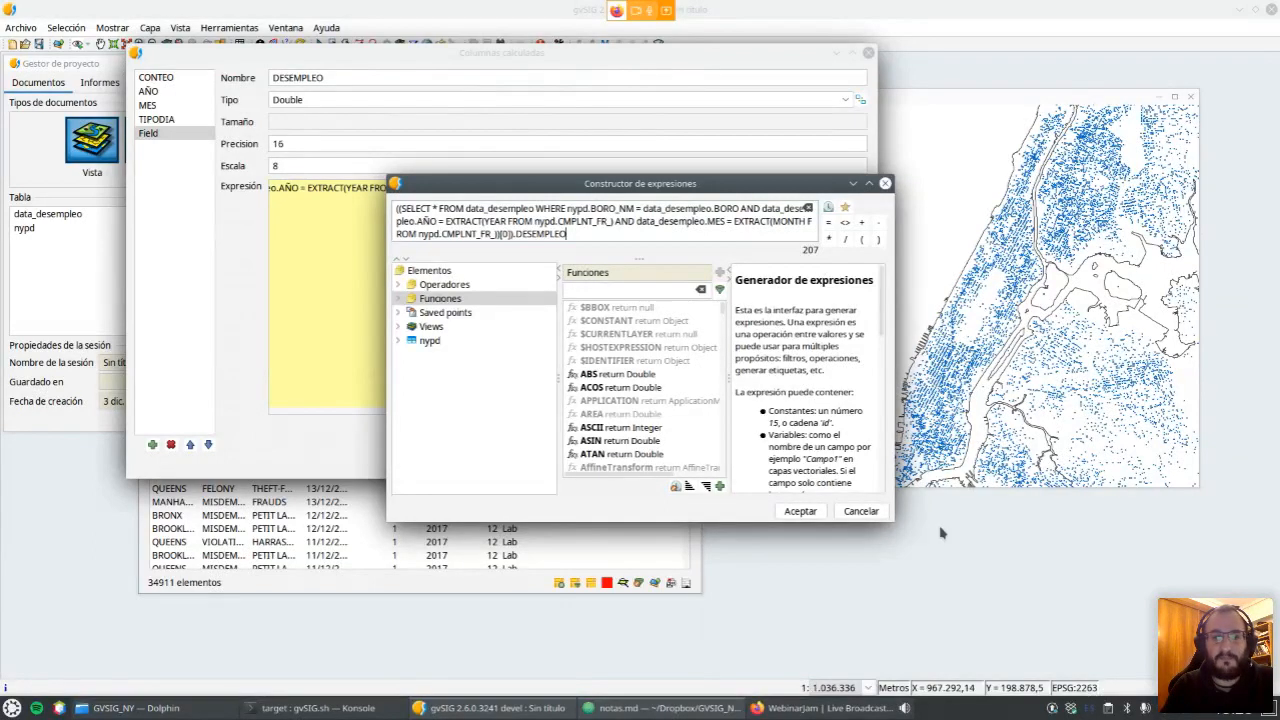
left_click_drag(896, 525, 1036, 603)
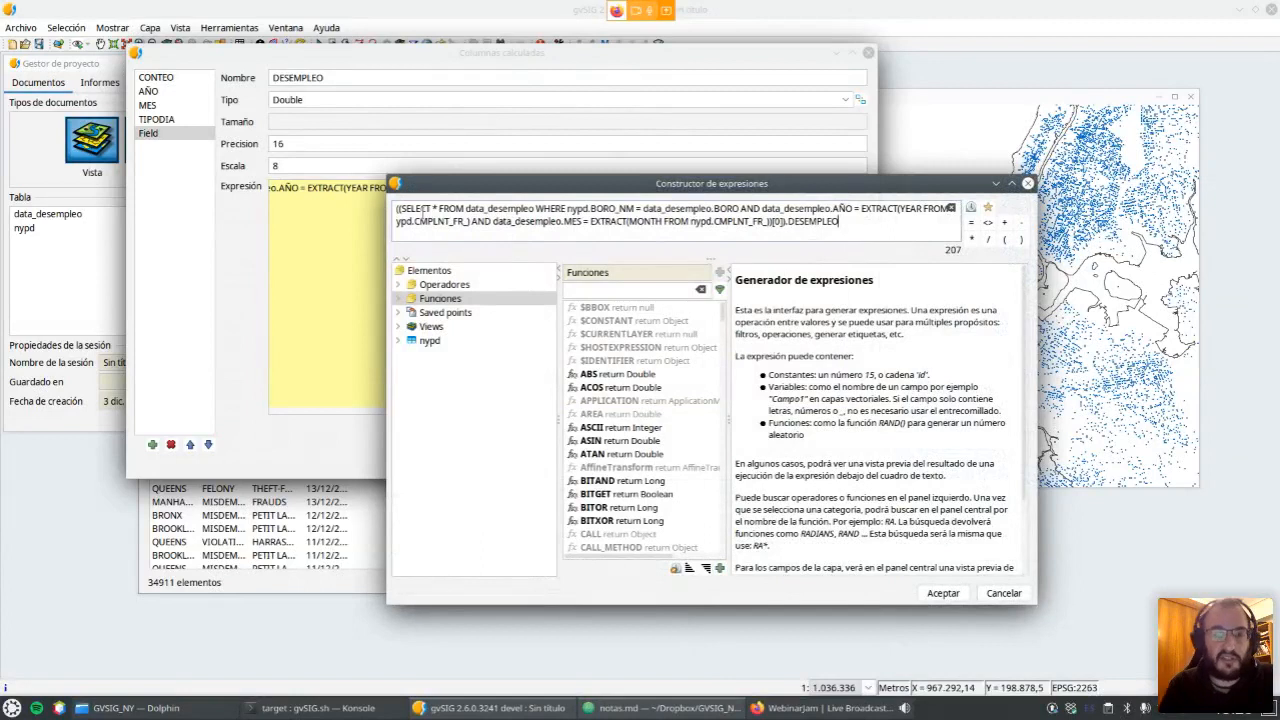
Examine the SELECT * subquery and its source table data_desempleo in DESEMPLEO's expression.
left_click_drag(399, 208, 429, 208)
left_click(433, 208)
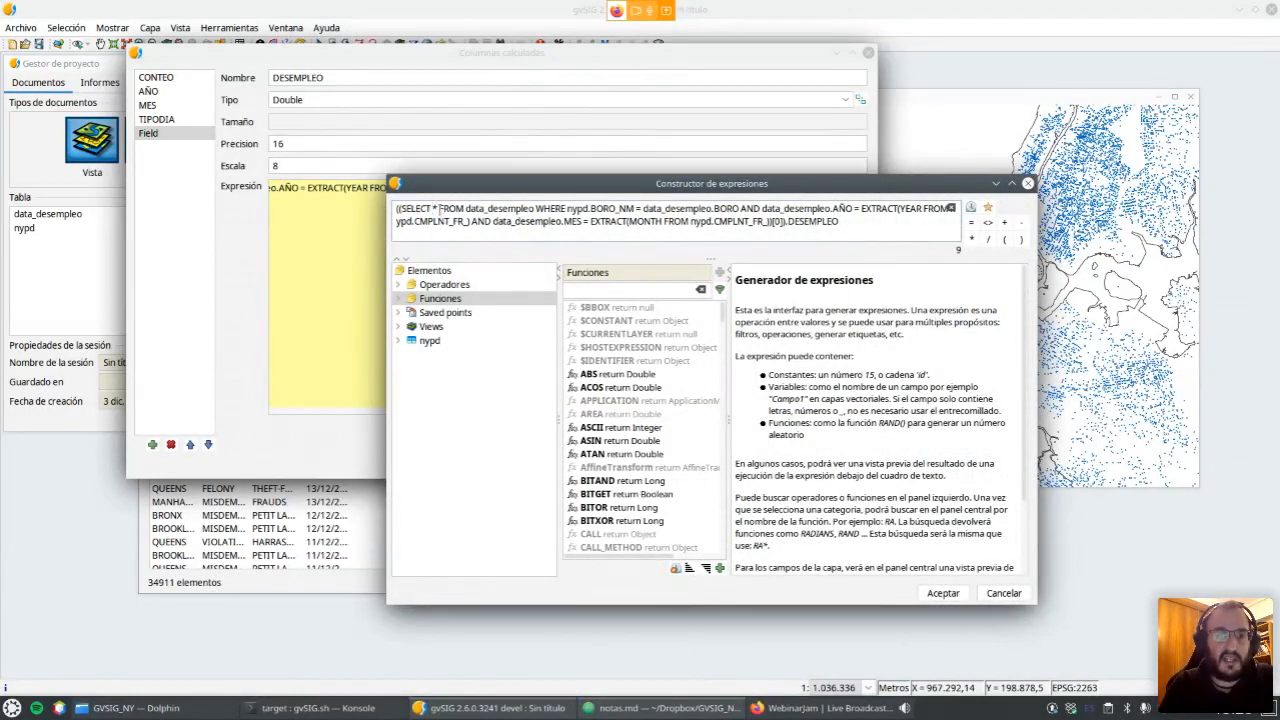
left_click(437, 208)
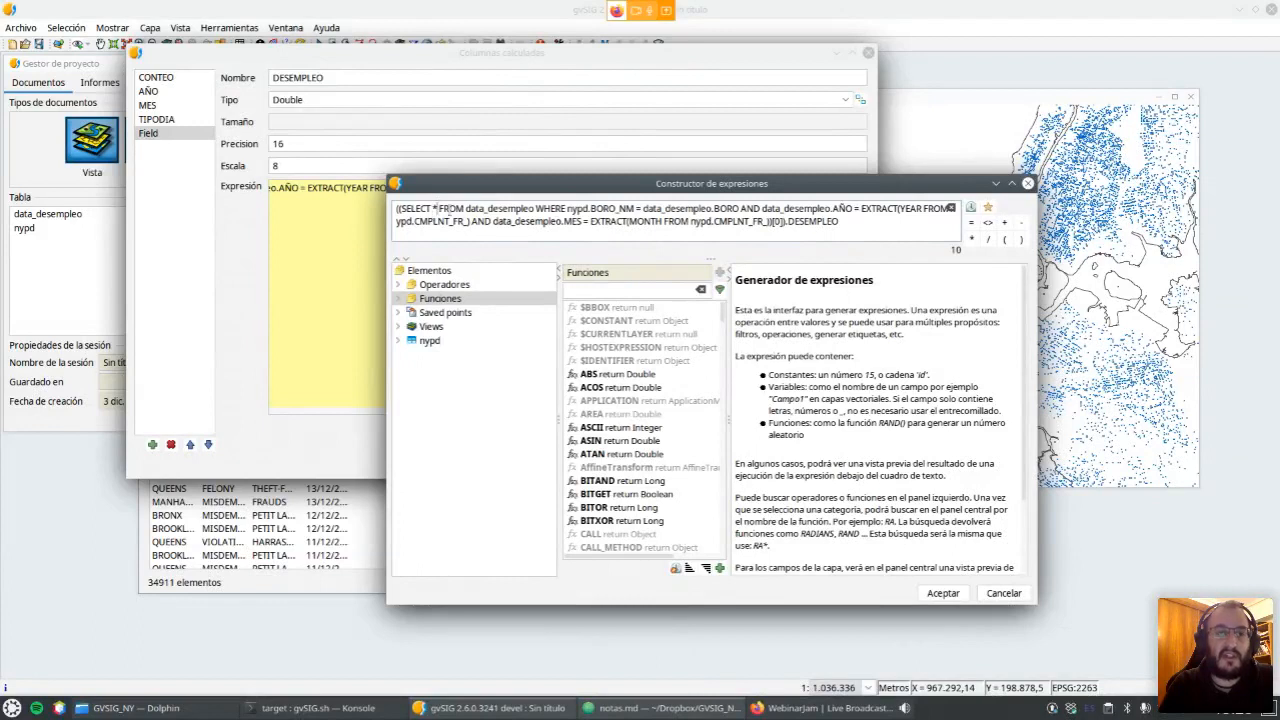
left_click_drag(403, 209, 769, 222)
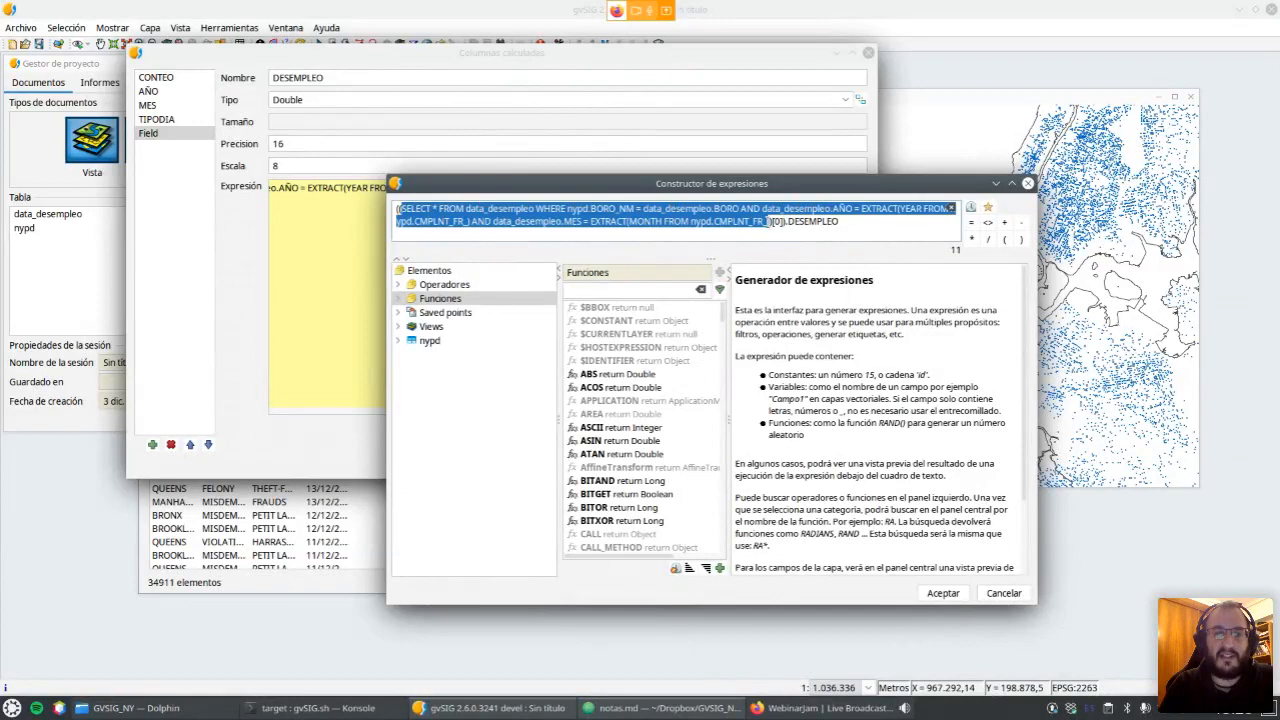
left_click(768, 222)
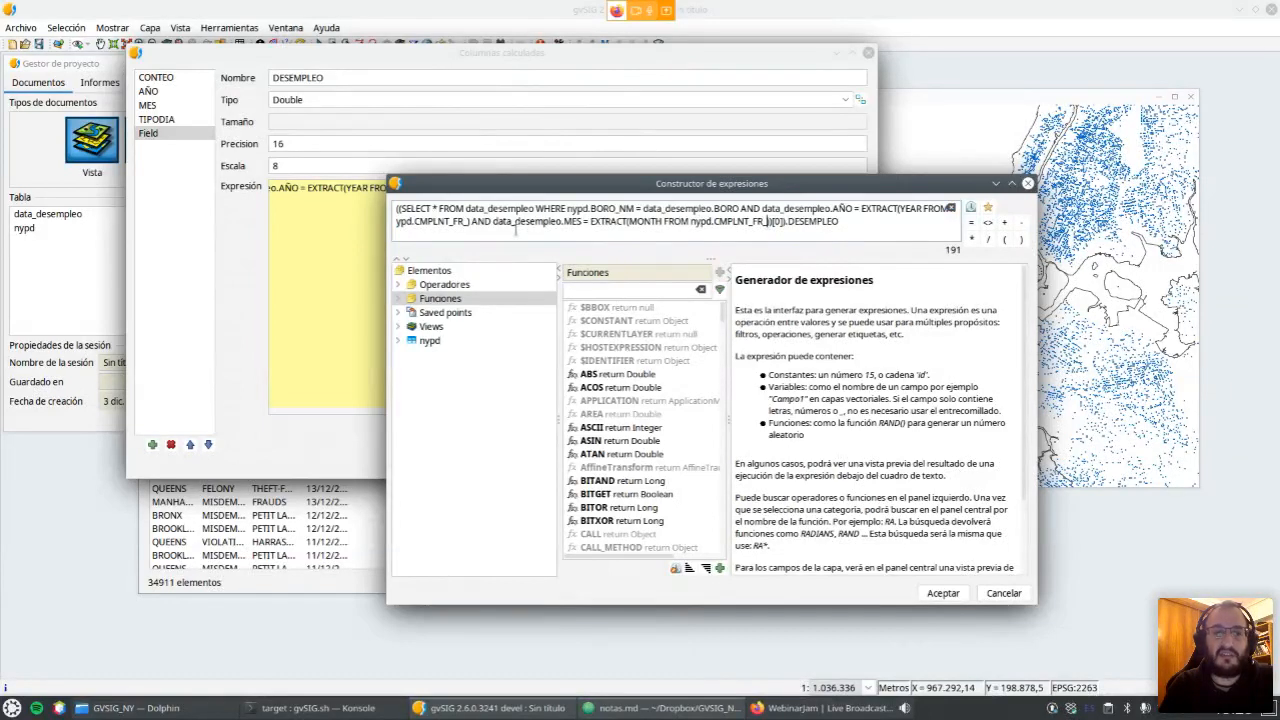
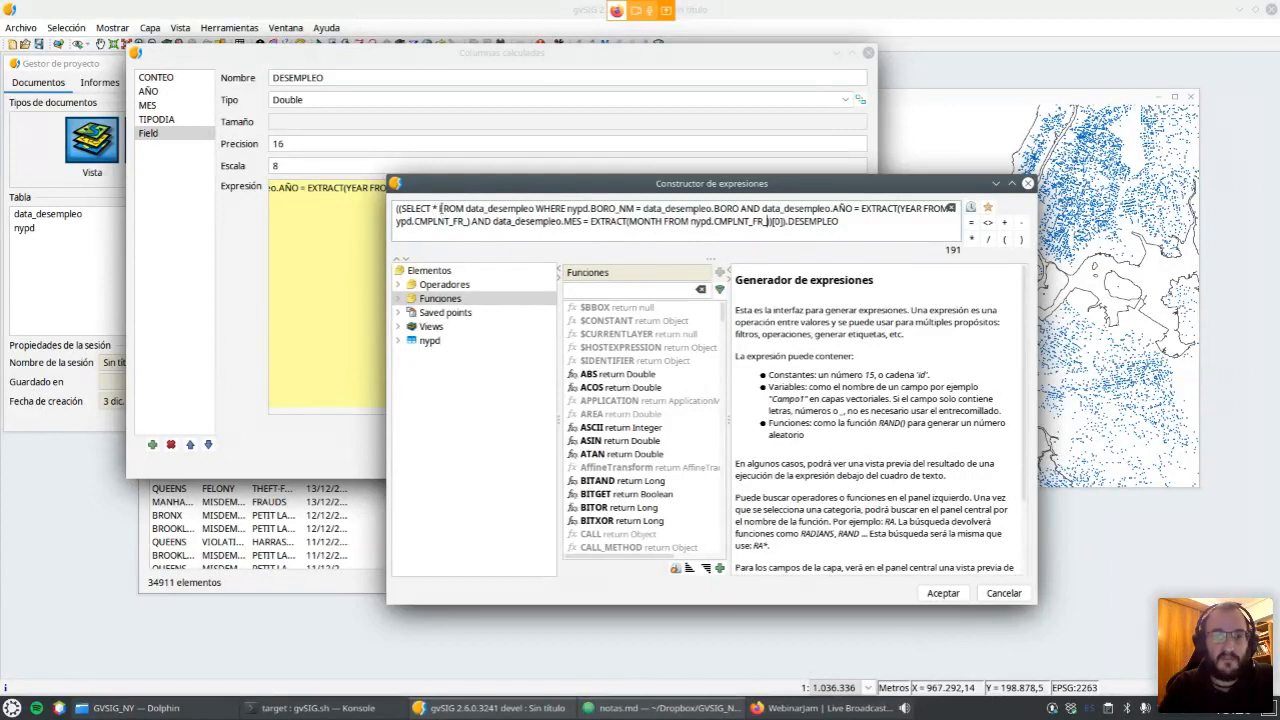
left_click(440, 209)
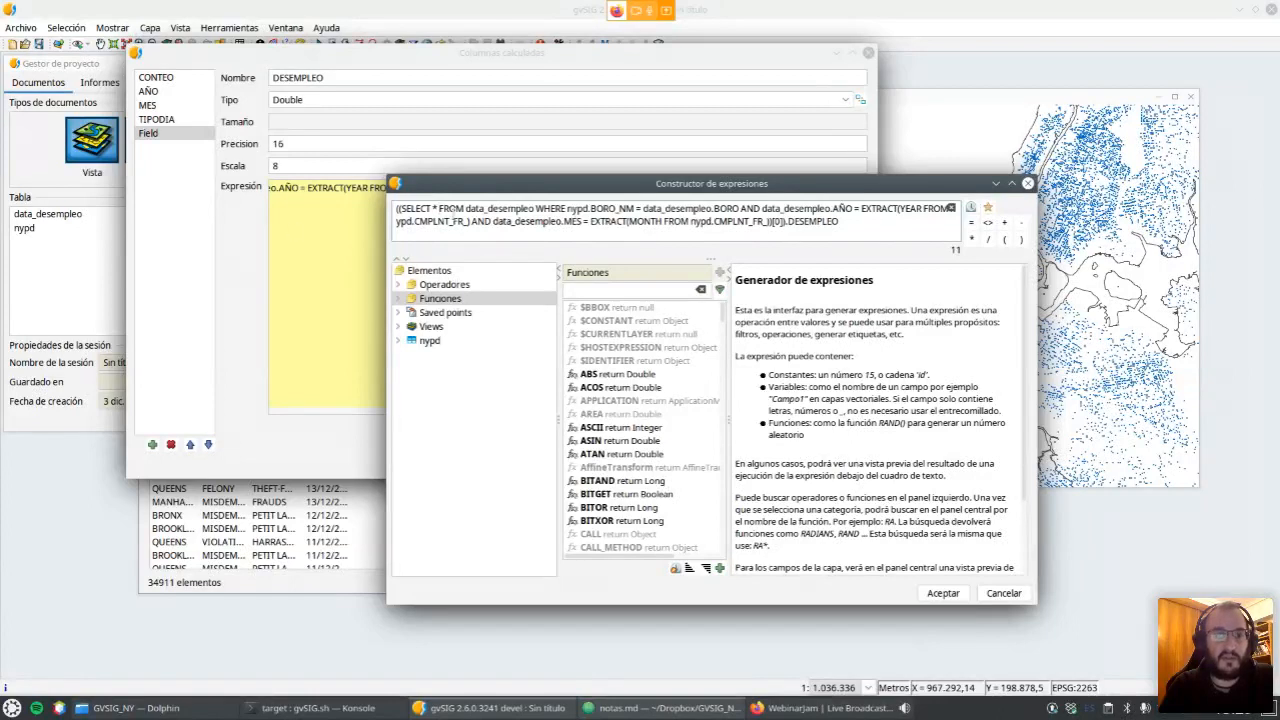
key("Left")
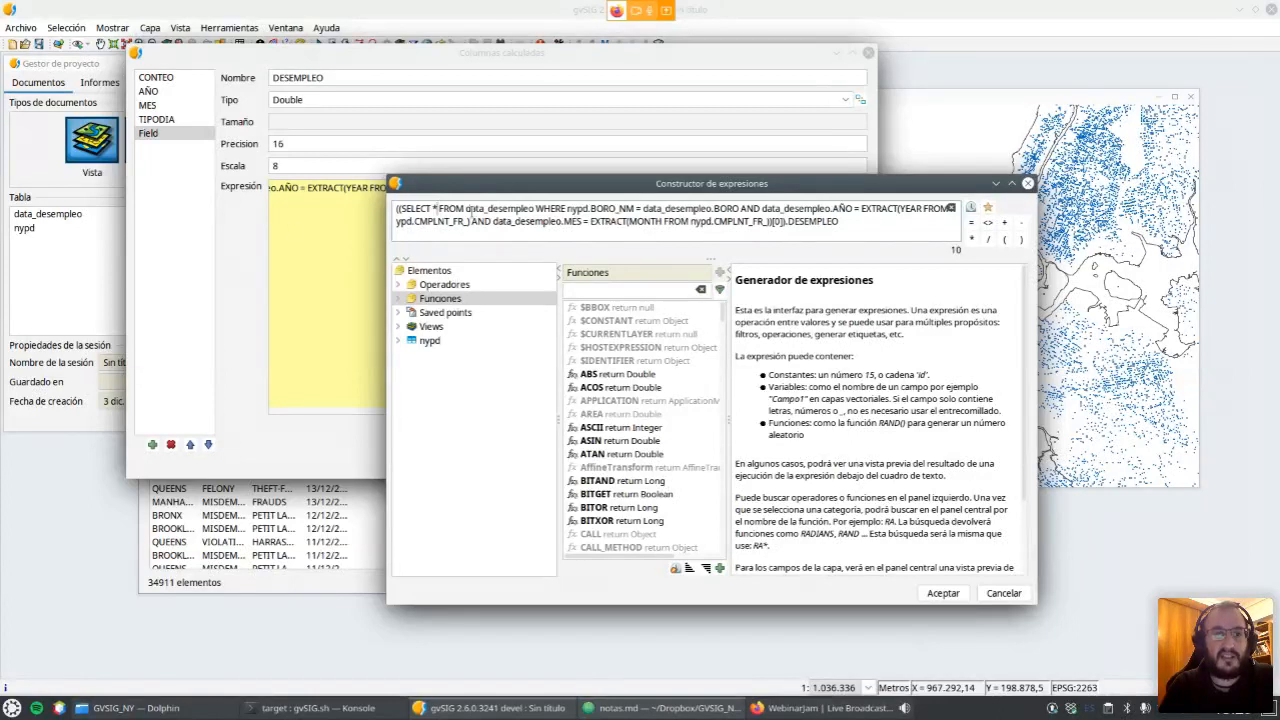
double_click(487, 209)
double_click(499, 213)
left_click(472, 220)
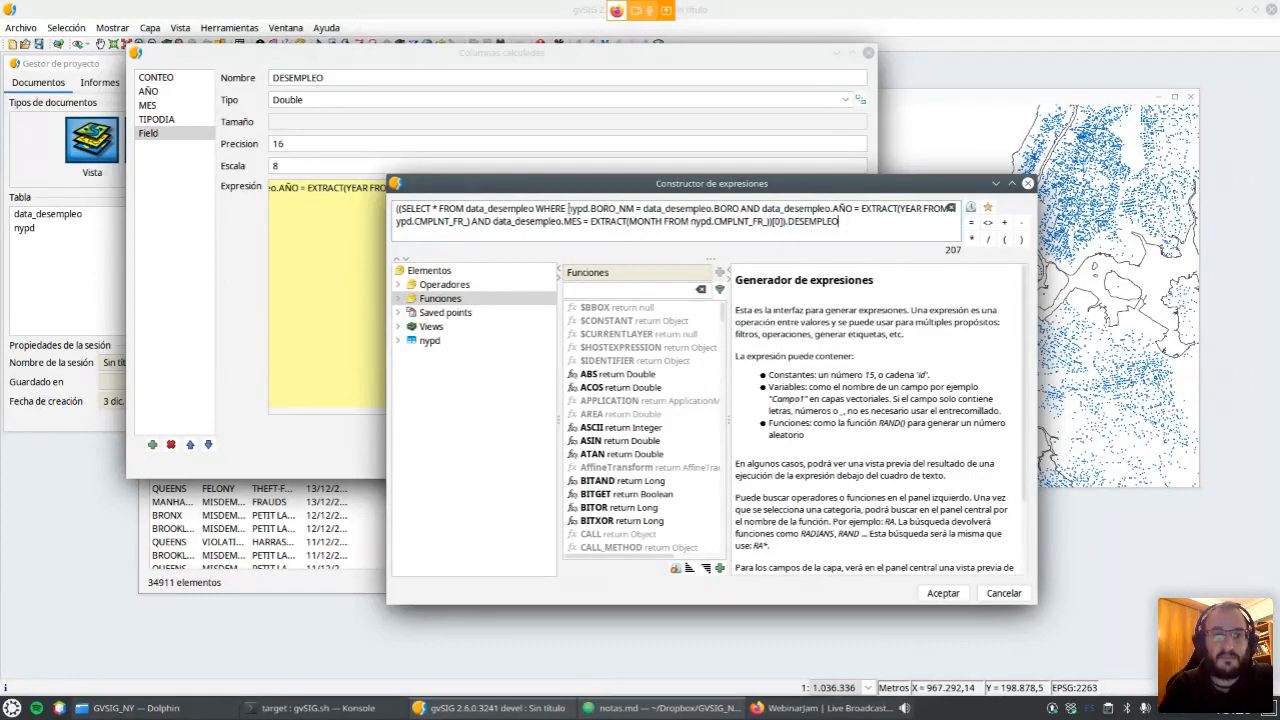
Review the borough, year and month conditions and the [0] DESEMPLEO ending, and save the expression and calculated columns.
left_click(588, 208)
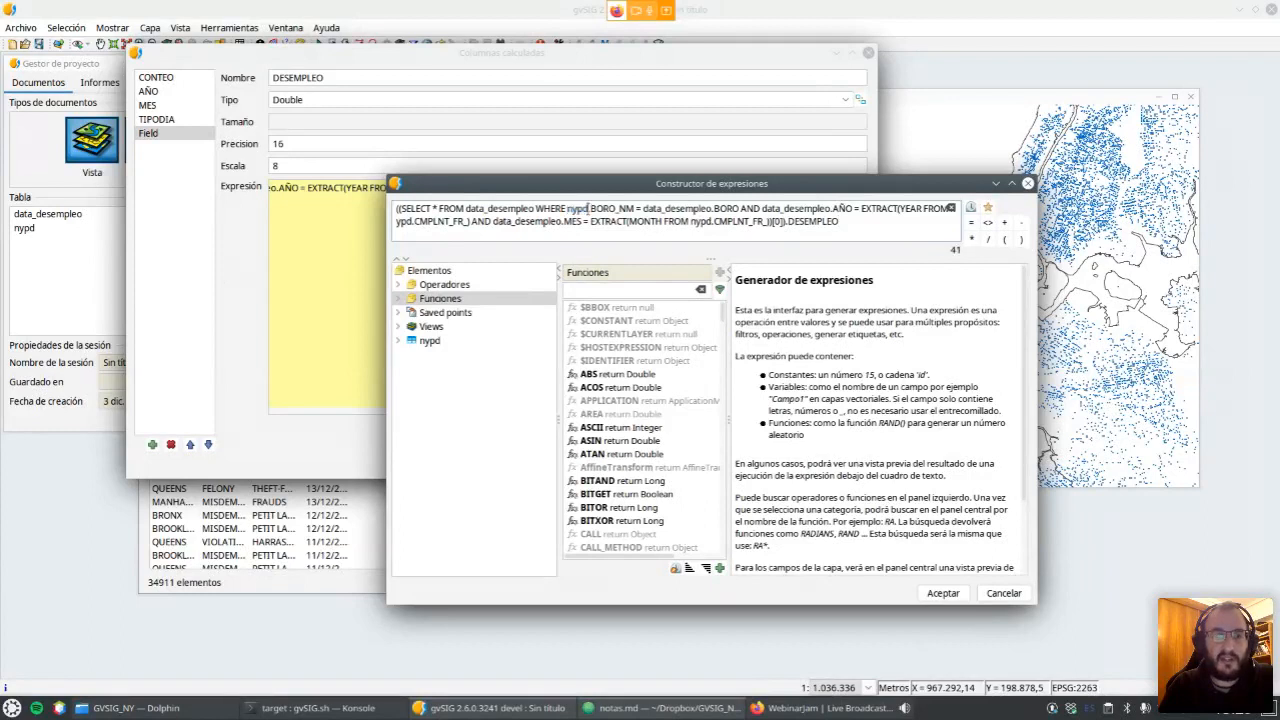
left_click_drag(567, 208, 852, 211)
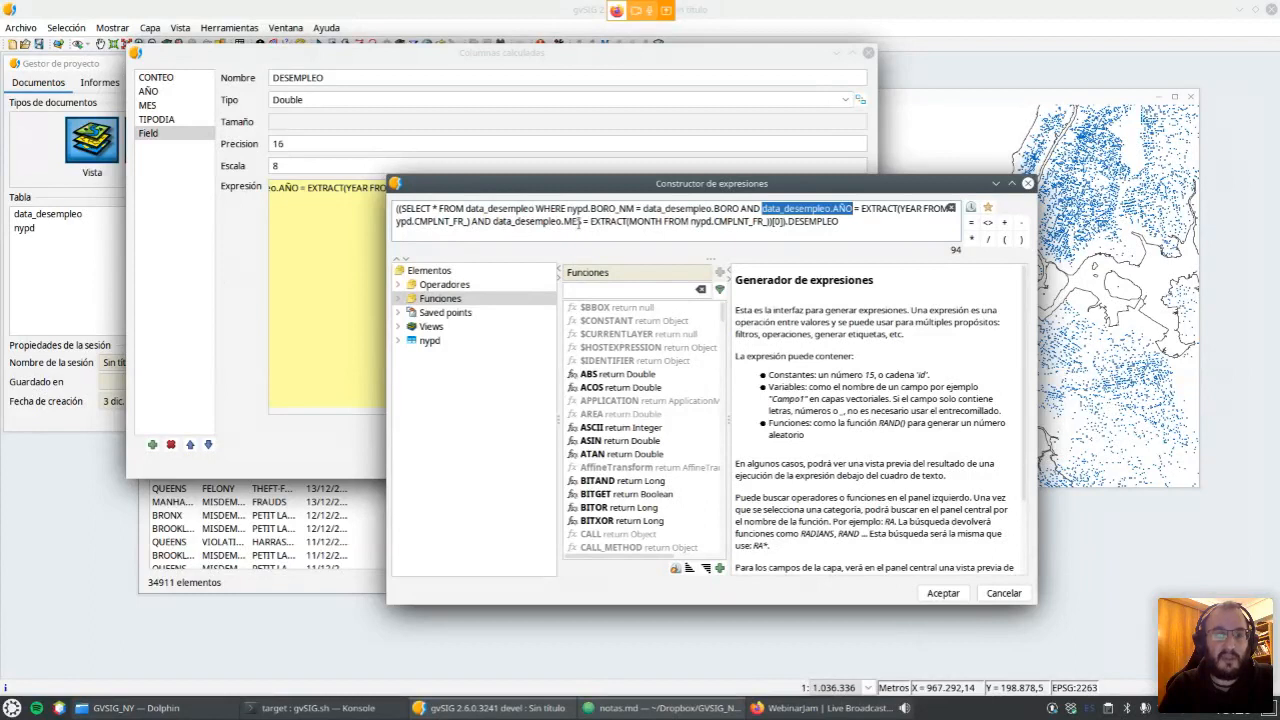
left_click_drag(493, 221, 766, 221)
left_click(768, 221)
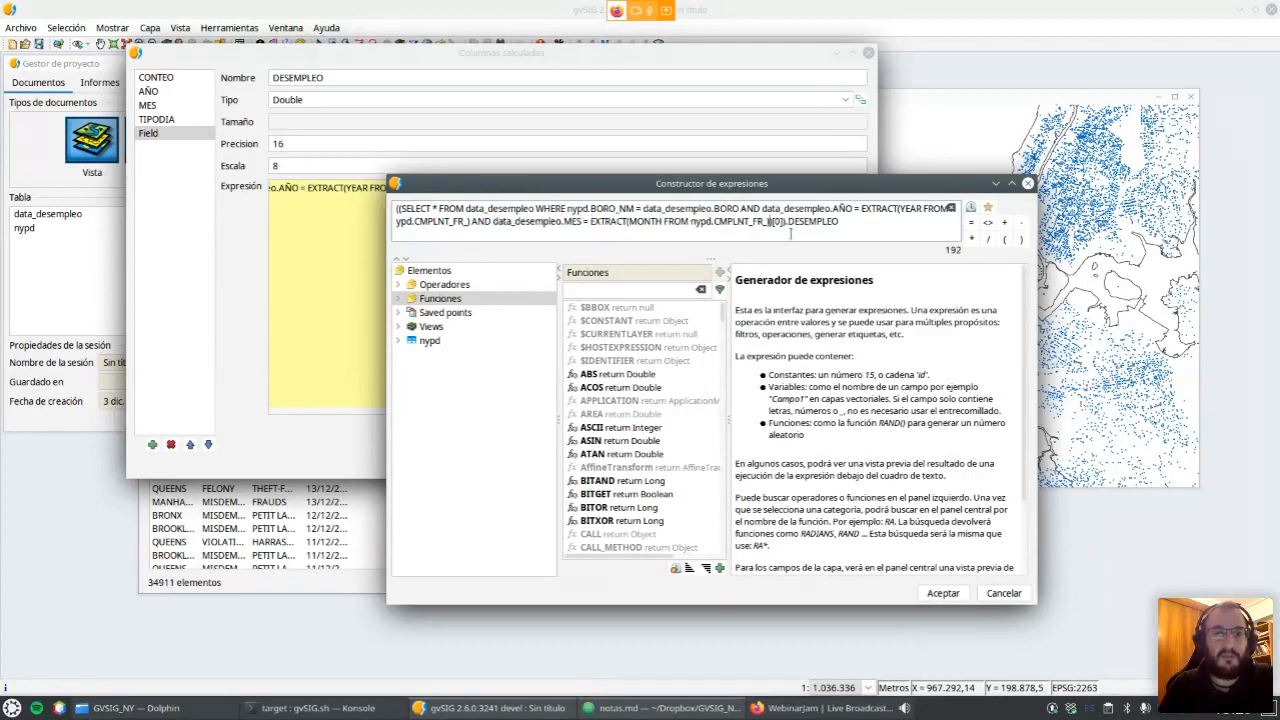
double_click(793, 221)
left_click(849, 224)
left_click(943, 594)
left_click(784, 468)
Add DESEMPLEO after TIPODIA to the columns shown in the search results.
left_click(684, 136)
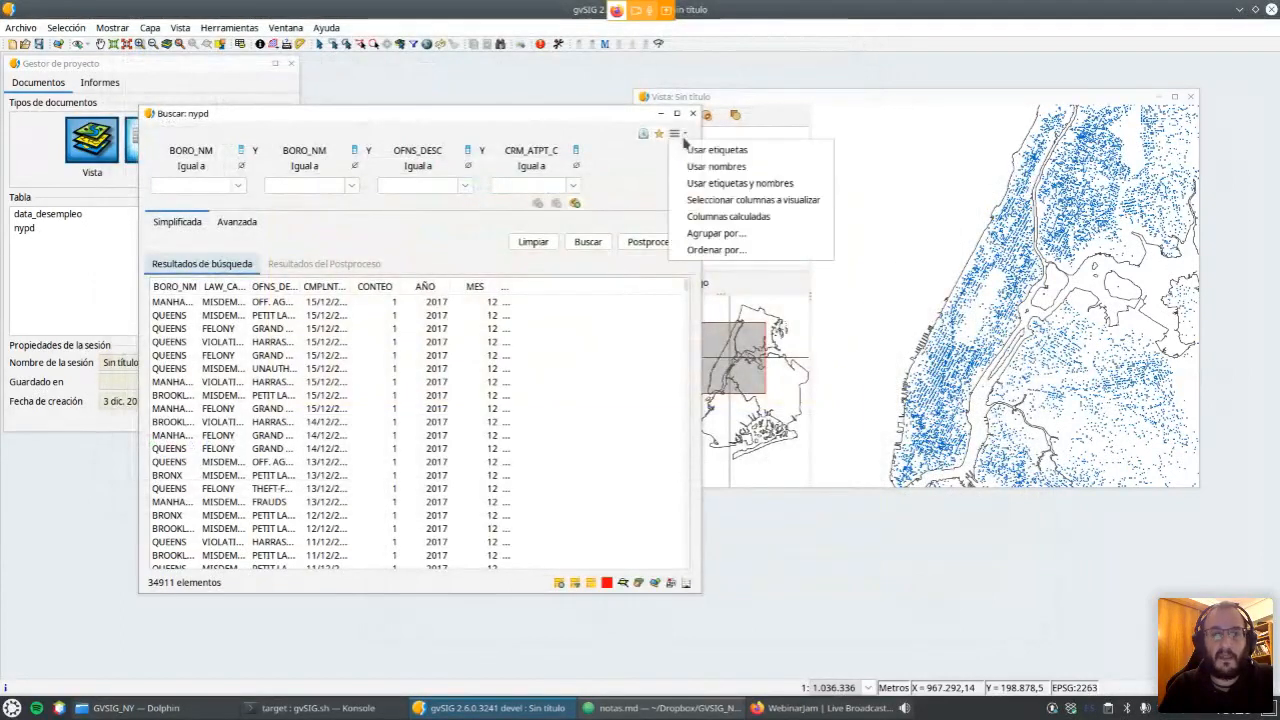
left_click(730, 199)
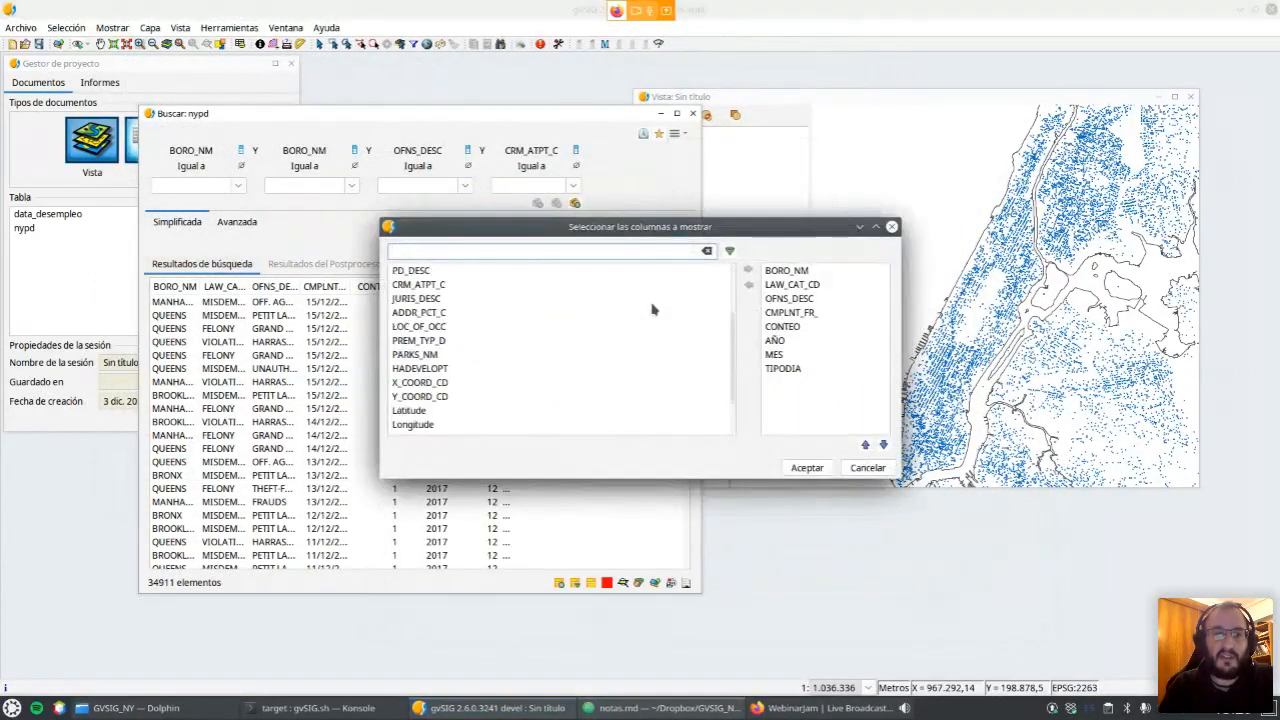
scroll(560, 360, "down", 2)
left_click(514, 427)
left_click(747, 270)
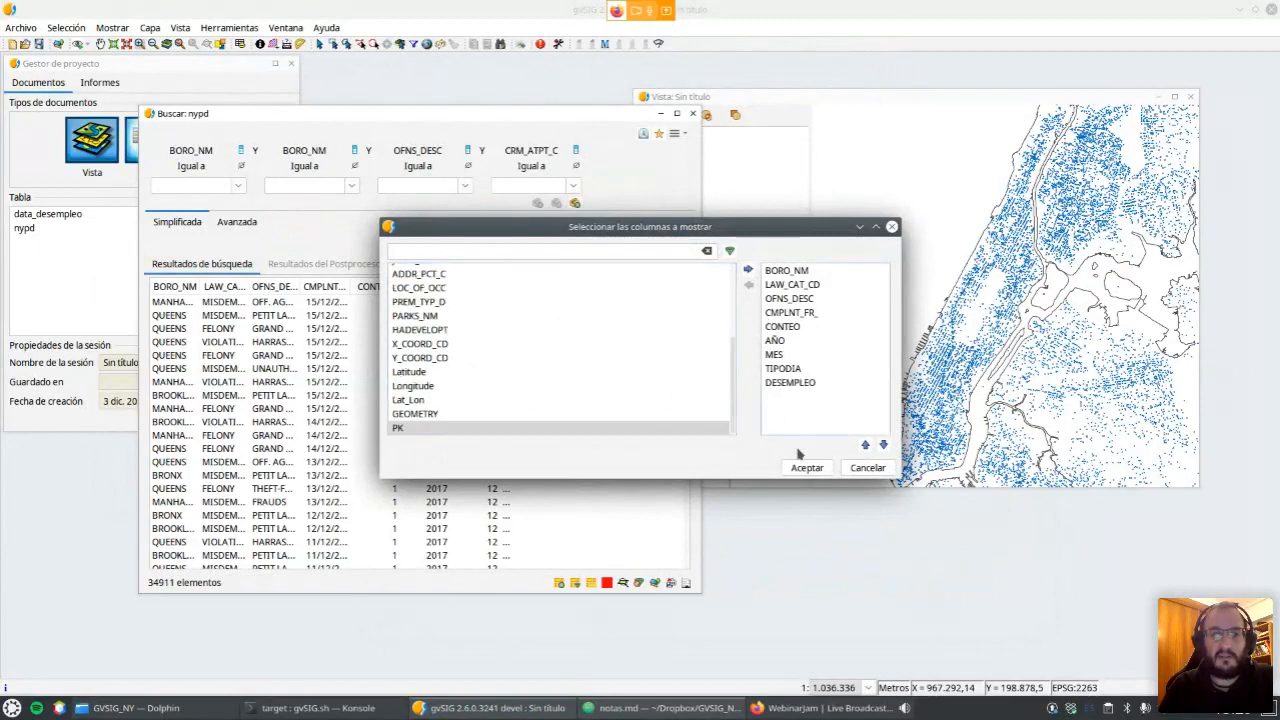
left_click(806, 468)
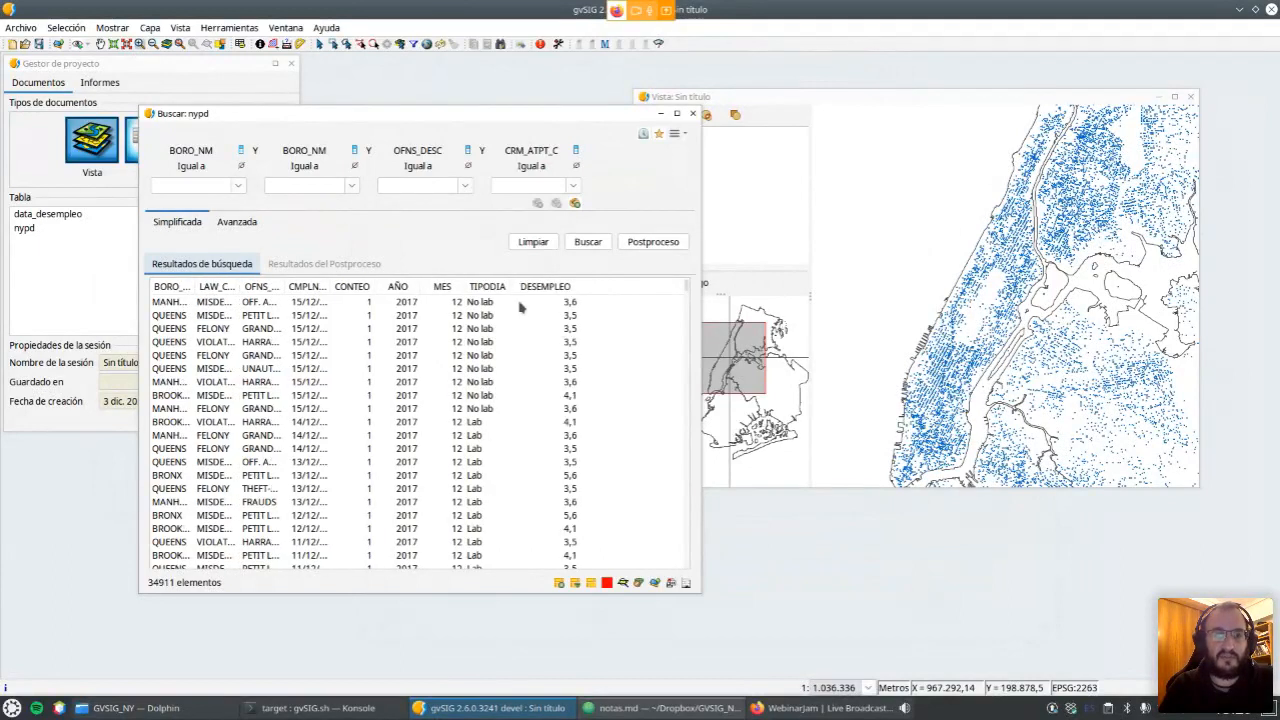
Widen the TIPODIA column slightly and look through the DESEMPLEO values in the search results.
left_click_drag(510, 287, 521, 287)
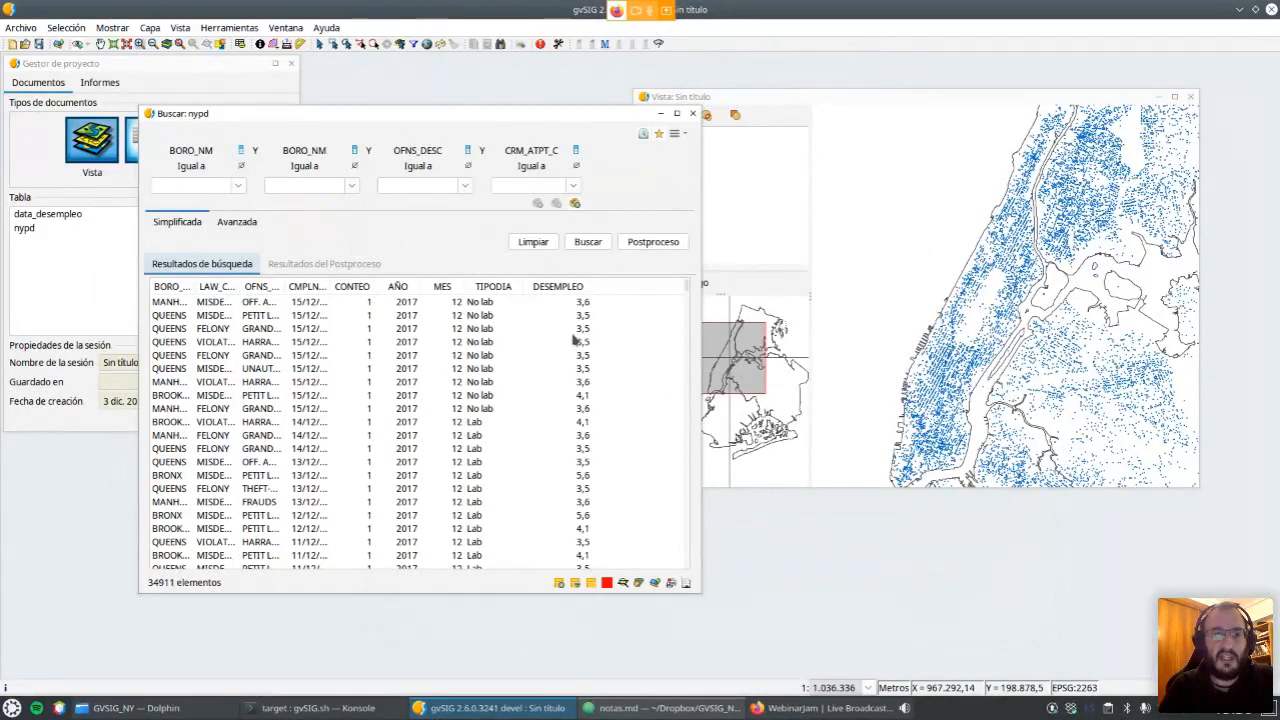
scroll(570, 344, "down", 3)
scroll(565, 325, "down", 2)
scroll(564, 320, "up", 4)
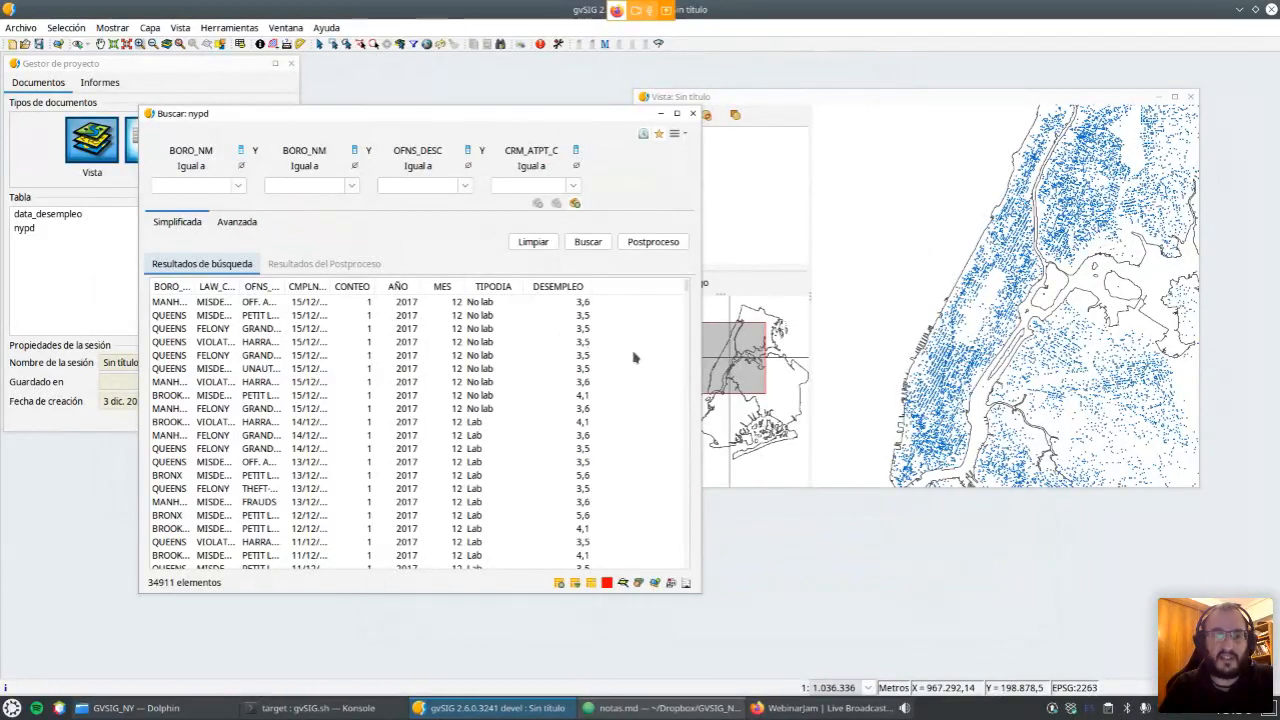
Clear the nypd search settings and run the search again without any filter.
left_click(534, 246)
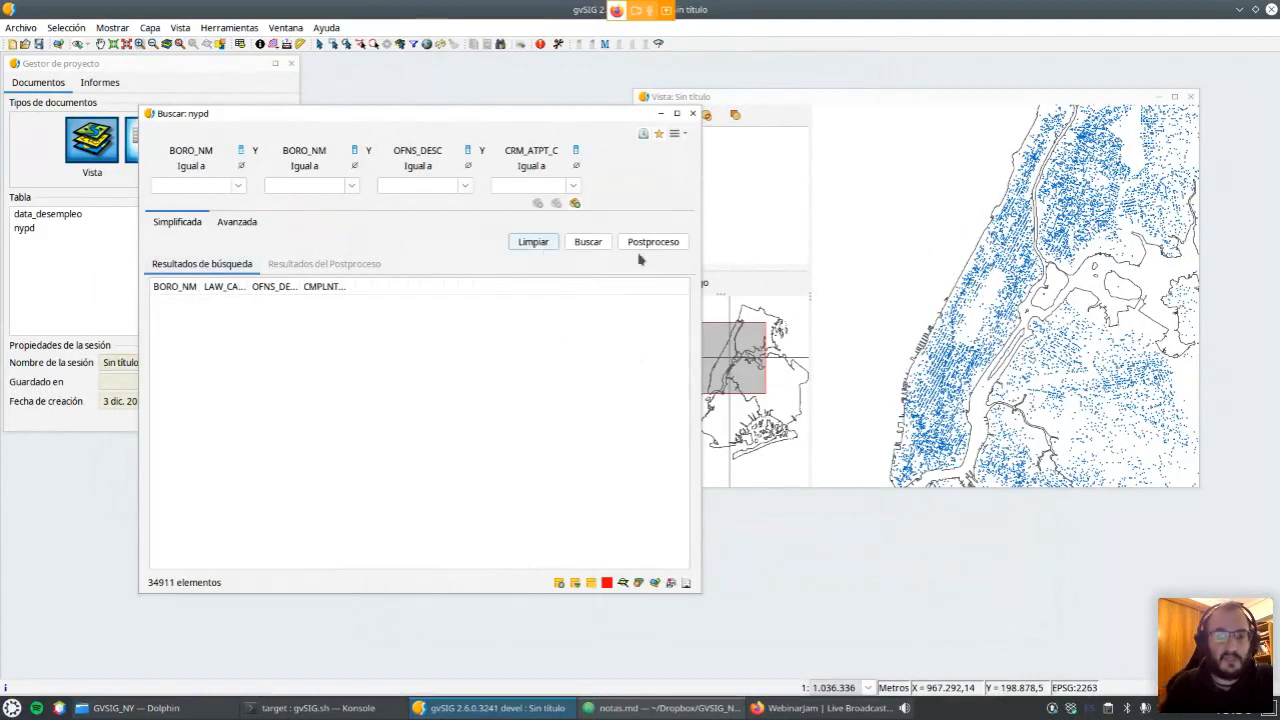
left_click(590, 243)
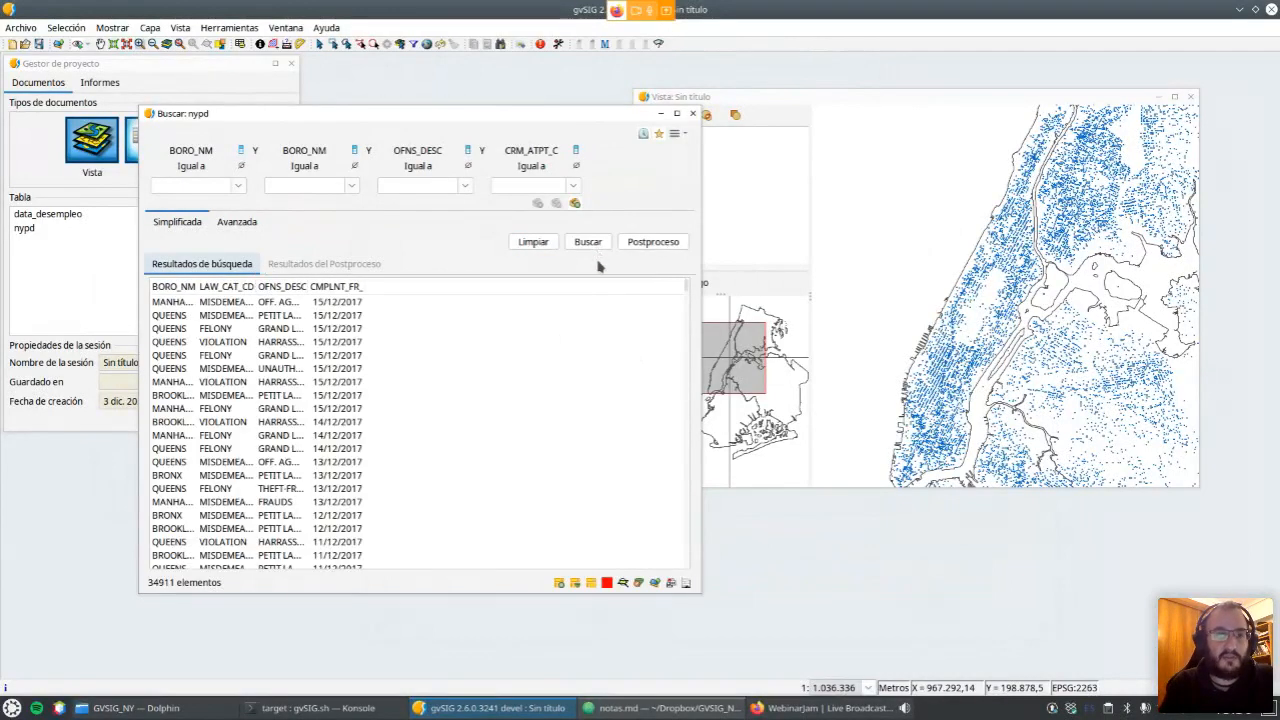
Widen the BORO_NM column in the search results to read the full borough names.
left_click(677, 136)
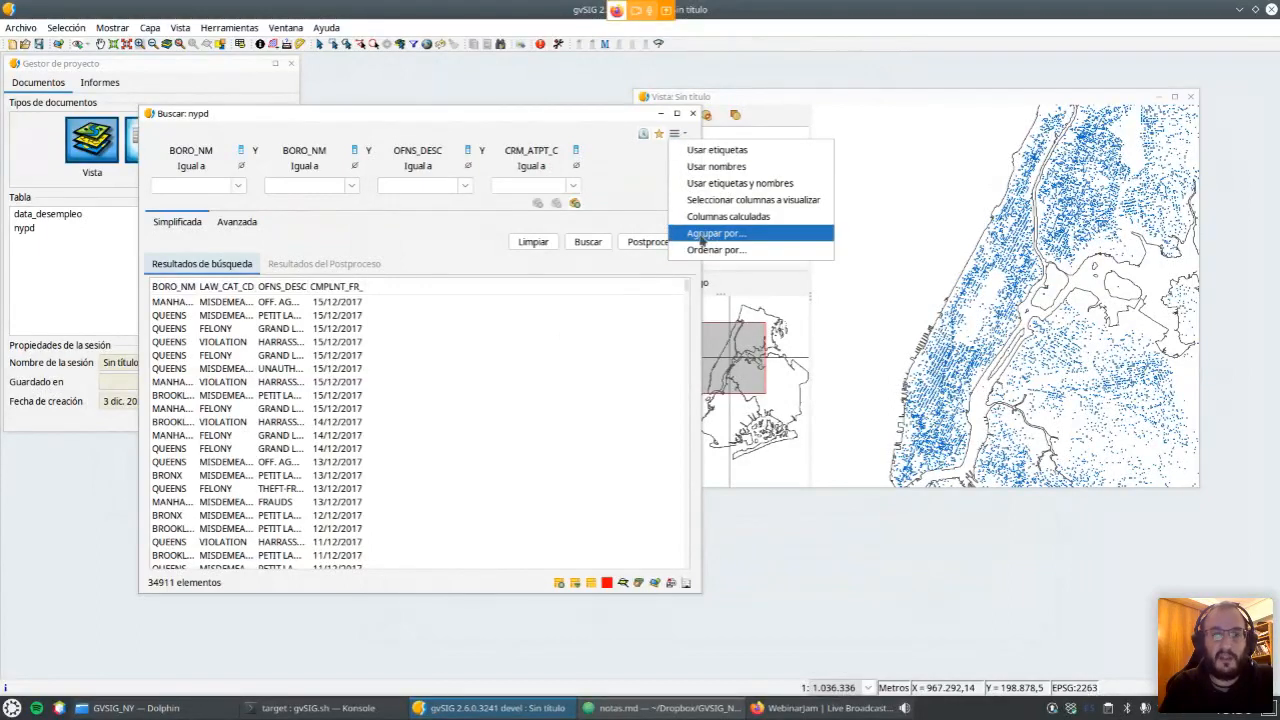
left_click(455, 232)
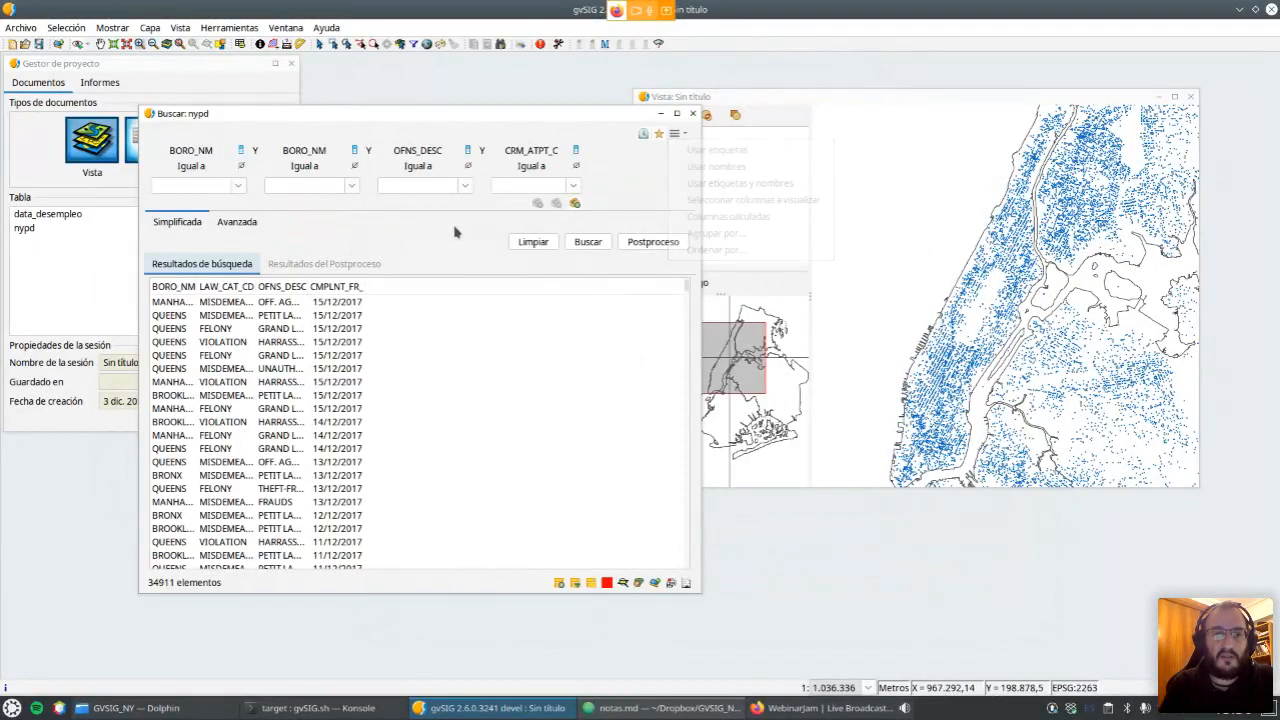
left_click_drag(194, 288, 245, 288)
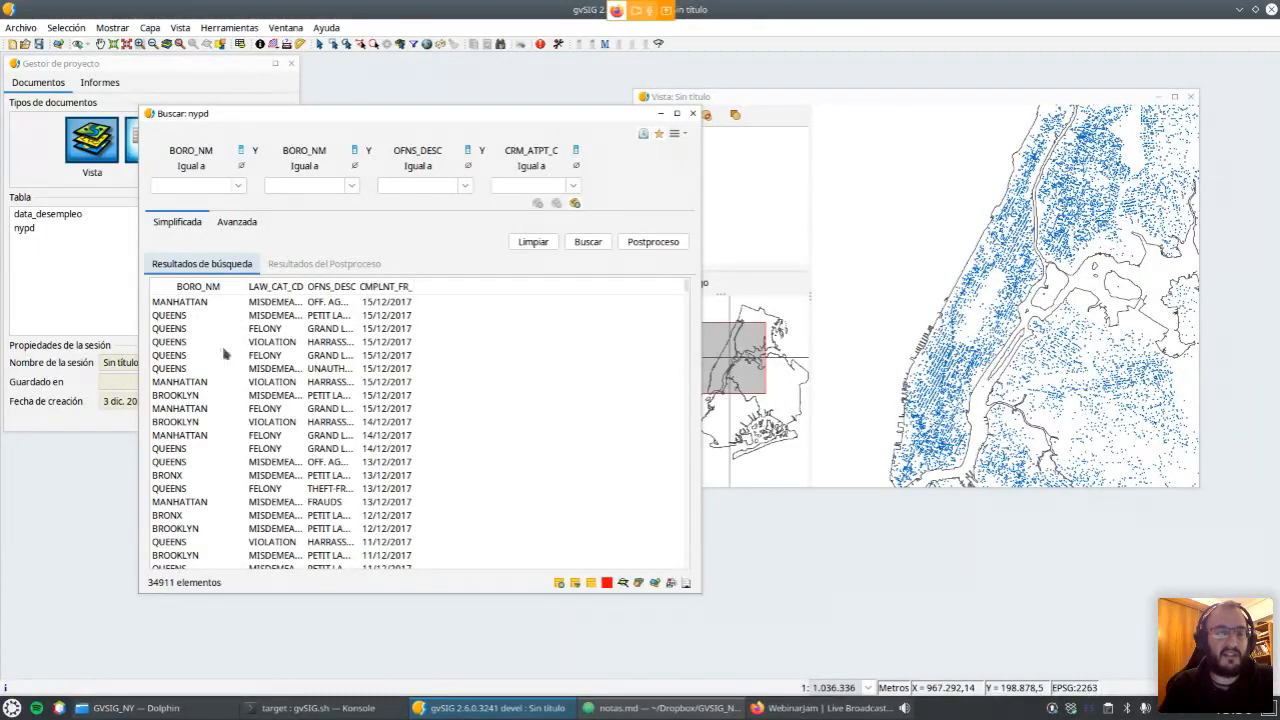
Group the nypd search results by BORO_NM and widen the BORO_NM column to show the full borough names.
left_click(676, 135)
left_click(710, 231)
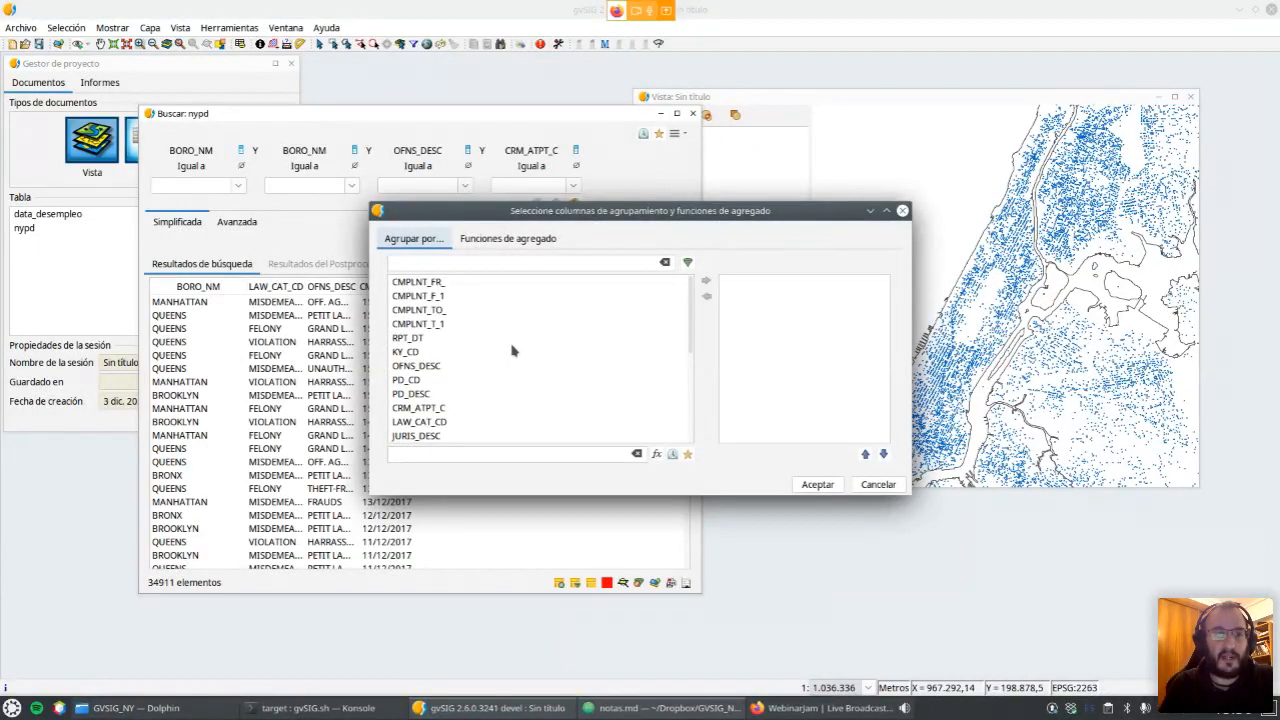
scroll(508, 348, "down", 1)
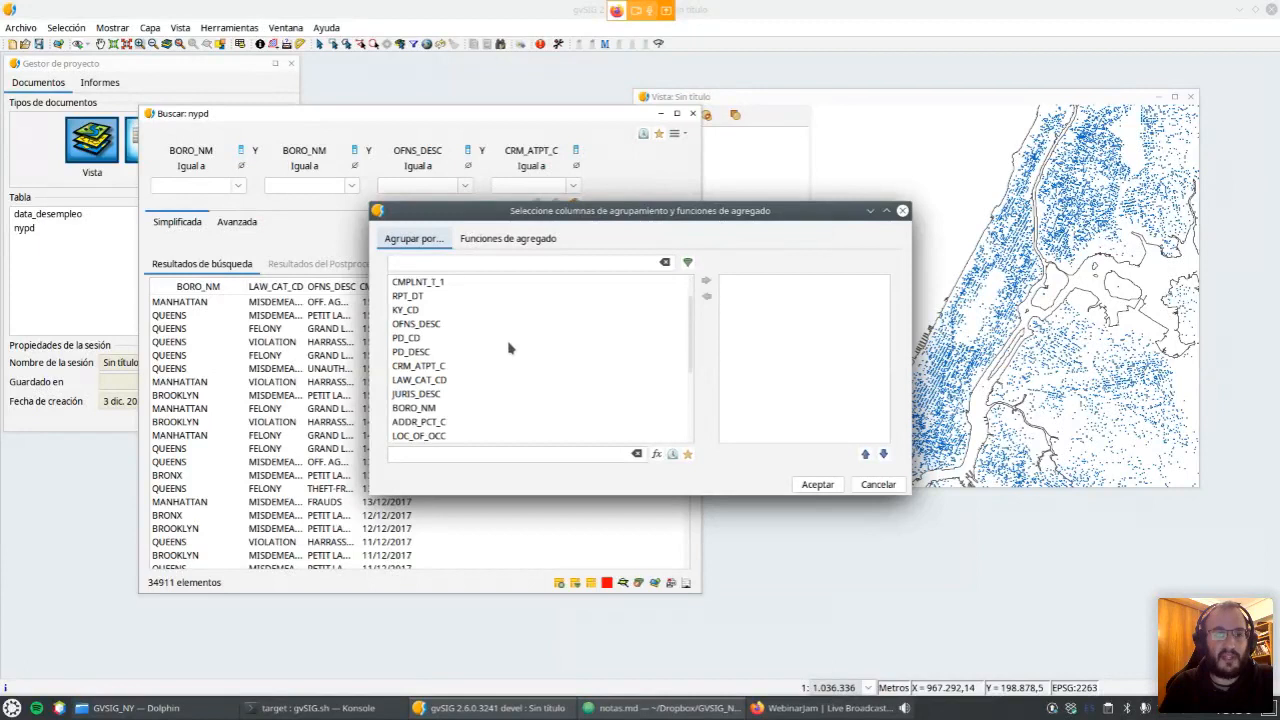
left_click(455, 410)
left_click(706, 282)
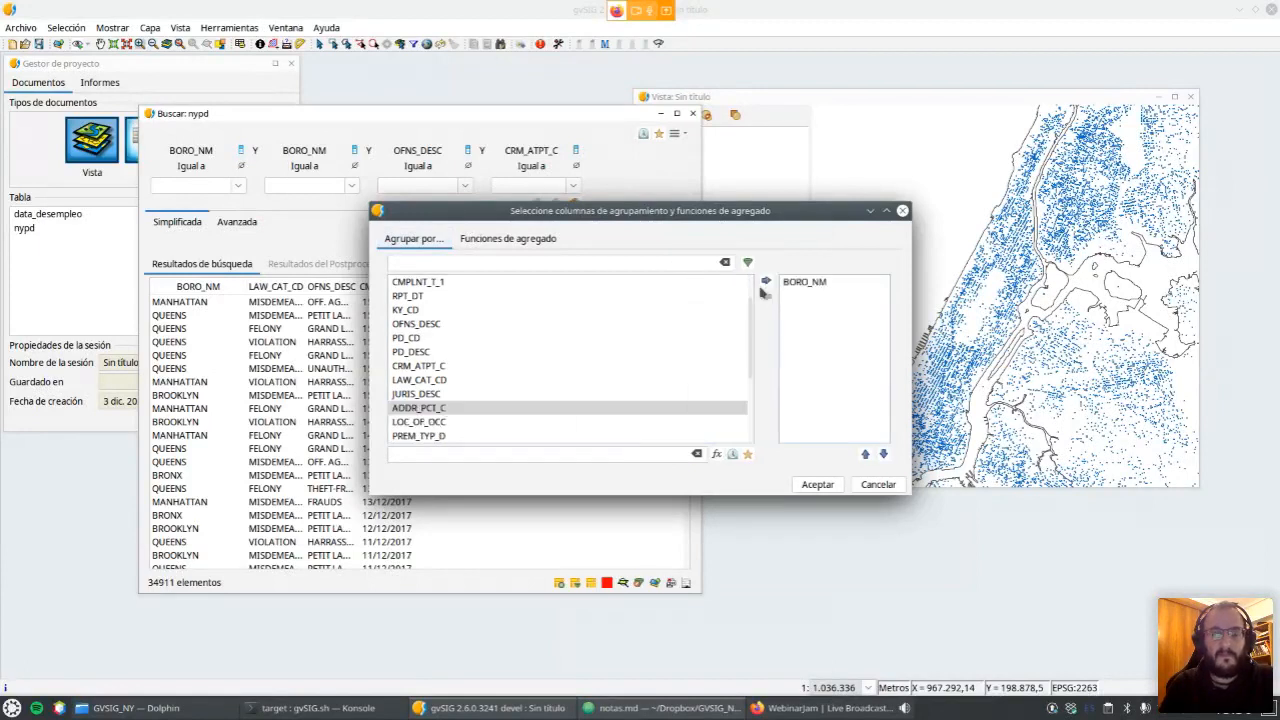
left_click(816, 484)
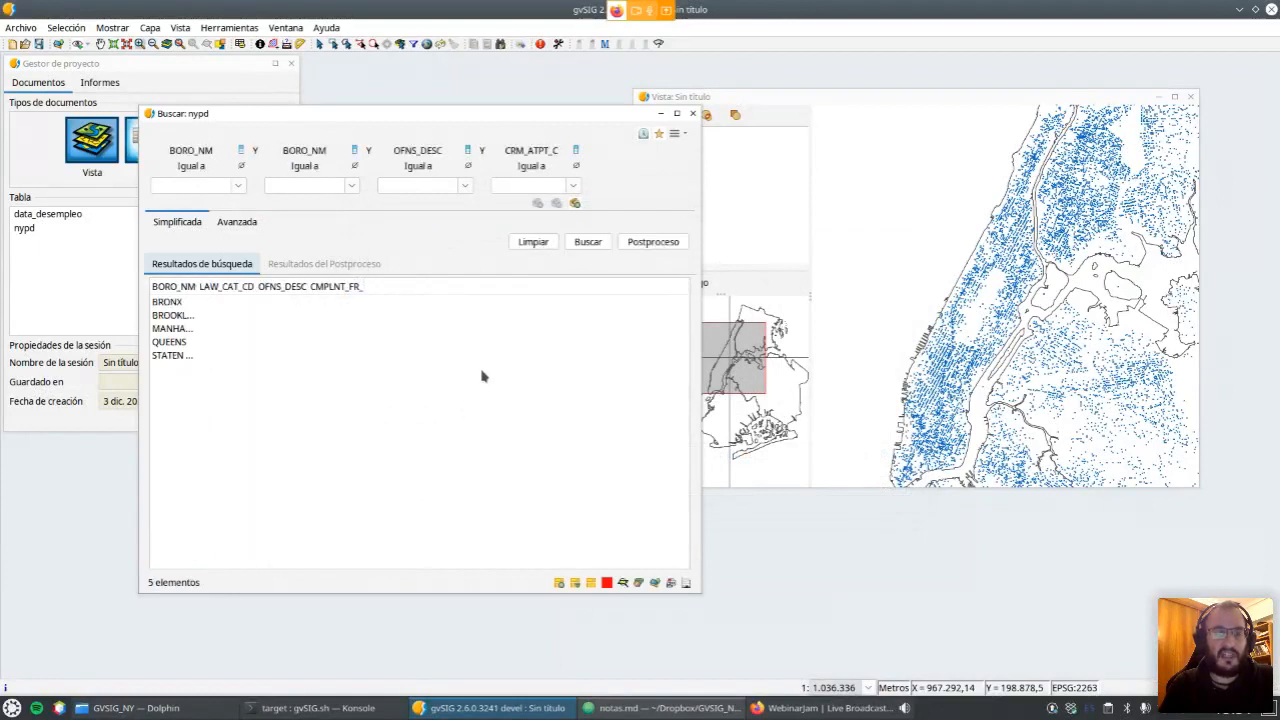
left_click_drag(197, 287, 249, 287)
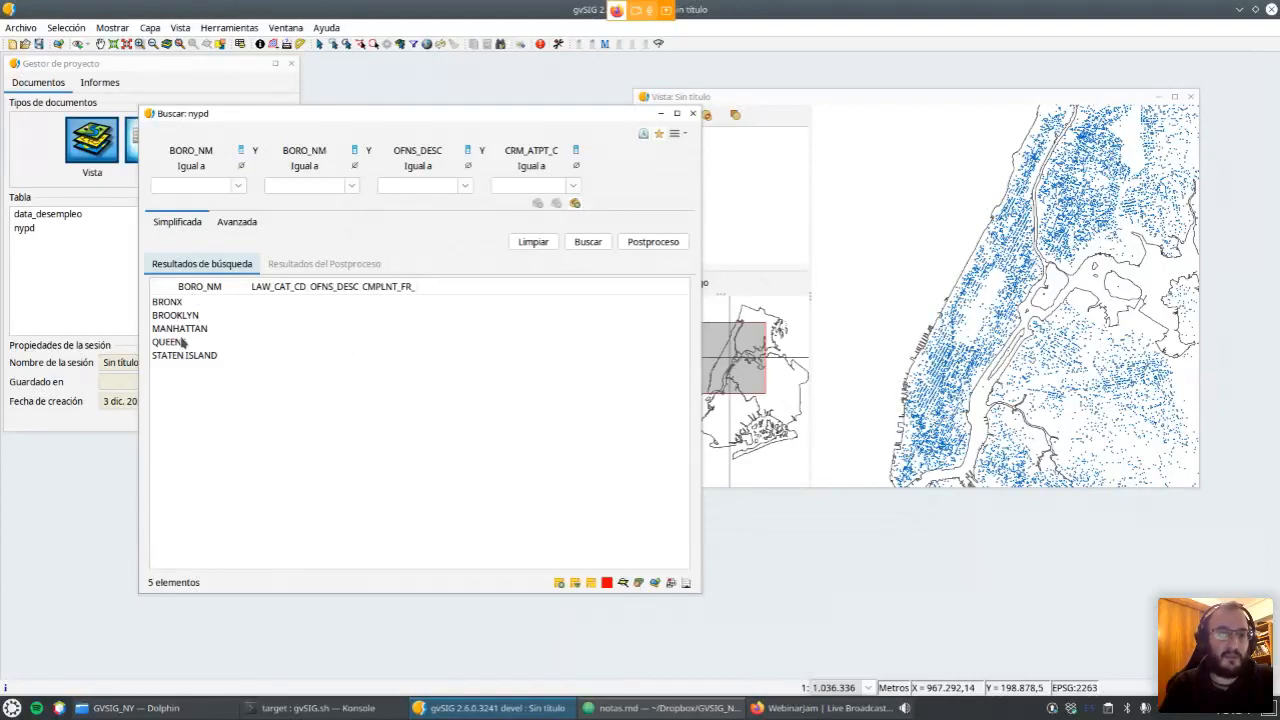
Add a calculated column to the nypd search and name it CONTEO.
left_click(679, 136)
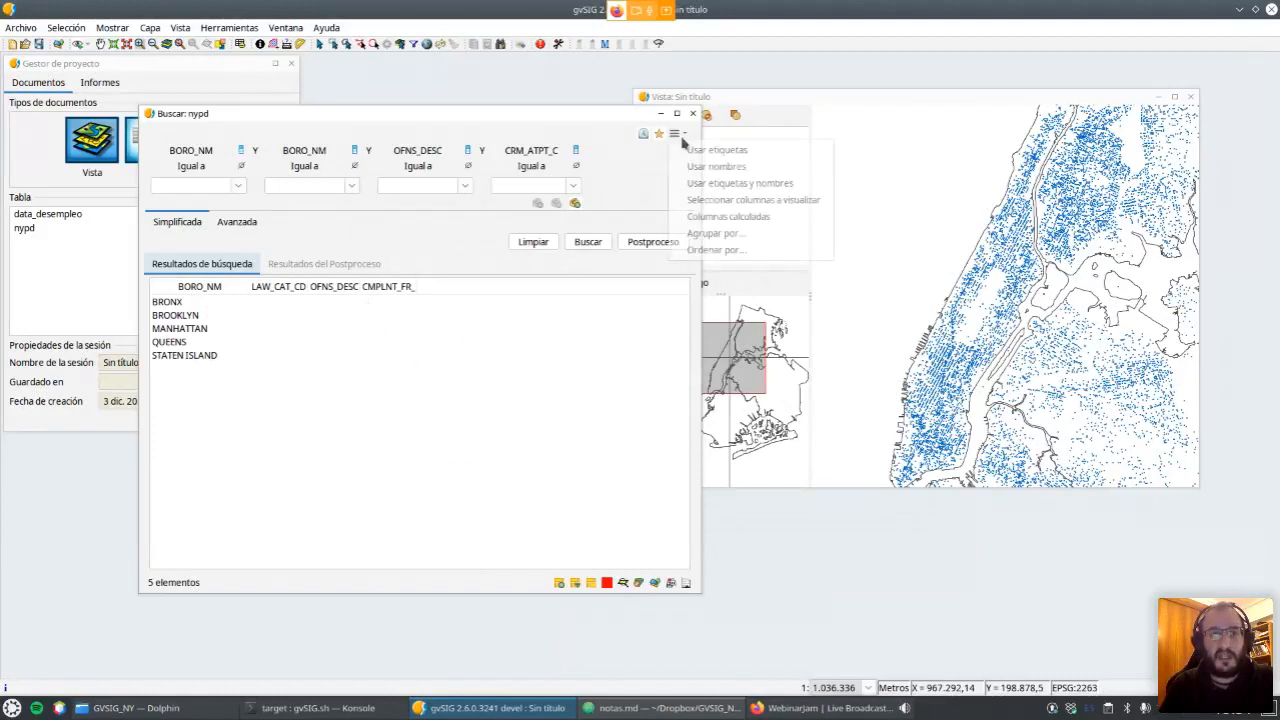
left_click(686, 218)
left_click(579, 444)
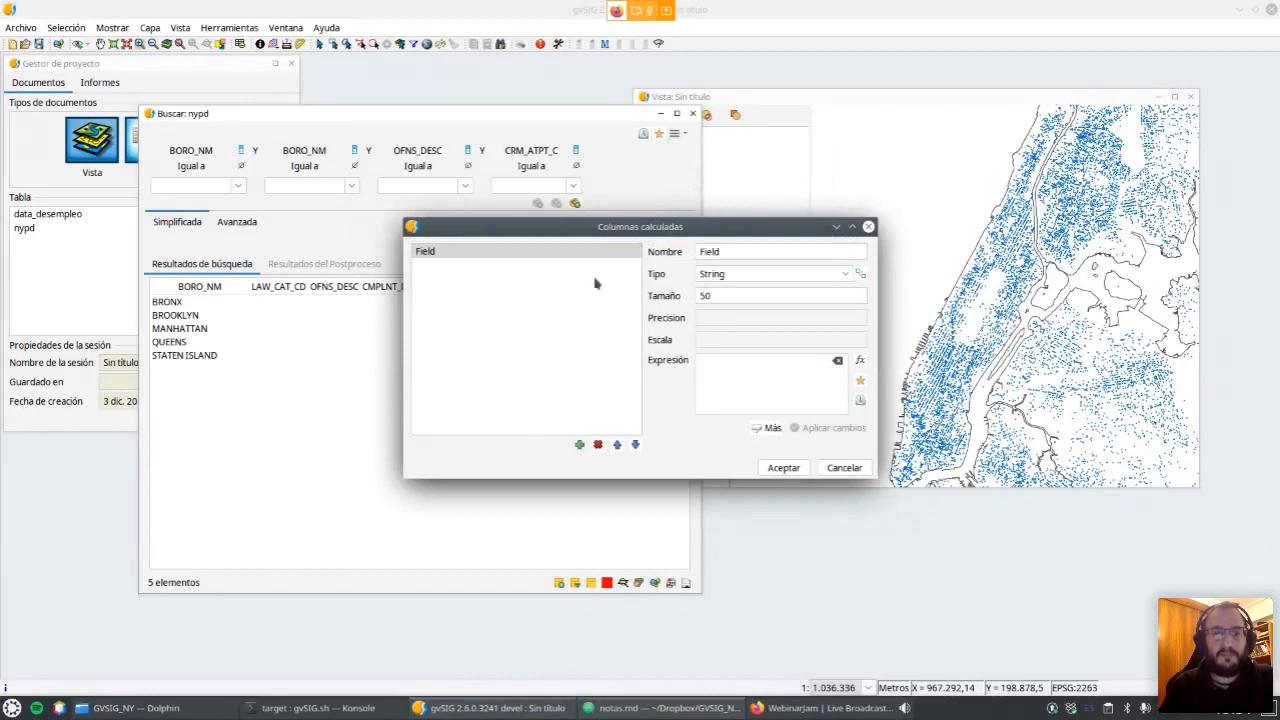
double_click(740, 252)
type("CONTEO")
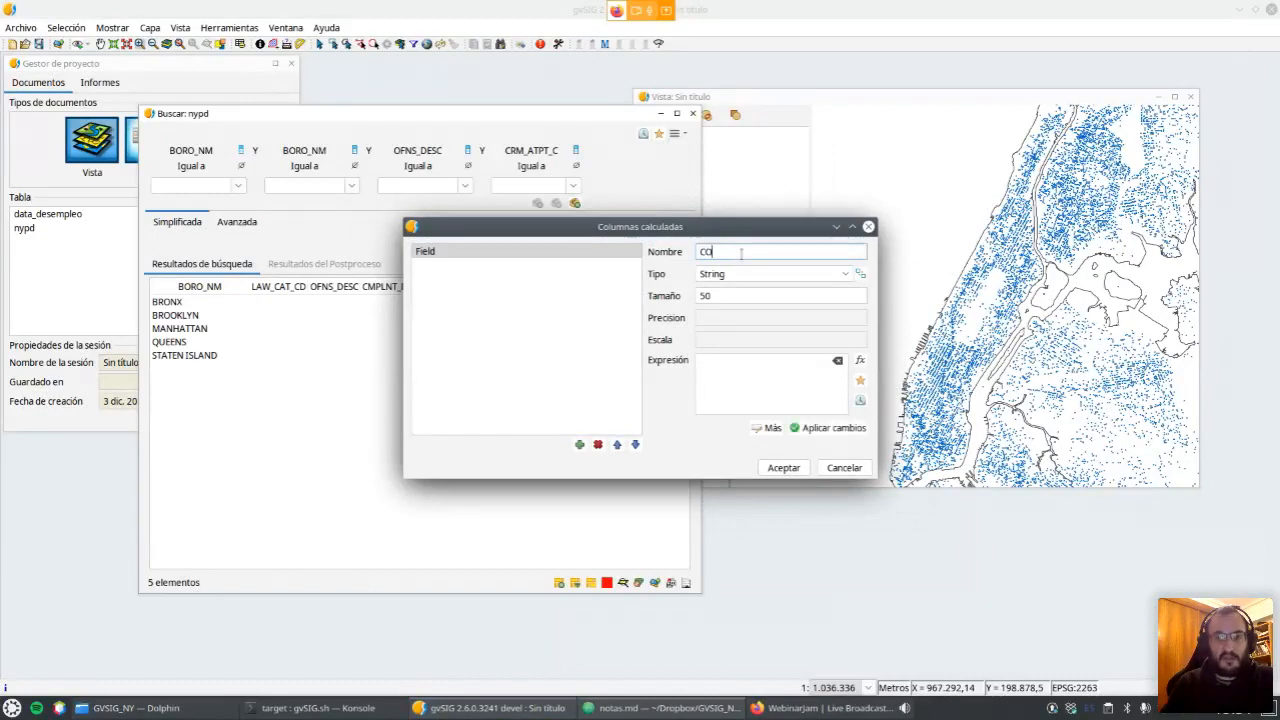
Set the CONTEO column's type to Integer and its expression to 1, and save the calculated columns.
left_click(716, 275)
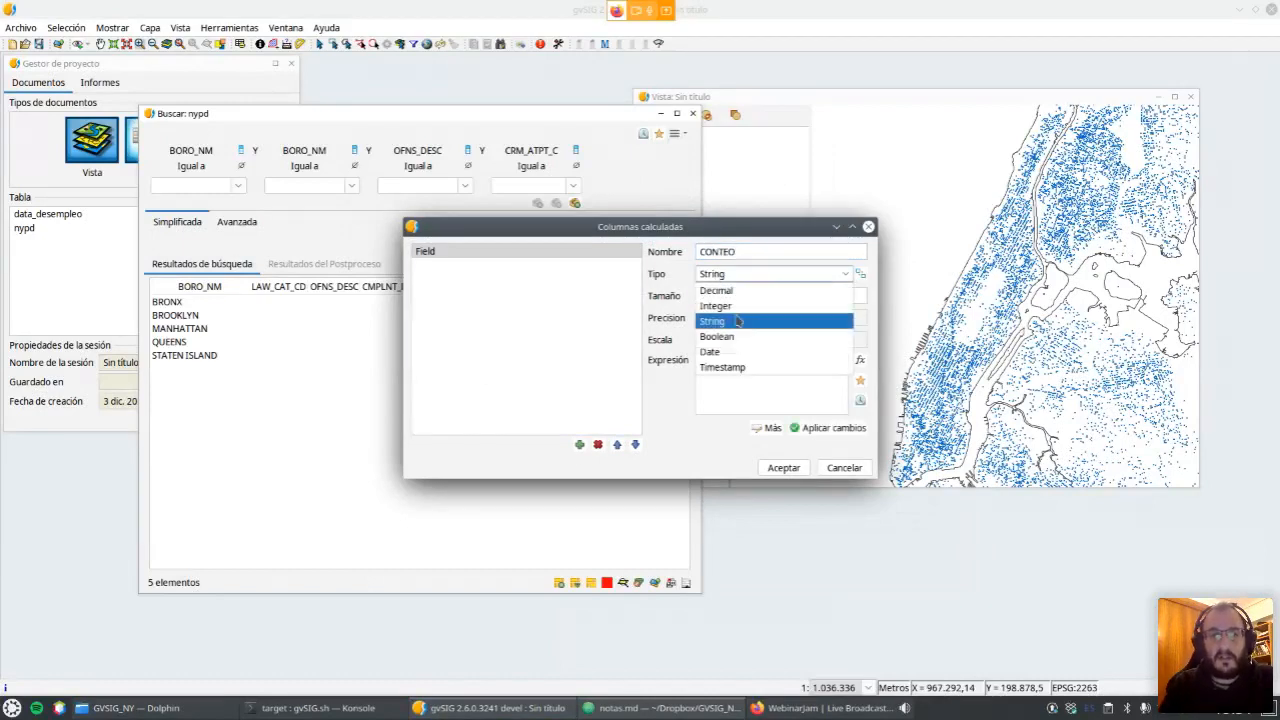
left_click(740, 318)
left_click(727, 280)
left_click(733, 303)
left_click(735, 358)
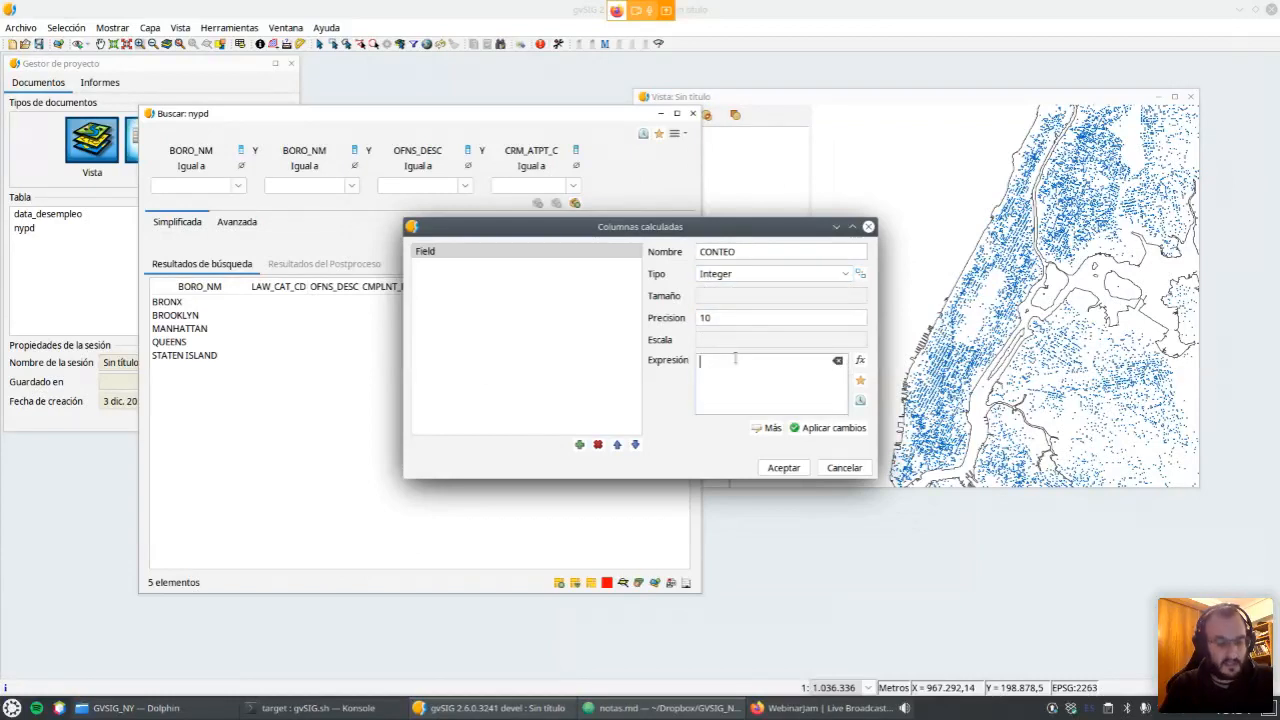
type("1")
left_click(810, 428)
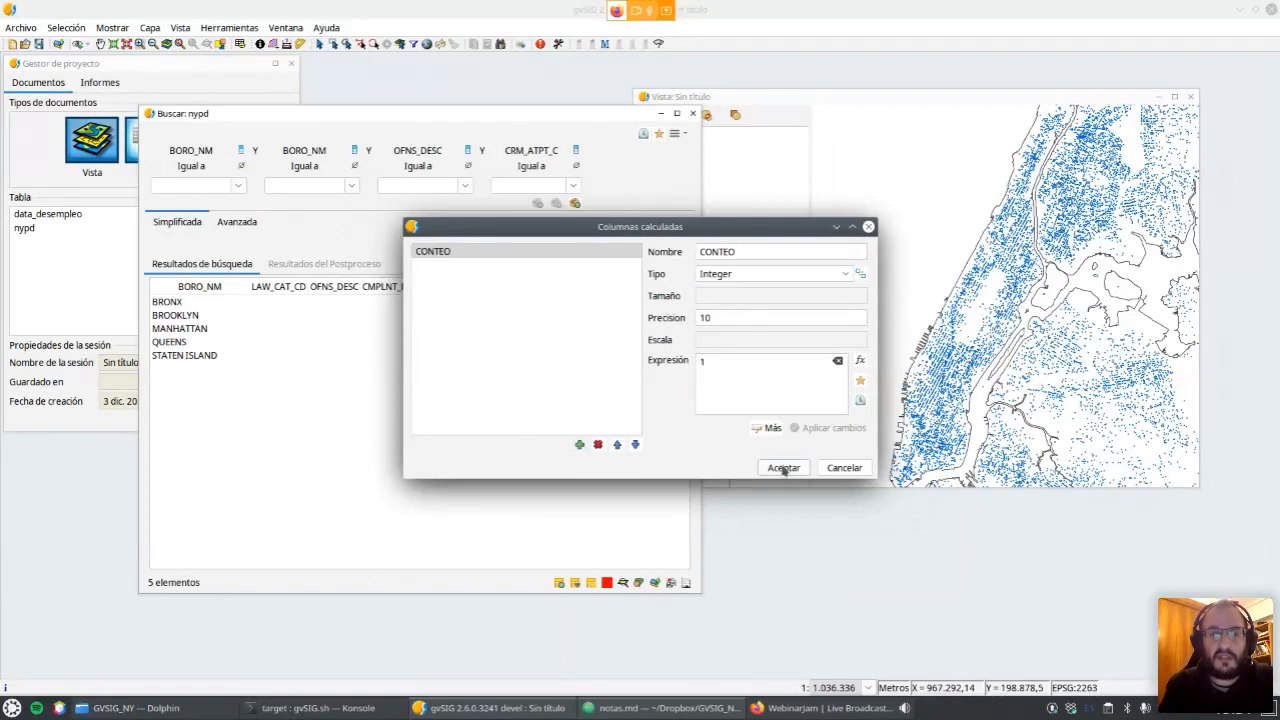
left_click(783, 468)
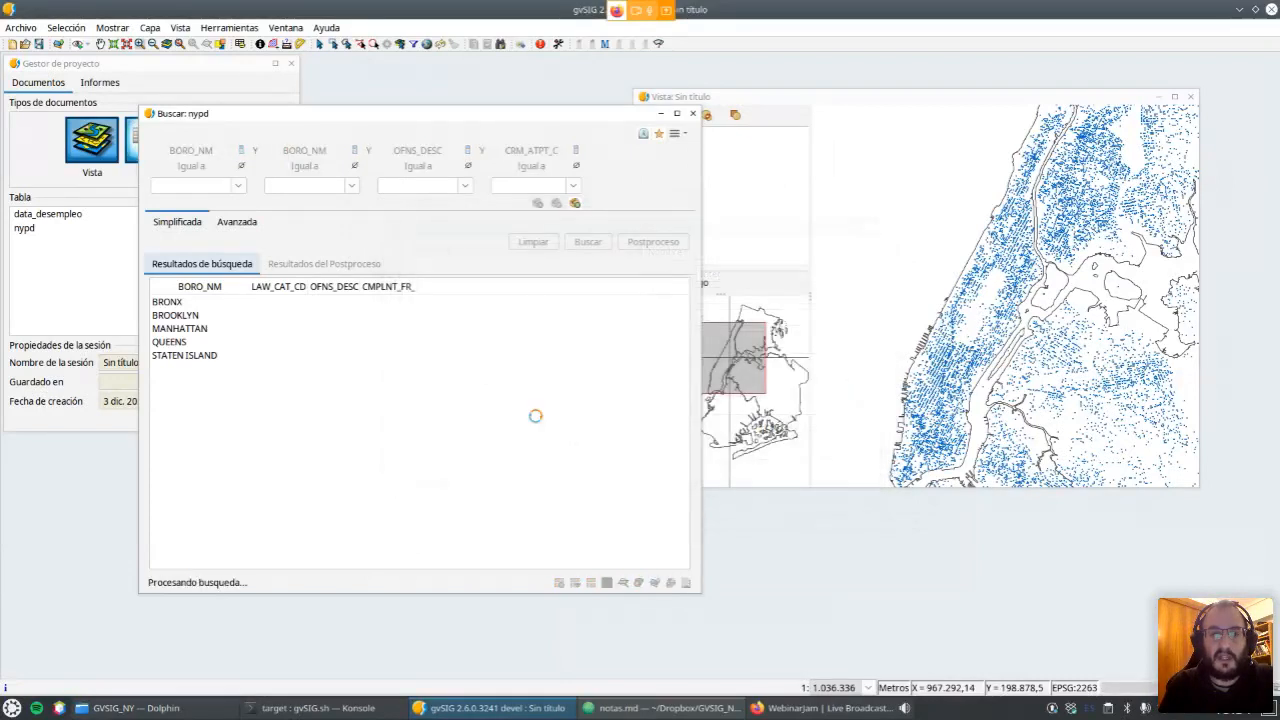
Add CONTEO to the columns shown in the grouped results and widen the CONTEO and BORO_NM columns.
left_click(679, 137)
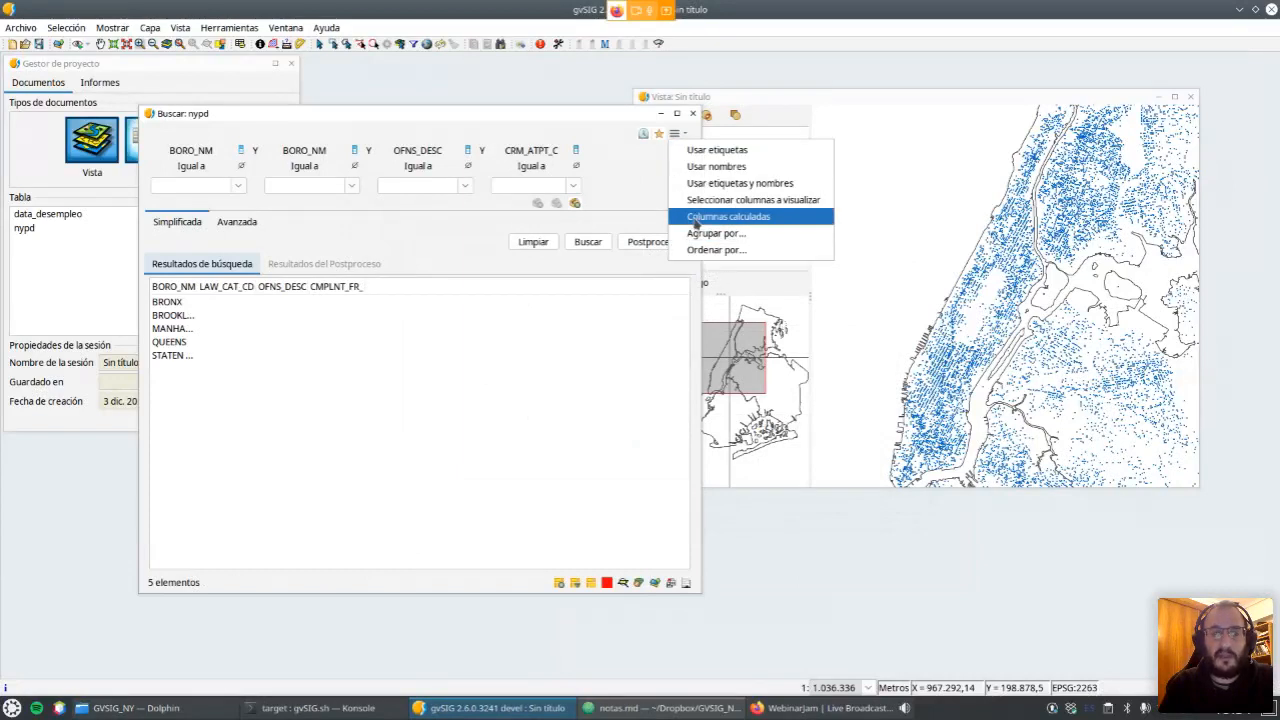
left_click(700, 200)
left_click_drag(731, 297, 733, 390)
left_click(503, 427)
left_click(748, 270)
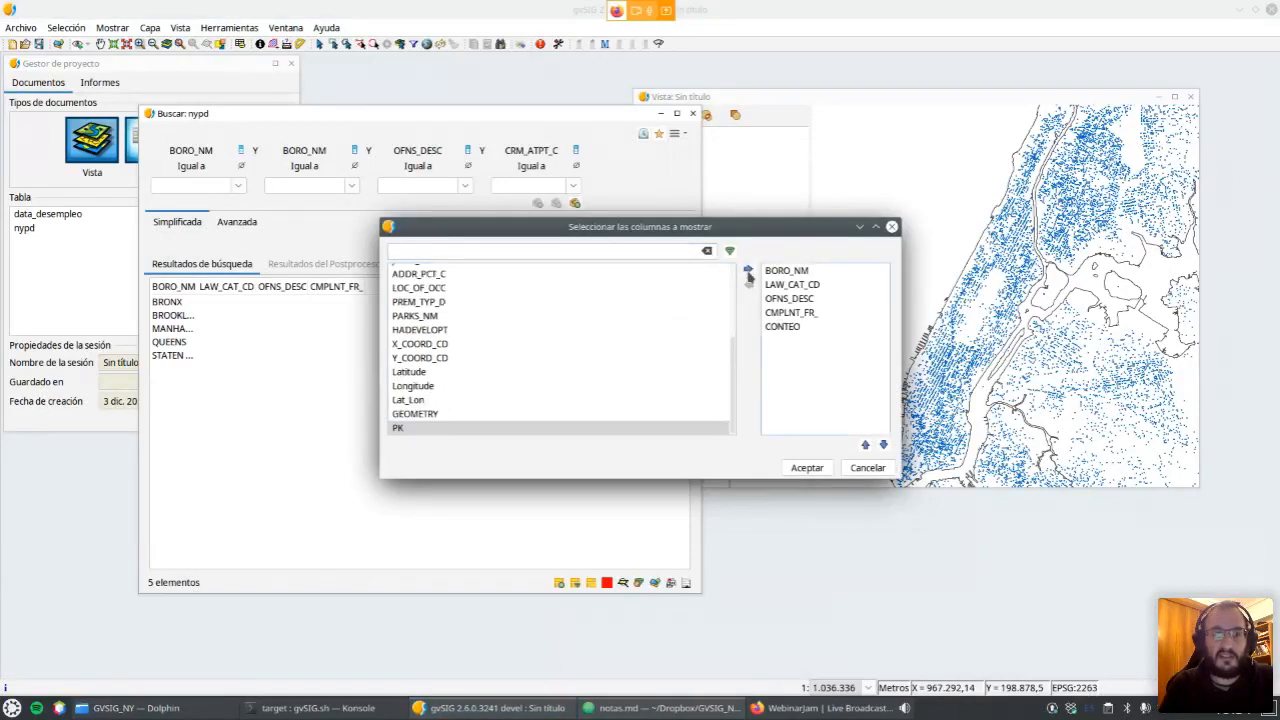
left_click(810, 468)
left_click_drag(403, 287, 413, 288)
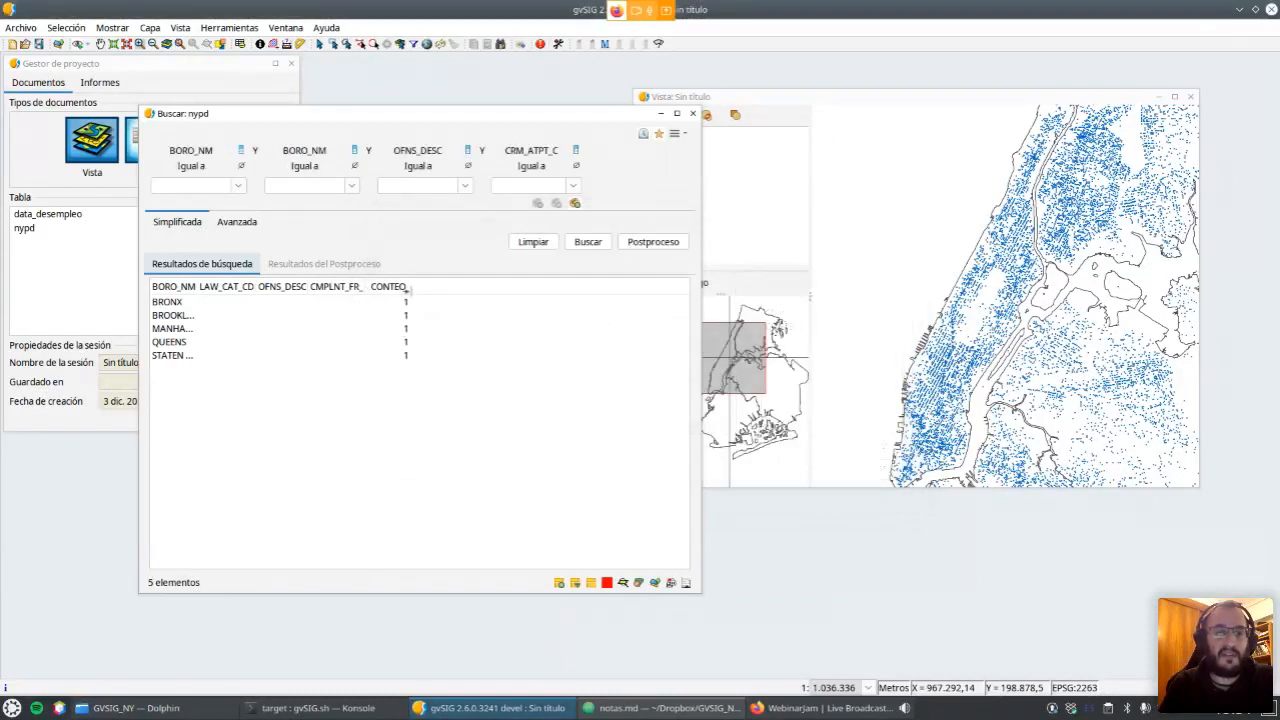
left_click_drag(196, 288, 241, 288)
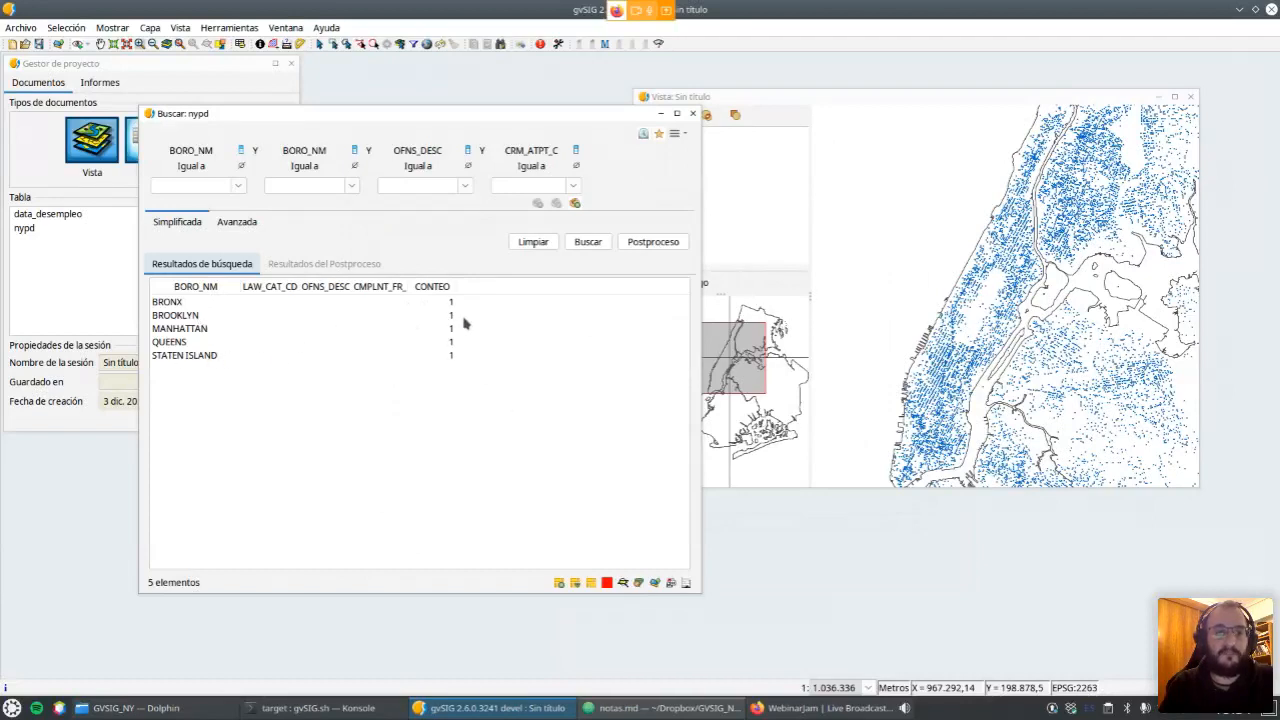
Assign the COUNT aggregate function to CONTEO in the BORO_NM grouping and widen the BORO_NM results column.
left_click(675, 133)
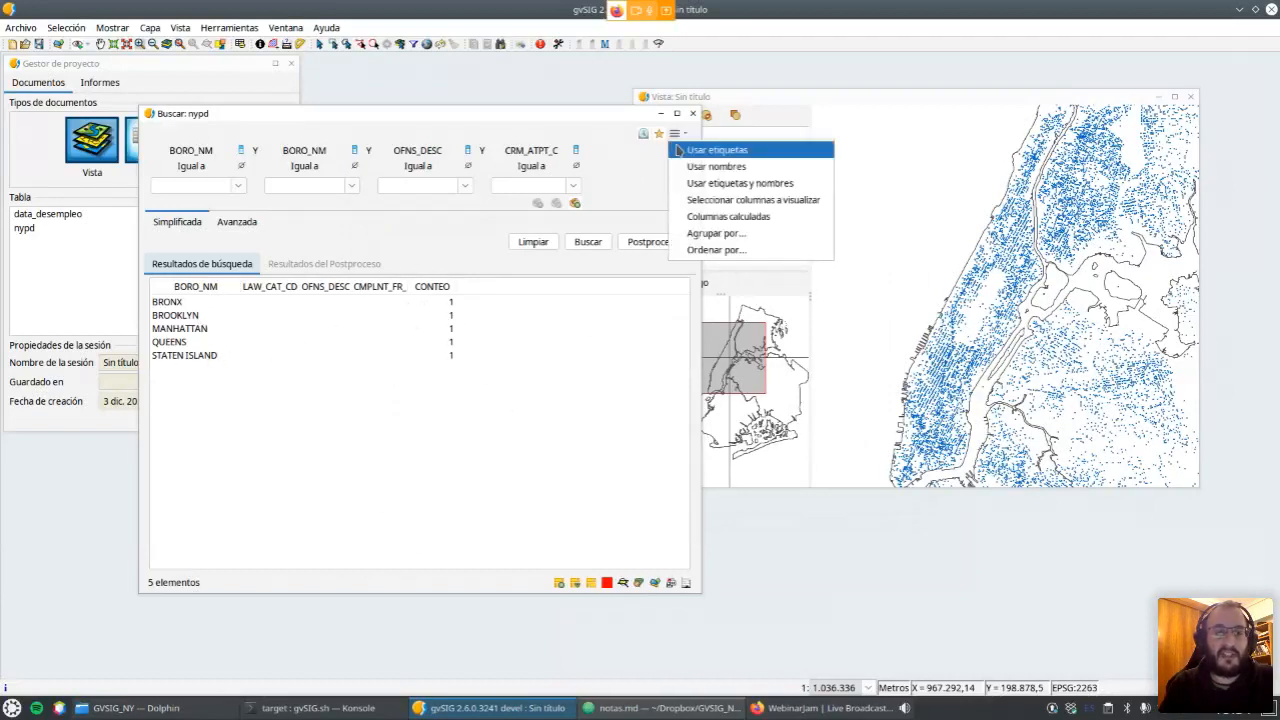
left_click(703, 235)
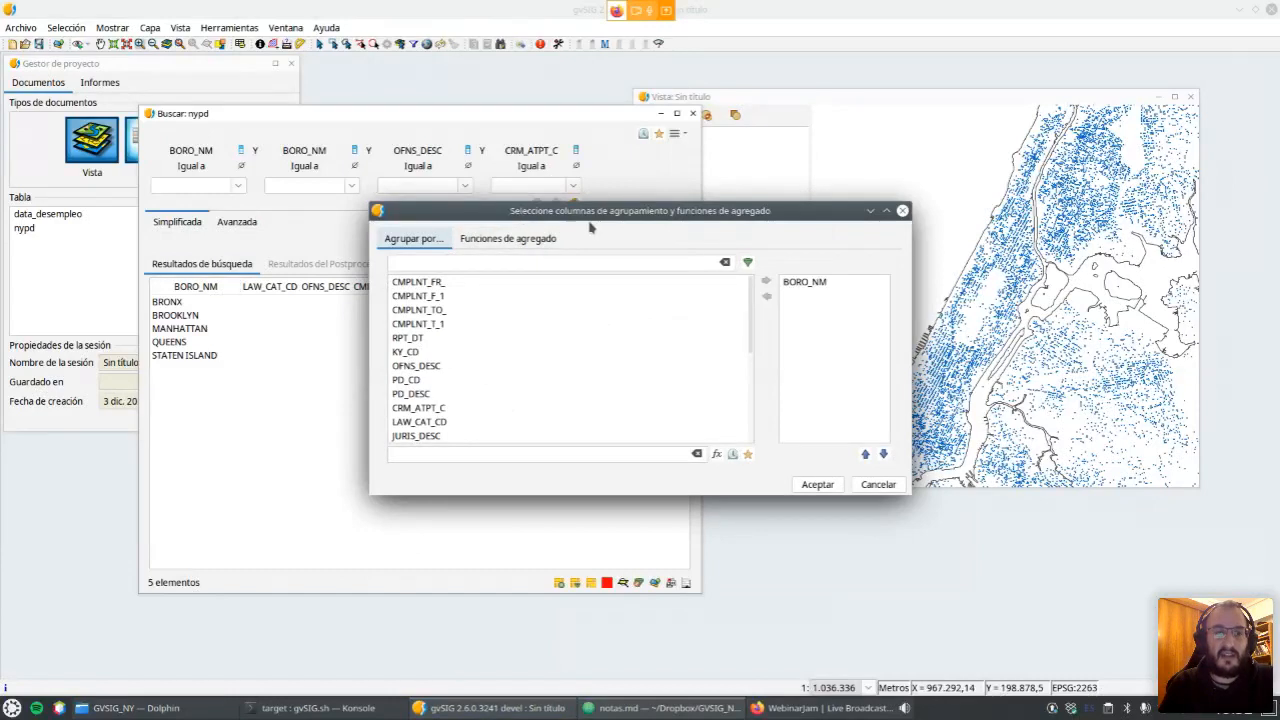
left_click(508, 242)
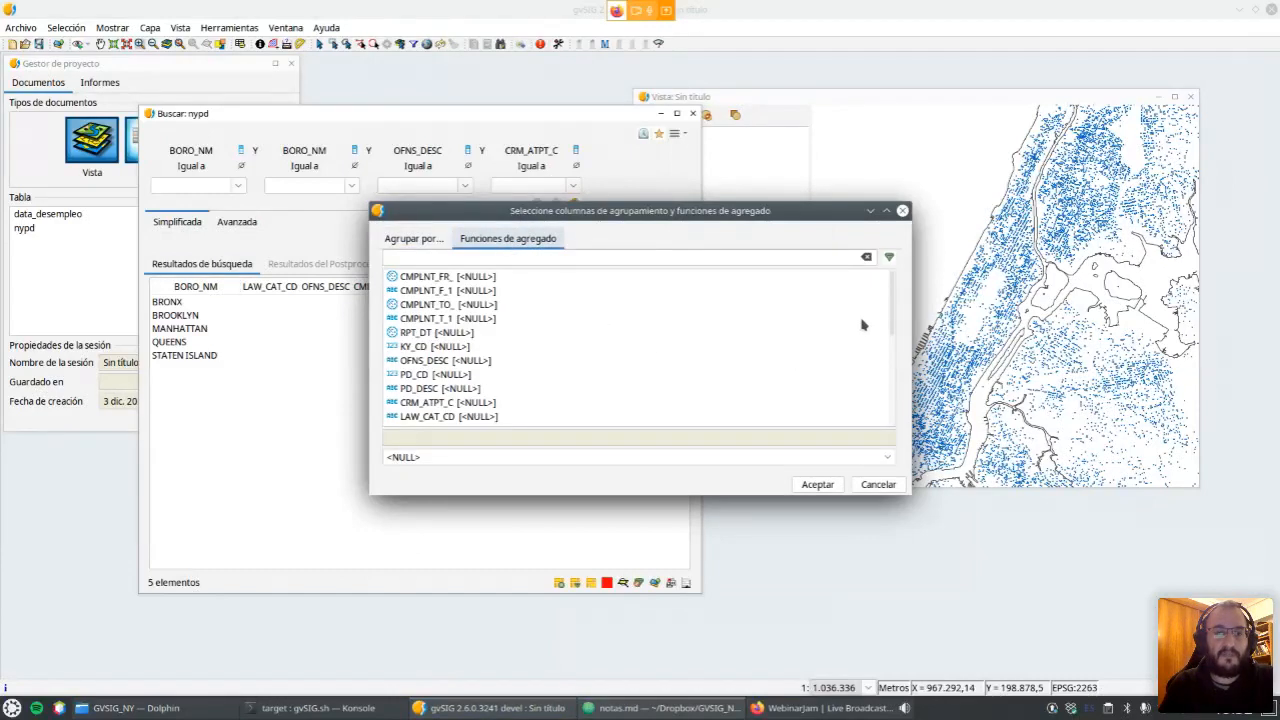
scroll(897, 313, "down", 5)
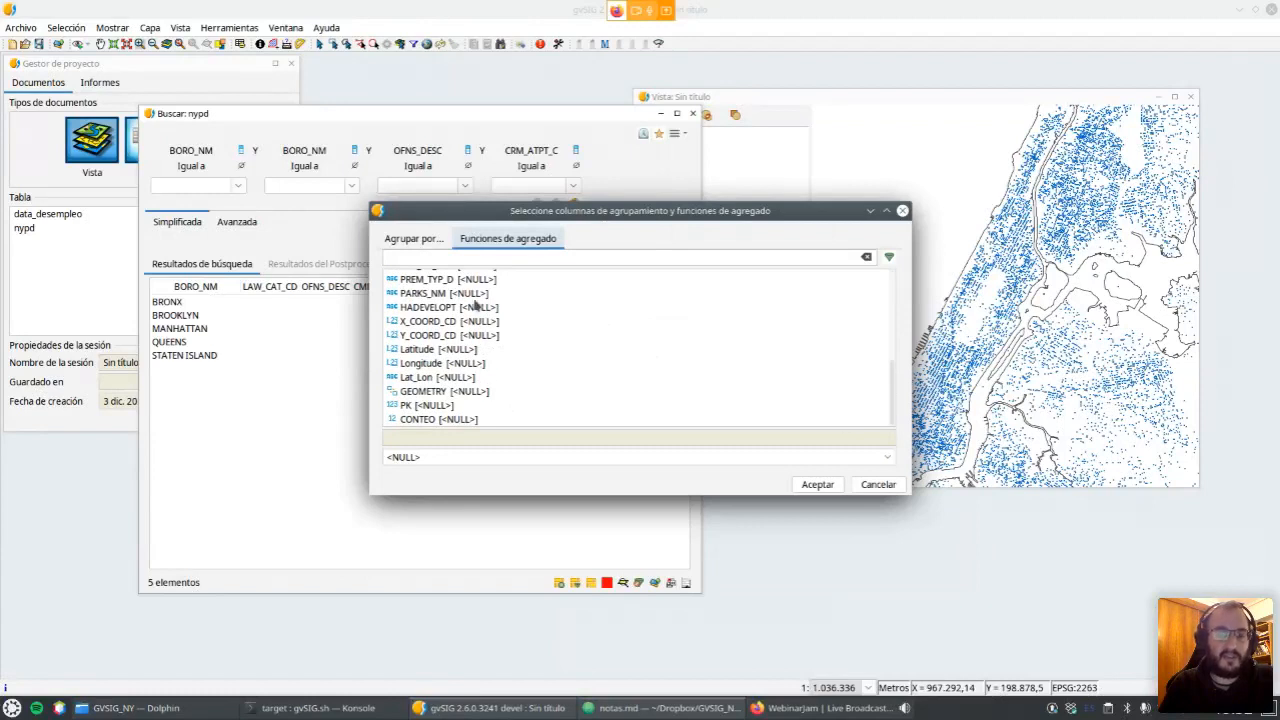
left_click(424, 421)
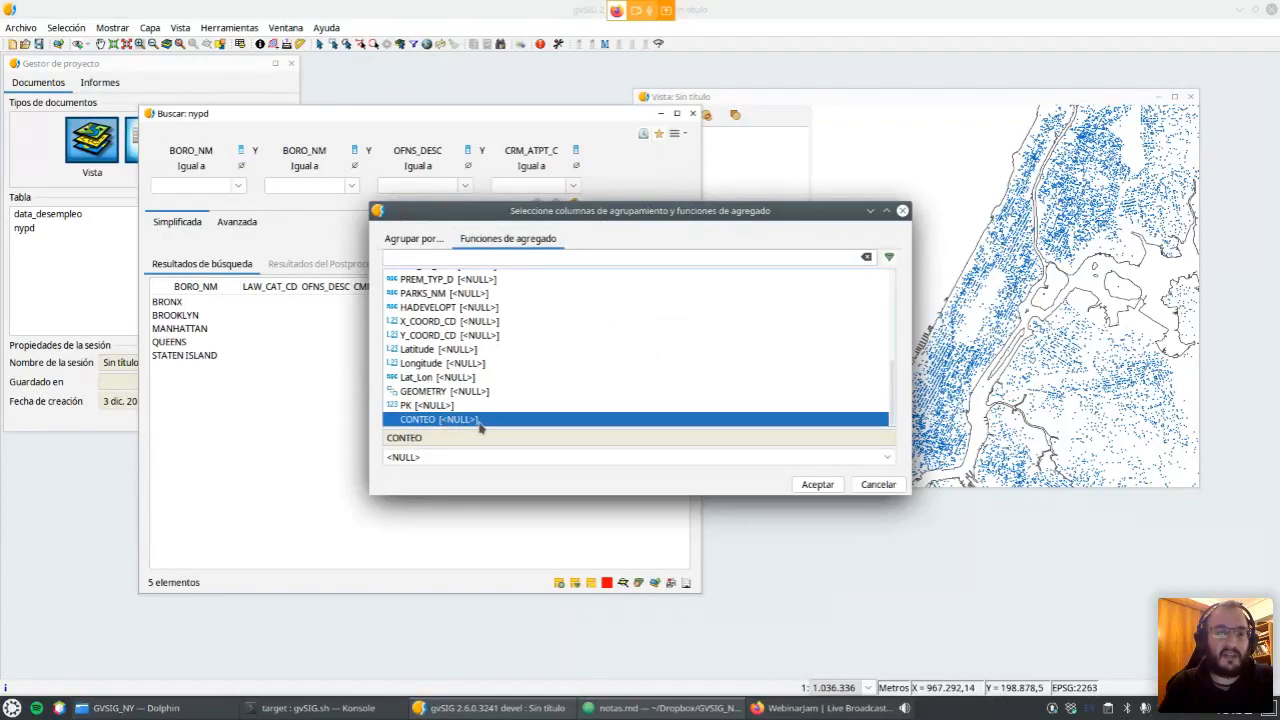
left_click(425, 459)
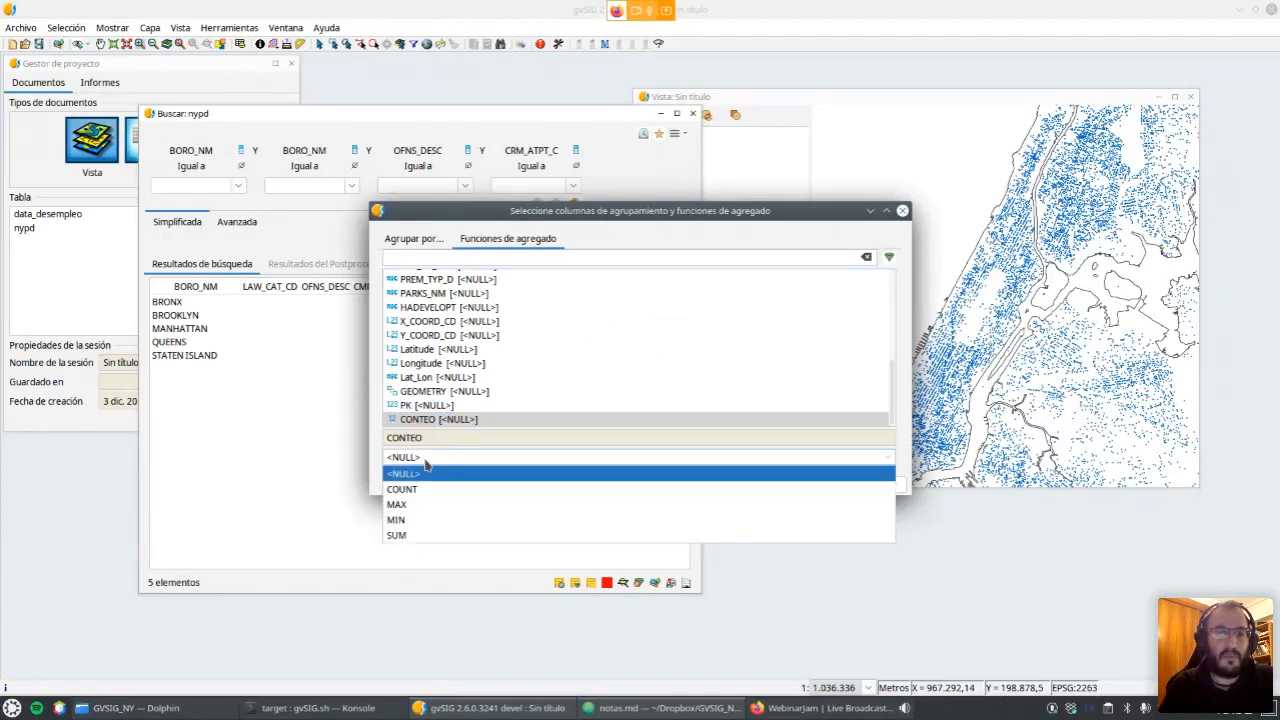
left_click(405, 489)
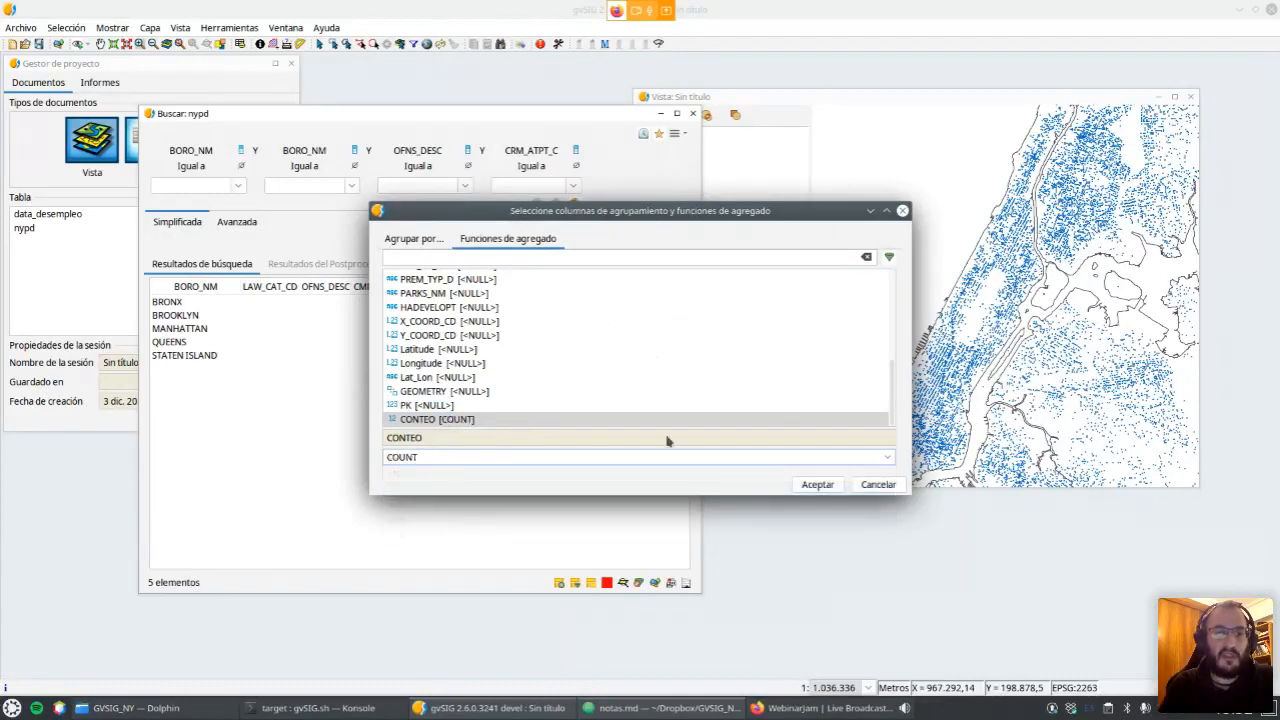
left_click(817, 484)
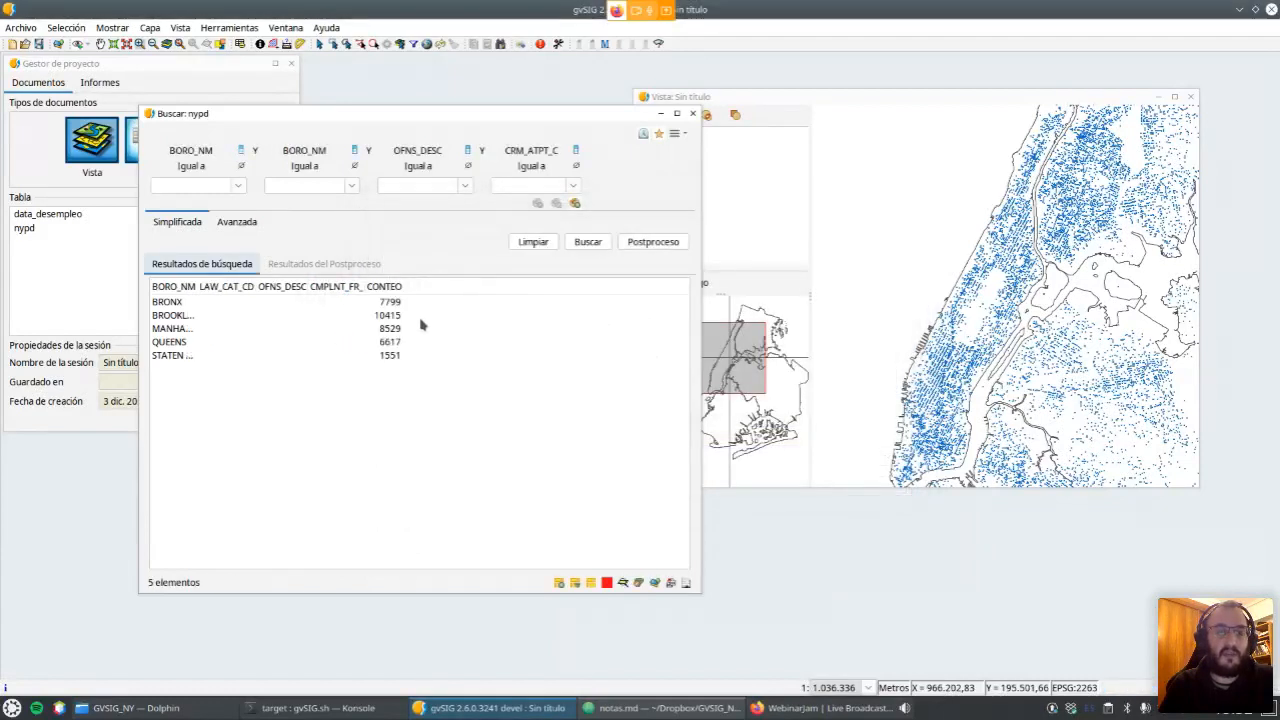
left_click_drag(196, 286, 255, 286)
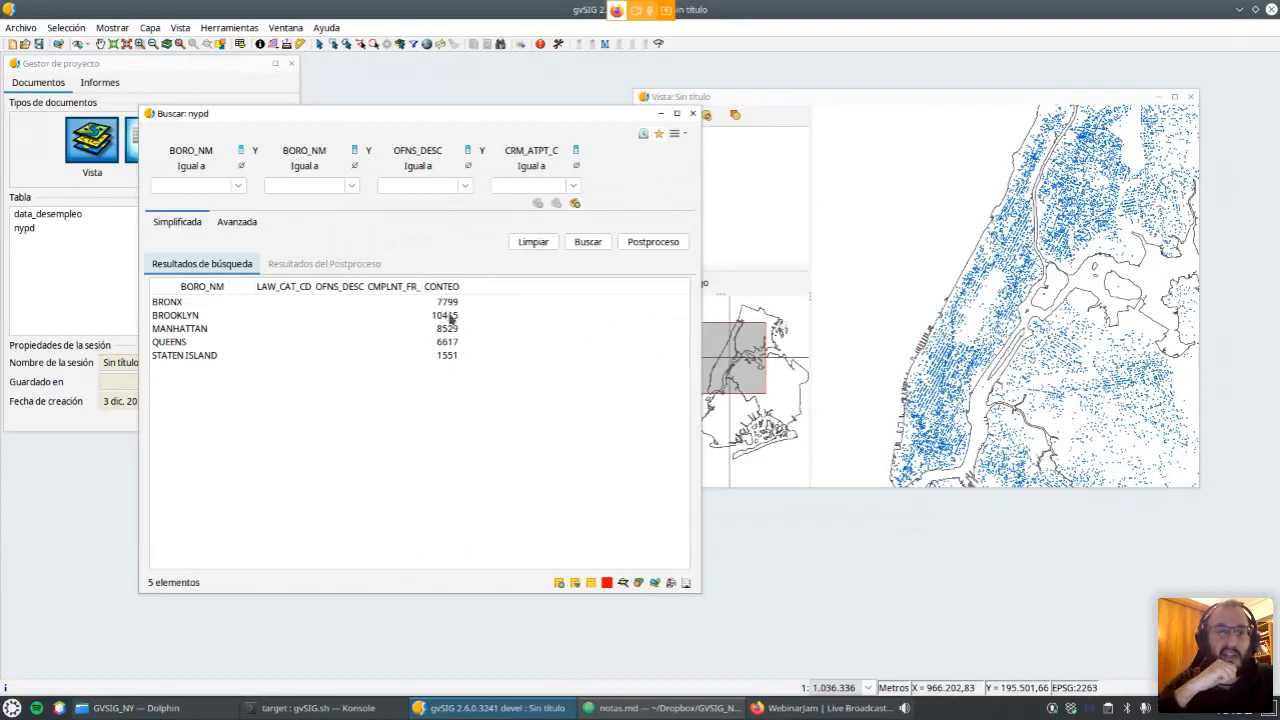
Add a second calculated column to the nypd search and name it VALOR.
left_click(676, 136)
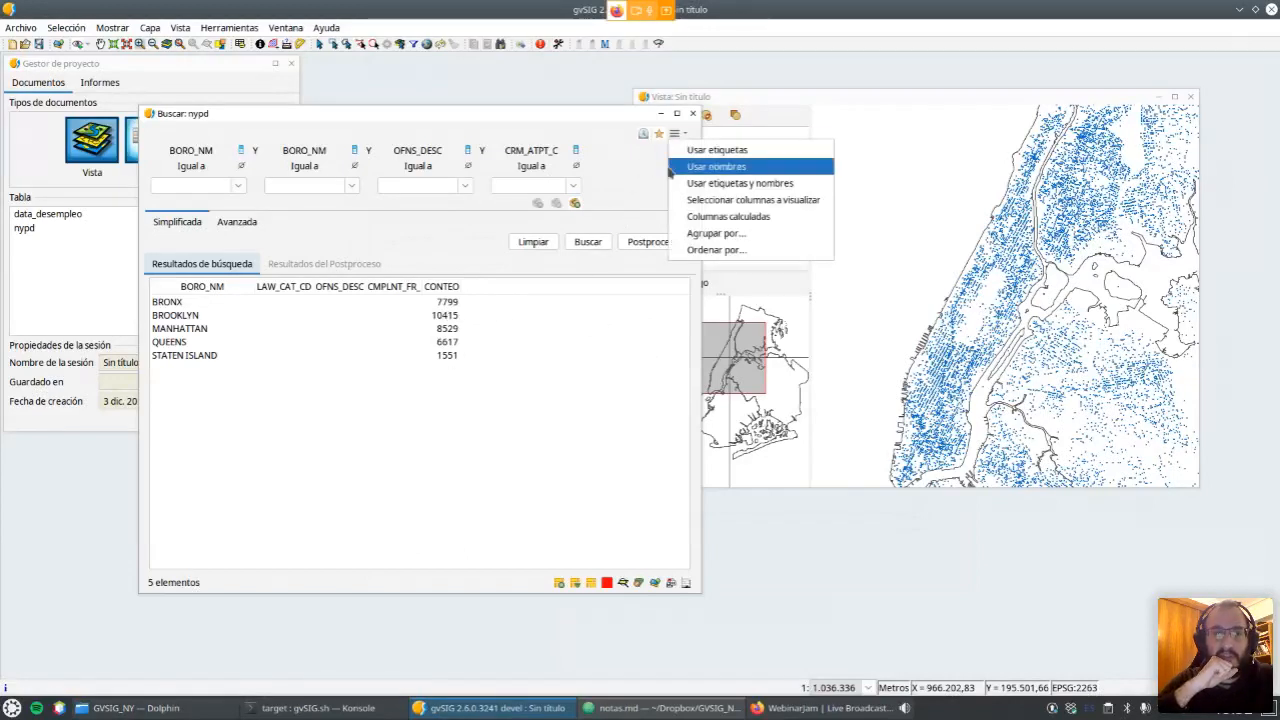
left_click(684, 217)
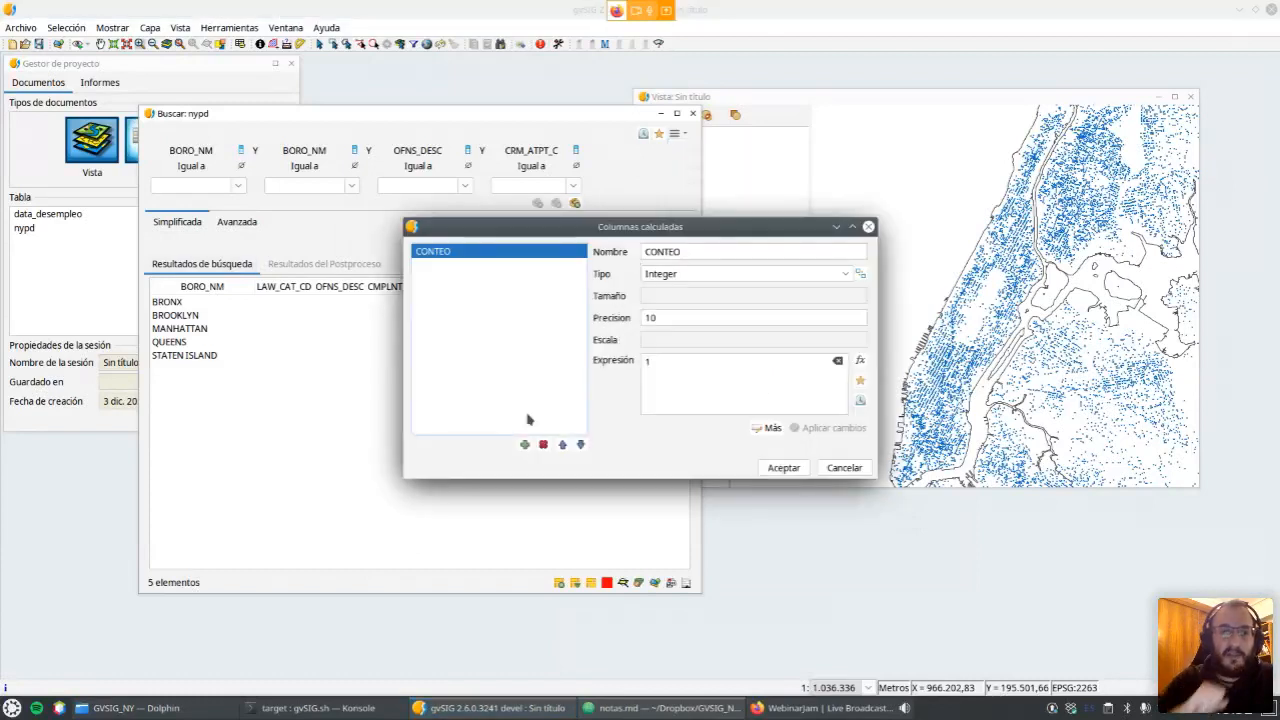
left_click(524, 446)
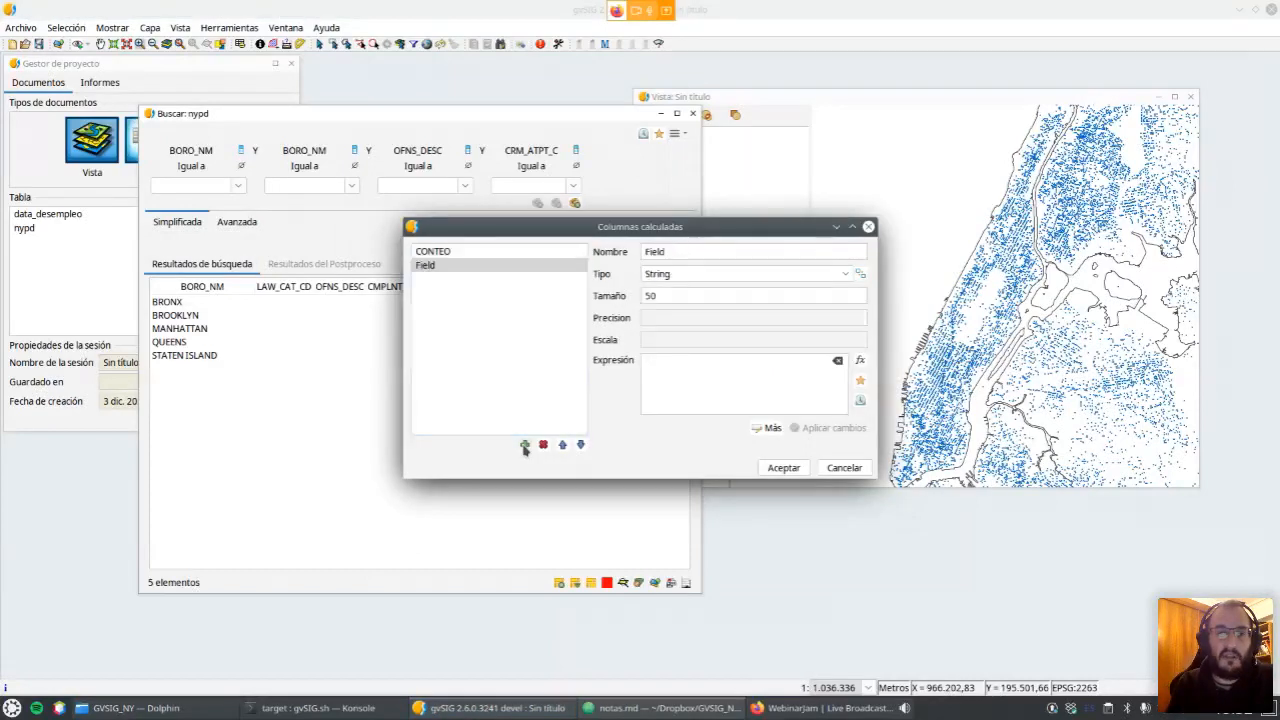
double_click(679, 253)
type("VALOR")
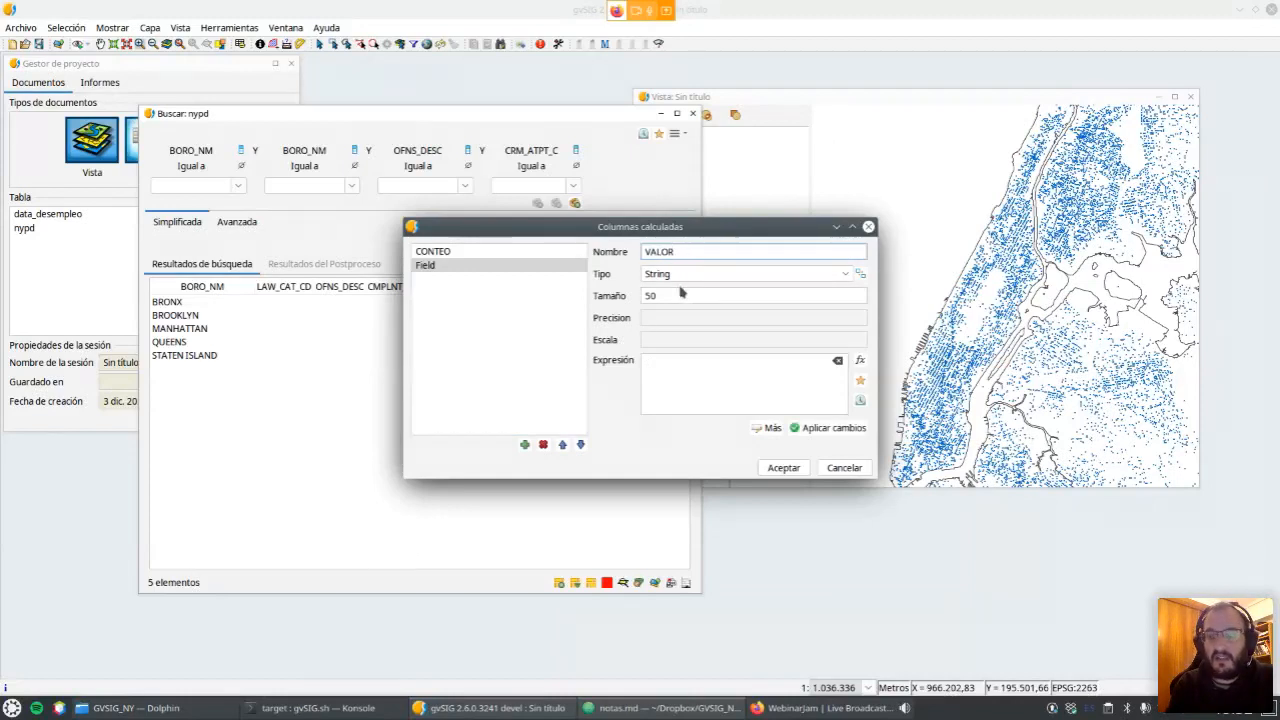
Copy the CASE expression from notas.md in Atom into VALOR: CONTEO < 400 'LOW', < 3000 'MID', >= 3000 'HIGH', else 'No data'.
left_click(687, 362)
scroll(800, 558, "down", 15)
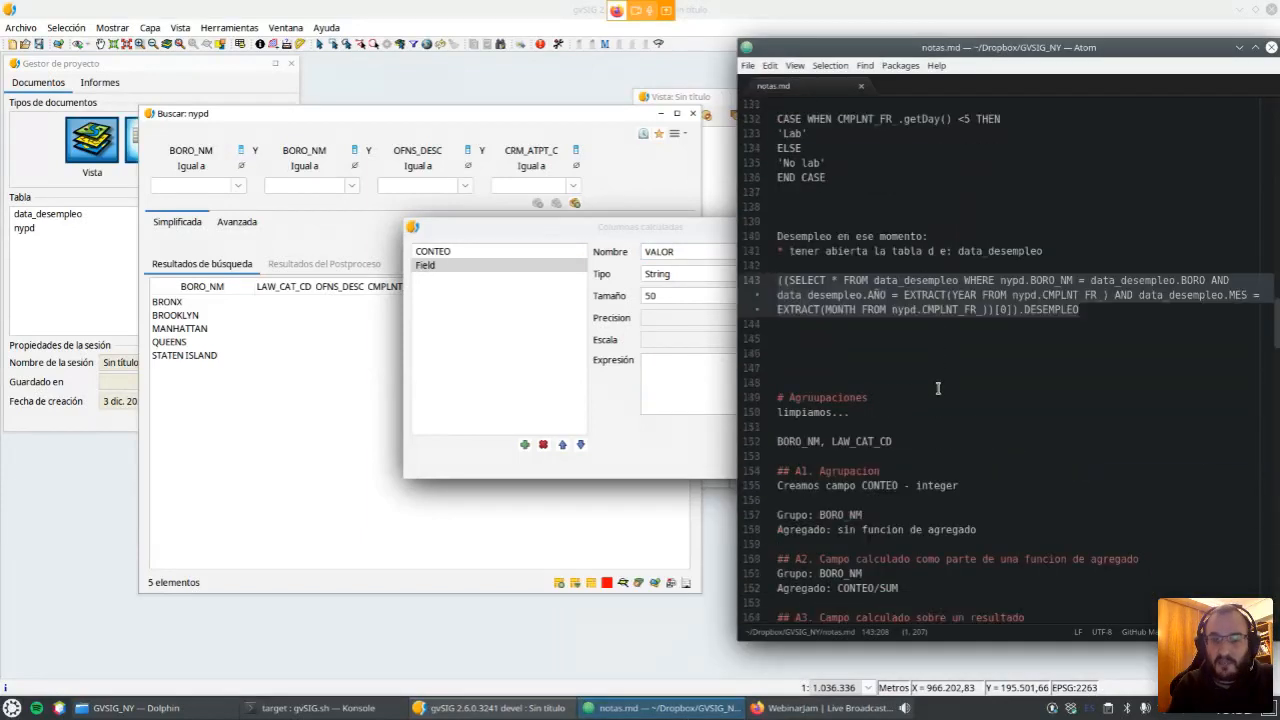
left_click_drag(865, 245, 782, 181)
key("ctrl+c")
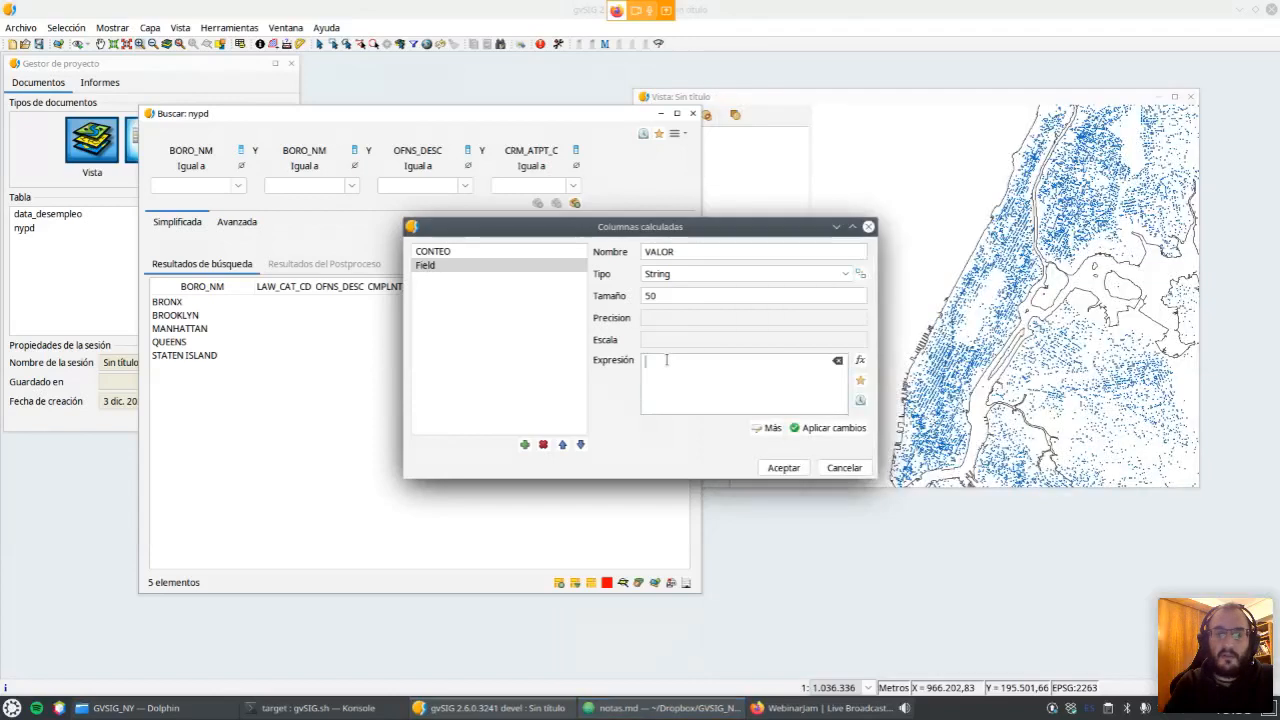
left_click(668, 360)
key("ctrl+v")
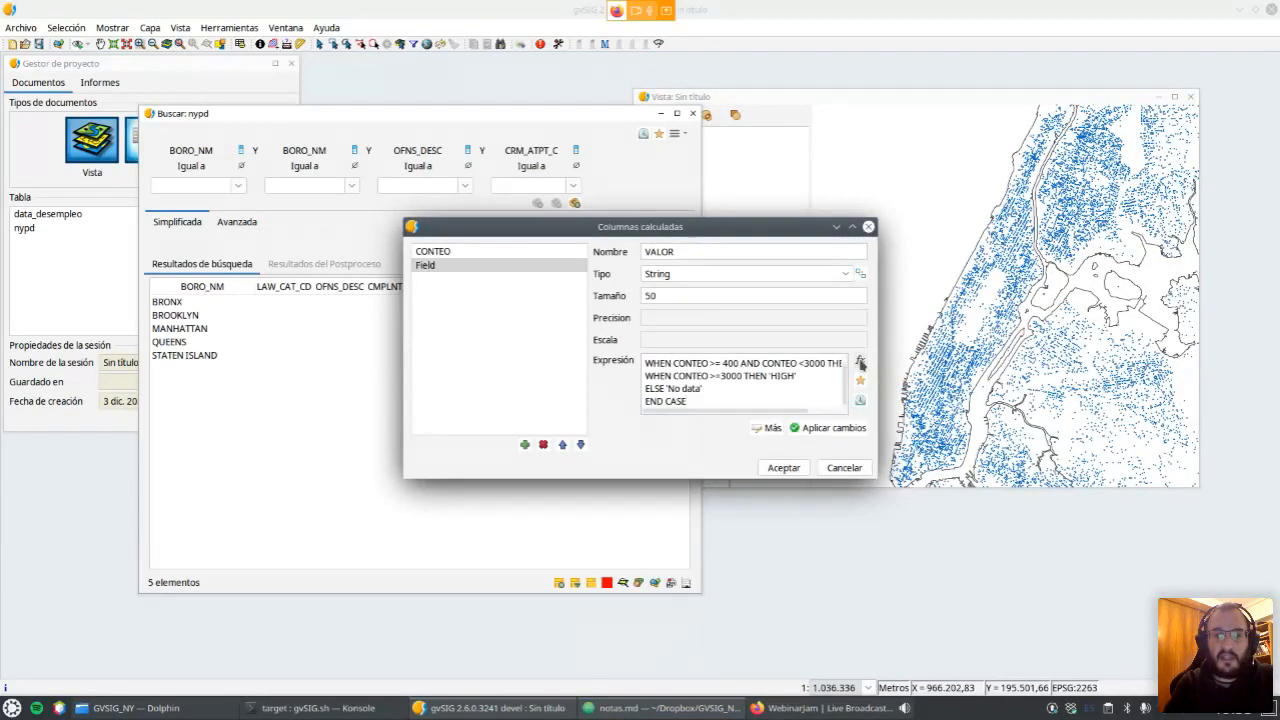
Open VALOR's expression in the expression builder and enlarge the window and text area to read the whole CASE statement.
left_click(860, 360)
left_click_drag(893, 521, 1015, 630)
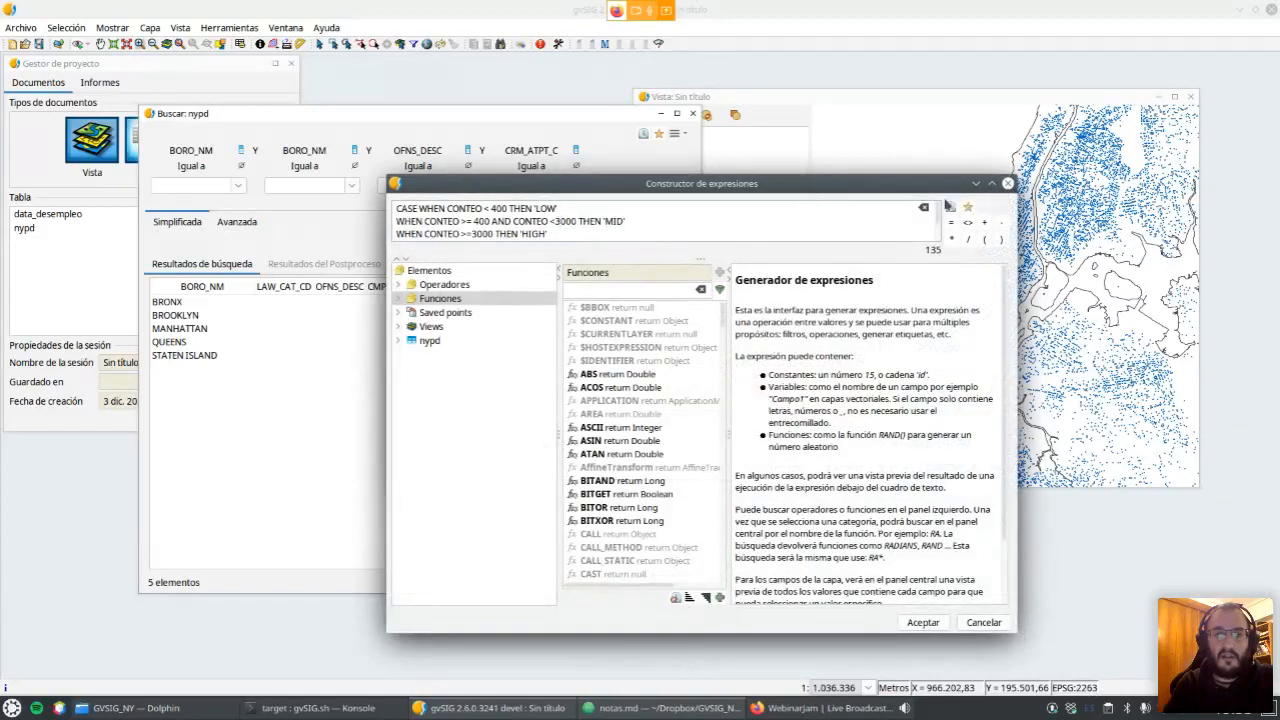
left_click_drag(699, 254, 700, 348)
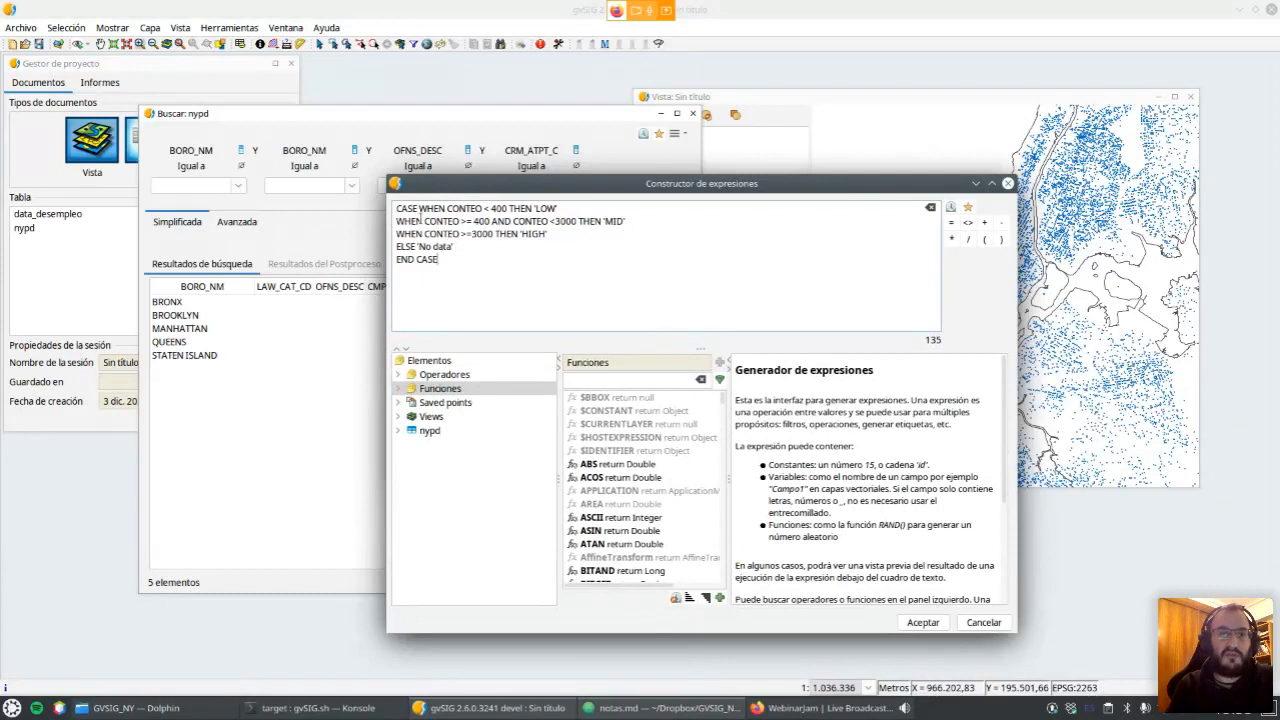
Review the CASE expression that classifies CONTEO into LOW, MID and HIGH, checking its thresholds and output values.
left_click_drag(465, 184, 634, 202)
double_click(636, 228)
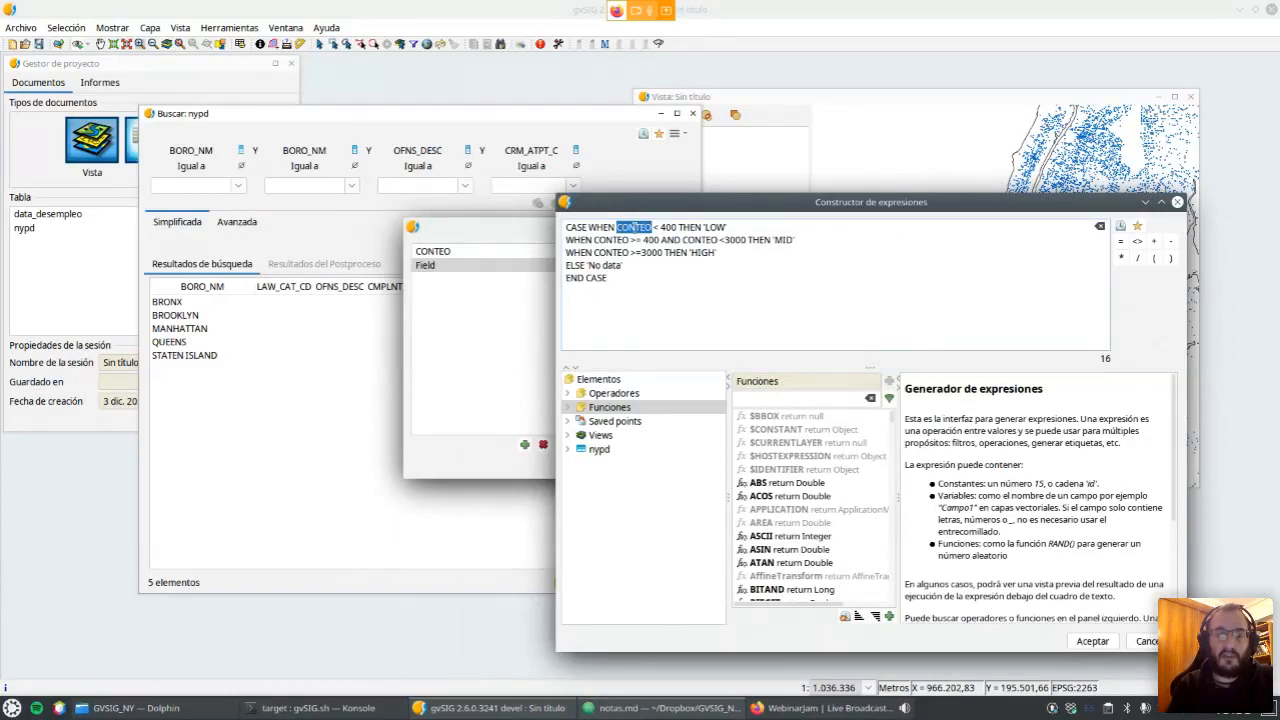
left_click(655, 228)
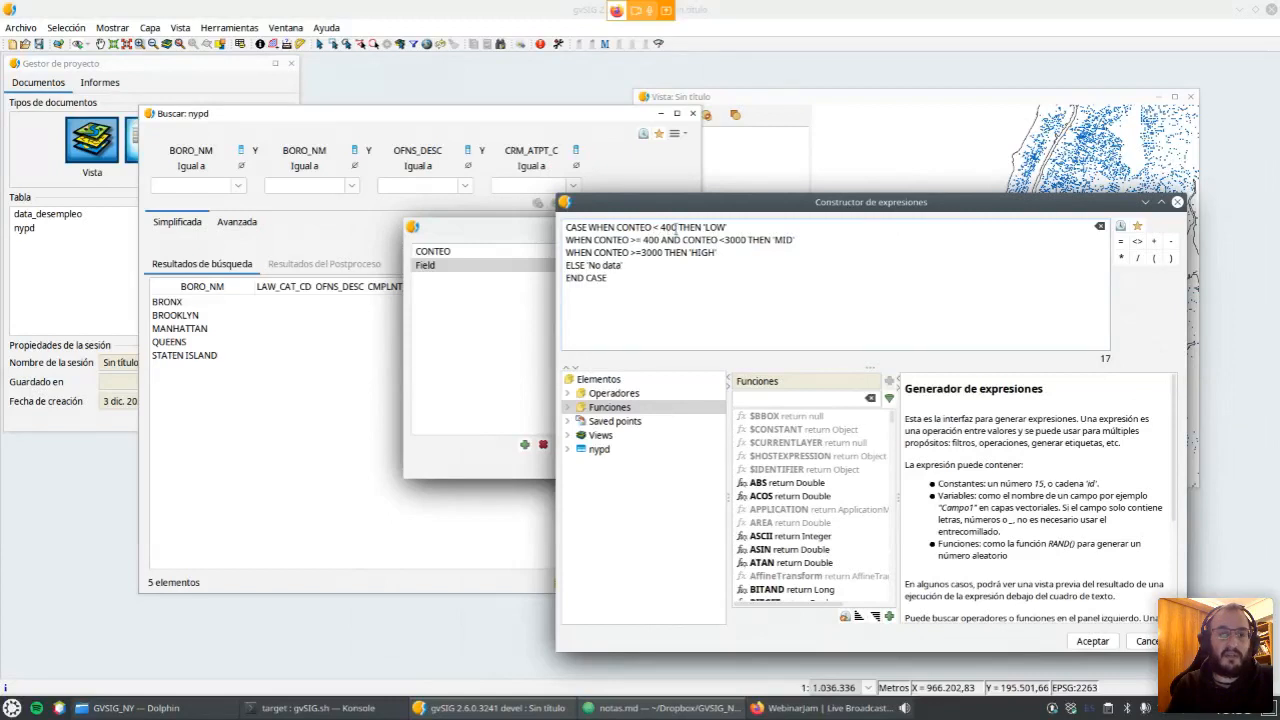
double_click(717, 228)
left_click(731, 240)
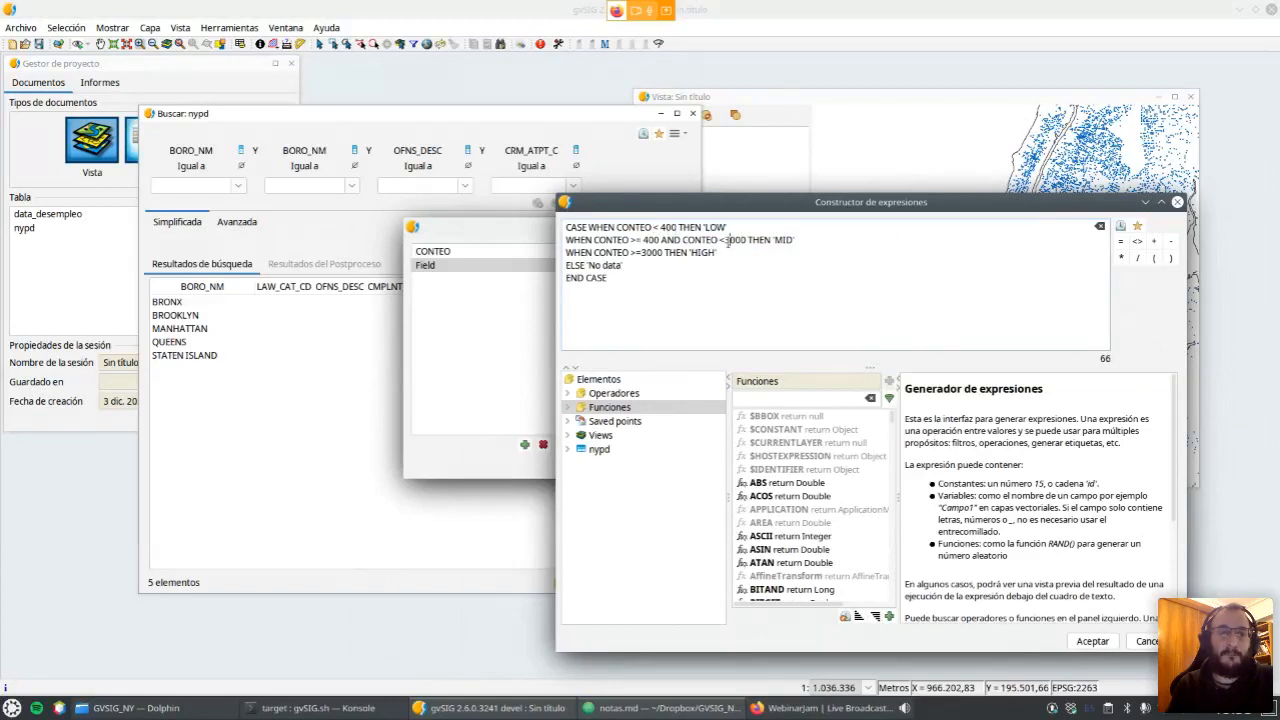
double_click(711, 227)
double_click(782, 240)
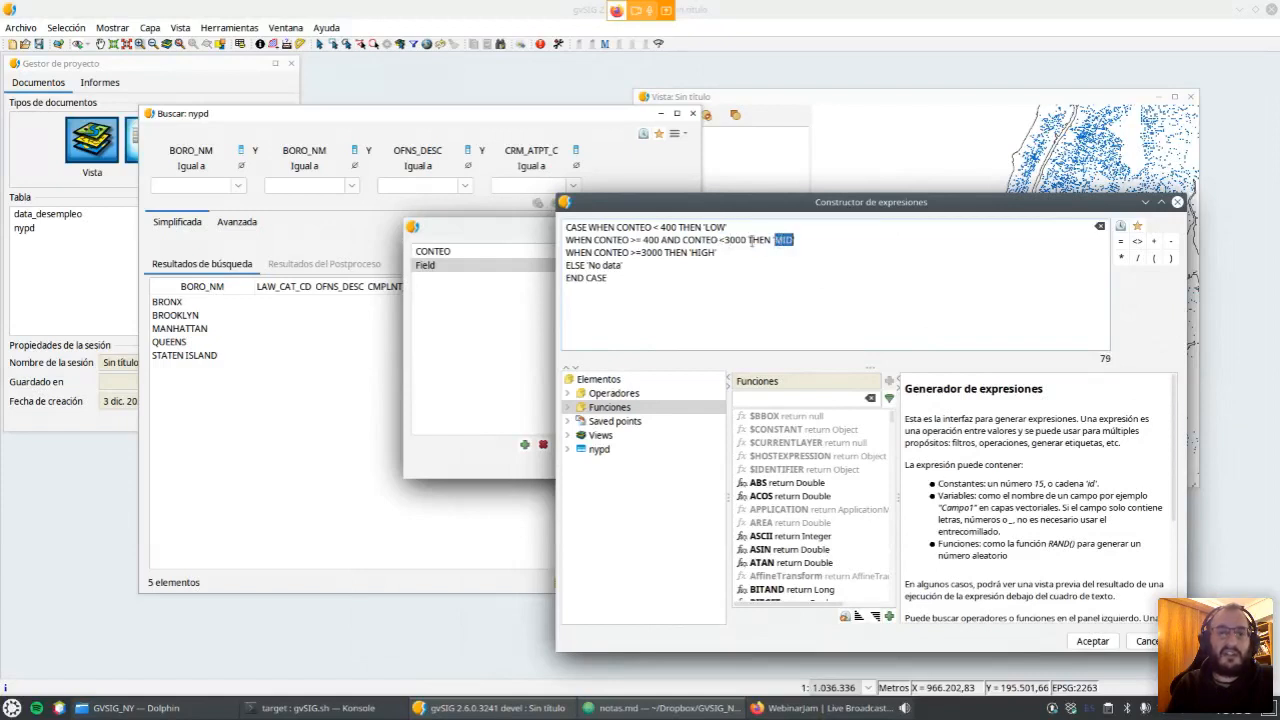
left_click(690, 268)
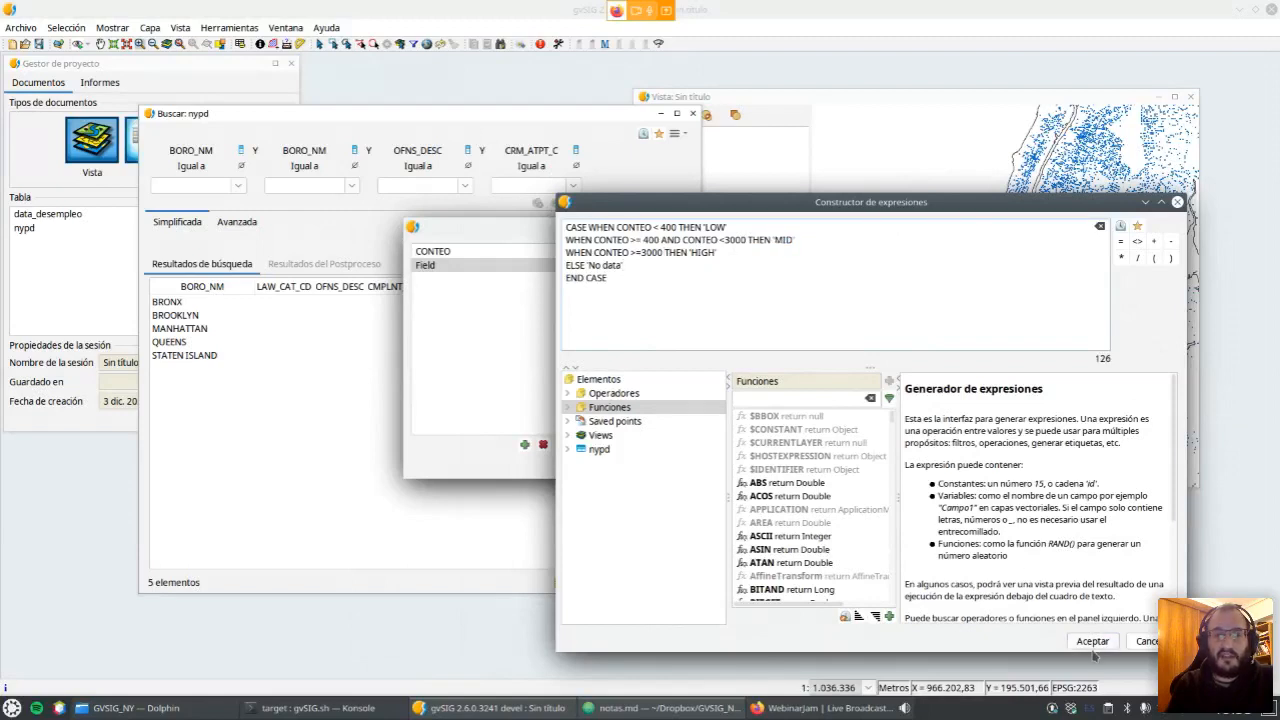
Accept the CASE expression, apply it to the VALOR calculated column and confirm the calculated columns.
left_click(1092, 641)
left_click(812, 428)
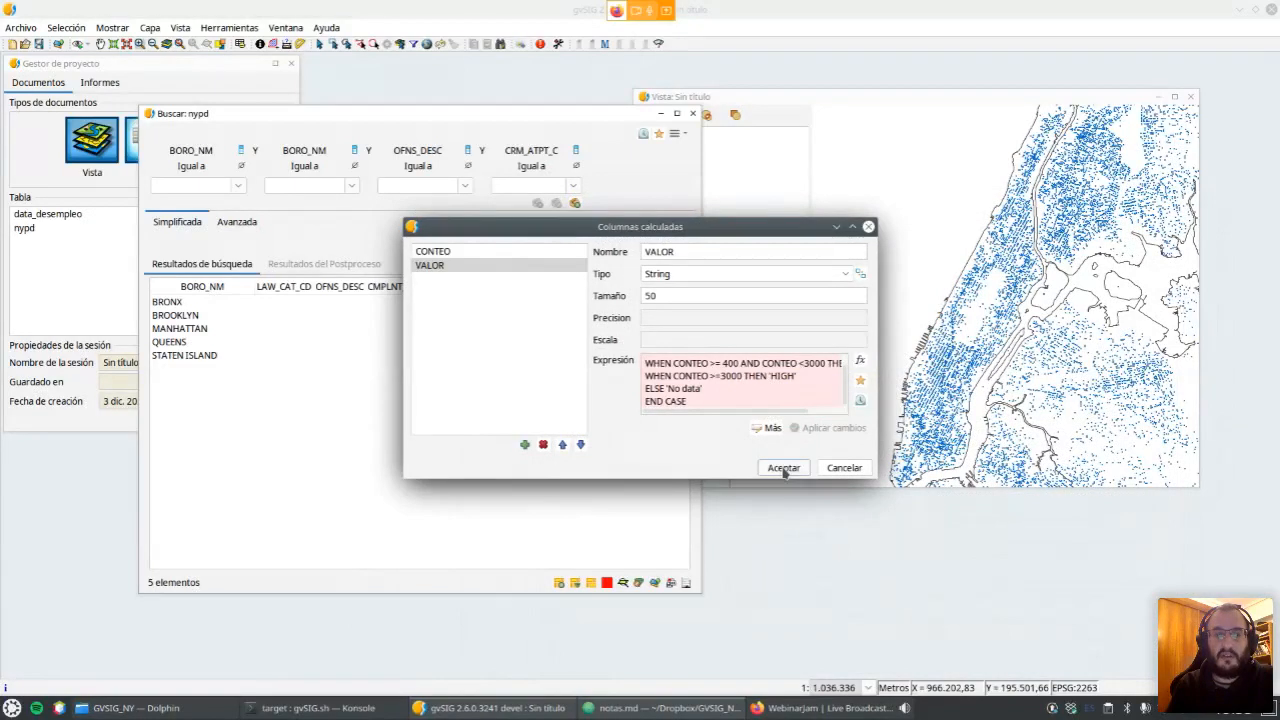
left_click(784, 468)
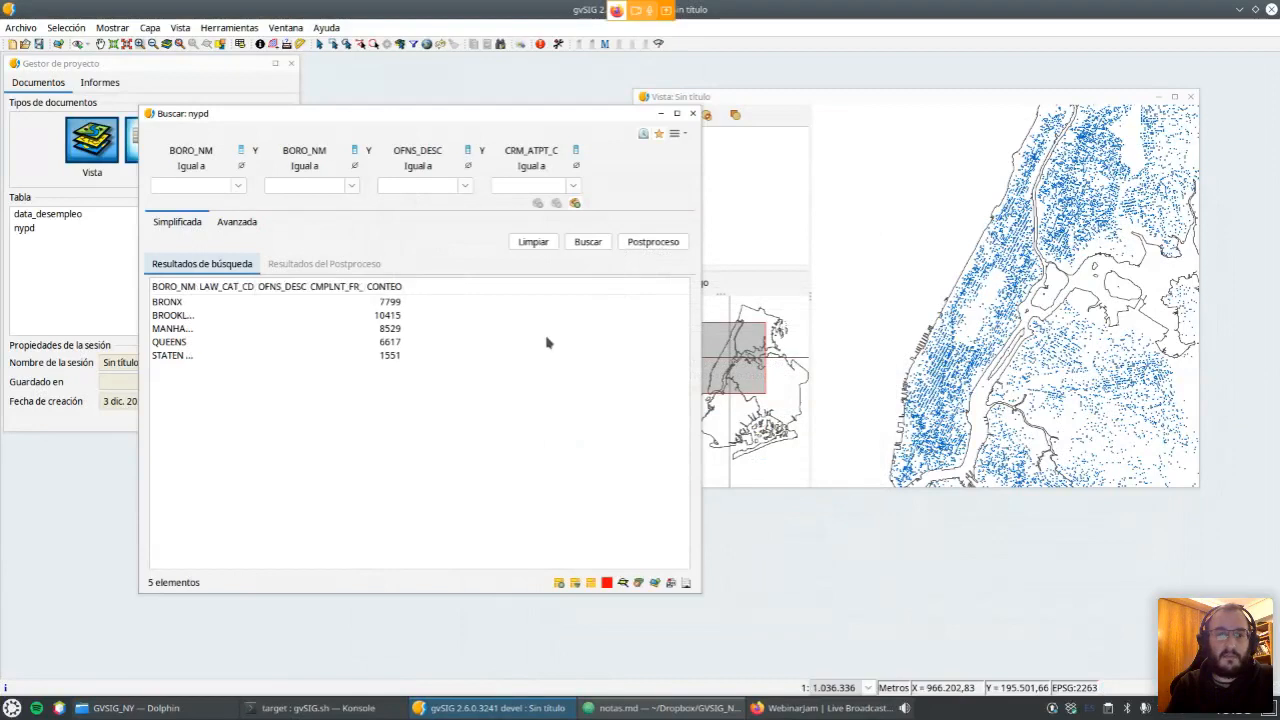
Add VALOR to the columns shown in the search results and widen the CONTEO column.
left_click(675, 133)
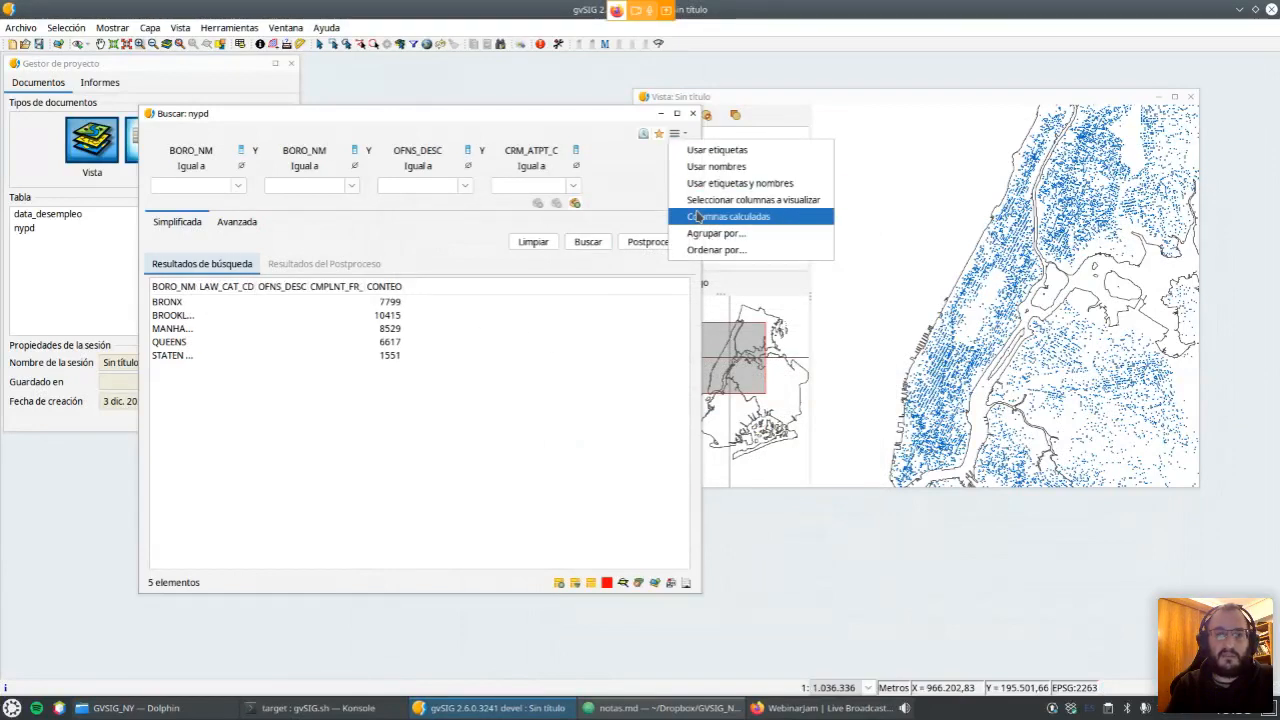
left_click(702, 201)
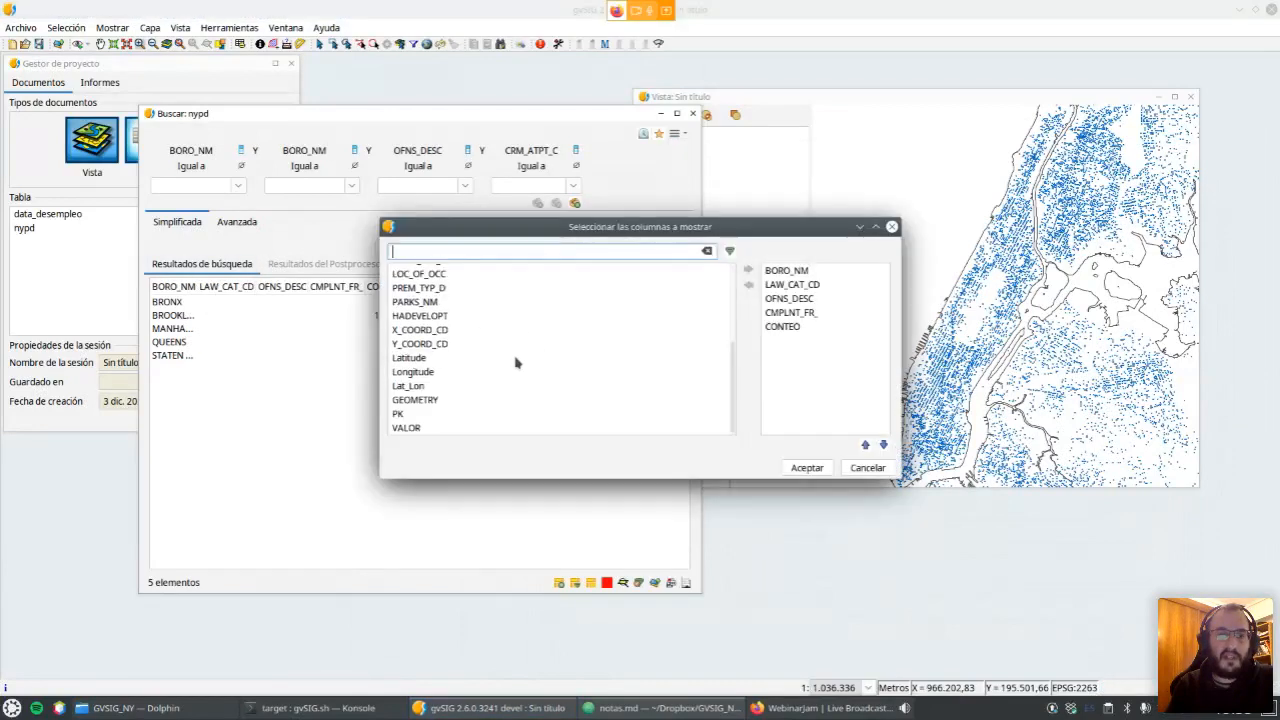
left_click(455, 428)
left_click(748, 269)
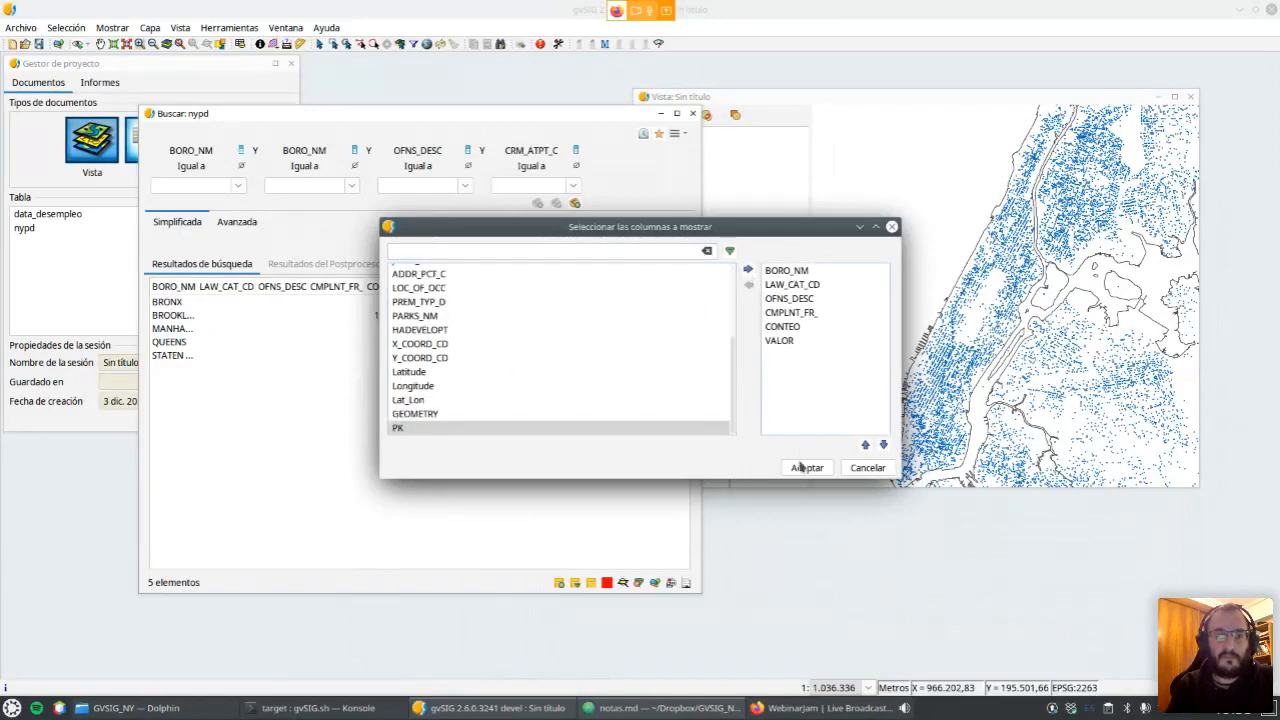
left_click(805, 467)
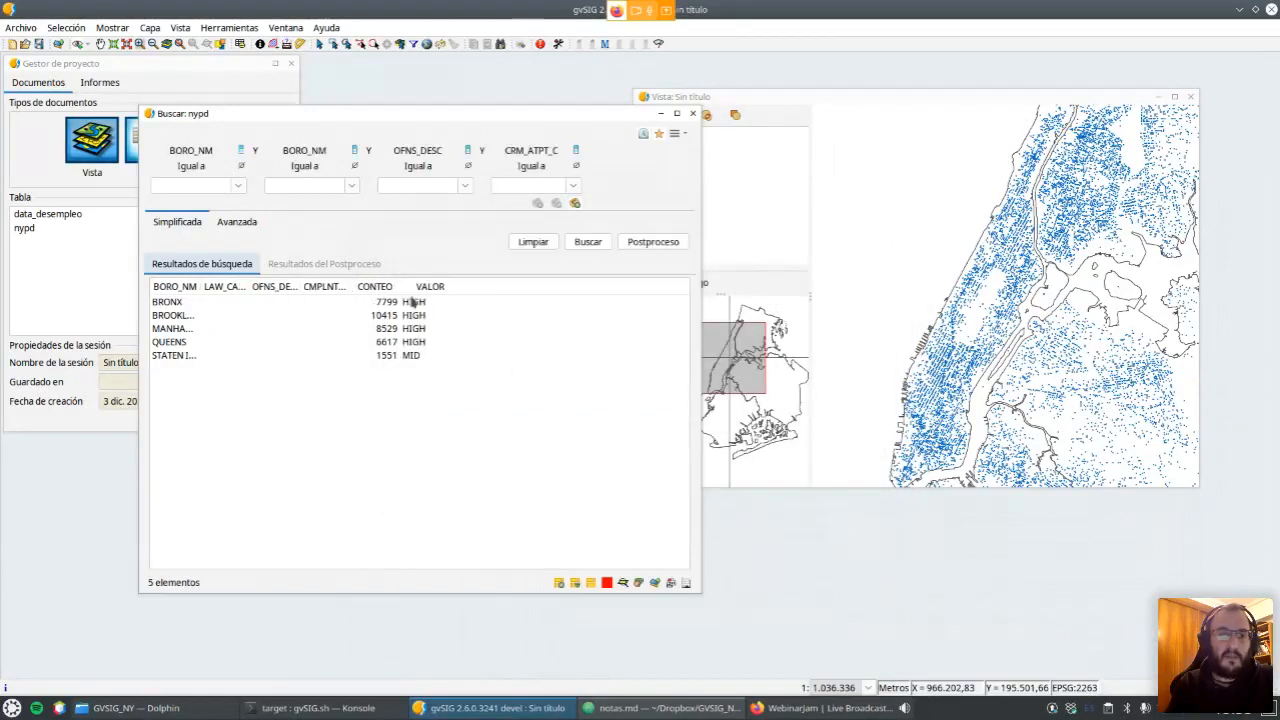
left_click_drag(398, 286, 412, 288)
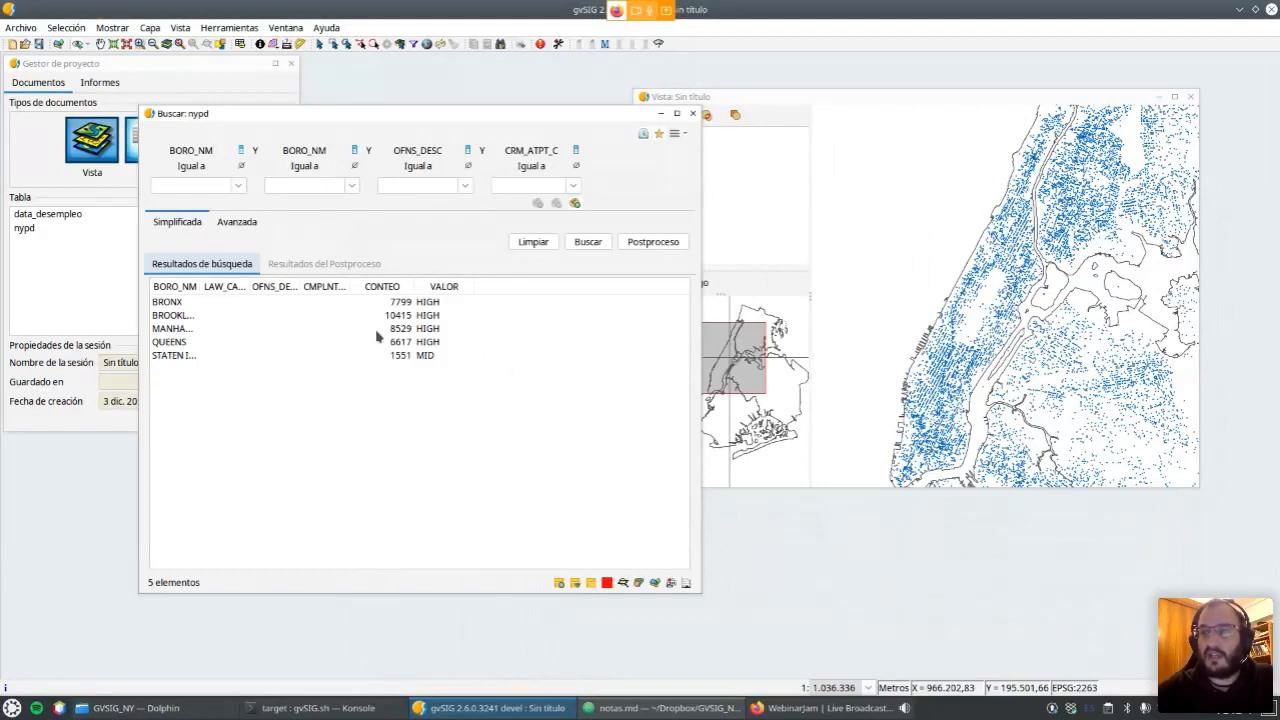
Add LAW_CAT_CD to the grouping alongside BORO_NM and widen the result columns so their contents are readable.
left_click(681, 137)
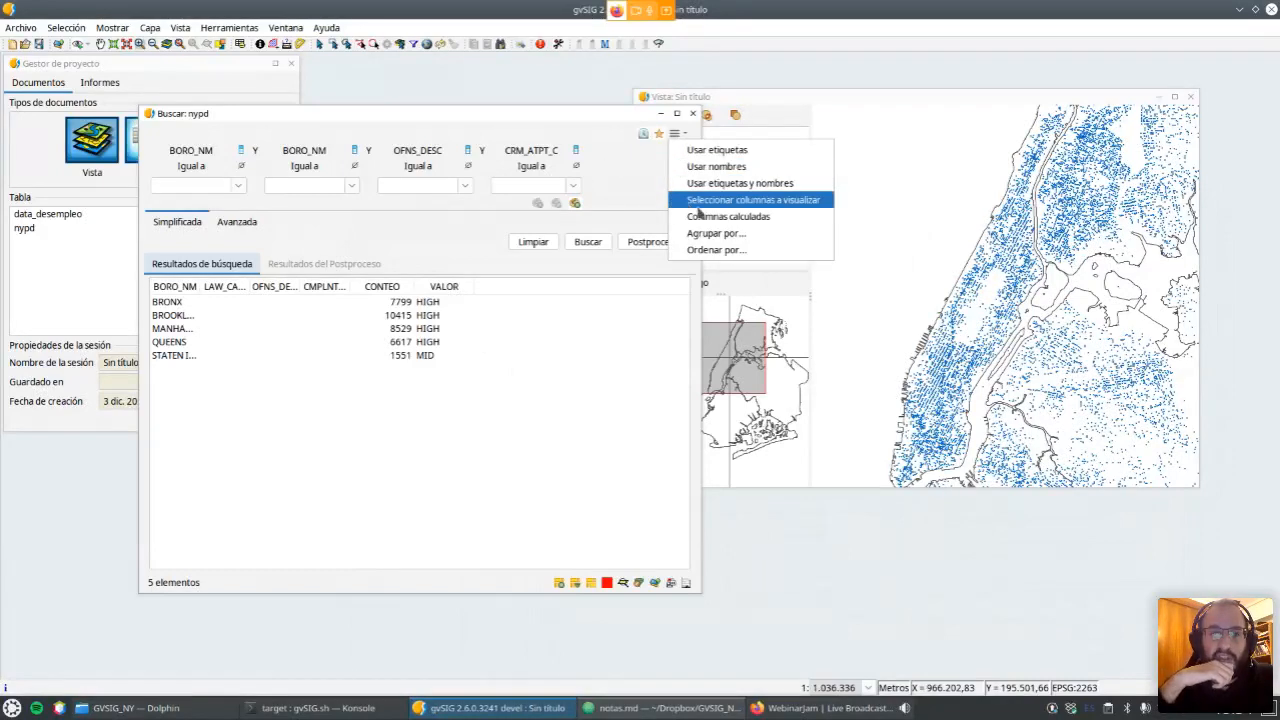
left_click(710, 234)
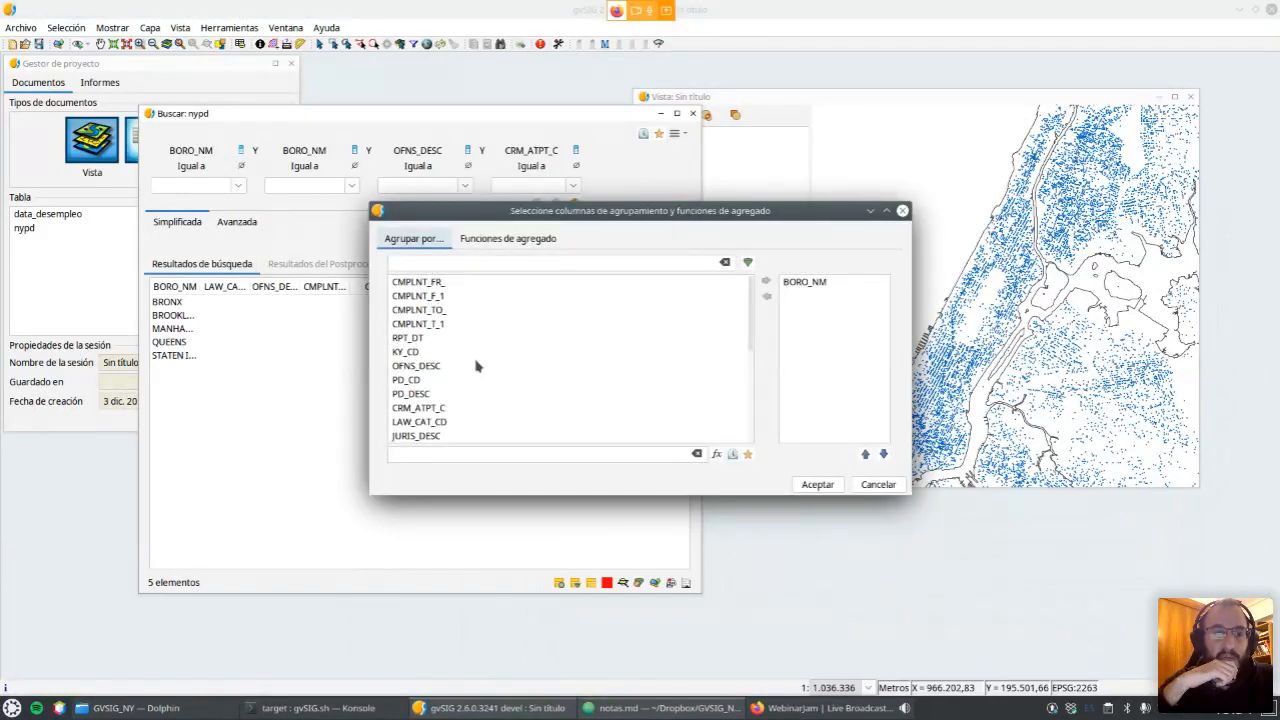
left_click(420, 427)
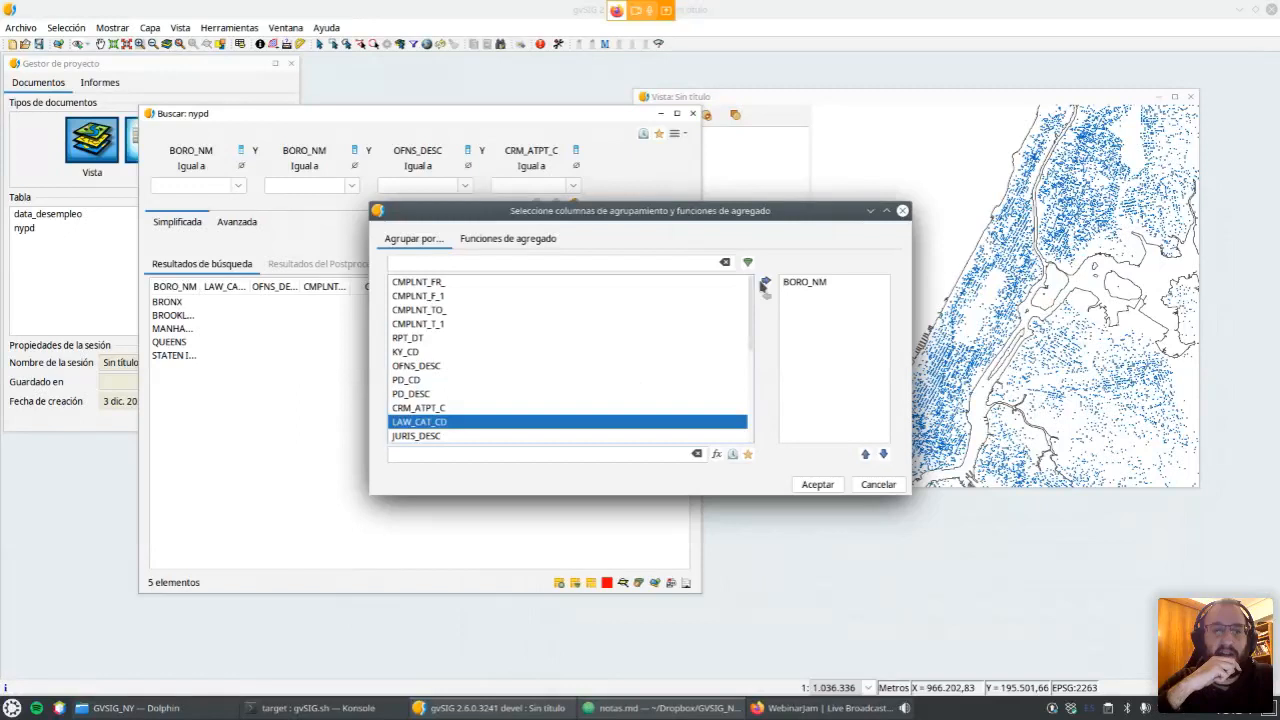
left_click(767, 286)
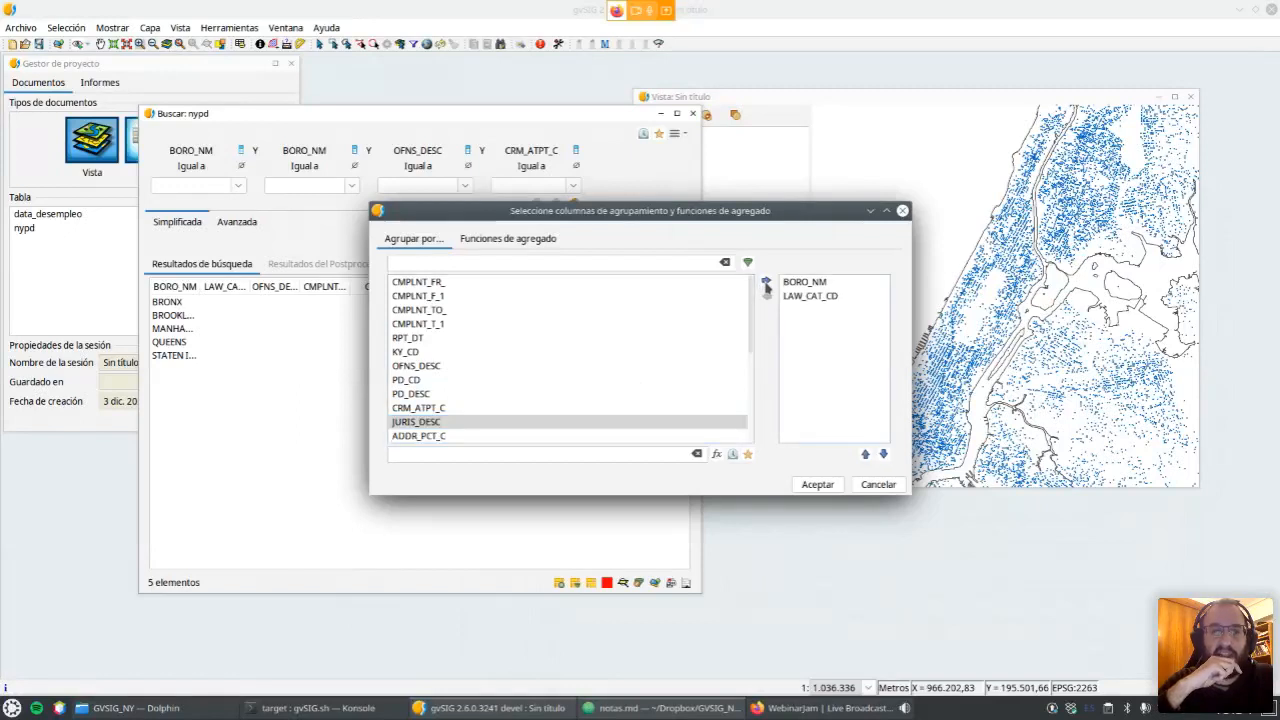
left_click(818, 486)
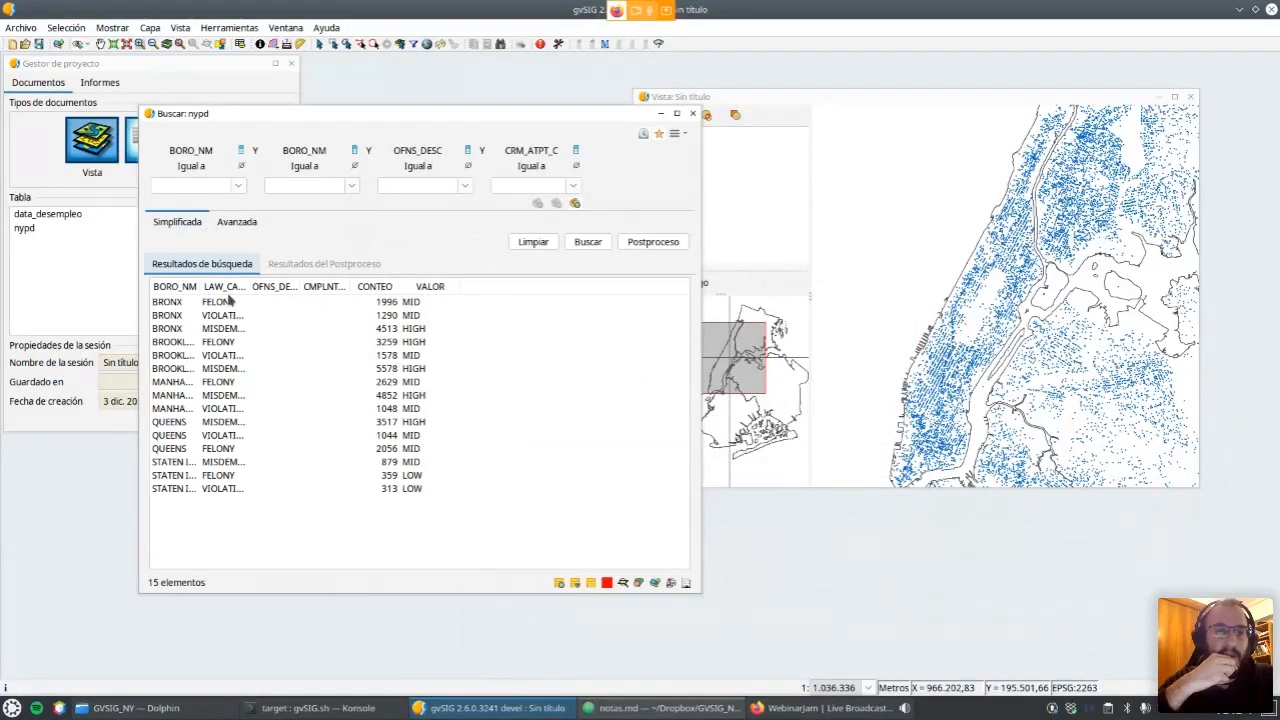
left_click_drag(201, 290, 338, 289)
Examine the CONTEO and VALOR entries of the BRONX rows for the FELONY, VIOLATION and MISDEMEANOR categories.
left_click_drag(190, 307, 190, 332)
left_click(190, 332)
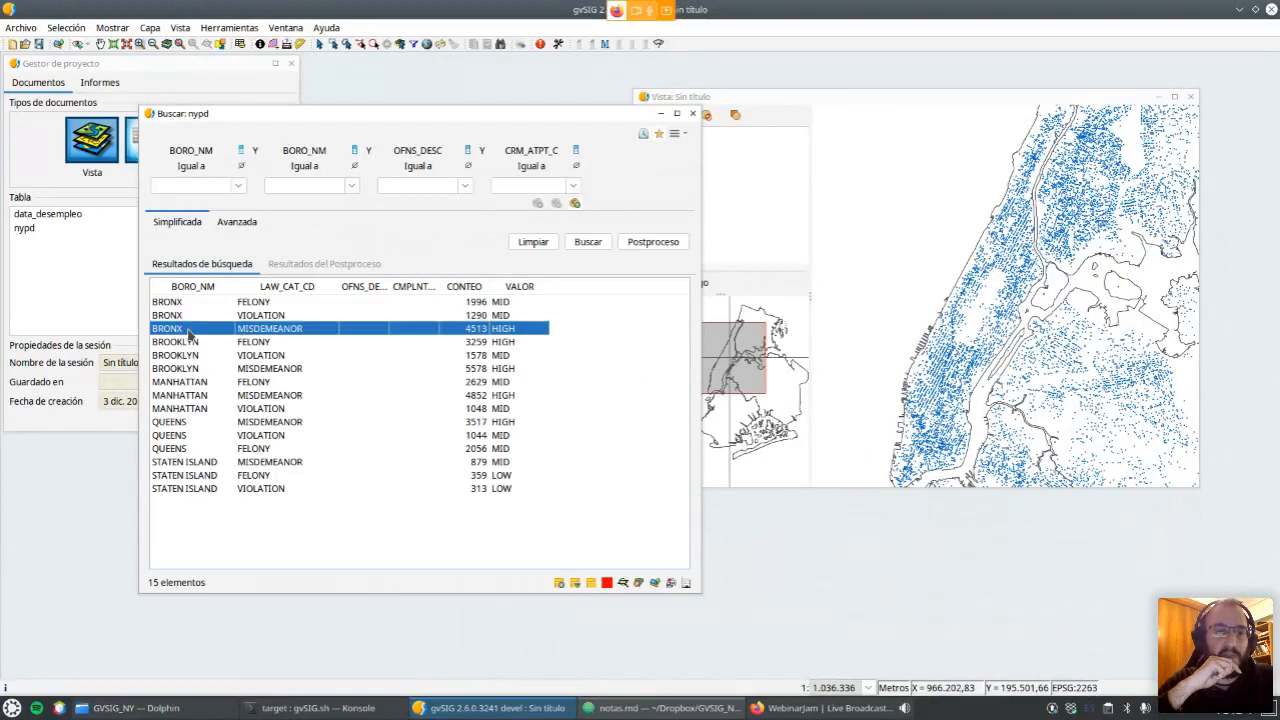
left_click(271, 303)
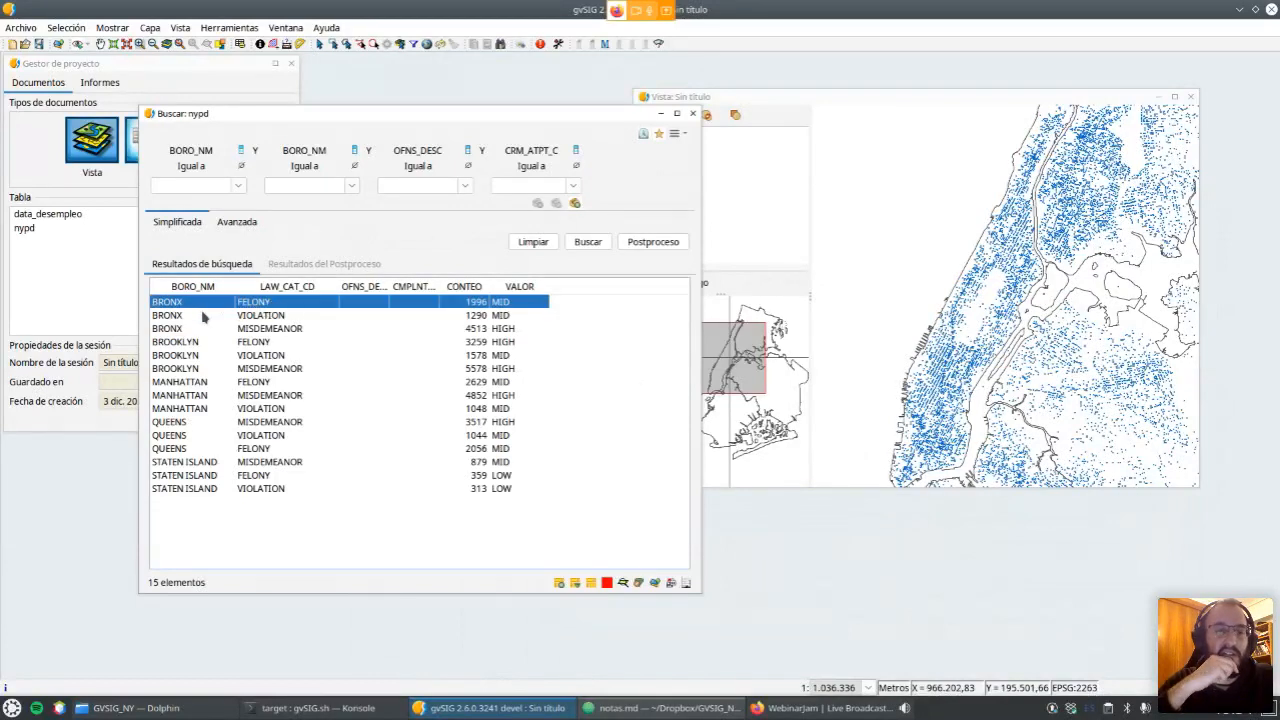
left_click(288, 316)
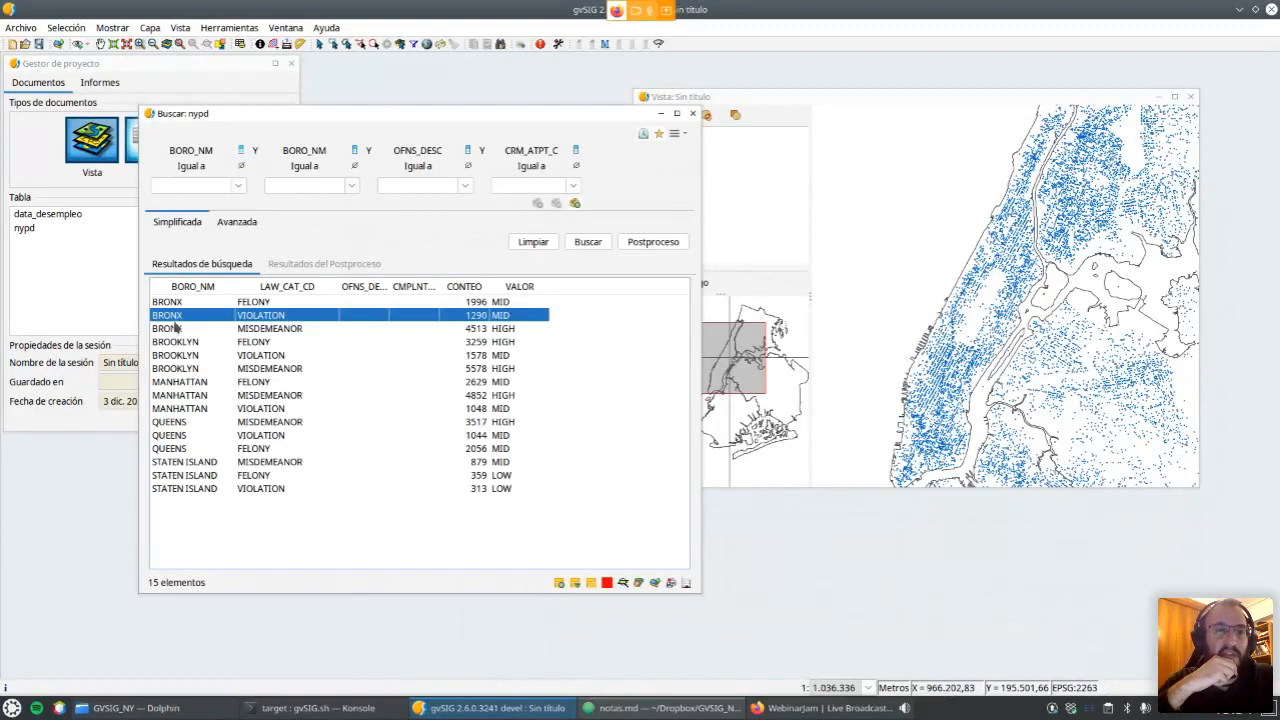
left_click(281, 330)
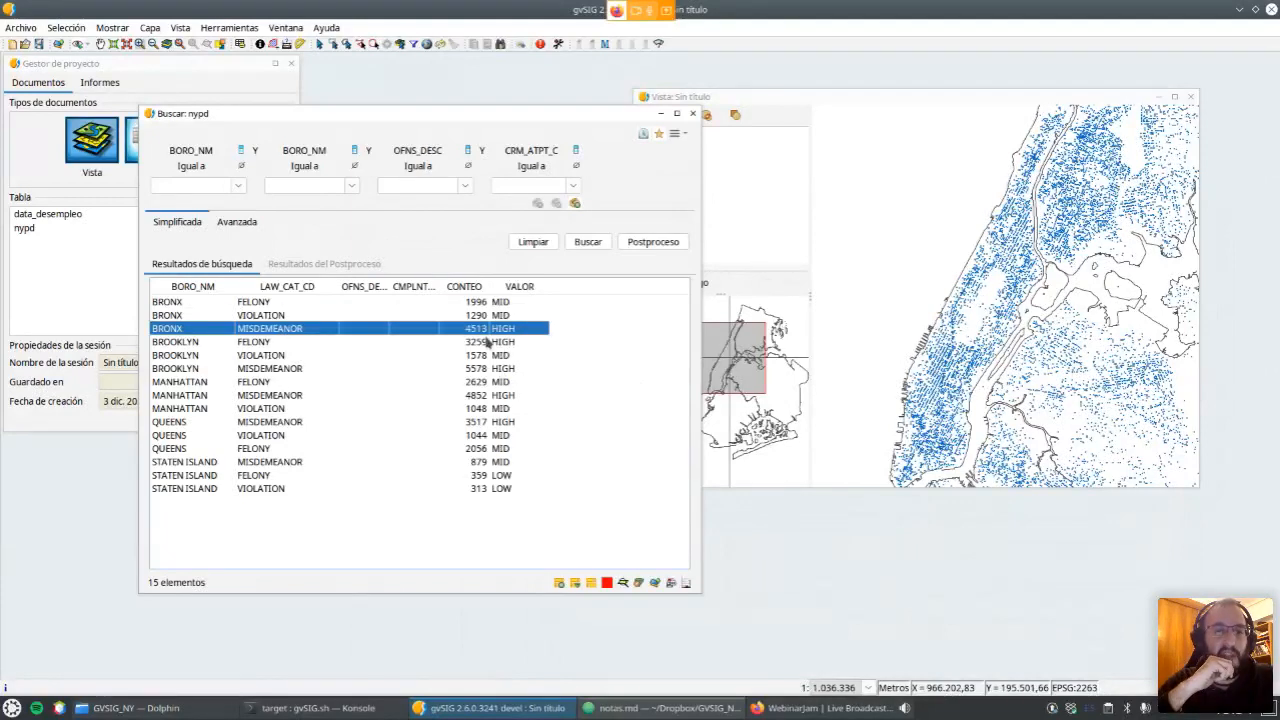
left_click(466, 315)
left_click(458, 302)
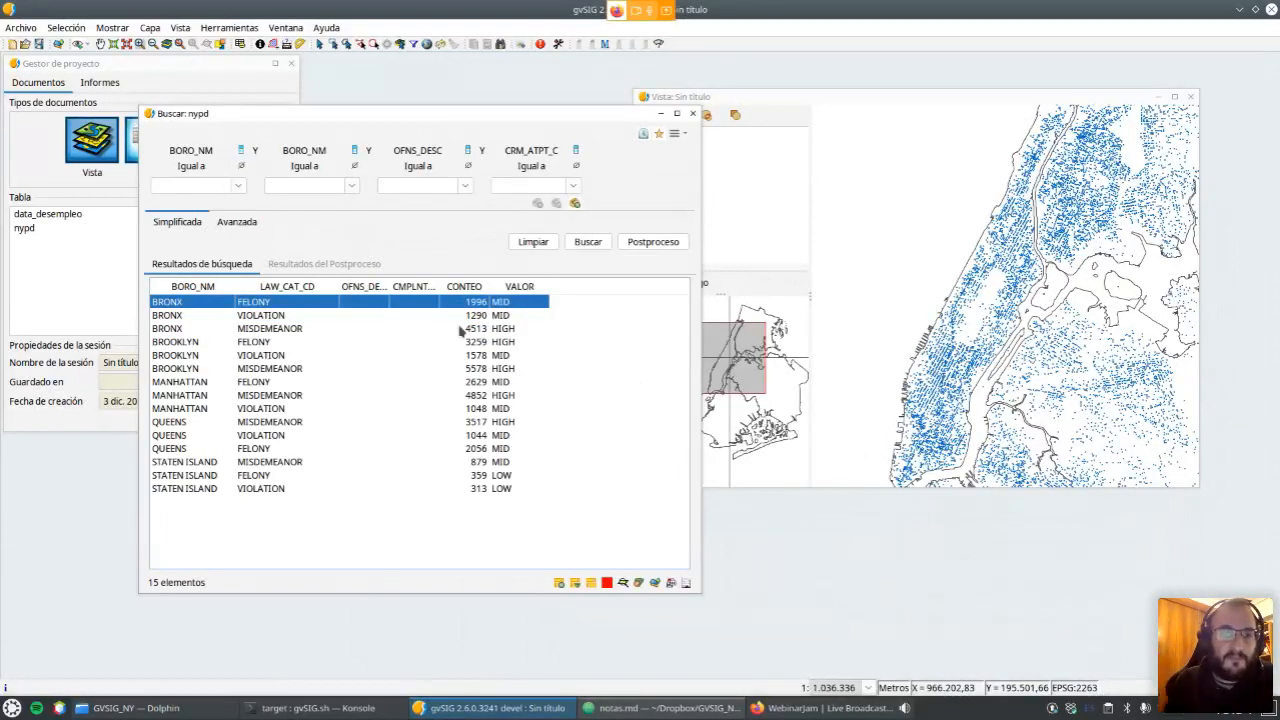
left_click(514, 316)
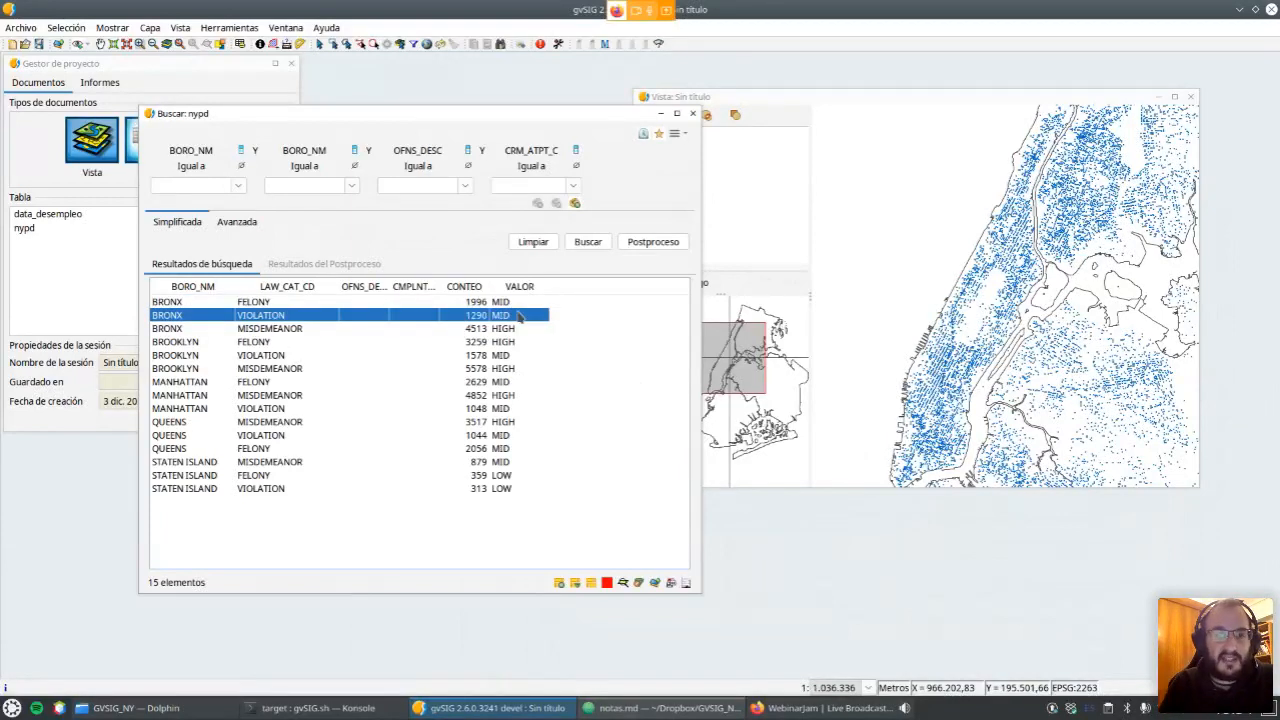
left_click(516, 306)
left_click(518, 316)
left_click(519, 329)
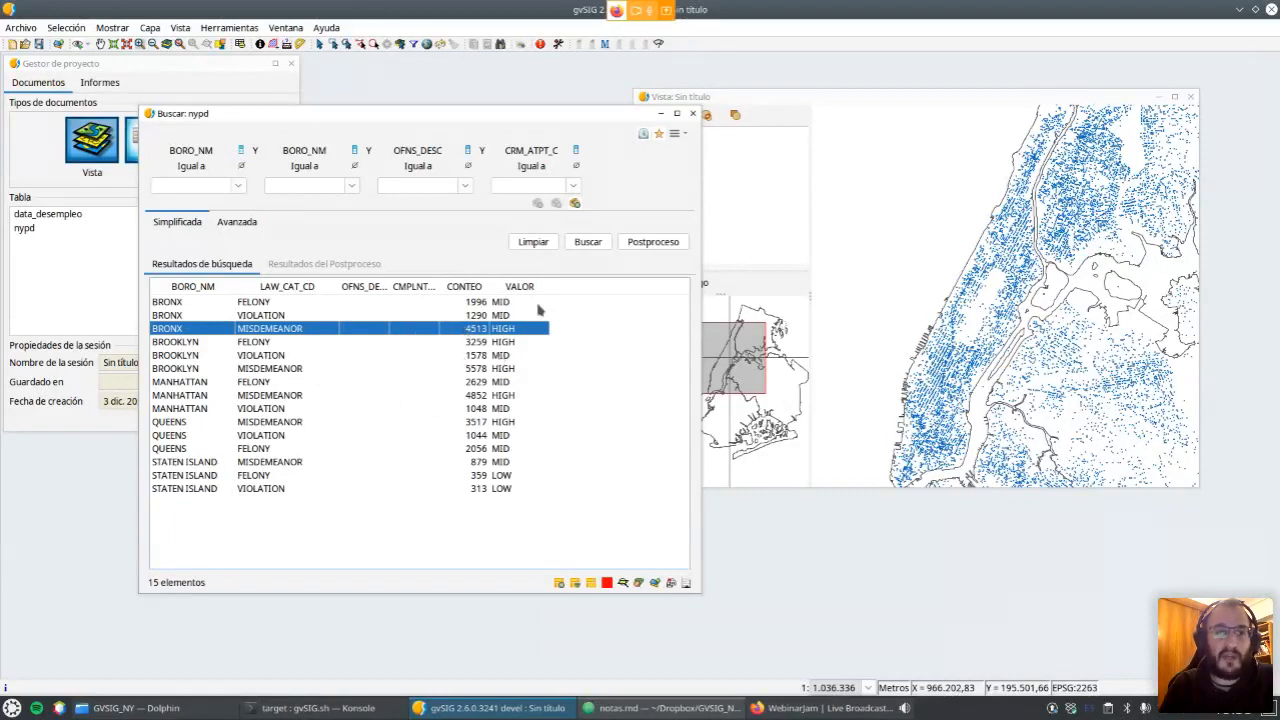
Bookmark the current search configuration, including the CONTEO and VALOR calculated columns.
left_click(658, 135)
left_click(660, 153)
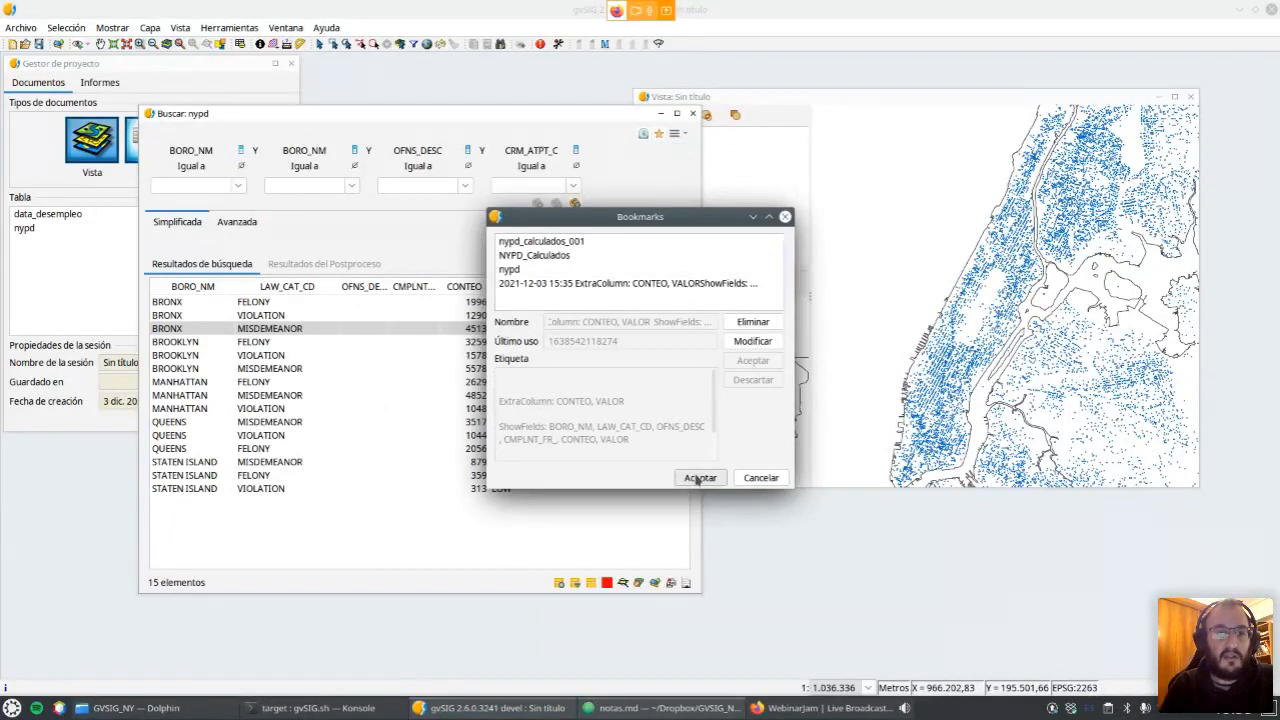
left_click(700, 477)
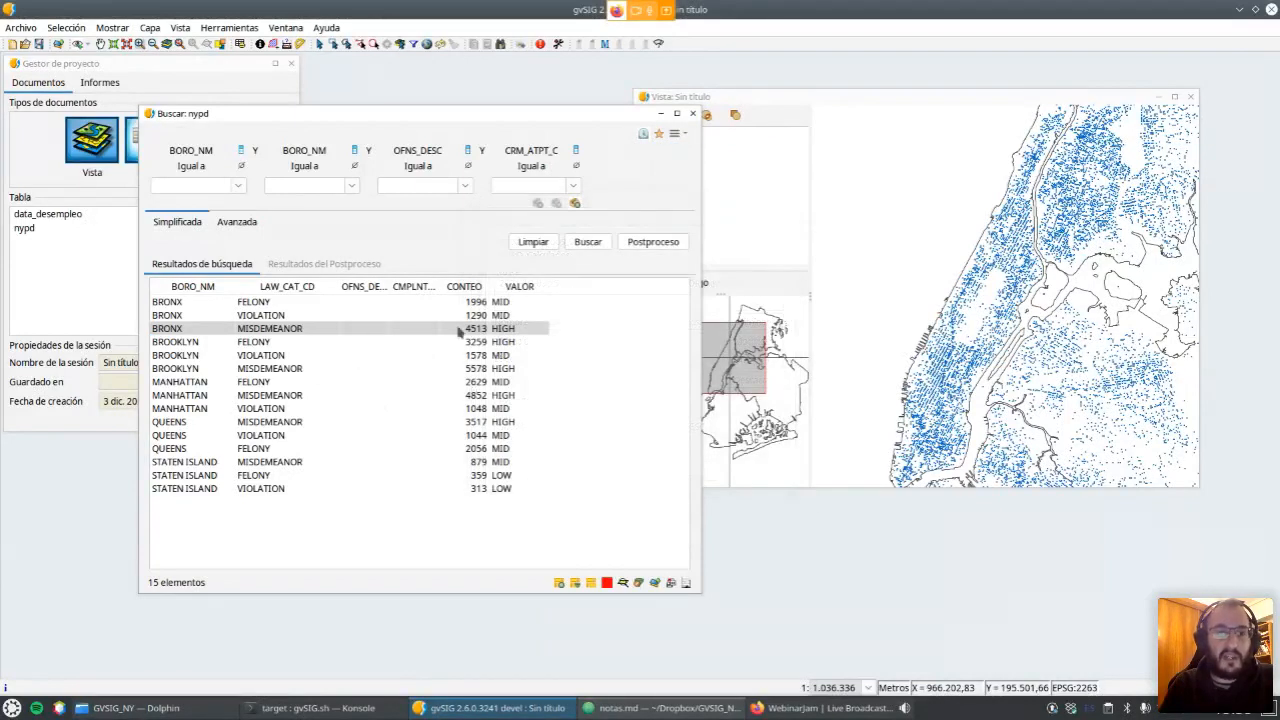
left_click(657, 136)
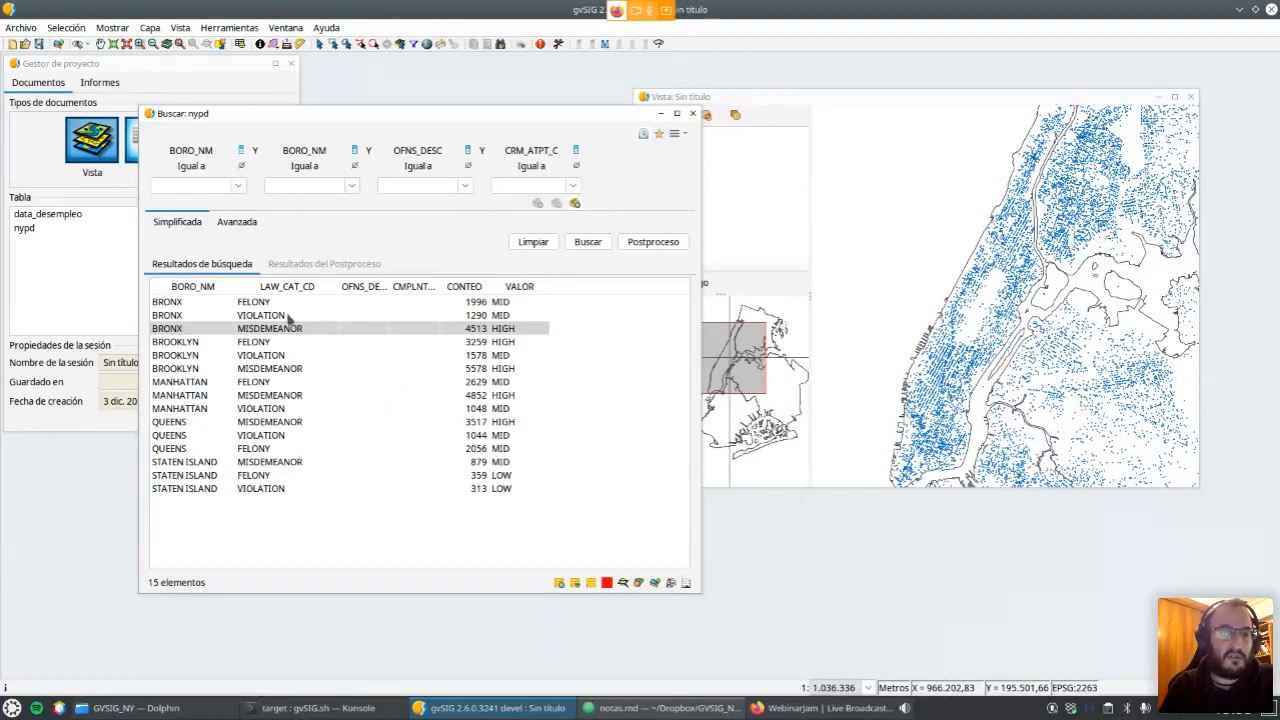
Copy the BROOKLYN VIOLATION, BROOKLYN MISDEMEANOR and MANHATTAN FELONY rows from the search results.
left_click_drag(307, 333, 289, 383)
left_click(301, 370)
right_click(286, 377)
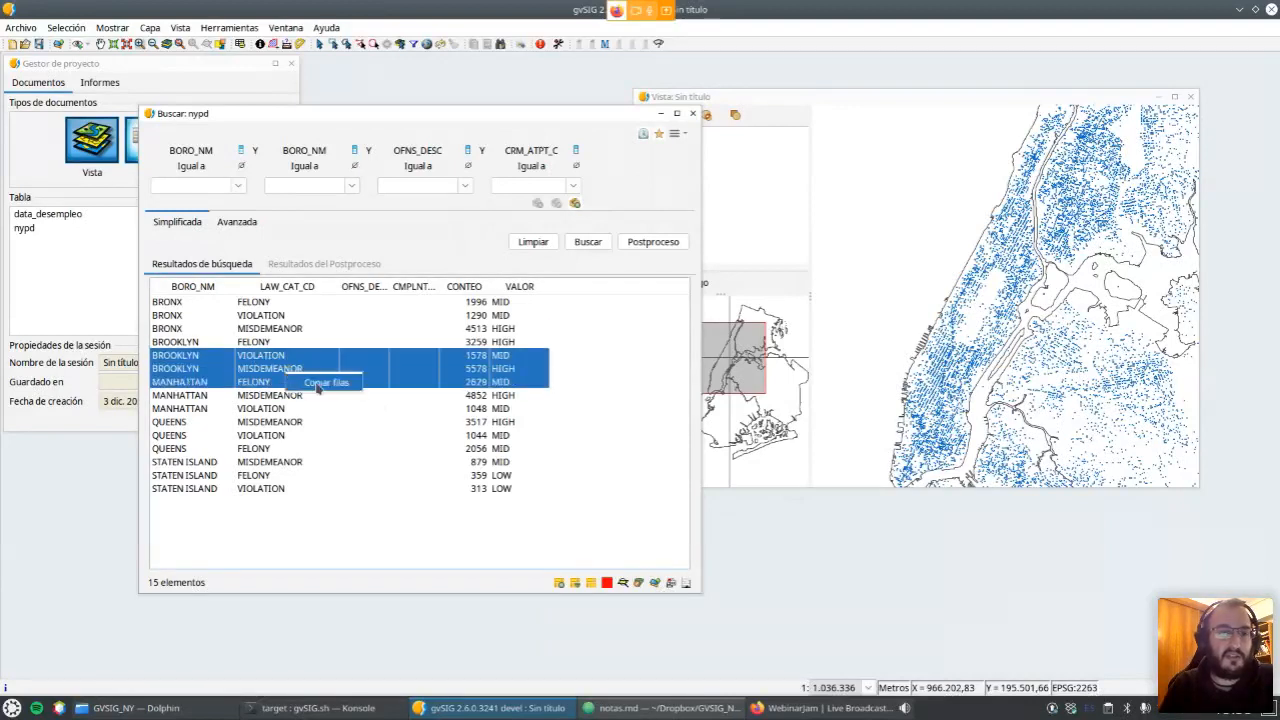
left_click(318, 386)
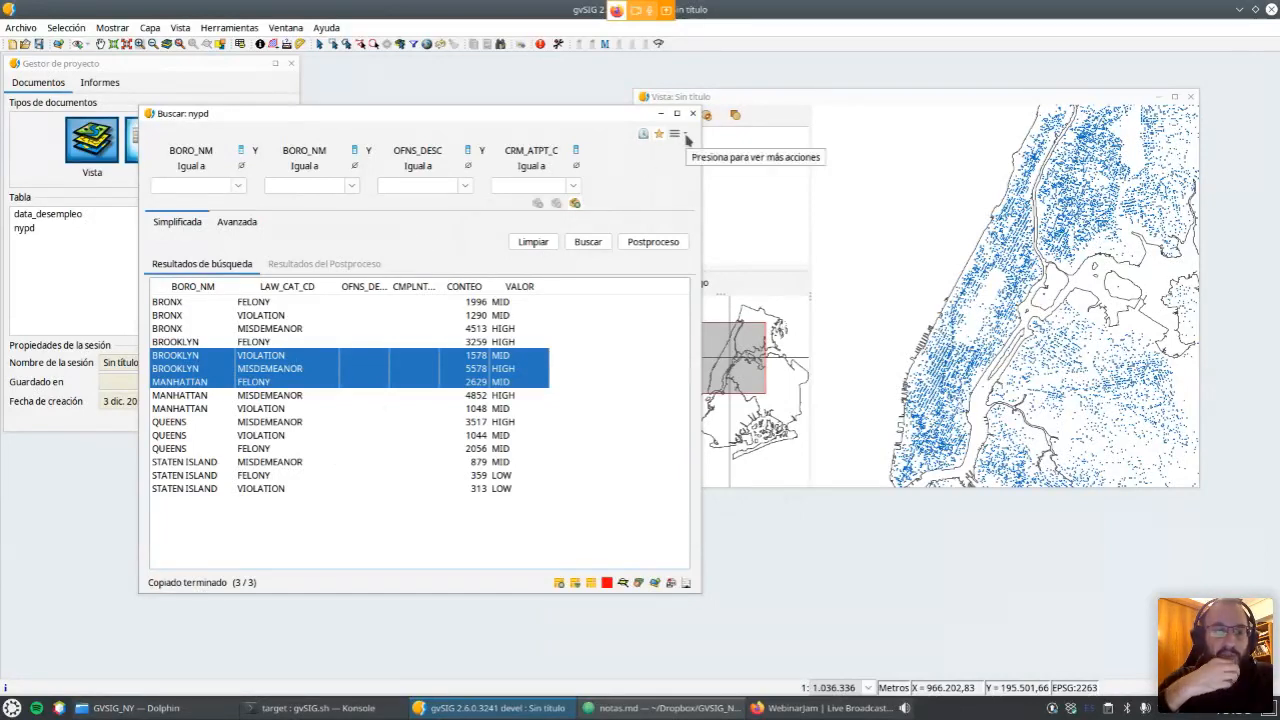
Create a new calculated column named MES of type Integer.
left_click(686, 137)
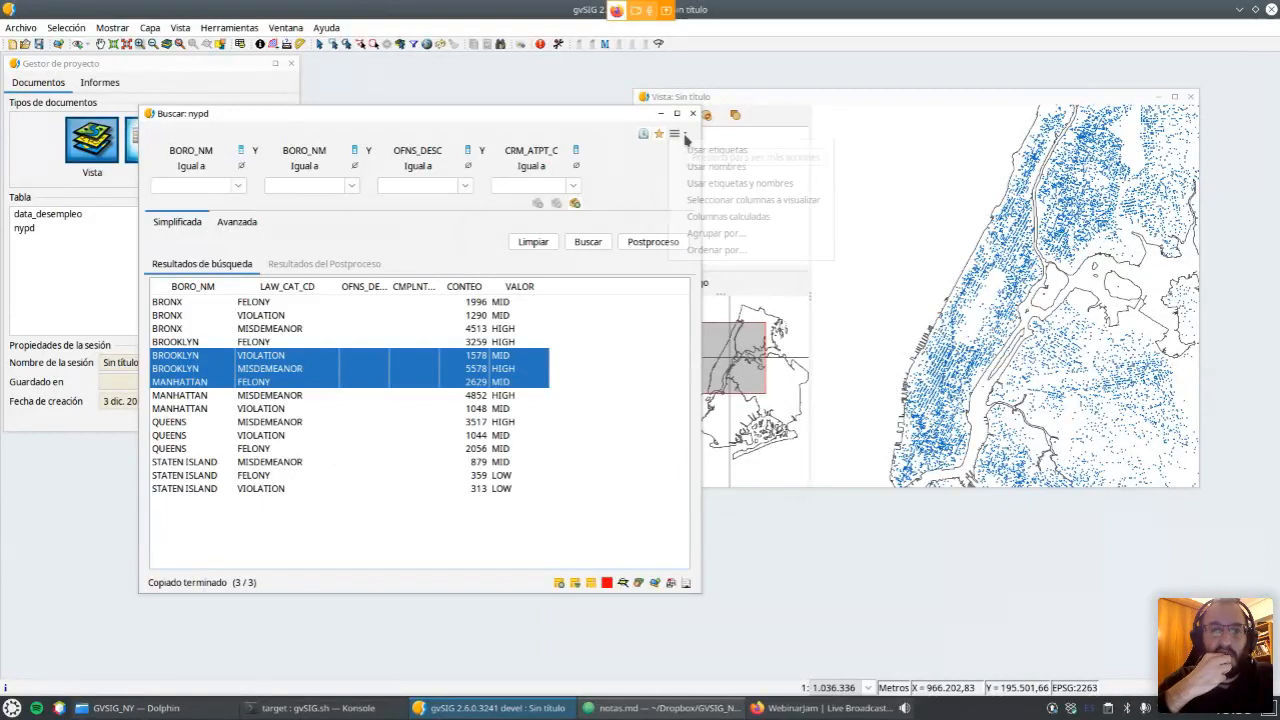
left_click(689, 219)
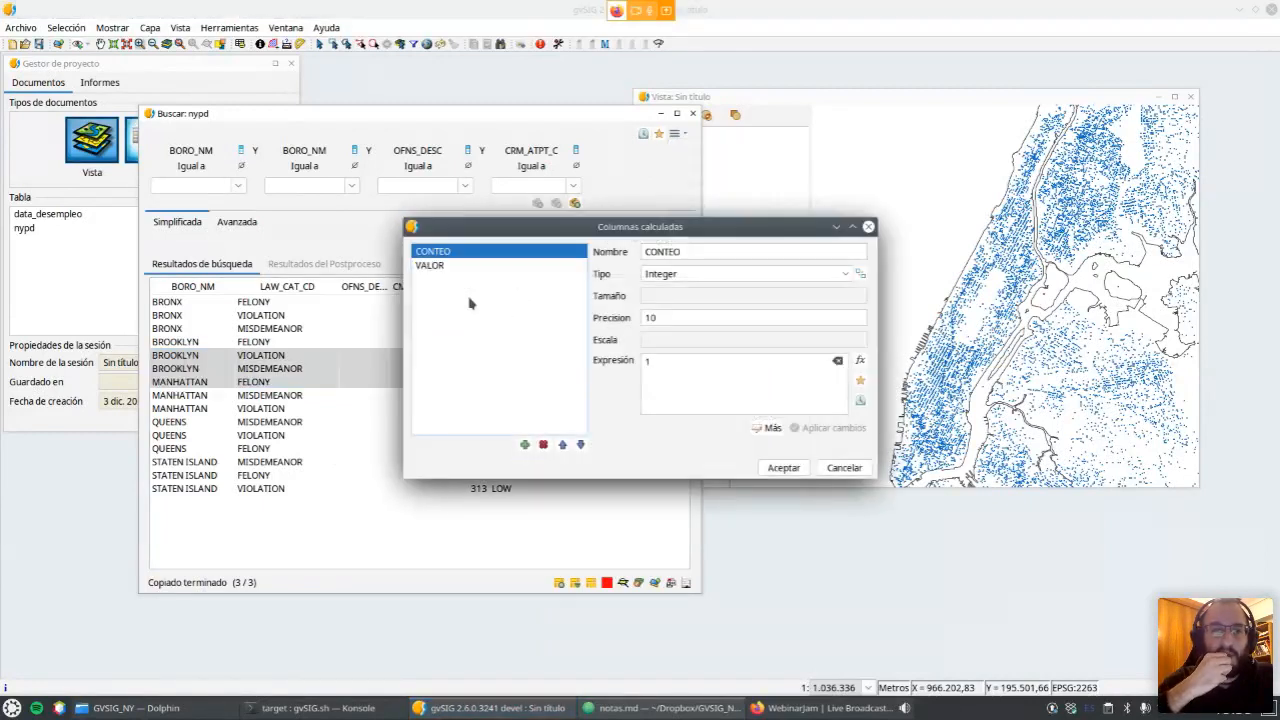
left_click(525, 446)
double_click(684, 251)
type("MES")
left_click(722, 273)
left_click(678, 306)
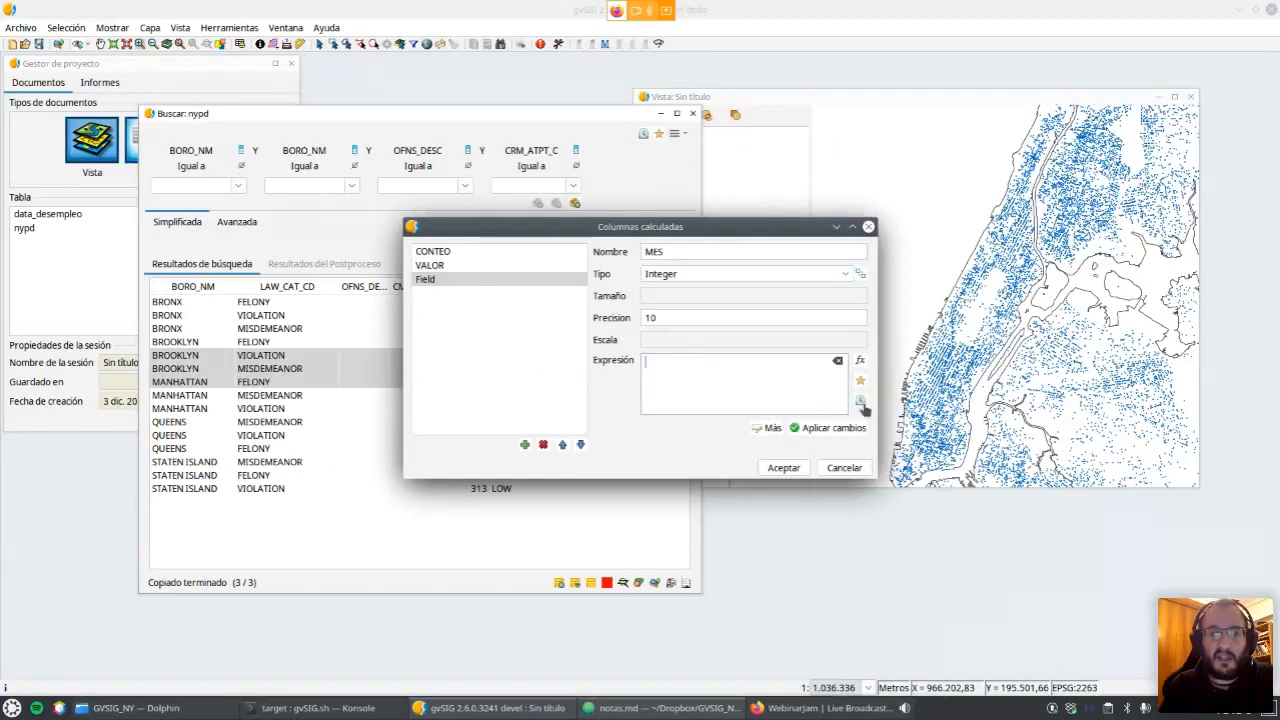
Define the MES calculated column with the expression EXTRACT(MONTH FROM CMPLNT_FR_) and apply it to the search.
type("EXTRACT(MONTH ")
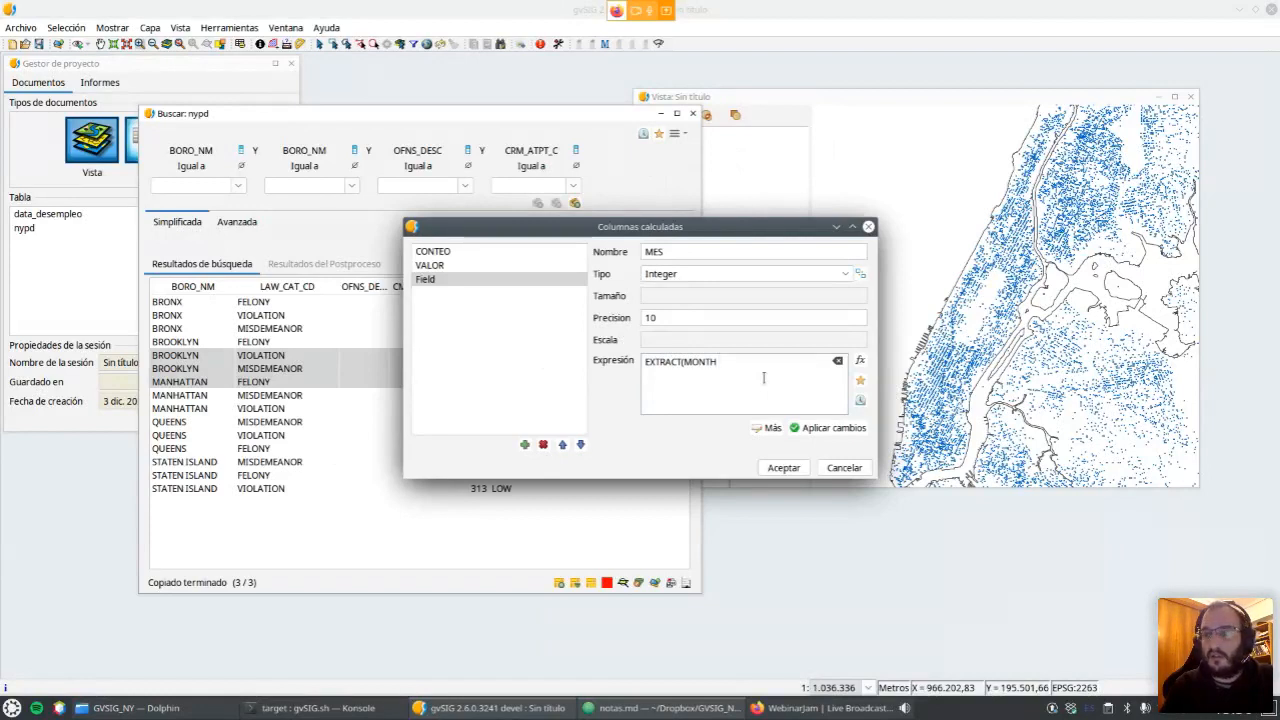
type("FROM")
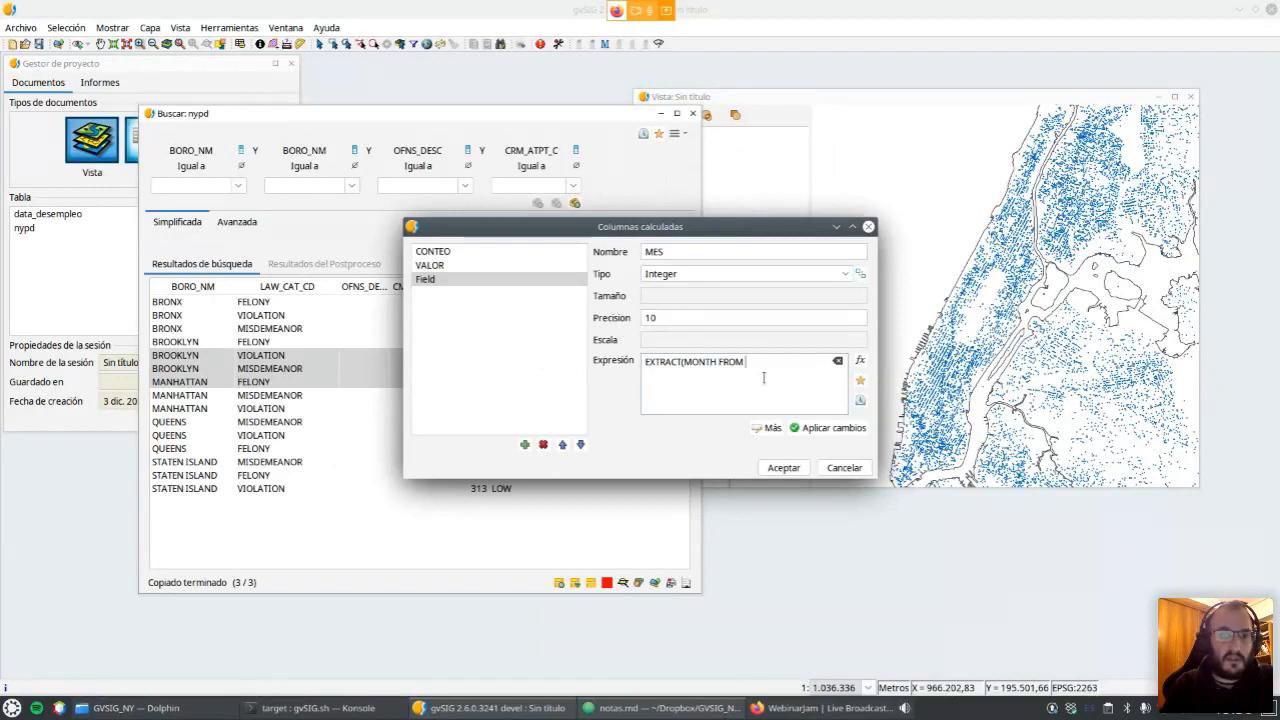
type(" CMPL")
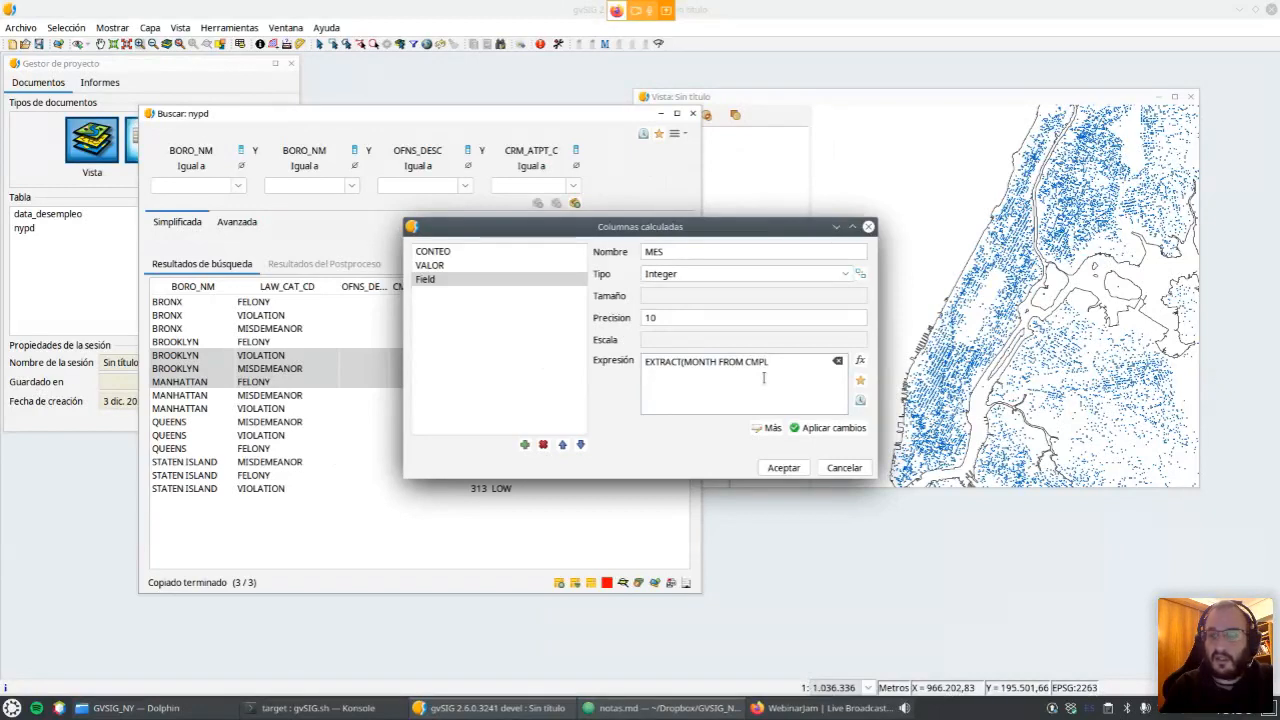
type("FR_")
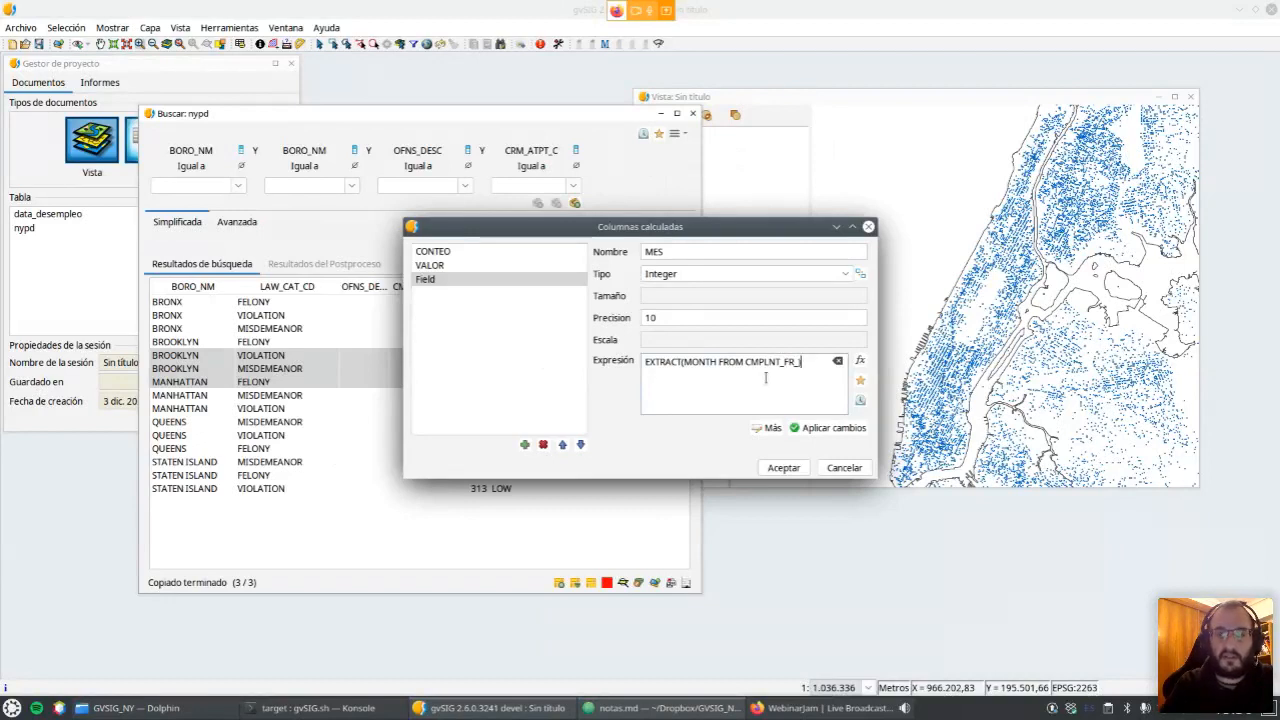
left_click(834, 430)
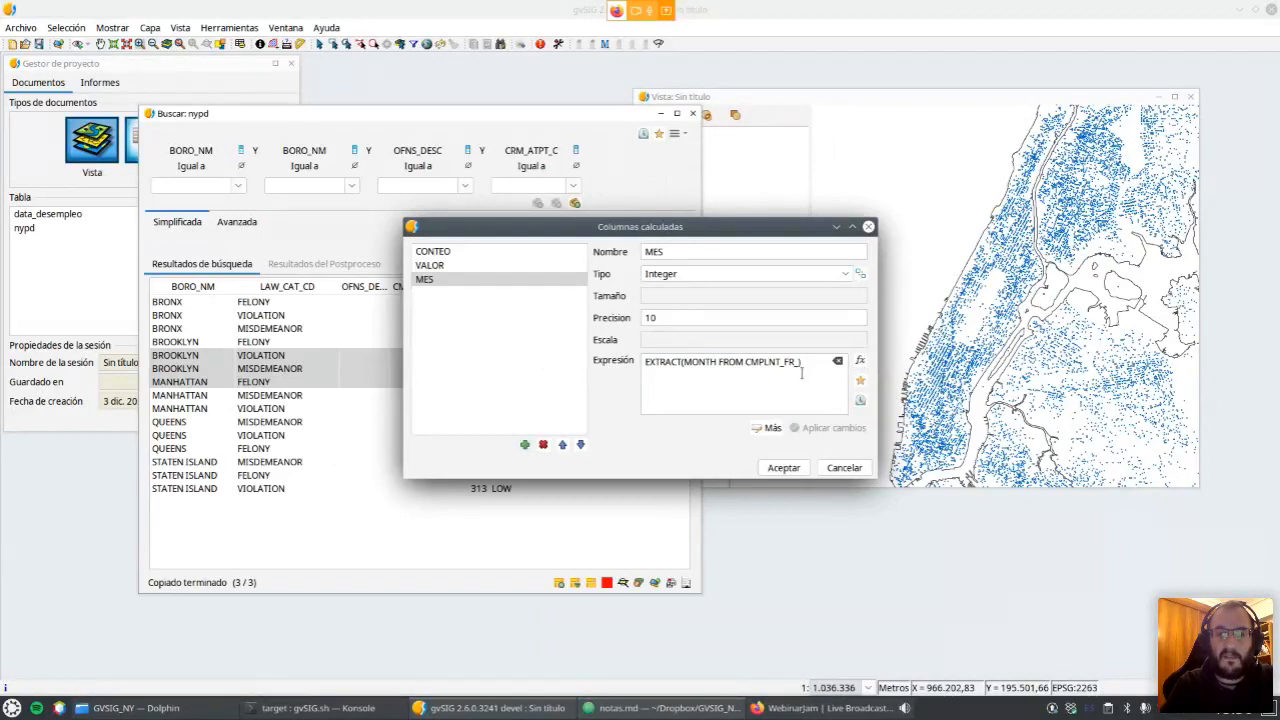
left_click(859, 364)
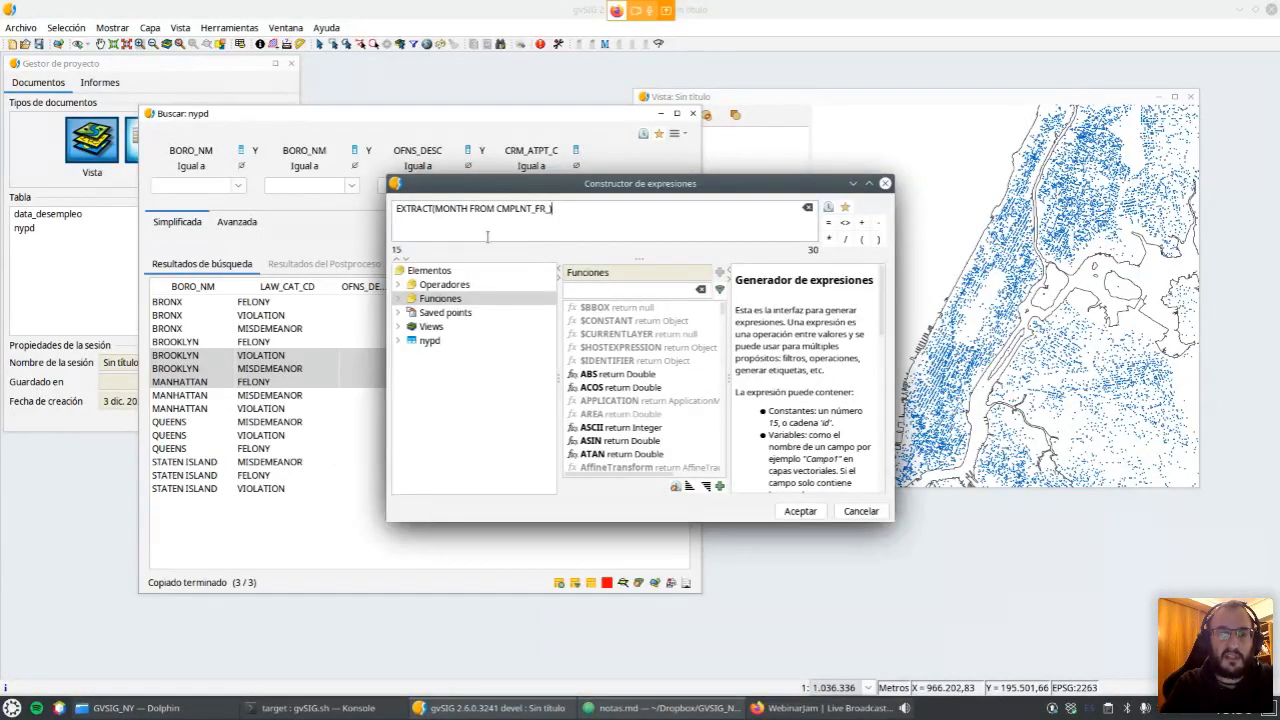
left_click(848, 511)
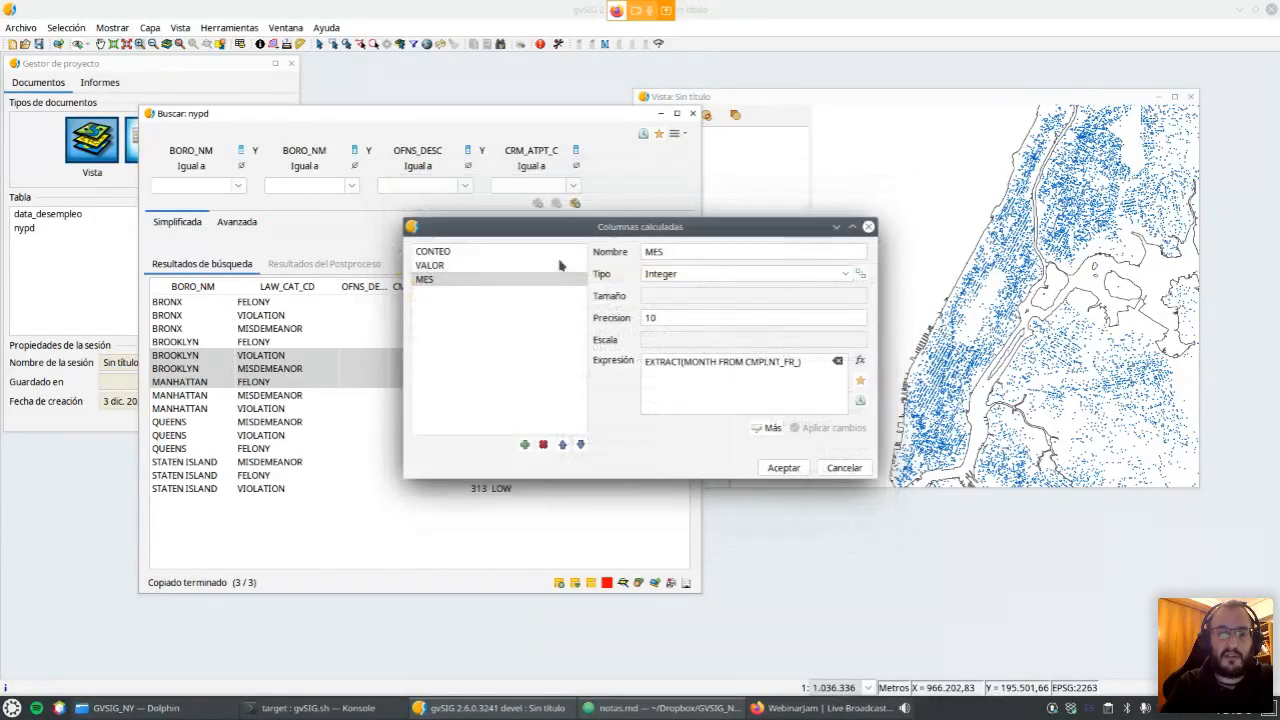
left_click(800, 364)
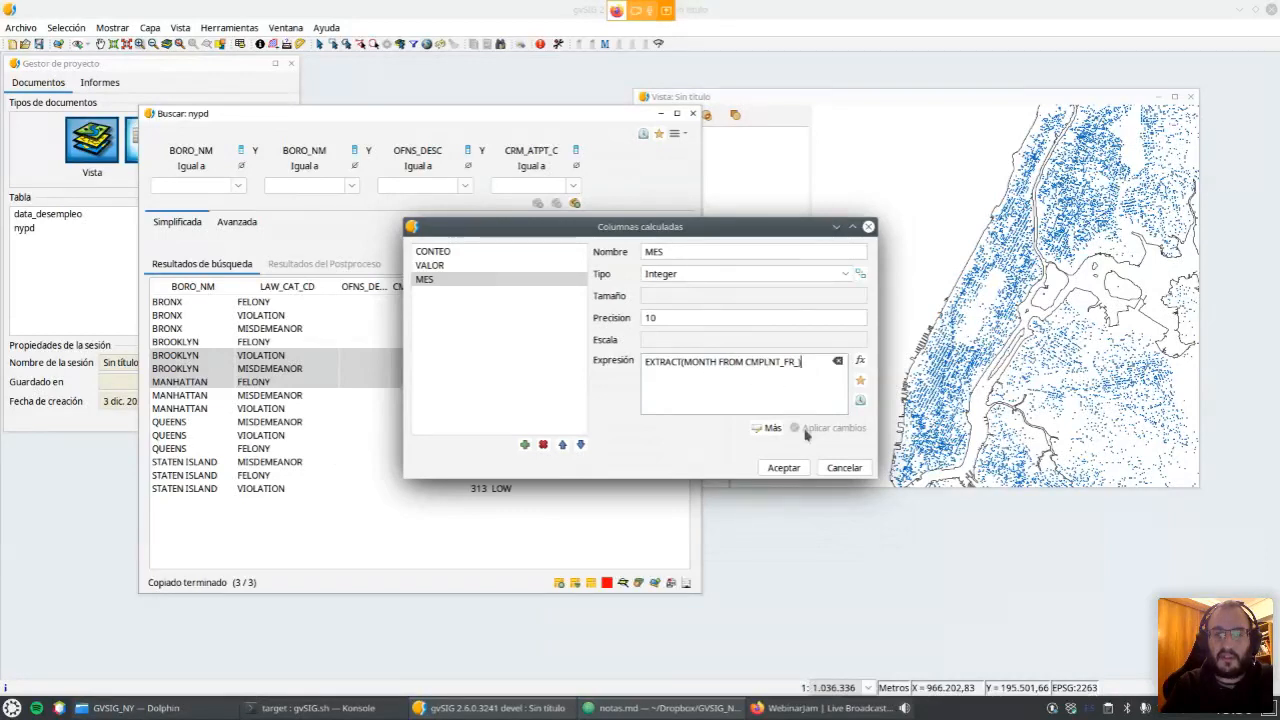
left_click(785, 468)
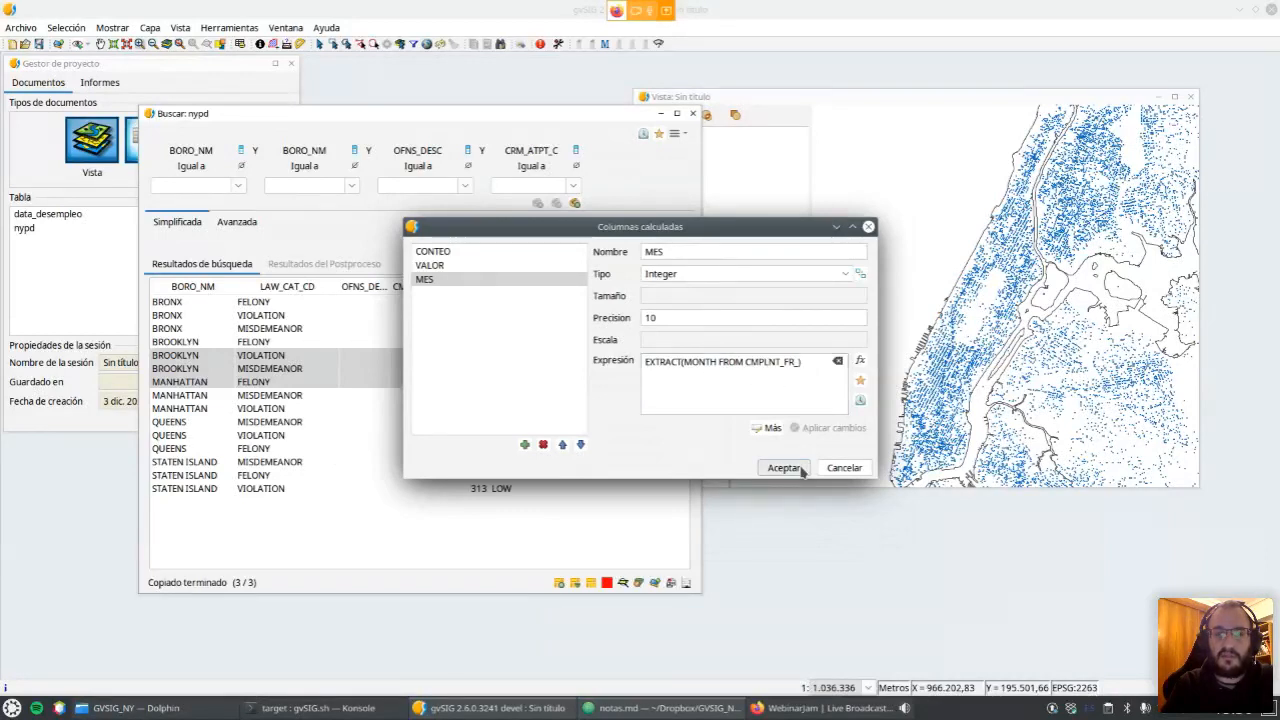
Replace the BORO_NM and LAW_CAT_CD grouping with grouping by MES only, and slightly widen the CONTEO column in the results.
left_click(679, 135)
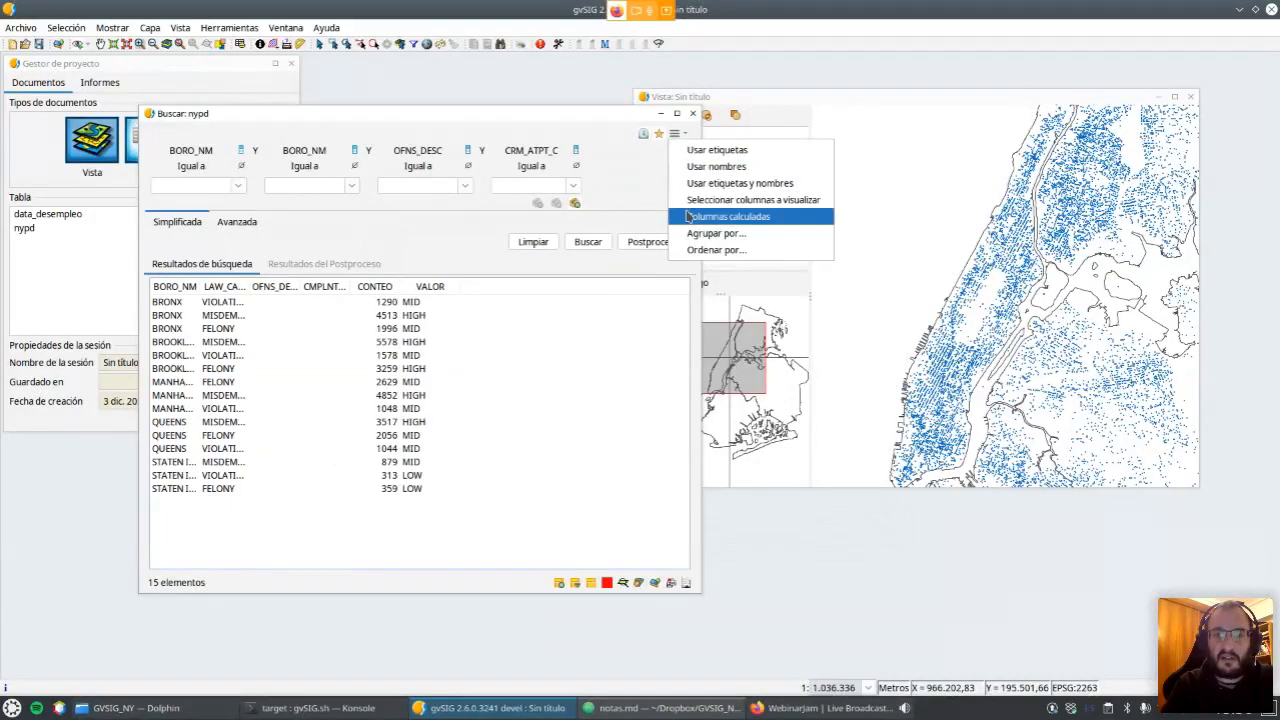
left_click(700, 233)
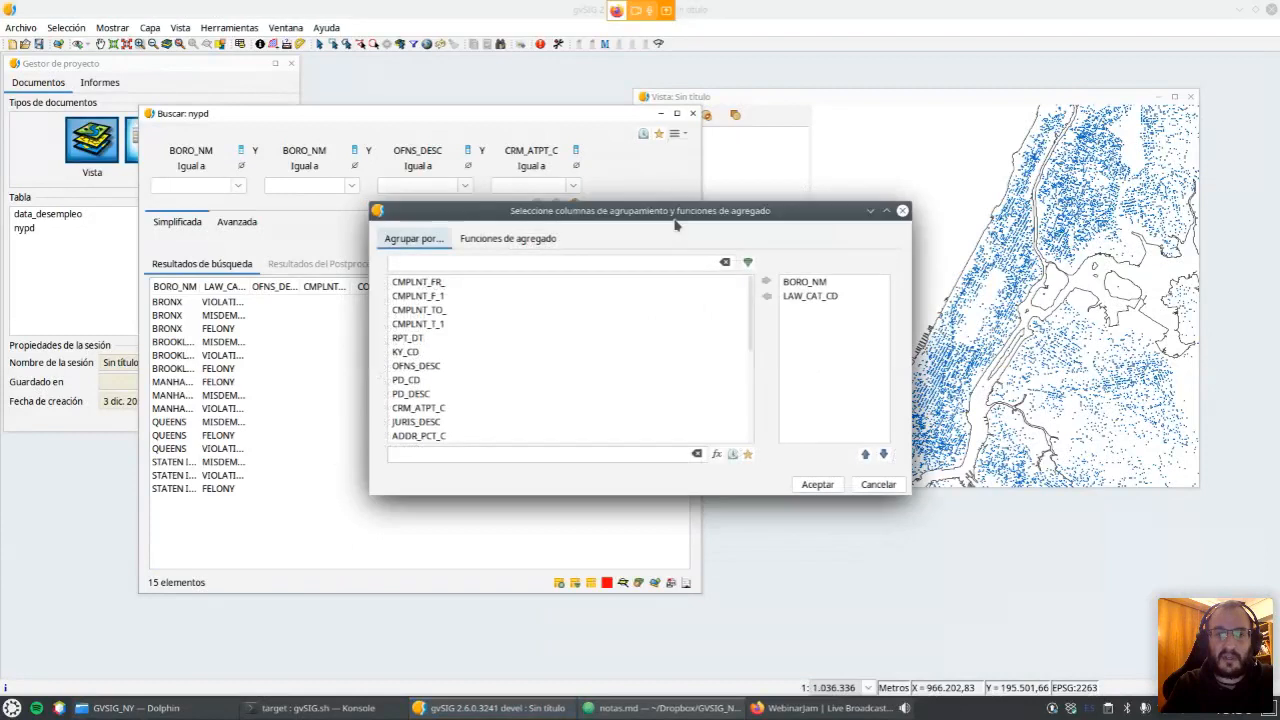
left_click(797, 286)
left_click(768, 298)
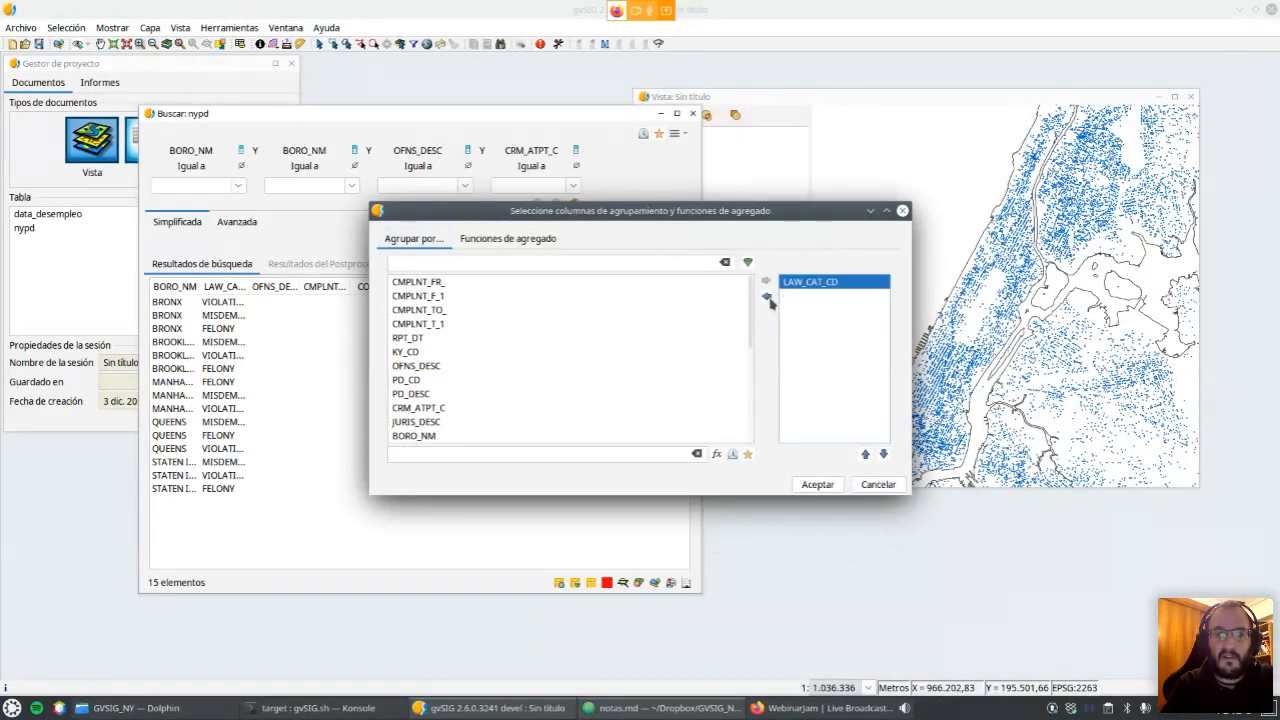
left_click(768, 298)
left_click_drag(694, 310, 709, 431)
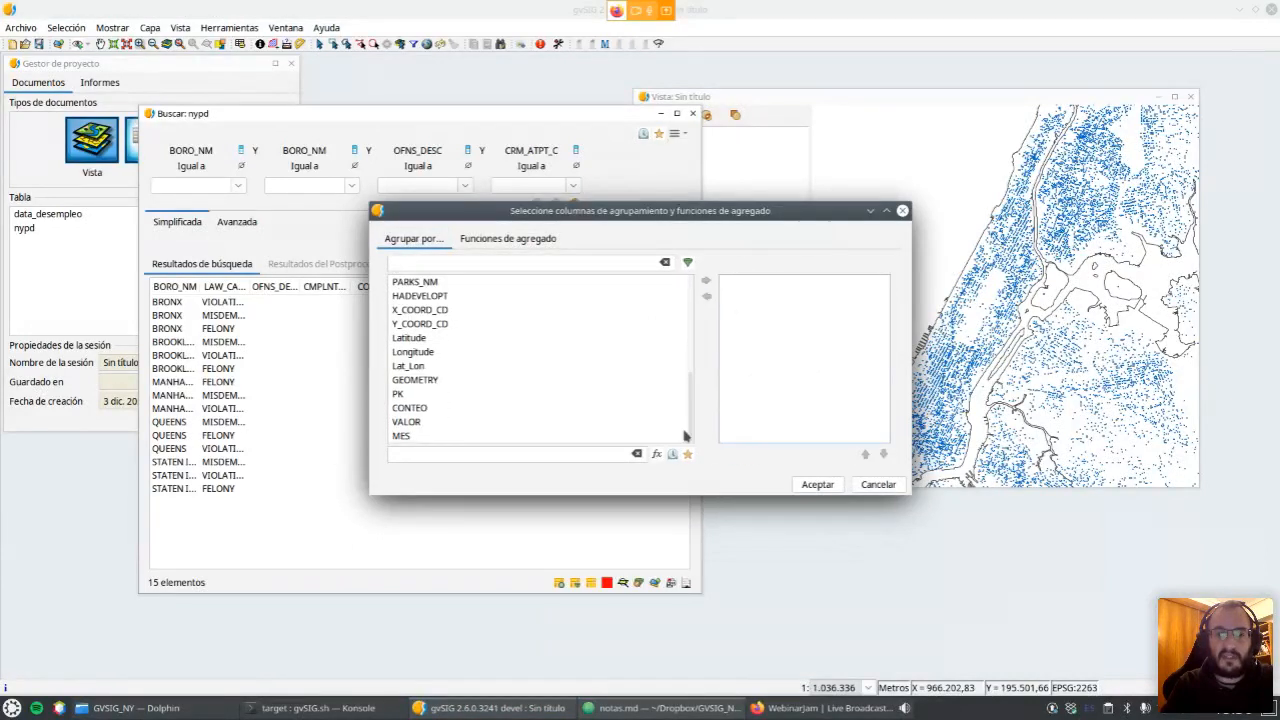
left_click(403, 436)
left_click(706, 282)
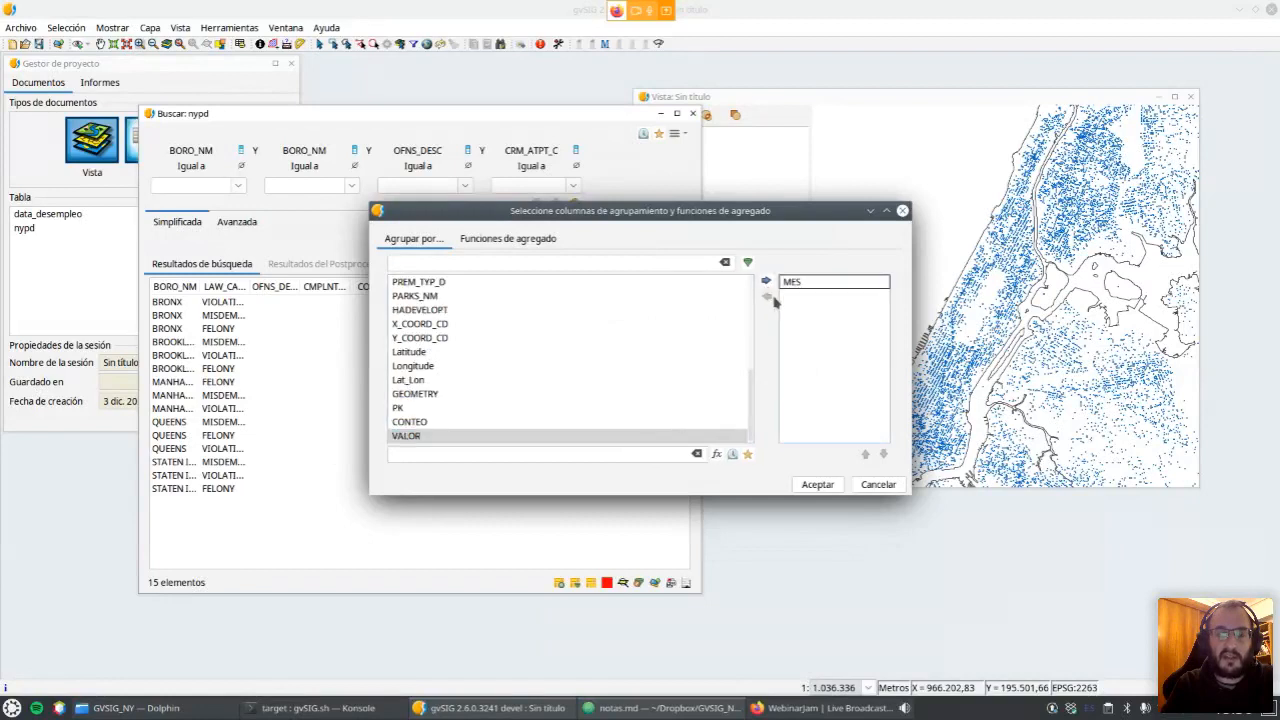
left_click(817, 484)
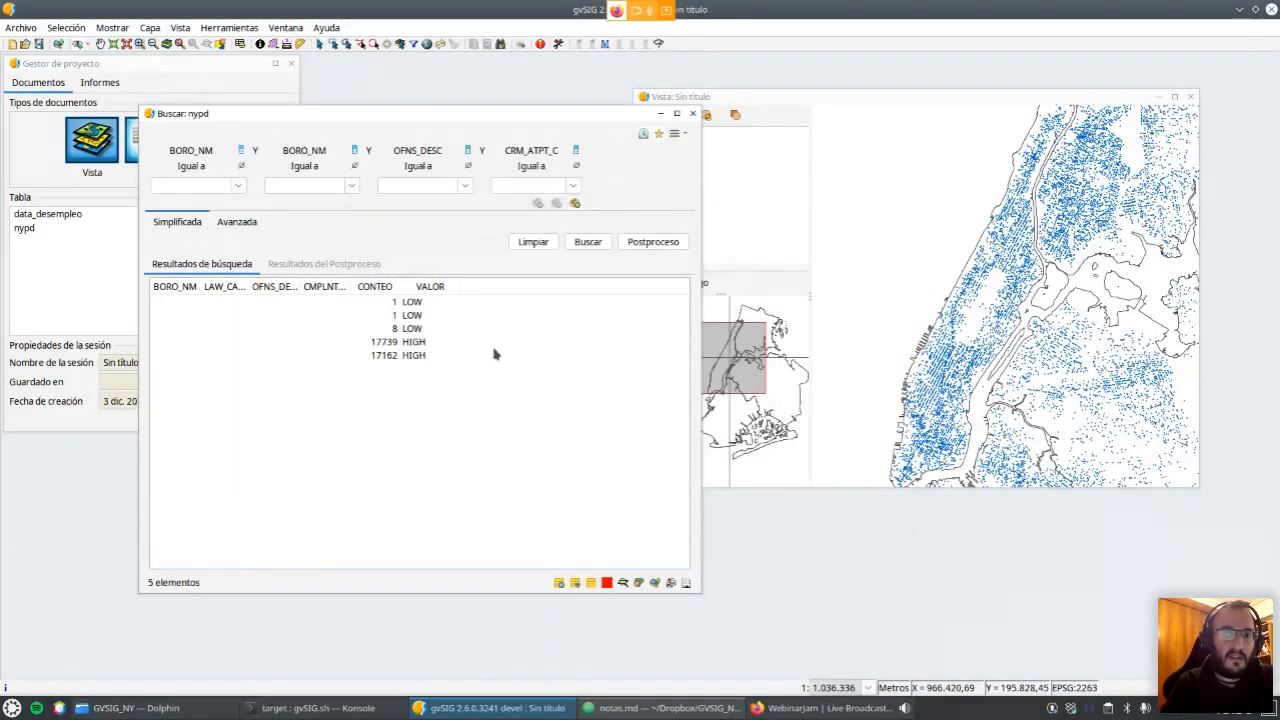
left_click_drag(396, 289, 410, 290)
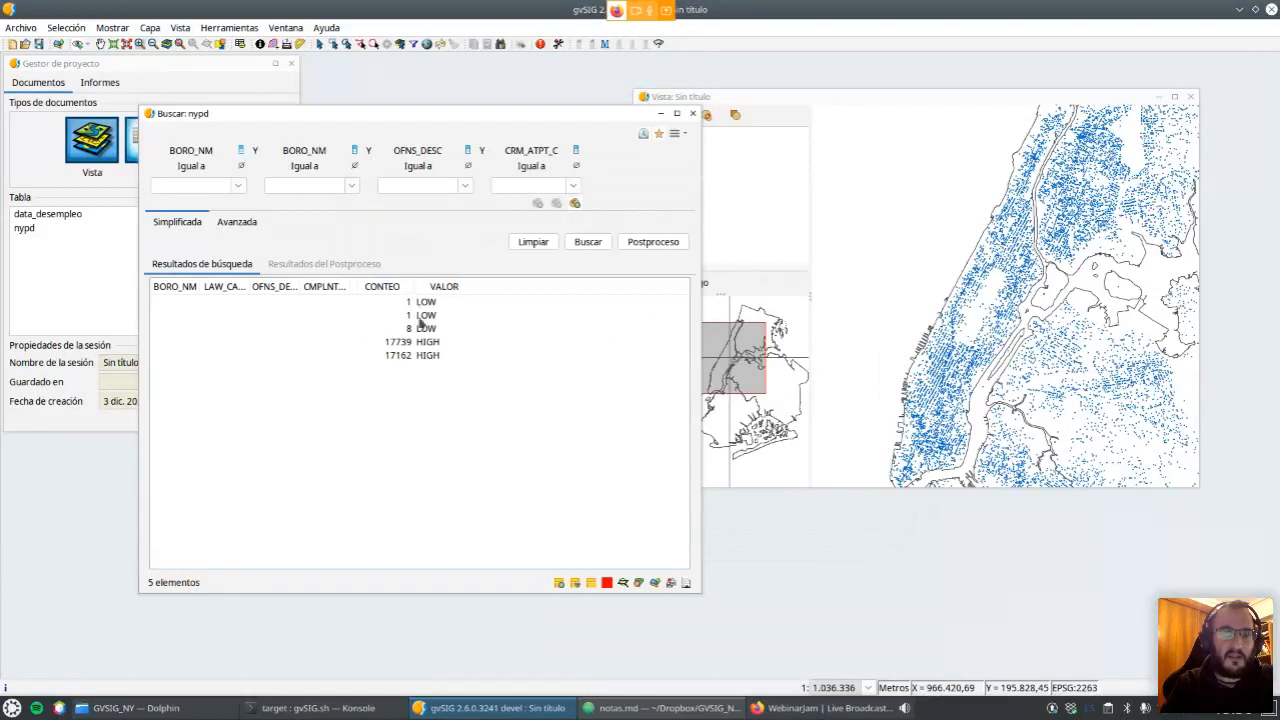
Add the MES column to the columns shown in the search results.
left_click(684, 137)
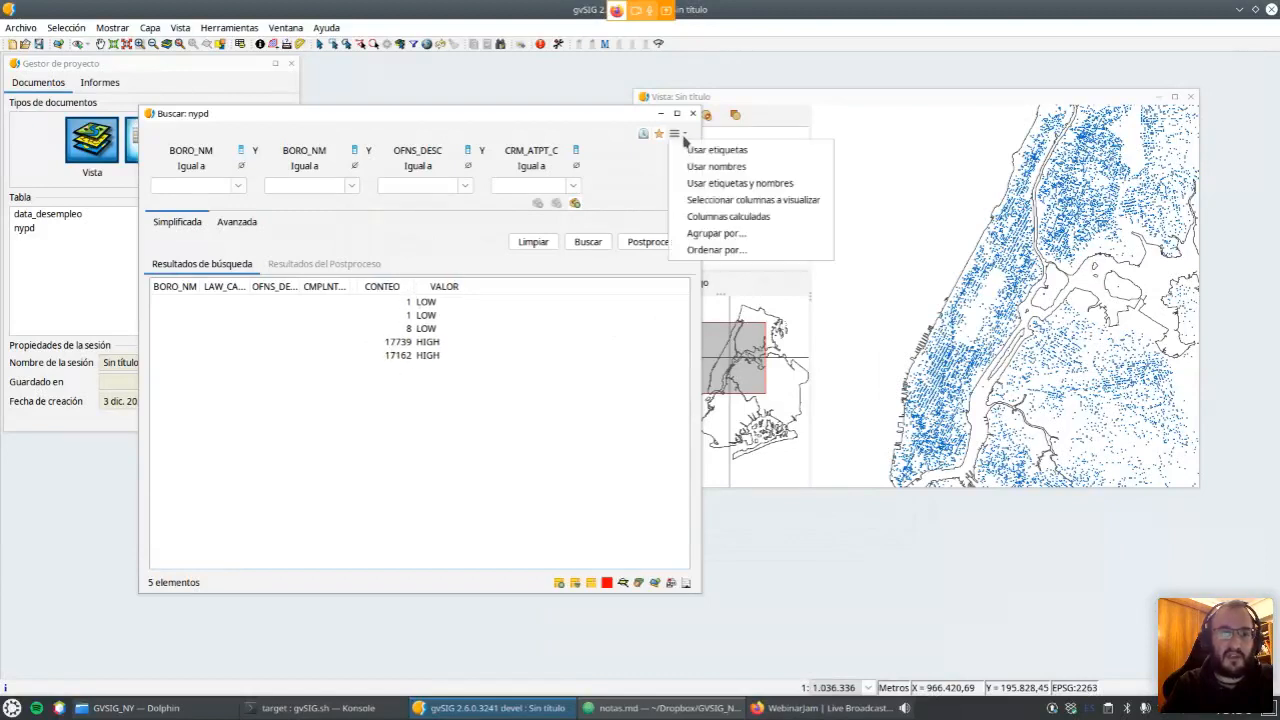
left_click(706, 204)
scroll(623, 373, "down", 5)
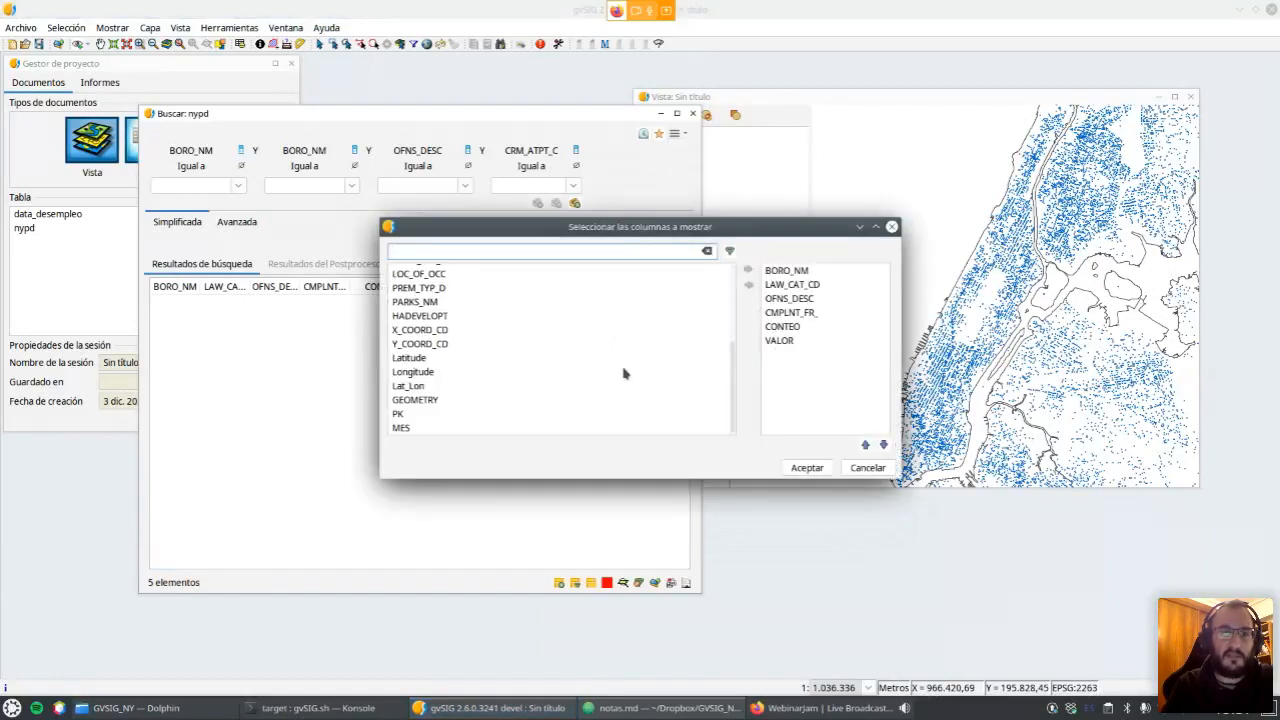
left_click(459, 432)
left_click(748, 270)
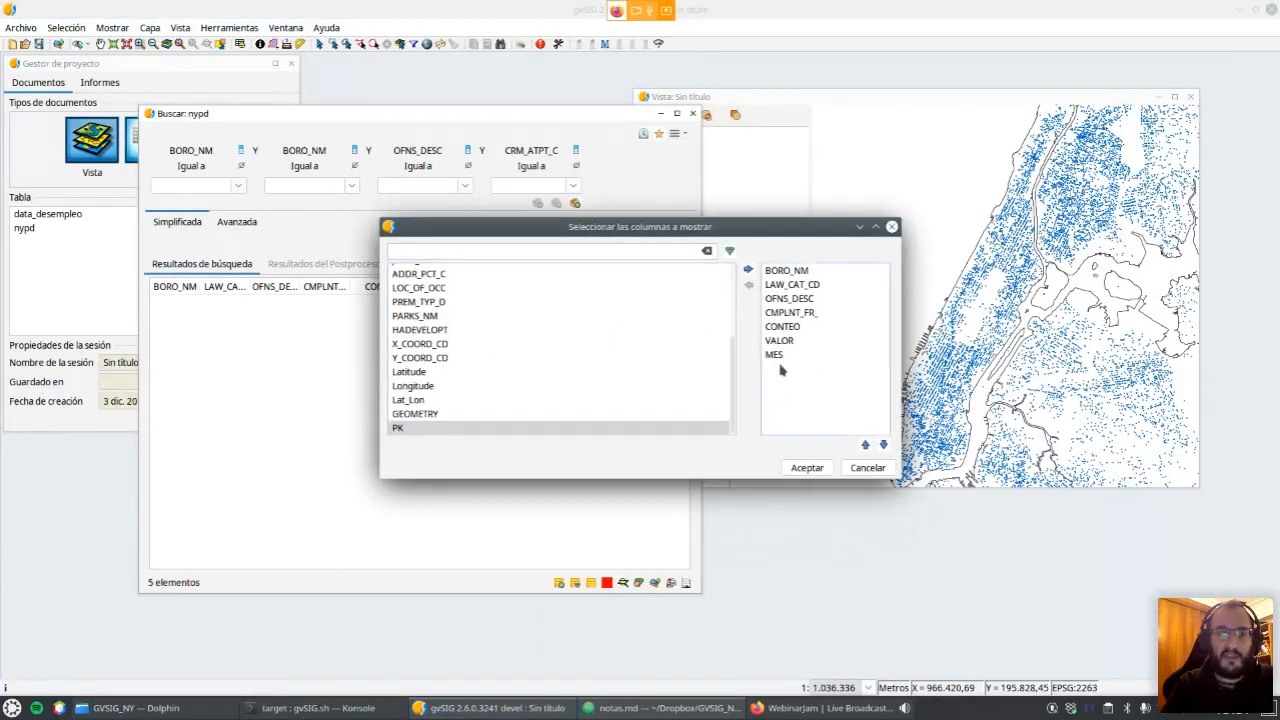
left_click(805, 467)
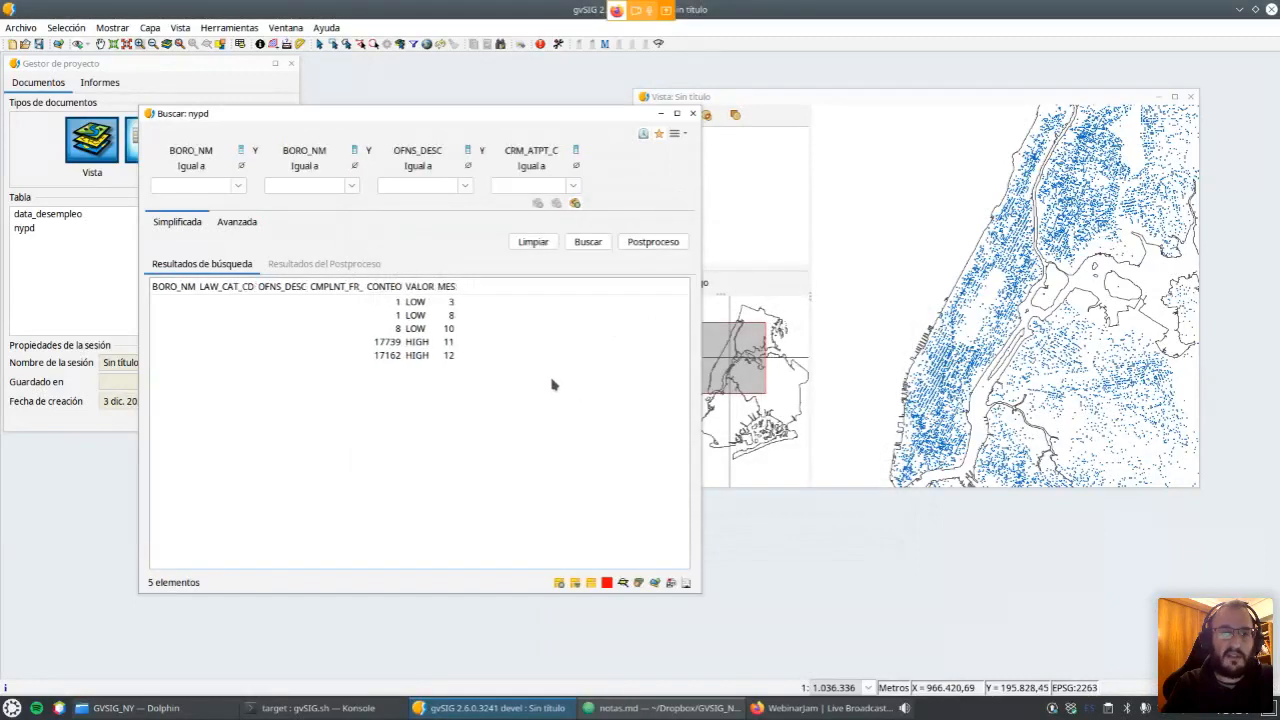
Examine the CONTEO and VALOR entries for each month in the MES column of the grouped results.
left_click(447, 345)
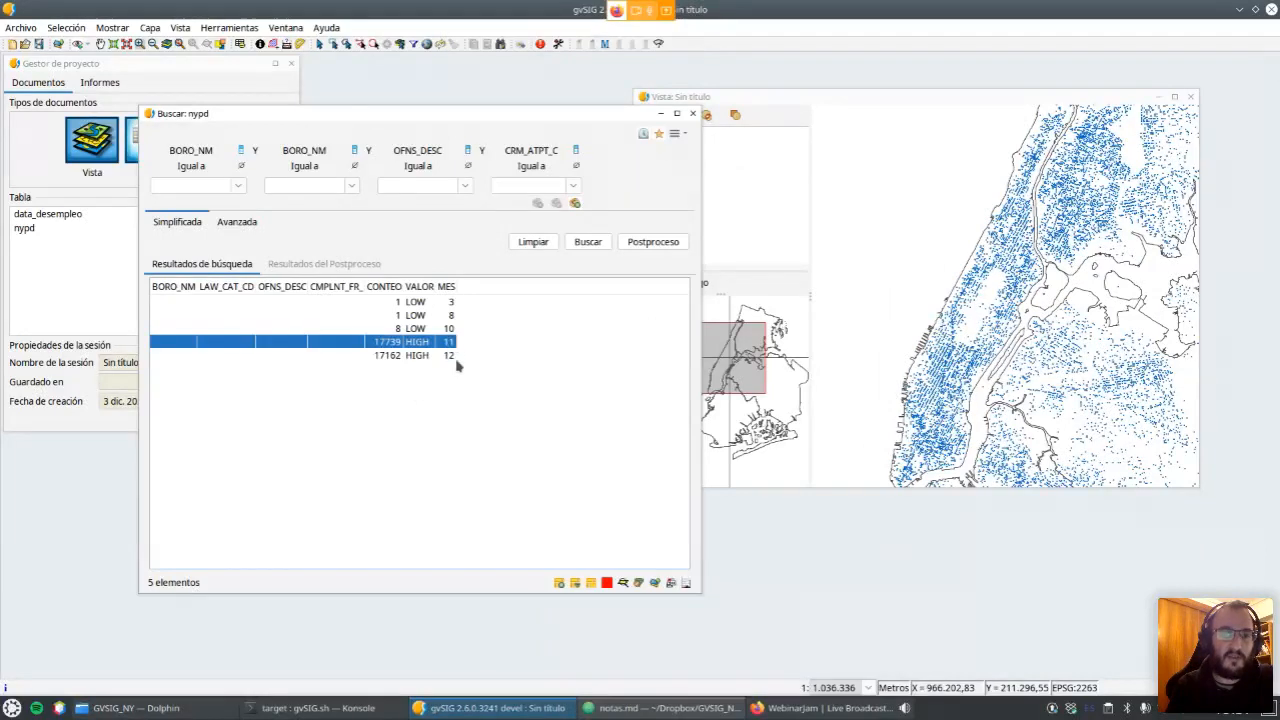
left_click(449, 357)
left_click(455, 344)
left_click(453, 328)
left_click(452, 315)
left_click(451, 302)
left_click(451, 315)
left_click(451, 328)
left_click(450, 346)
left_click(453, 358)
left_click(447, 342)
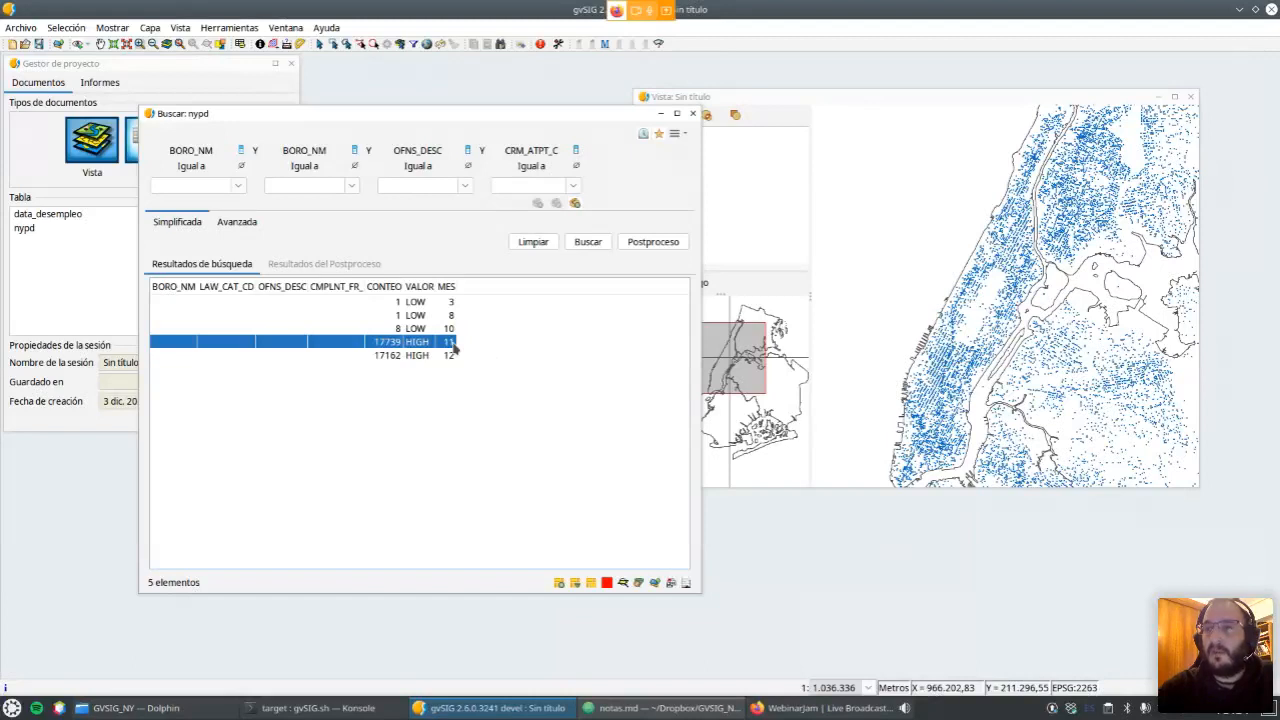
Clear the search configuration, list all records, and search for those whose BORO_NM equals BRONX.
left_click(534, 243)
left_click(588, 243)
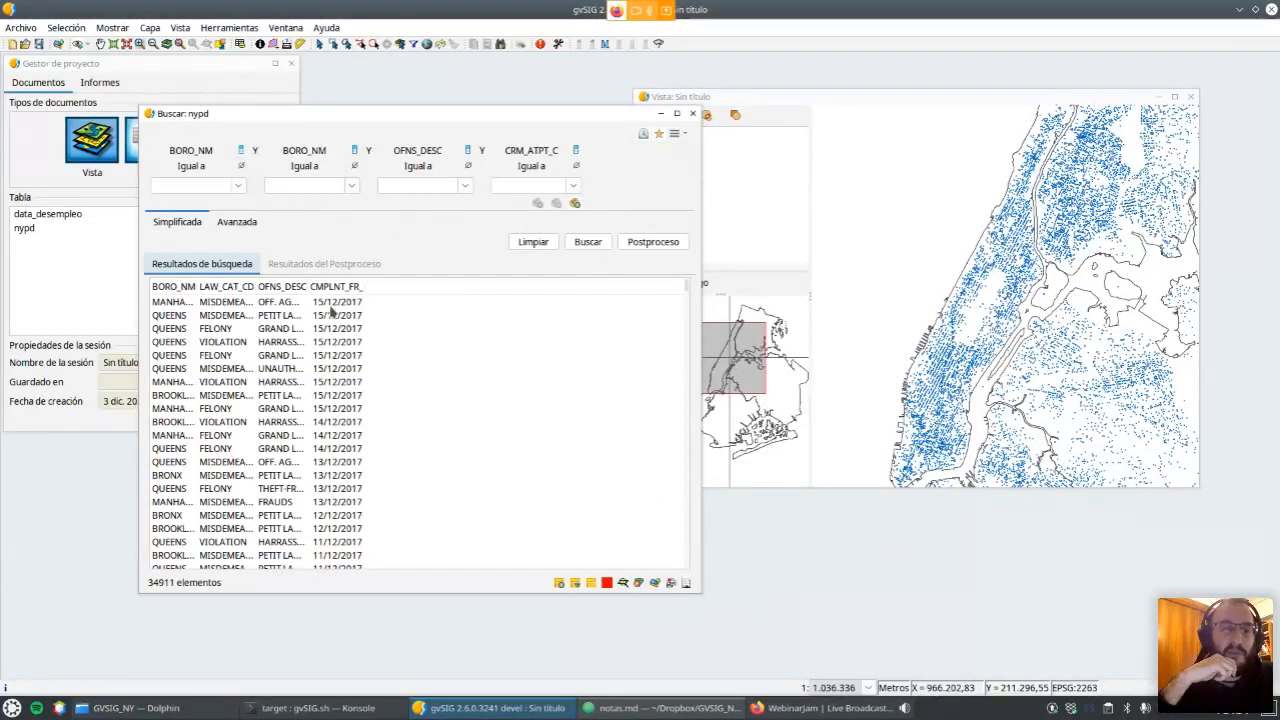
left_click(240, 188)
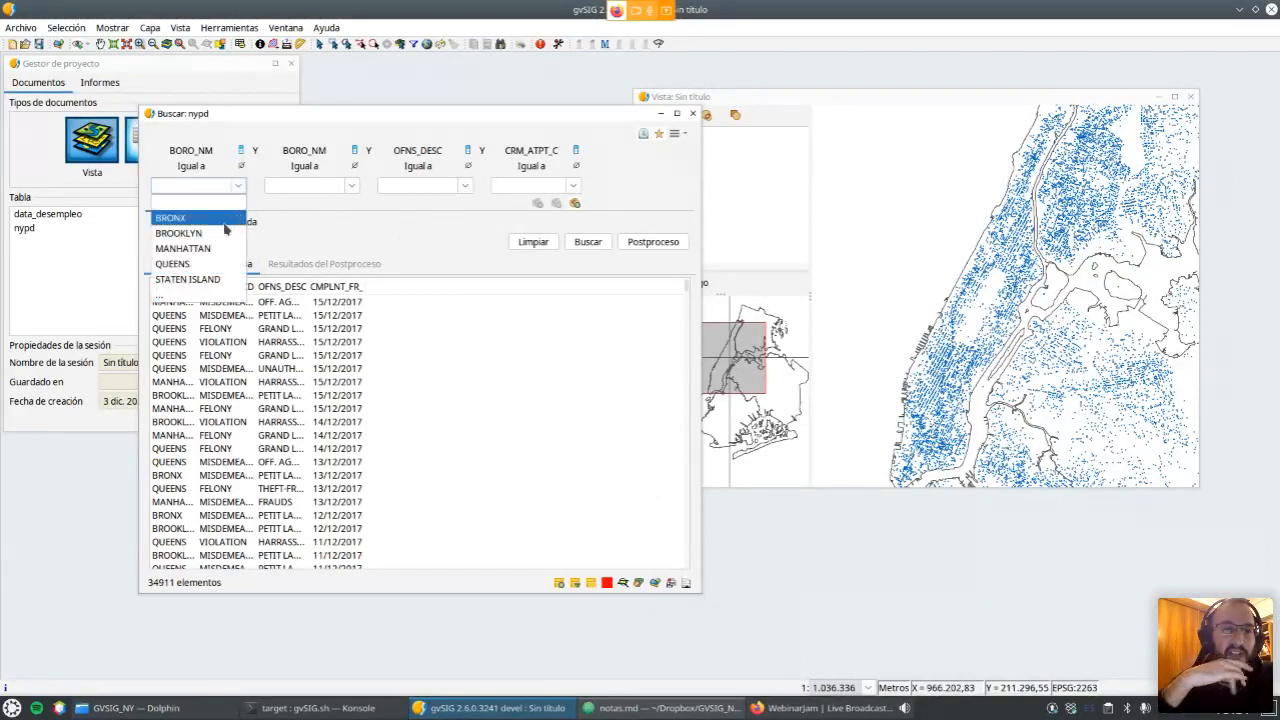
left_click(170, 215)
left_click(589, 243)
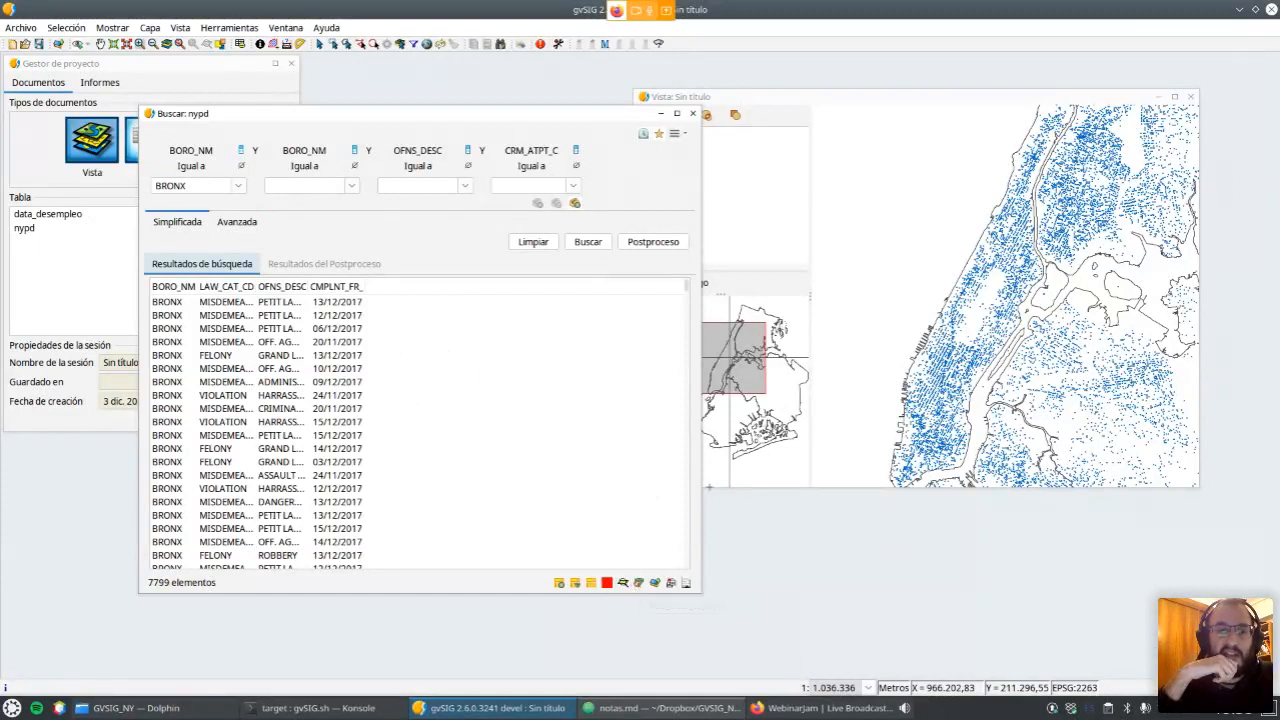
Narrow the search window and filter the nypd layer in the map to the BRONX search results.
left_click_drag(696, 496, 636, 510)
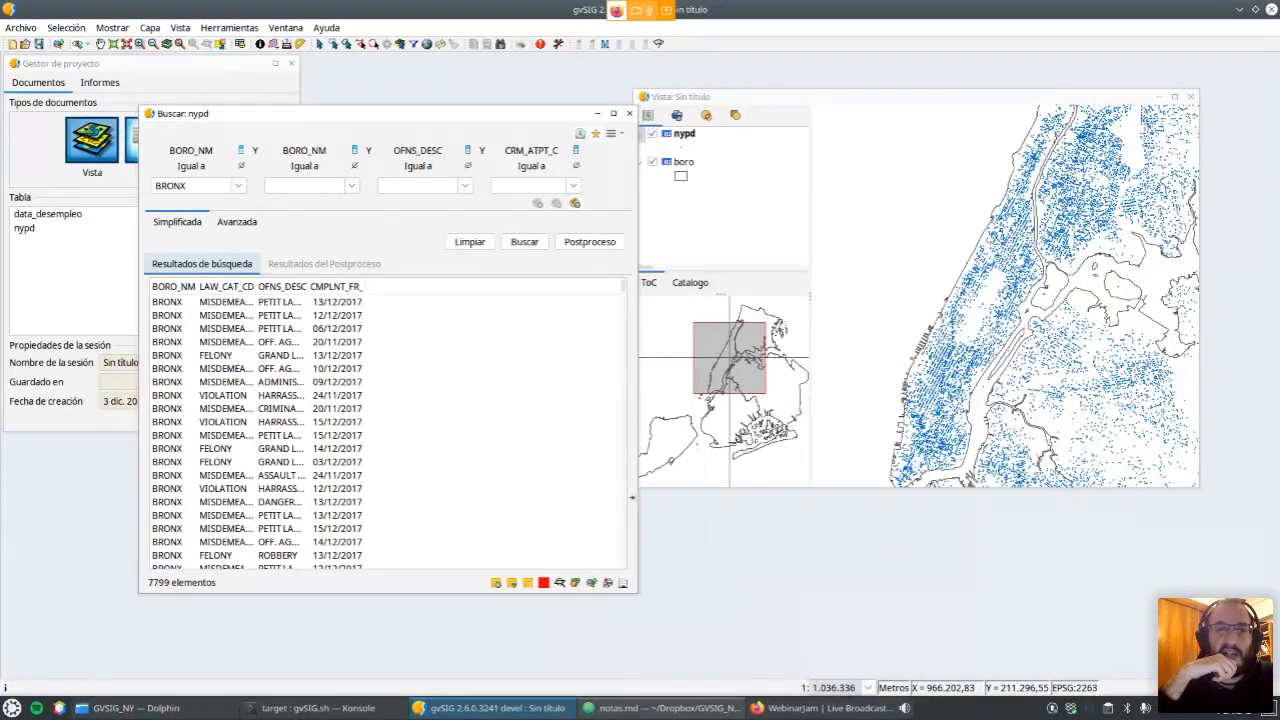
left_click(576, 583)
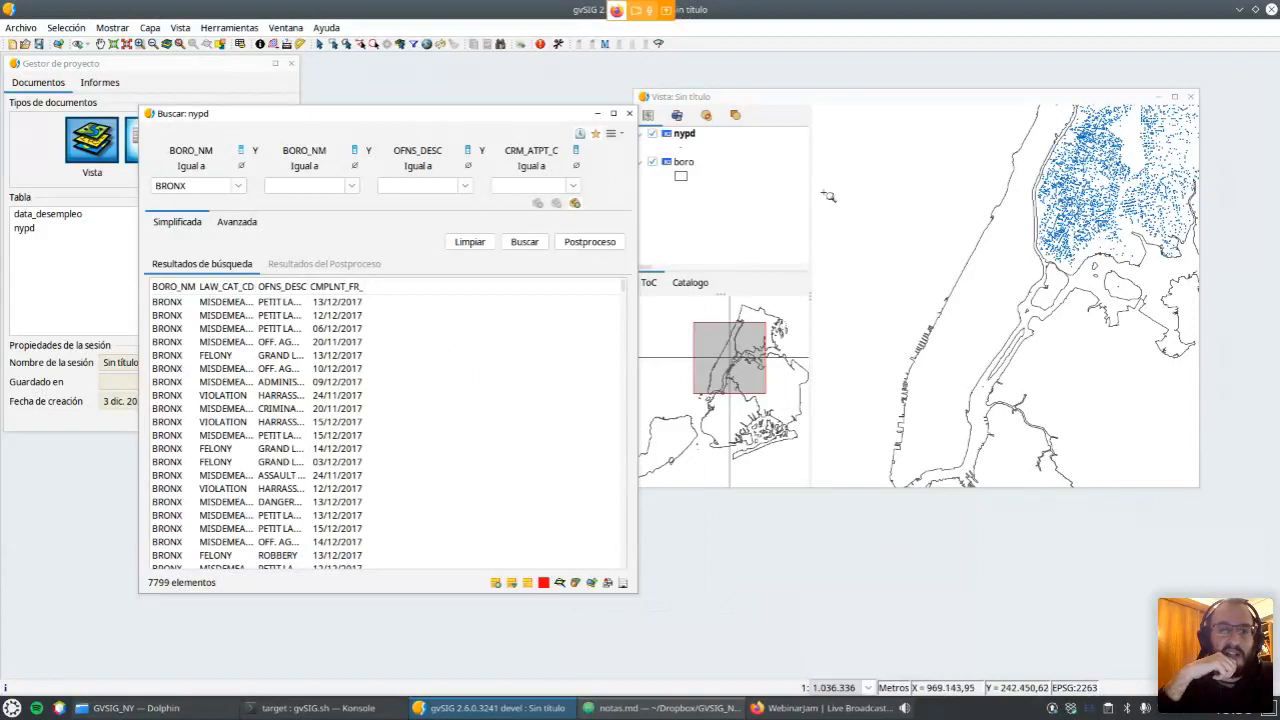
scroll(891, 236, "down", 3)
scroll(1073, 382, "down", 2)
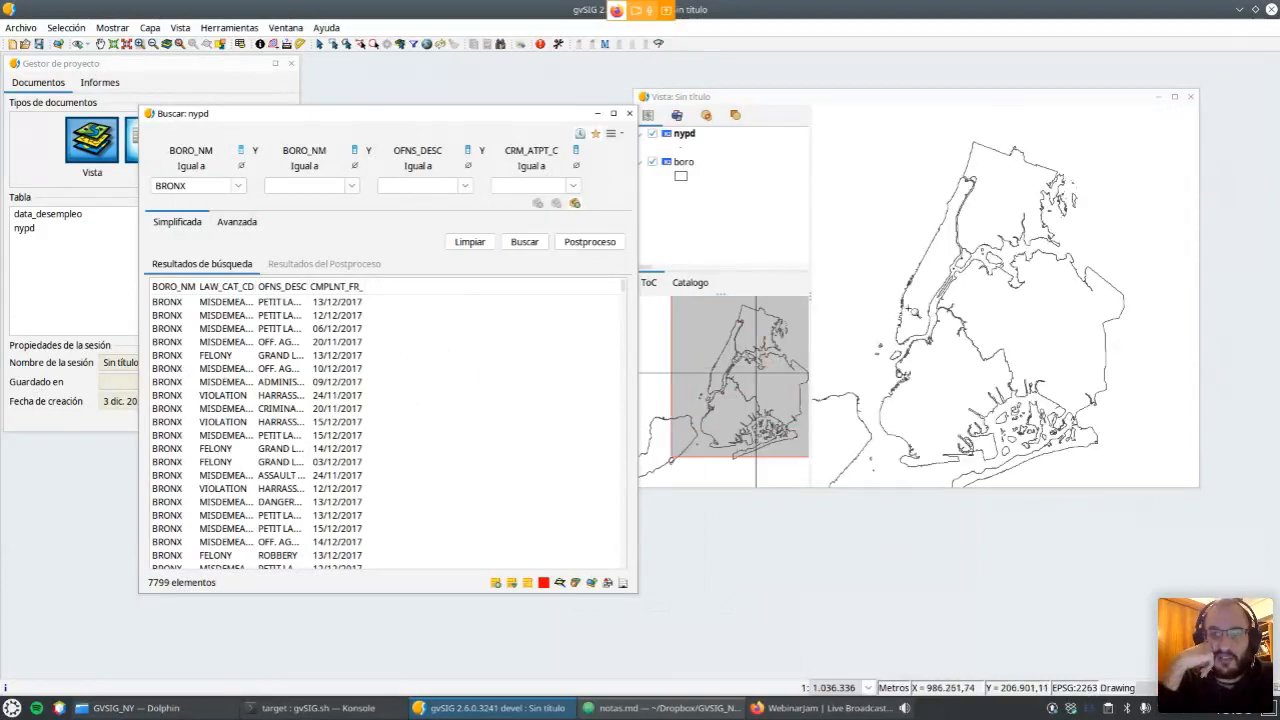
scroll(1010, 372, "down", 1)
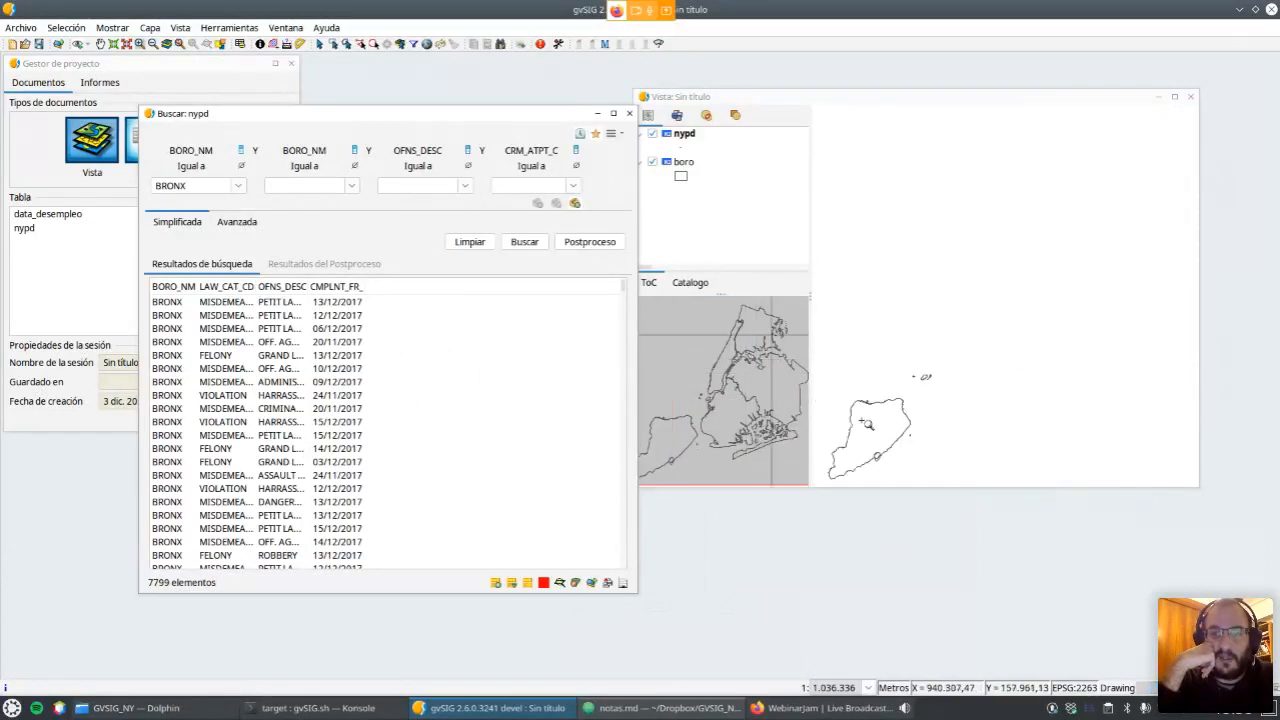
scroll(848, 280, "down", 1)
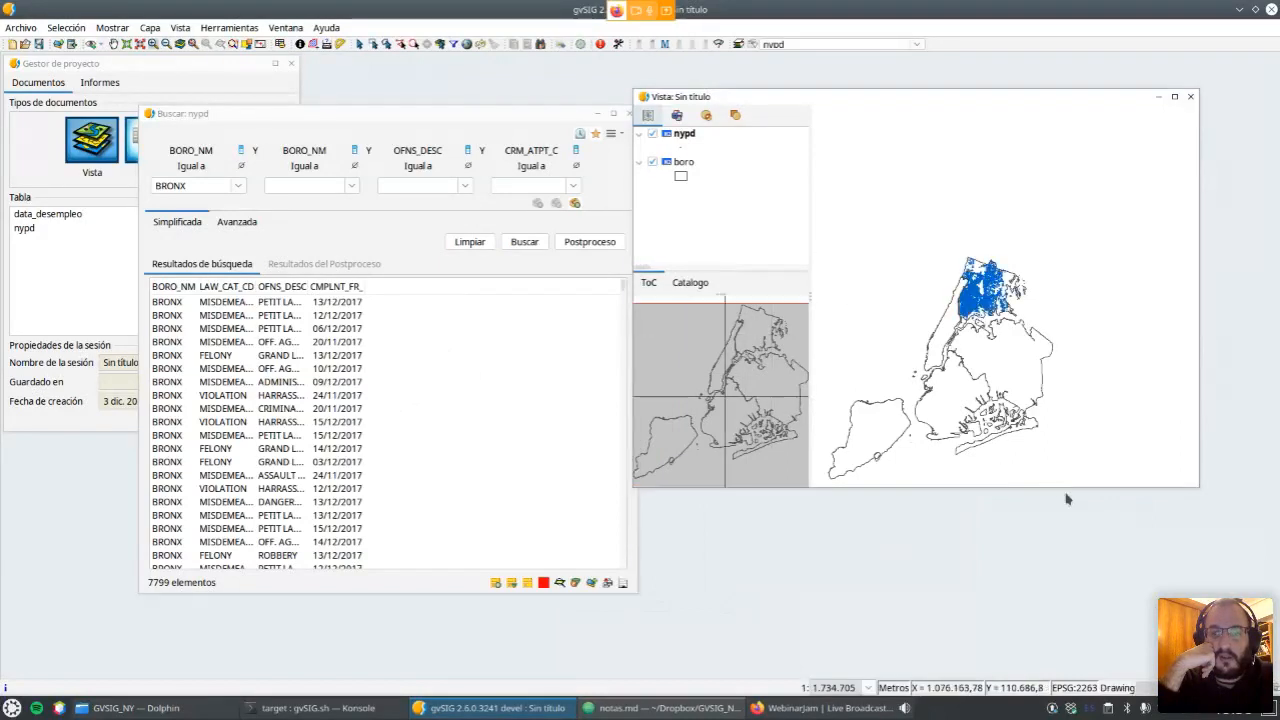
Search for records with BORO_NM equal to MANHATTAN and filter the nypd layer in the map to those results.
left_click(238, 186)
left_click(185, 248)
left_click(522, 243)
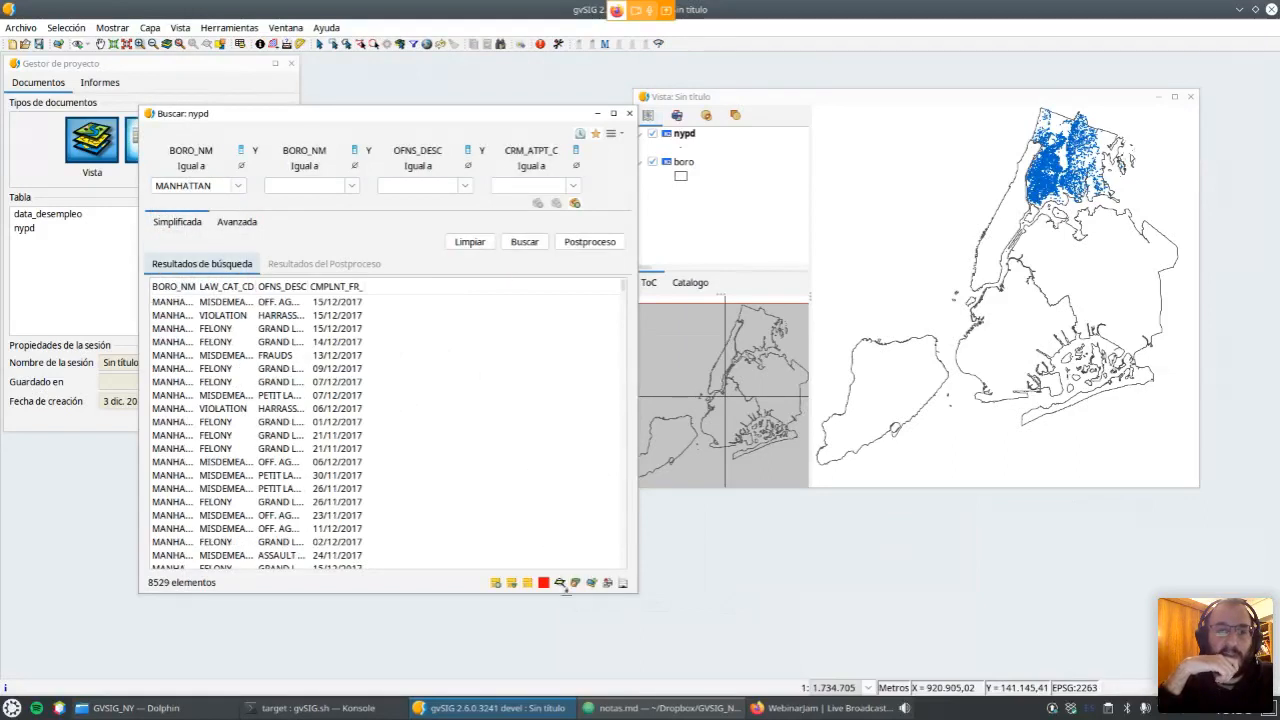
left_click(575, 584)
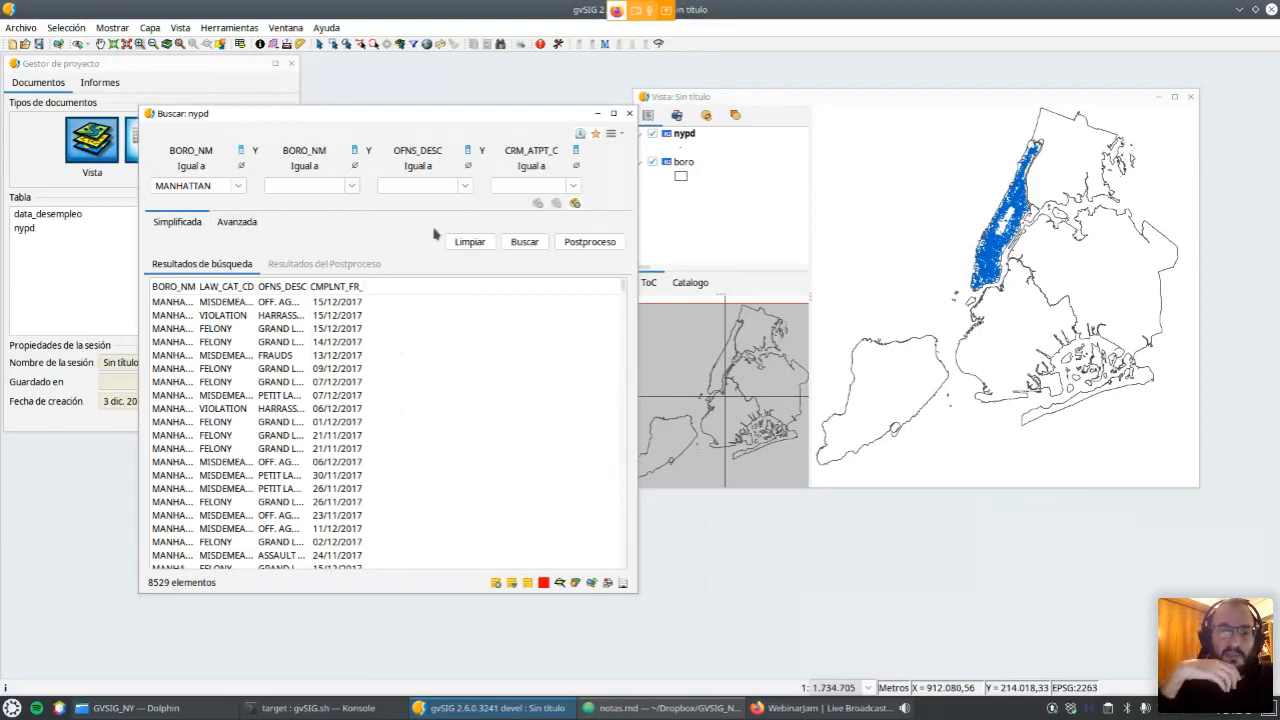
Copy the ST_Intersects POLYGON filter expression from notas.md in Atom and return to the nypd search window in gvSIG.
left_click(600, 708)
scroll(957, 310, "down", 1)
scroll(957, 310, "down", 10)
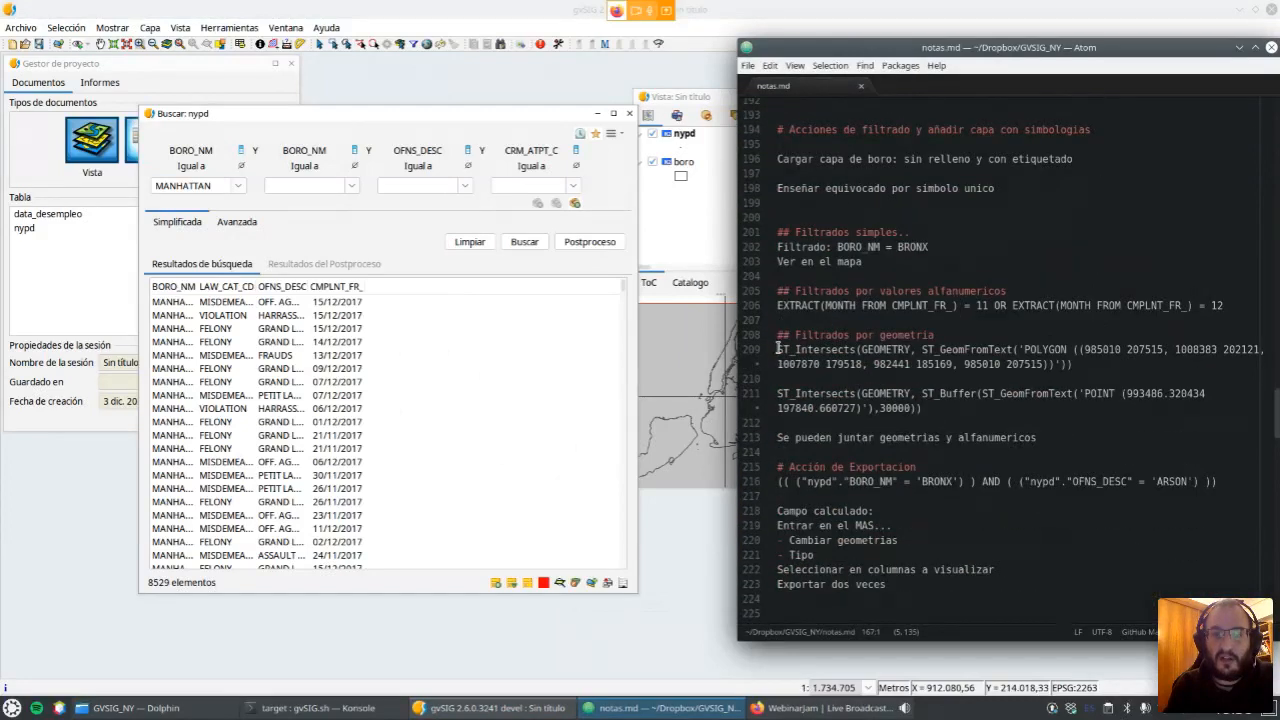
left_click_drag(778, 349, 1072, 364)
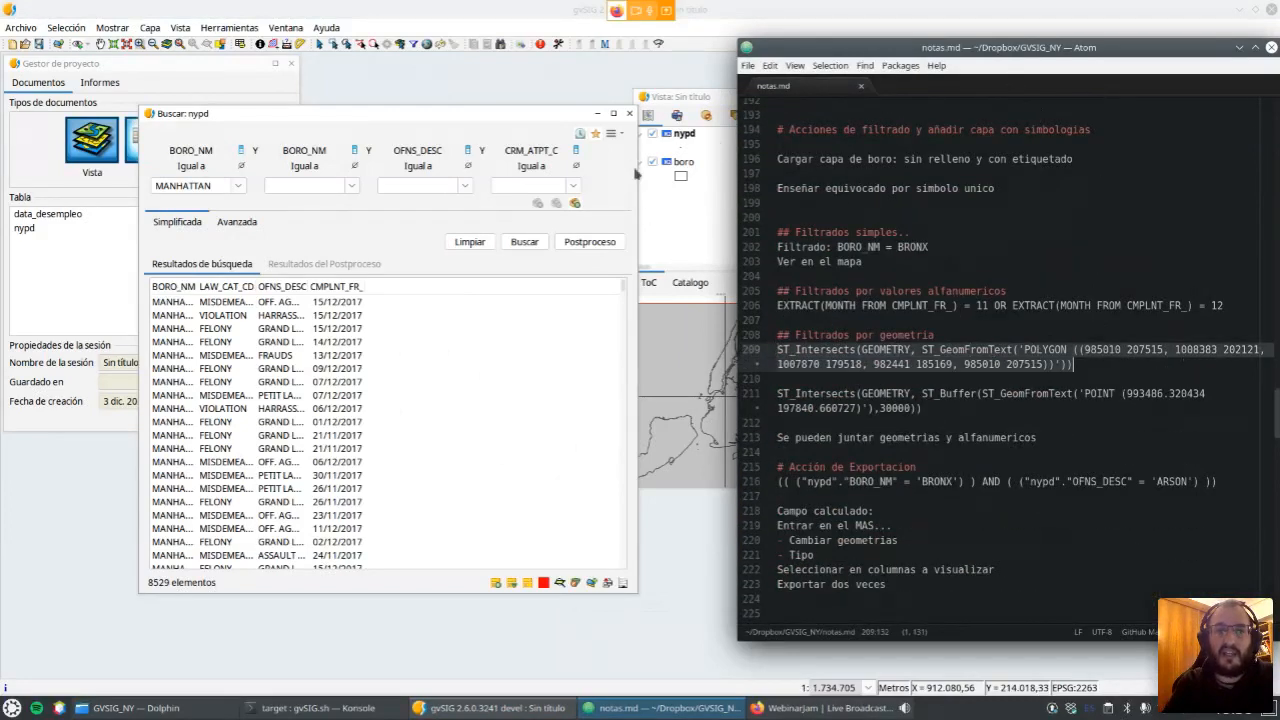
left_click(483, 121)
left_click_drag(483, 121, 468, 118)
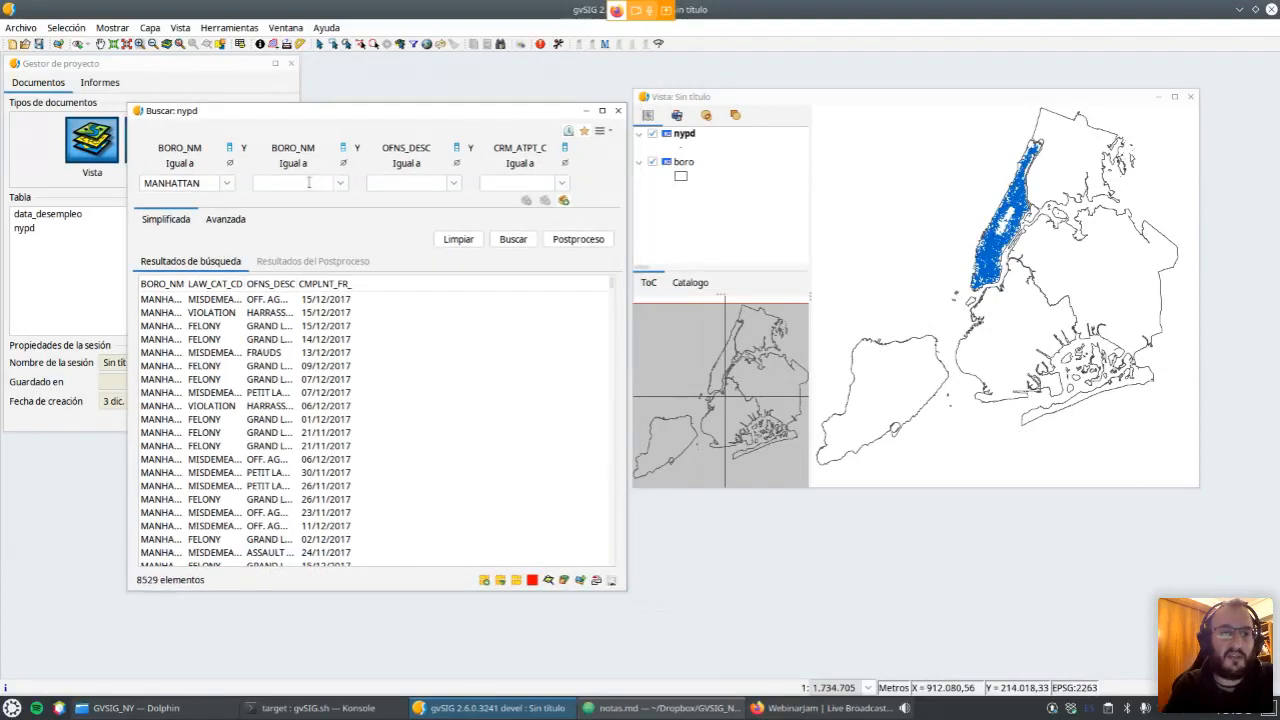
Enter the copied ST_Intersects POLYGON expression as the advanced search expression for nypd and review its geometry and coordinates.
left_click(240, 218)
key("ctrl+a")
key("ctrl+v")
left_click_drag(330, 201, 185, 205)
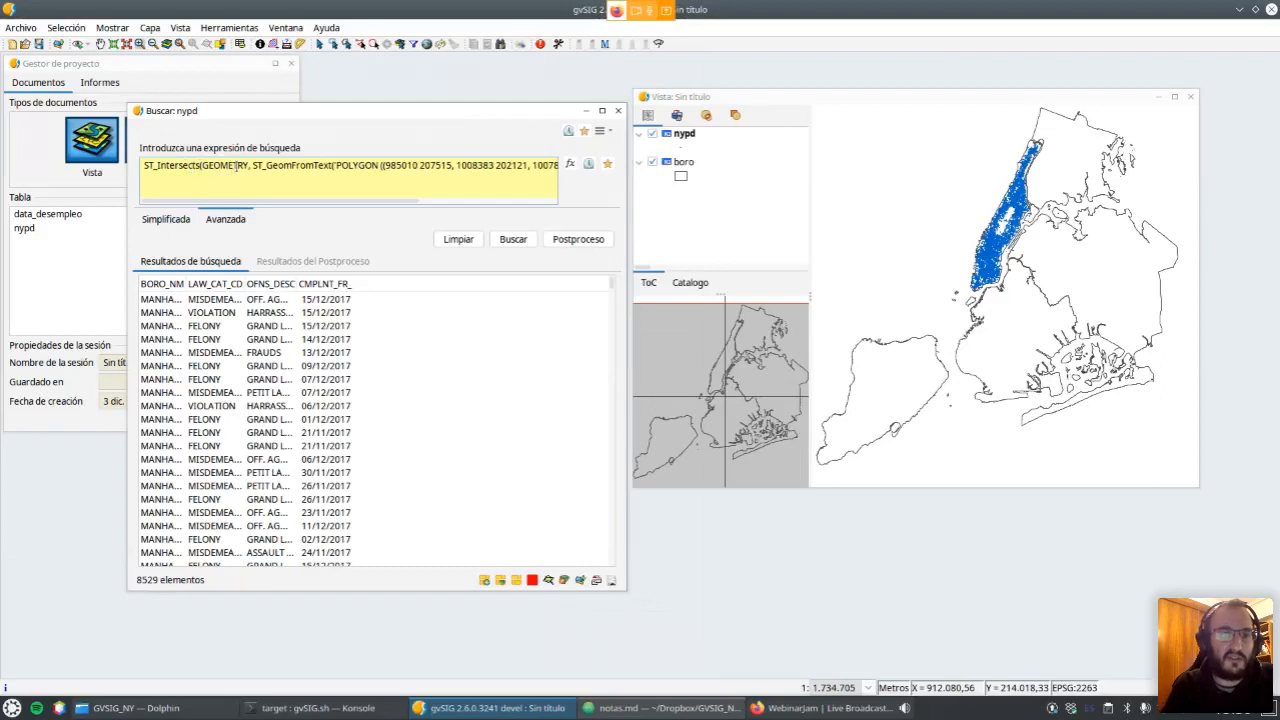
double_click(237, 166)
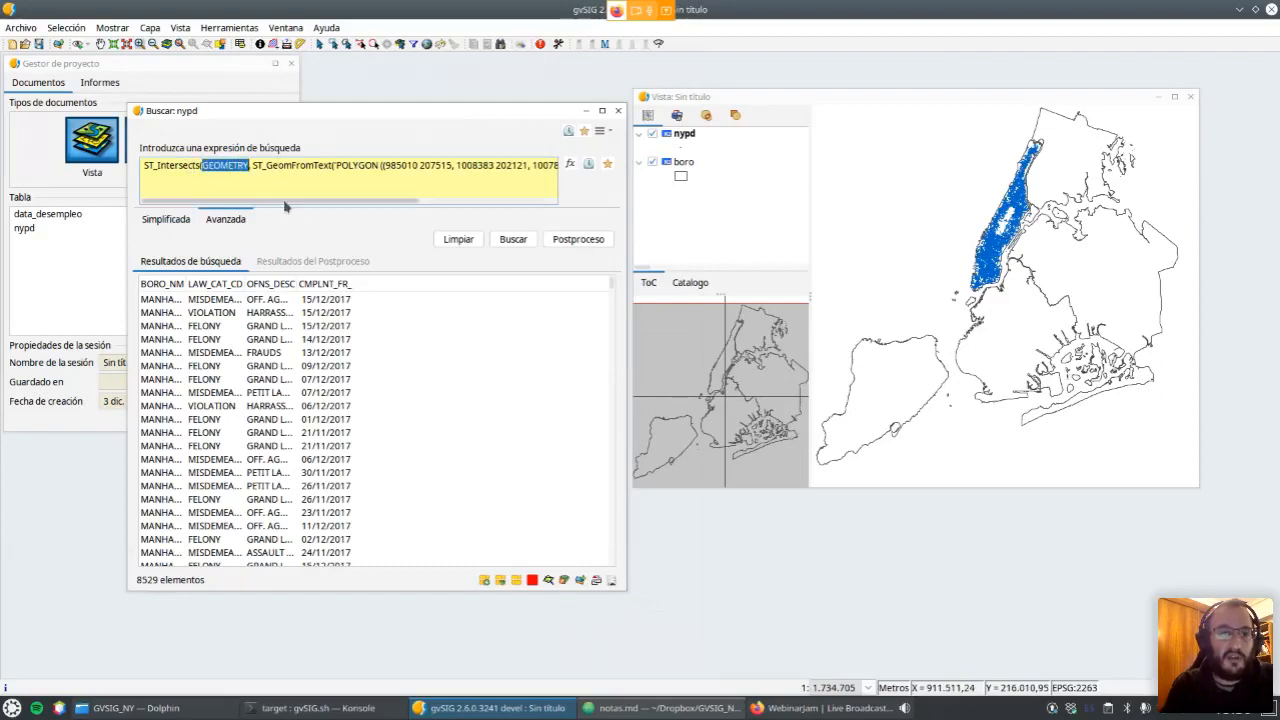
left_click(341, 165)
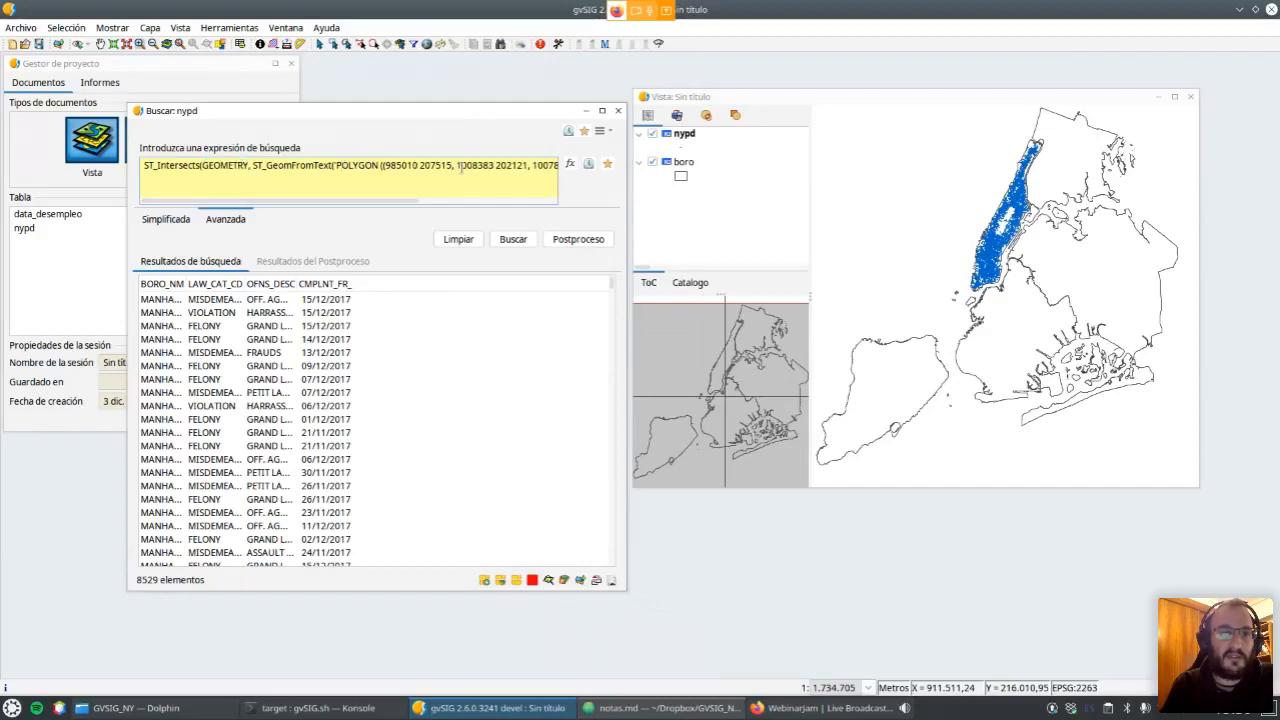
left_click(488, 201)
left_click_drag(488, 204, 235, 208)
left_click(309, 173)
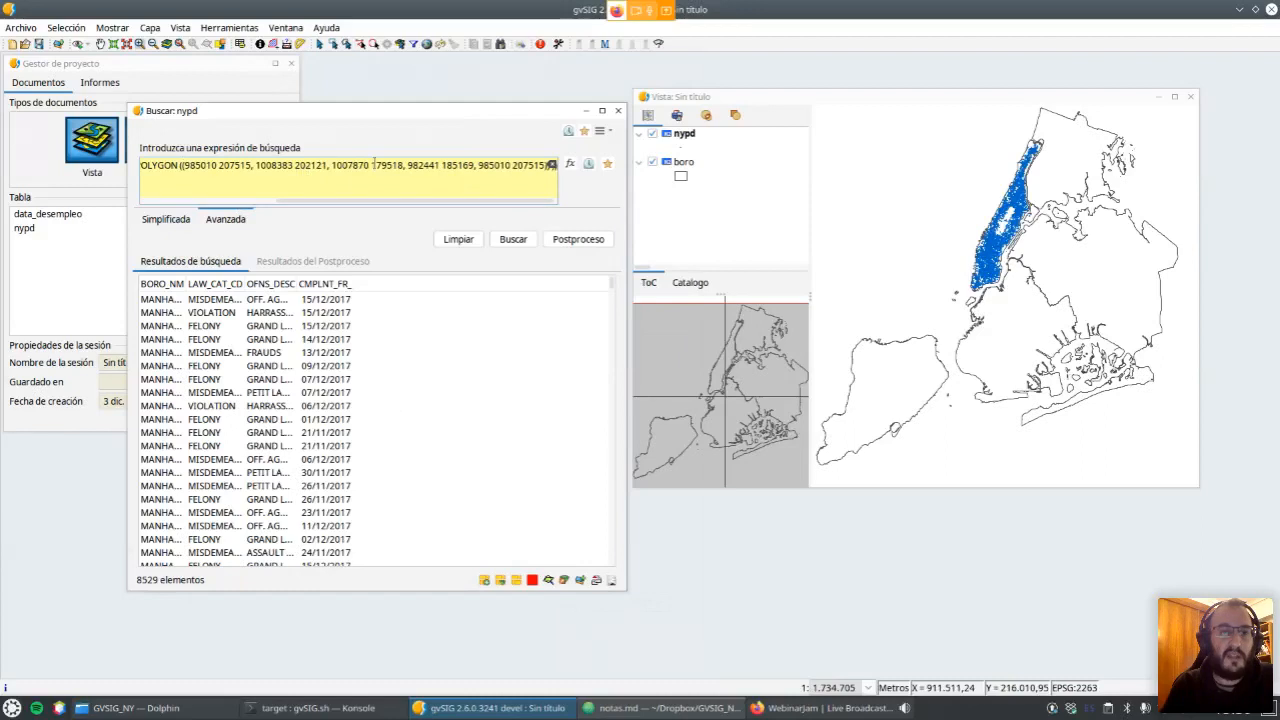
Run the polygon search and filter the nypd layer in the map to its results.
left_click(517, 244)
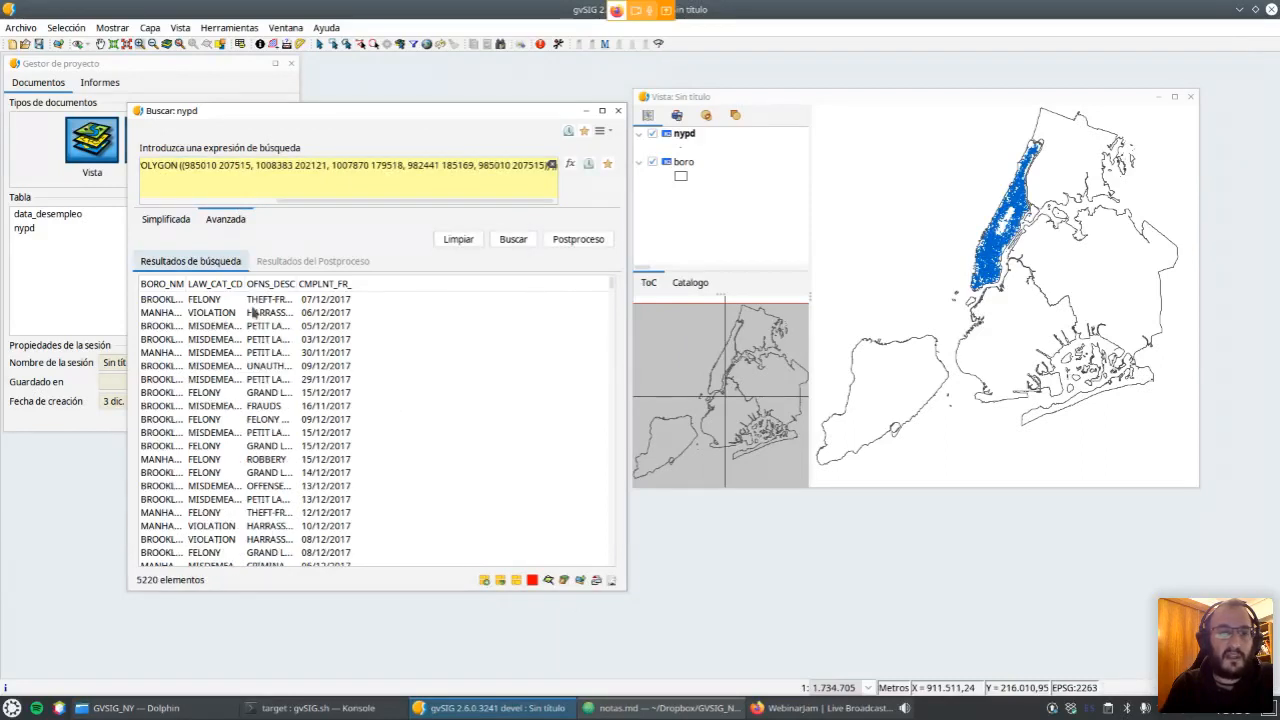
left_click(564, 582)
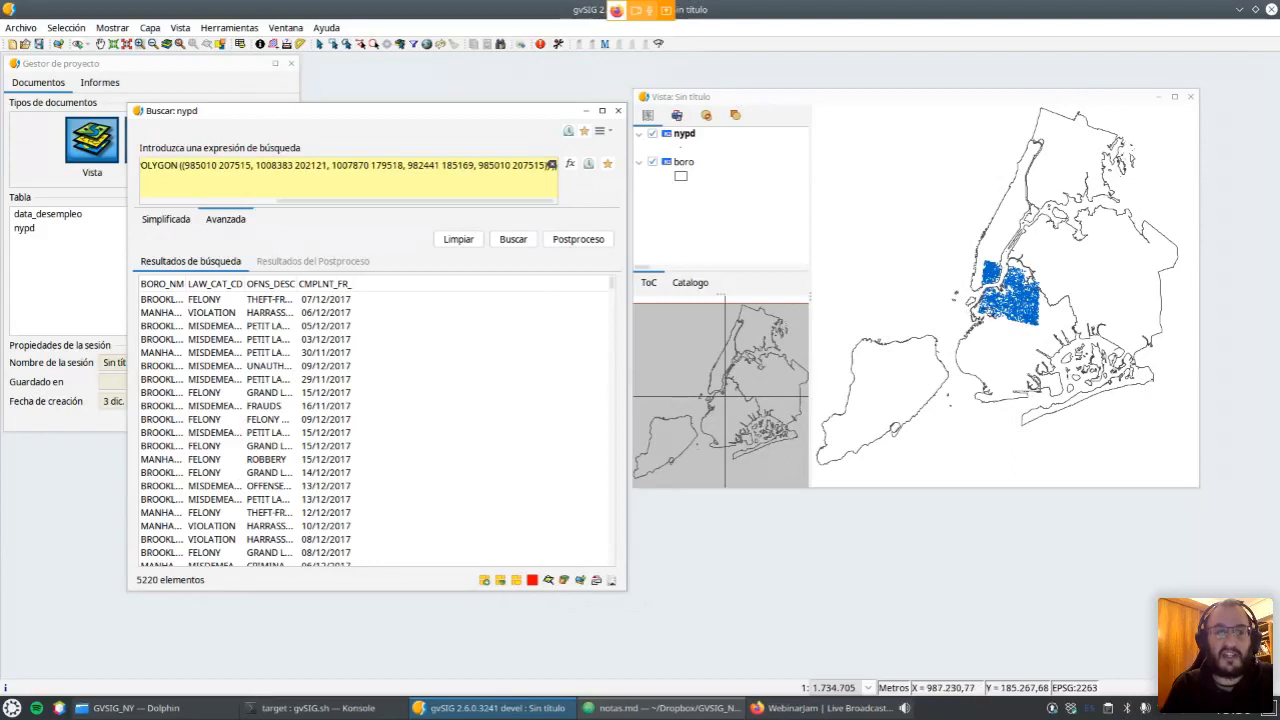
scroll(996, 312, "up", 1)
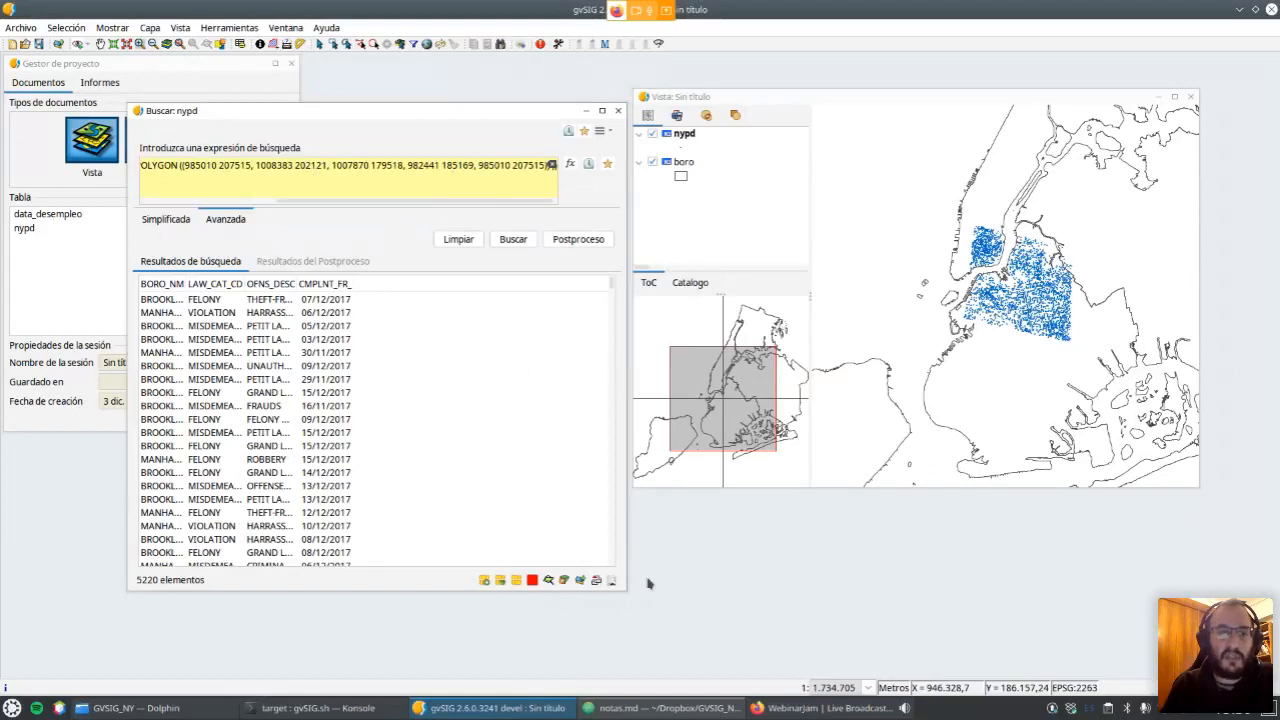
Copy the ST_Intersects expression with the 30000 ST_Buffer around a POINT from notas.md in Atom and replace the gvSIG search expression with it.
left_click(665, 708)
left_click_drag(922, 408, 785, 395)
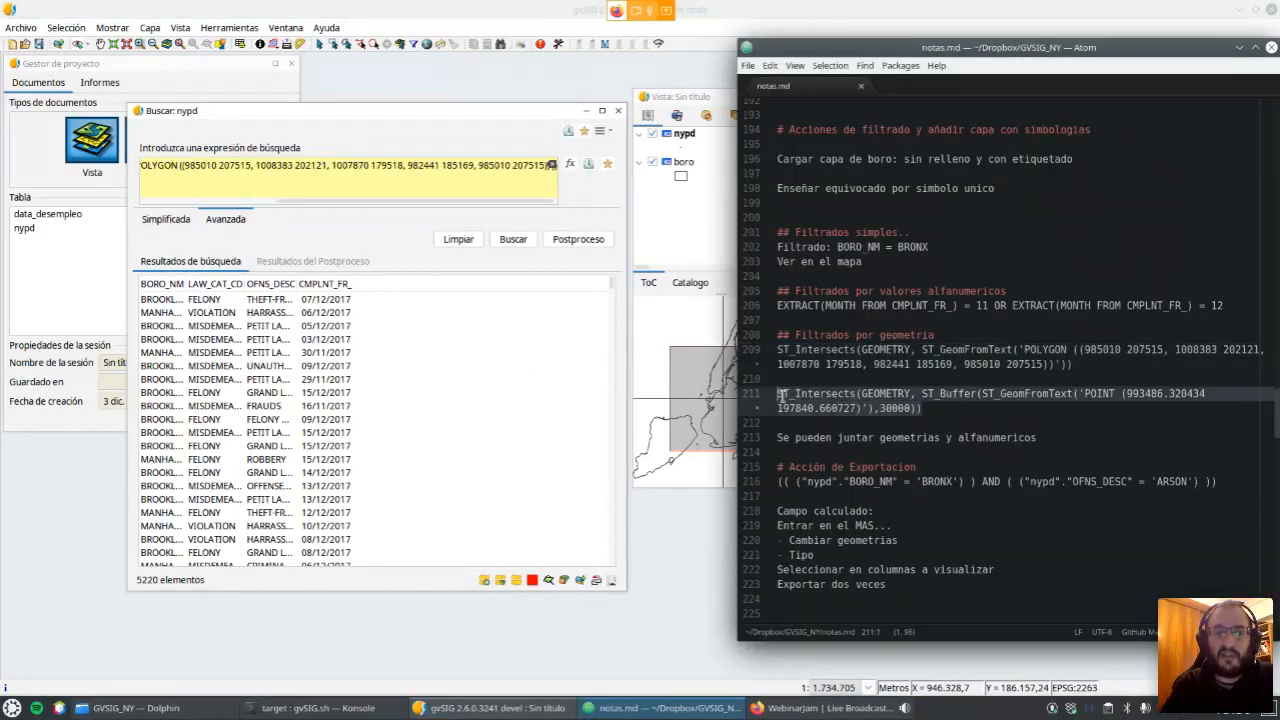
left_click(337, 195)
left_click(552, 166)
left_click(311, 177)
type("ST_Intersects(GEOMETRY, ST_Buffer(ST_GeomFromText('POINT (993486.320434 197840.660727)'),3000))")
Review the point-buffer expression, run the search and filter the nypd layer in the map to its results.
left_click_drag(370, 203, 391, 204)
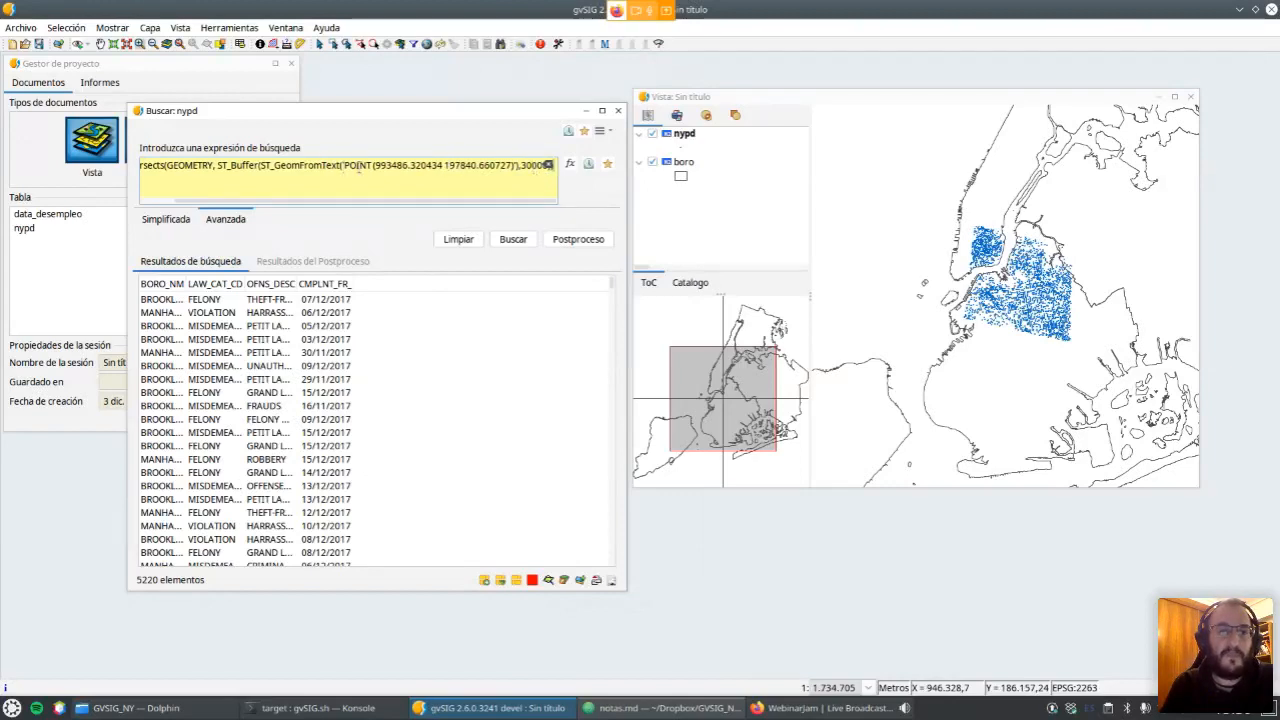
left_click_drag(272, 203, 236, 207)
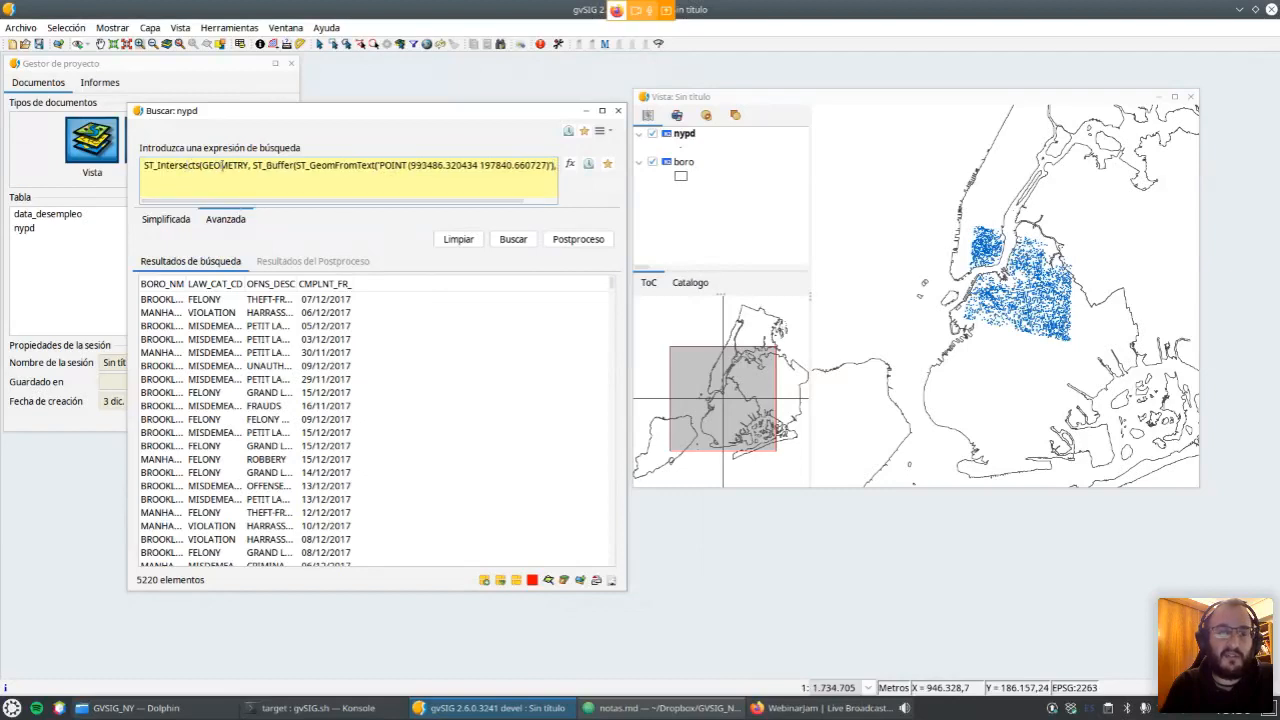
double_click(226, 164)
double_click(274, 165)
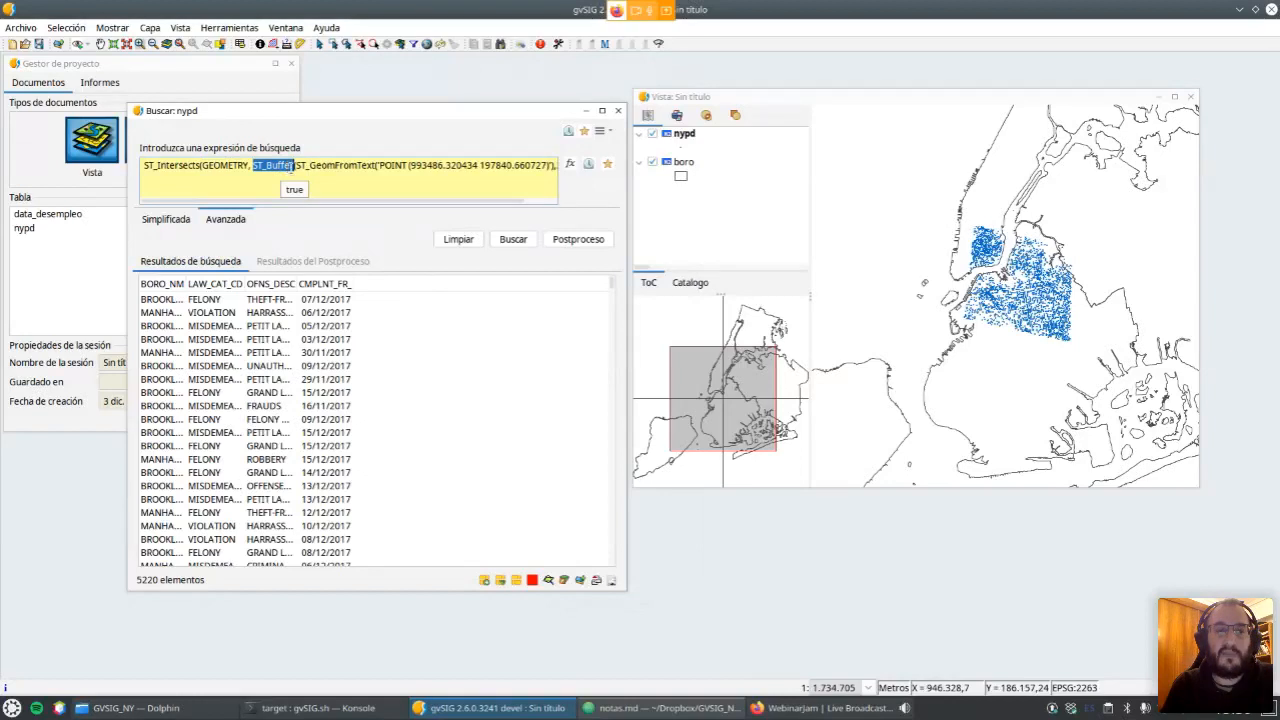
left_click(513, 240)
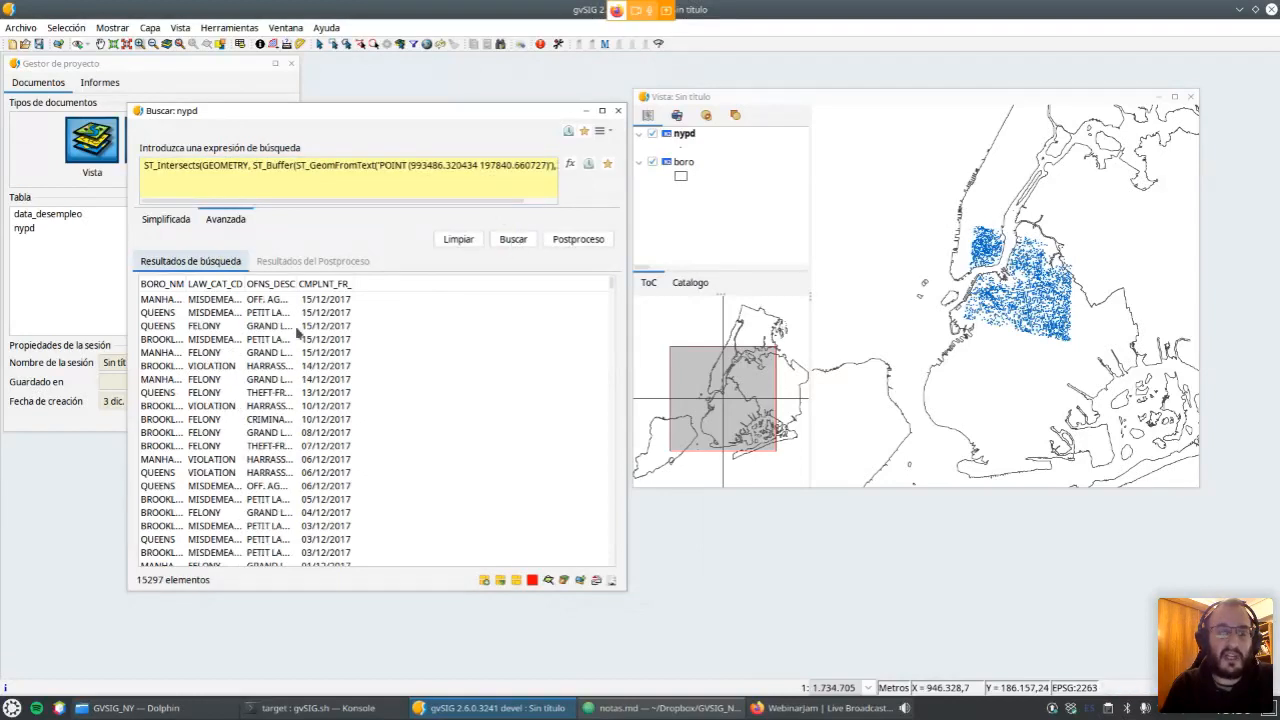
left_click(564, 581)
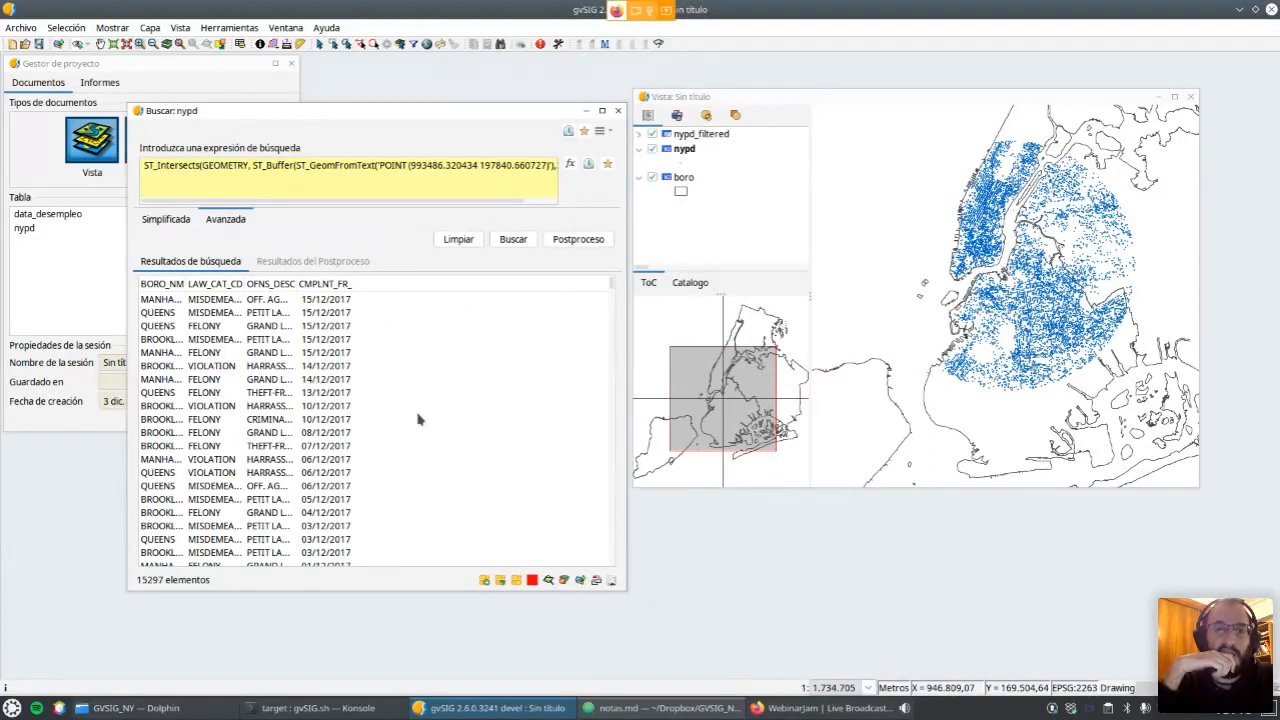
Compare the nypd and nypd_filtered layers by toggling their visibility, leaving only nypd shown over boro.
left_click(654, 149)
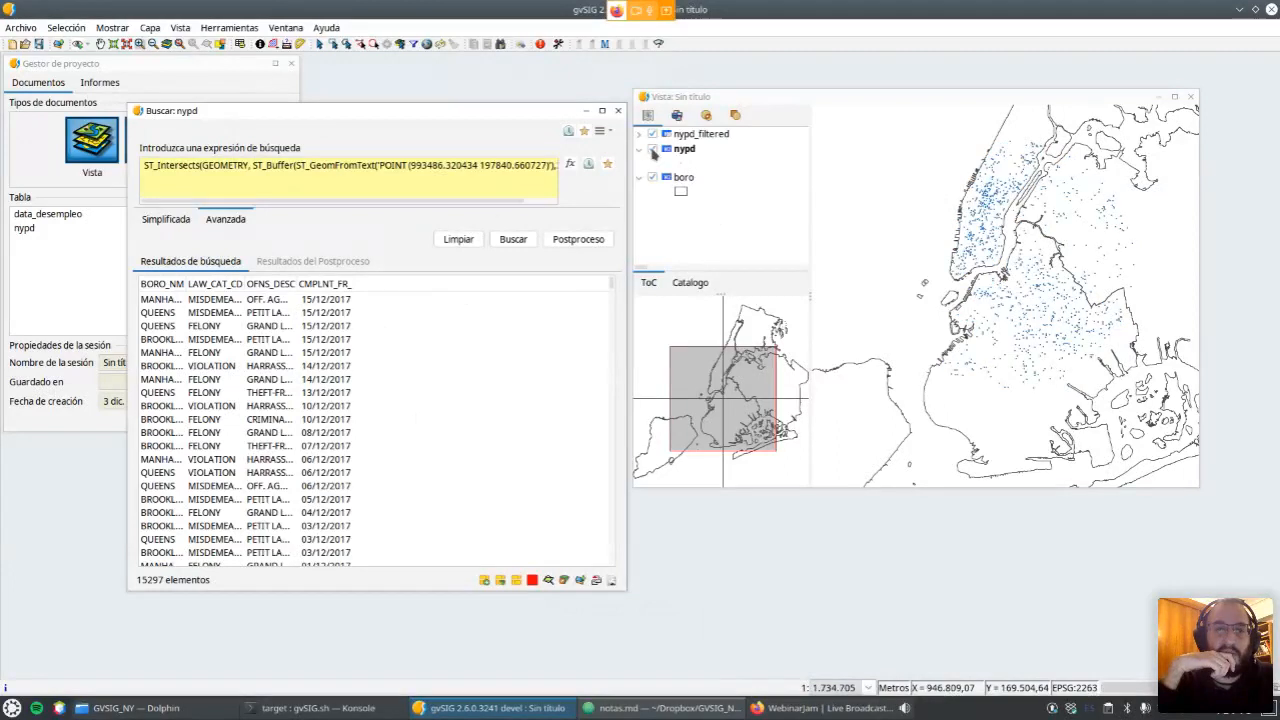
left_click(699, 134)
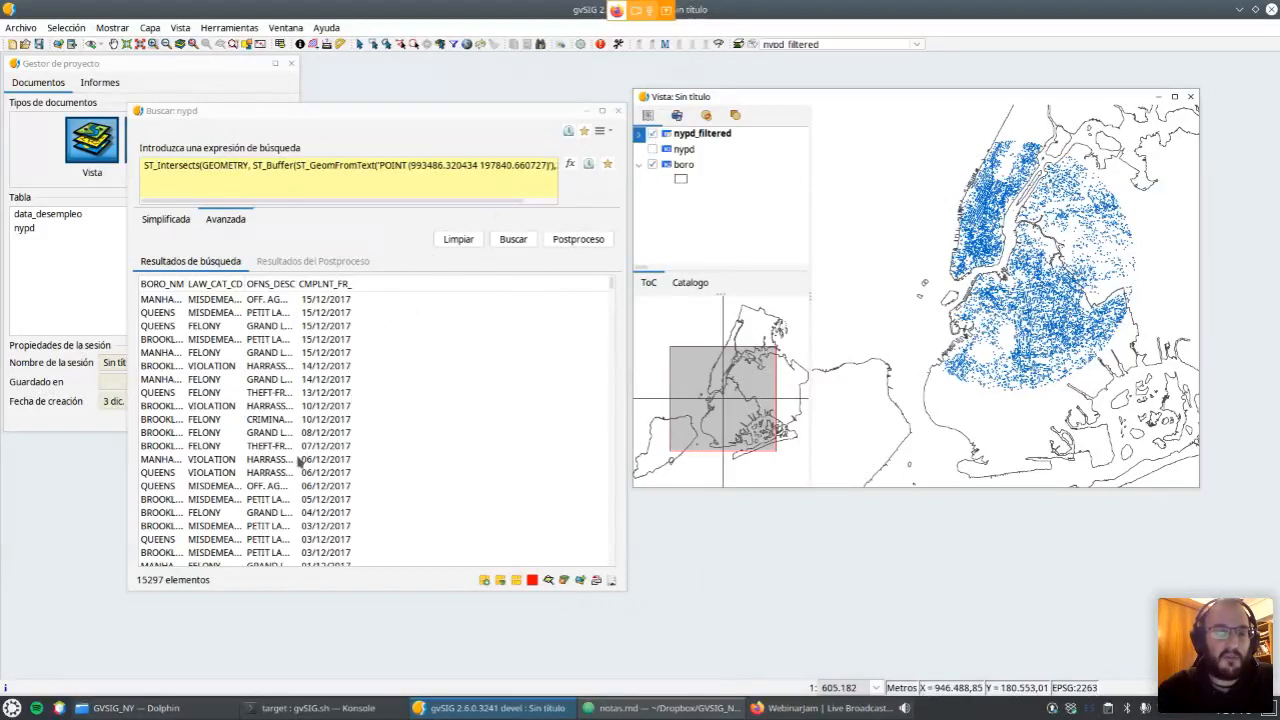
left_click(653, 134)
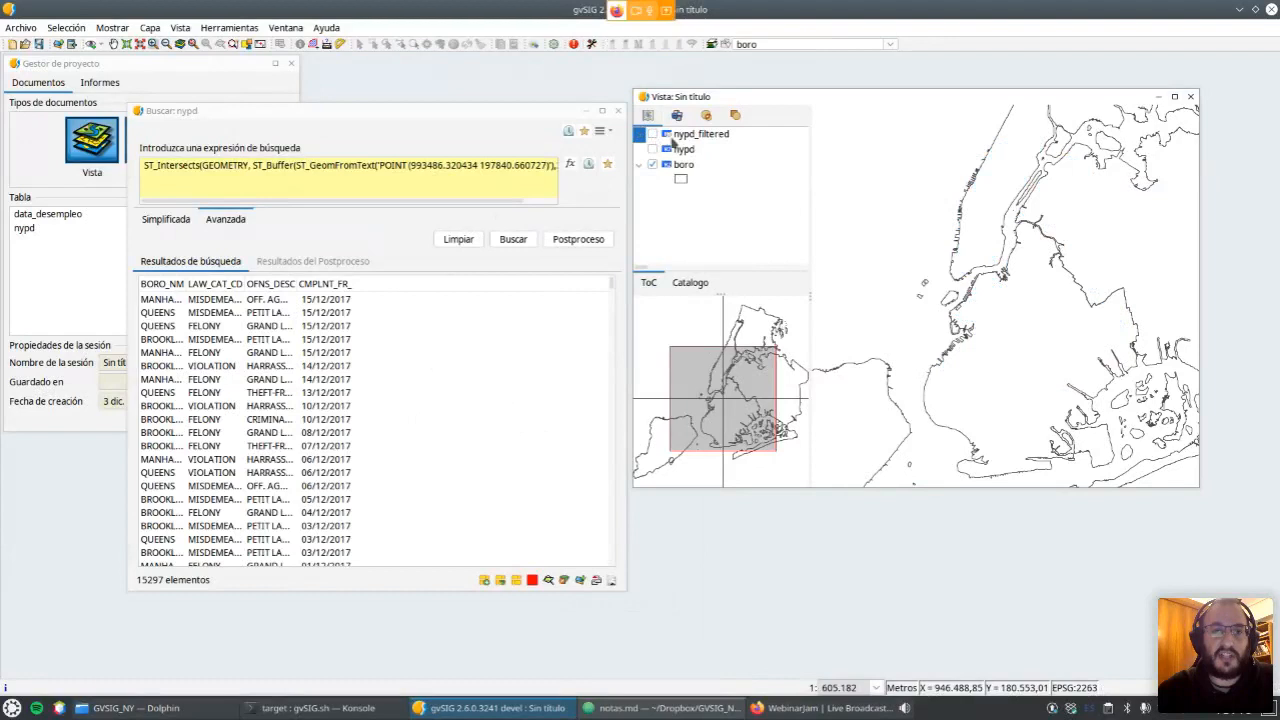
left_click(641, 148)
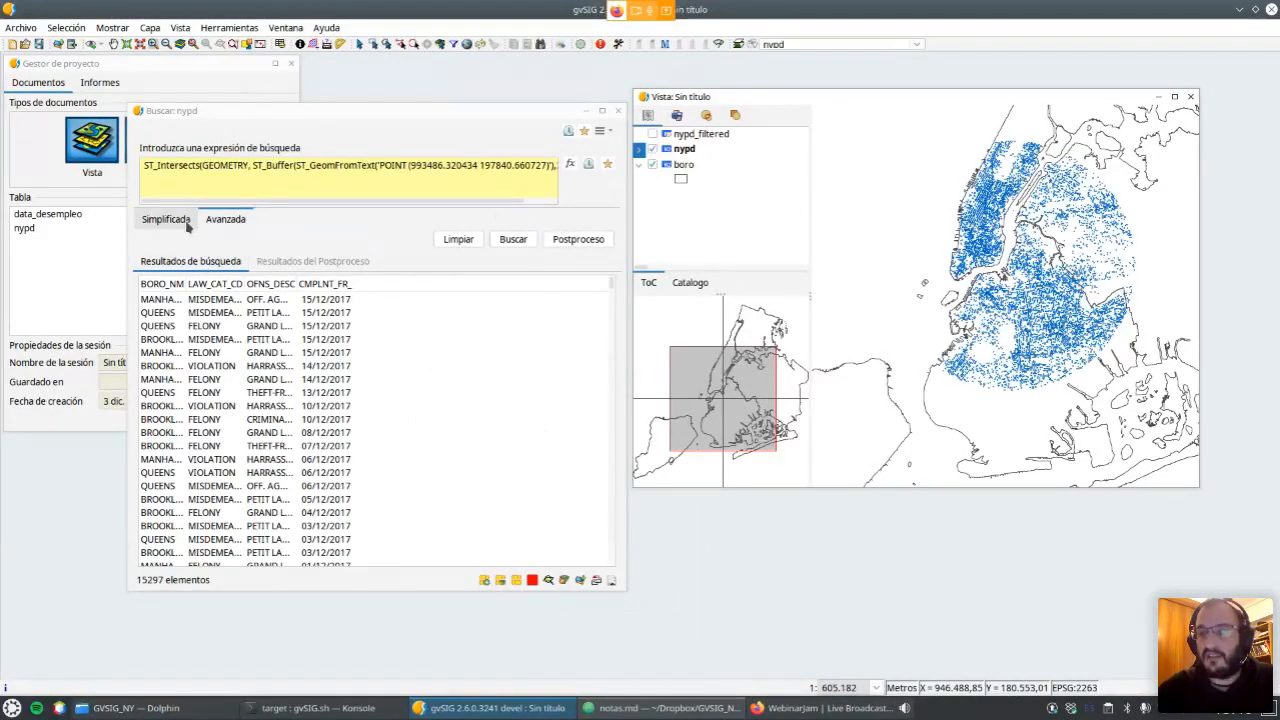
Run a simplified search for records with BORO_NM equal to BRONX and OFNS_DESC equal to ARSON.
left_click(187, 227)
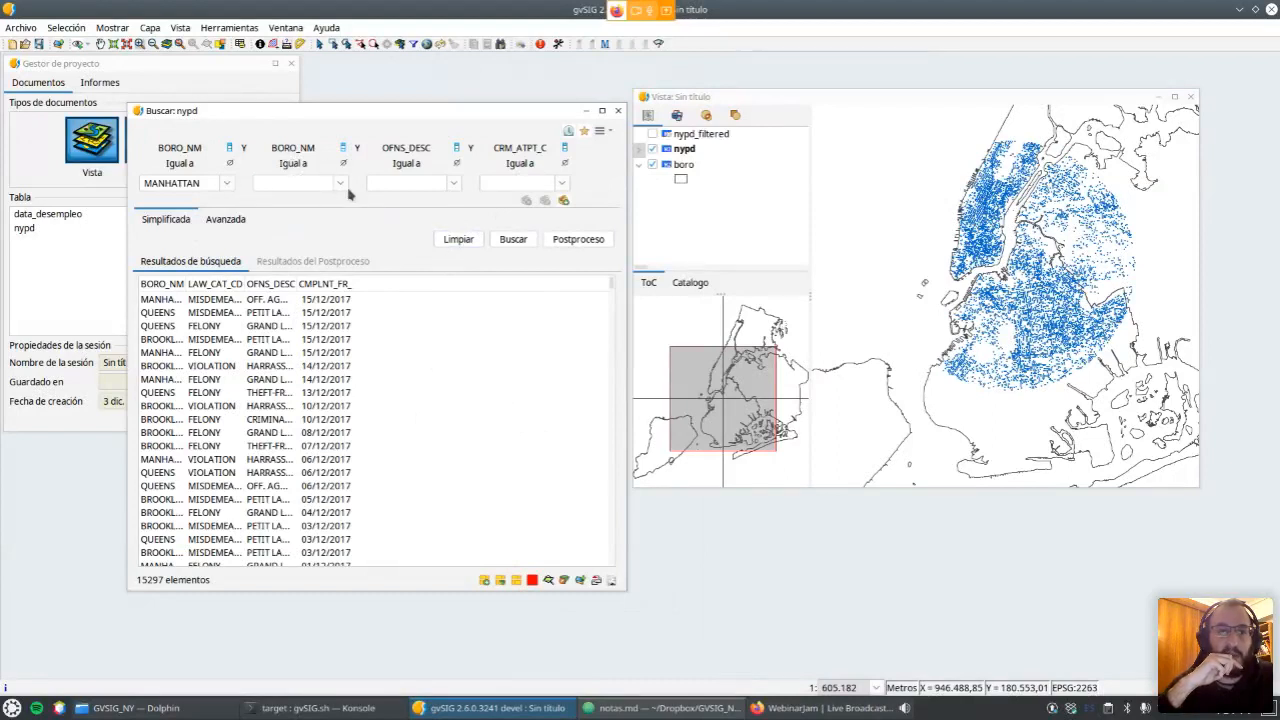
left_click(231, 185)
left_click(221, 203)
left_click(228, 185)
left_click(211, 213)
left_click(312, 154)
left_click(414, 158)
left_click(450, 184)
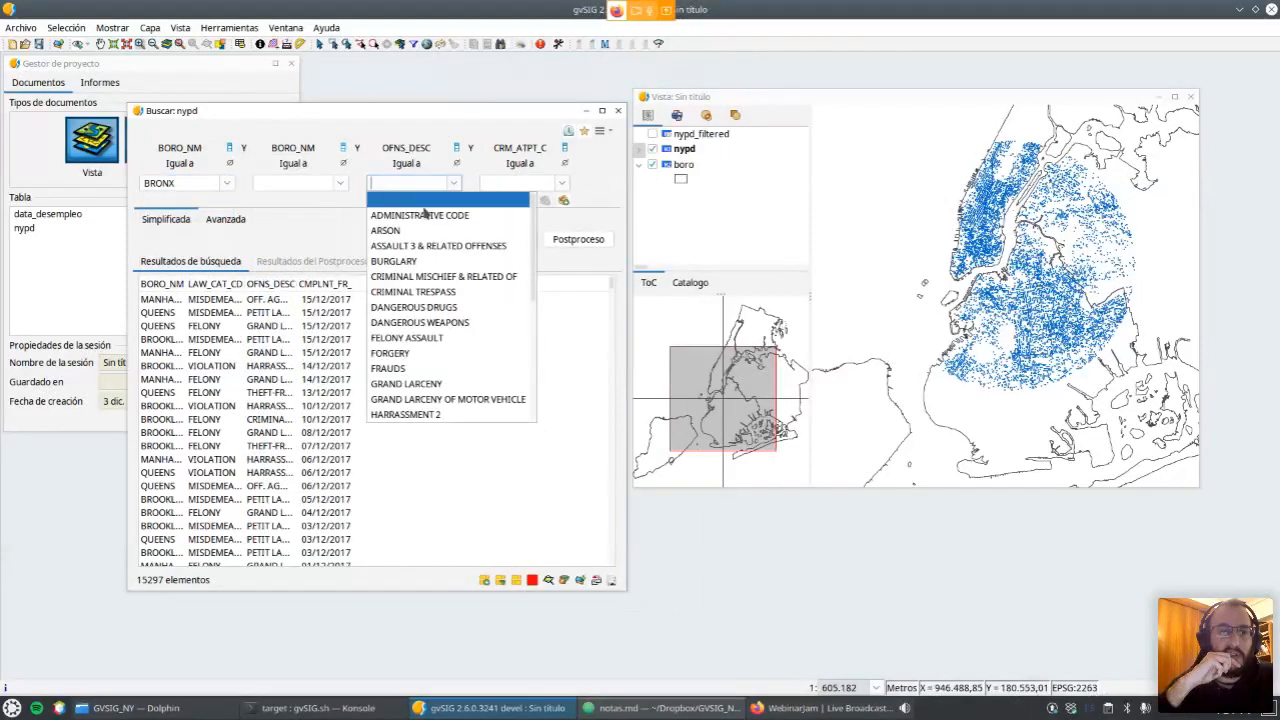
left_click(400, 230)
left_click(507, 240)
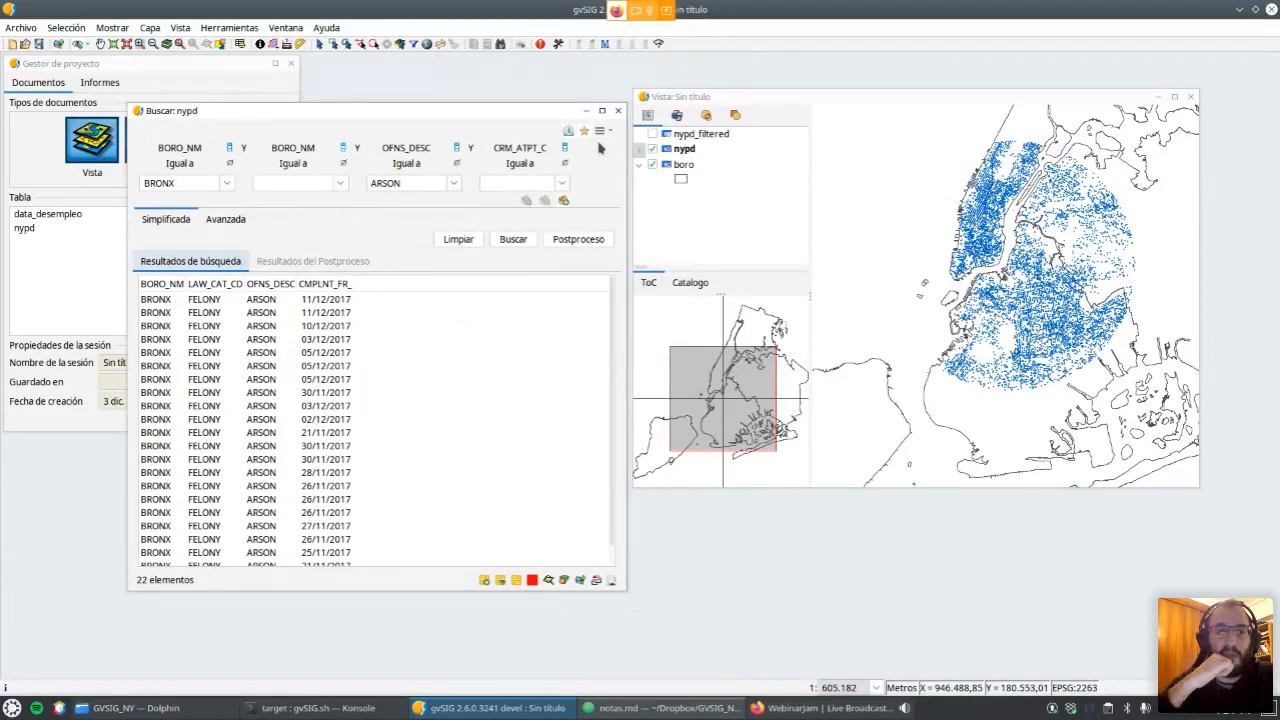
Add a calculated column named GEO to the nypd search and set its field type to Geometry.
left_click(600, 131)
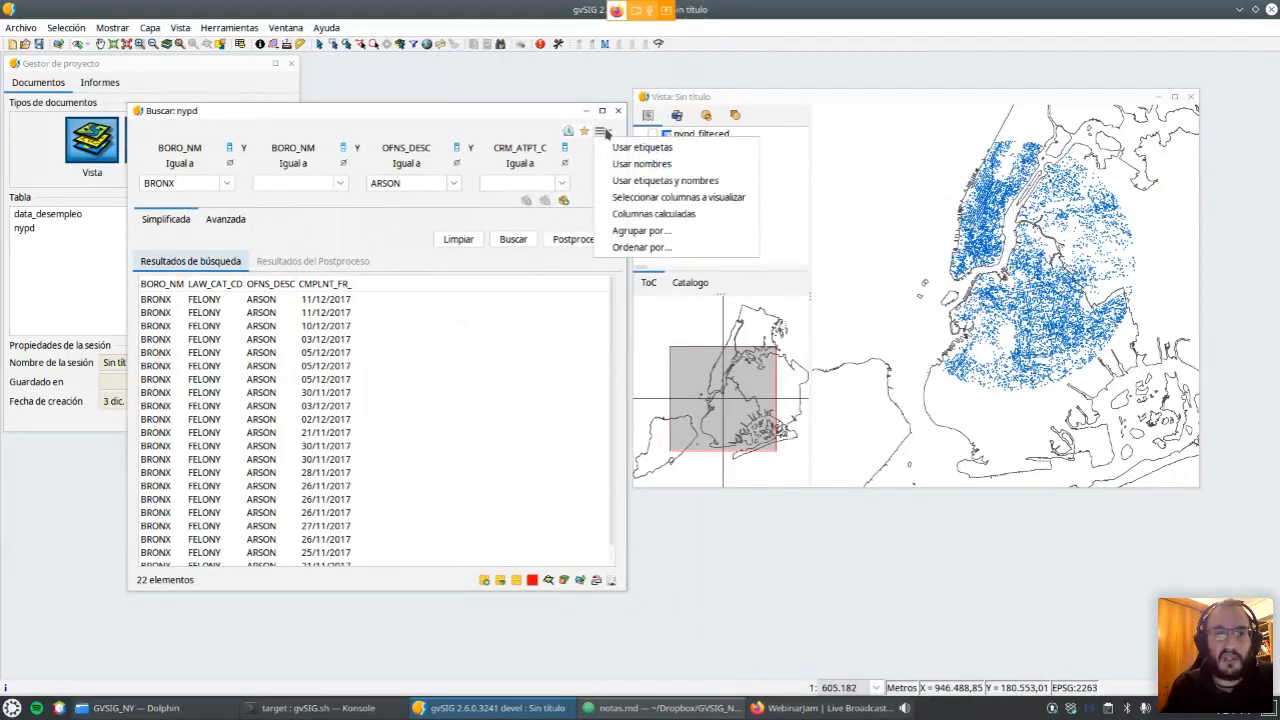
left_click(655, 214)
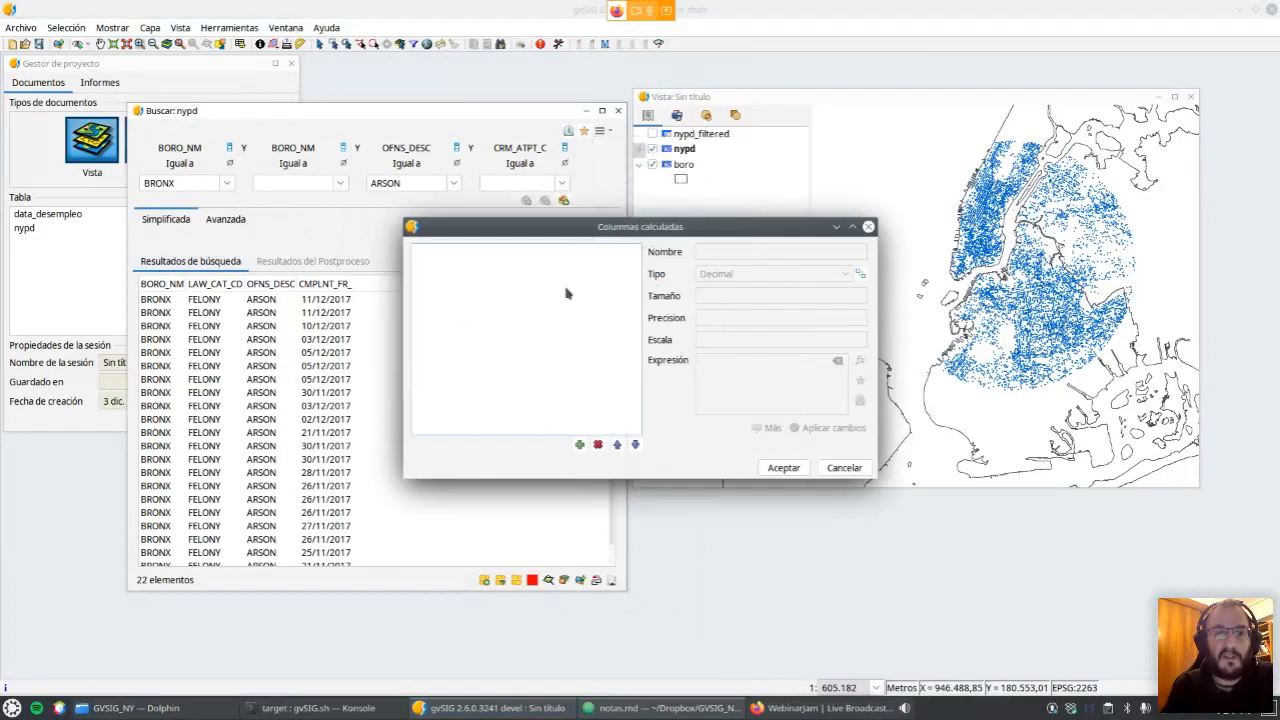
left_click(580, 443)
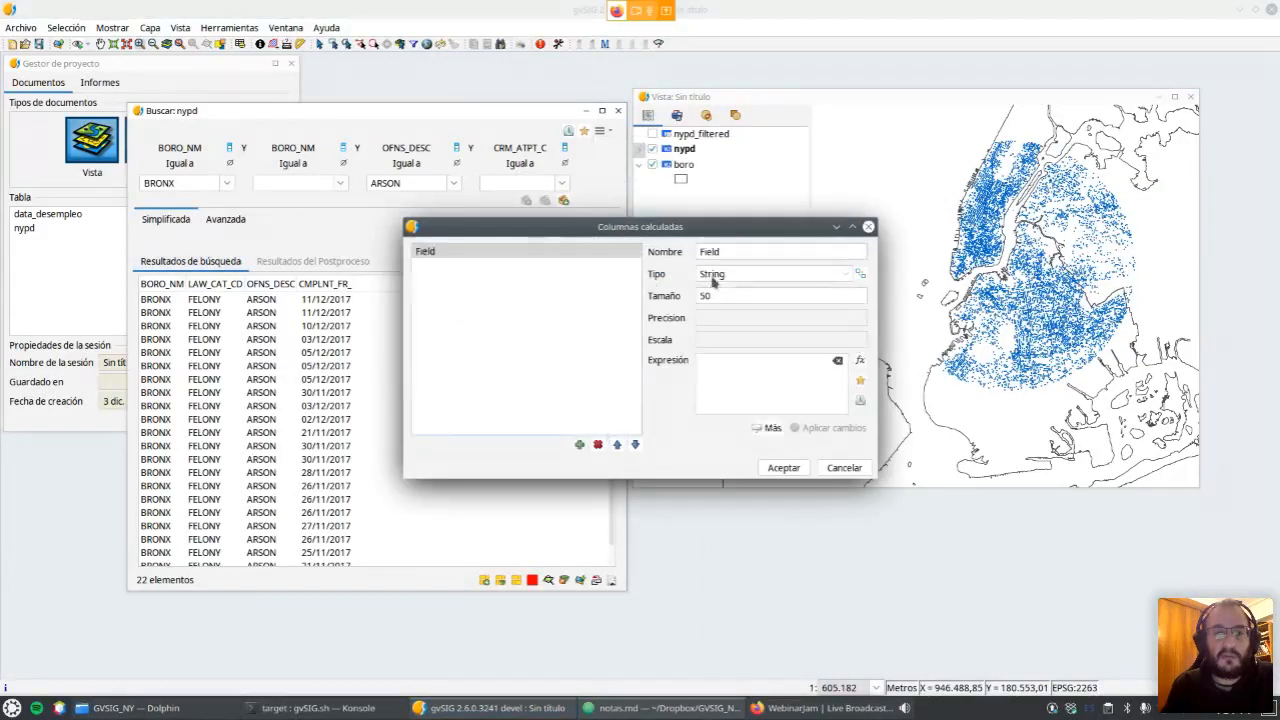
left_click(766, 428)
type("GEO")
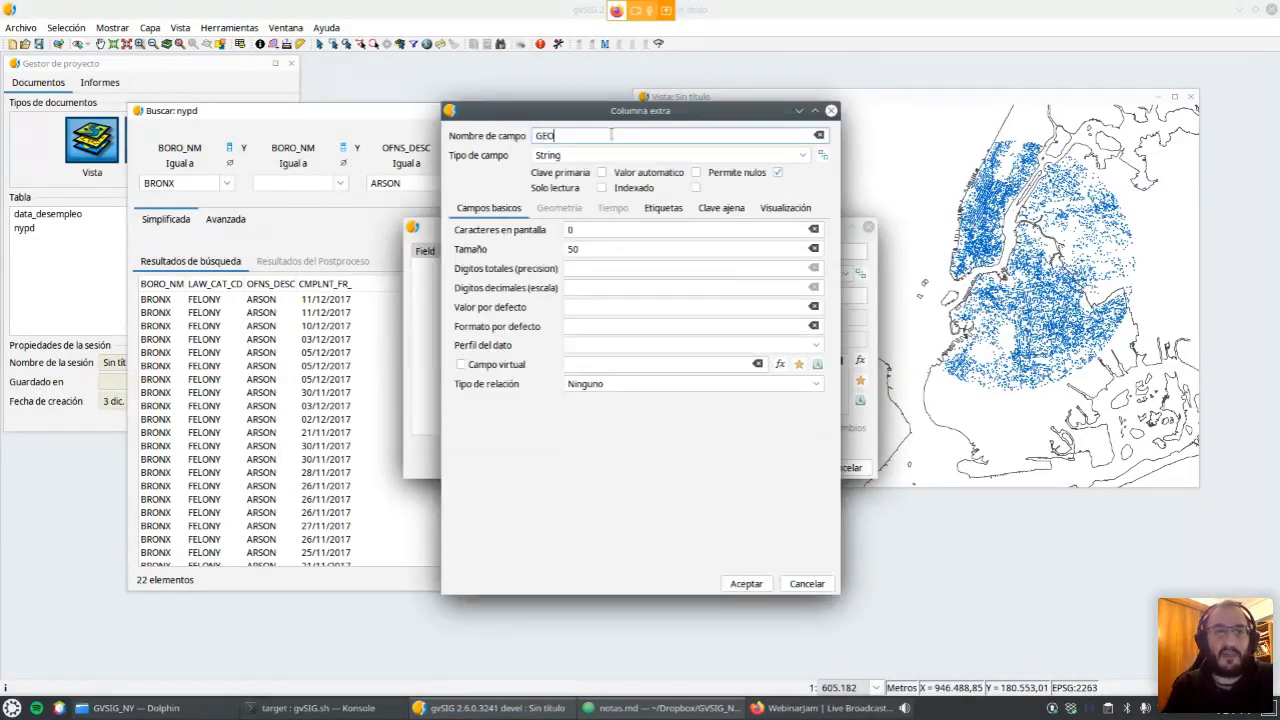
left_click(822, 157)
scroll(605, 375, "down", 3)
scroll(640, 342, "down", 1)
left_click(600, 361)
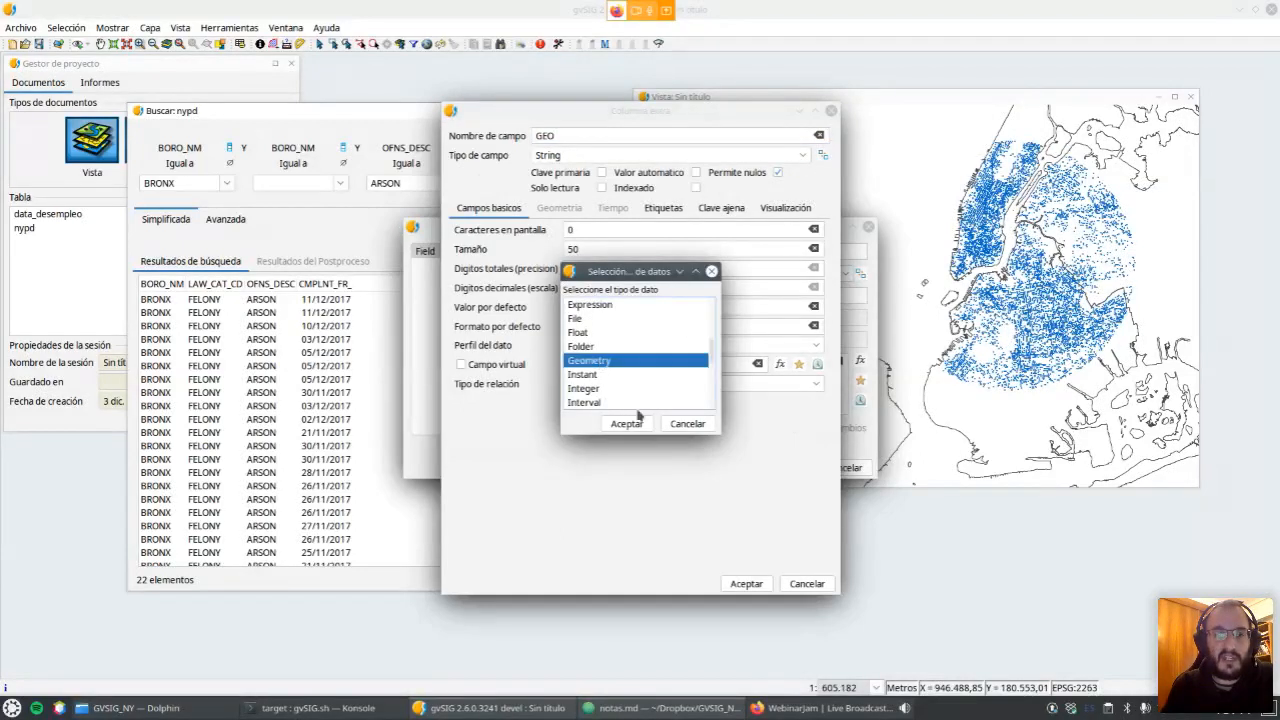
left_click(627, 423)
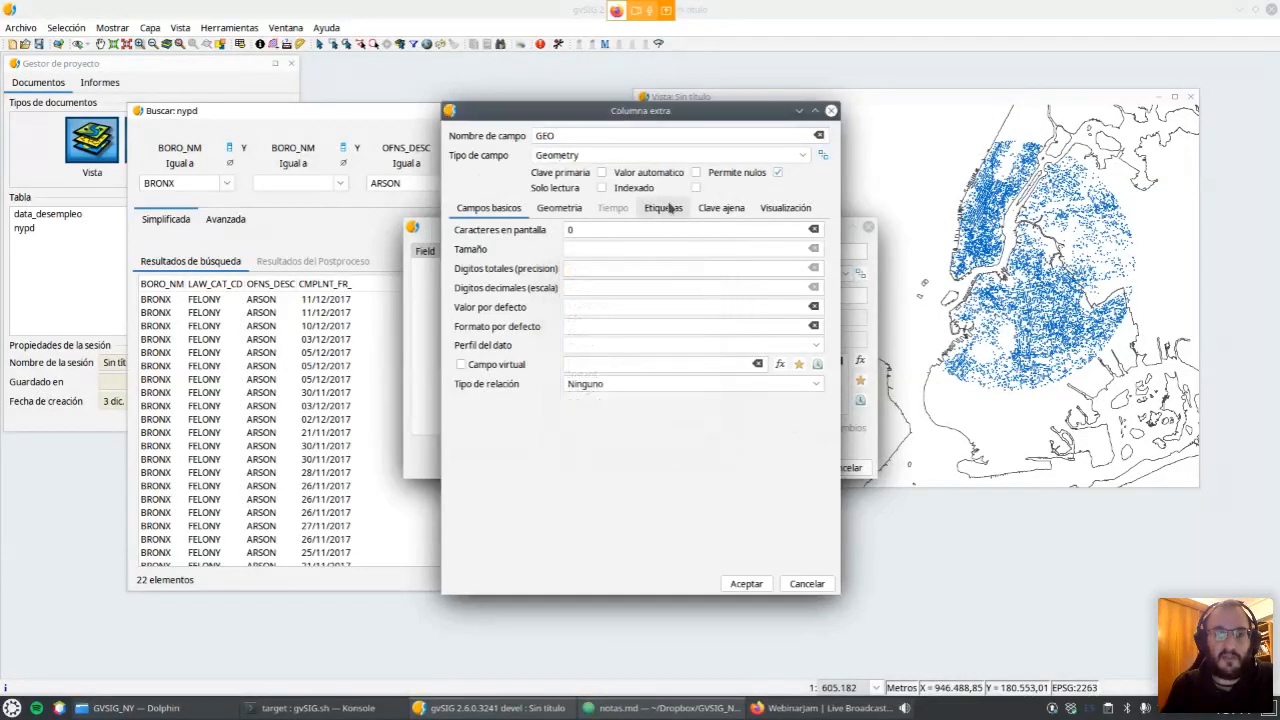
Set the GEO column's geometry type to MultiPolygon and its subtype to 2D, and accept the field definition.
left_click(572, 214)
left_click(634, 232)
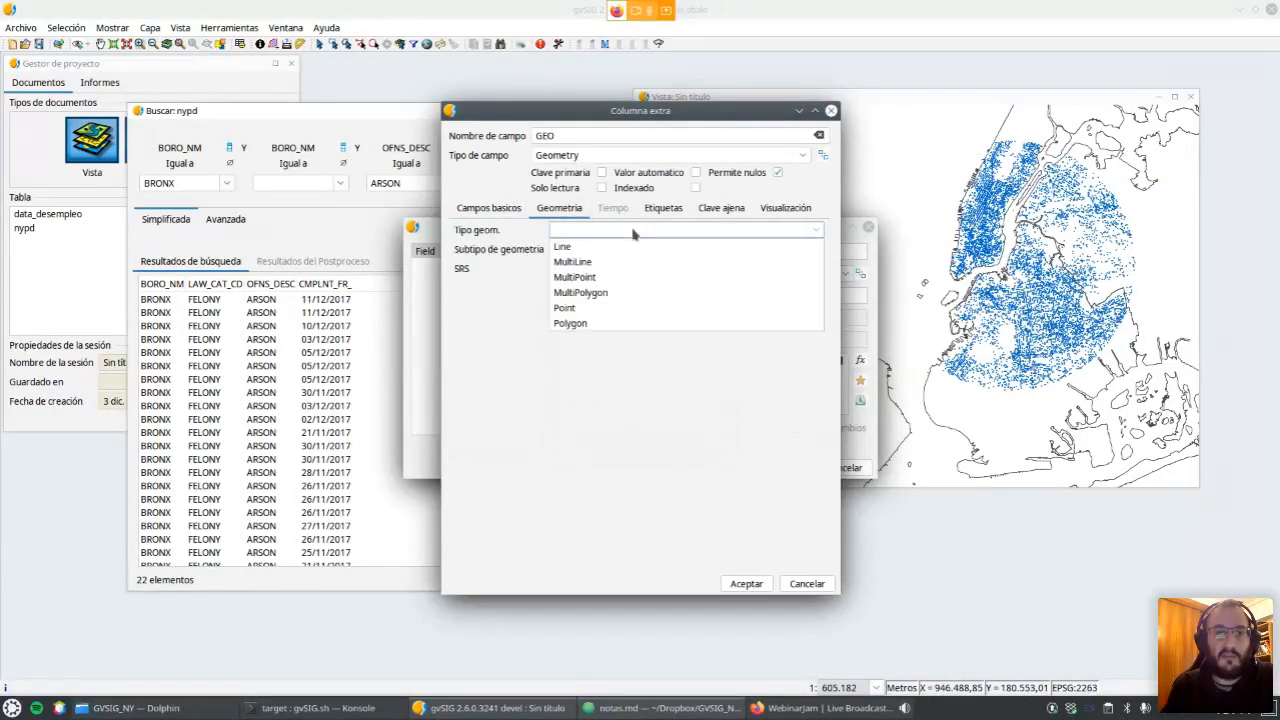
left_click(606, 296)
left_click(604, 250)
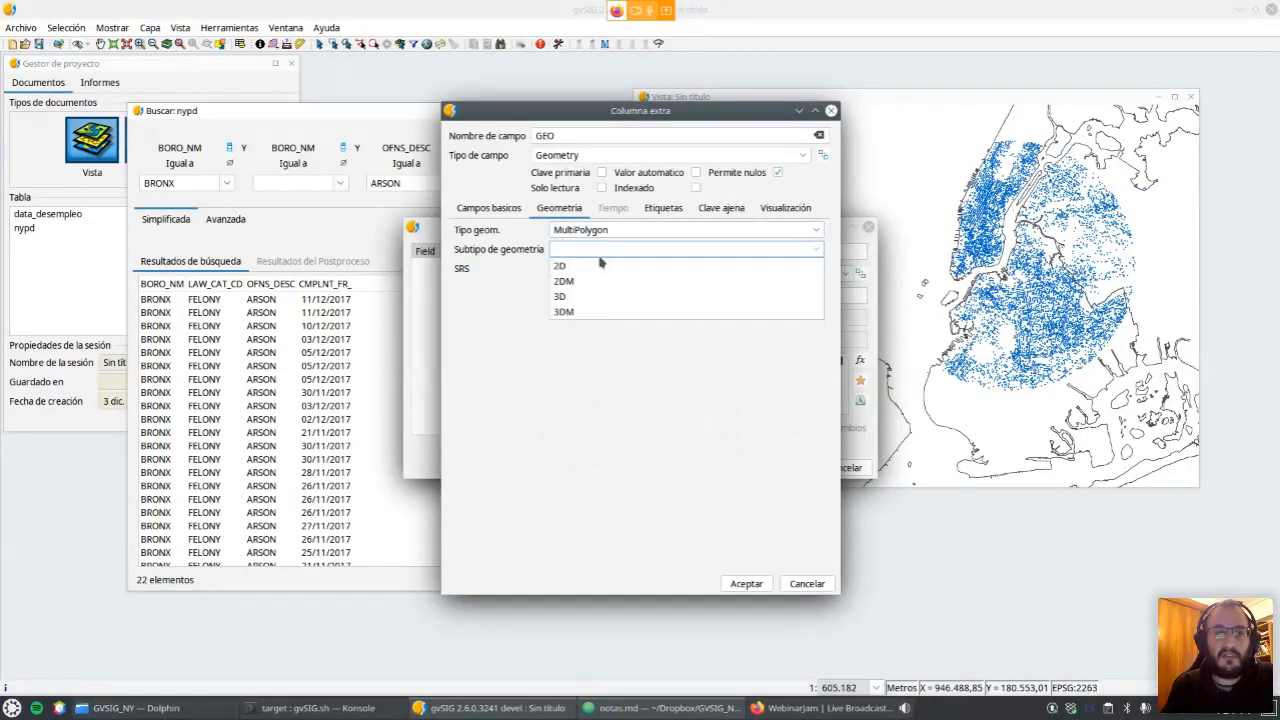
left_click(630, 264)
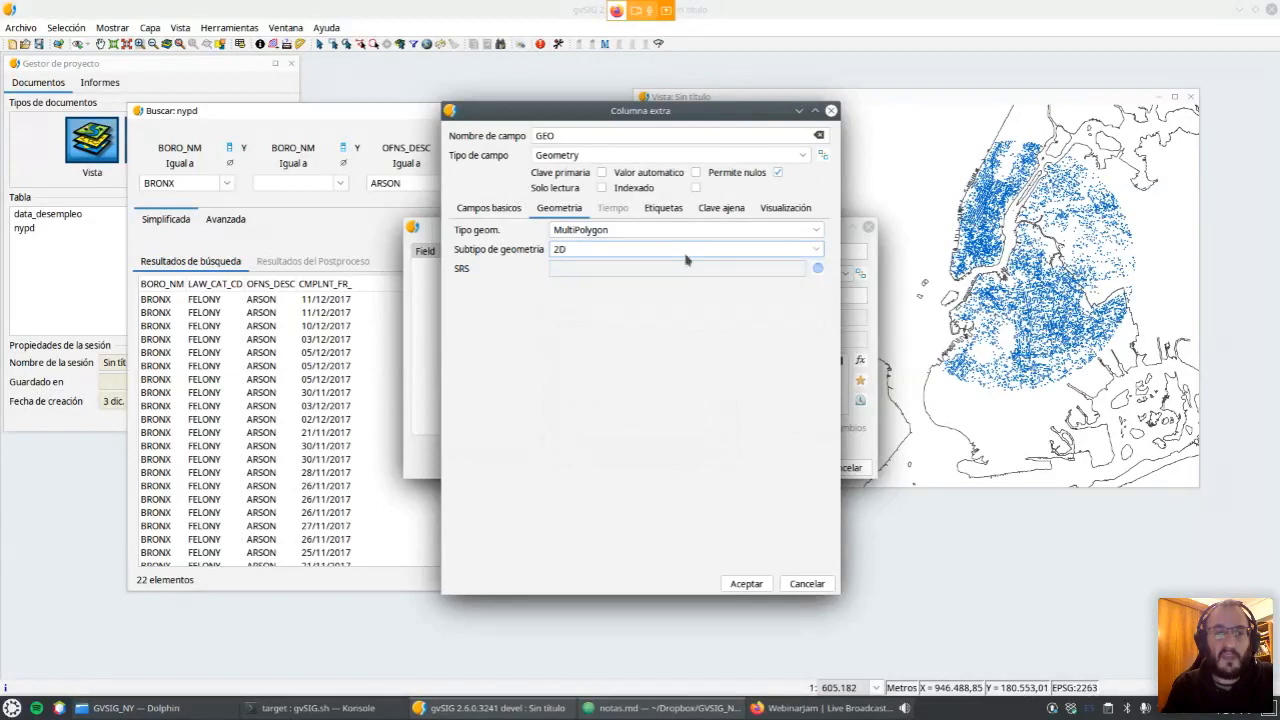
left_click(747, 584)
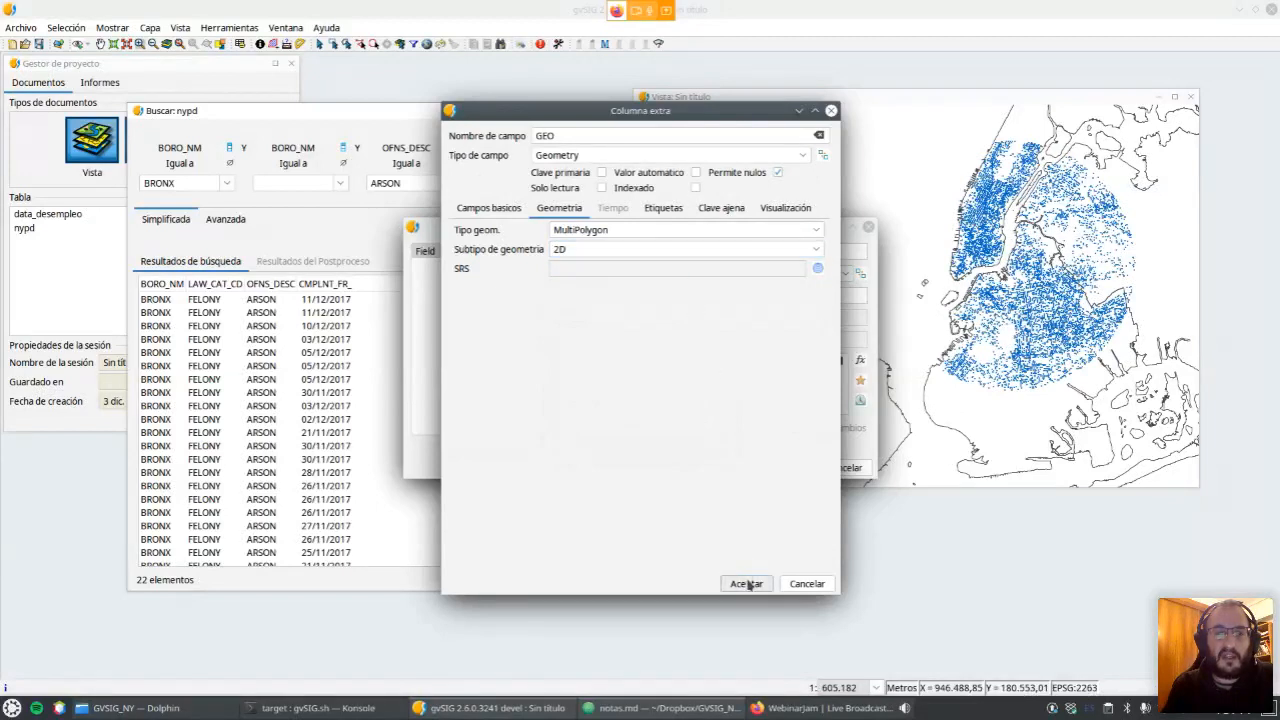
Set the GEO column's expression to ST_Buffer(GEOMETRY, 10000), apply the changes and accept the calculated columns.
left_click(718, 383)
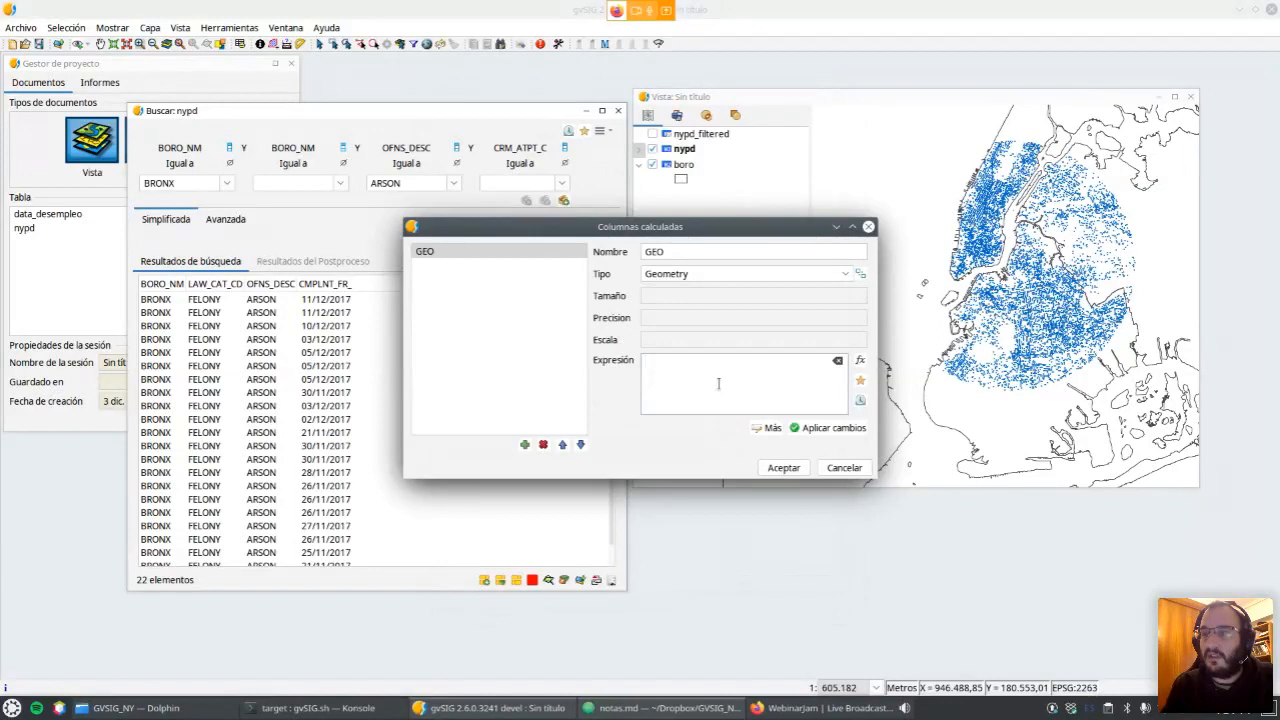
type("ST_Buffer(")
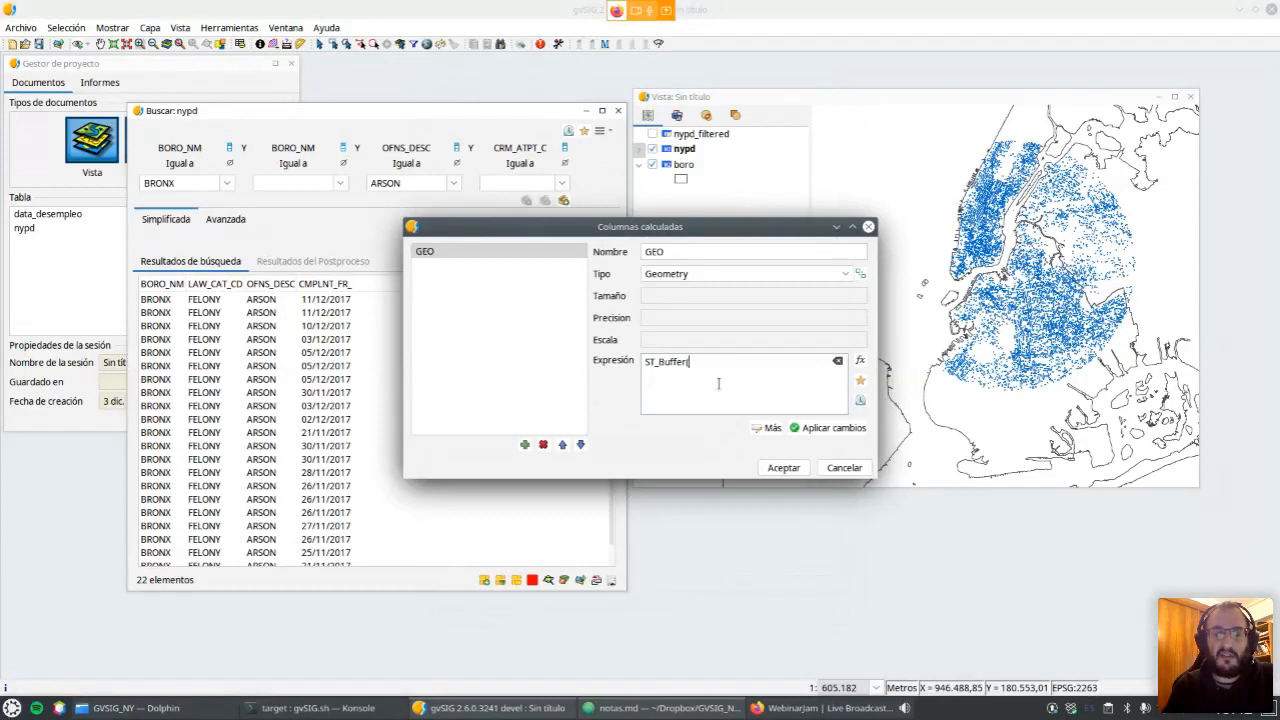
type("GEOMETR")
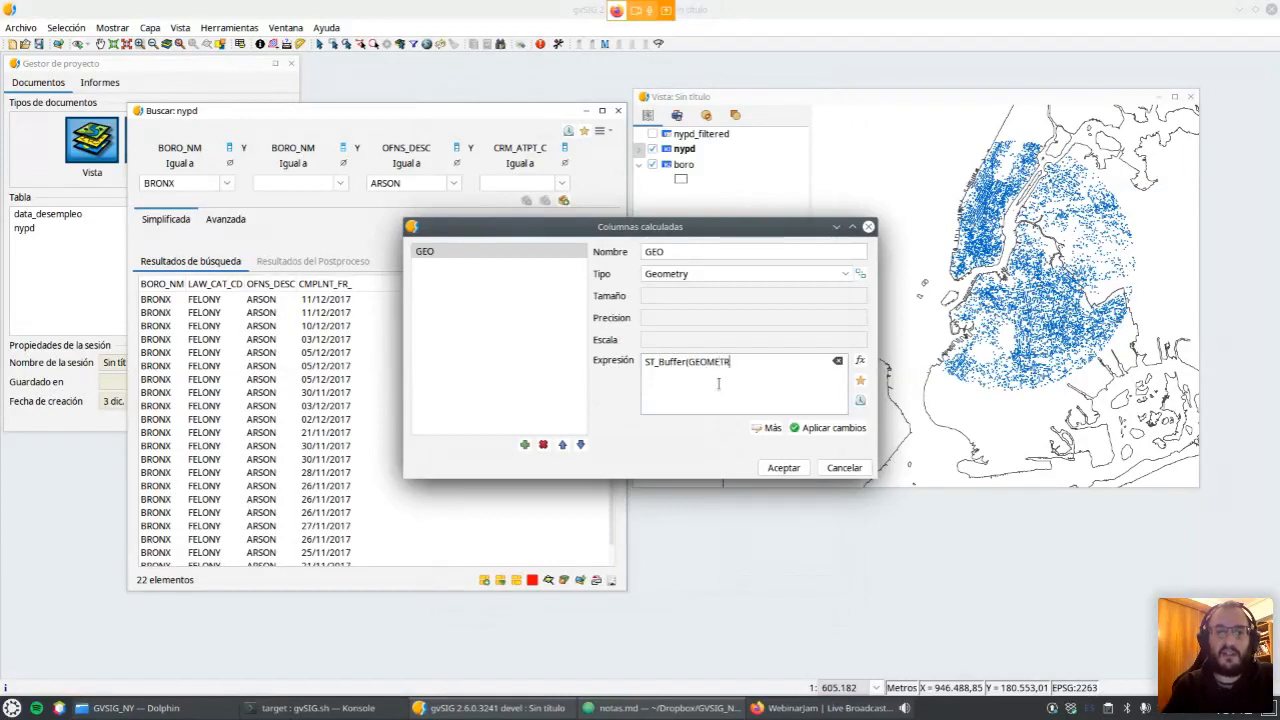
type("Y, 10000")
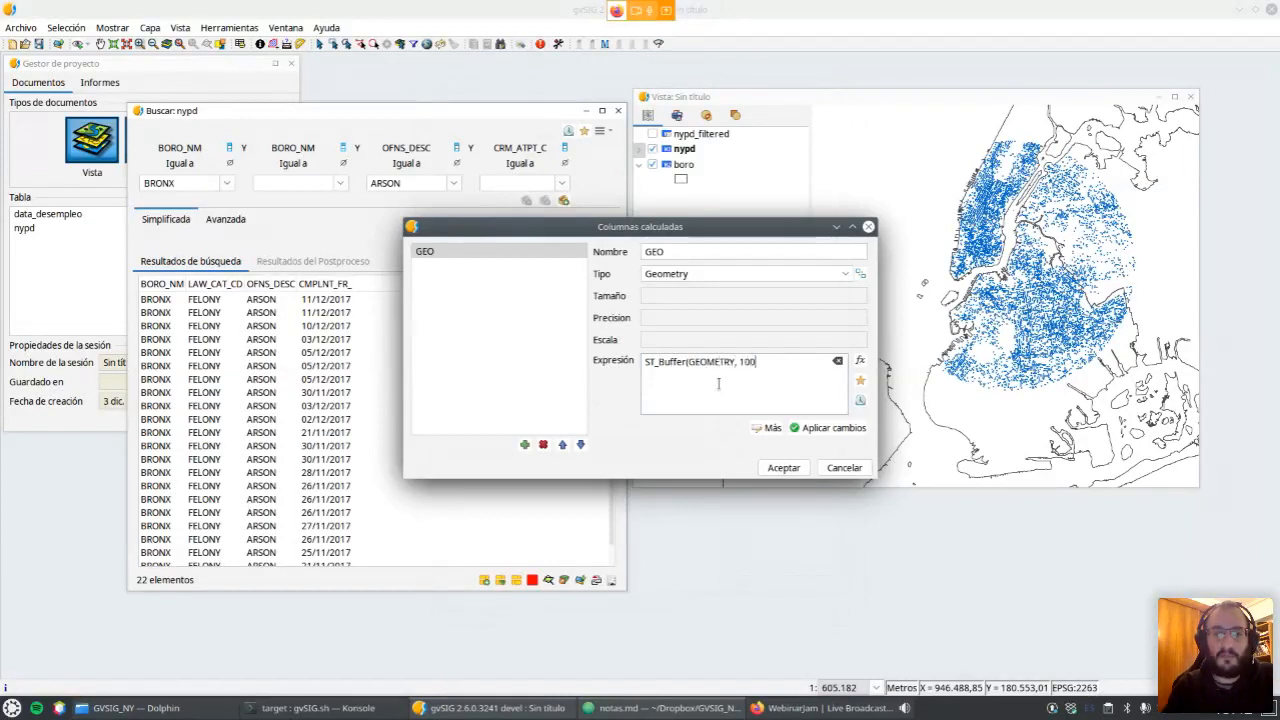
left_click(840, 429)
left_click(785, 468)
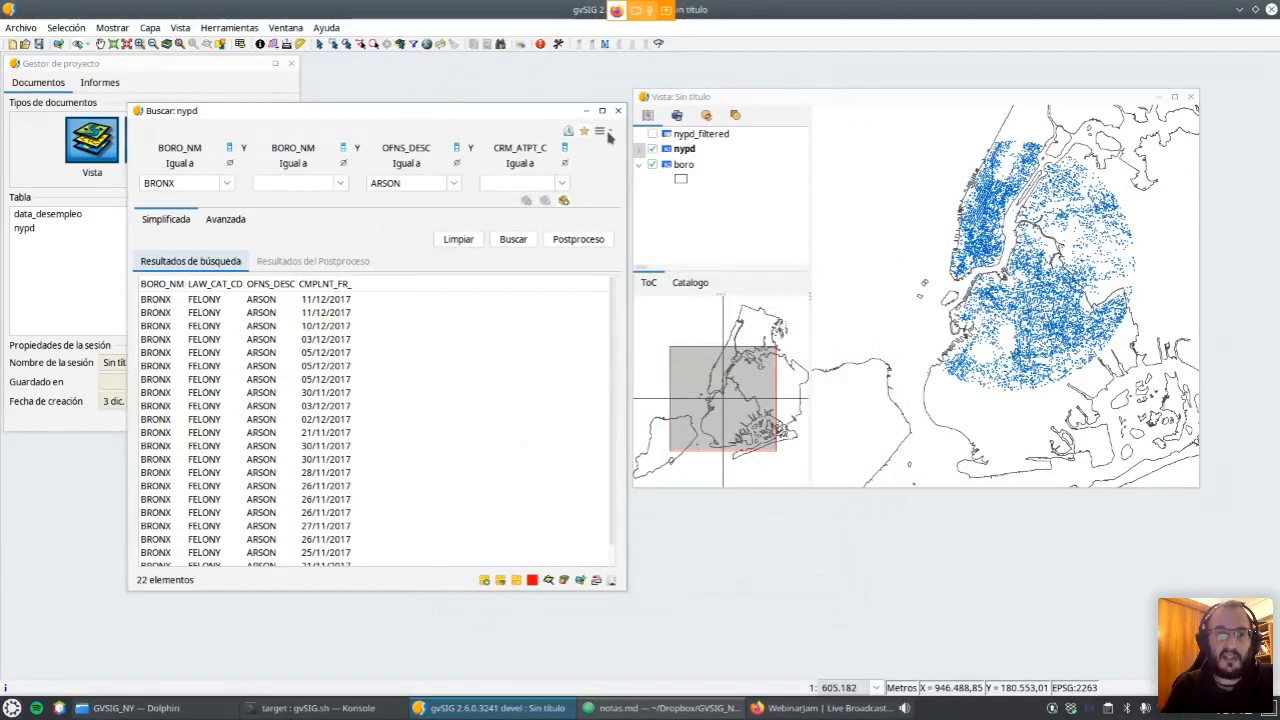
Add the GEO column to the columns shown in the nypd search results and widen it.
left_click(606, 134)
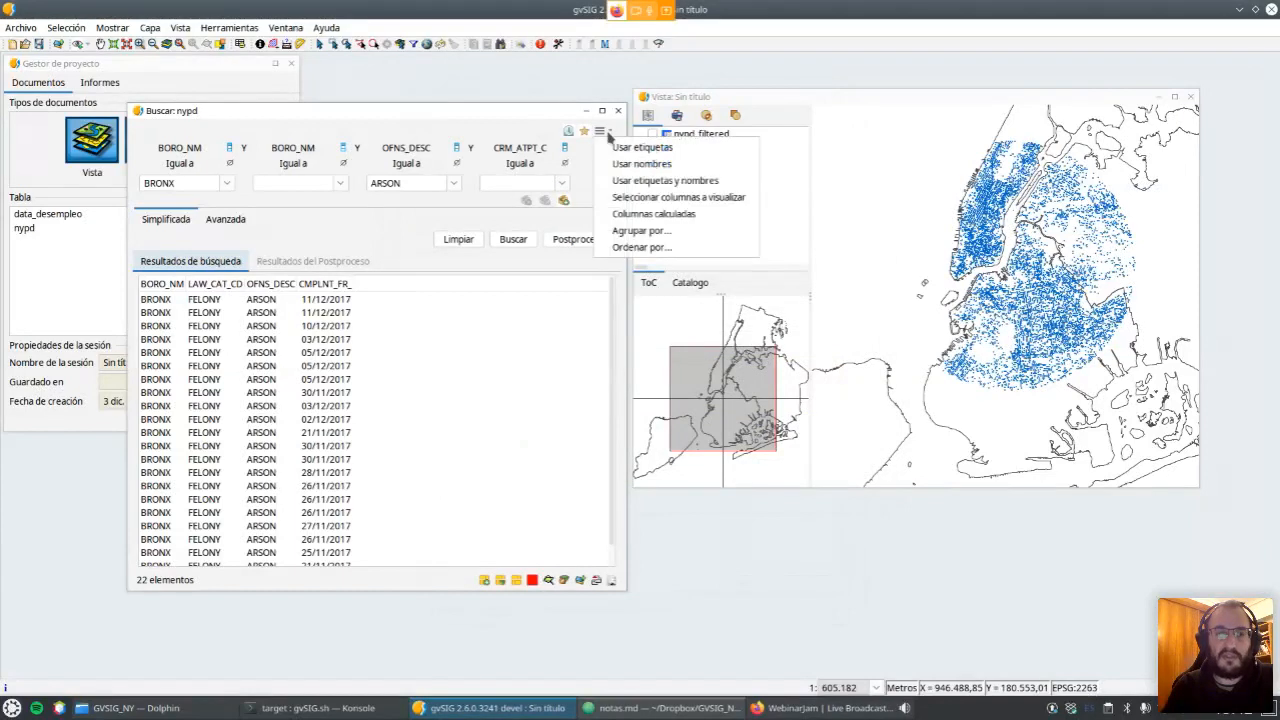
left_click(630, 199)
scroll(515, 325, "down", 5)
left_click(463, 427)
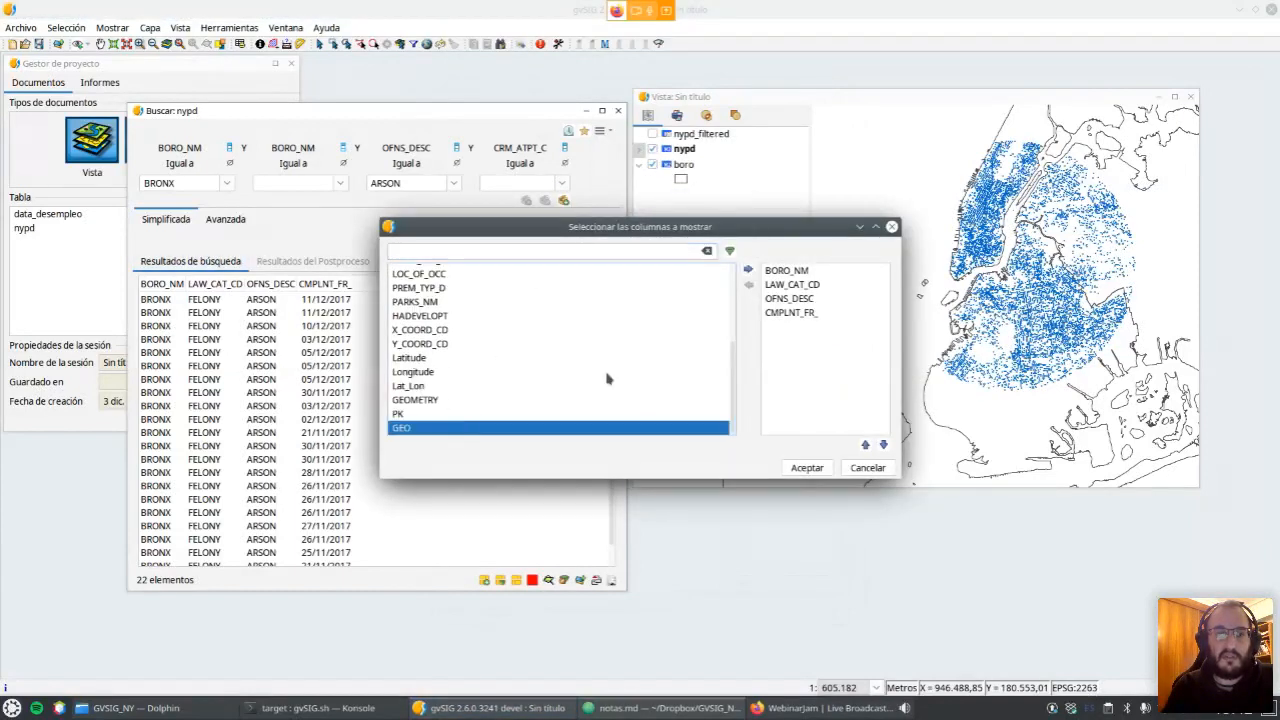
left_click(747, 269)
left_click(805, 467)
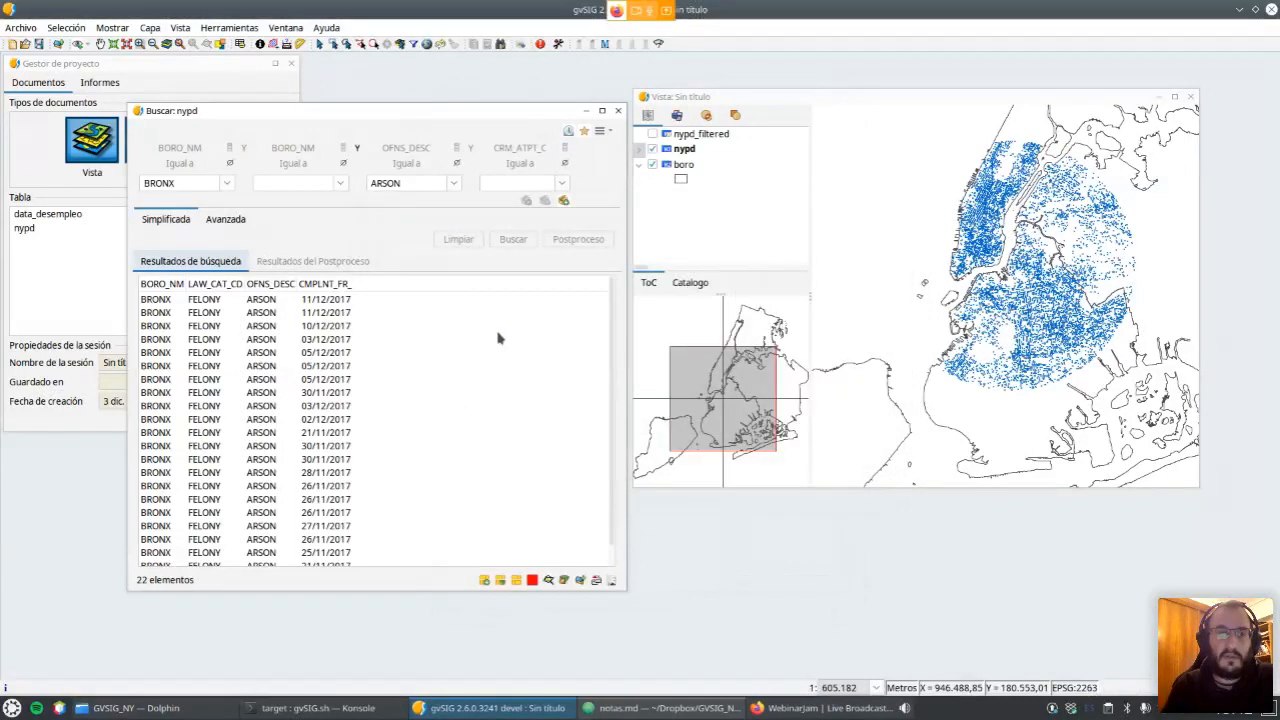
left_click_drag(374, 284, 525, 284)
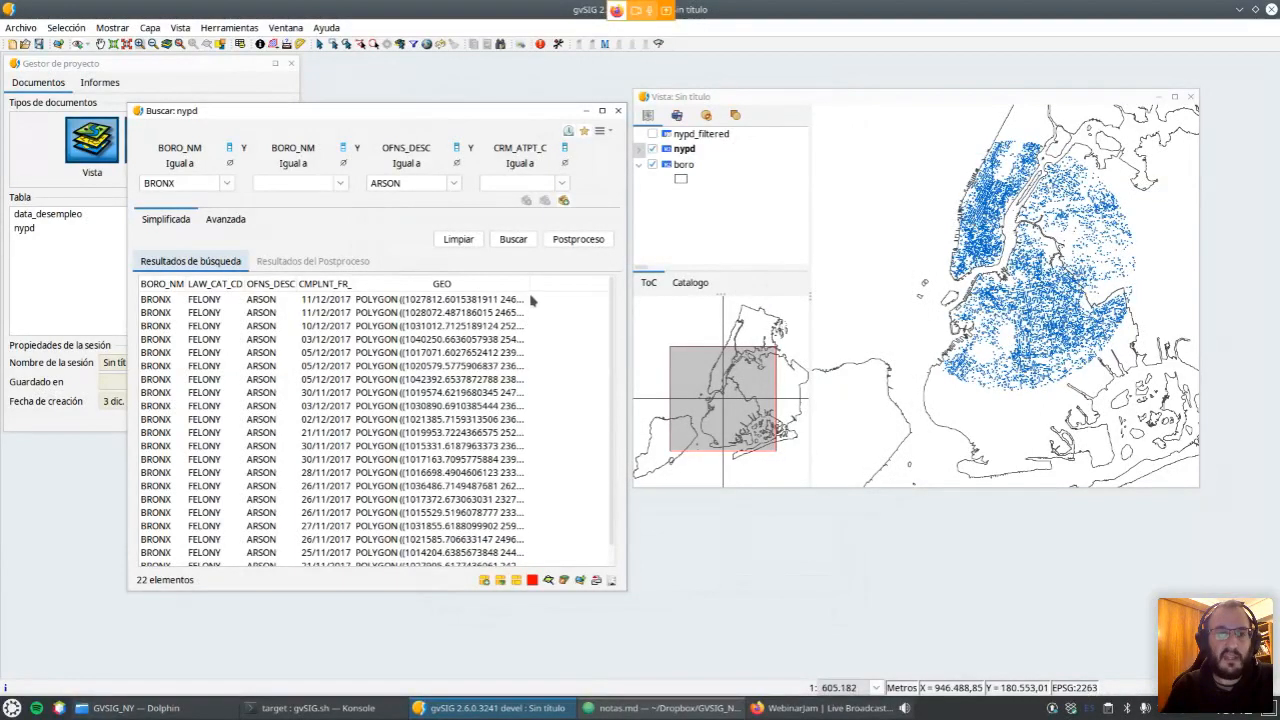
Add the BRONX arson results to the view as layers, hide the new nypd_filtered layers and make nypd the active layer.
left_click(580, 583)
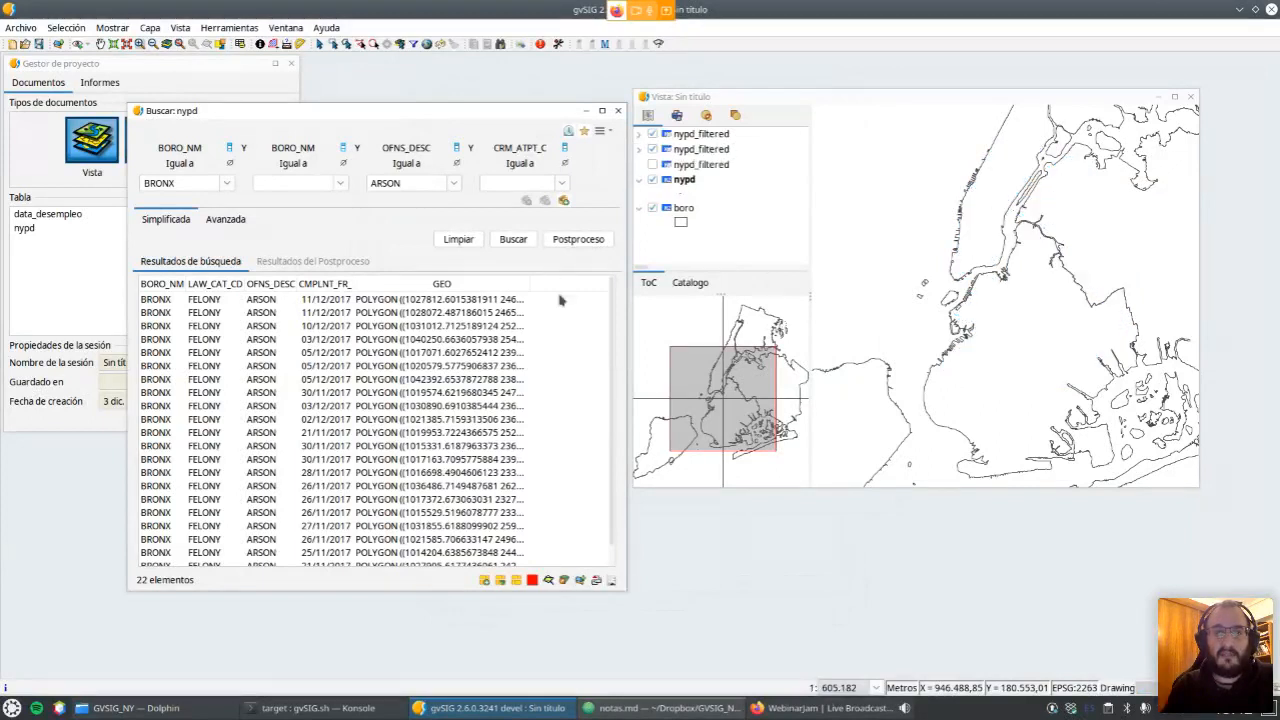
scroll(990, 198, "down", 3)
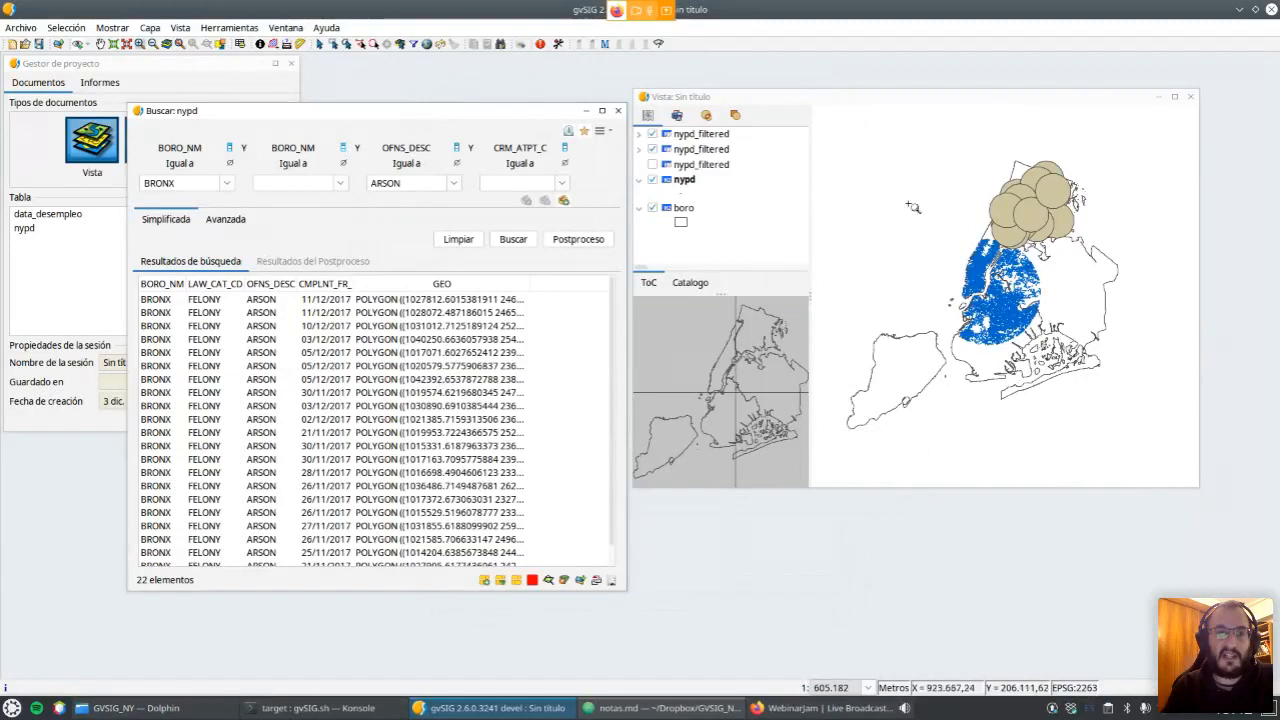
left_click(652, 149)
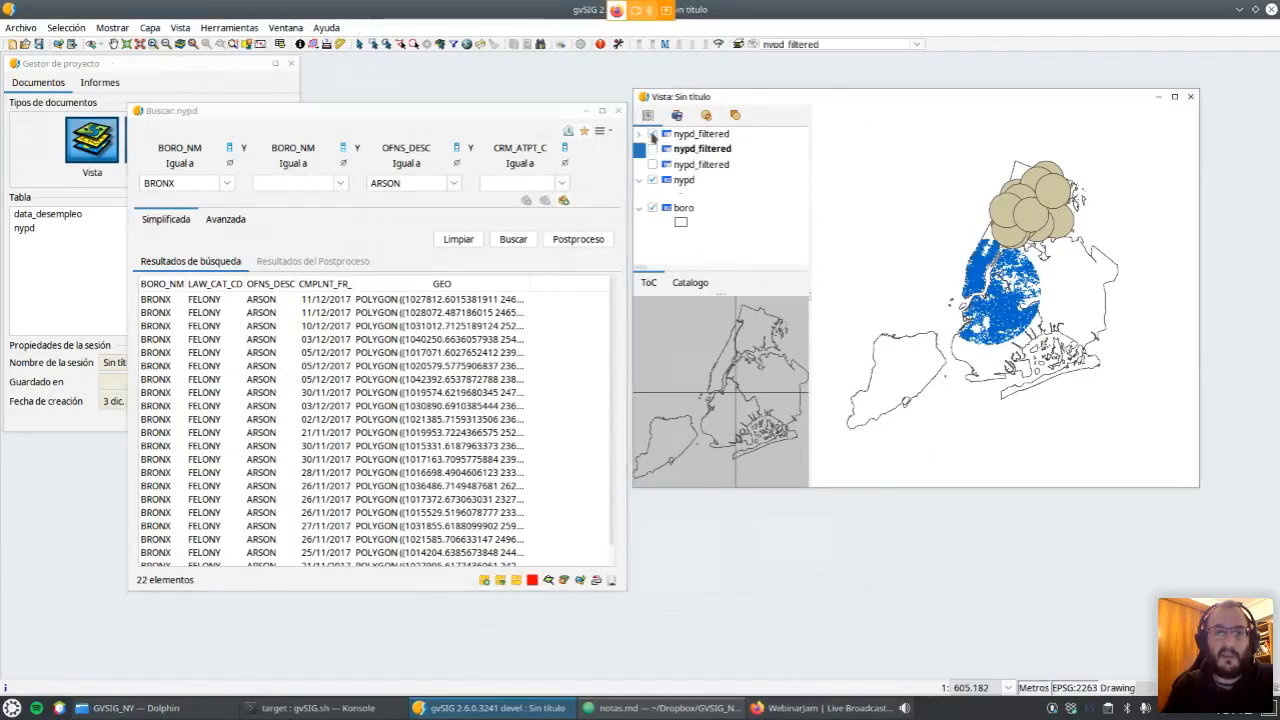
left_click(652, 133)
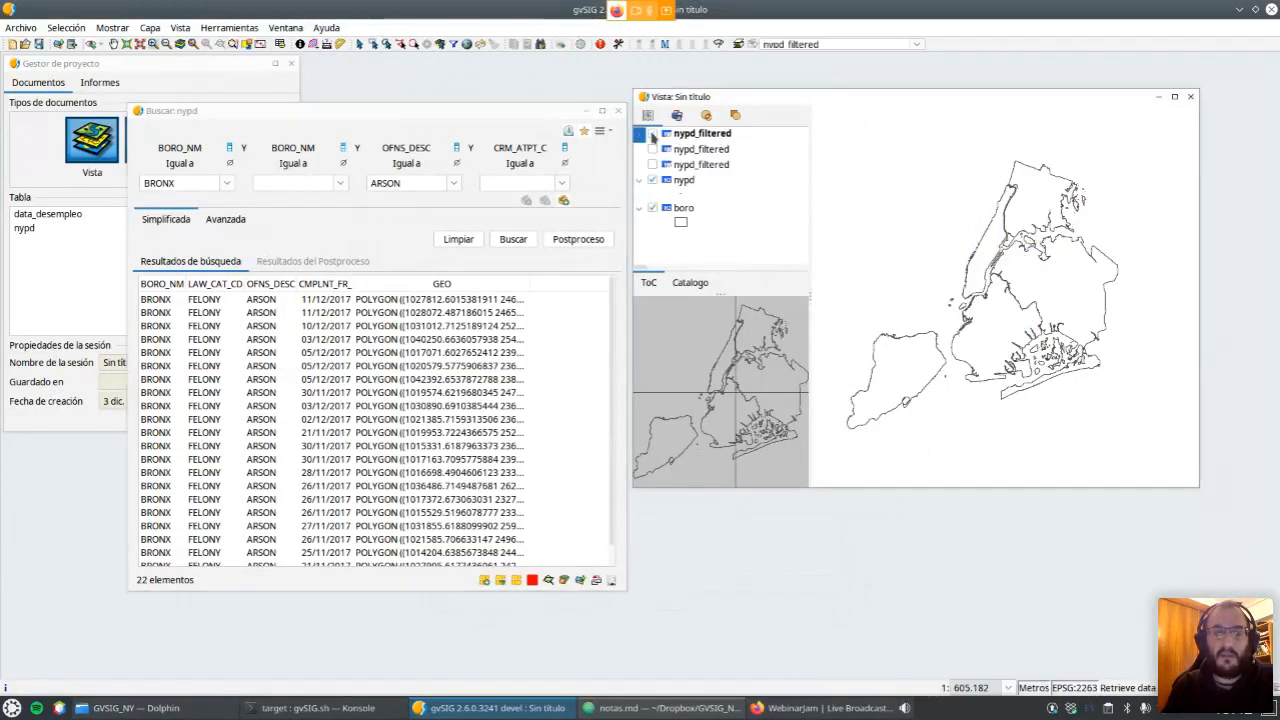
left_click(695, 178)
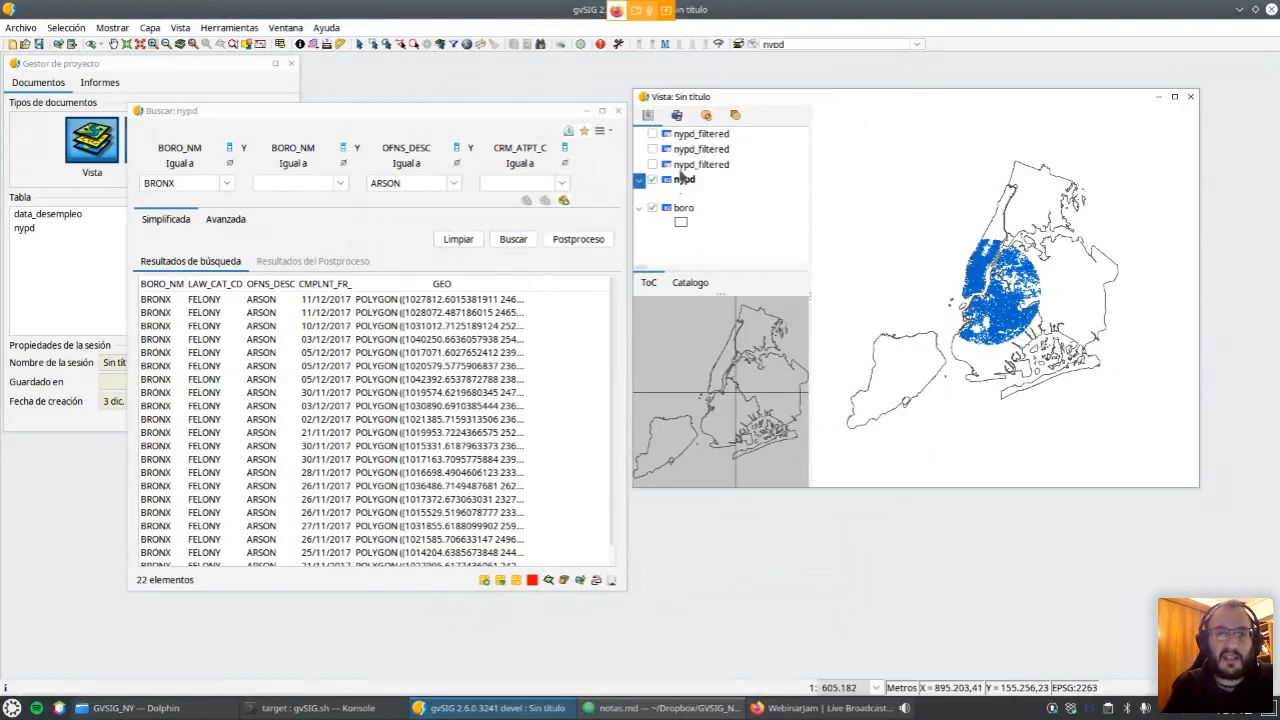
scroll(975, 300, "up", 2)
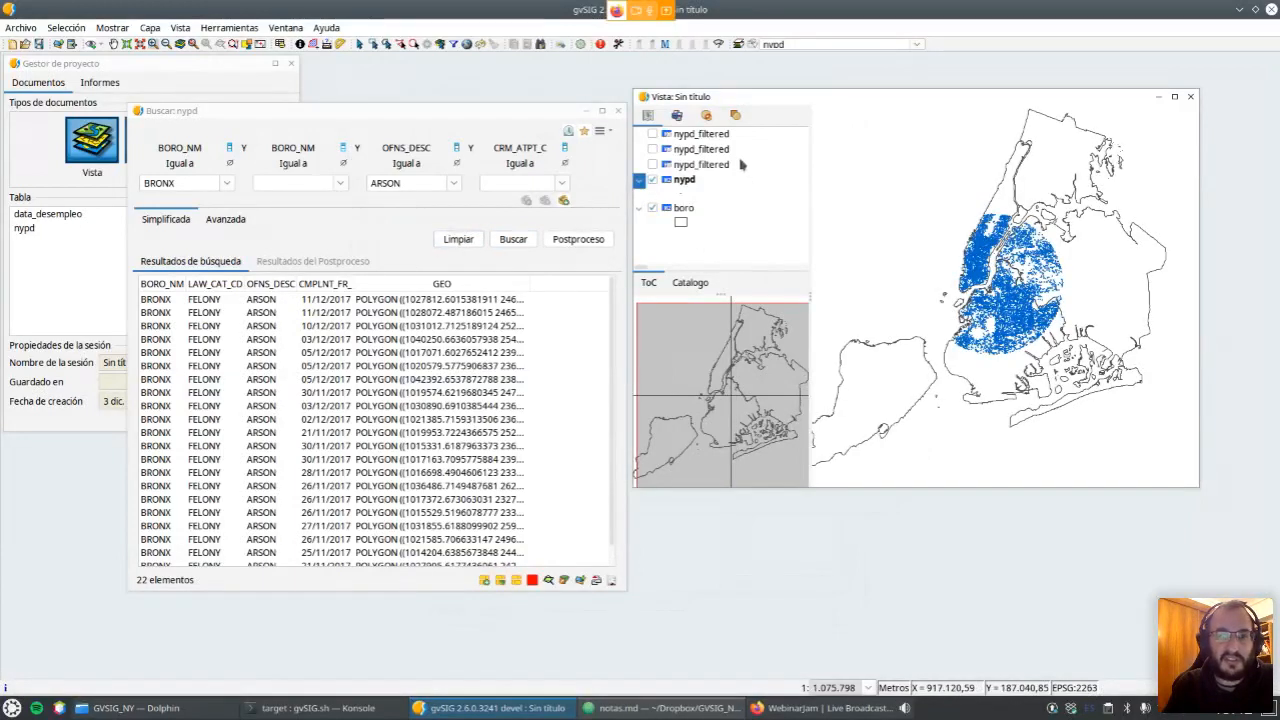
Clear the search criteria, search all nypd records and apply that unrestricted search as the nypd layer's filter.
left_click(457, 242)
left_click(510, 241)
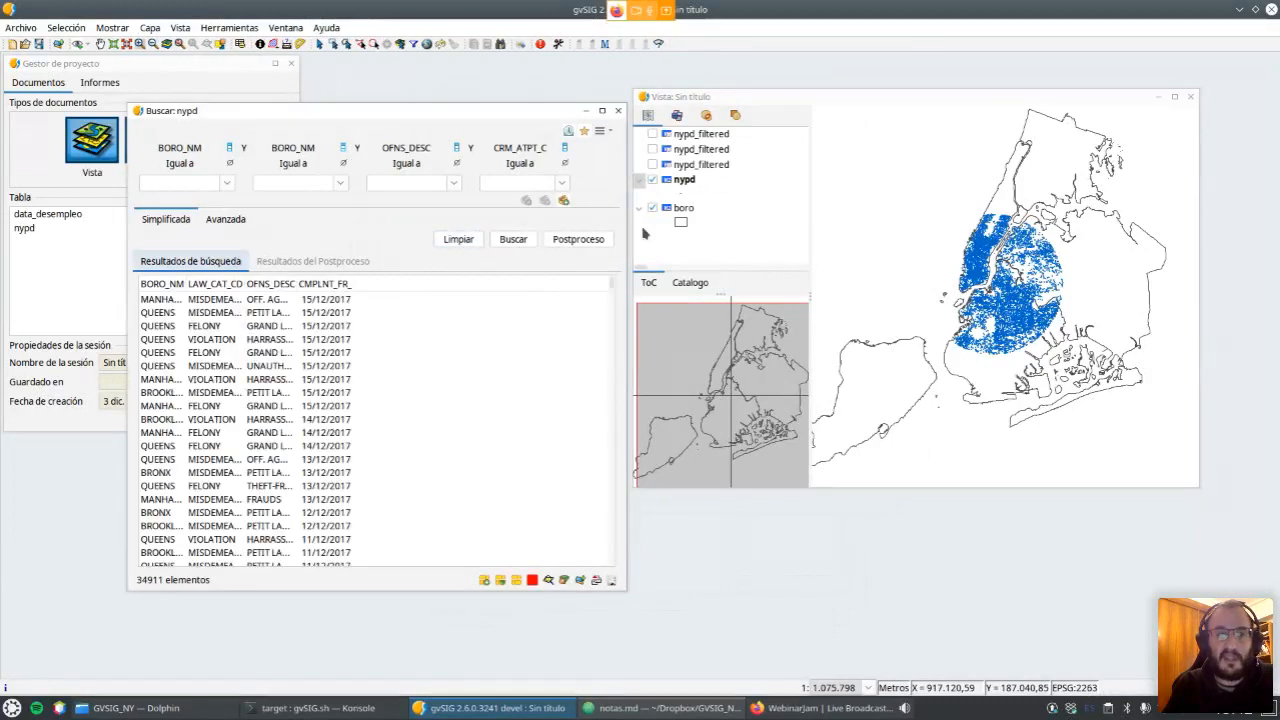
right_click(684, 184)
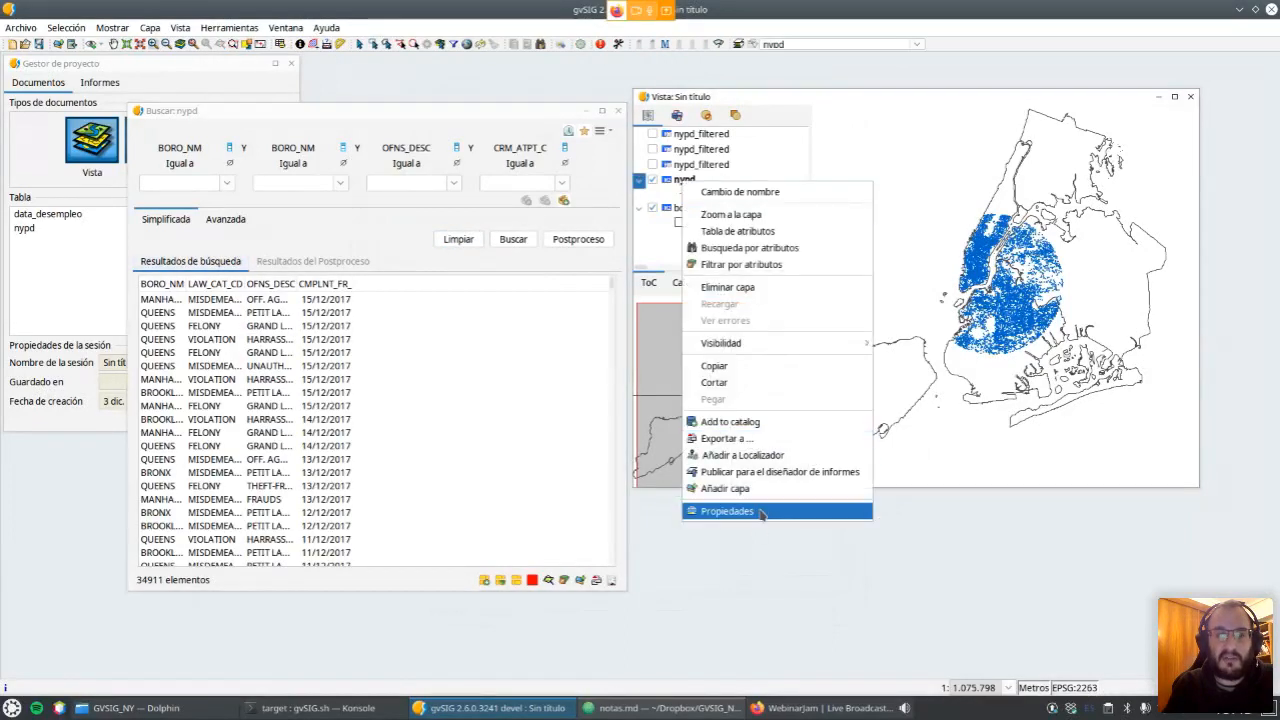
left_click(503, 246)
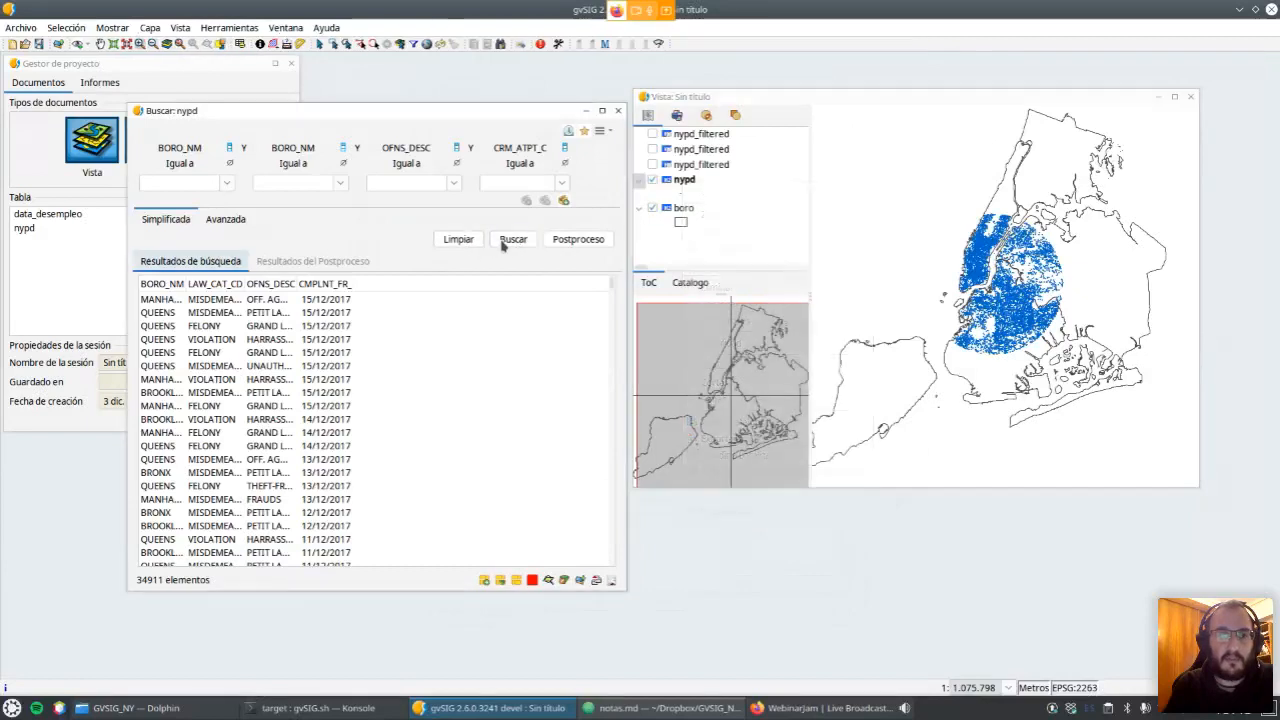
left_click(566, 583)
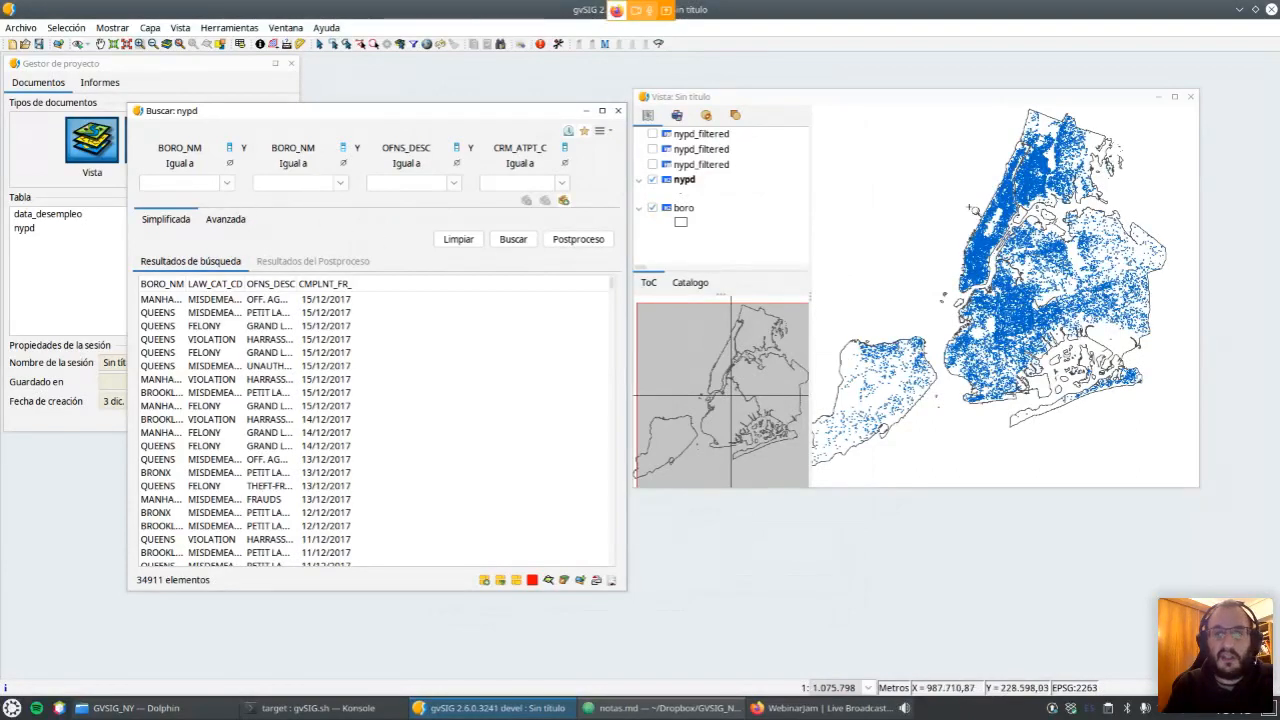
scroll(1000, 223, "up", 2)
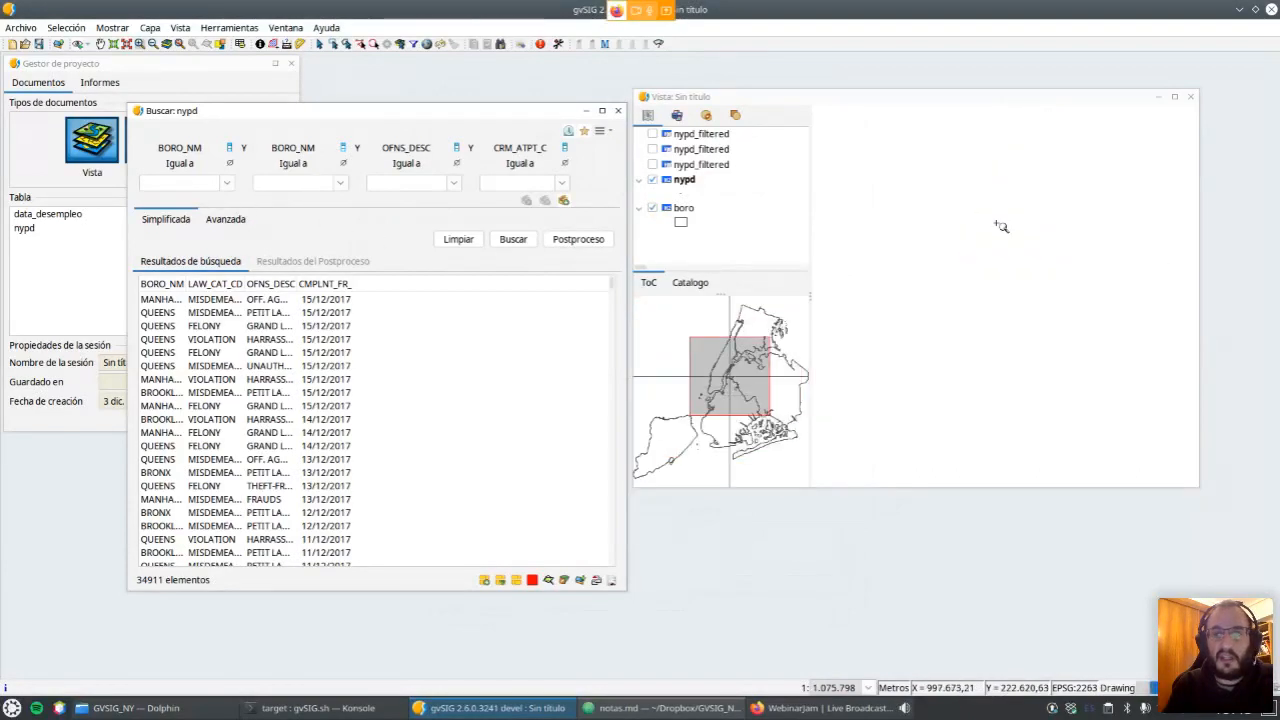
Set the nypd layer's symbology to Mapa de calor, coloured by a colour table instead of a gradient.
right_click(686, 181)
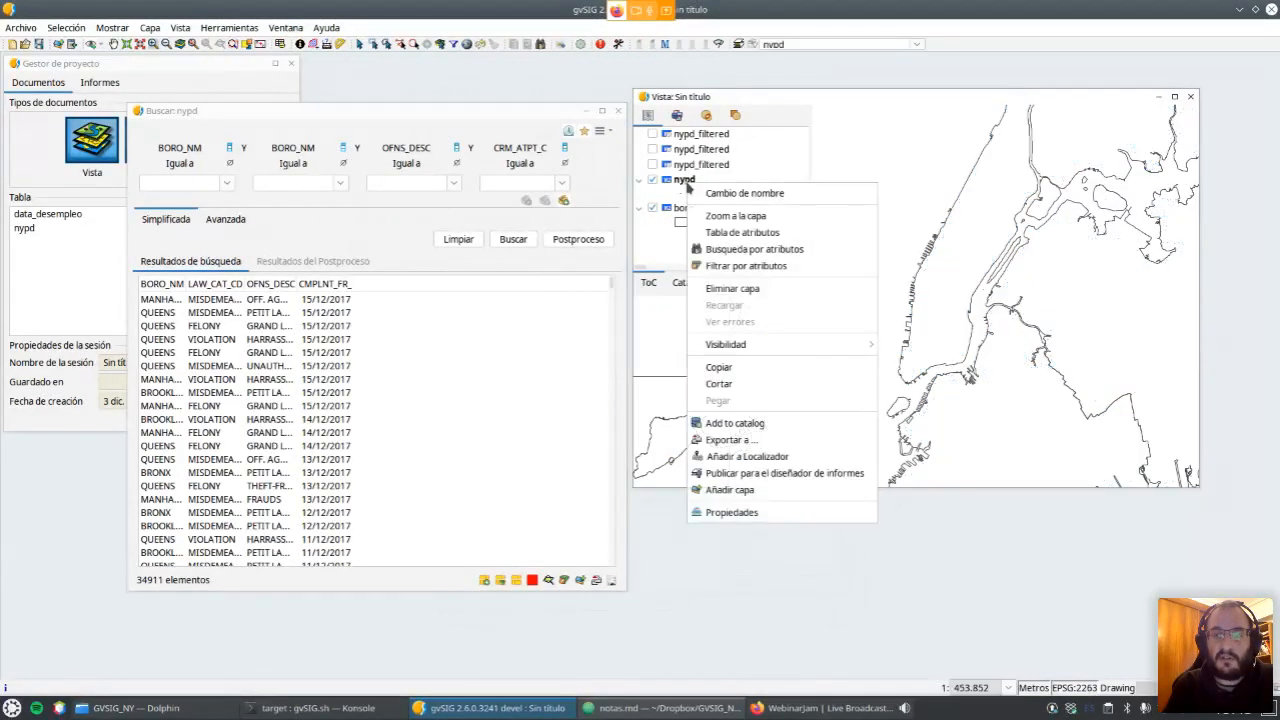
left_click(737, 512)
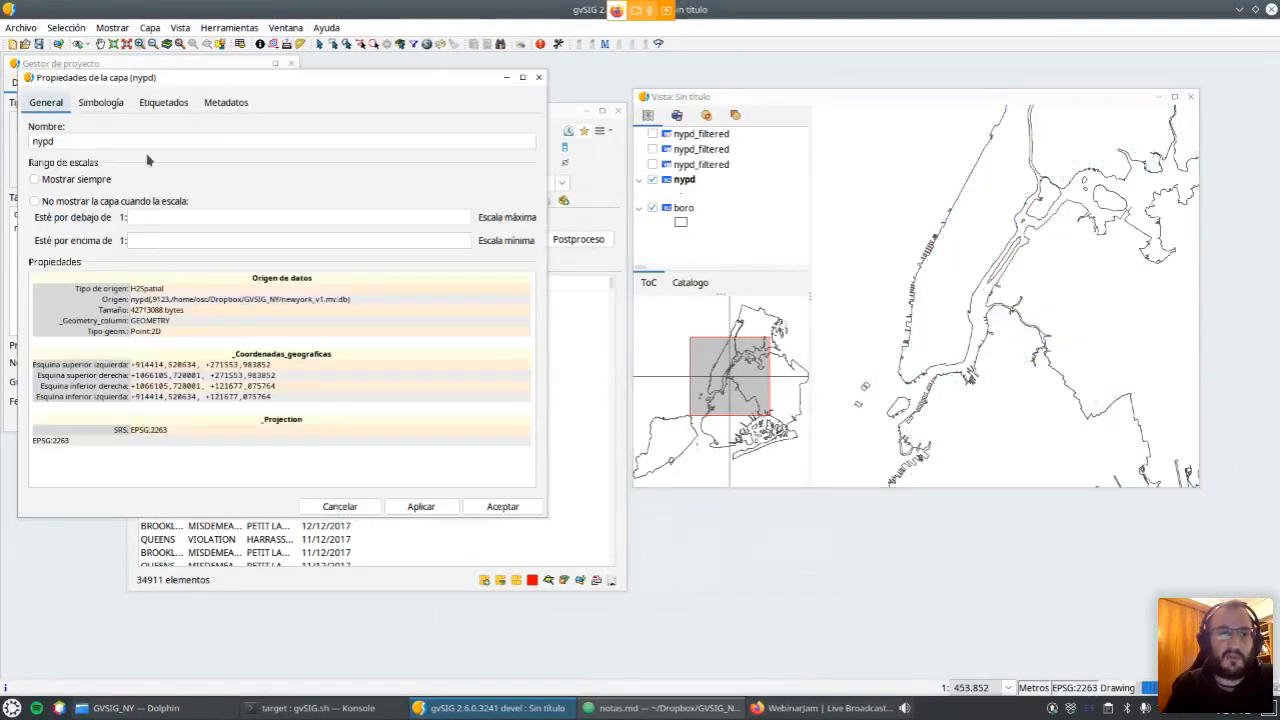
left_click(101, 102)
left_click(80, 197)
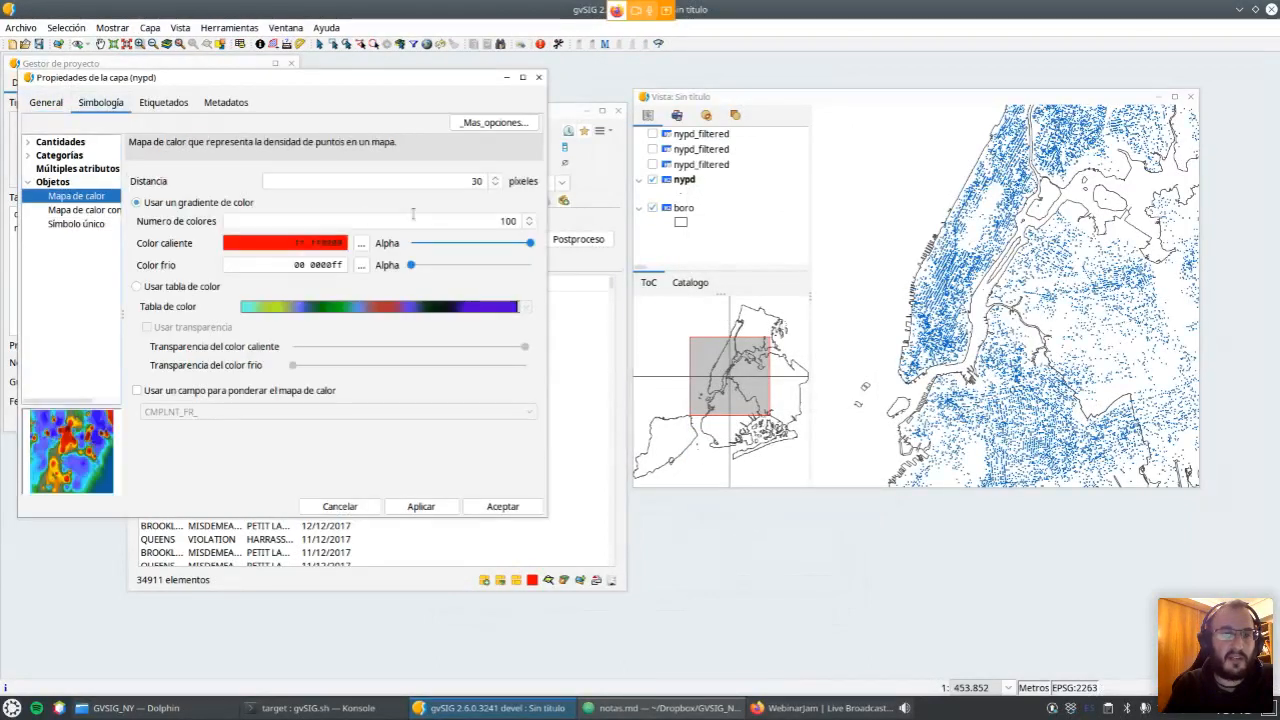
left_click(163, 286)
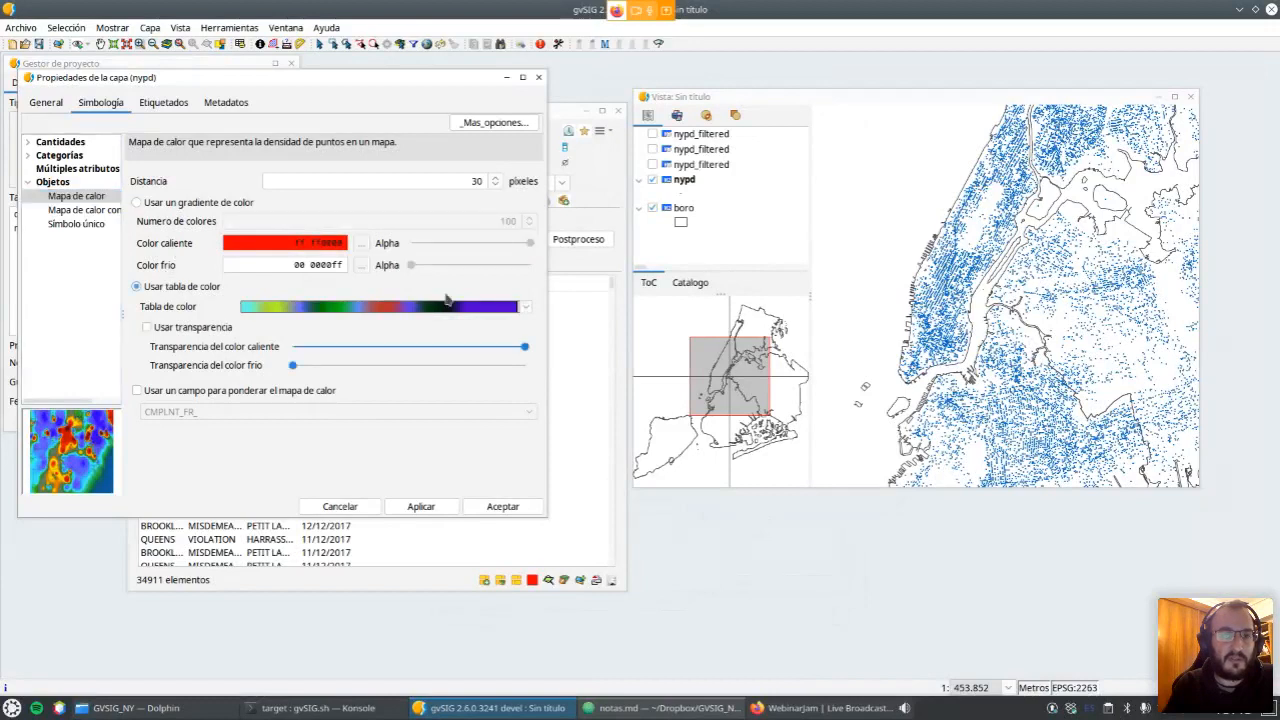
Choose the black-blue-red-yellow-white colour table, enable transparency with the cold colour's transparency slightly raised, and accept the heat map symbology.
left_click(521, 307)
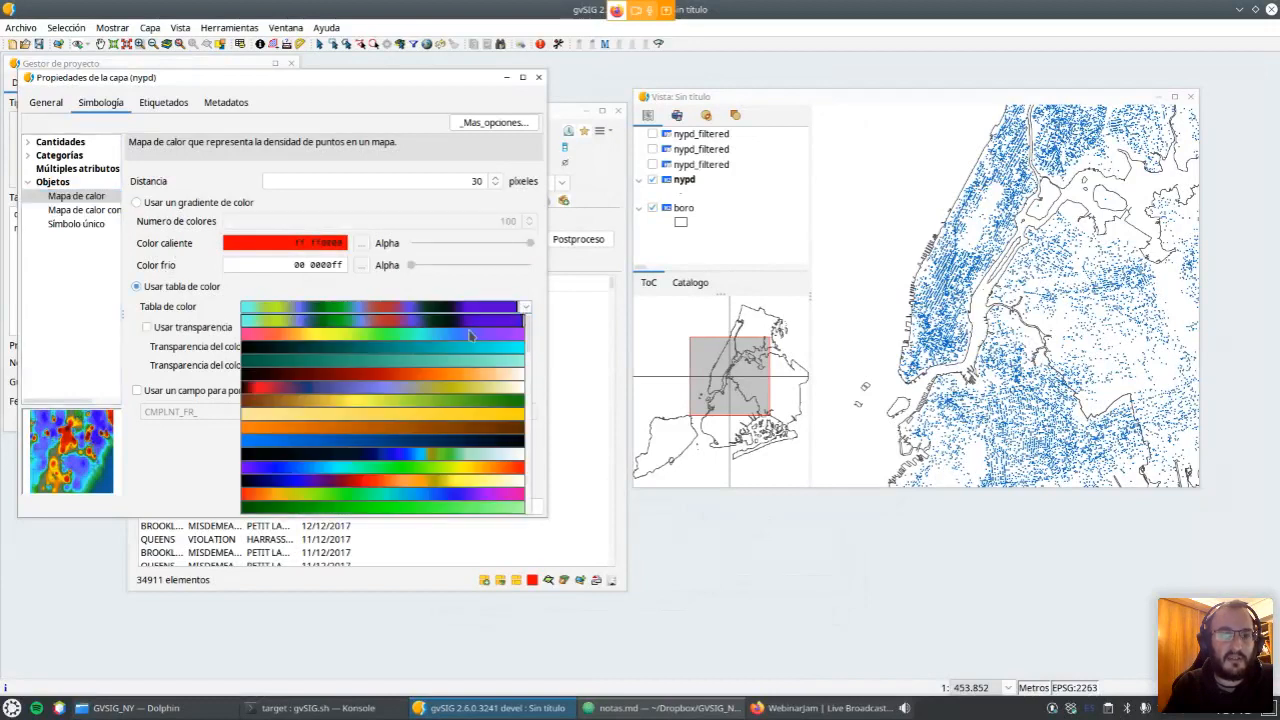
left_click(386, 484)
left_click(217, 330)
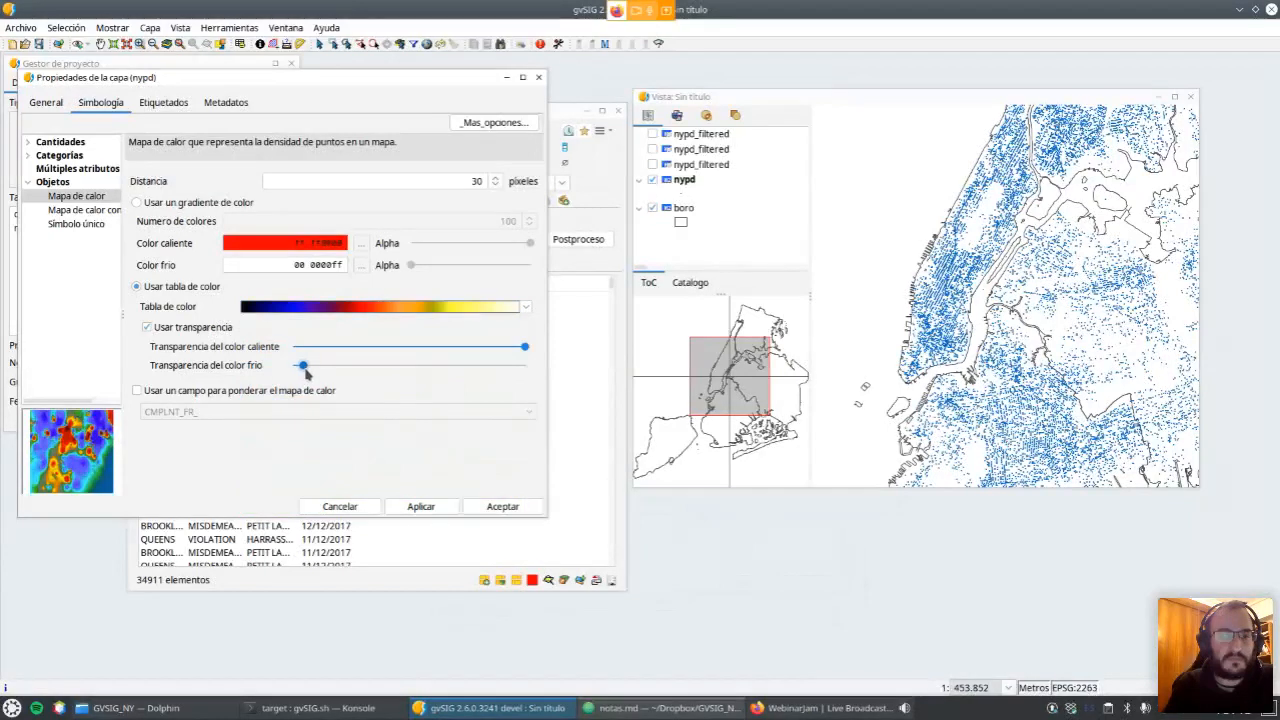
left_click(499, 506)
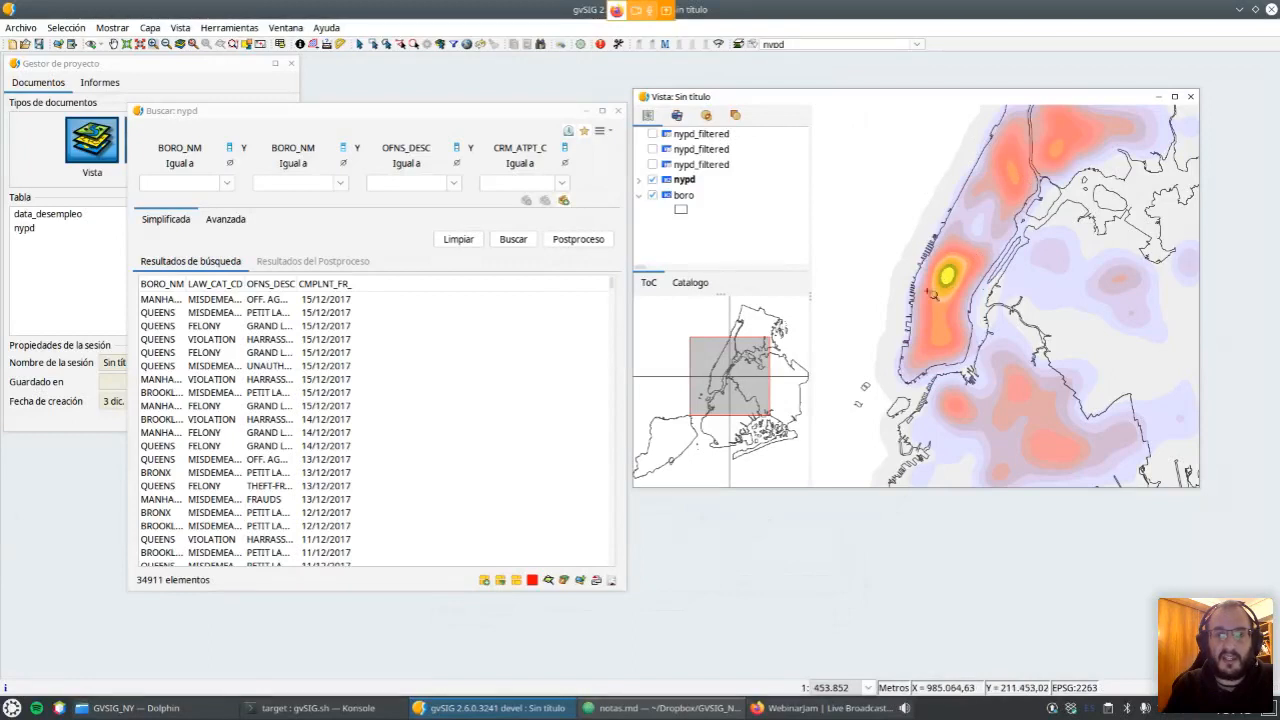
Search for nypd records with OFNS_DESC equal to BURGLARY and filter the heat map layer by that search.
left_click(400, 124)
left_click(454, 185)
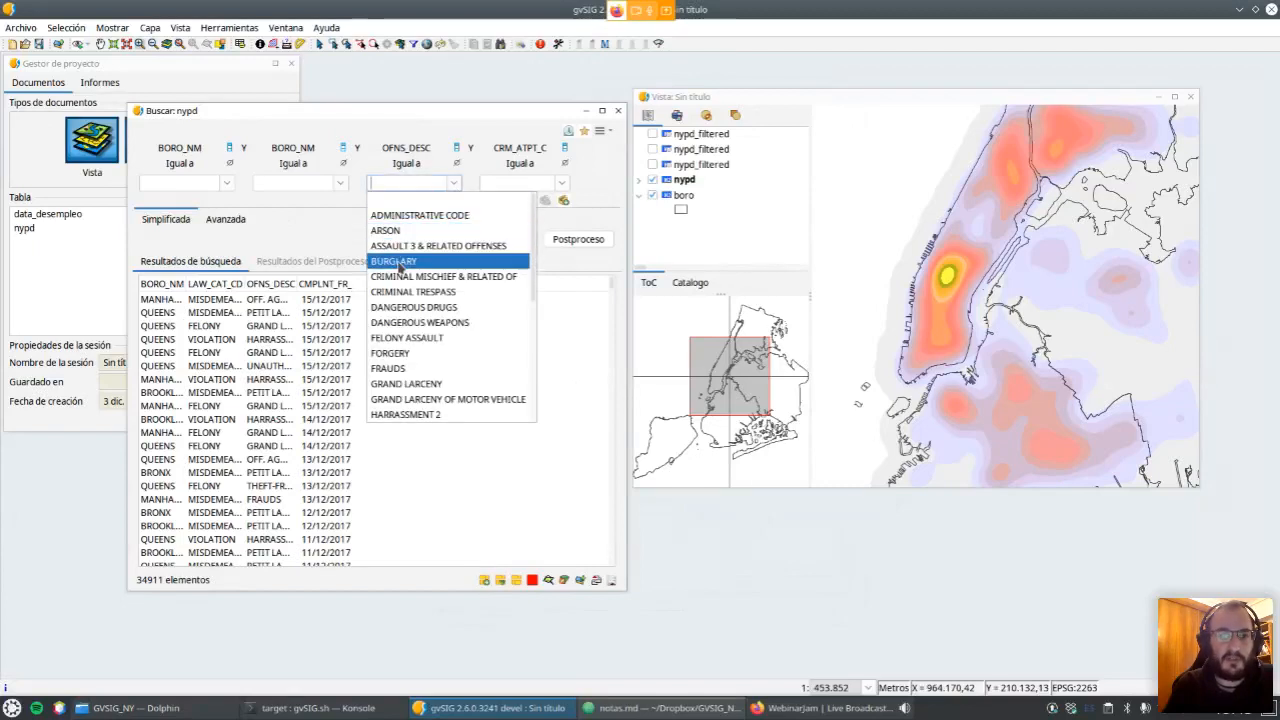
left_click(399, 262)
left_click(512, 245)
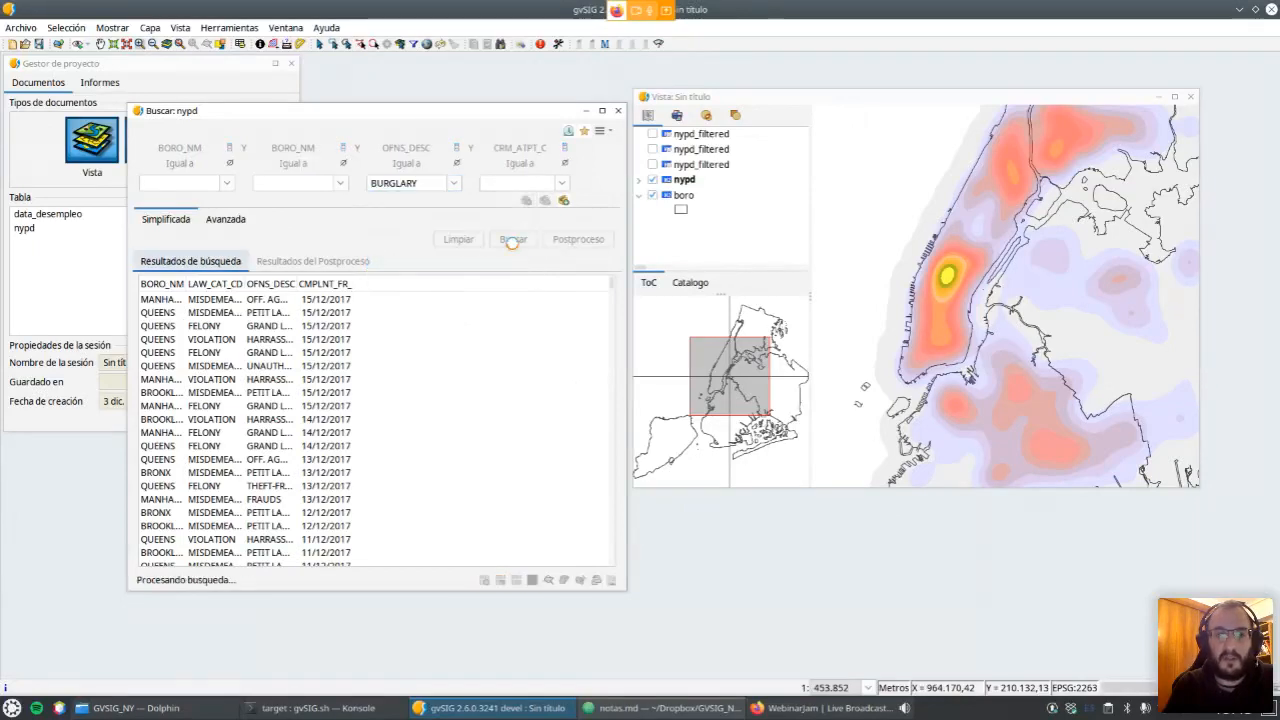
left_click(563, 582)
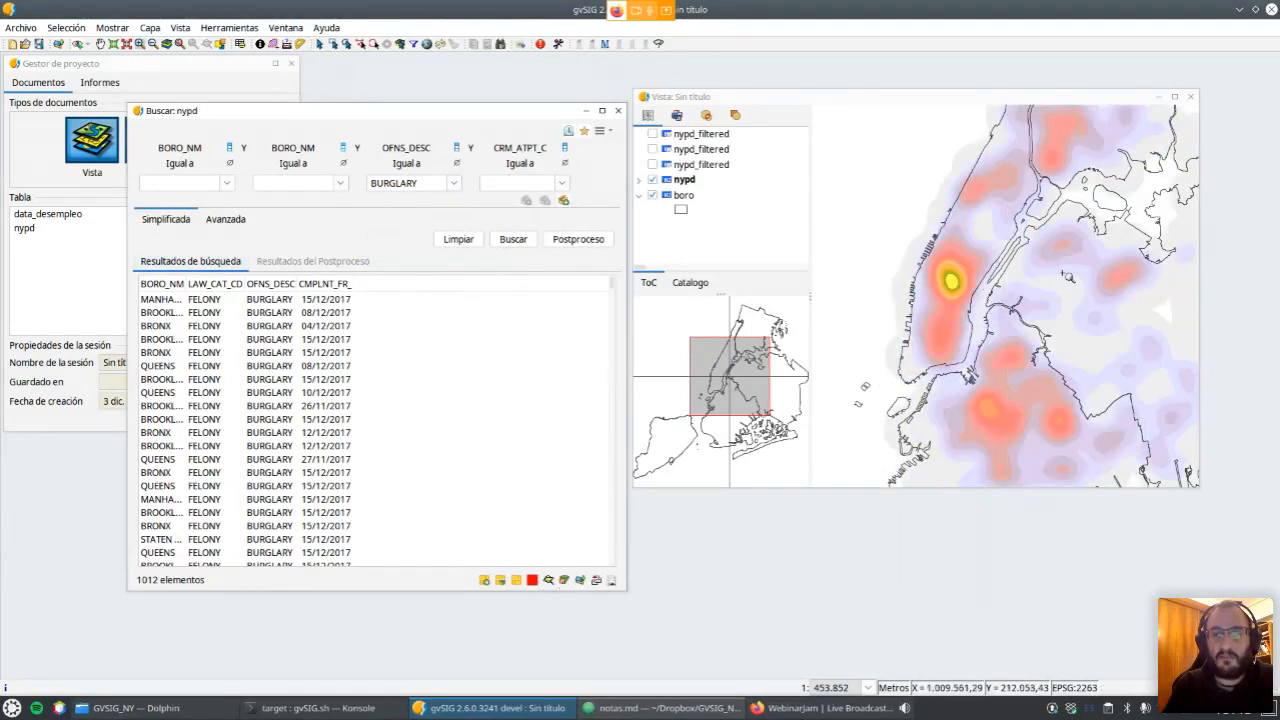
Search for nypd records with OFNS_DESC equal to FORGERY and filter the heat map layer by that search.
left_click(452, 184)
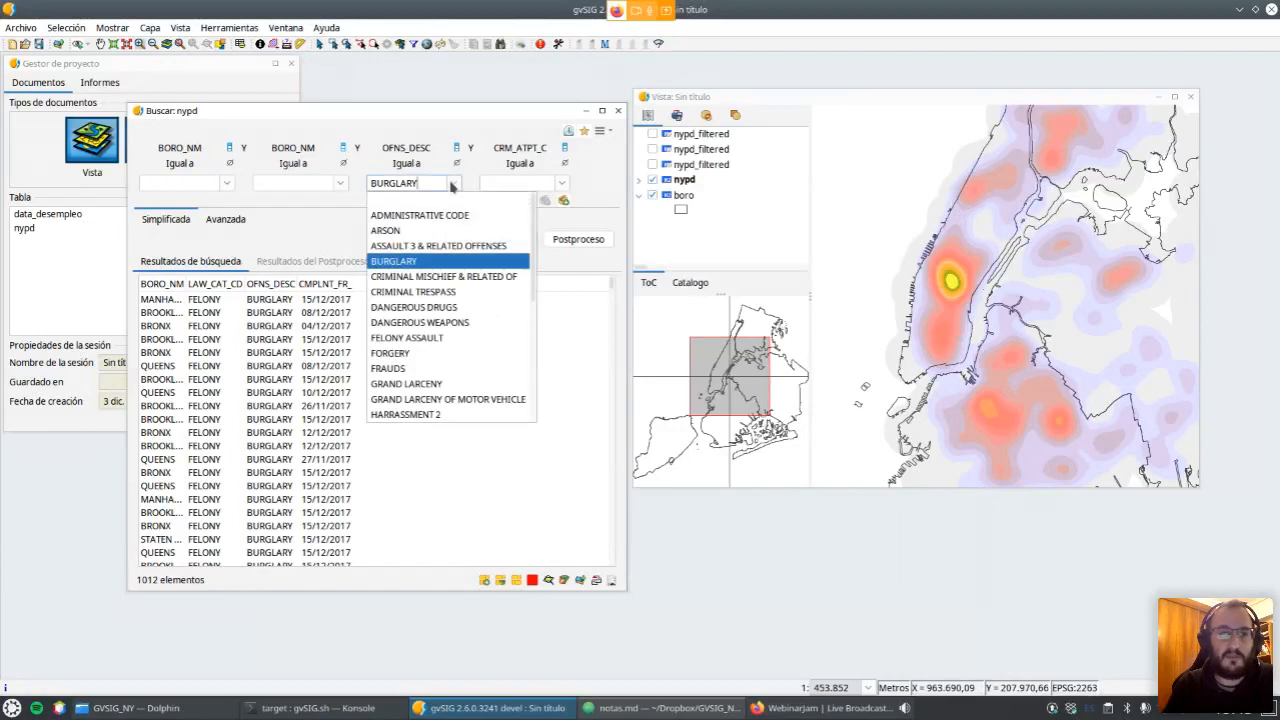
left_click(470, 352)
left_click(512, 240)
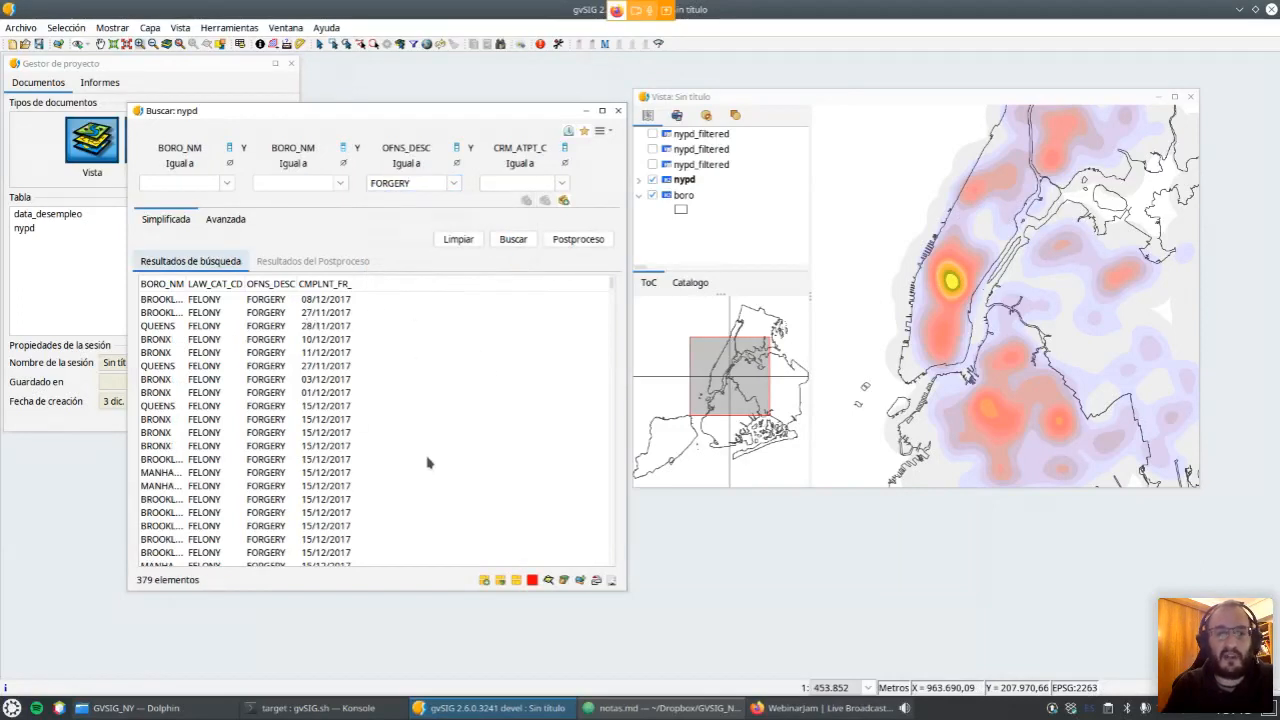
left_click(565, 584)
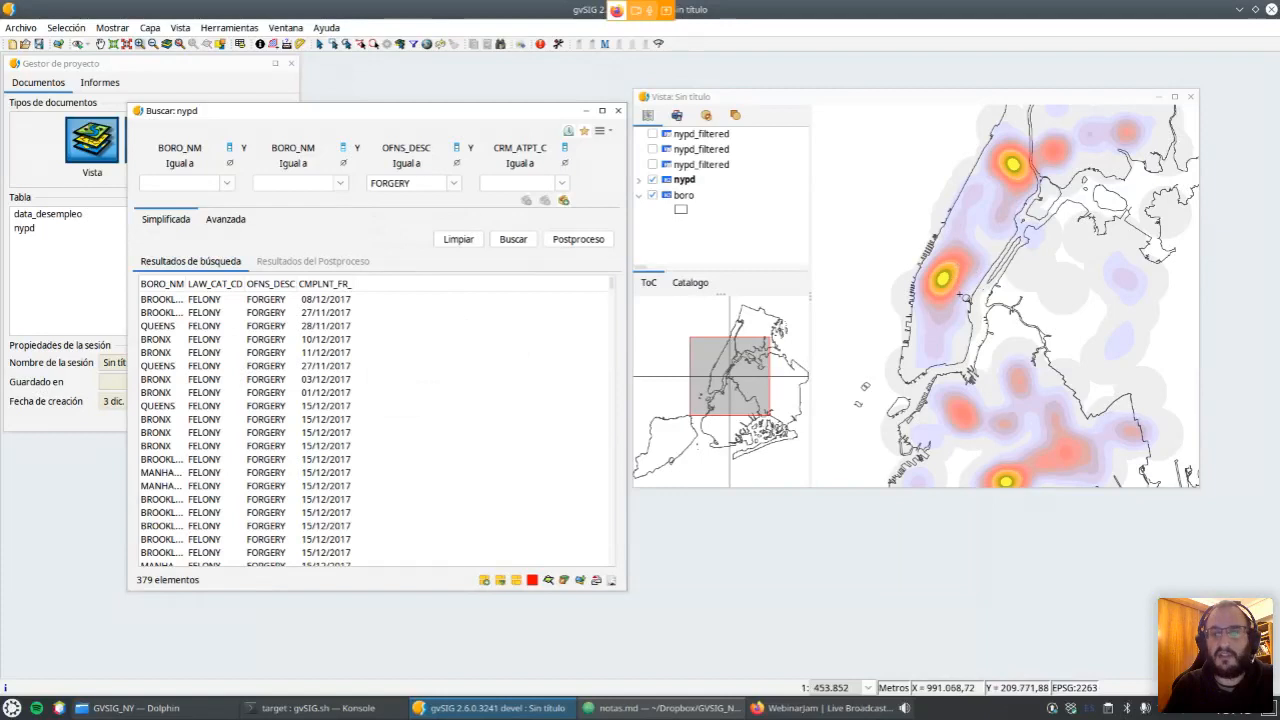
Switch the nypd layer's symbology to the compared heat map (Mapa de calor comparado).
right_click(688, 186)
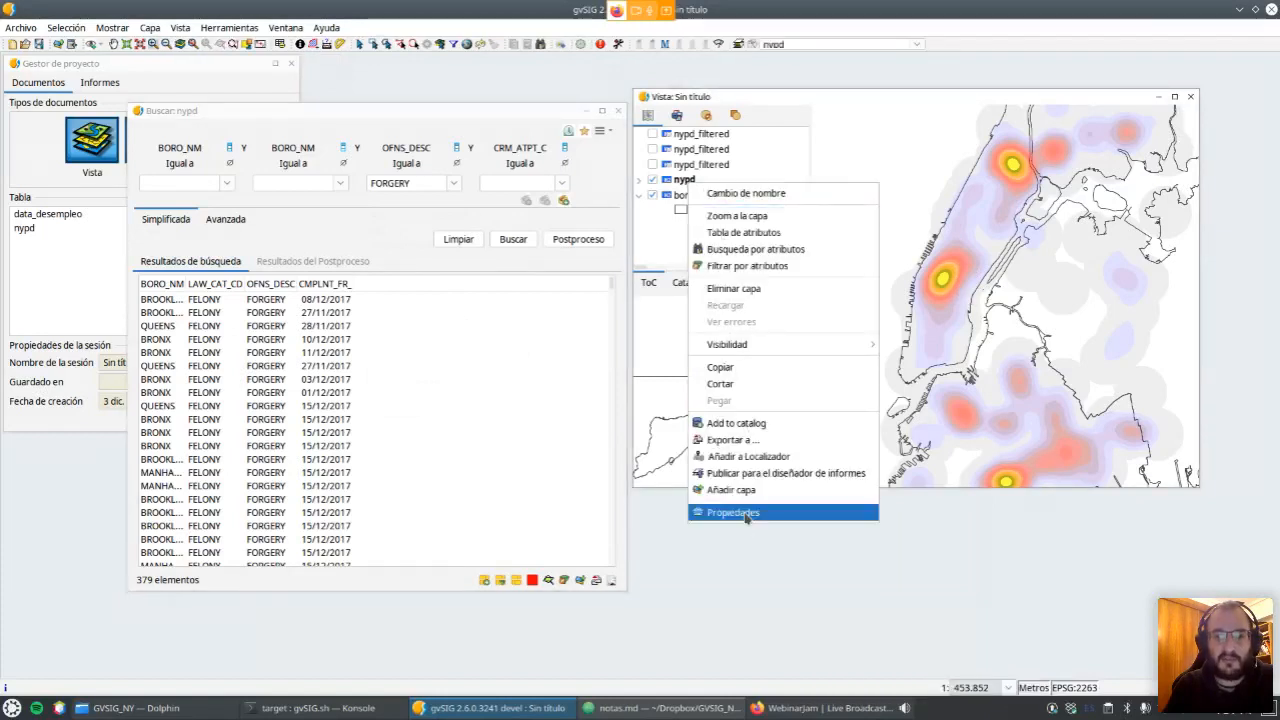
left_click(725, 588)
left_click(110, 105)
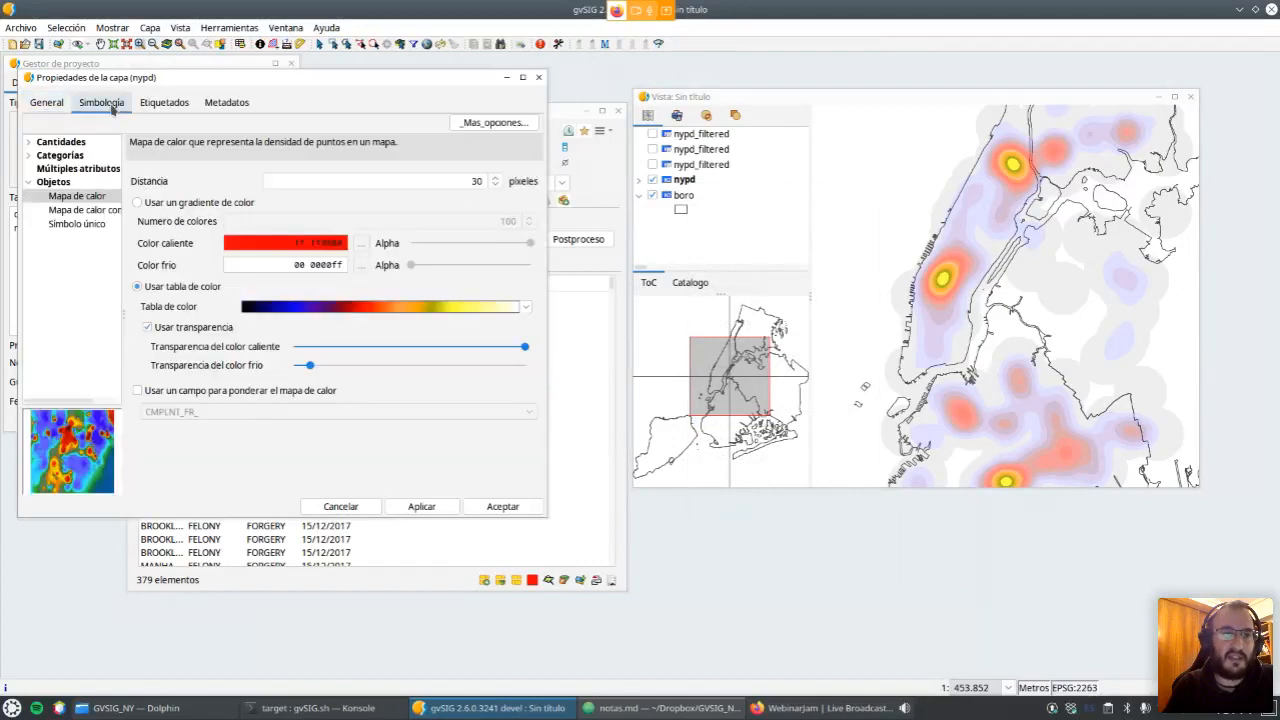
left_click(76, 211)
Copy the month expression from notas.md in Atom; set the hot filter to EXTRACT(MONTH FROM CMPLNT_FR_) = 11 and the cold filter to EXTRACT(MONTH FROM CMPLNT_FR_) = 12.
left_click(306, 234)
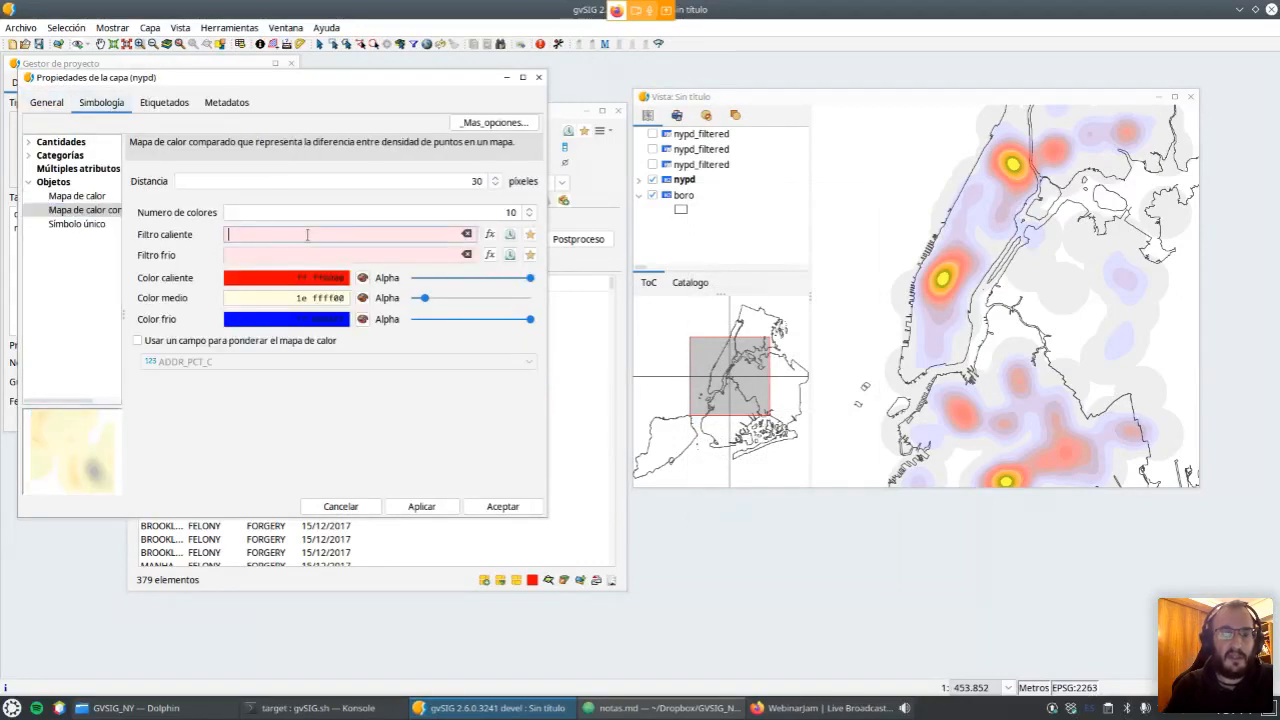
left_click(662, 708)
scroll(911, 375, "down", 7)
left_click_drag(990, 425, 764, 430)
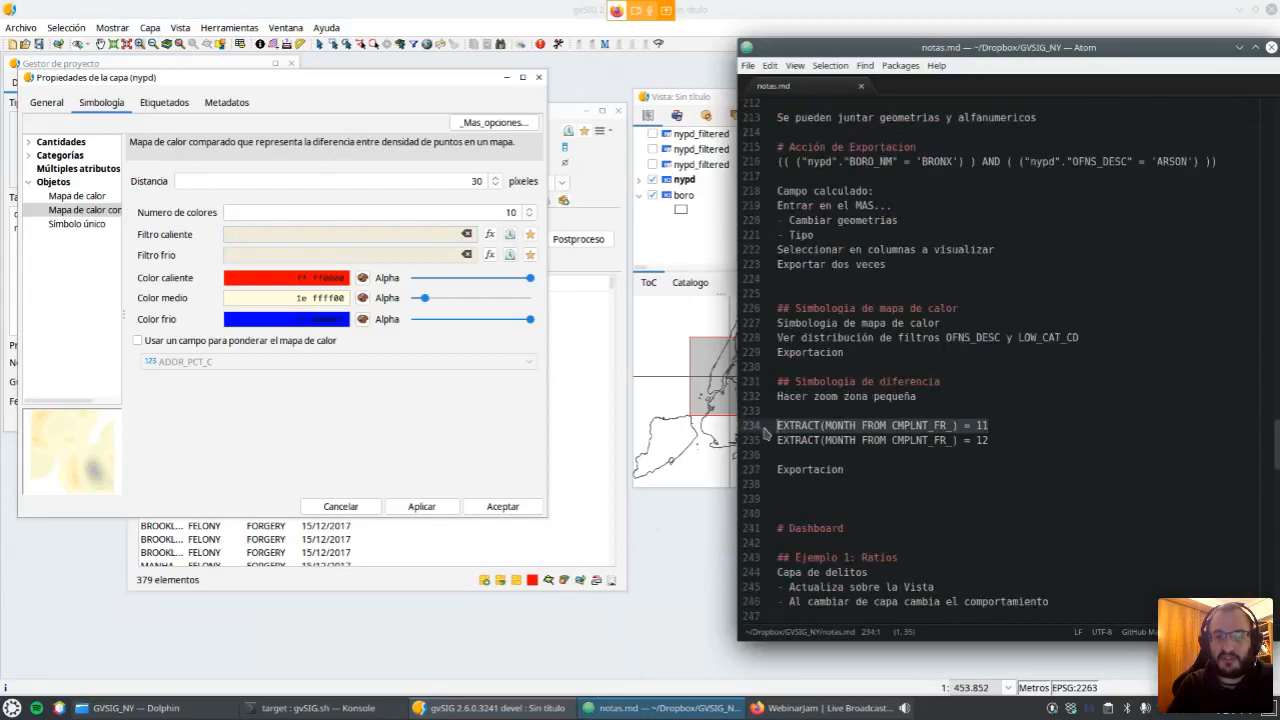
key("ctrl+c")
left_click(680, 708)
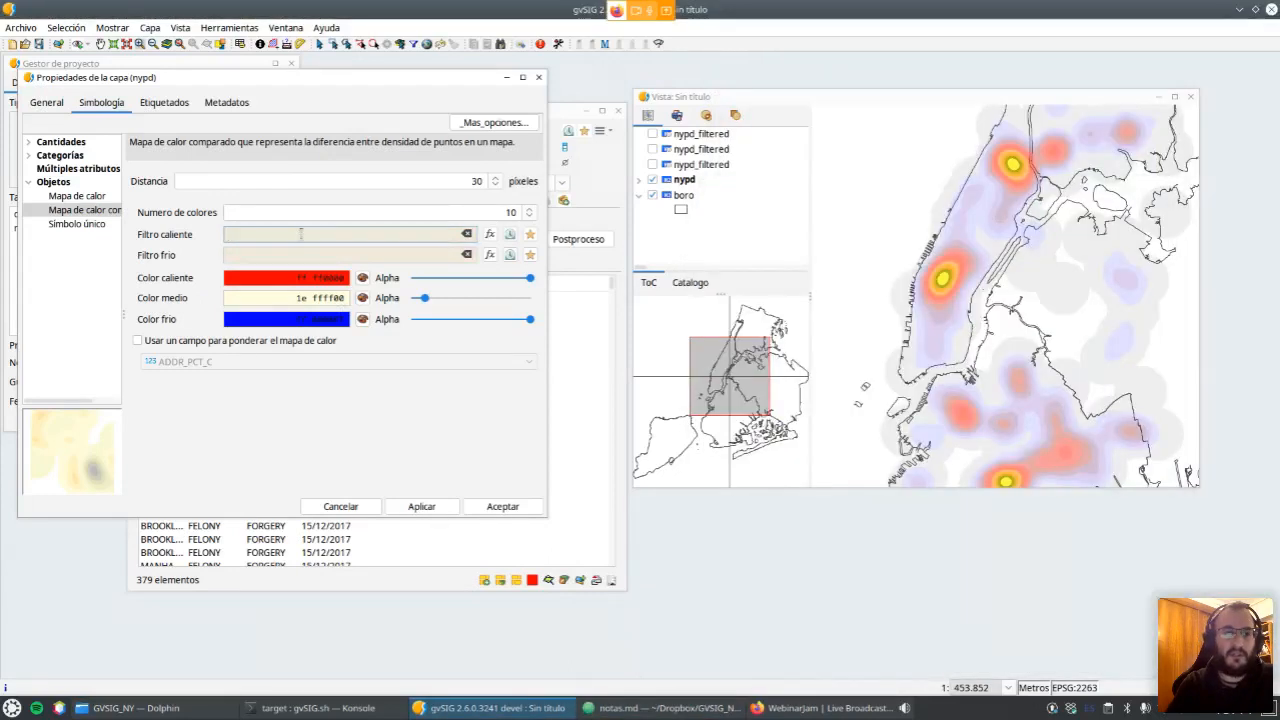
key("ctrl+v")
left_click(358, 255)
key("ctrl+v")
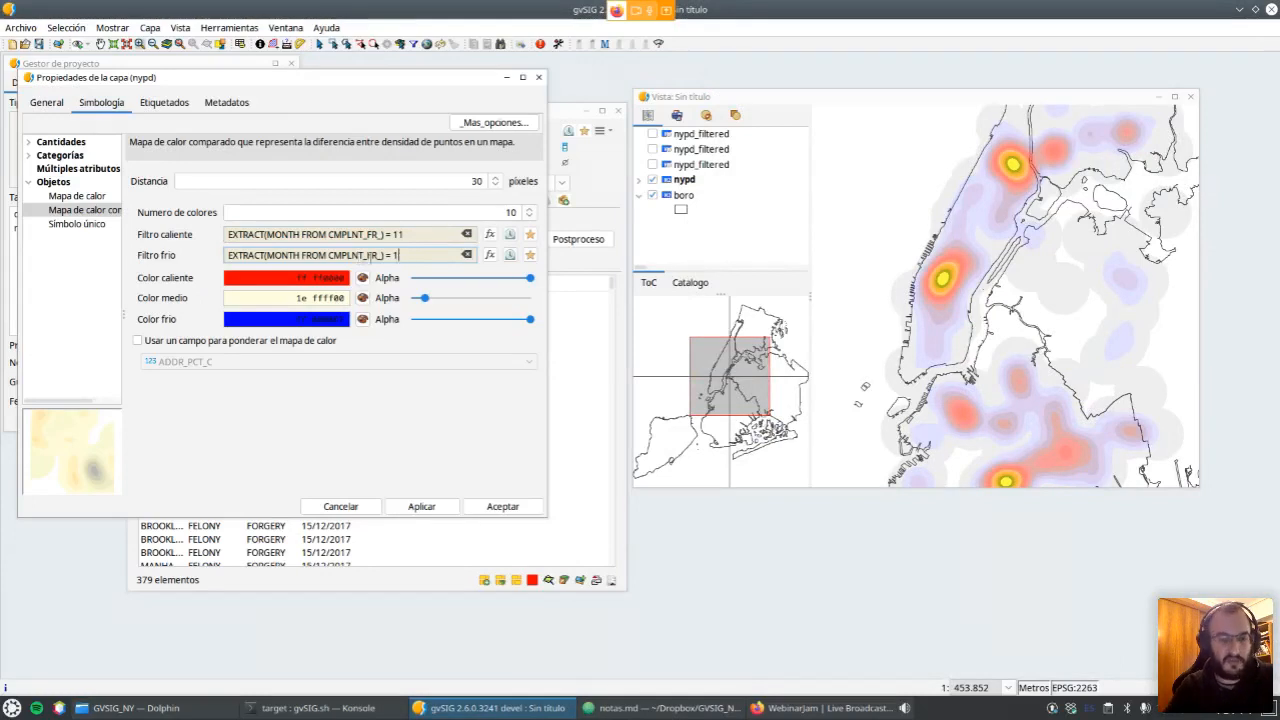
left_click(440, 233)
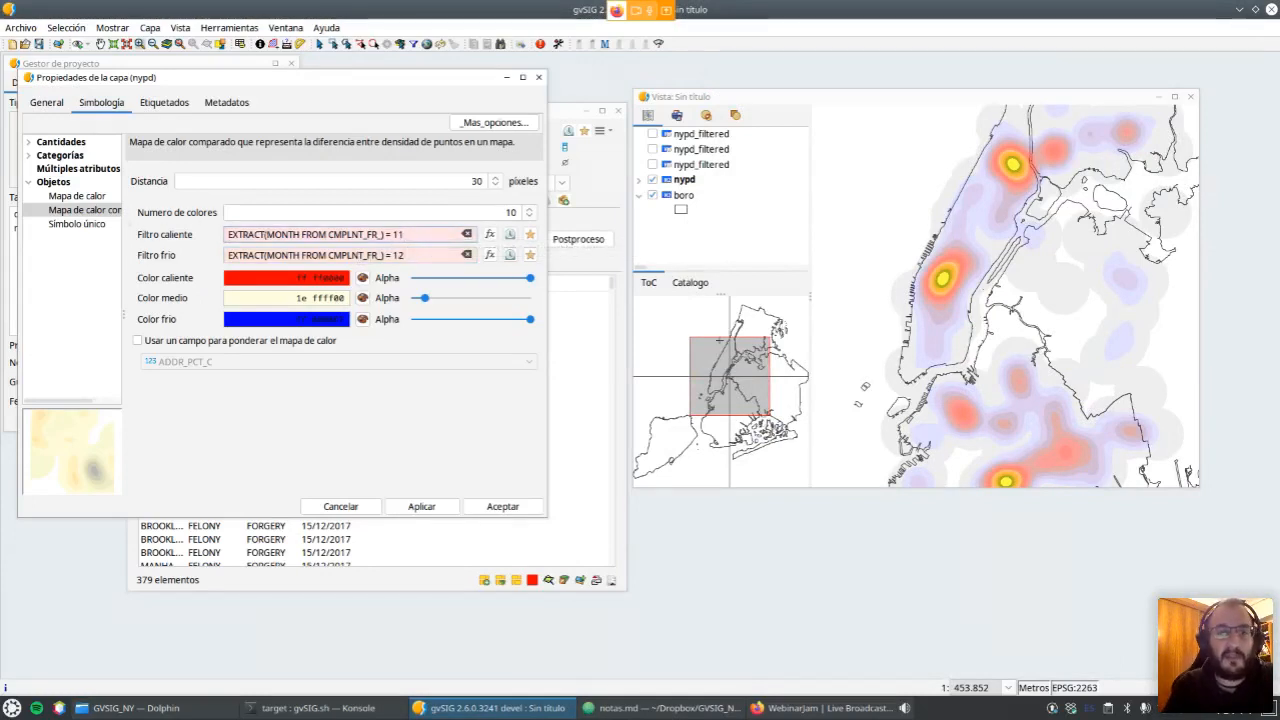
Apply the compared heat map, search for nypd records with OFNS_DESC equal to BURGLARY, and filter the layer by that search.
left_click(435, 255)
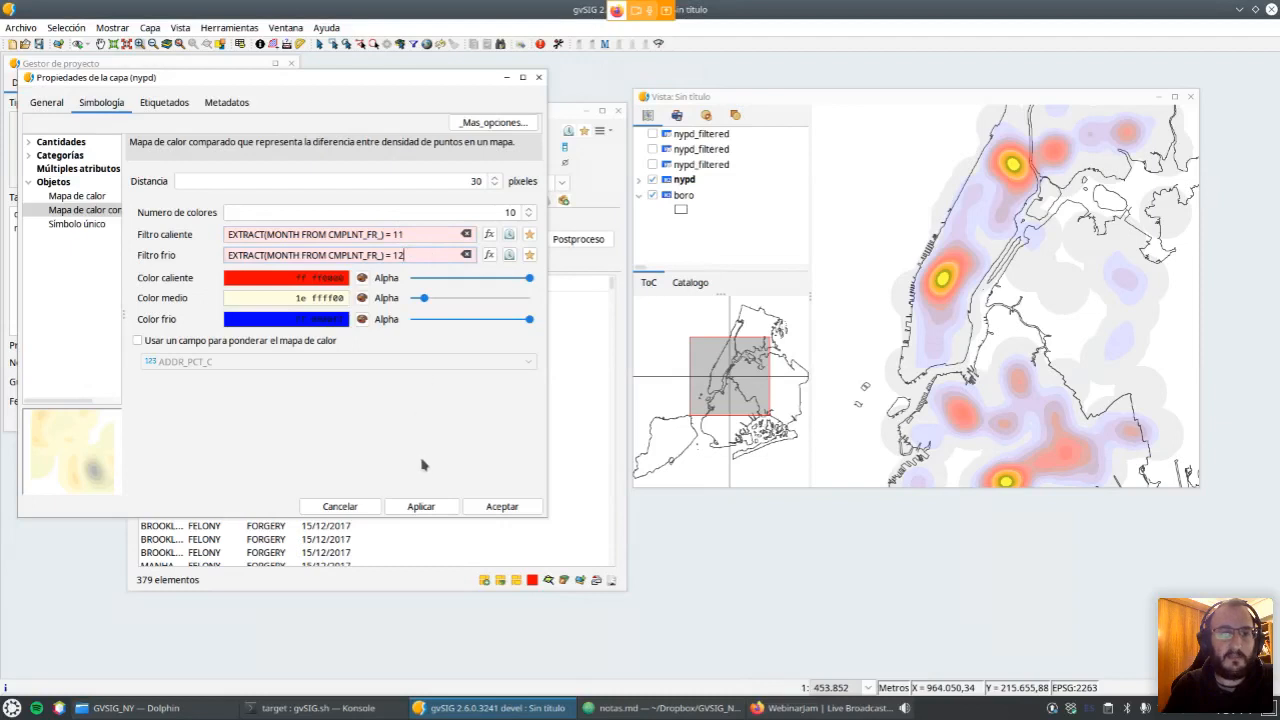
left_click(501, 507)
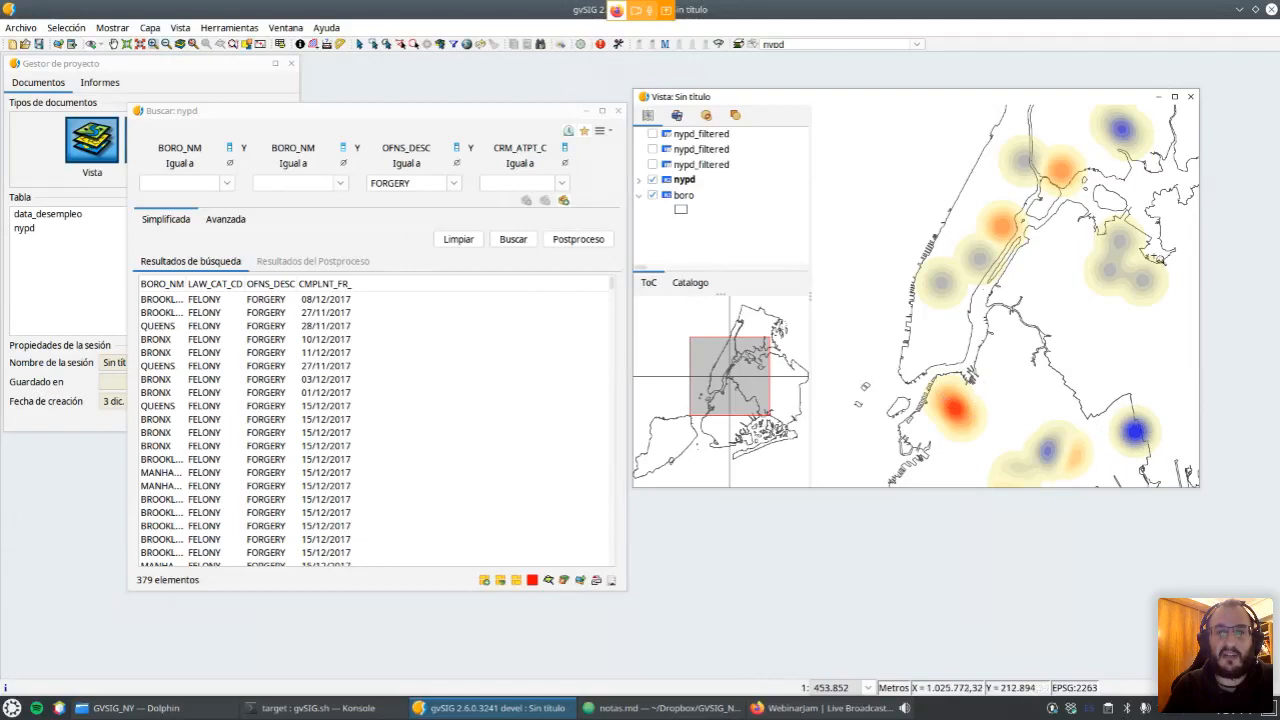
left_click(452, 184)
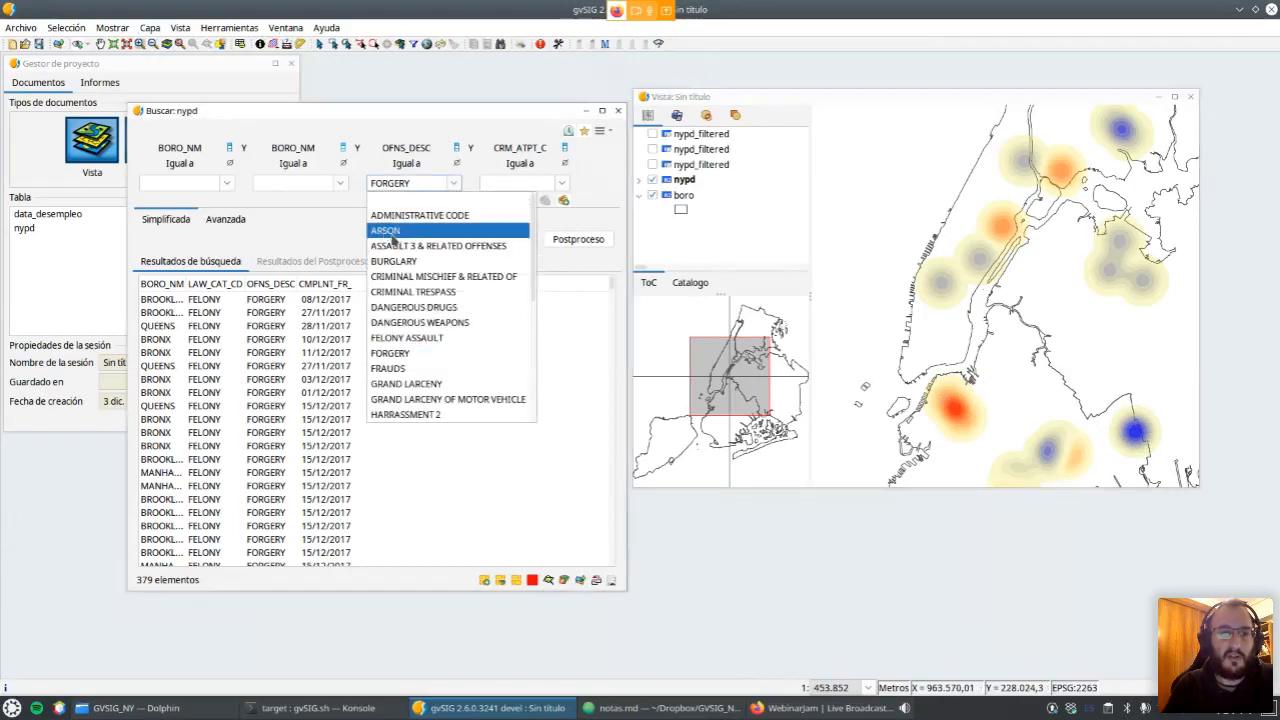
left_click(514, 259)
left_click(513, 241)
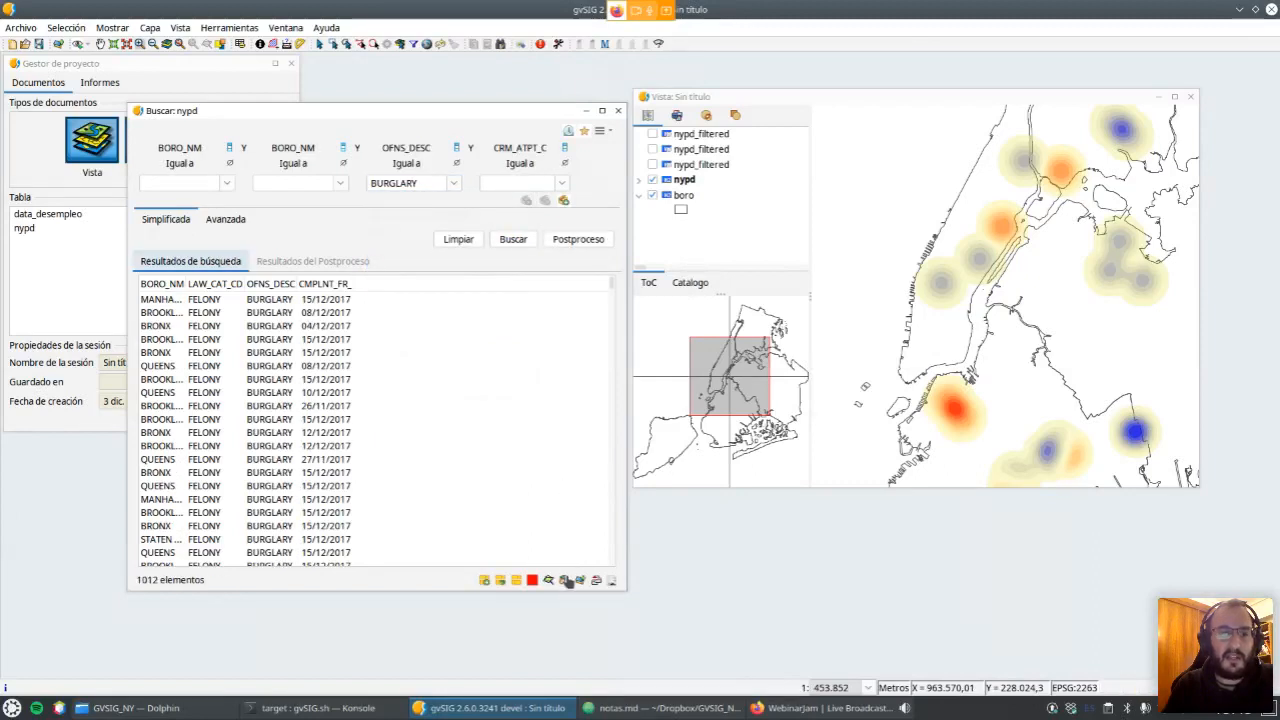
left_click(563, 581)
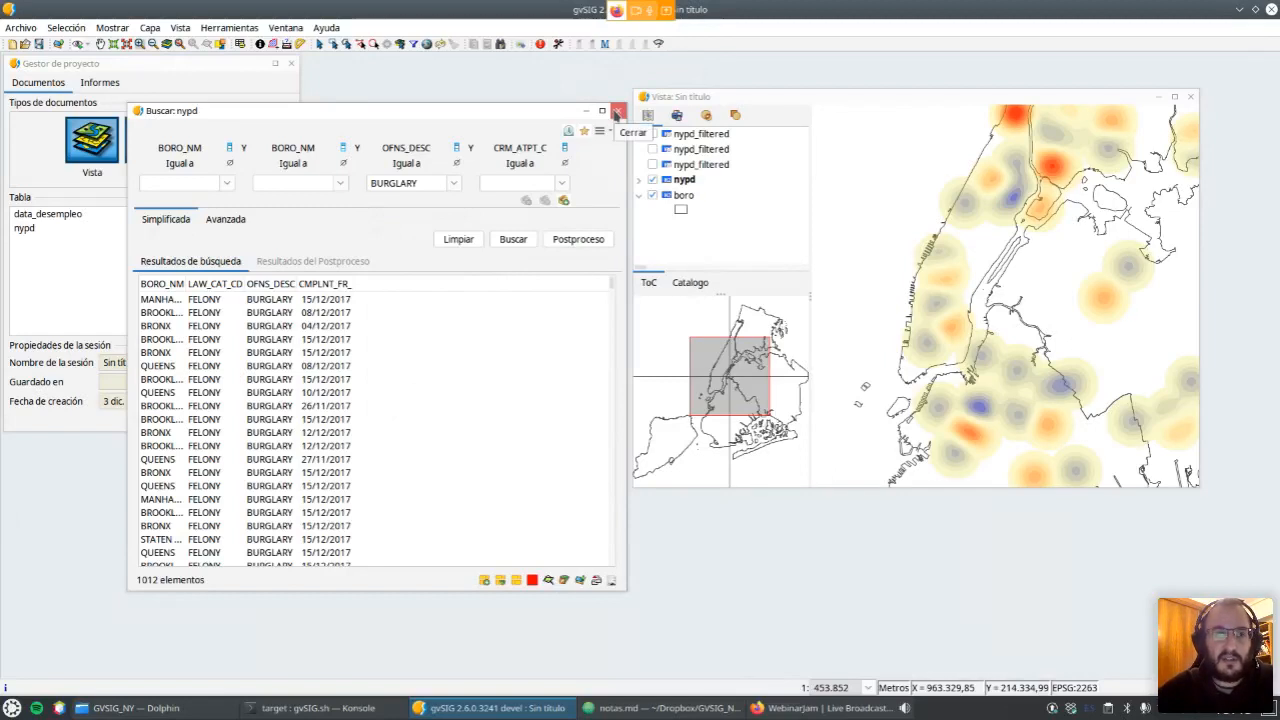
Clear the nypd search criteria, search all records, and apply the unrestricted search as the layer filter.
left_click(474, 244)
left_click(513, 240)
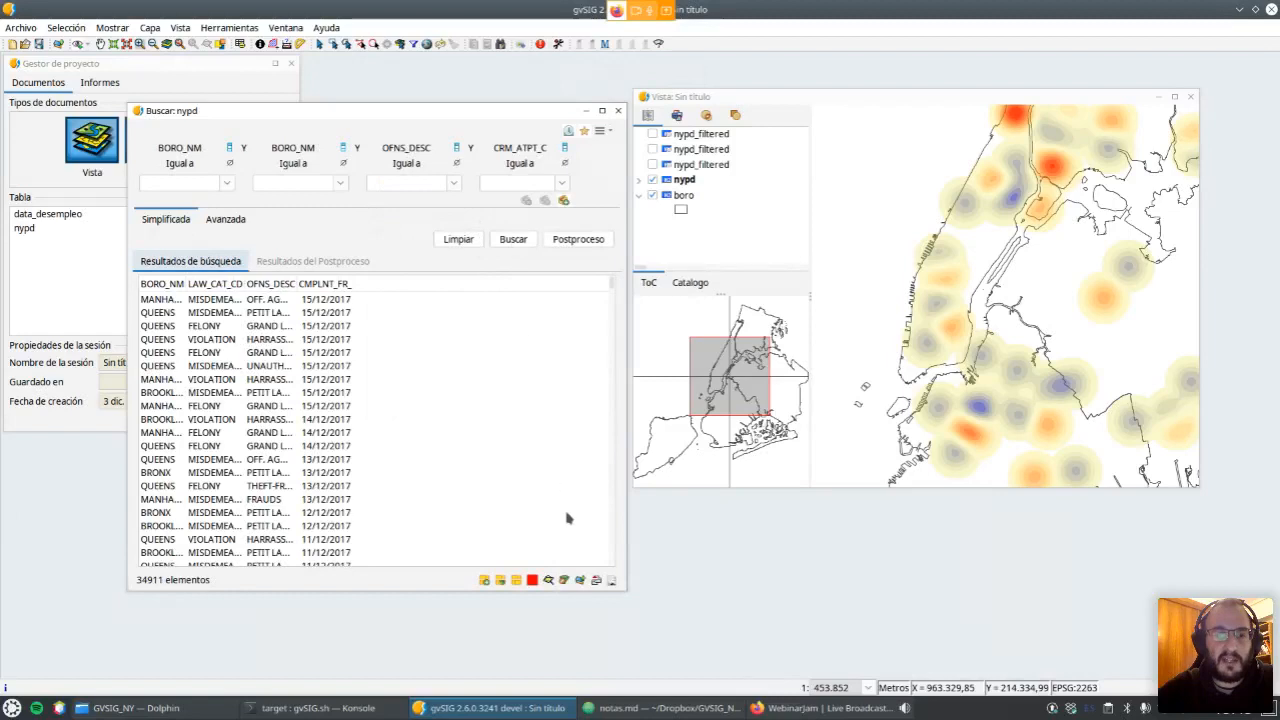
left_click(563, 583)
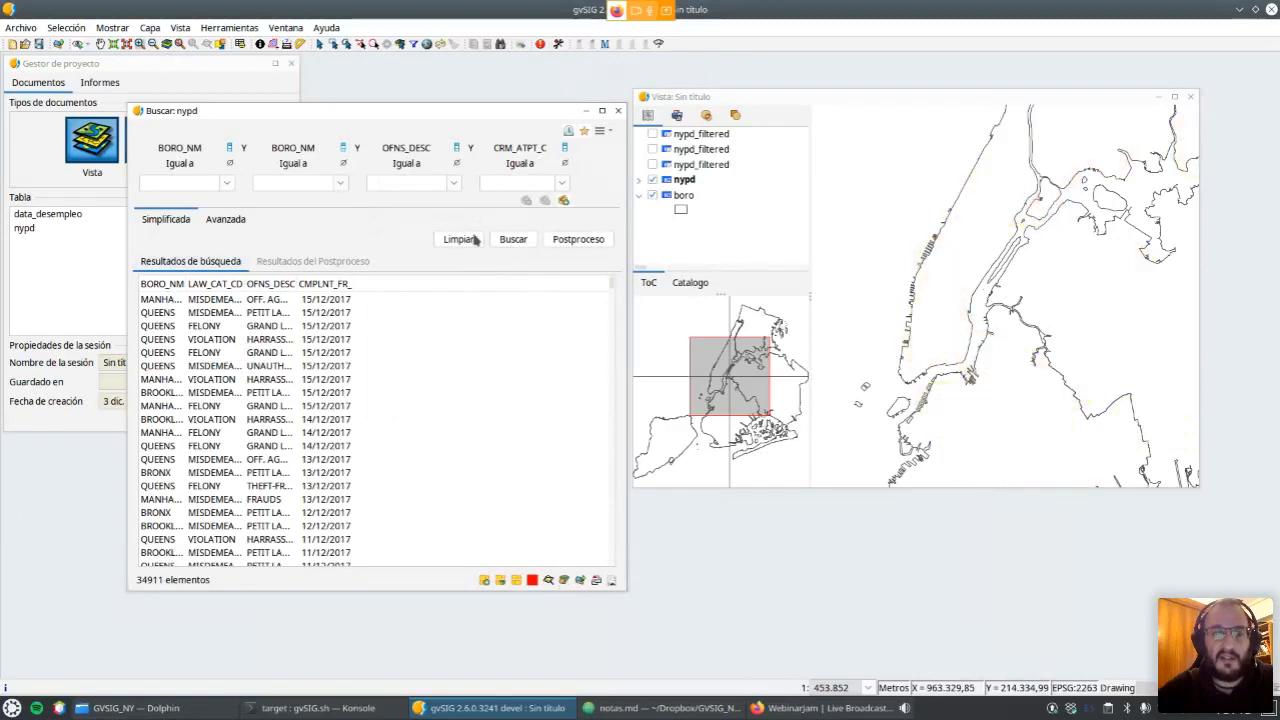
Switch the nypd layer's symbology to a single symbol (Símbolo único).
right_click(684, 184)
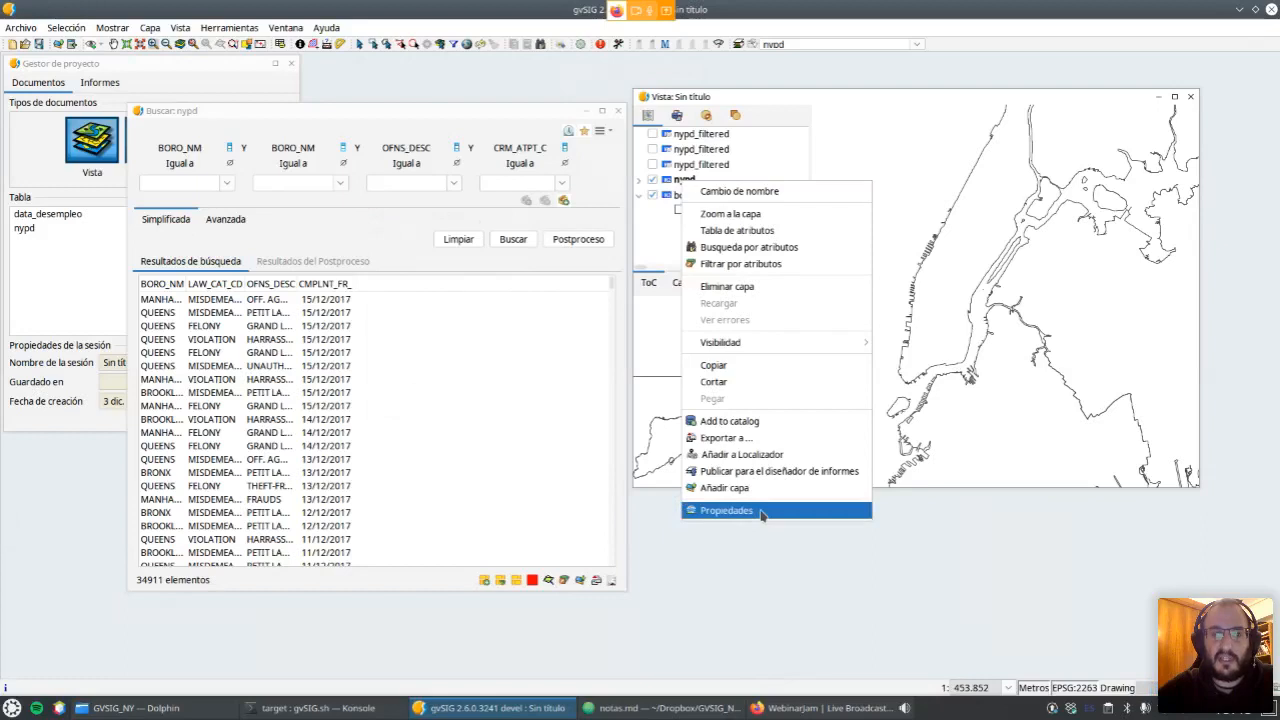
left_click(771, 549)
right_click(688, 182)
left_click(722, 512)
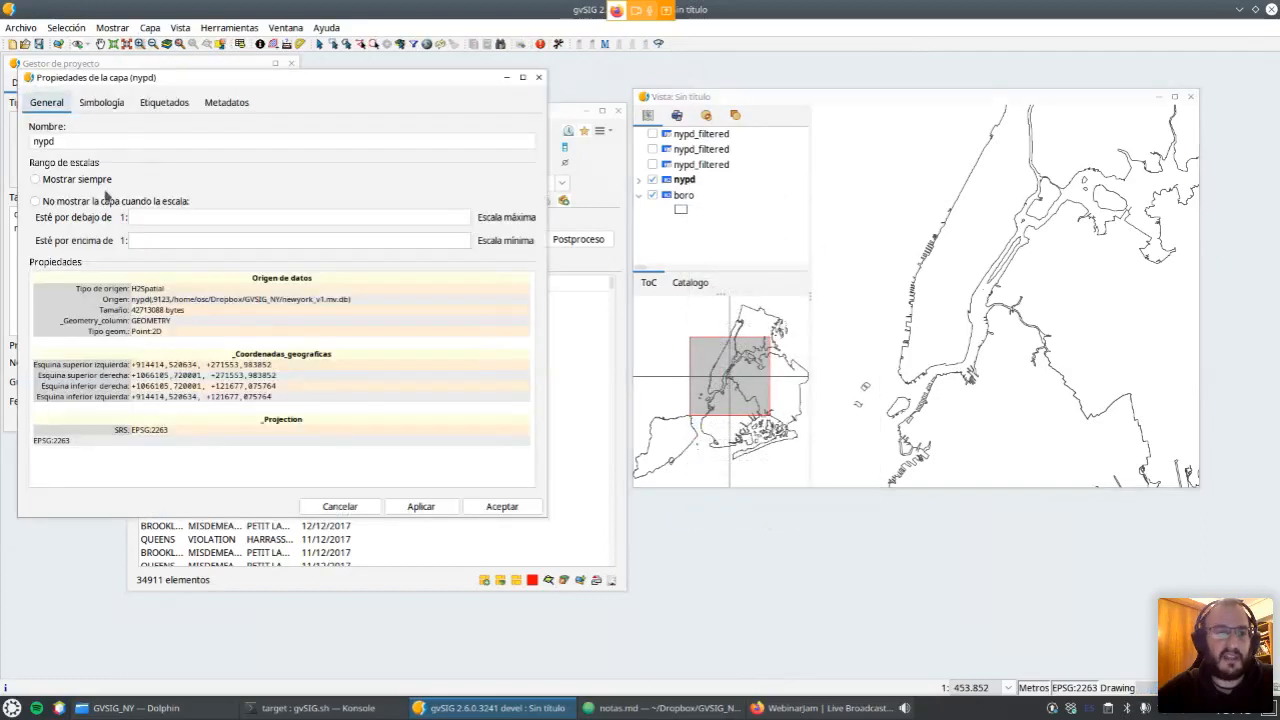
left_click(101, 102)
left_click(78, 224)
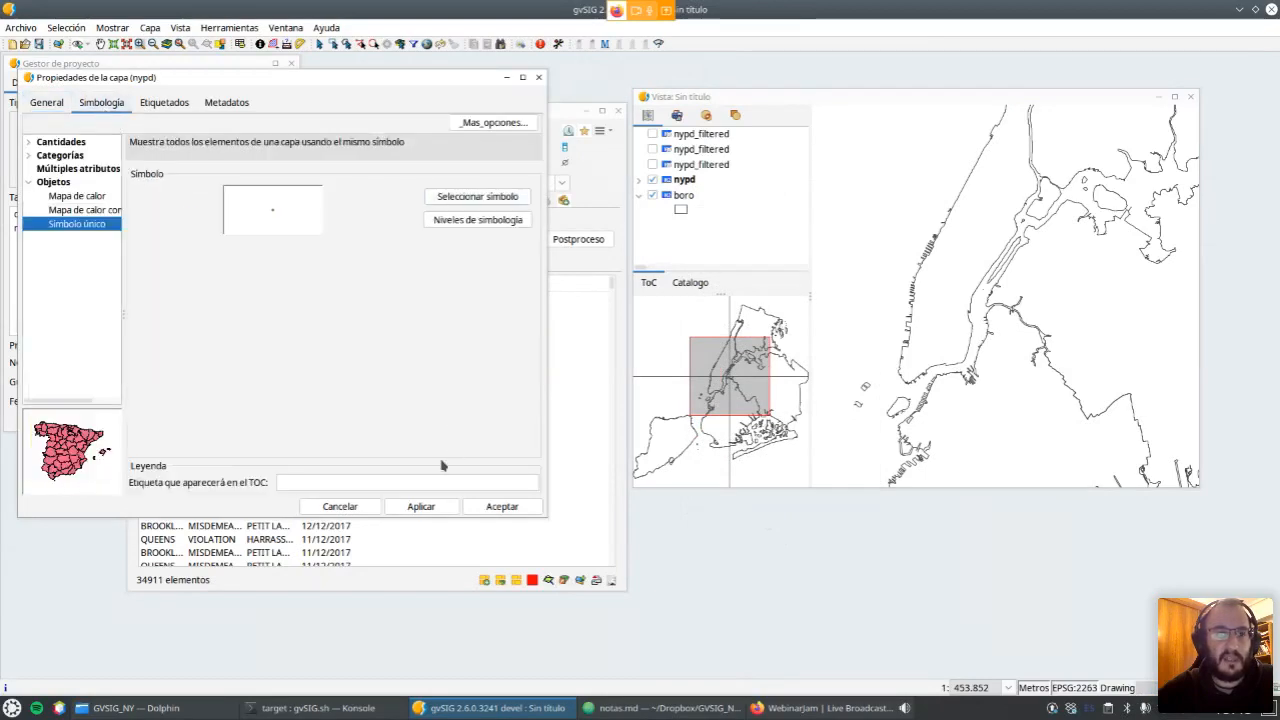
left_click(440, 510)
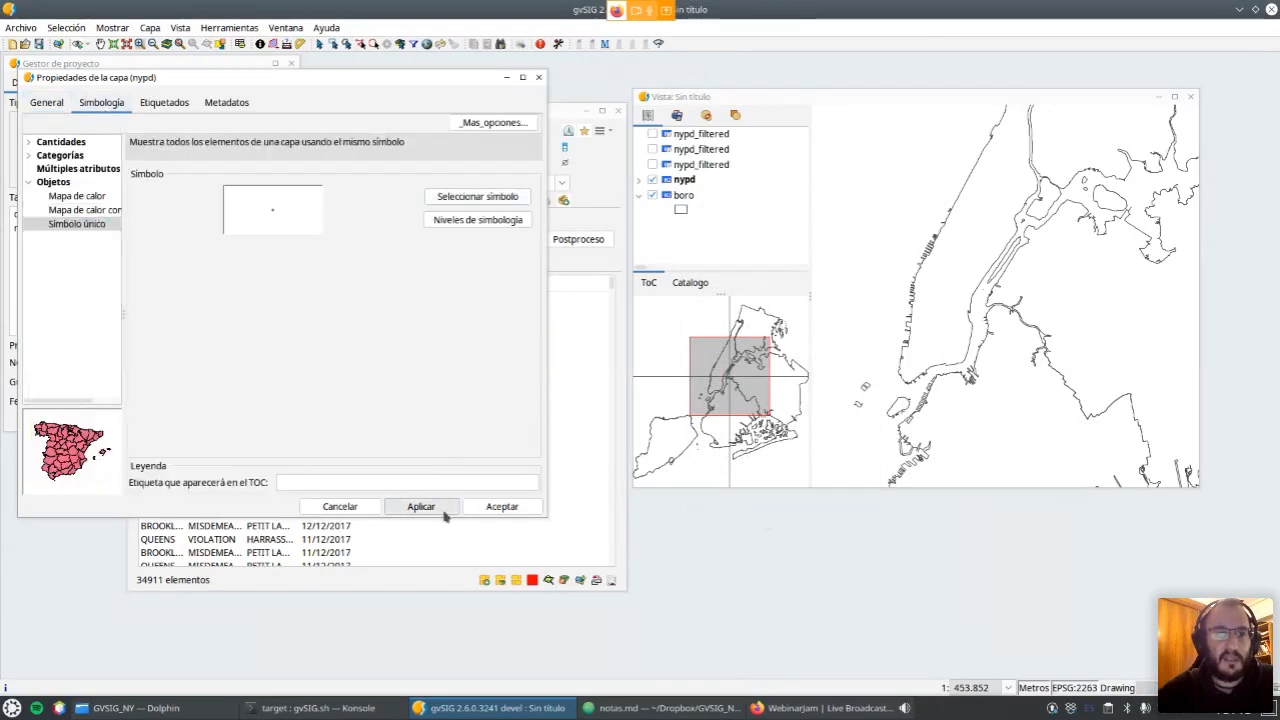
left_click(503, 509)
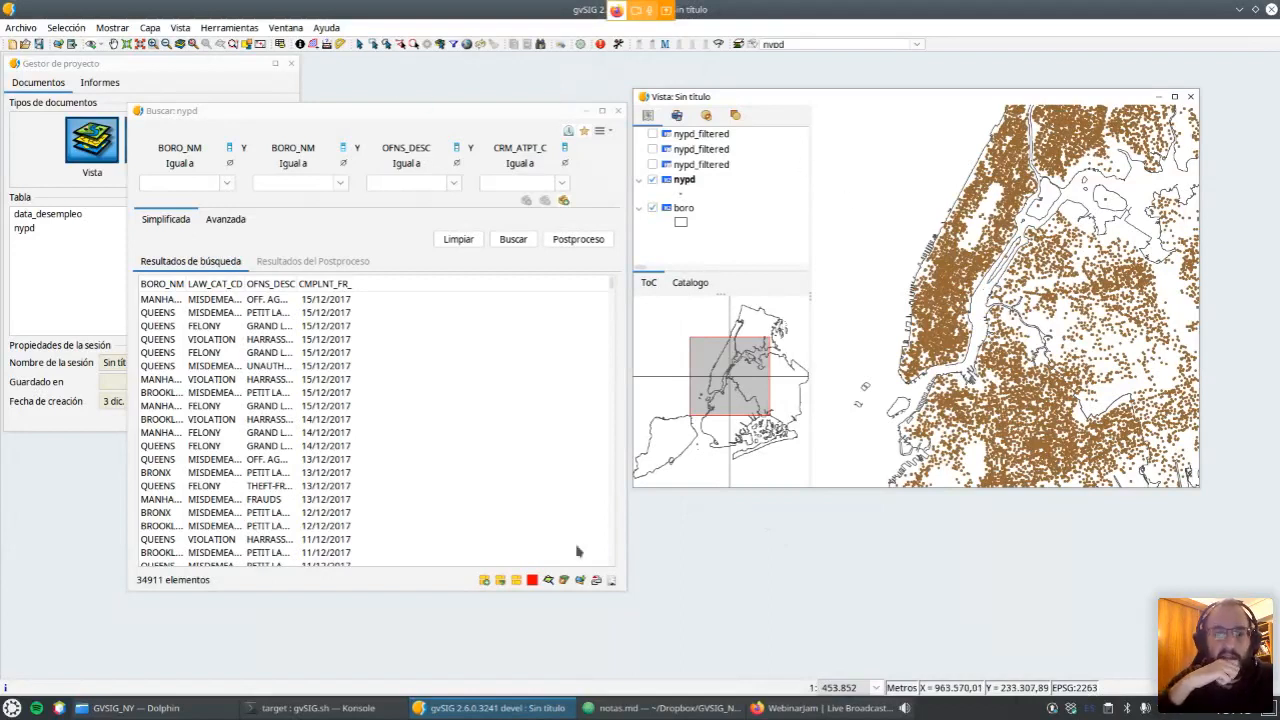
Switch to Atom and copy the SQL block under "Ejemplo 1: Ratios" in notas.md, from begin to end.
left_click(590, 708)
scroll(957, 290, "down", 4)
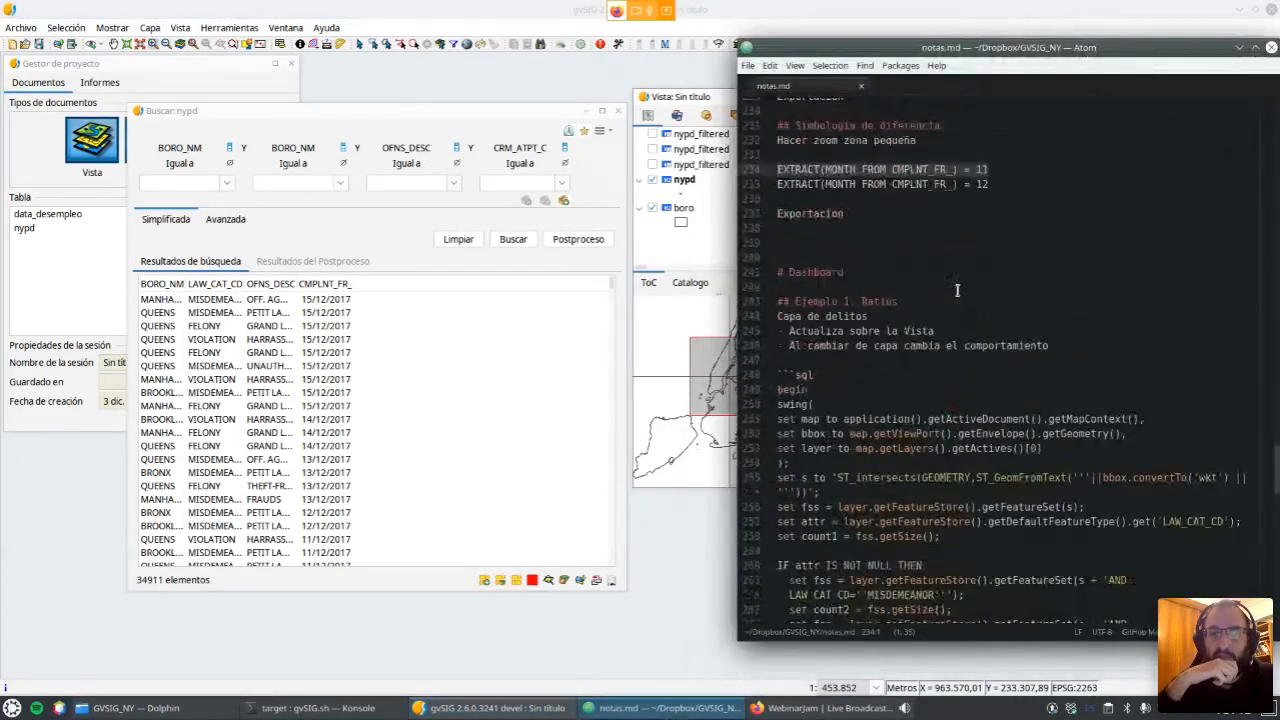
scroll(957, 290, "down", 4)
left_click_drag(800, 579, 786, 212)
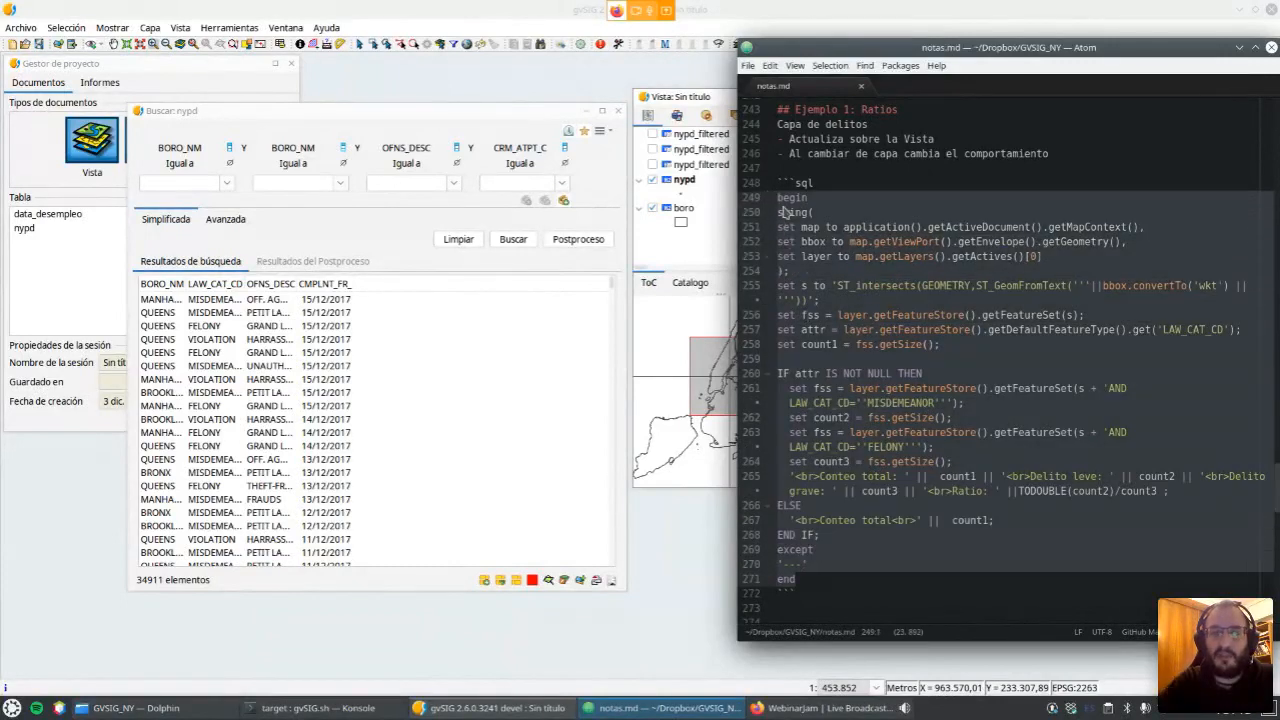
Return to gvSIG, close the nypd search, and paste the Ratios script into an enlarged Evaluate expression window.
left_click(768, 10)
left_click_drag(768, 103, 790, 104)
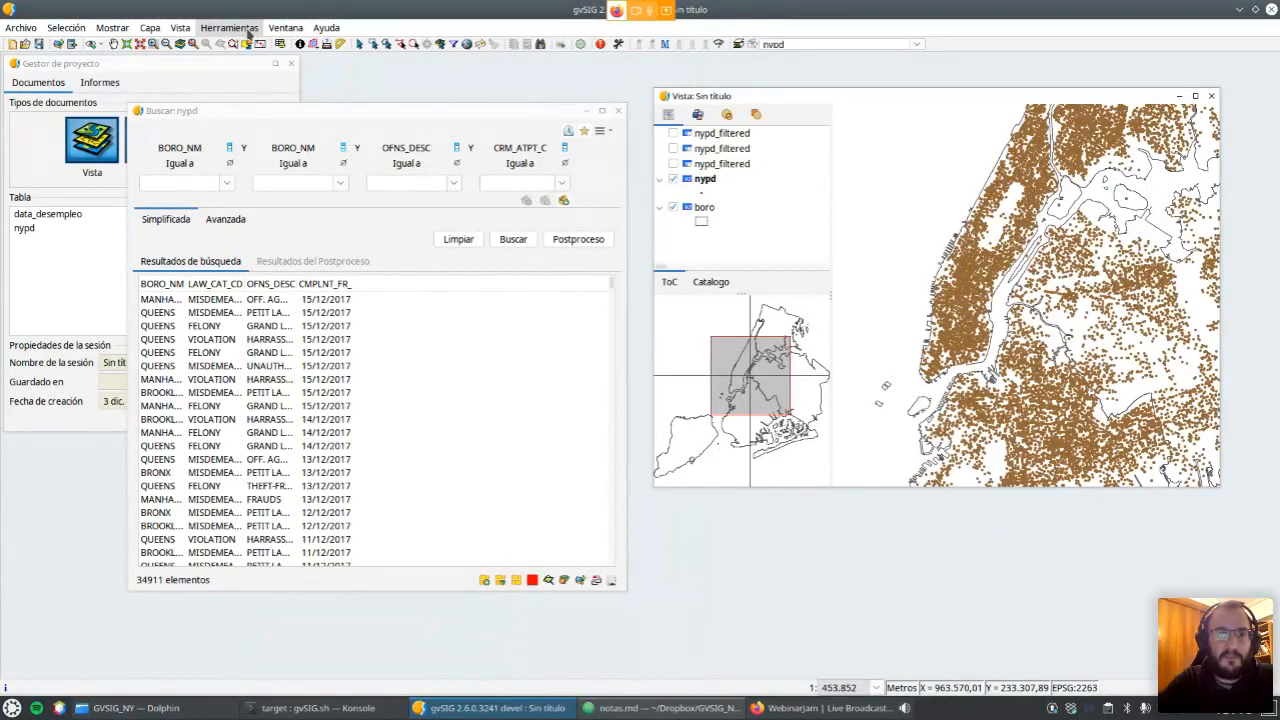
left_click(249, 33)
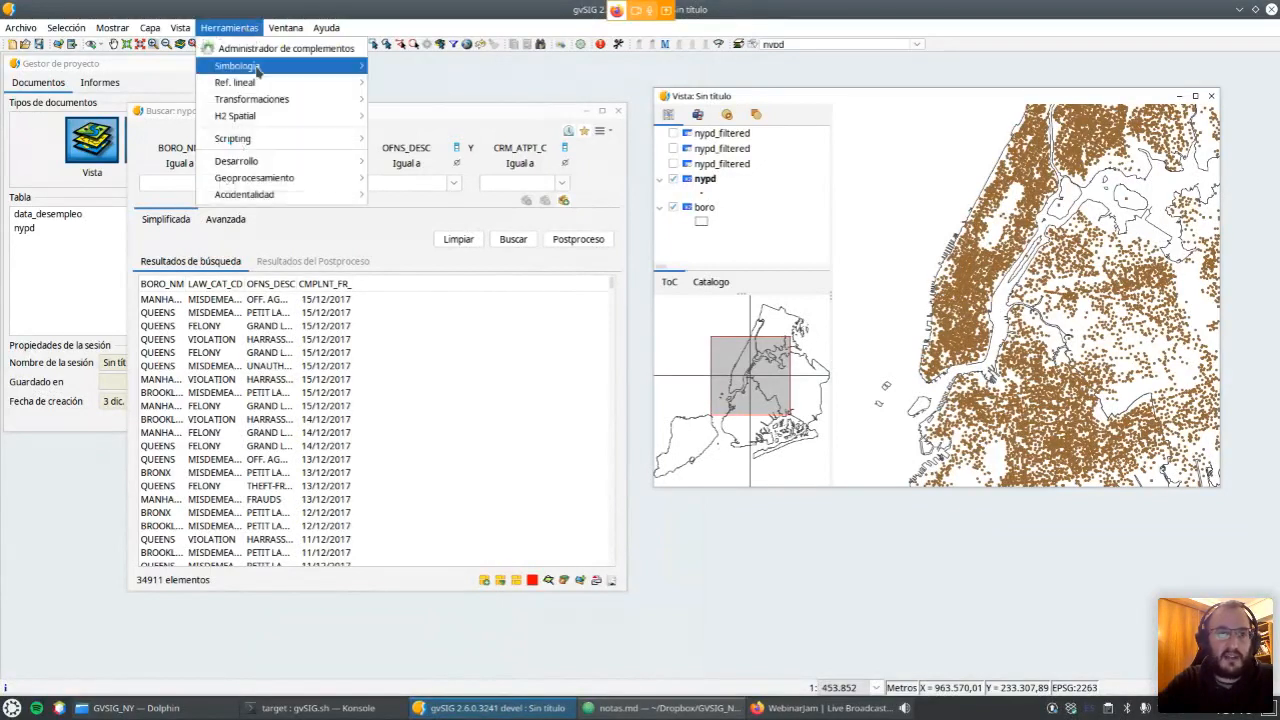
mouse_move(340, 138)
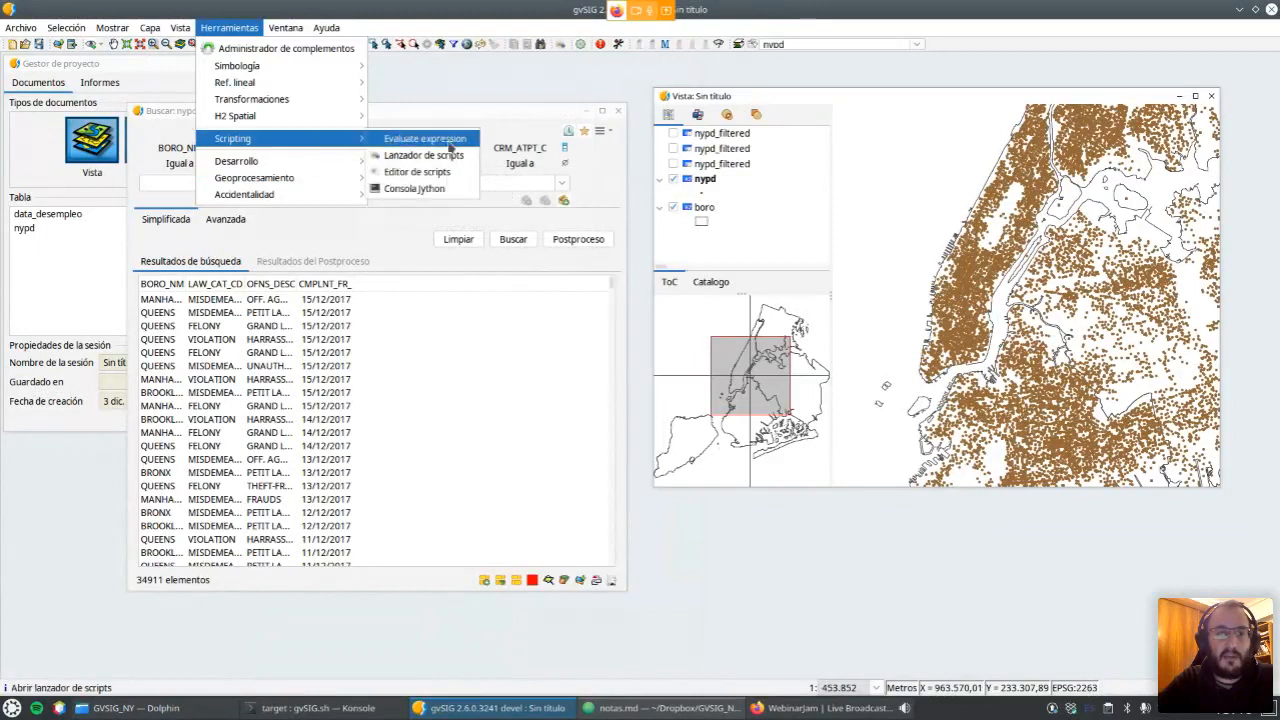
left_click(430, 139)
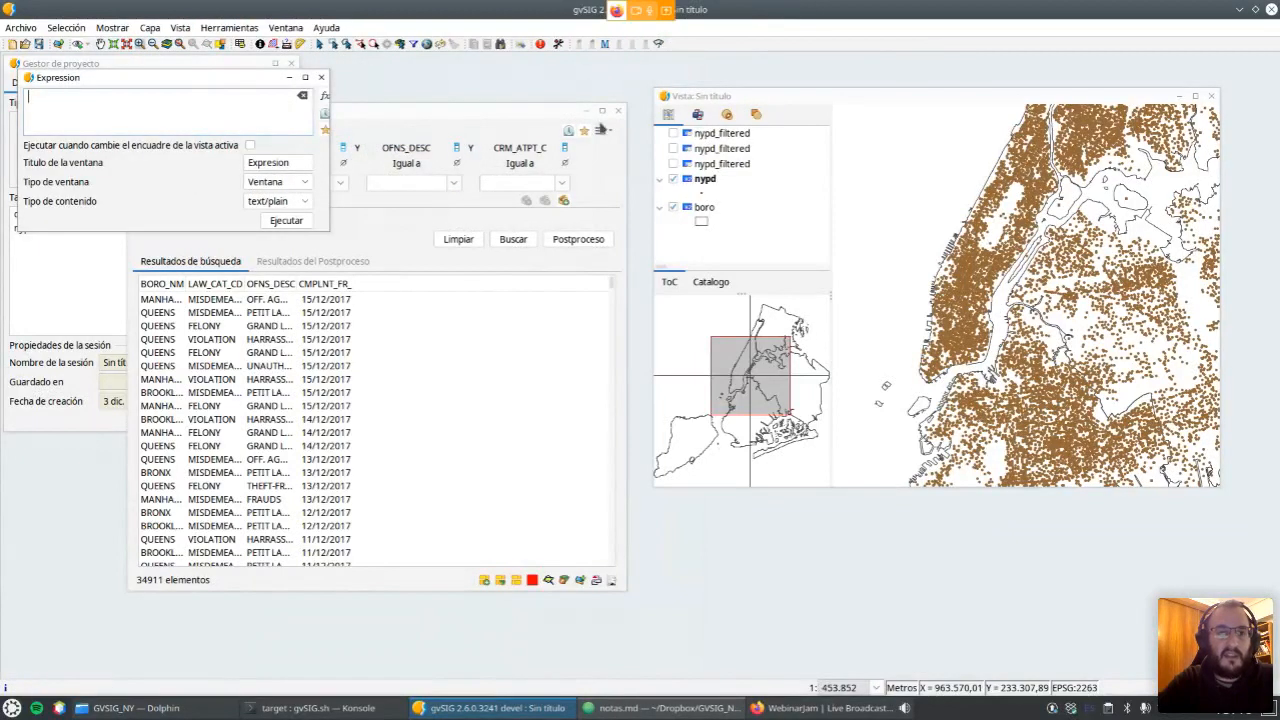
left_click(619, 112)
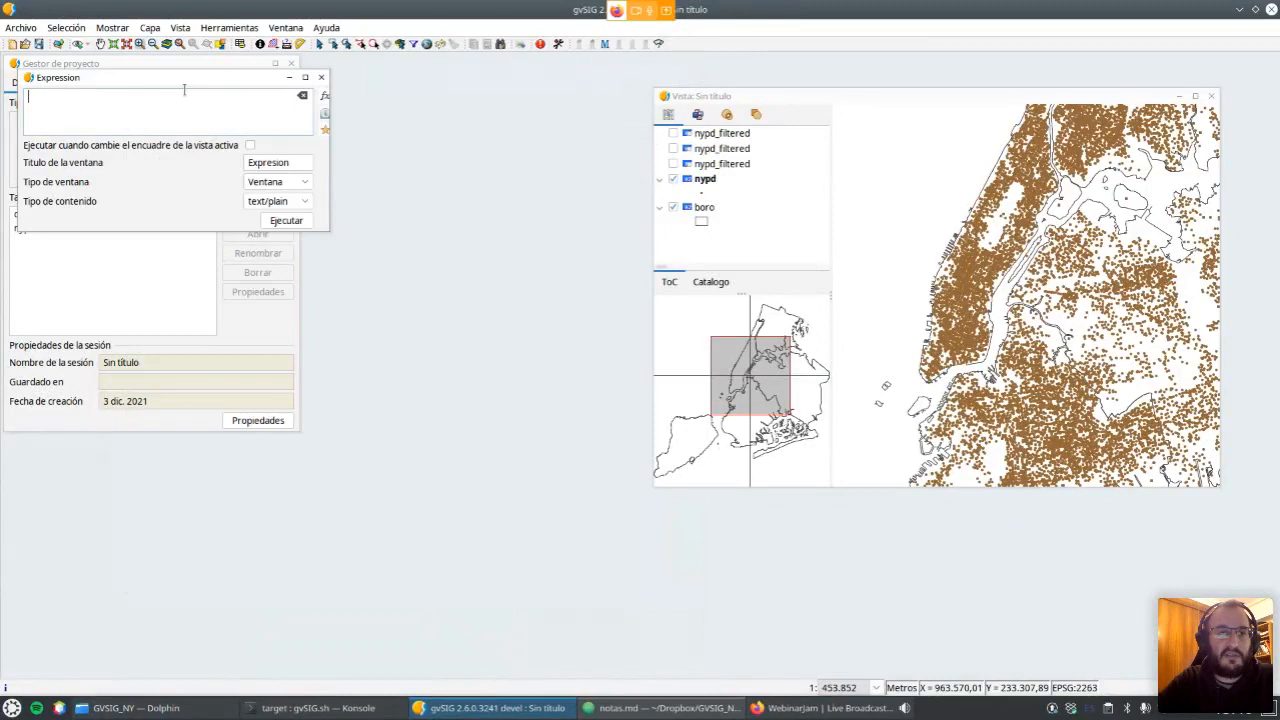
left_click_drag(176, 79, 278, 102)
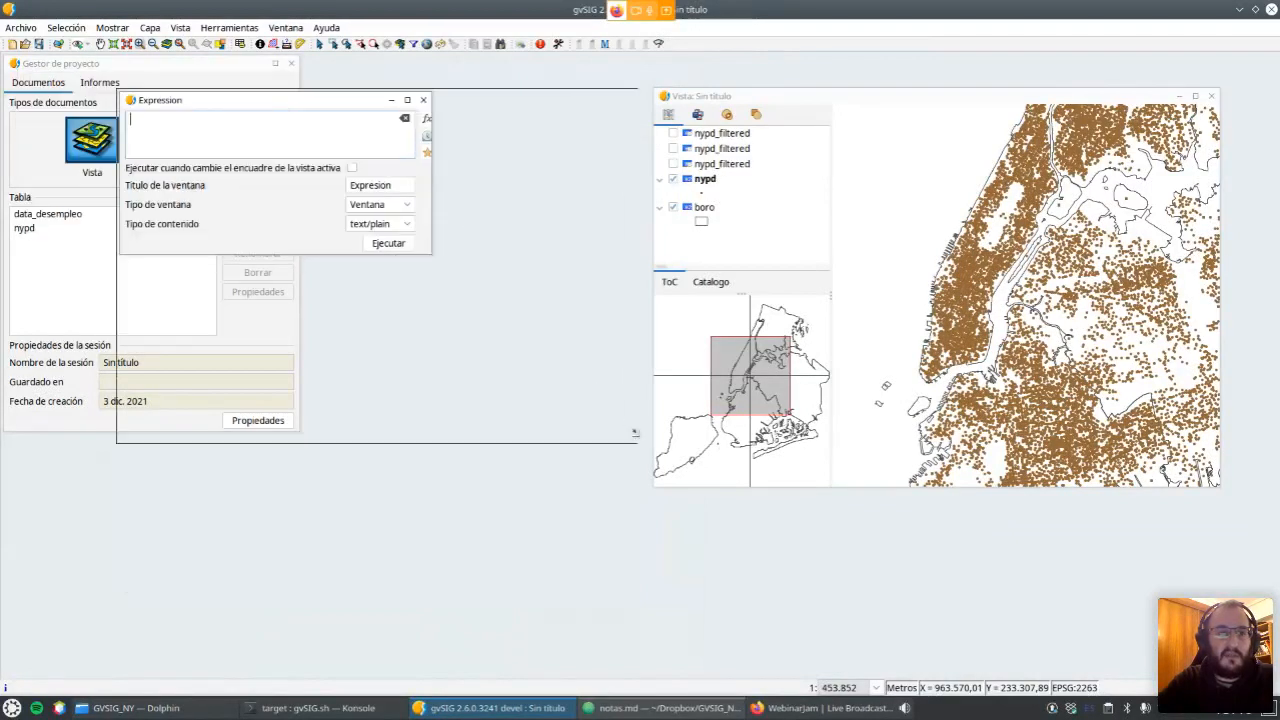
left_click_drag(430, 244, 648, 460)
scroll(256, 195, "up", 2)
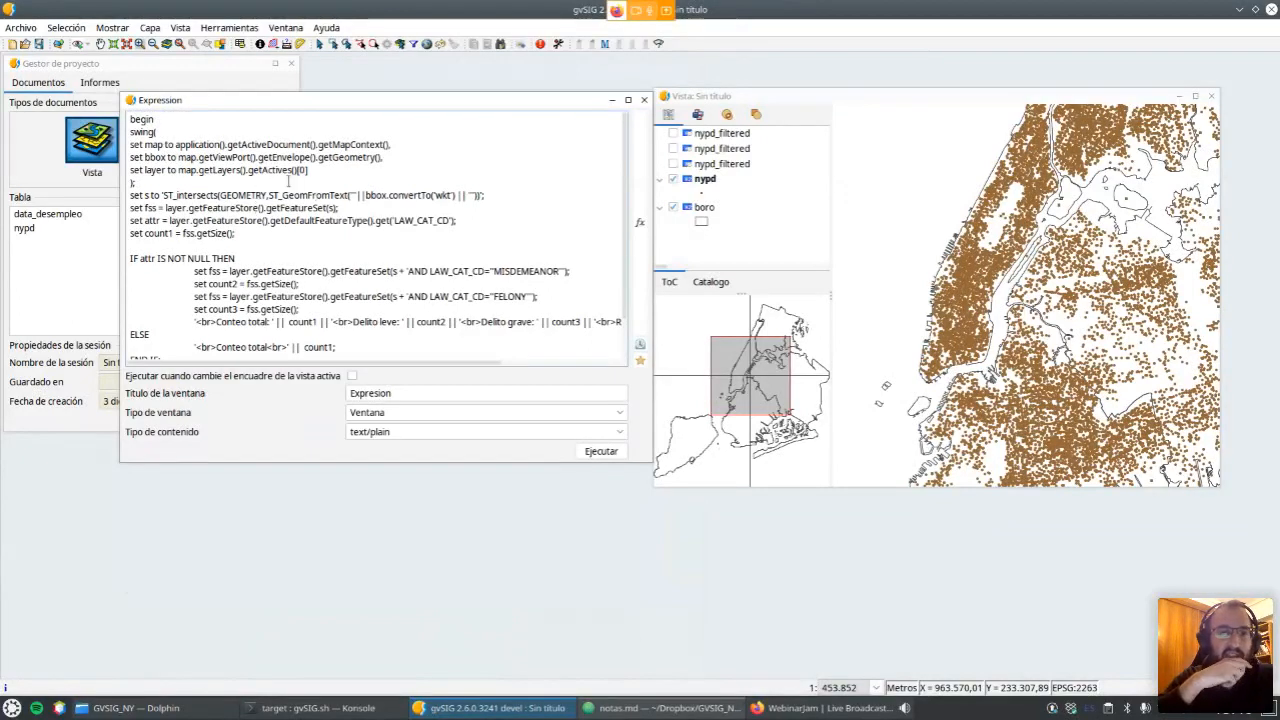
Examine the script's evaluated preview, its ST_Intersects view-extent filter, and its MISDEMEANOR and FELONY counts.
mouse_move(288, 181)
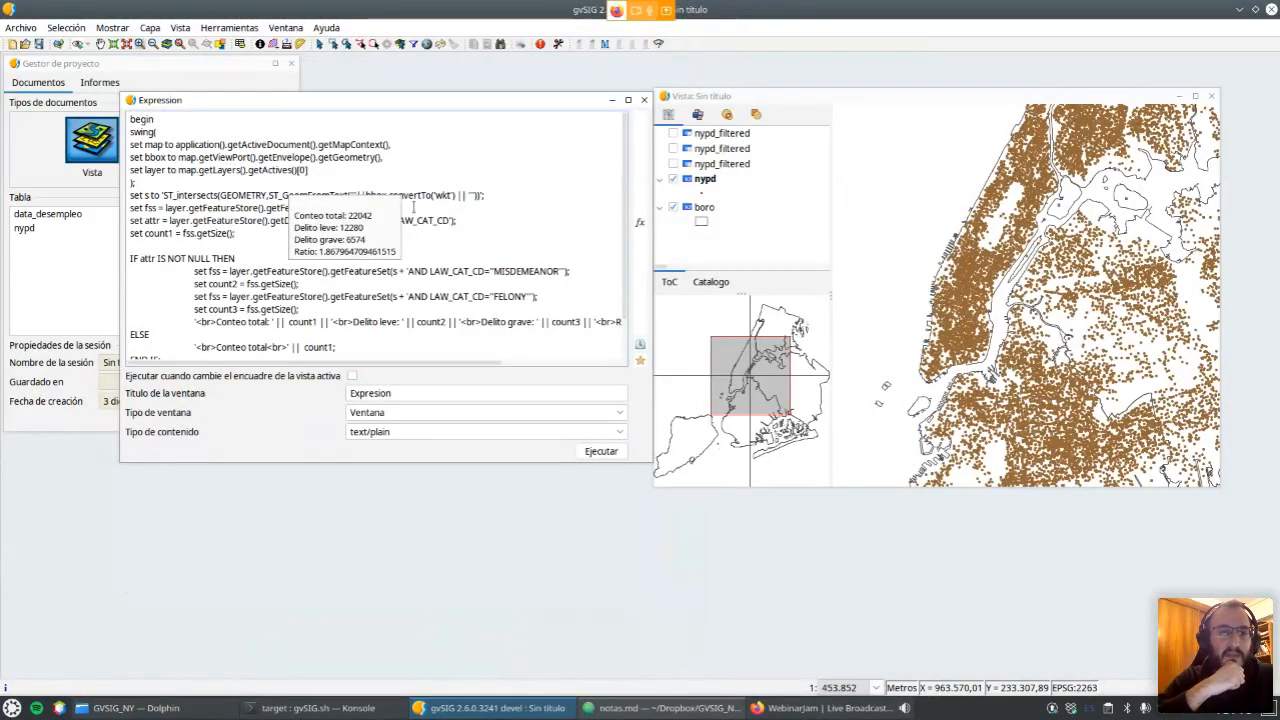
left_click(413, 207)
mouse_move(432, 200)
scroll(423, 211, "down", 1)
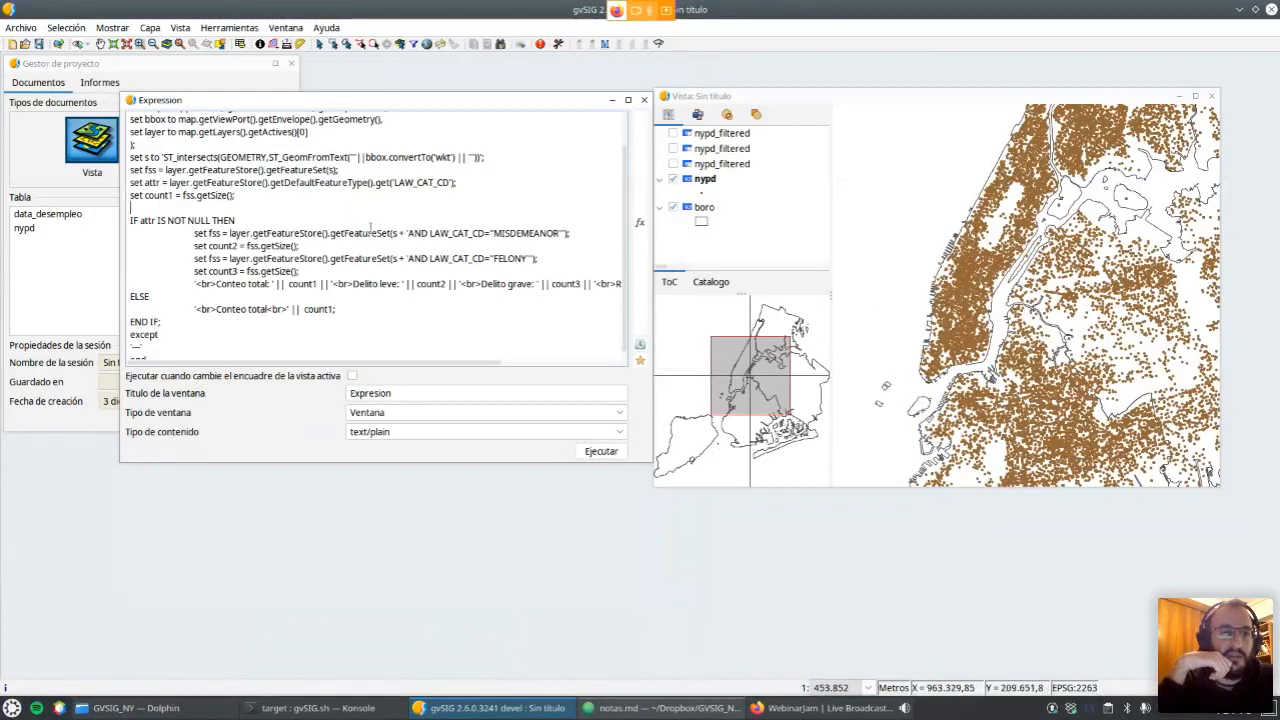
mouse_move(434, 232)
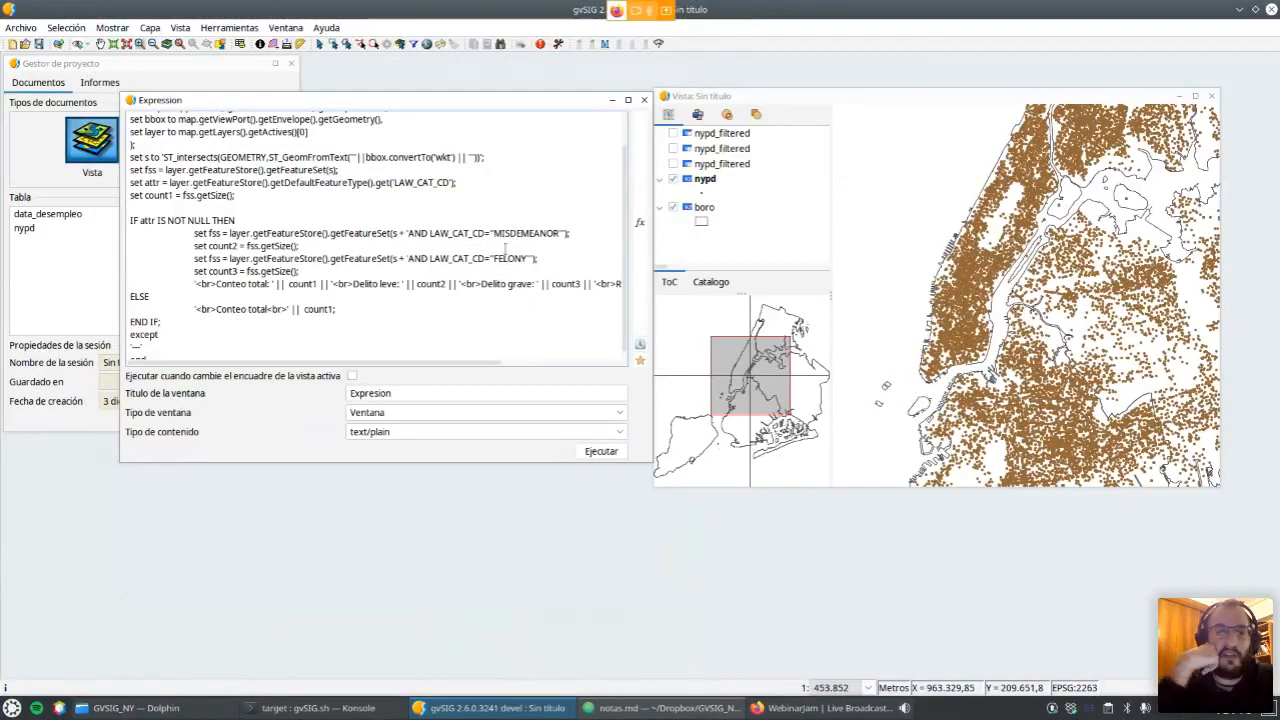
mouse_move(523, 244)
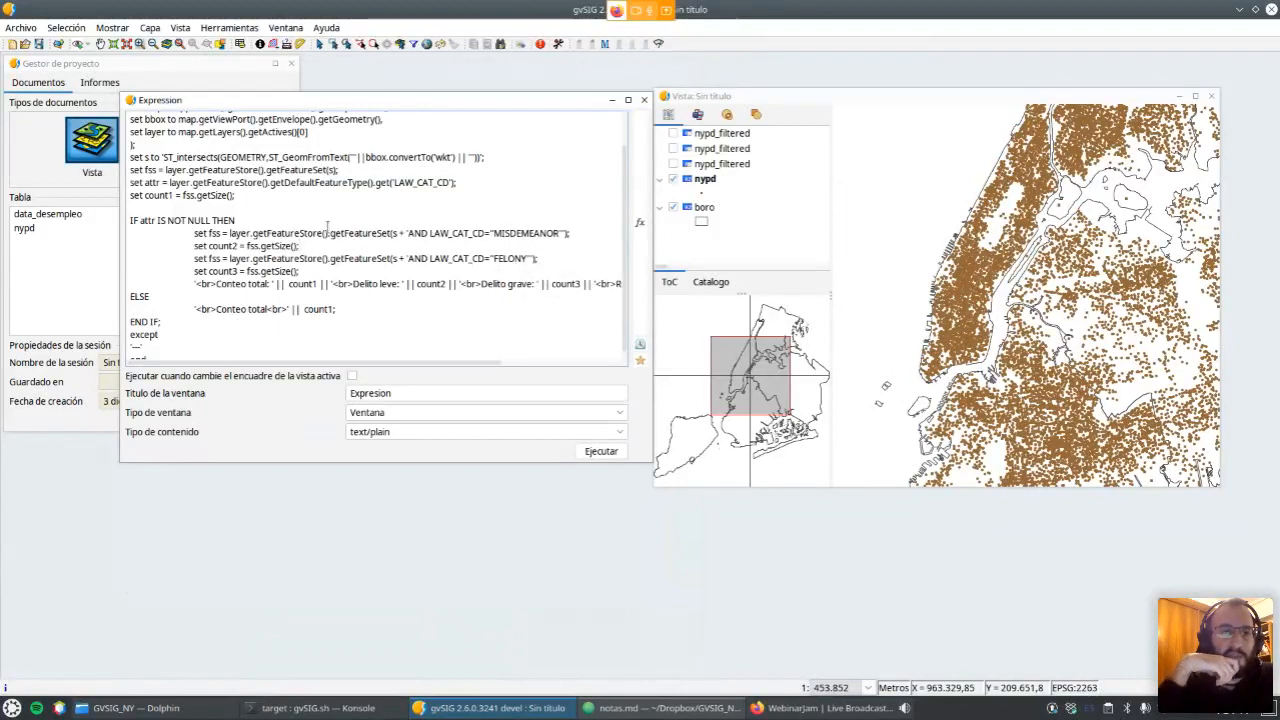
mouse_move(327, 226)
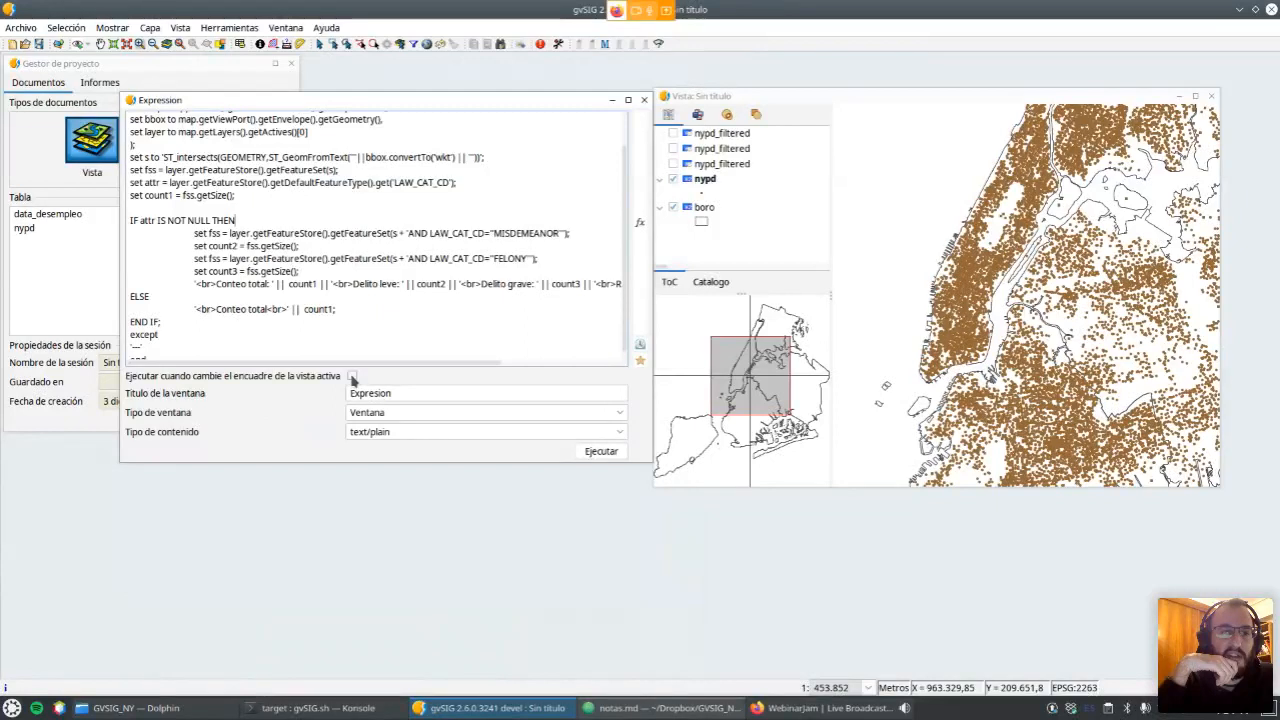
Set the expression to run whenever the active view's extent changes, with window type Semimodal and content type text/html.
left_click(352, 377)
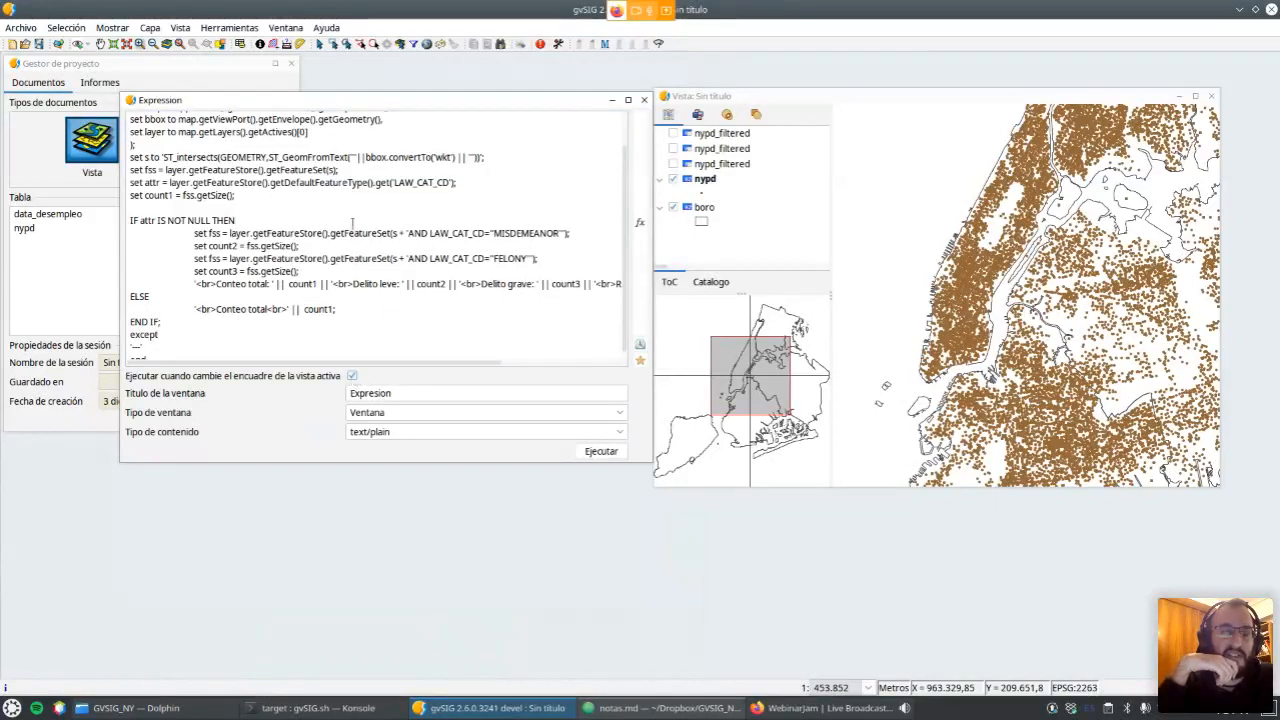
mouse_move(278, 243)
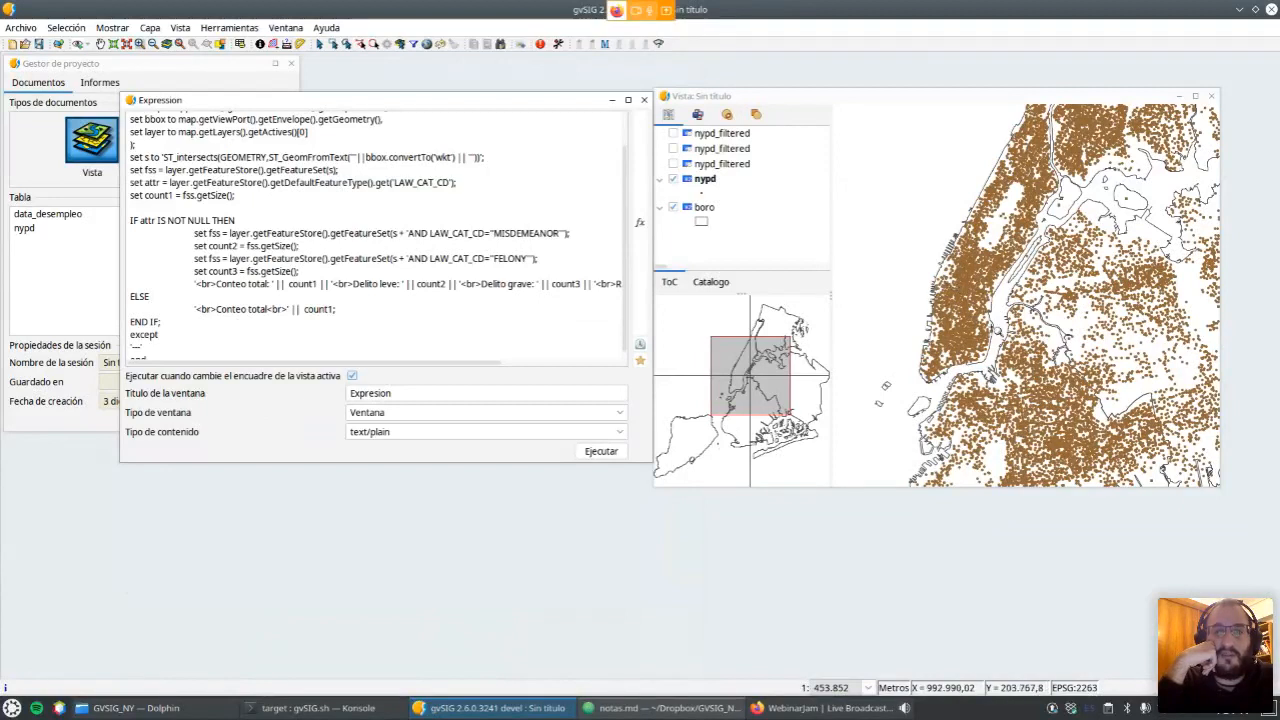
left_click(418, 415)
left_click(420, 457)
left_click(423, 432)
left_click(400, 464)
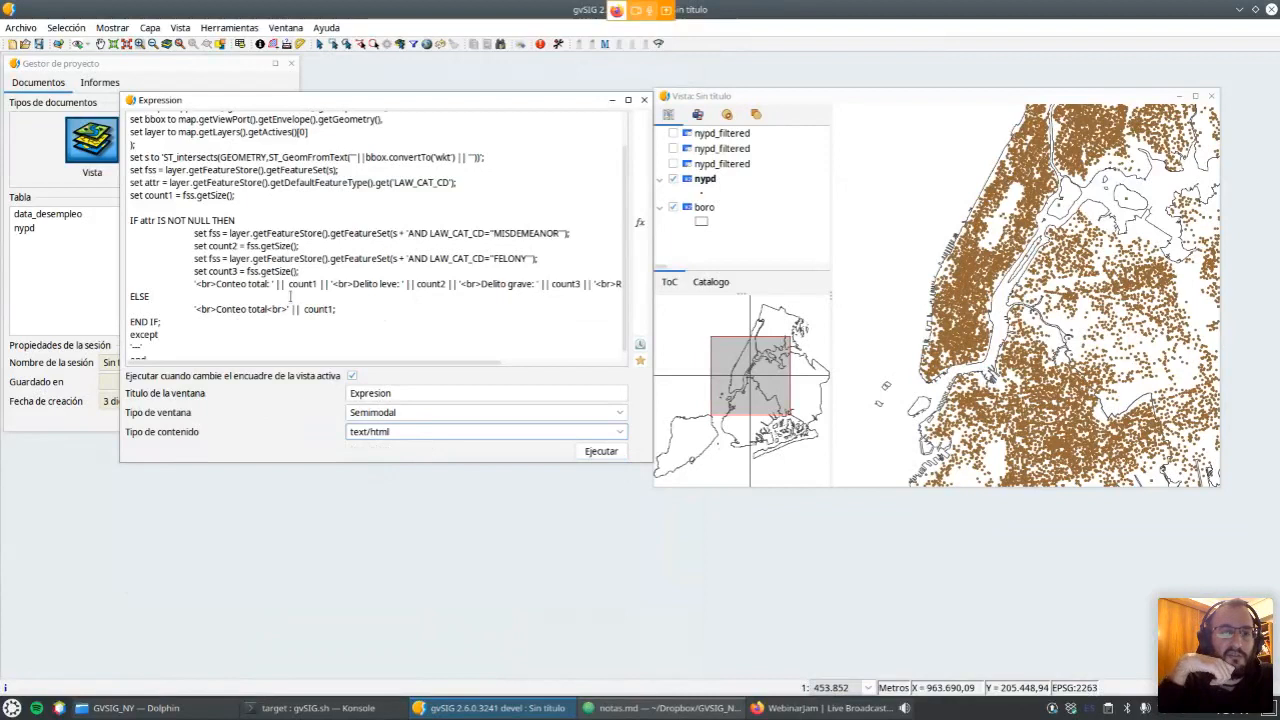
Run the expression, move the map view clear of the result window, and enlarge the result window.
left_click(592, 455)
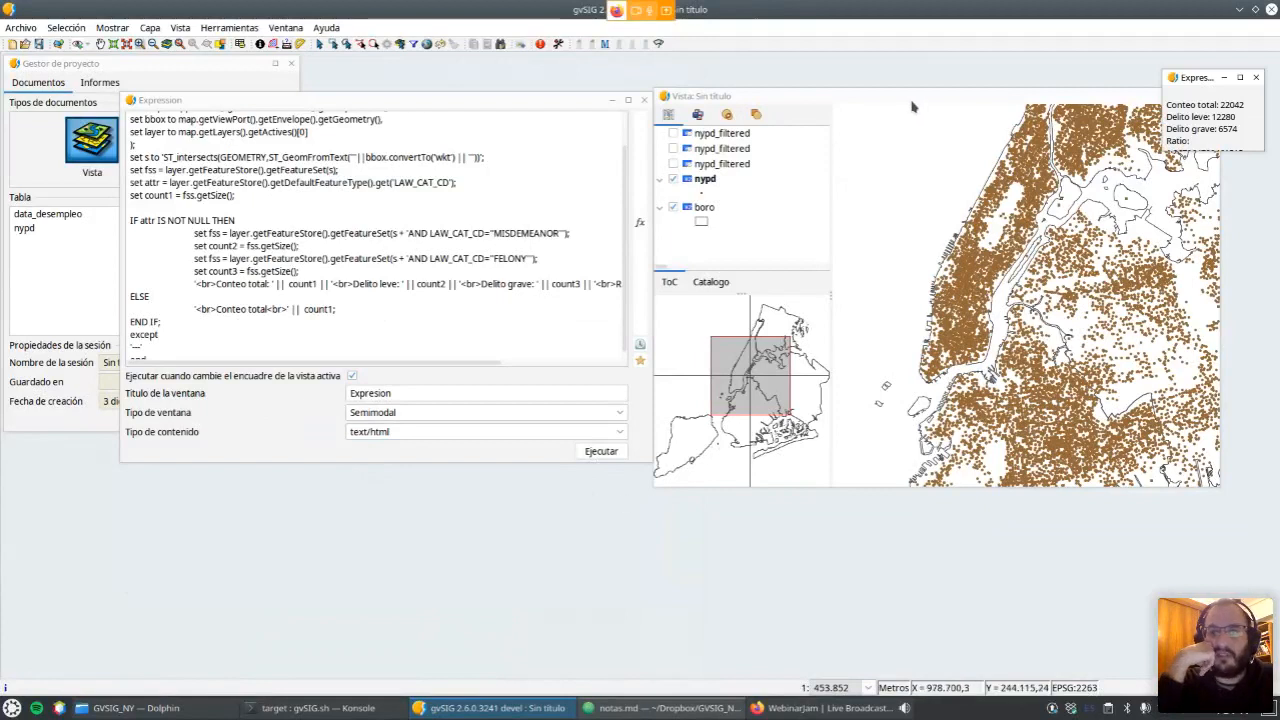
left_click_drag(912, 104, 746, 106)
left_click_drag(1118, 198, 1102, 236)
left_click(267, 224)
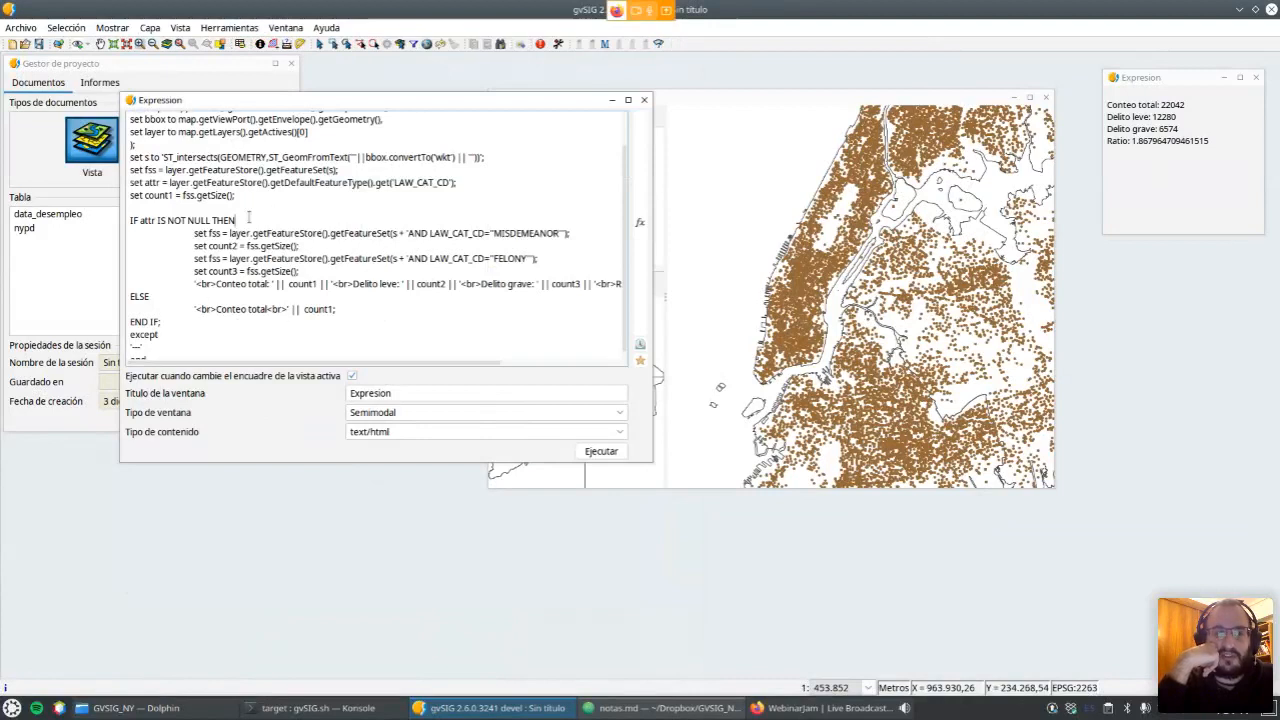
Zoom the map view in and out to examine how the crime counts and ratio respond to its extent.
left_click(745, 100)
scroll(885, 296, "up", 1)
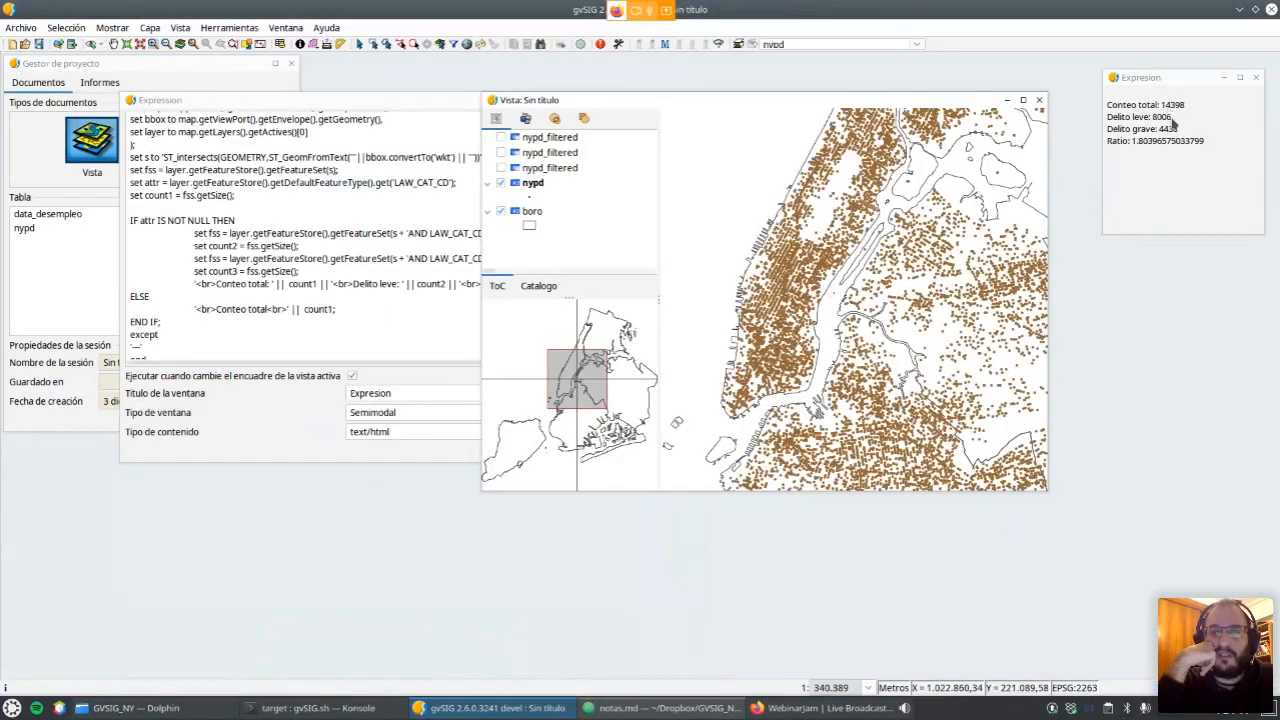
scroll(830, 328, "up", 1)
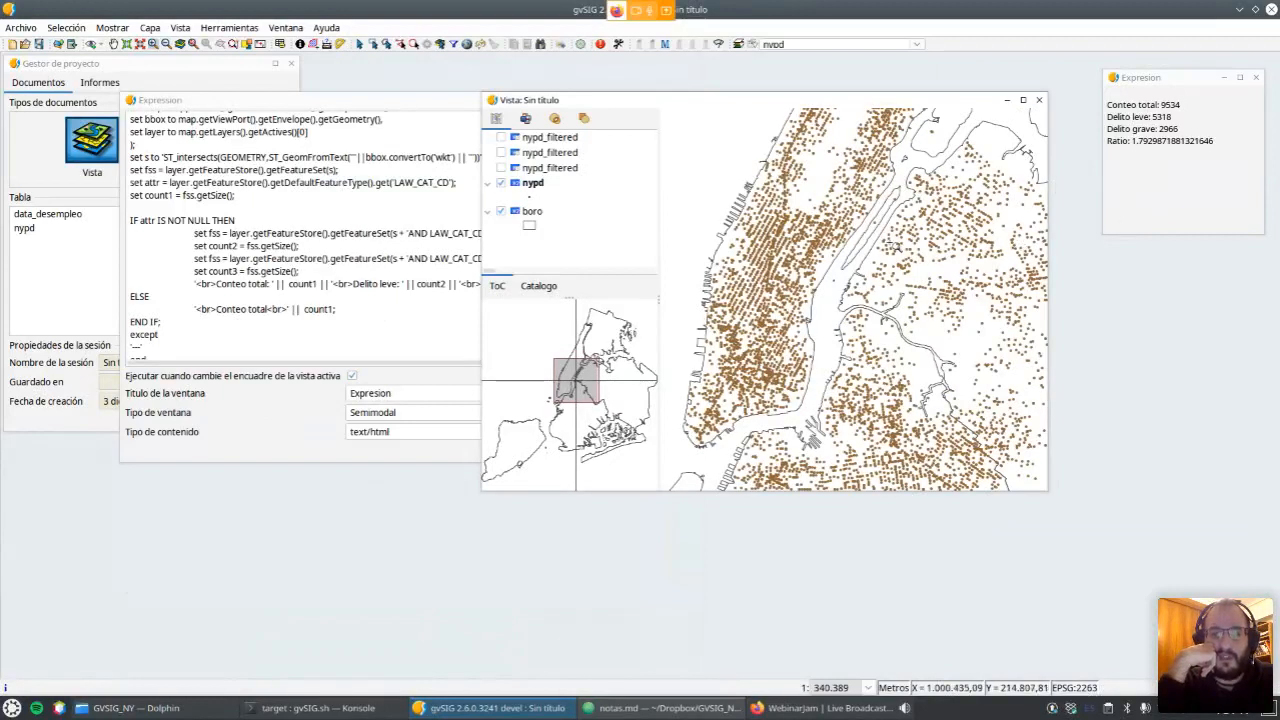
scroll(817, 271, "up", 1)
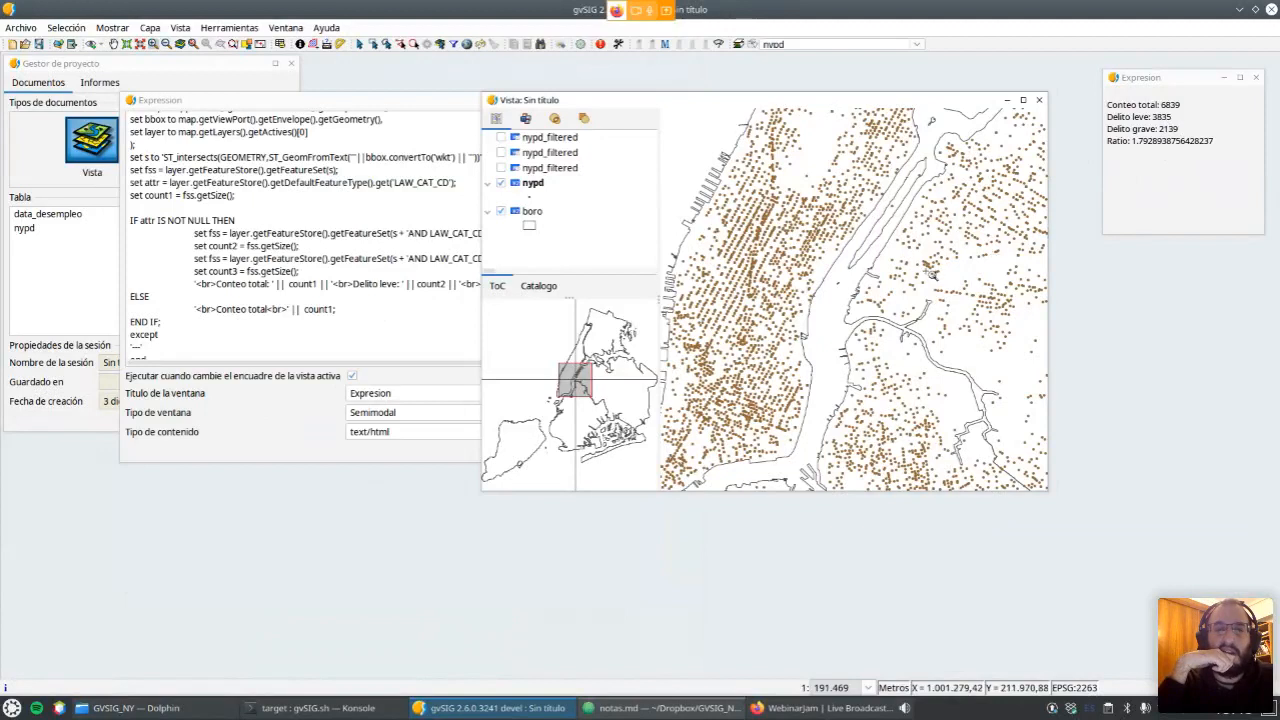
scroll(930, 276, "down", 2)
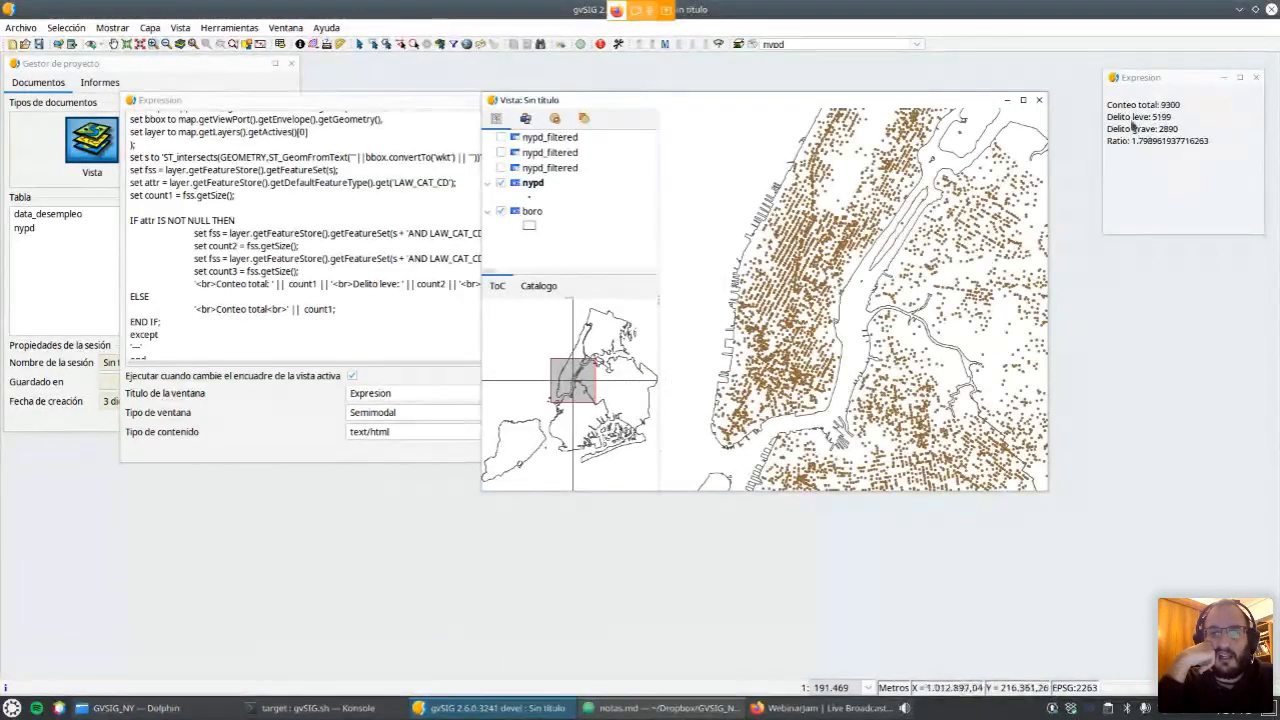
Switch the active layer between boro and nypd to compare what the expression result window reports for each.
left_click(1170, 89)
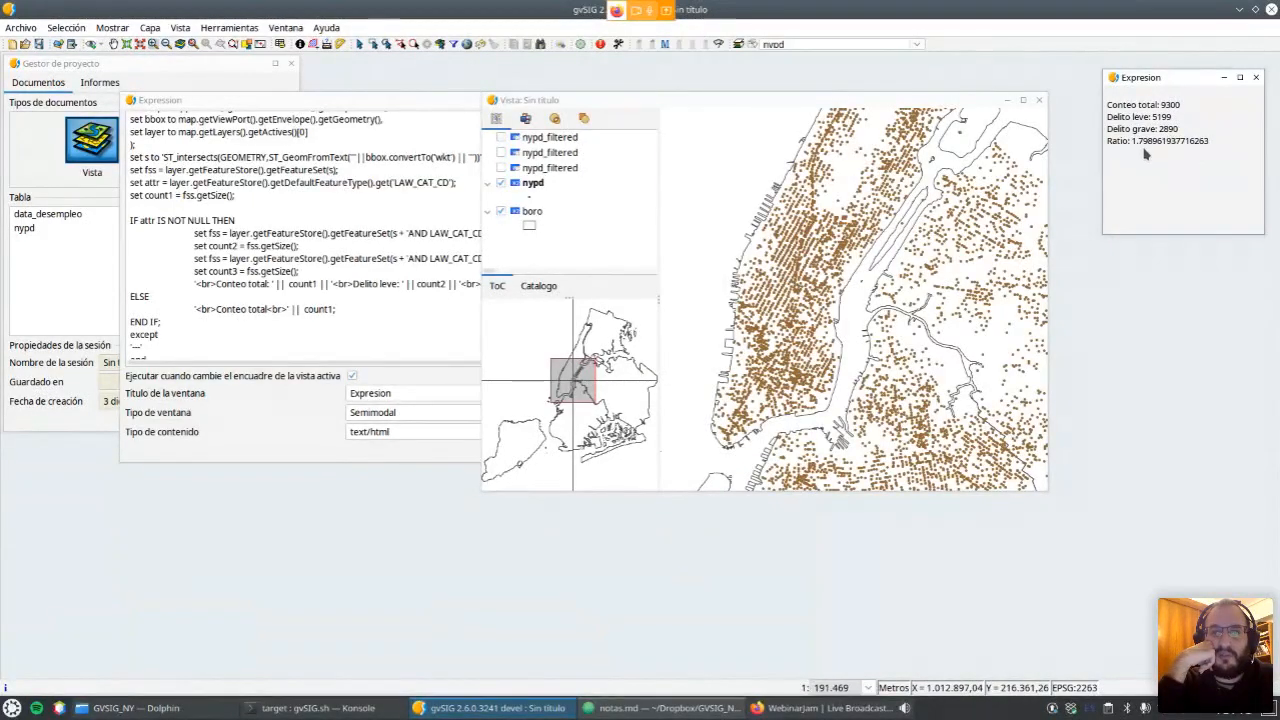
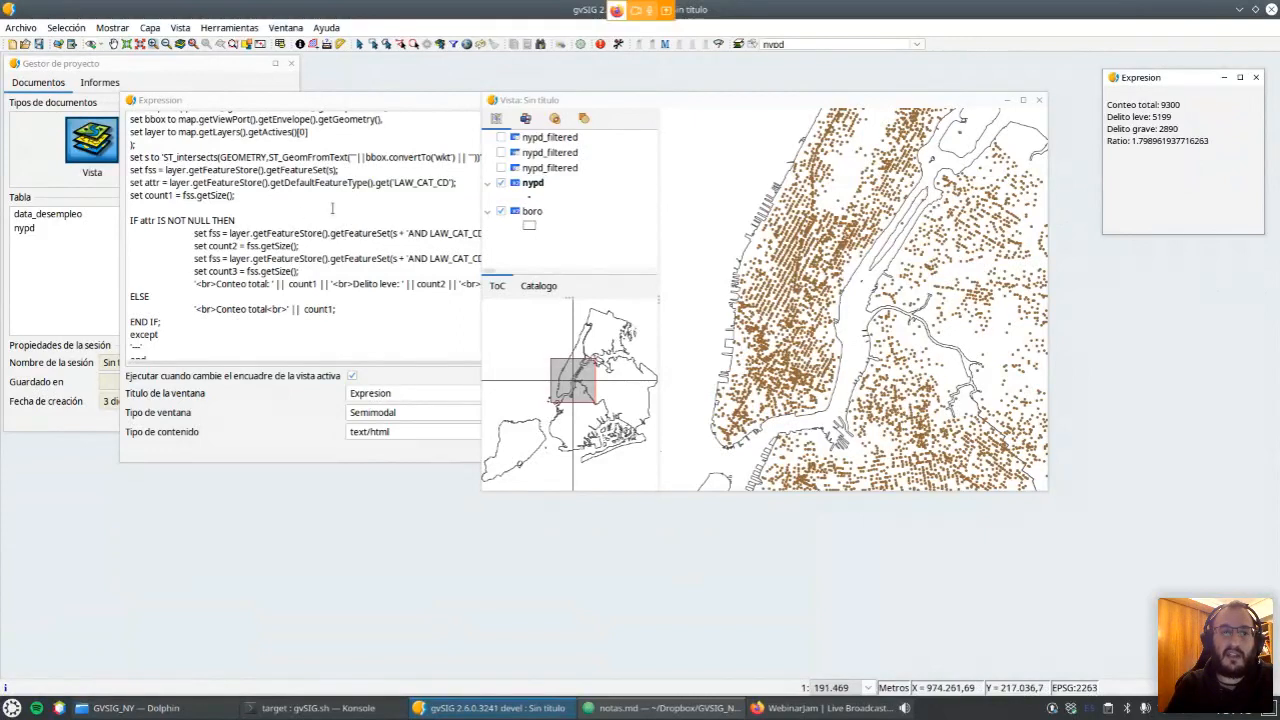
mouse_move(332, 208)
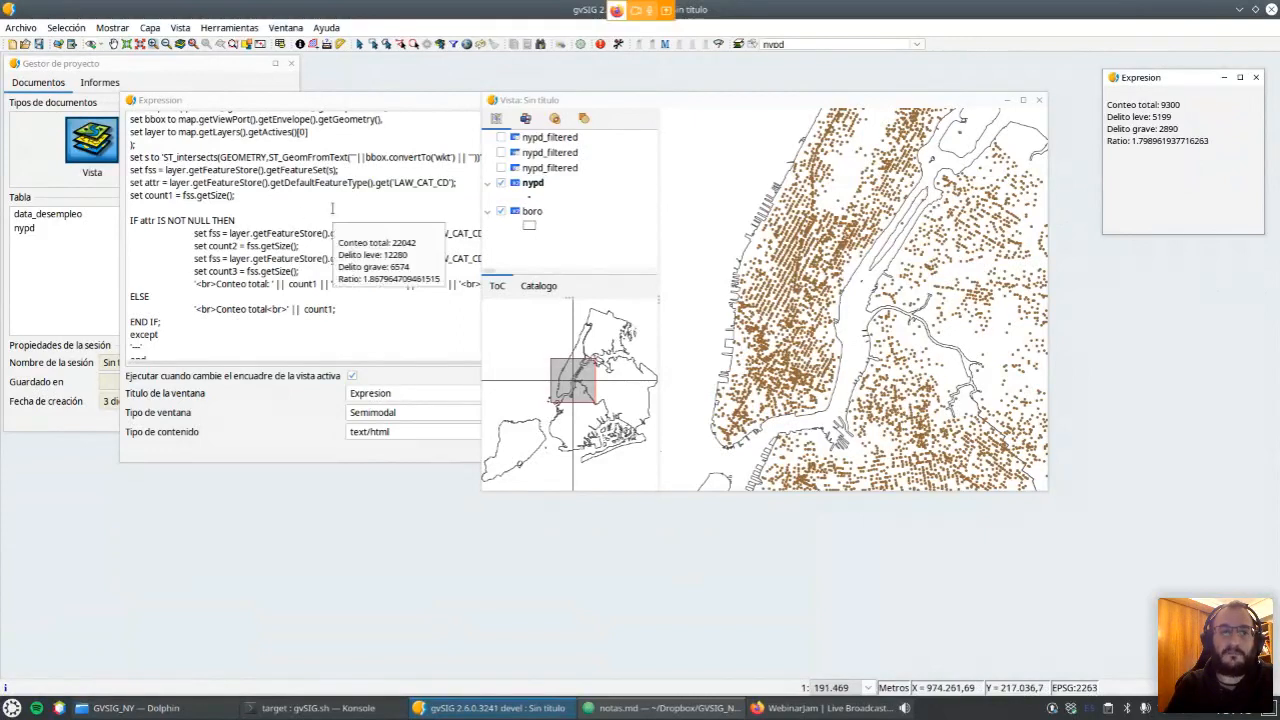
left_click(680, 110)
left_click(537, 214)
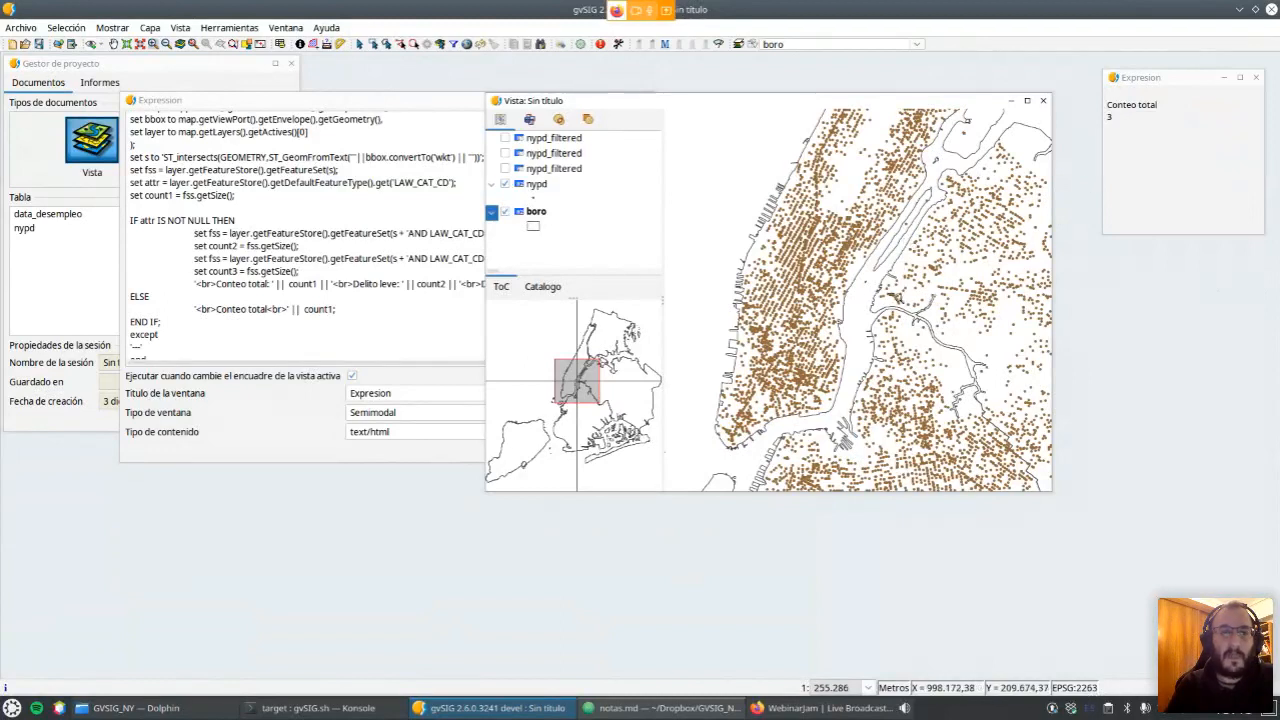
left_click(544, 189)
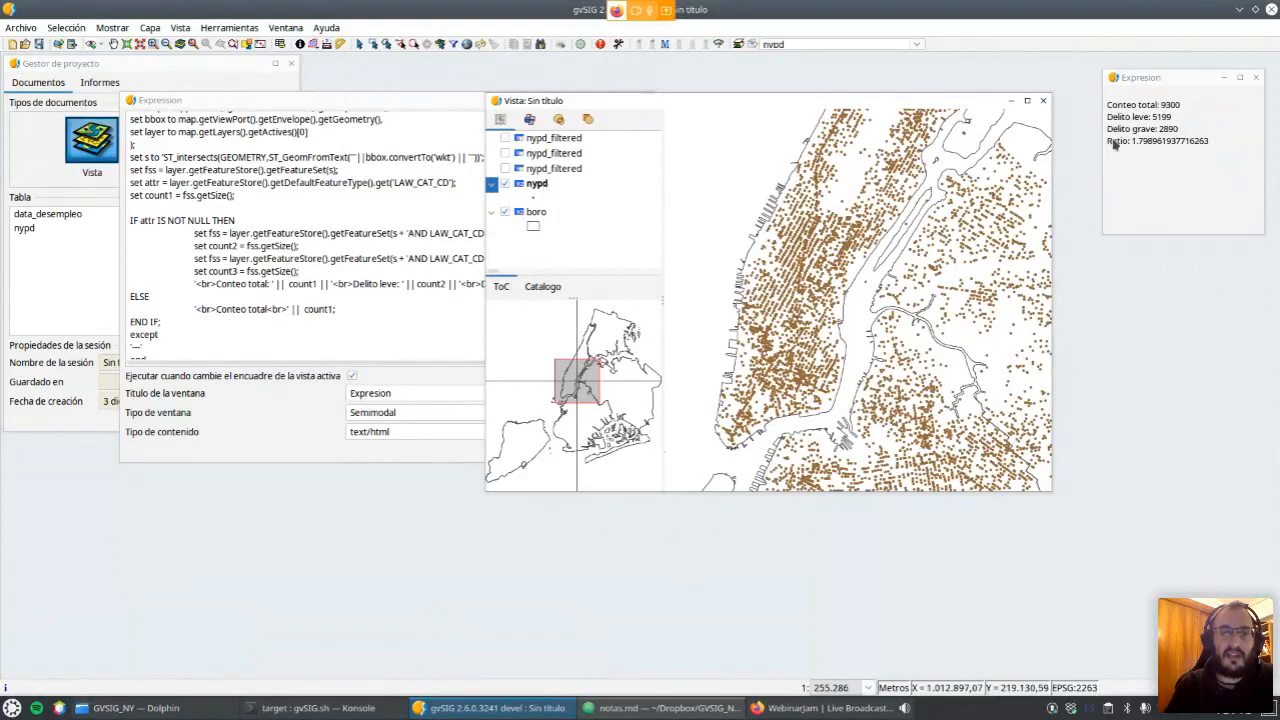
left_click(537, 214)
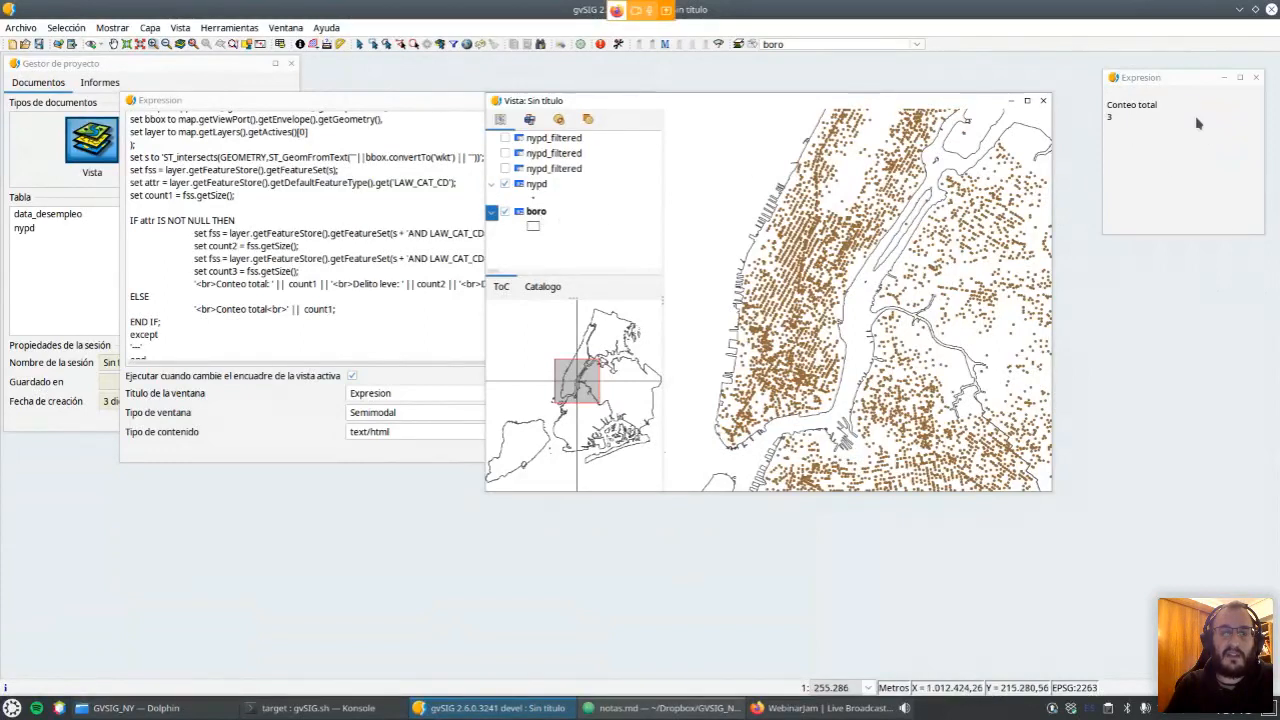
Run the expression two more times and spread the additional result windows below the first one.
left_click(336, 212)
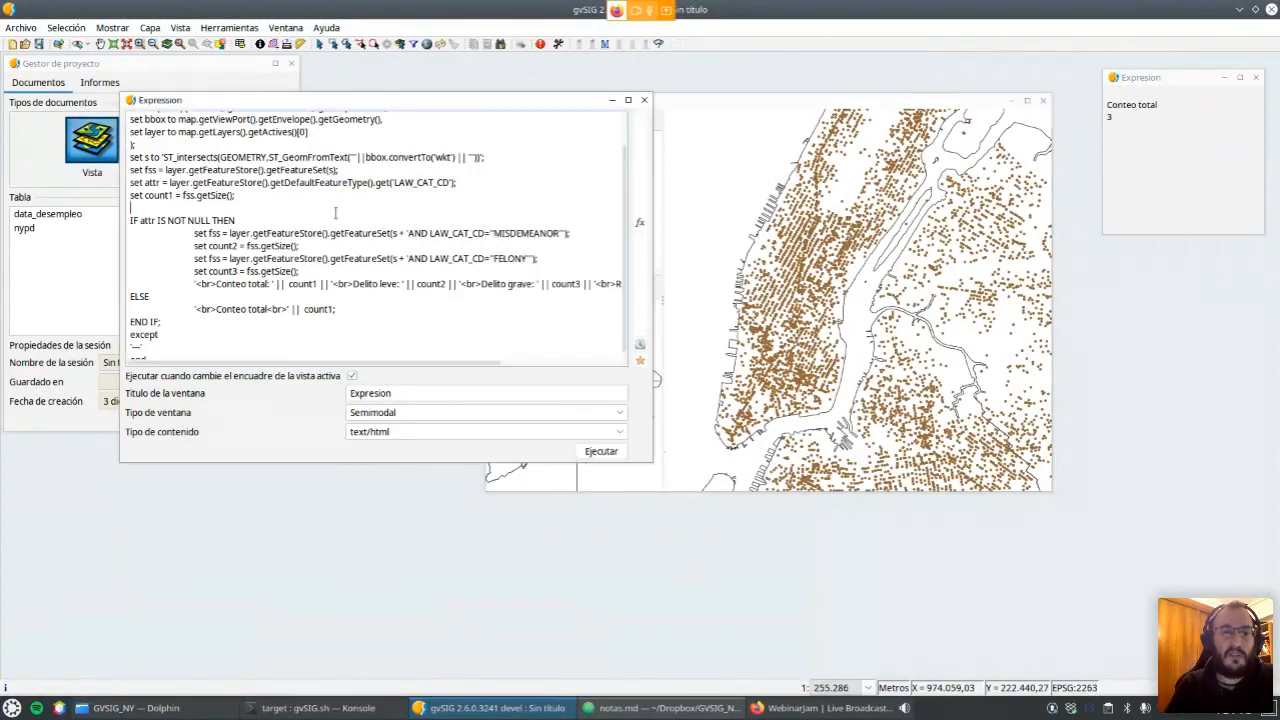
scroll(271, 210, "up", 1)
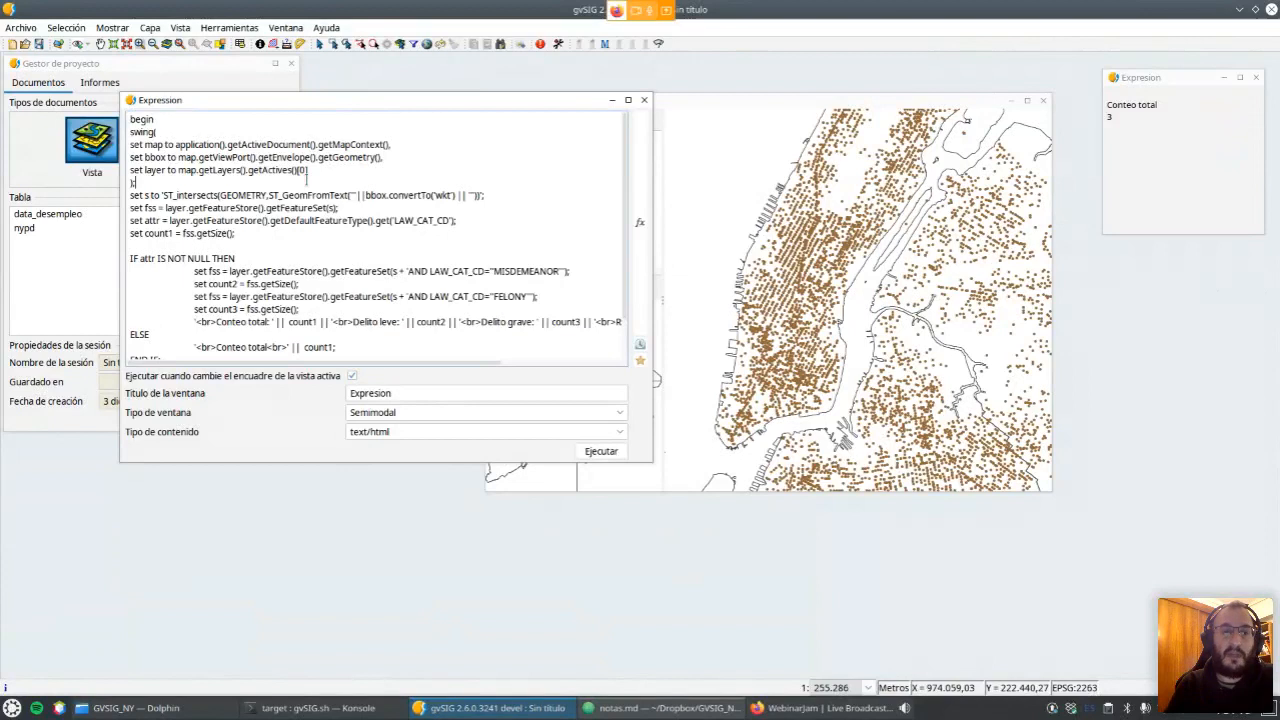
left_click(701, 110)
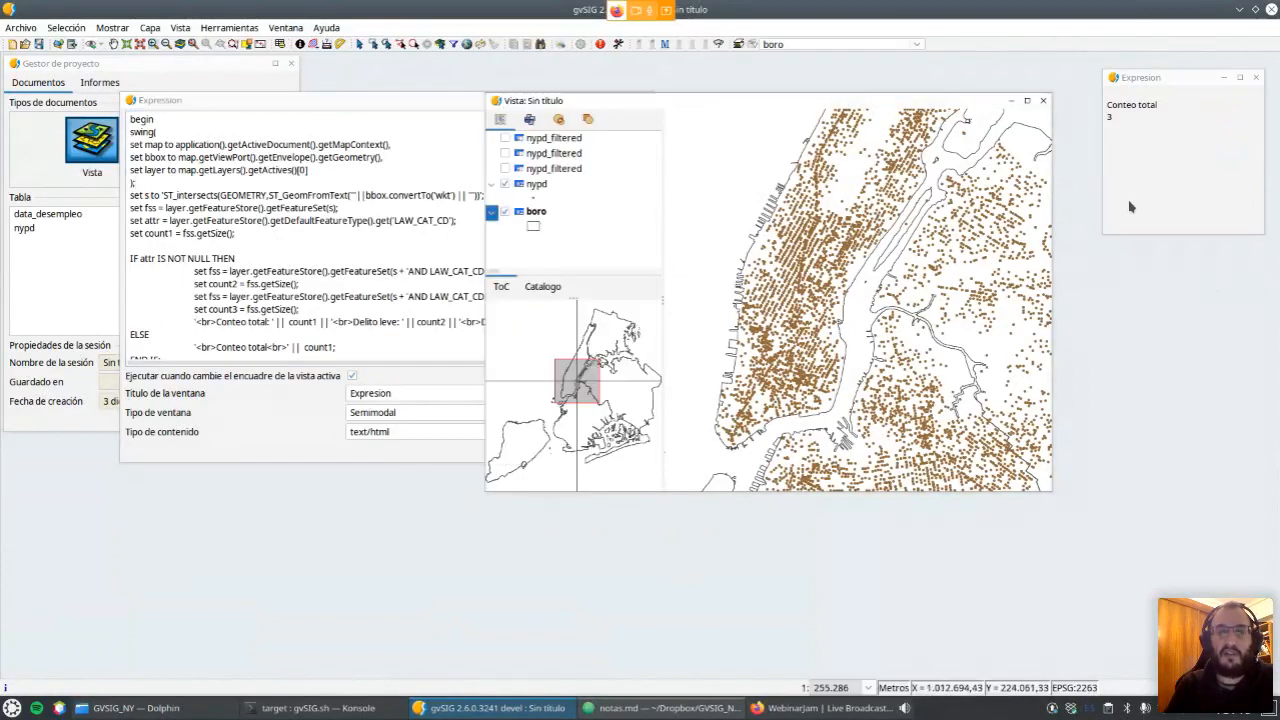
left_click(332, 112)
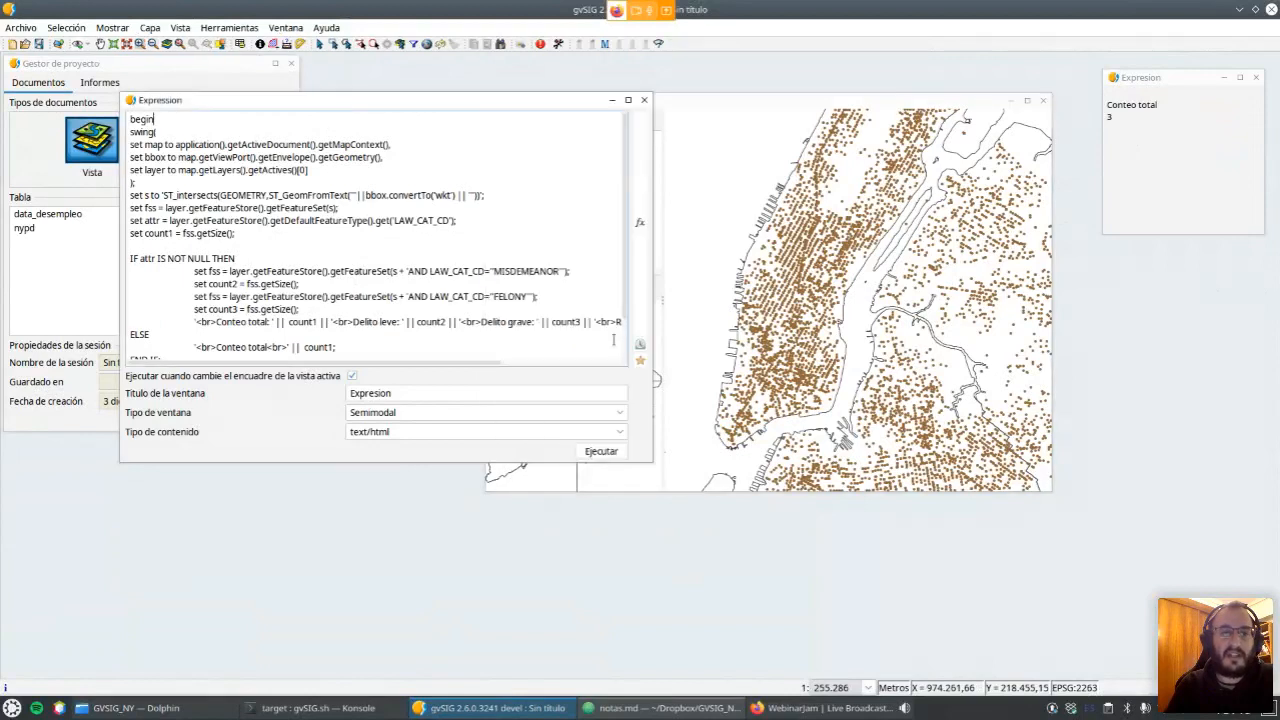
left_click(600, 452)
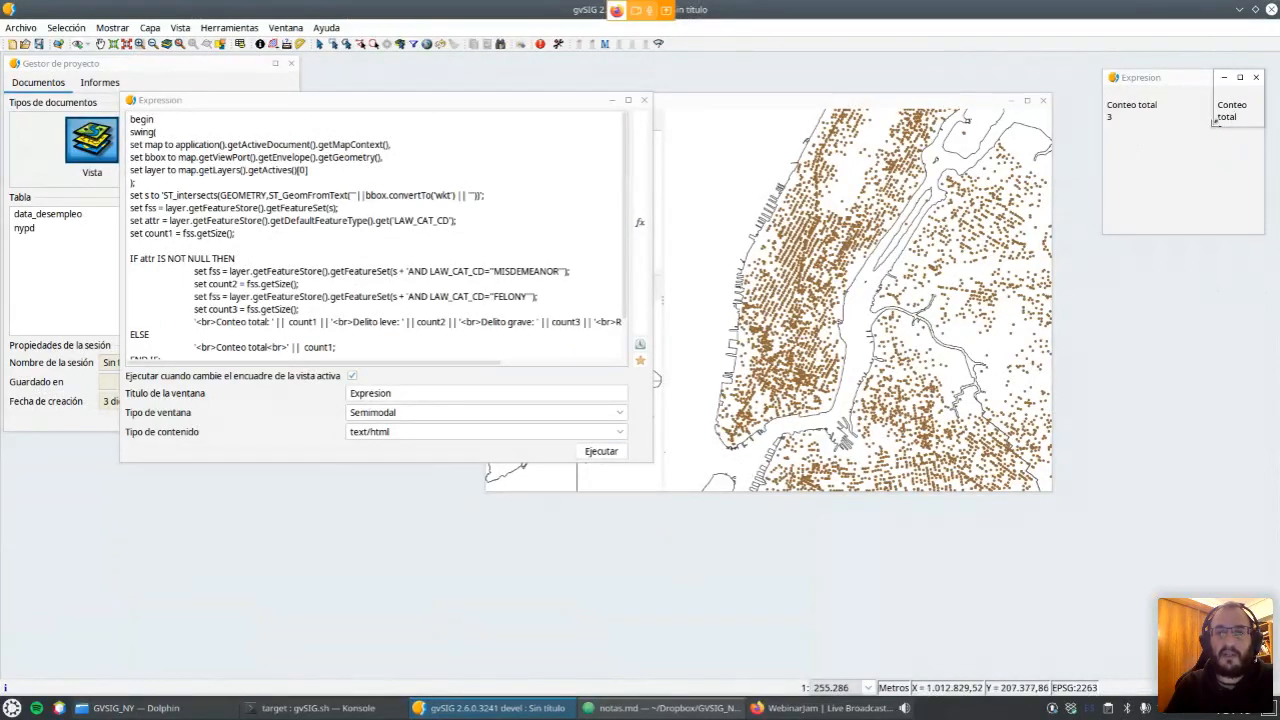
left_click_drag(1148, 265, 1148, 266)
left_click_drag(1177, 80, 1124, 266)
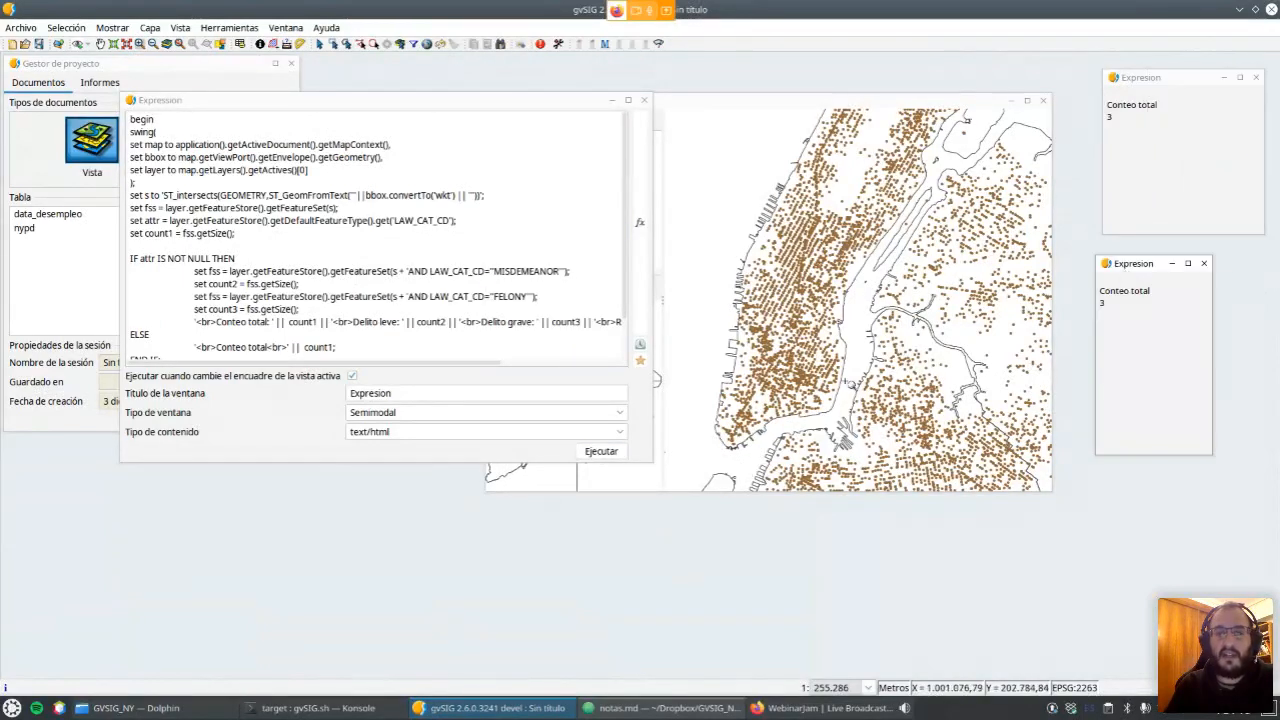
left_click(601, 452)
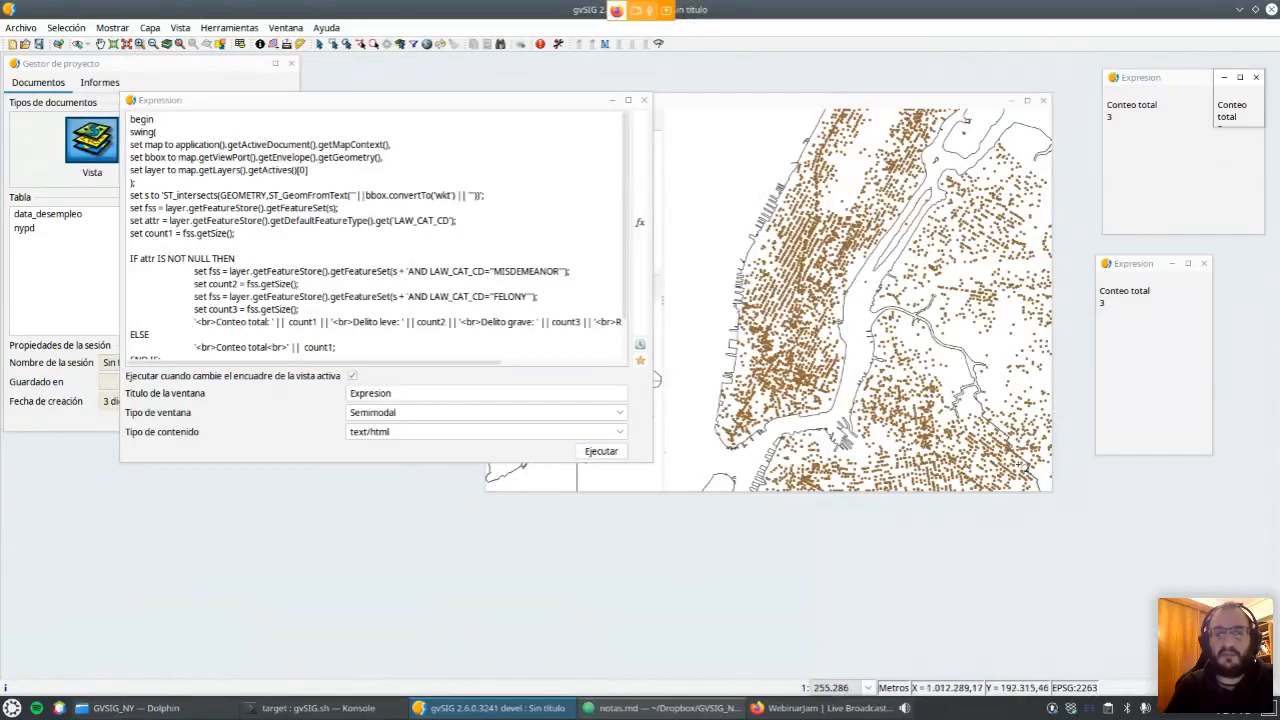
left_click_drag(1222, 89, 1112, 509)
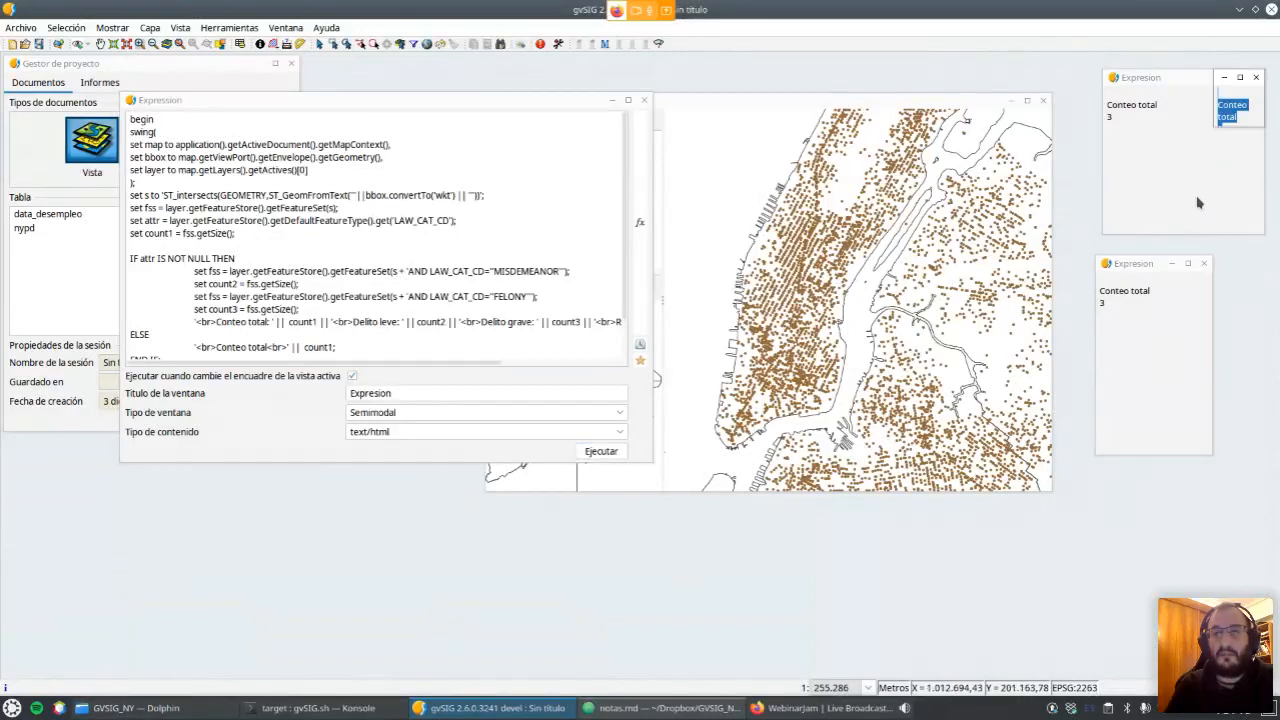
left_click_drag(1216, 124, 1066, 229)
left_click_drag(1110, 80, 1122, 492)
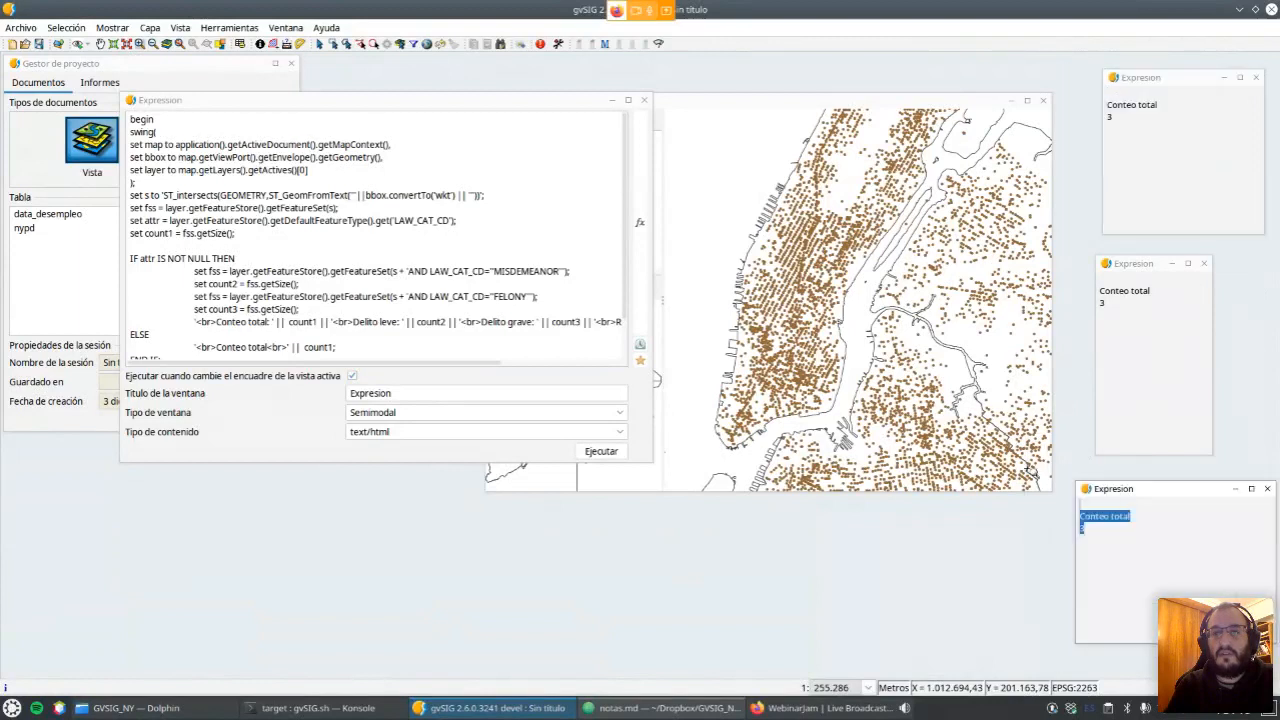
Close all three expression result windows and return to the expression script.
left_click(1267, 489)
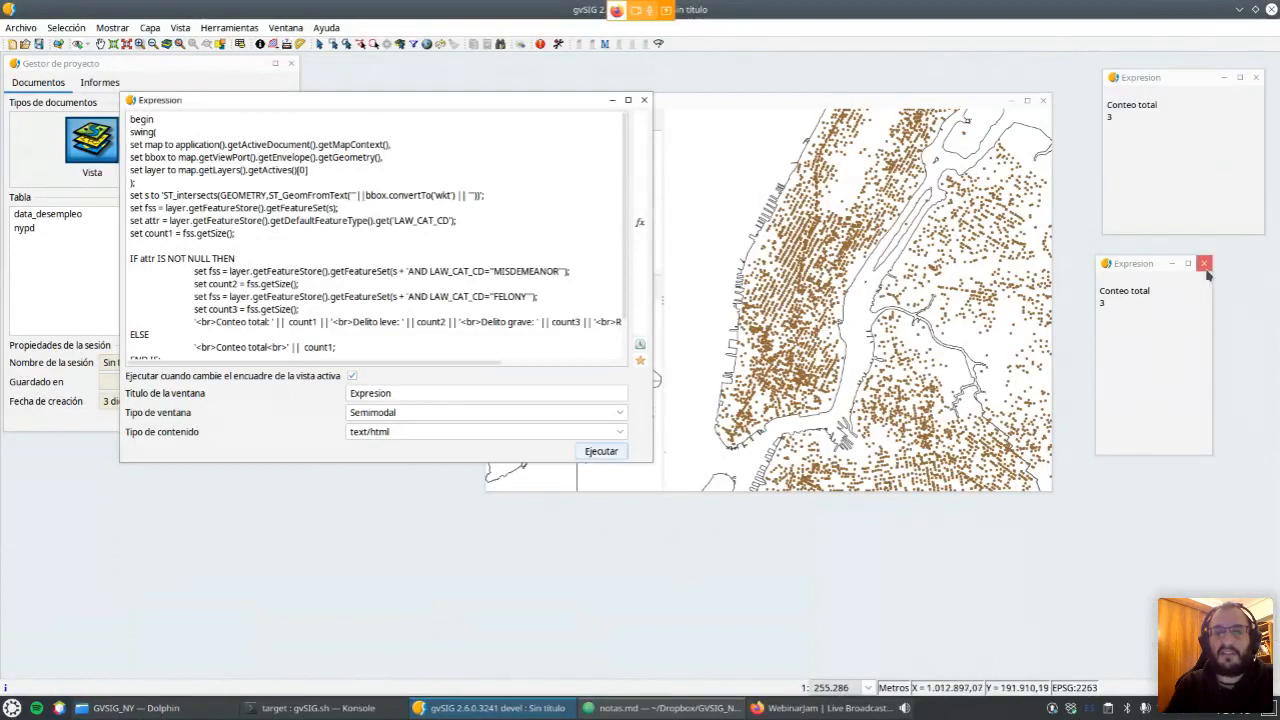
left_click(1204, 264)
left_click(1256, 77)
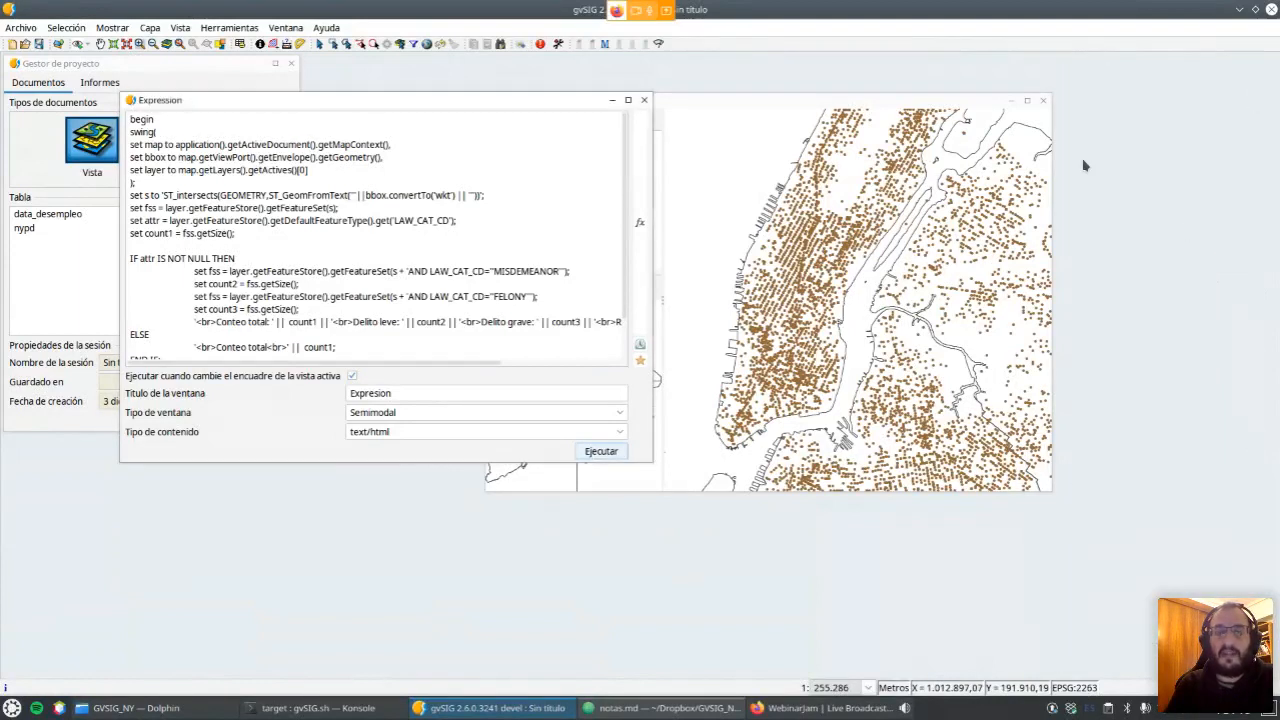
left_click(296, 180)
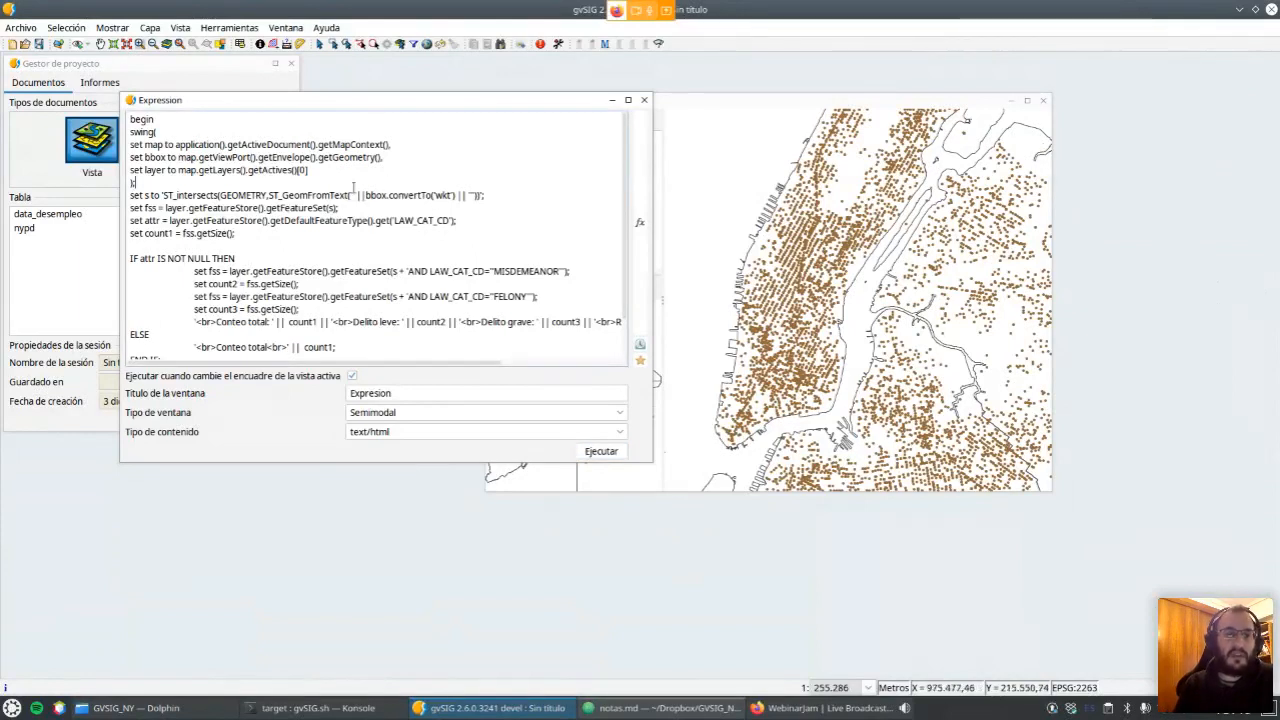
scroll(355, 190, "down", 2)
scroll(355, 190, "up", 2)
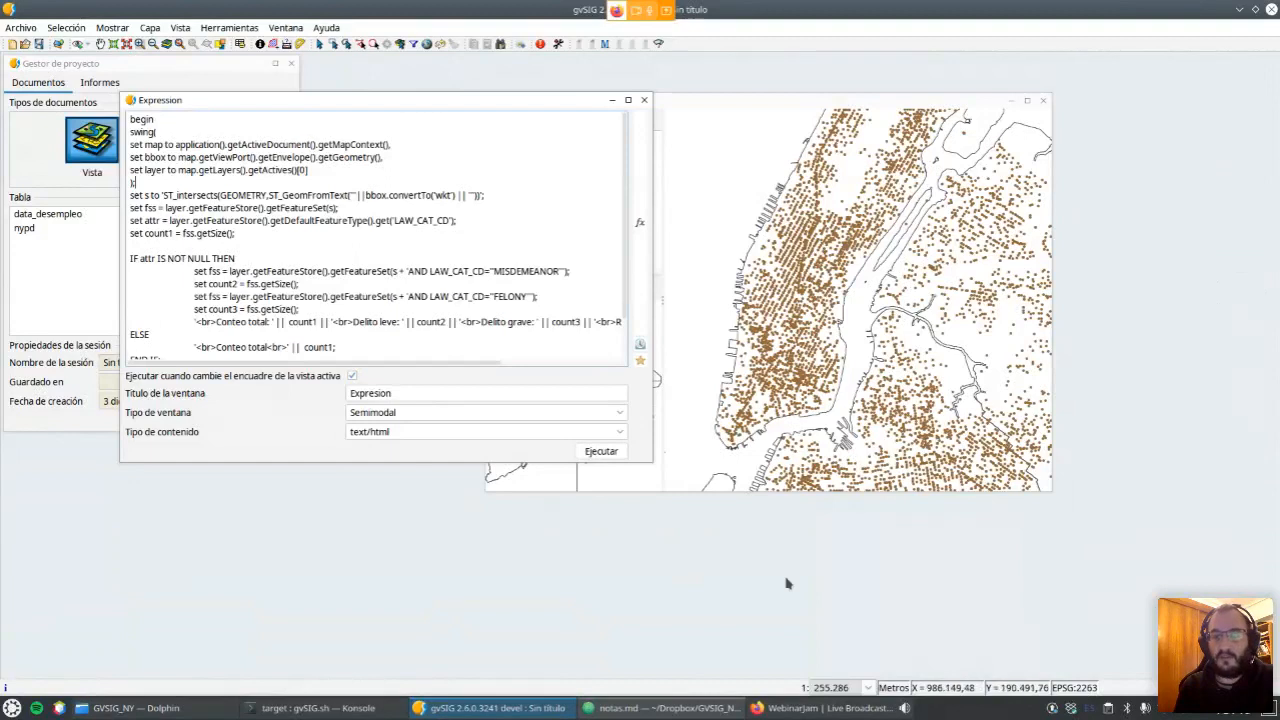
Switch to notas.md in Atom, select the whole boxandwhisker chart script from begin to end, and return to gvSIG.
left_click(664, 708)
scroll(1009, 319, "down", 5)
scroll(1005, 317, "down", 6)
left_click_drag(777, 237, 845, 557)
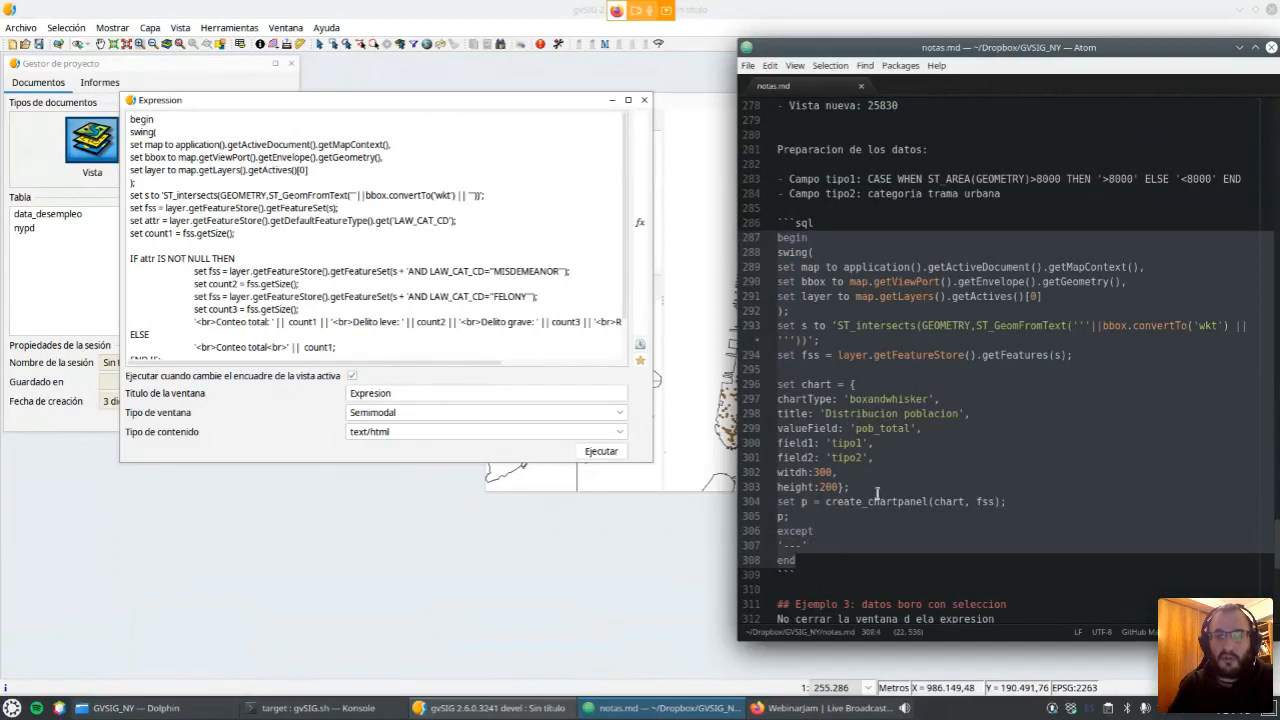
left_click(722, 6)
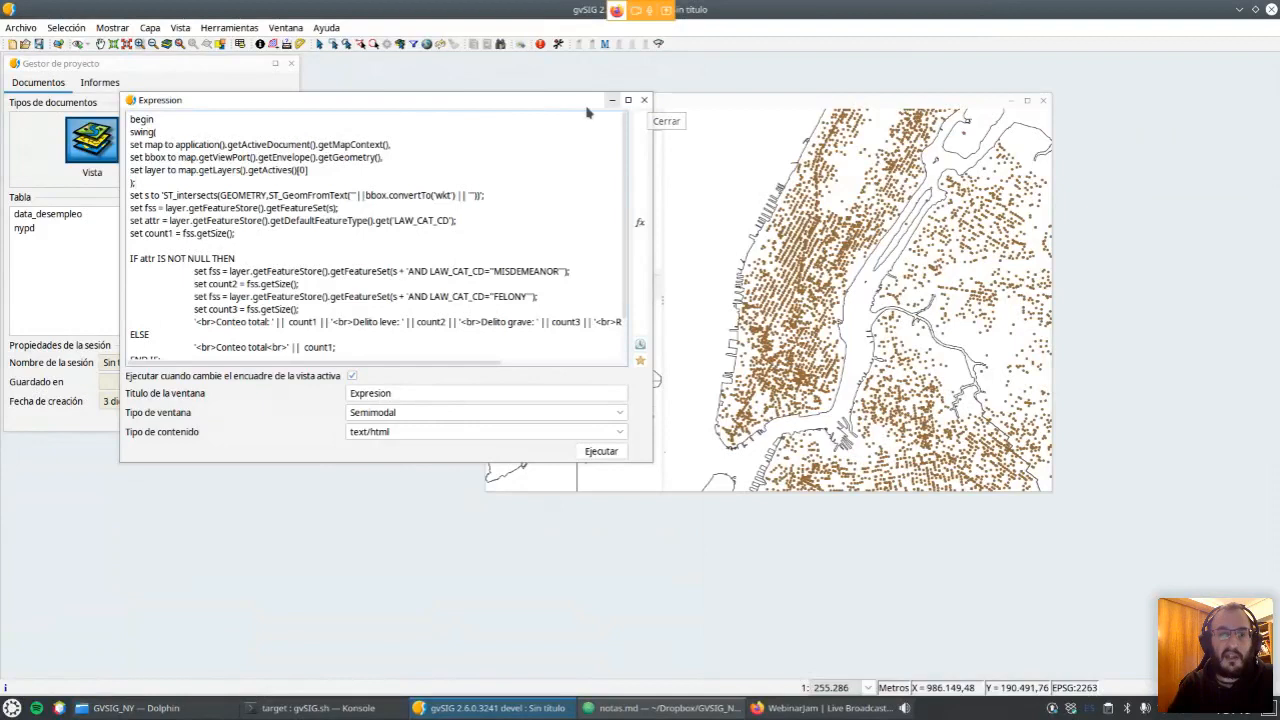
Rearrange the Expression and map view windows so that the view's layer list is uncovered.
left_click_drag(559, 104, 985, 170)
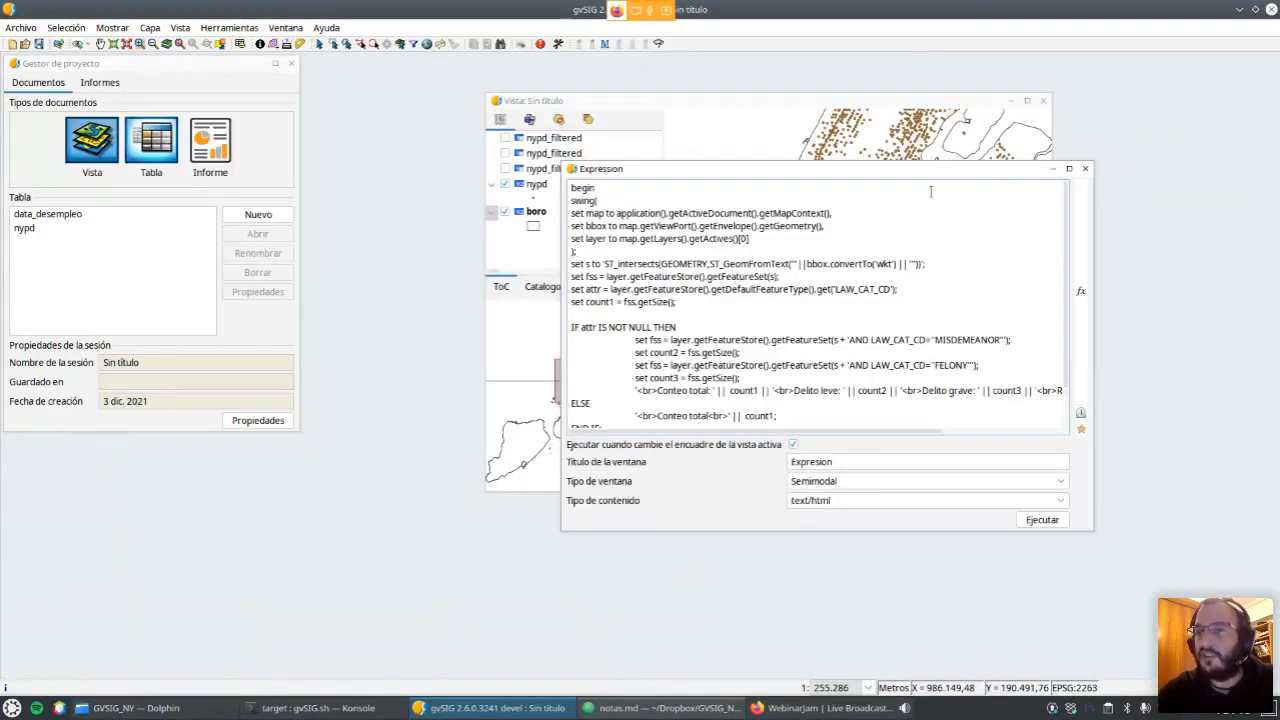
left_click_drag(859, 172, 921, 215)
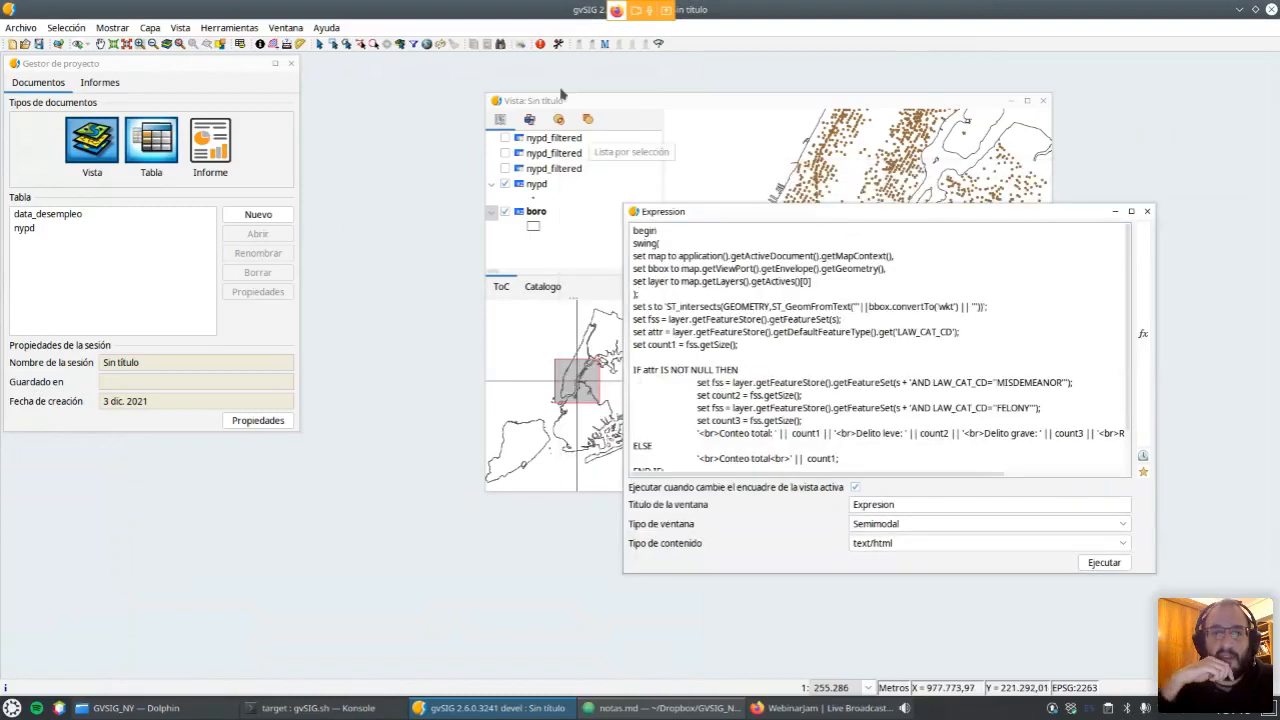
left_click_drag(561, 93, 488, 70)
Look through the database connections in the view's catalog, collapsing newyork_v1, and return to the layer list.
left_click(459, 265)
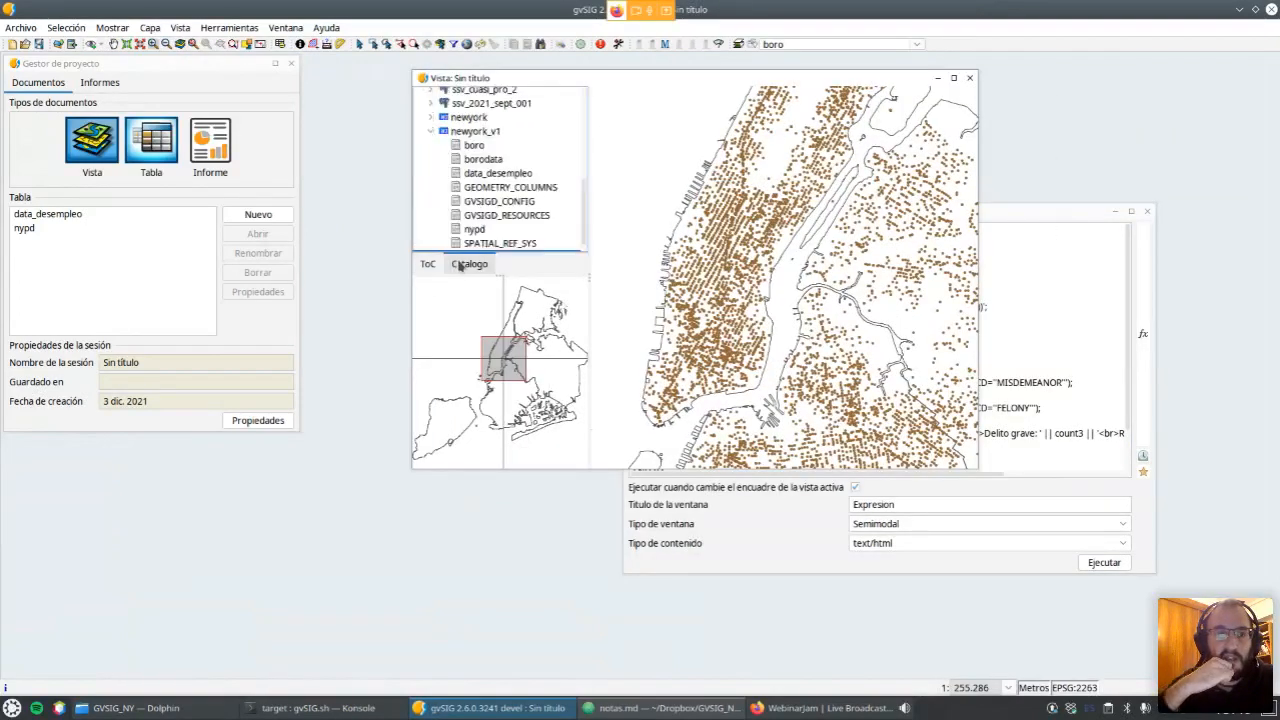
left_click(432, 136)
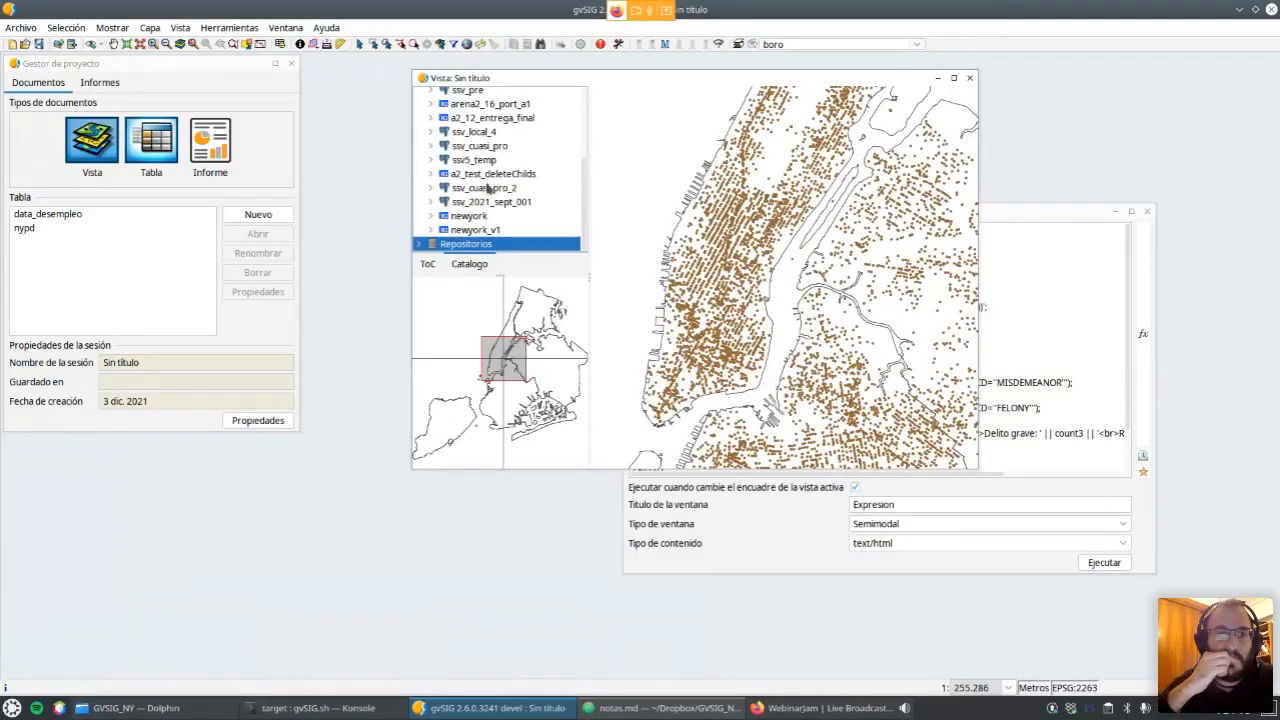
scroll(505, 190, "up", 2)
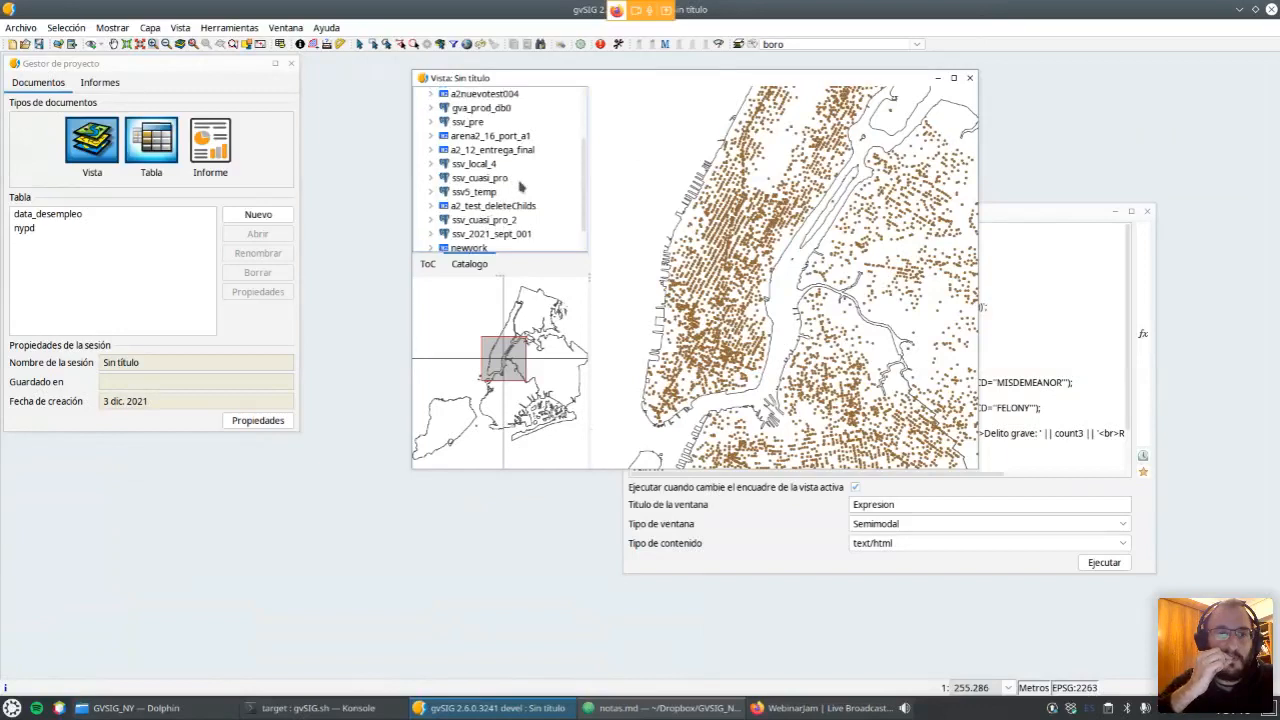
scroll(520, 186, "down", 2)
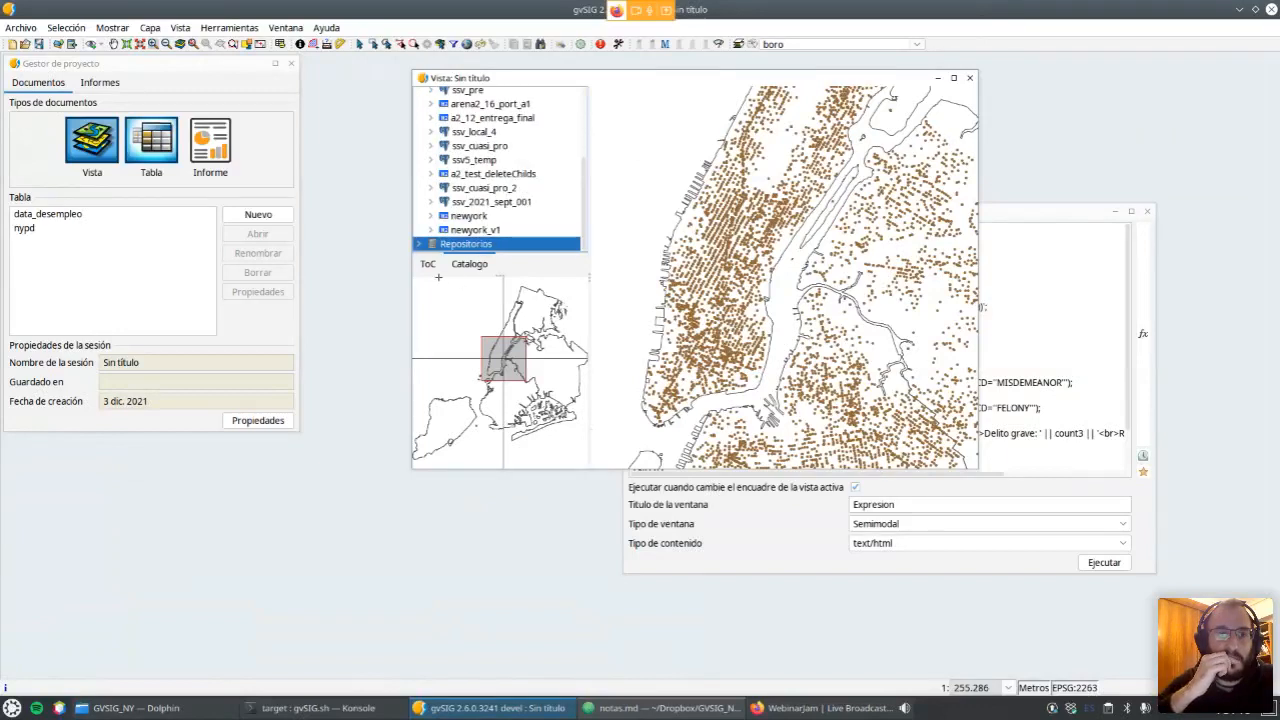
left_click(433, 266)
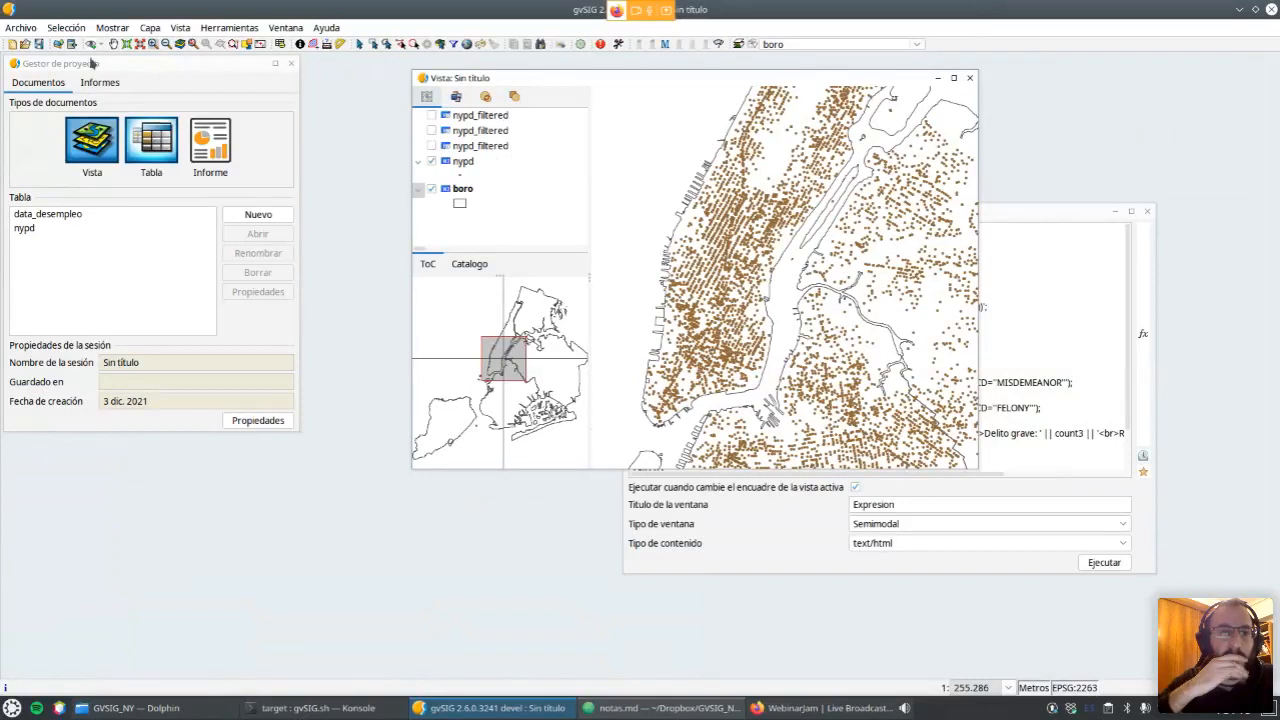
Start adding a database layer and define a new connection named valencia with the H2Spatial connector.
left_click(60, 46)
left_click(546, 162)
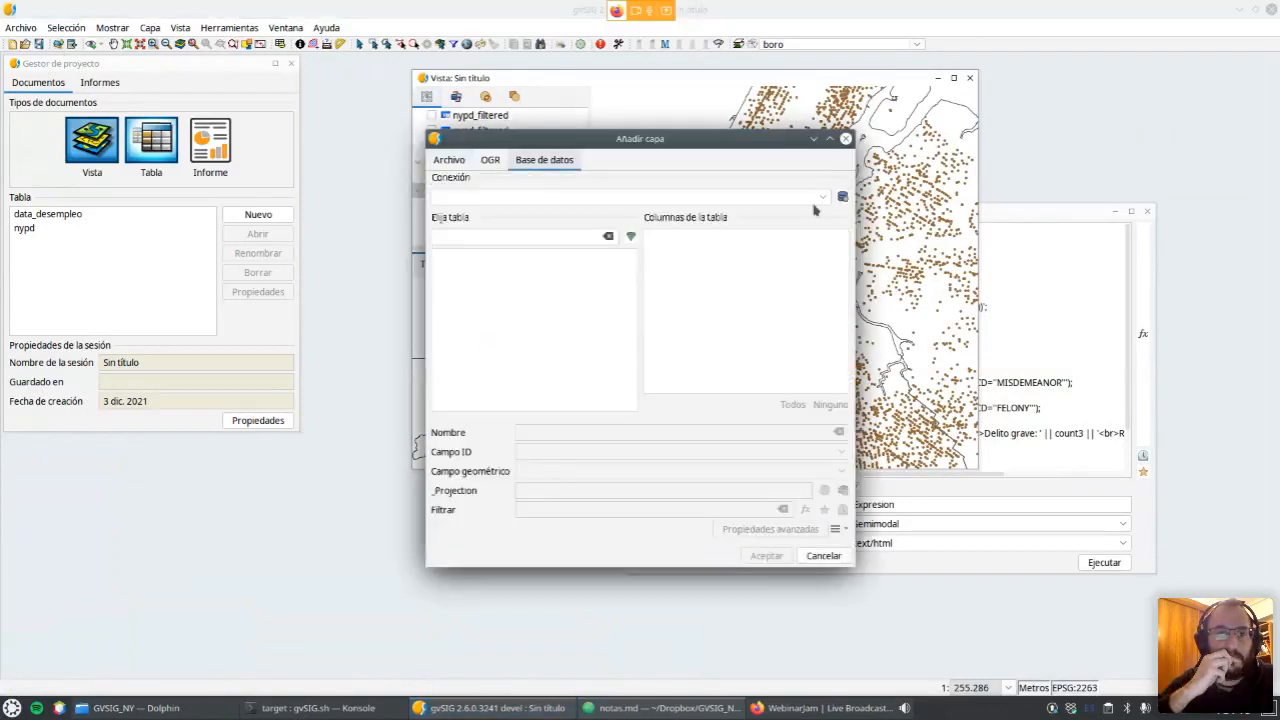
left_click(822, 199)
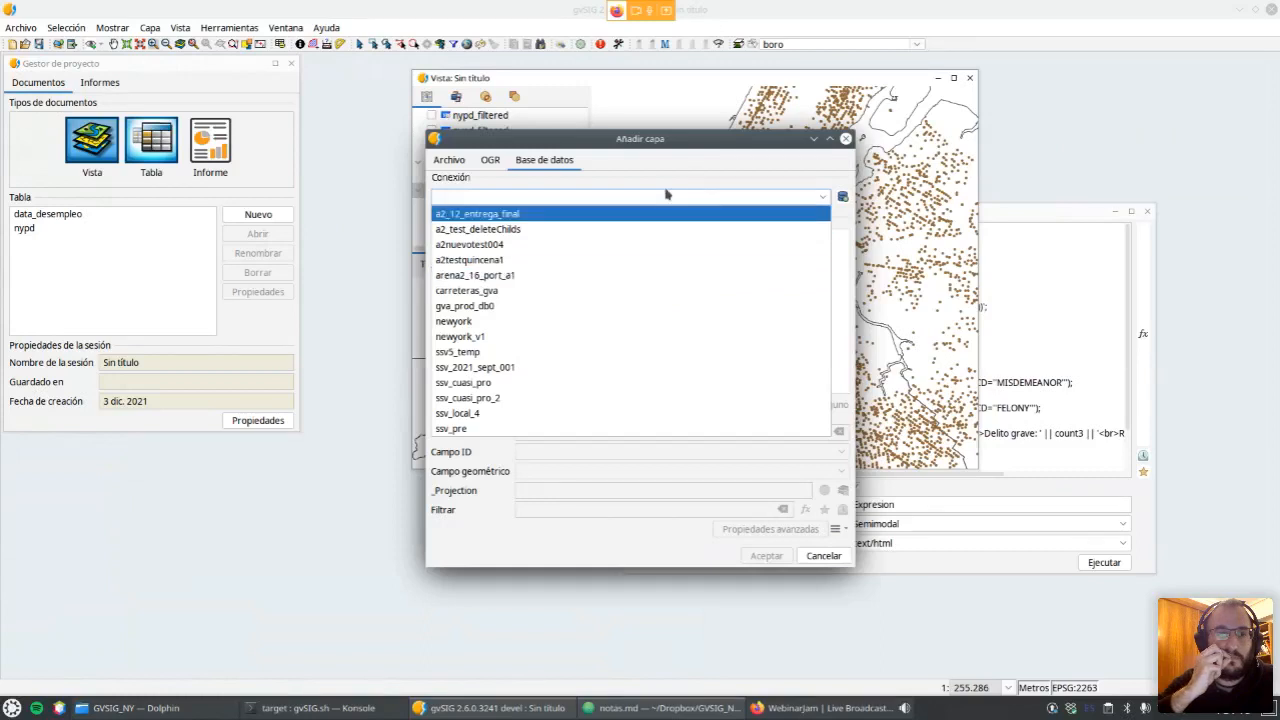
left_click(843, 197)
type("v")
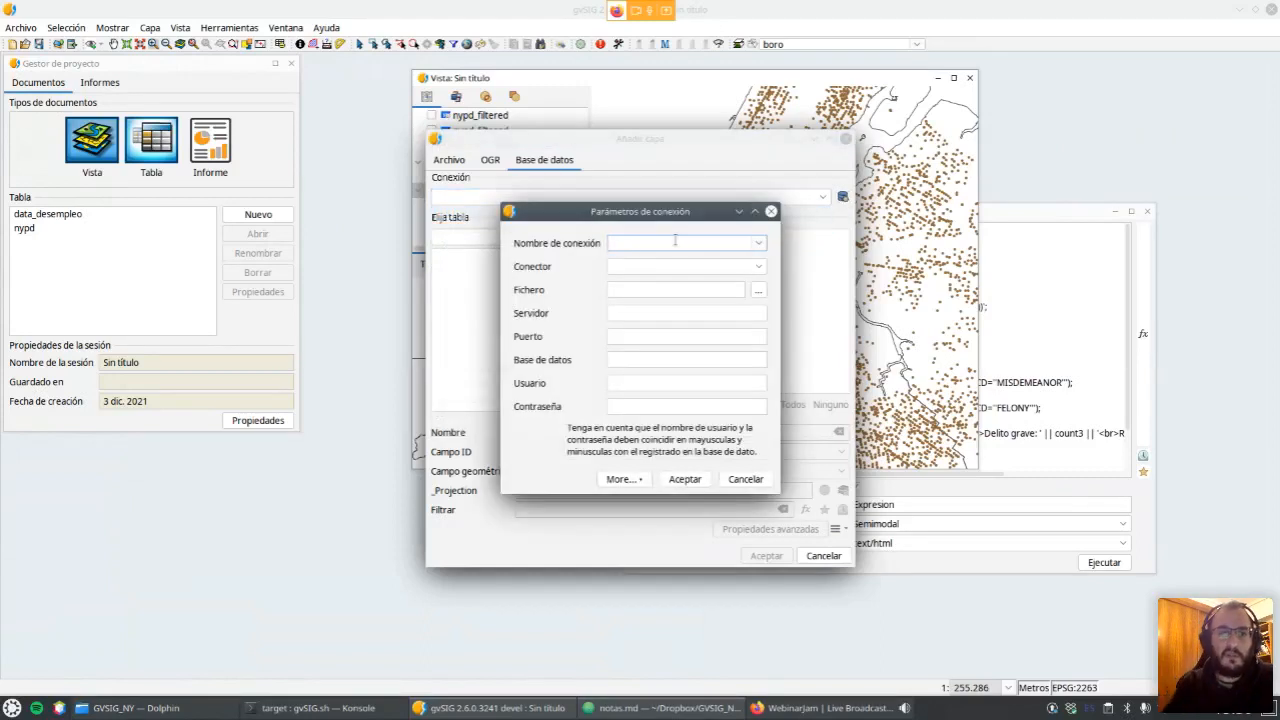
type("alencia")
left_click(692, 267)
left_click(655, 326)
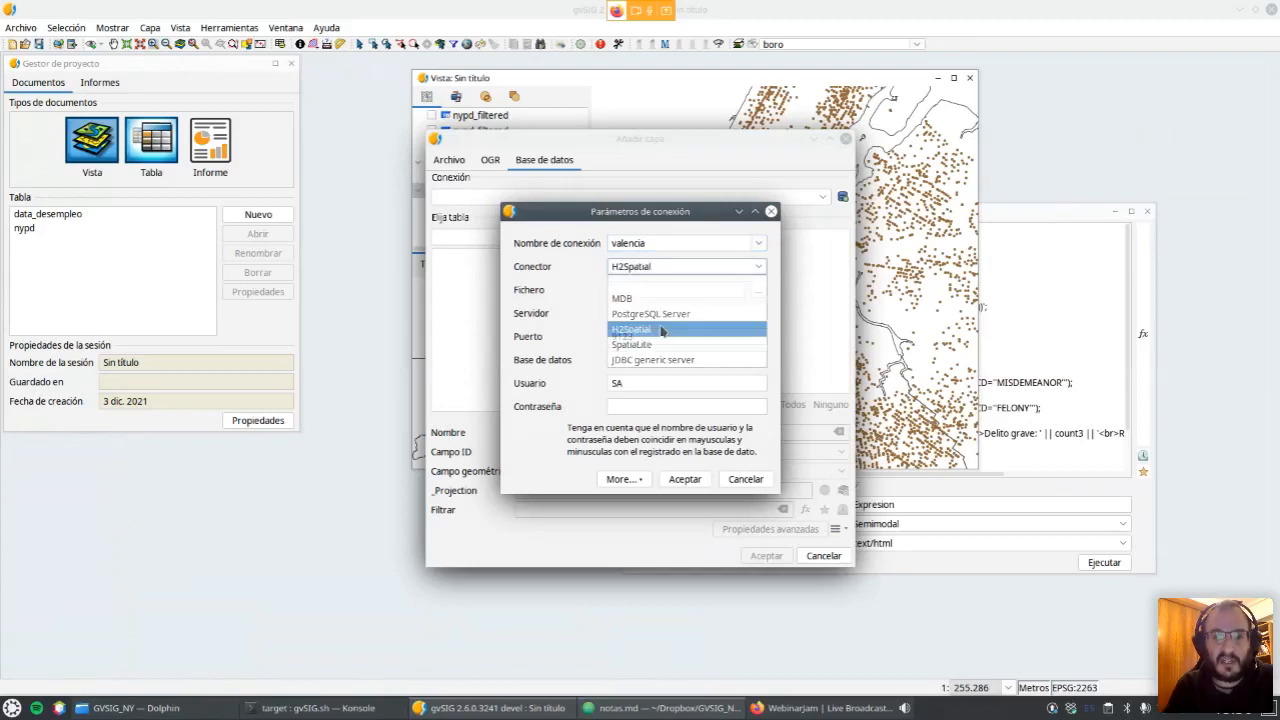
left_click(759, 290)
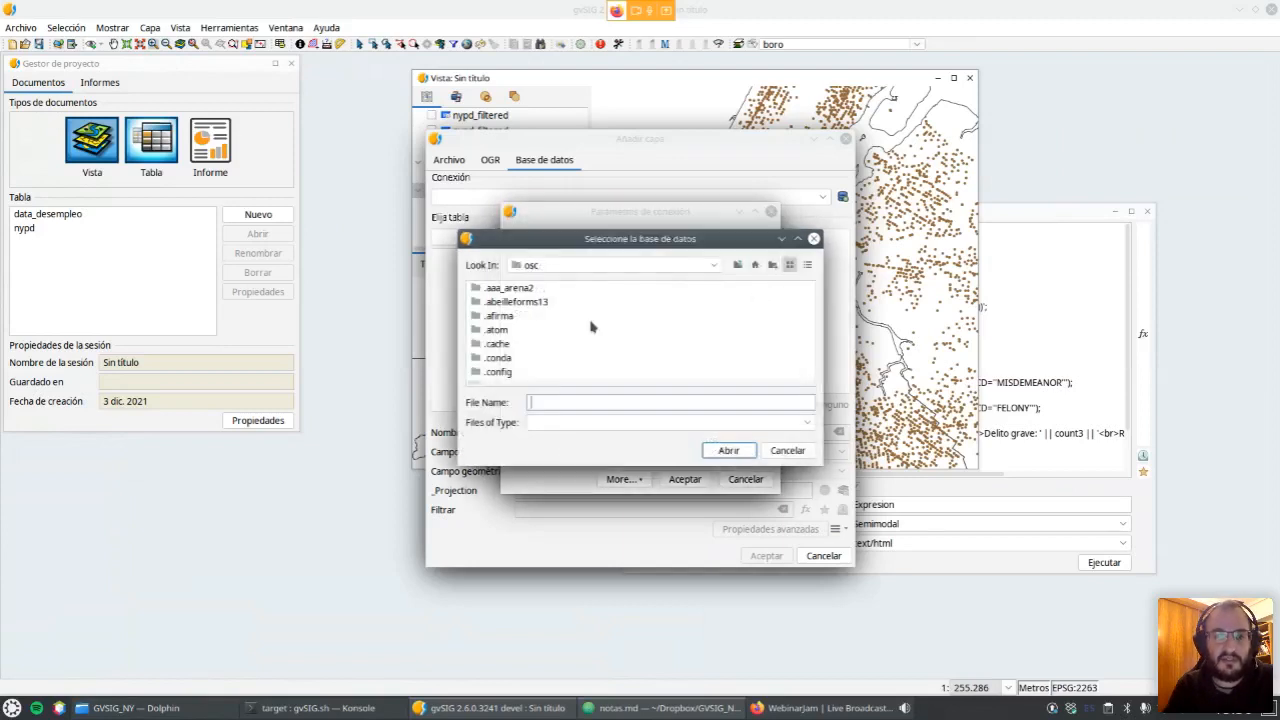
scroll(575, 340, "down", 5)
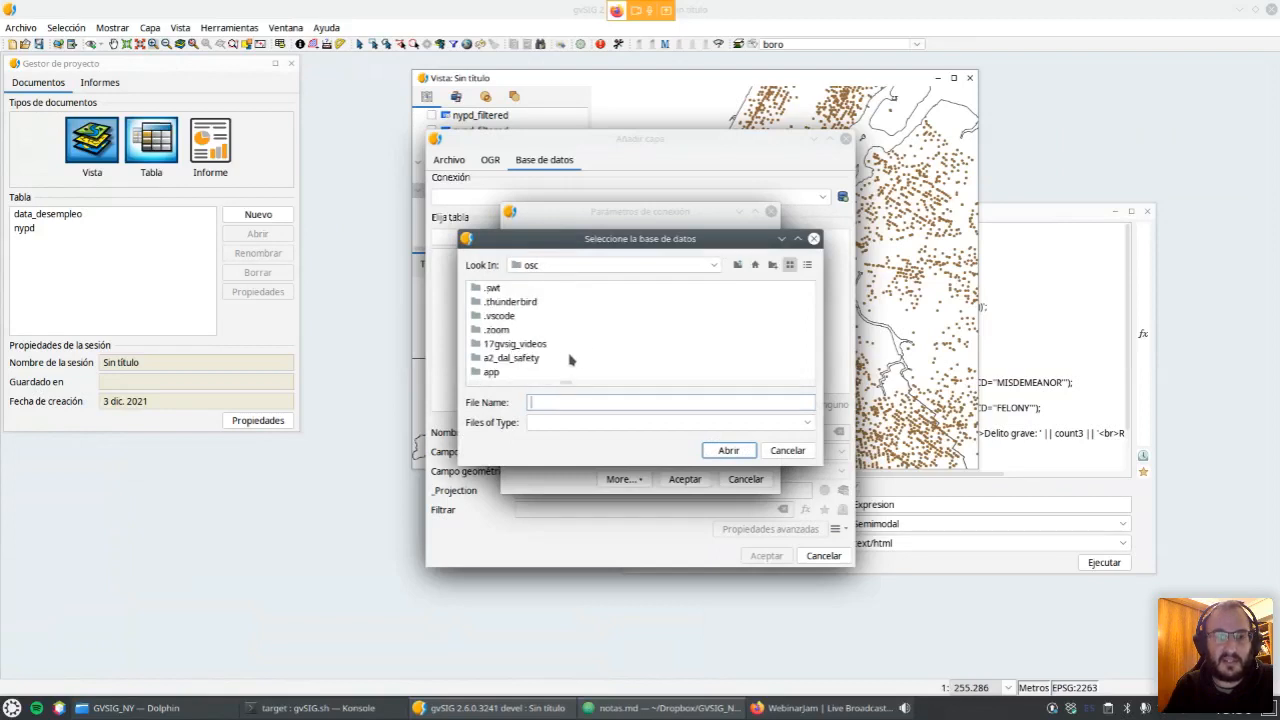
scroll(560, 333, "down", 3)
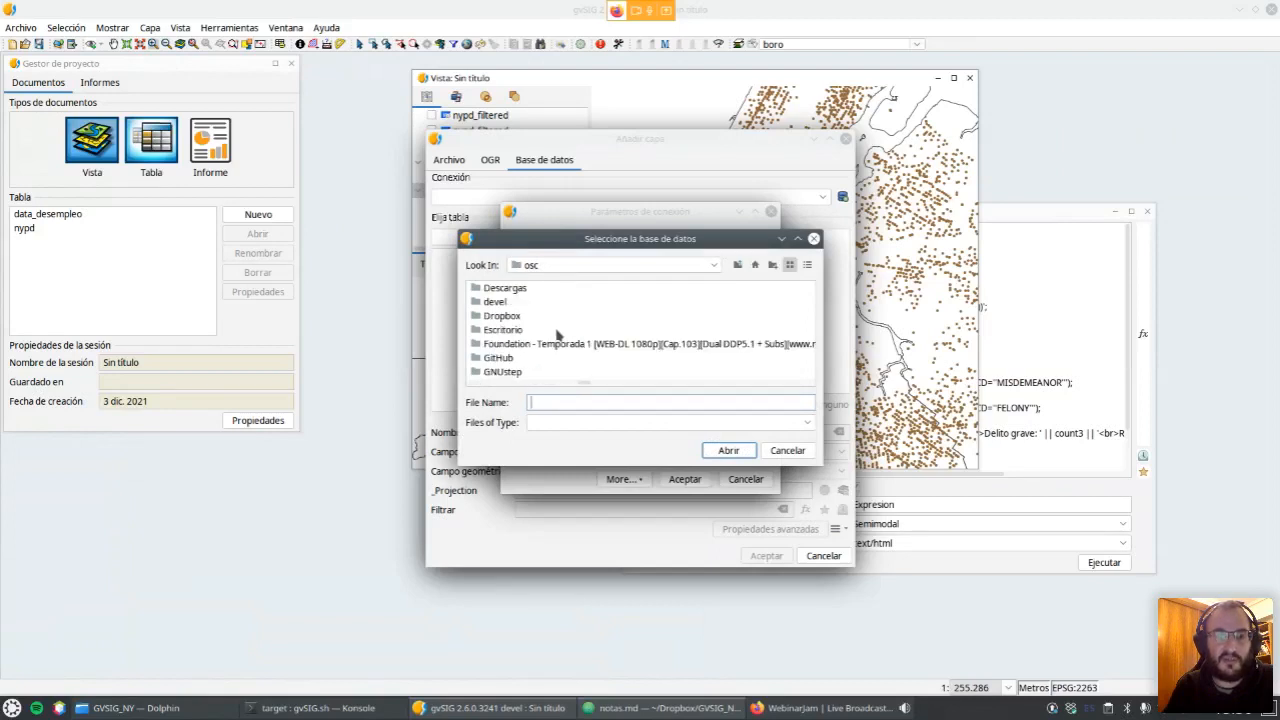
double_click(501, 315)
double_click(598, 334)
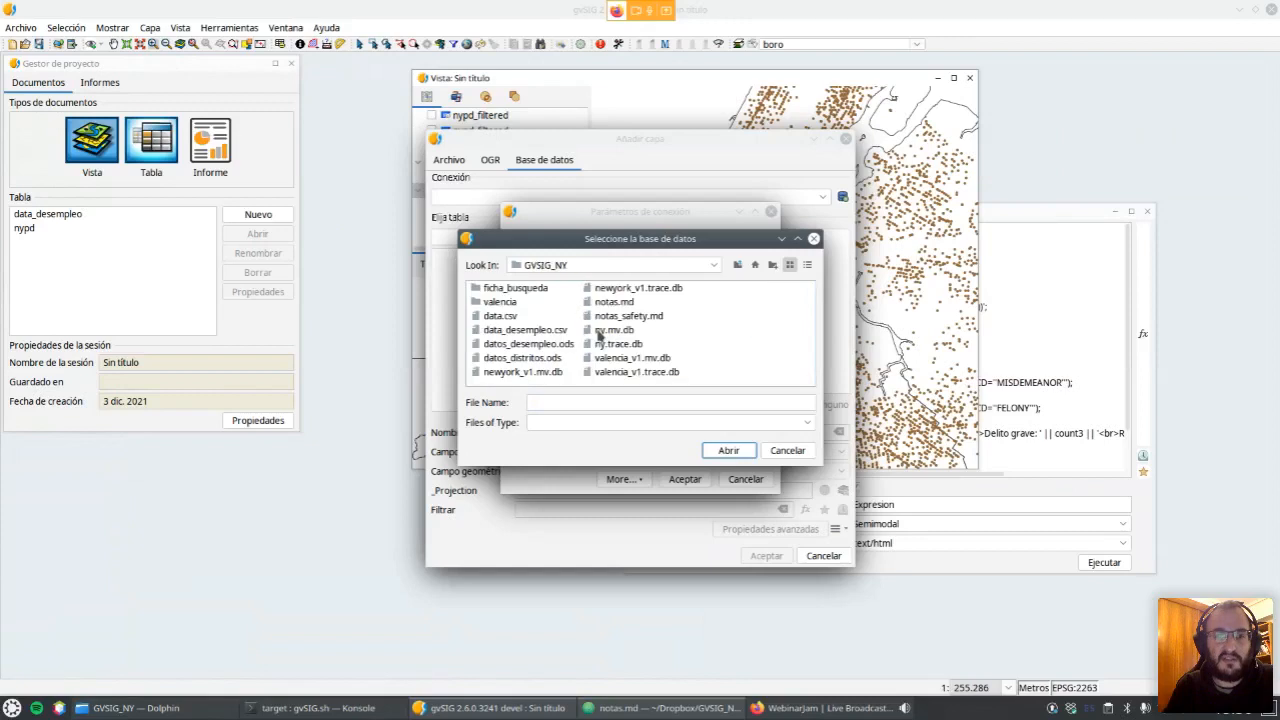
left_click(636, 358)
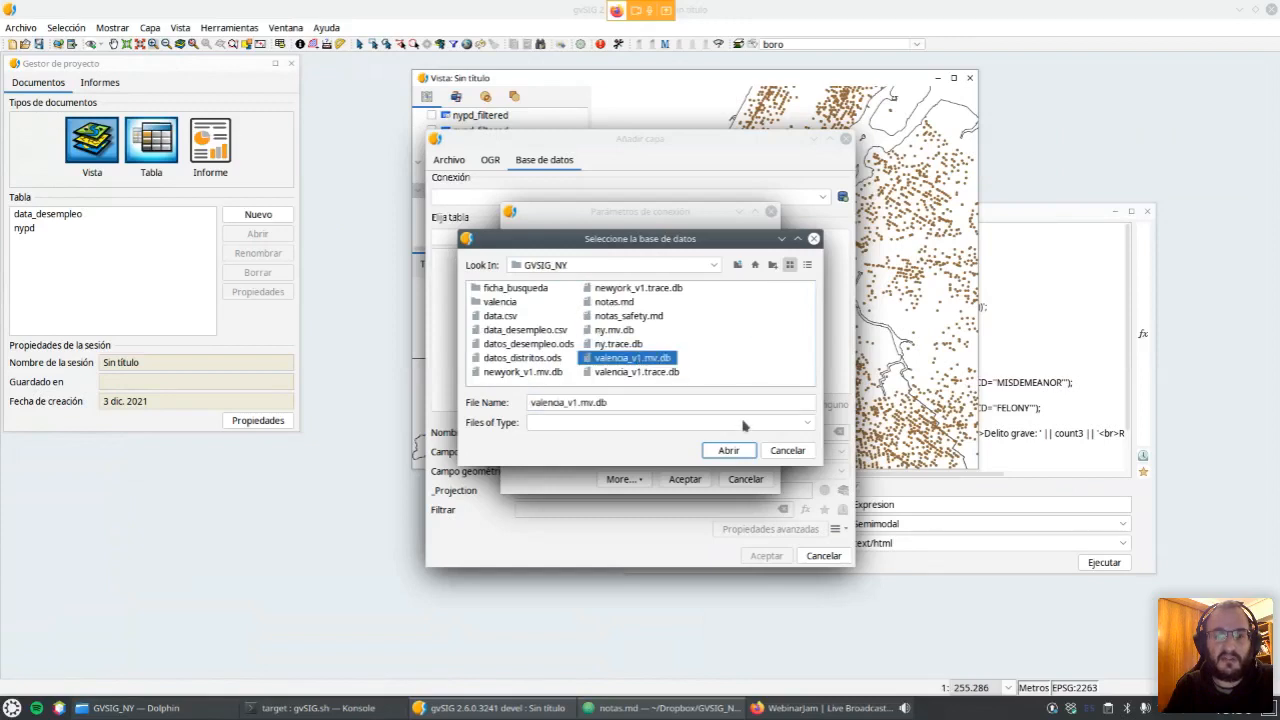
left_click(728, 450)
left_click(684, 480)
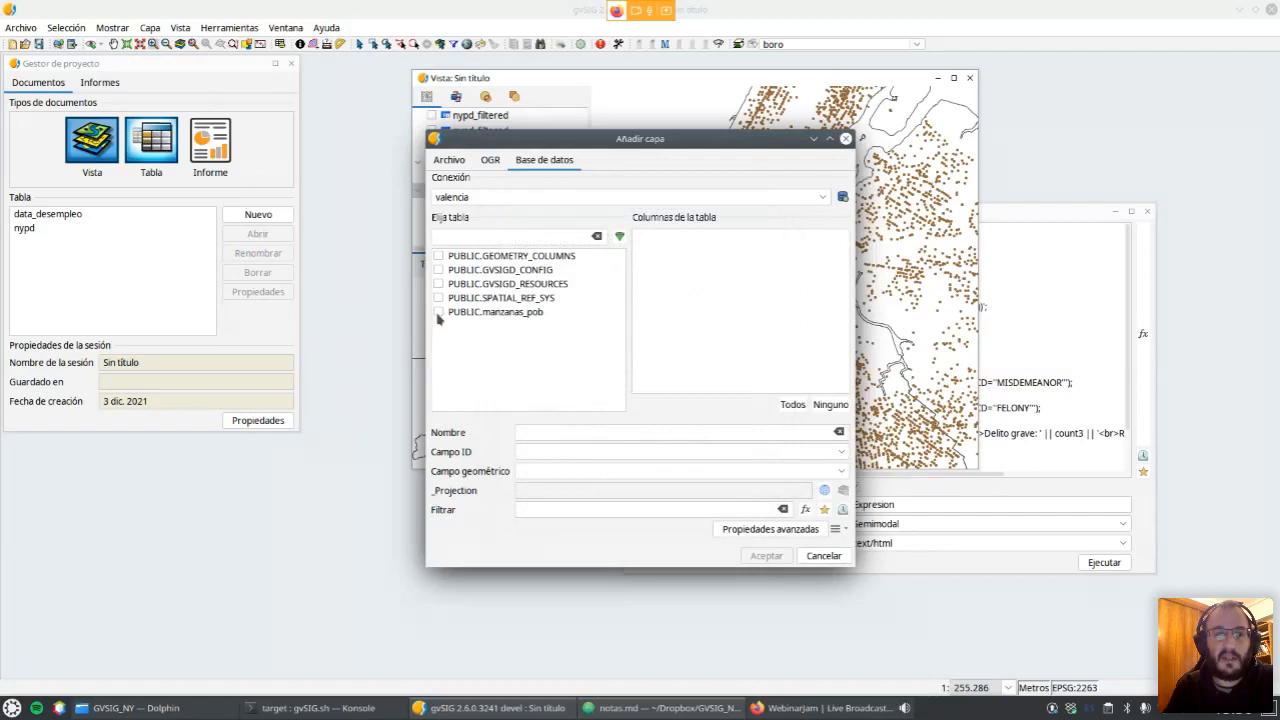
left_click(438, 313)
left_click(822, 557)
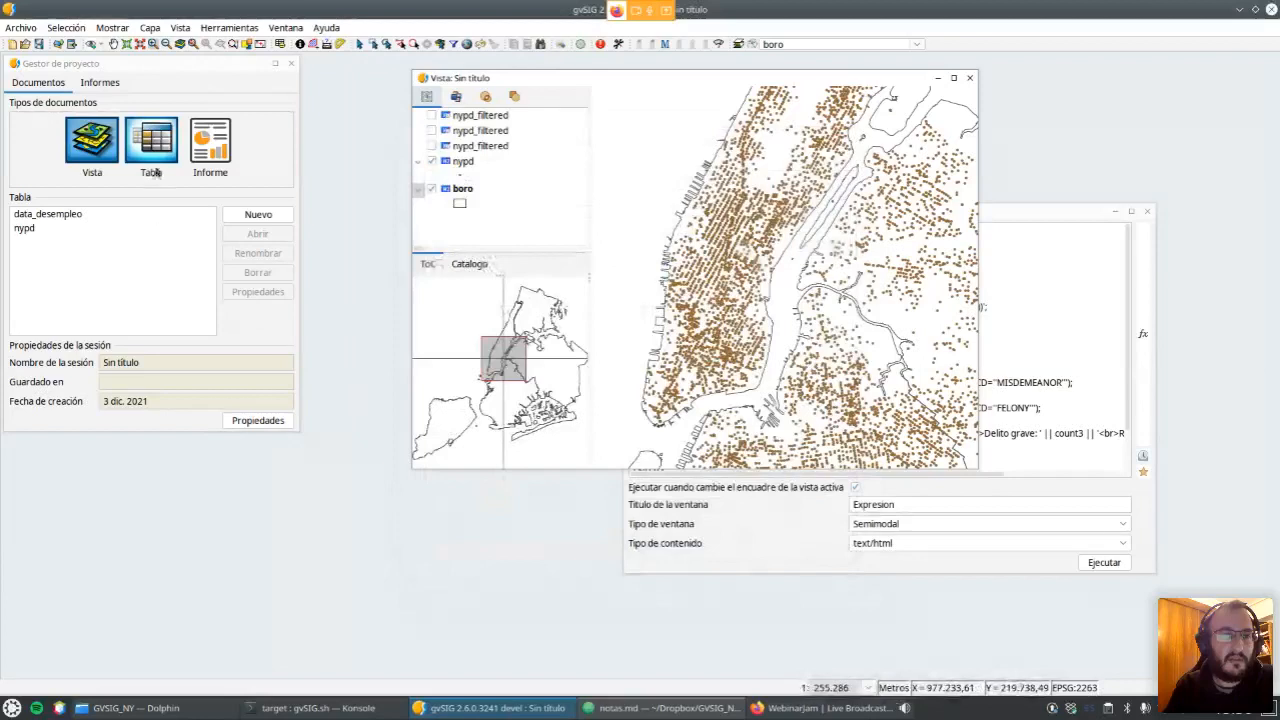
Create a new view document in the project and maximise its window.
left_click(92, 140)
left_click(258, 214)
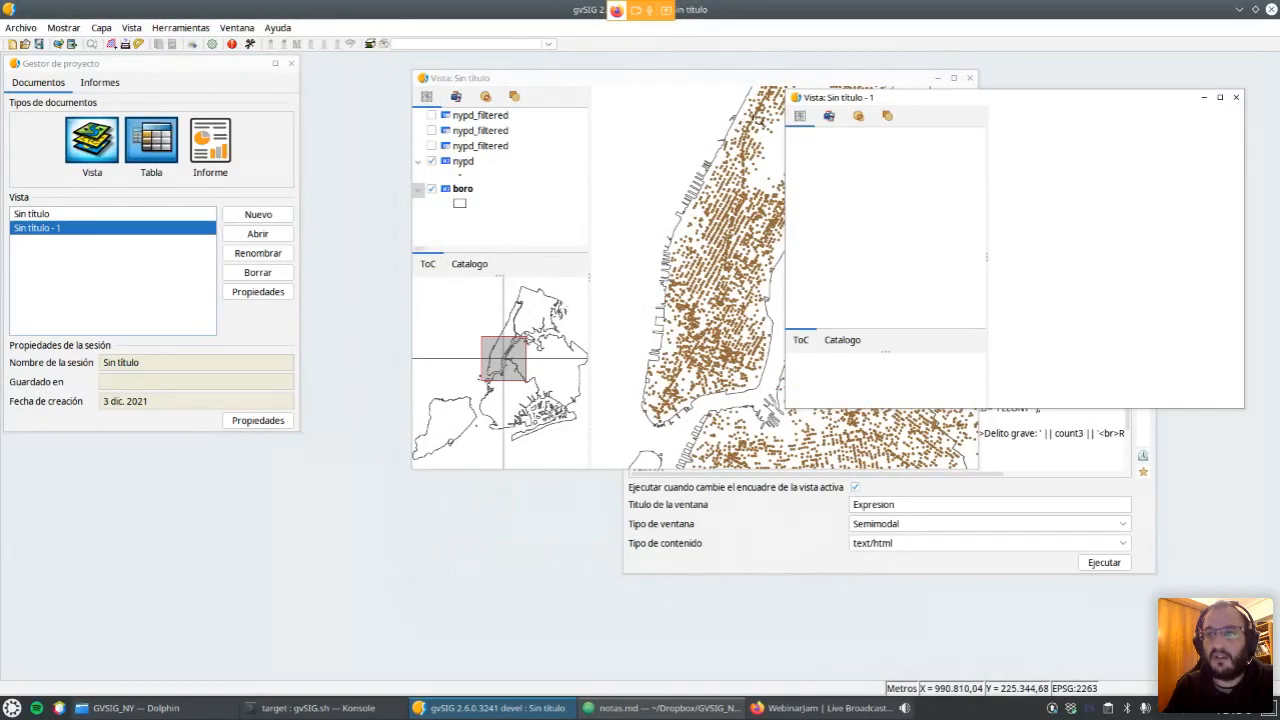
double_click(880, 103)
Set the new view's current projection to EPSG:25830 in its properties.
left_click(131, 28)
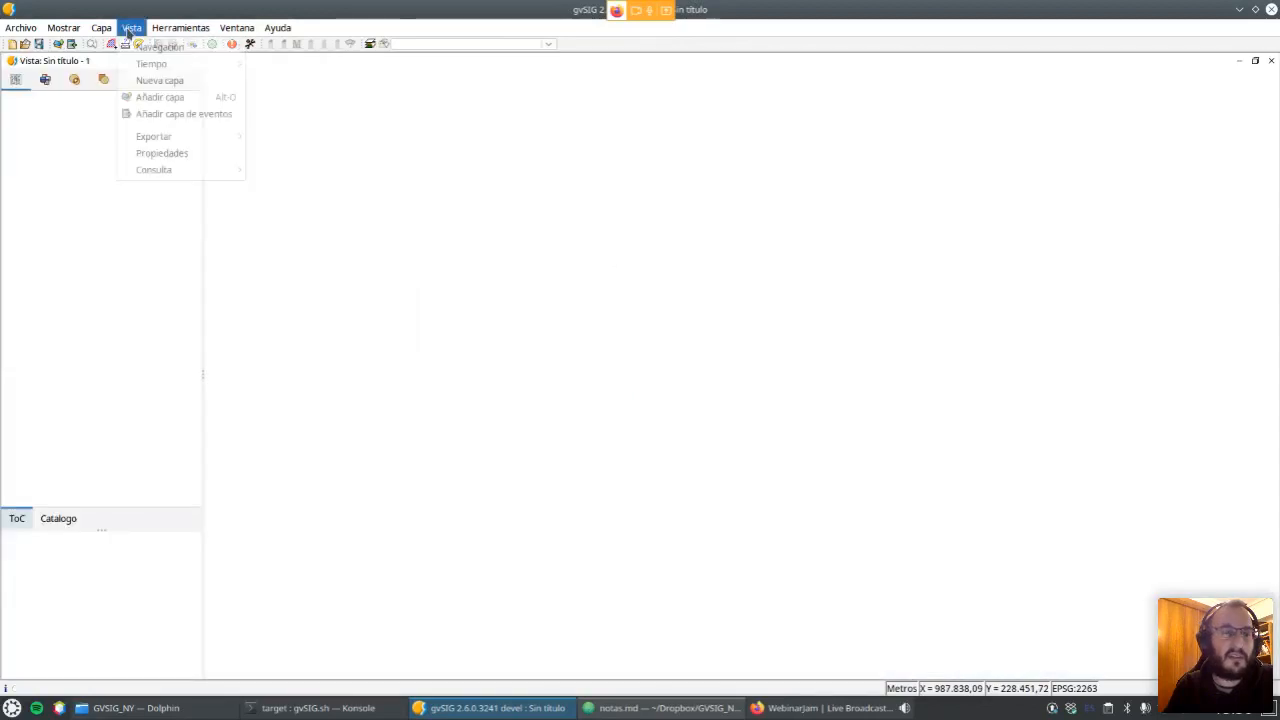
left_click(185, 156)
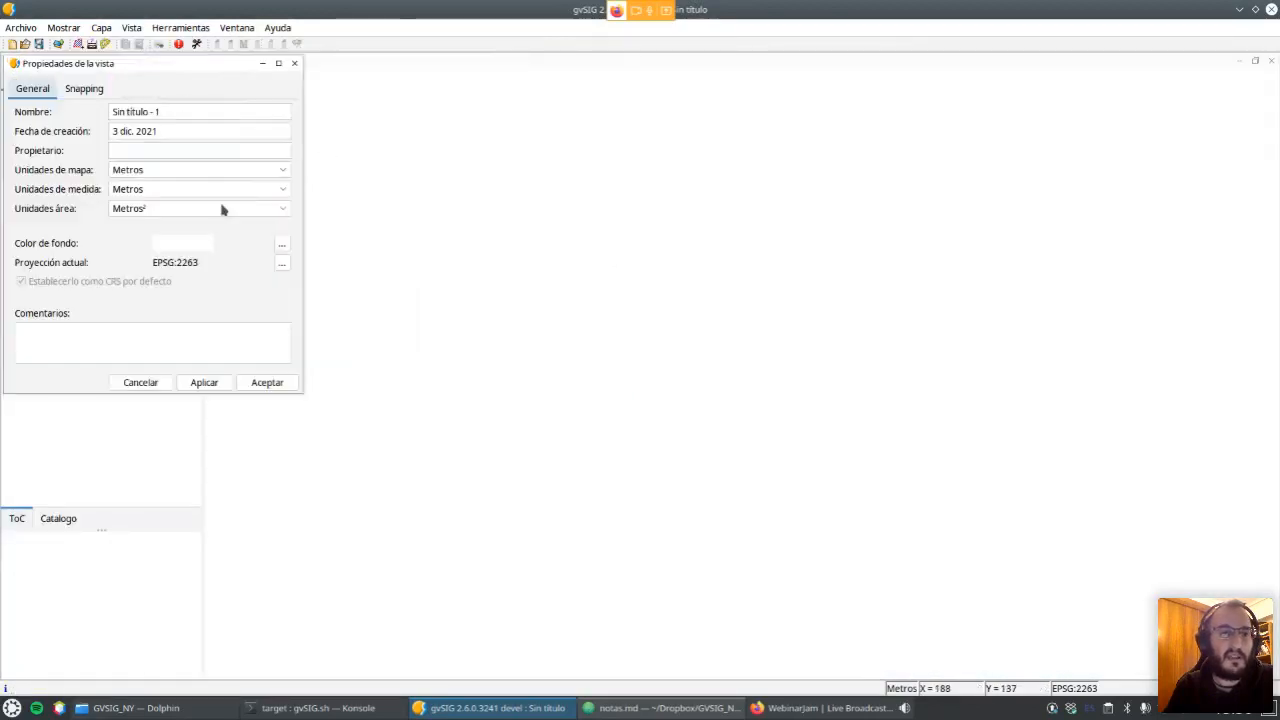
left_click(282, 262)
left_click(647, 298)
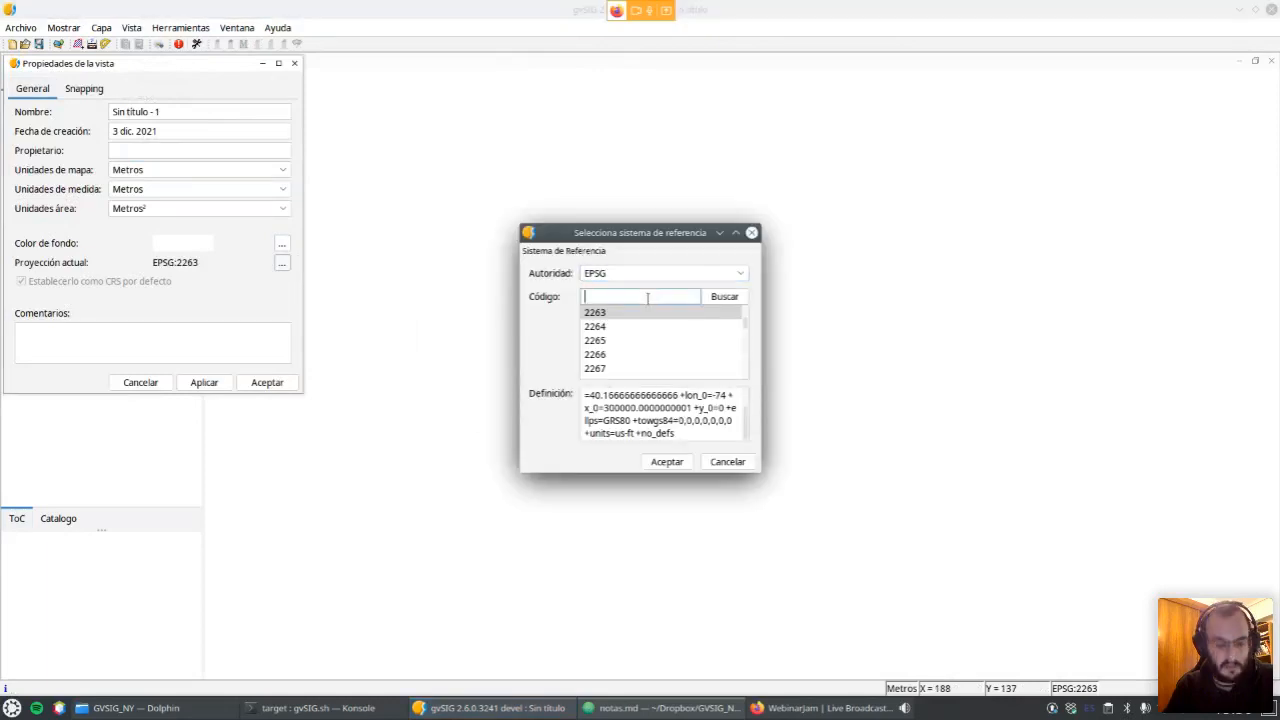
key("Return")
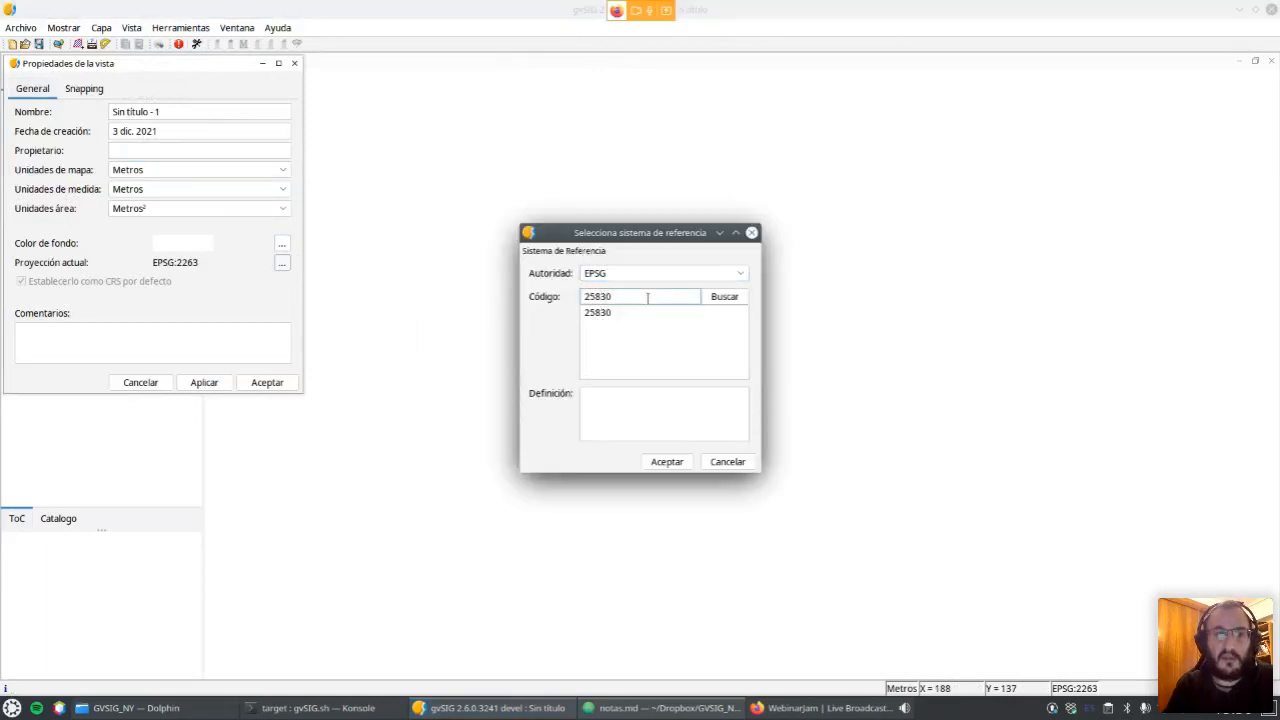
left_click(597, 312)
left_click(667, 461)
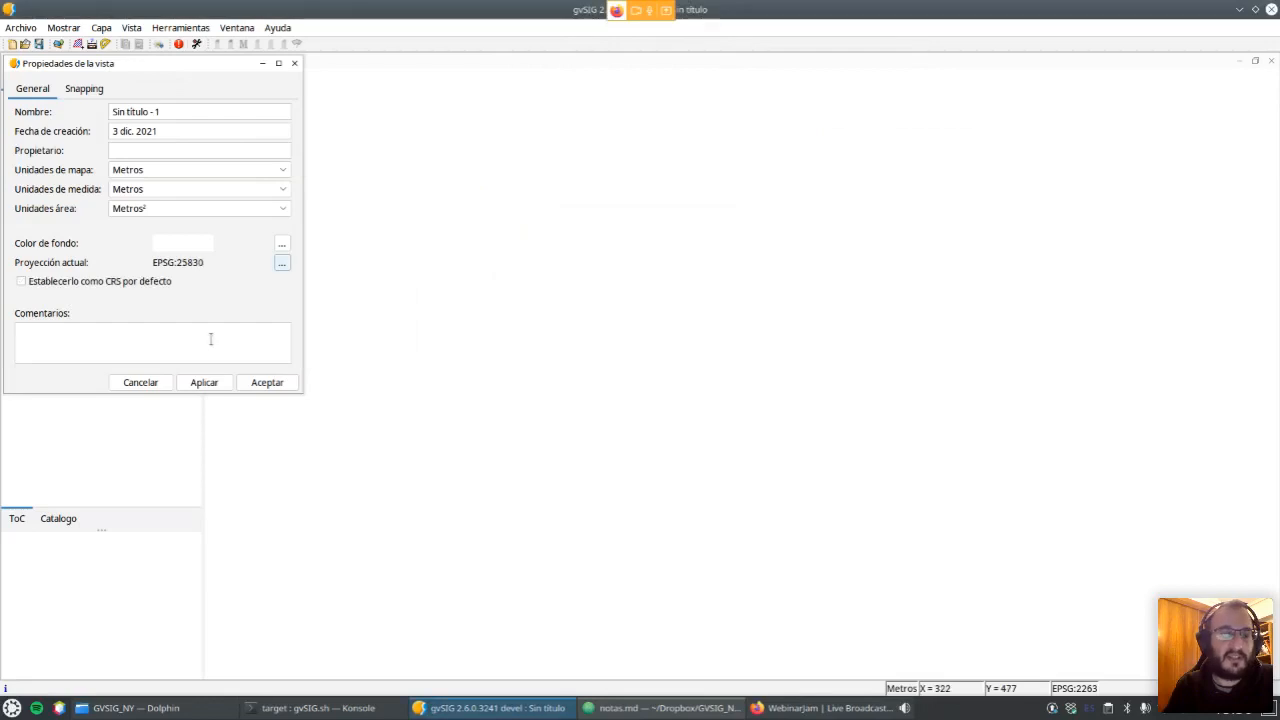
left_click(266, 382)
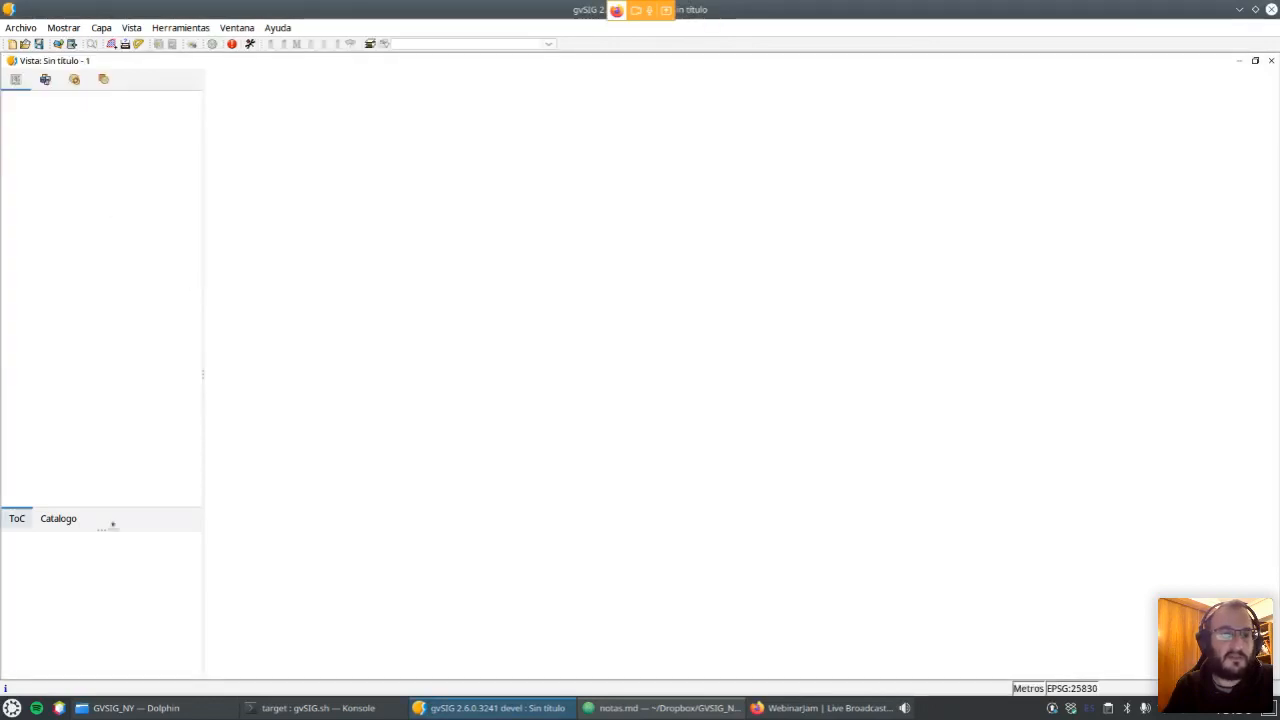
Start adding a database layer to the new view with a connection named valencia using the H2Spatial connector.
left_click(59, 44)
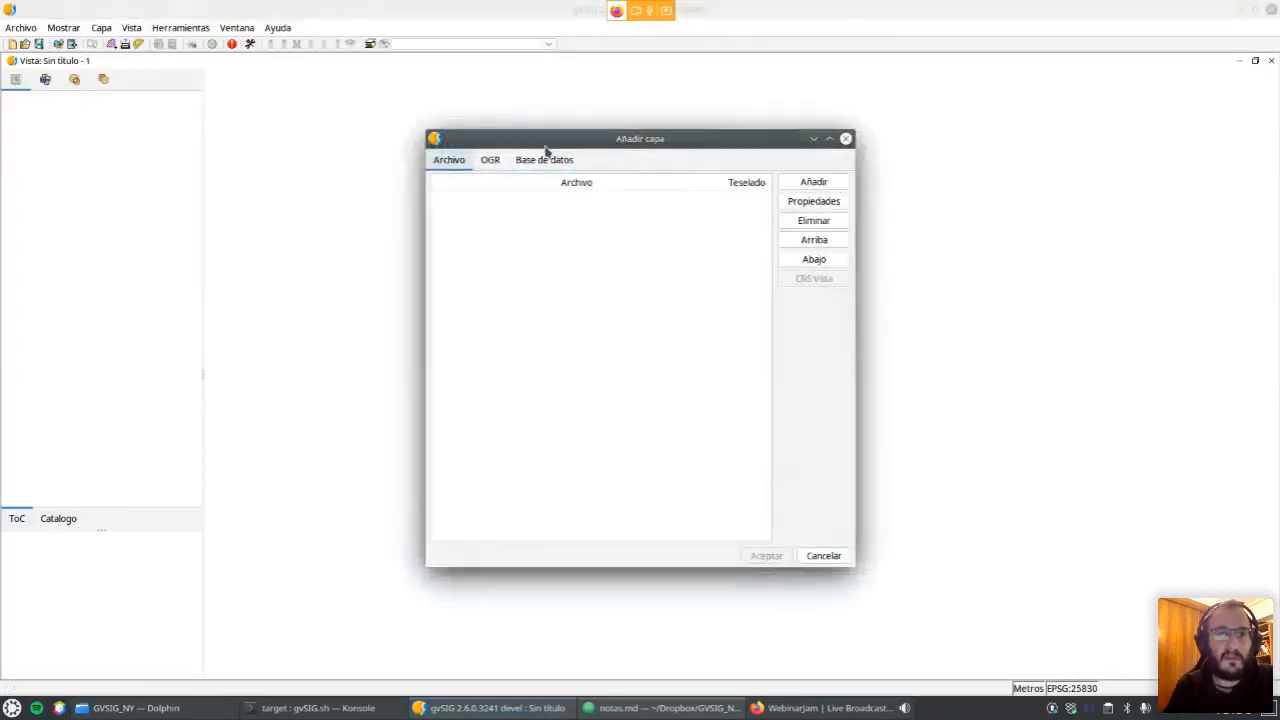
left_click(553, 162)
left_click(843, 197)
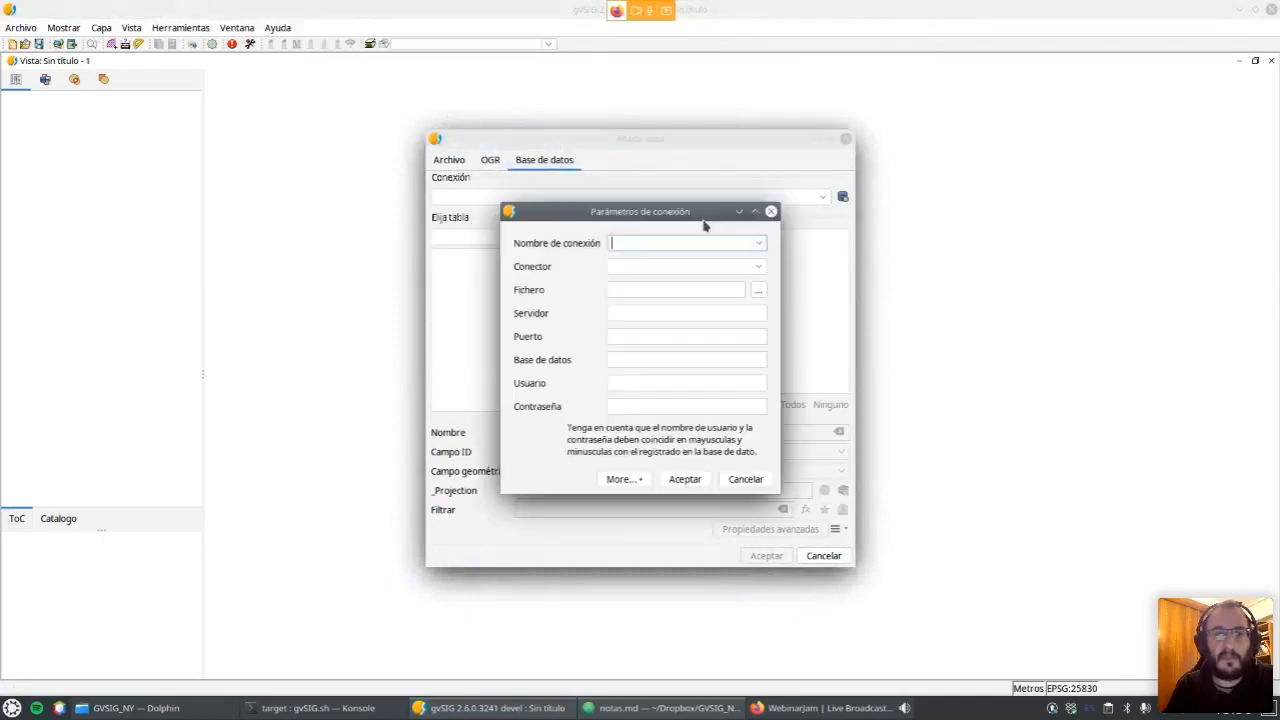
left_click(675, 267)
left_click(660, 328)
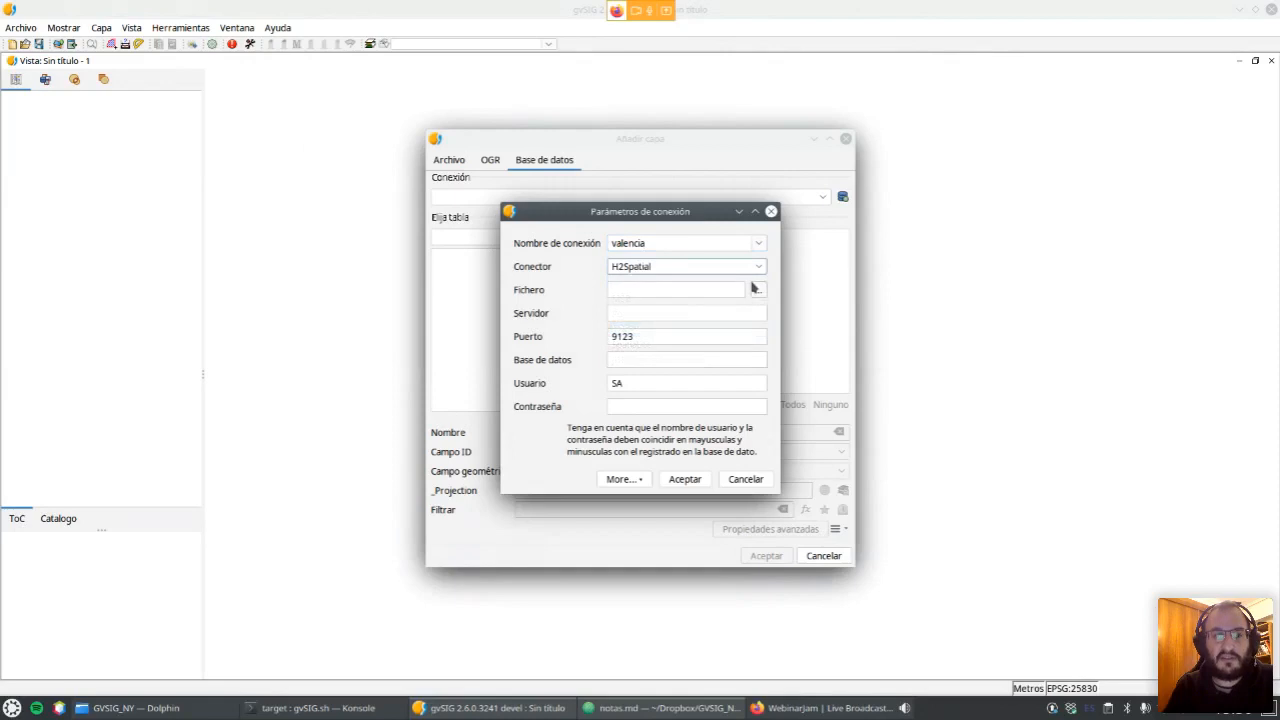
Point the valencia connection to valencia_v1.mv.db in Dropbox/GVSIG_NY and add its manzanas_pob table as a layer.
left_click(756, 289)
scroll(568, 355, "down", 5)
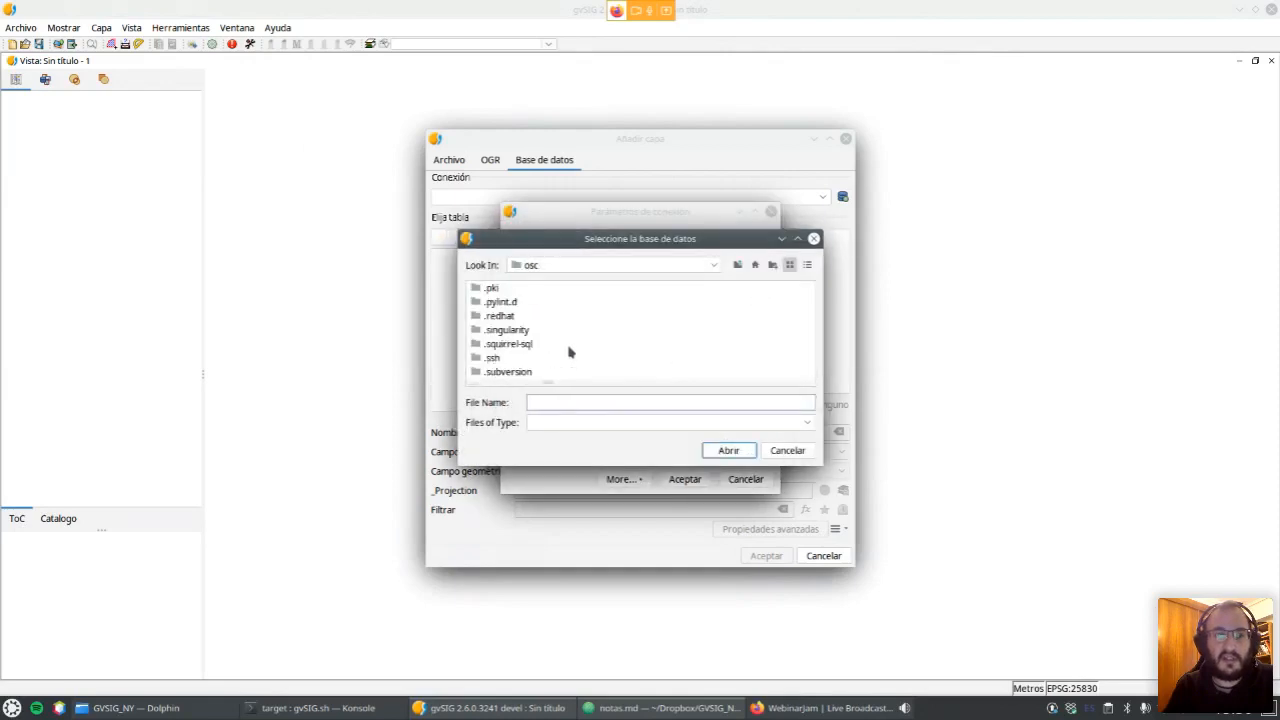
scroll(563, 344, "down", 3)
double_click(515, 316)
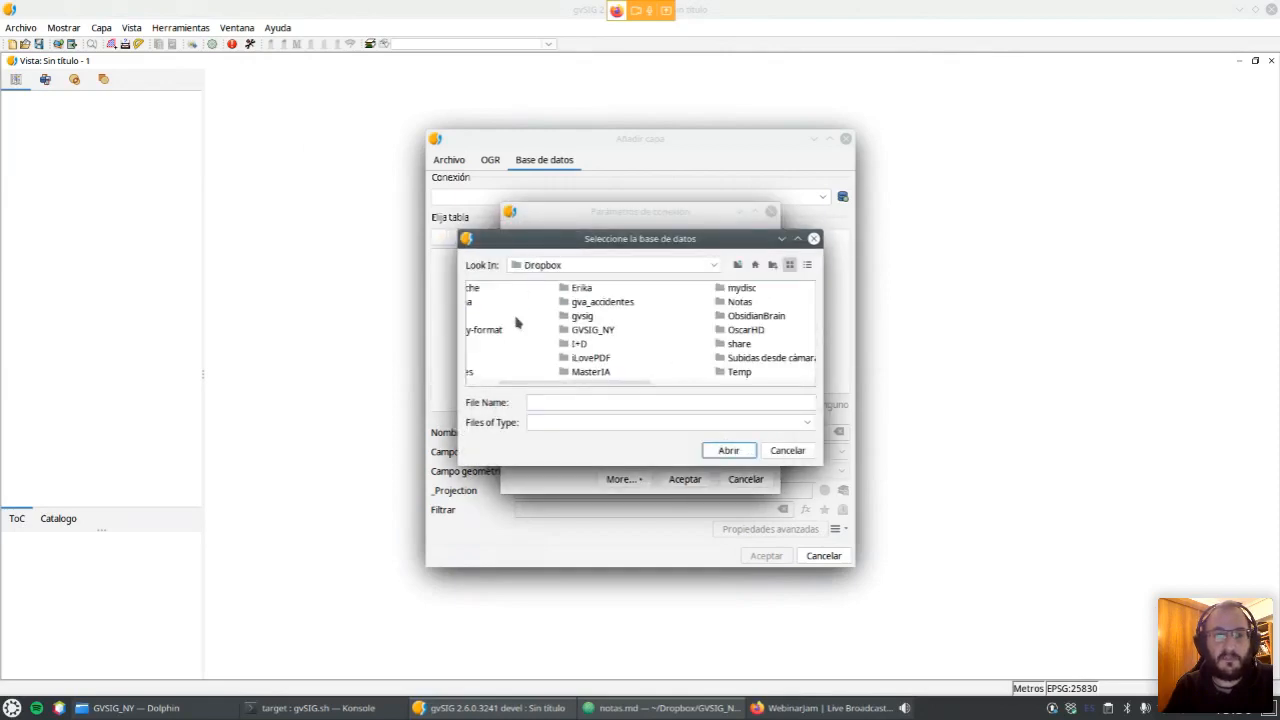
double_click(602, 331)
left_click(635, 360)
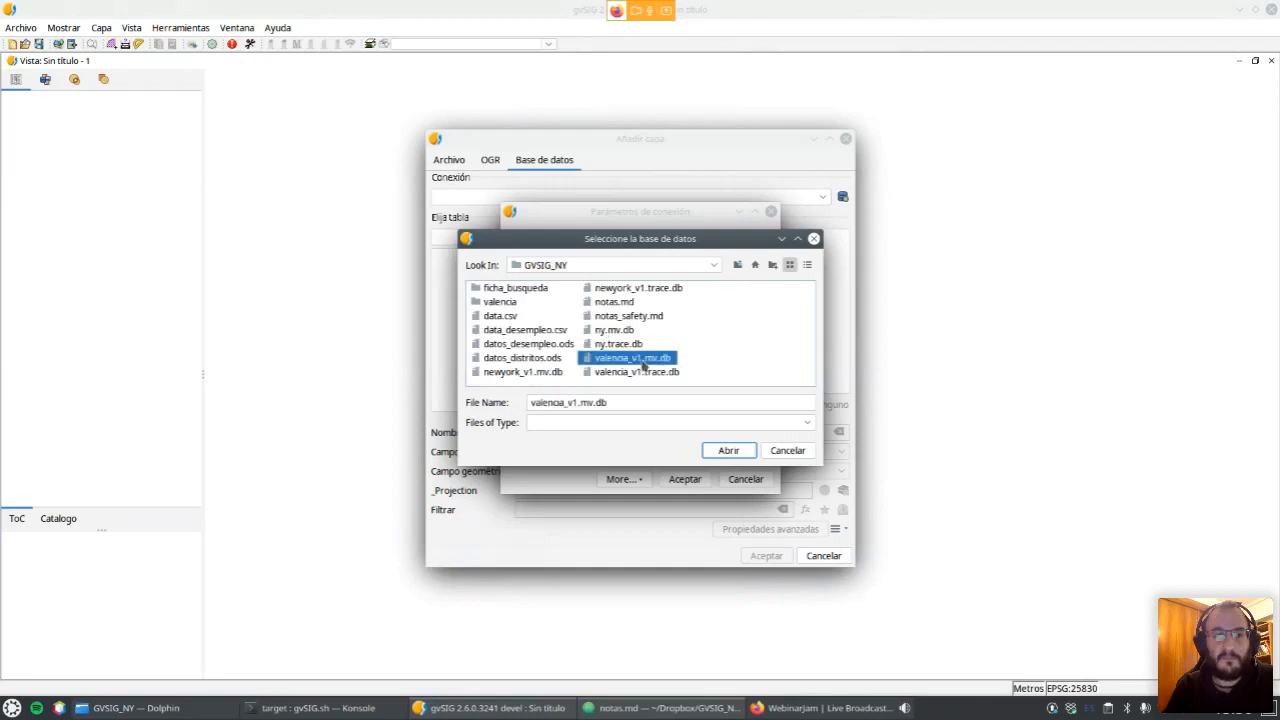
left_click(728, 451)
left_click(685, 479)
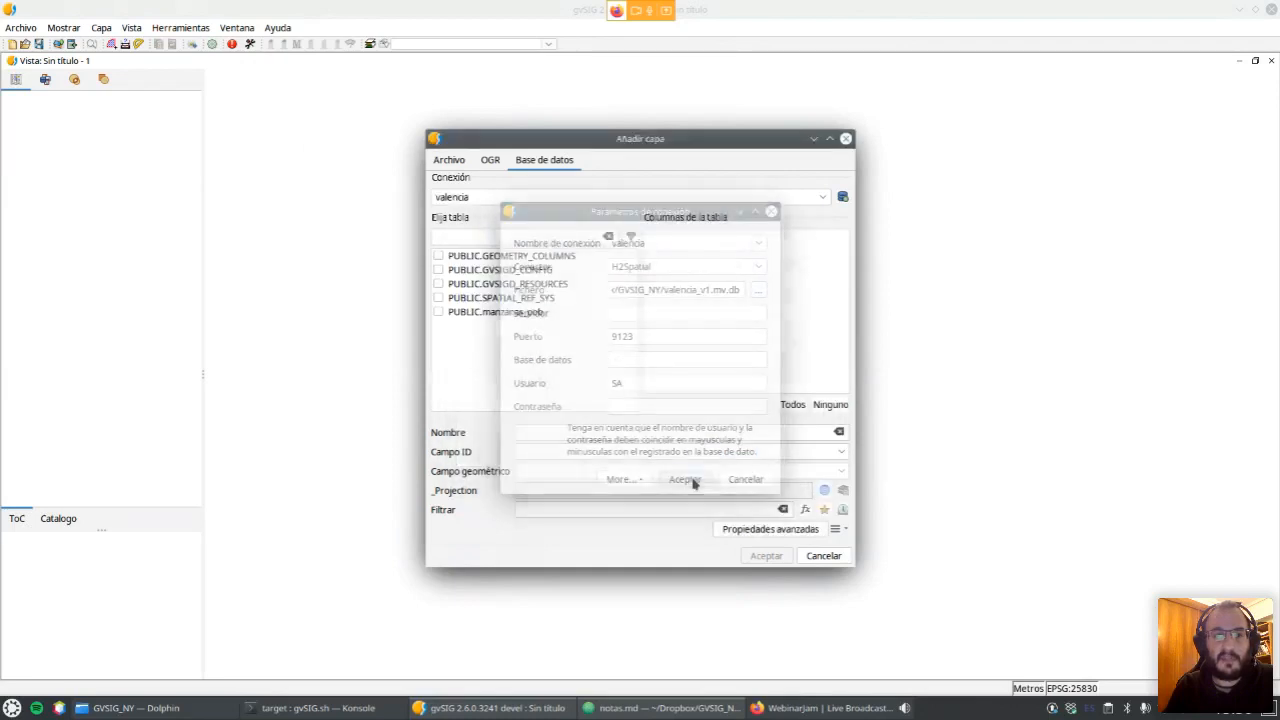
left_click(438, 313)
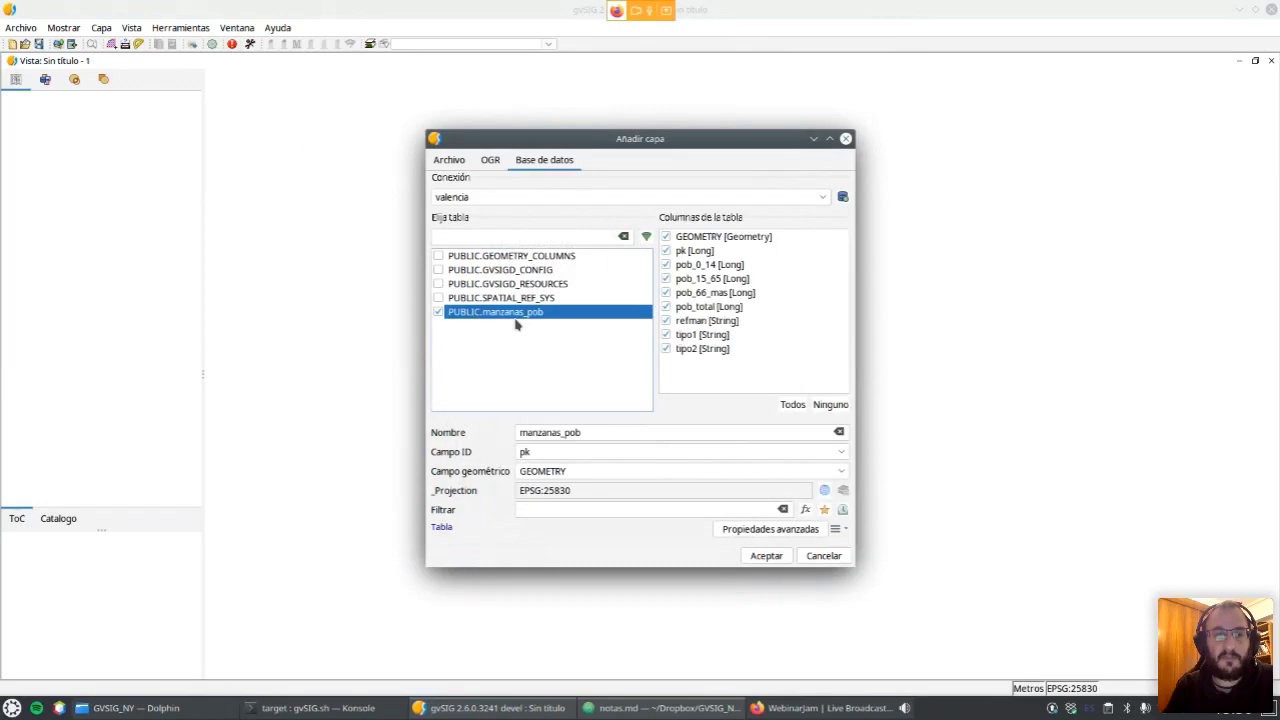
left_click(766, 556)
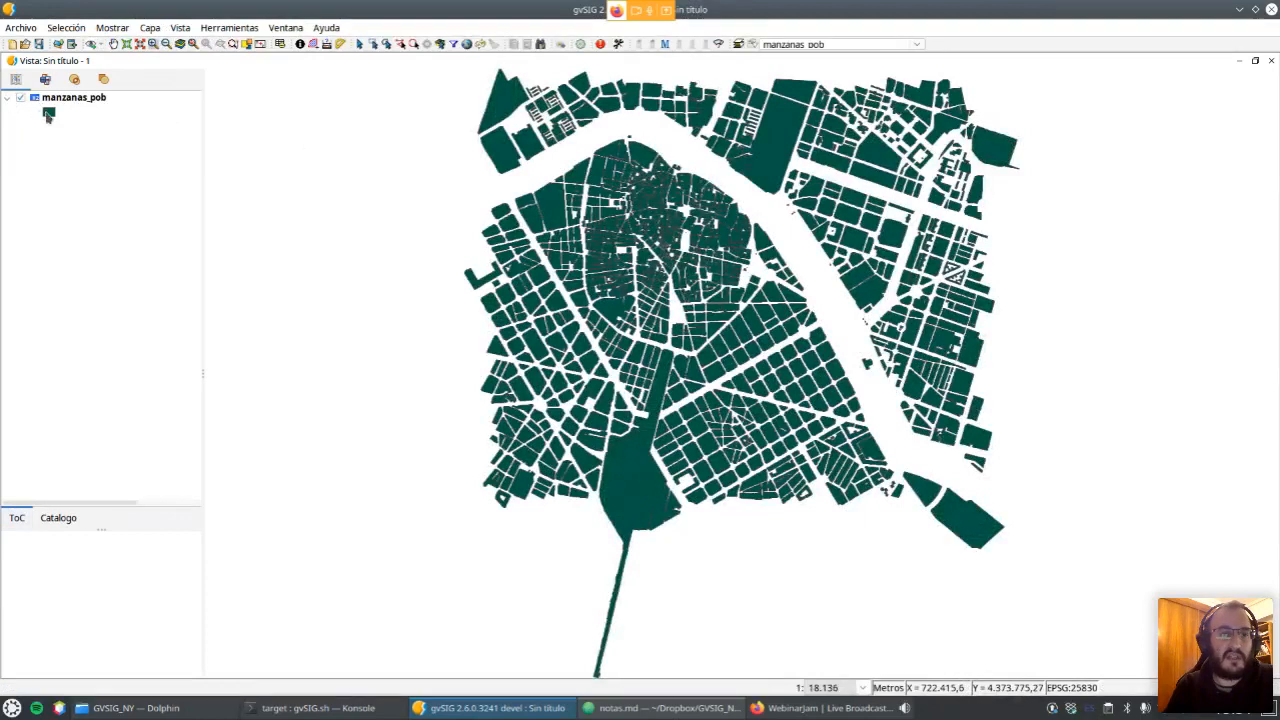
Make the fill of the manzanas_pob layer's symbol partly transparent.
double_click(48, 113)
left_click_drag(838, 323, 814, 327)
left_click(786, 526)
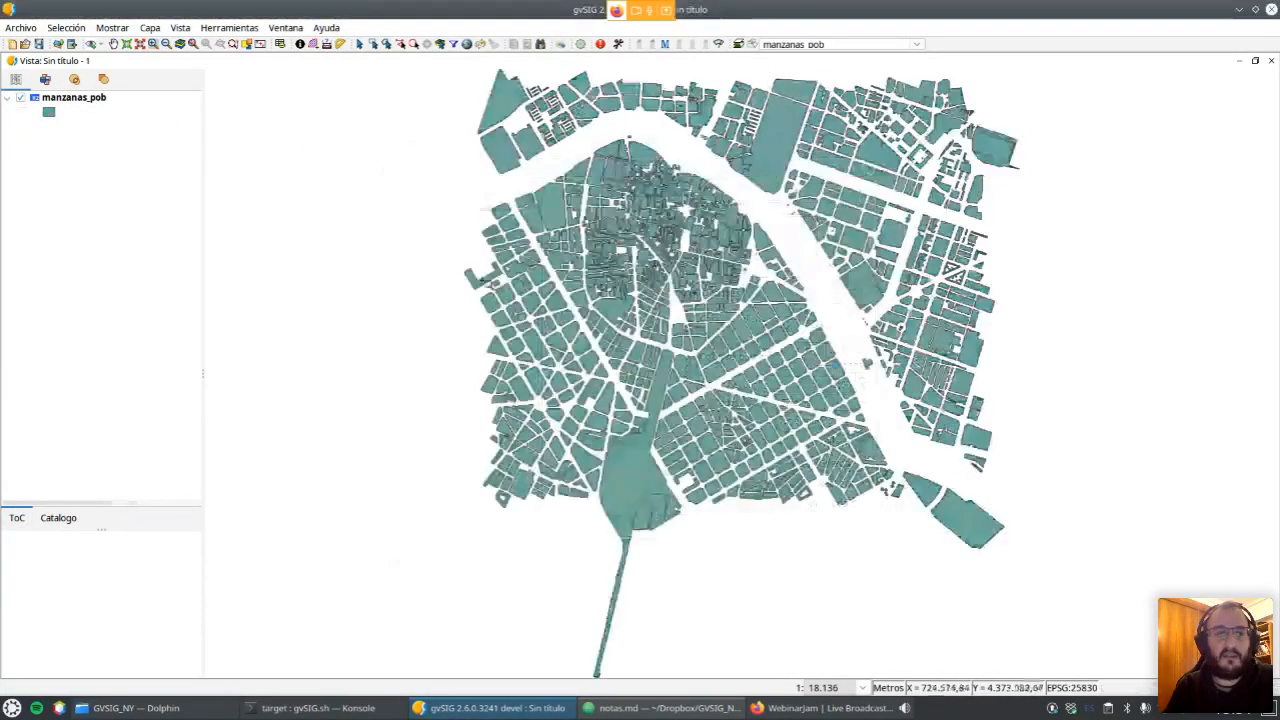
Symbolise the manzanas_pob layer by unique values of the tipo2 field, adding all its values.
right_click(82, 98)
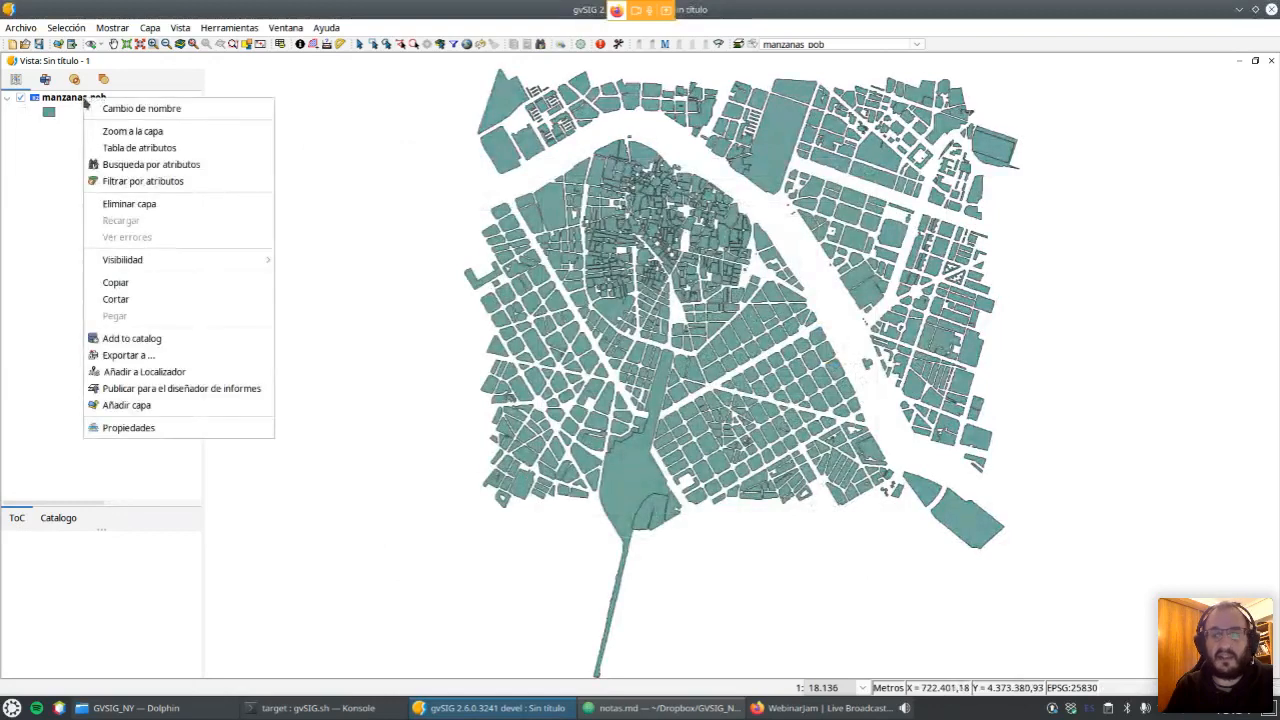
left_click(155, 428)
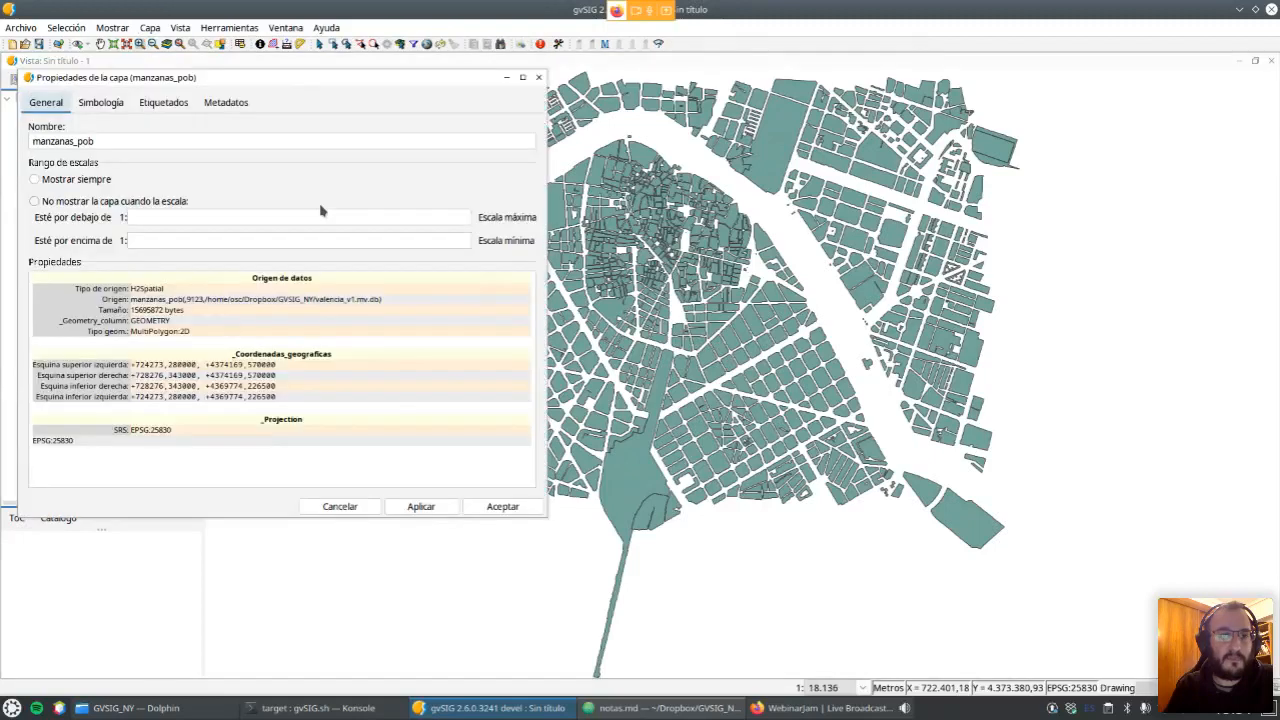
left_click(100, 100)
left_click(29, 144)
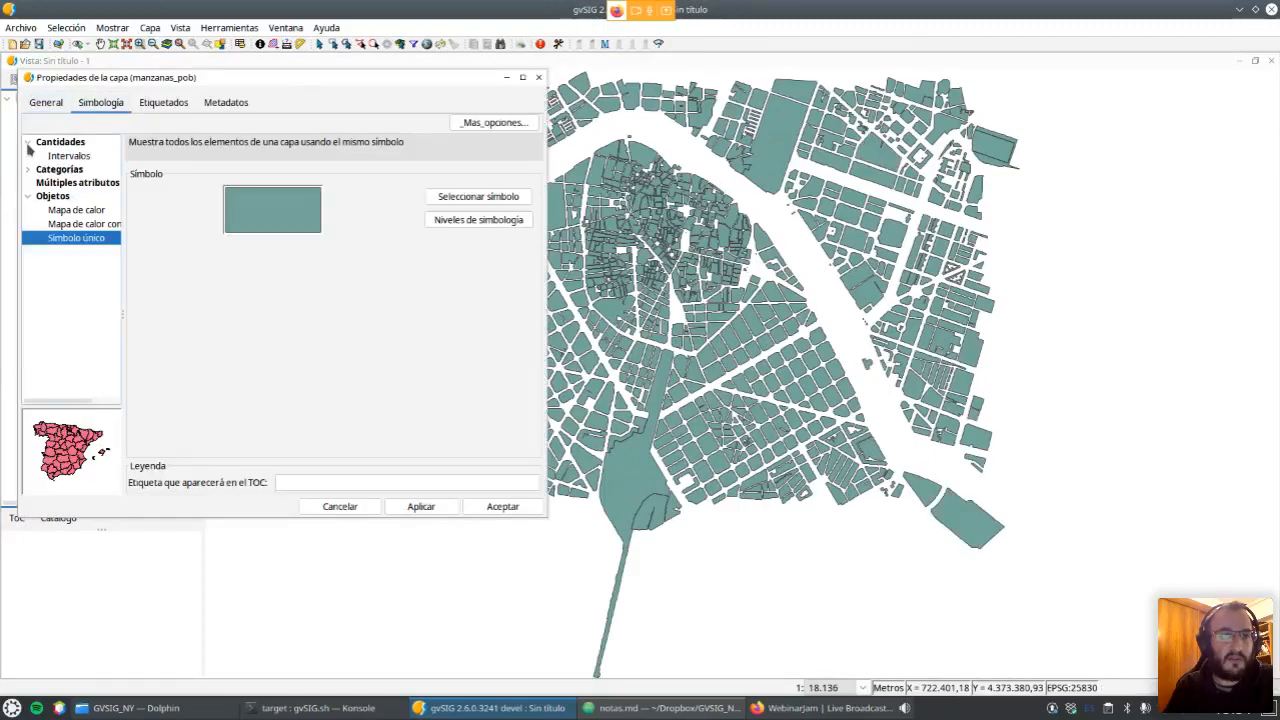
left_click(29, 170)
left_click(75, 183)
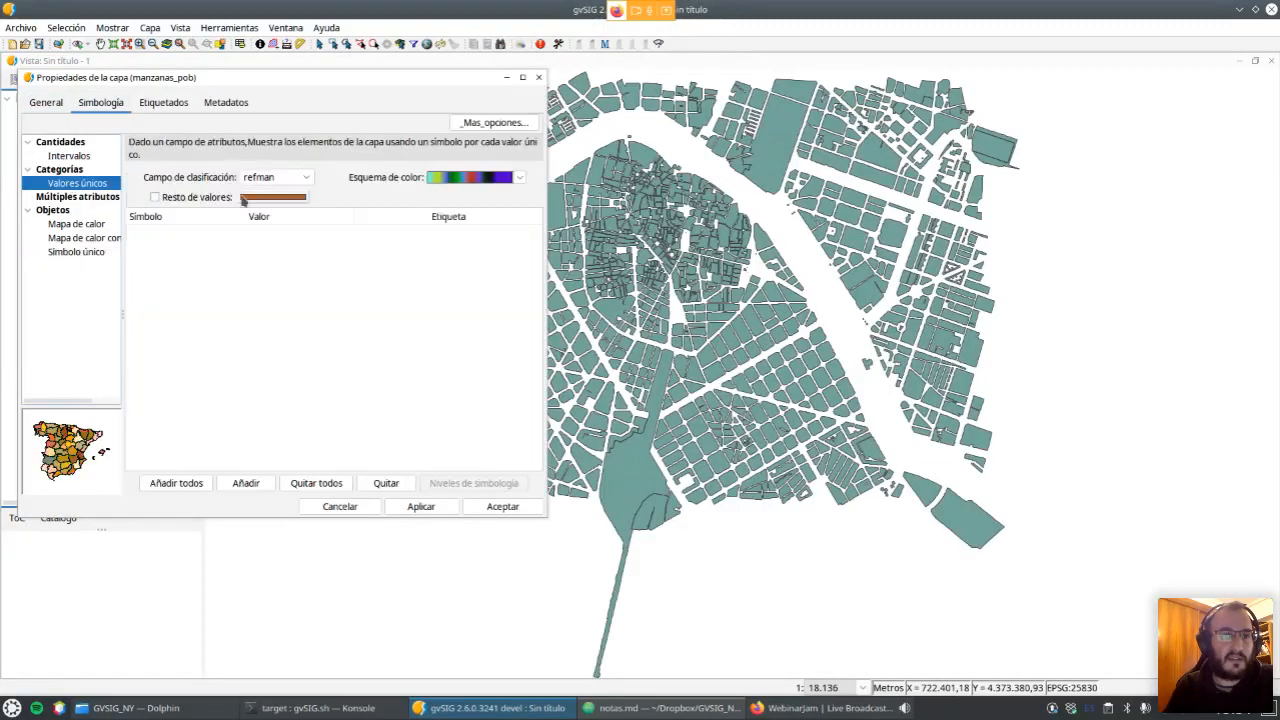
left_click(276, 177)
left_click(276, 316)
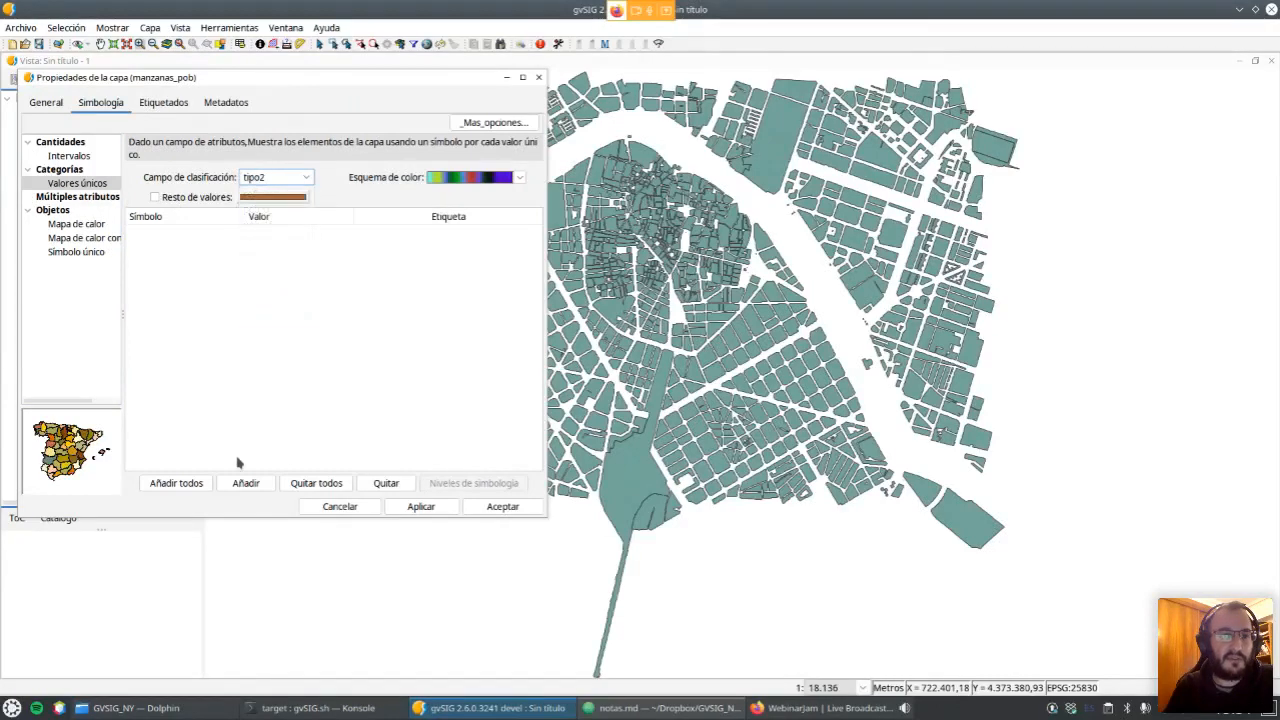
left_click(190, 485)
left_click(420, 507)
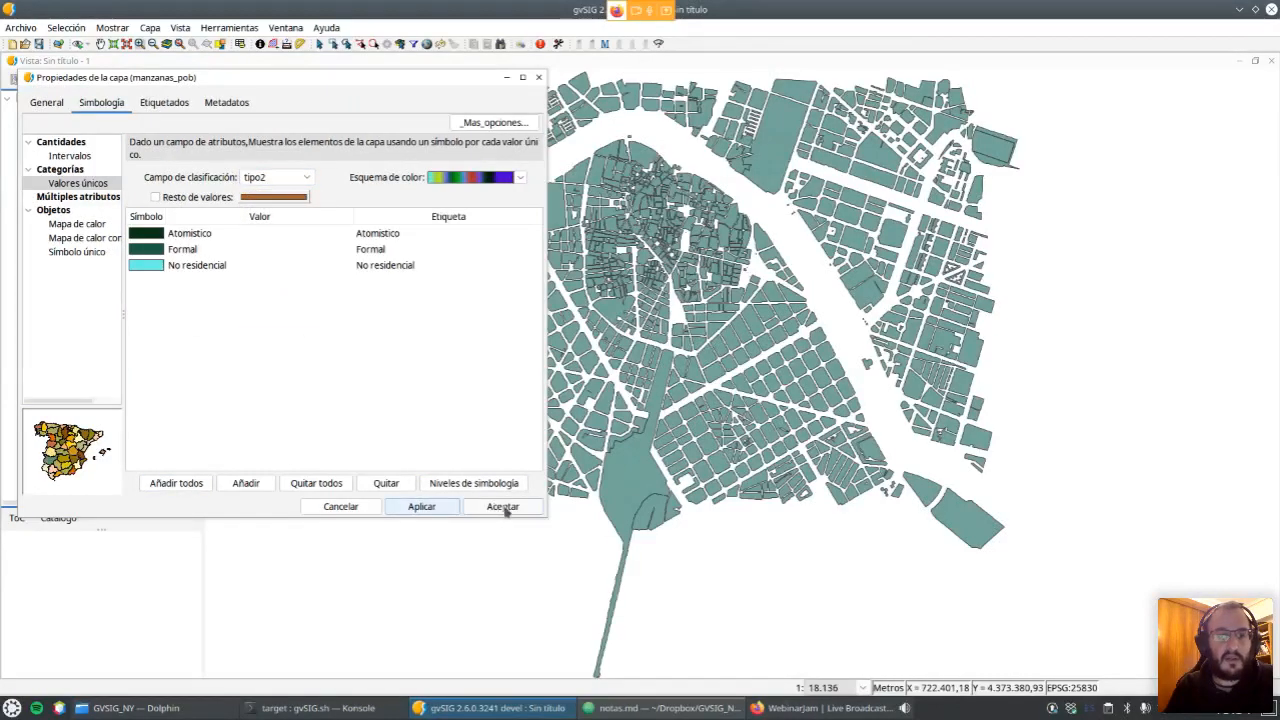
left_click(502, 507)
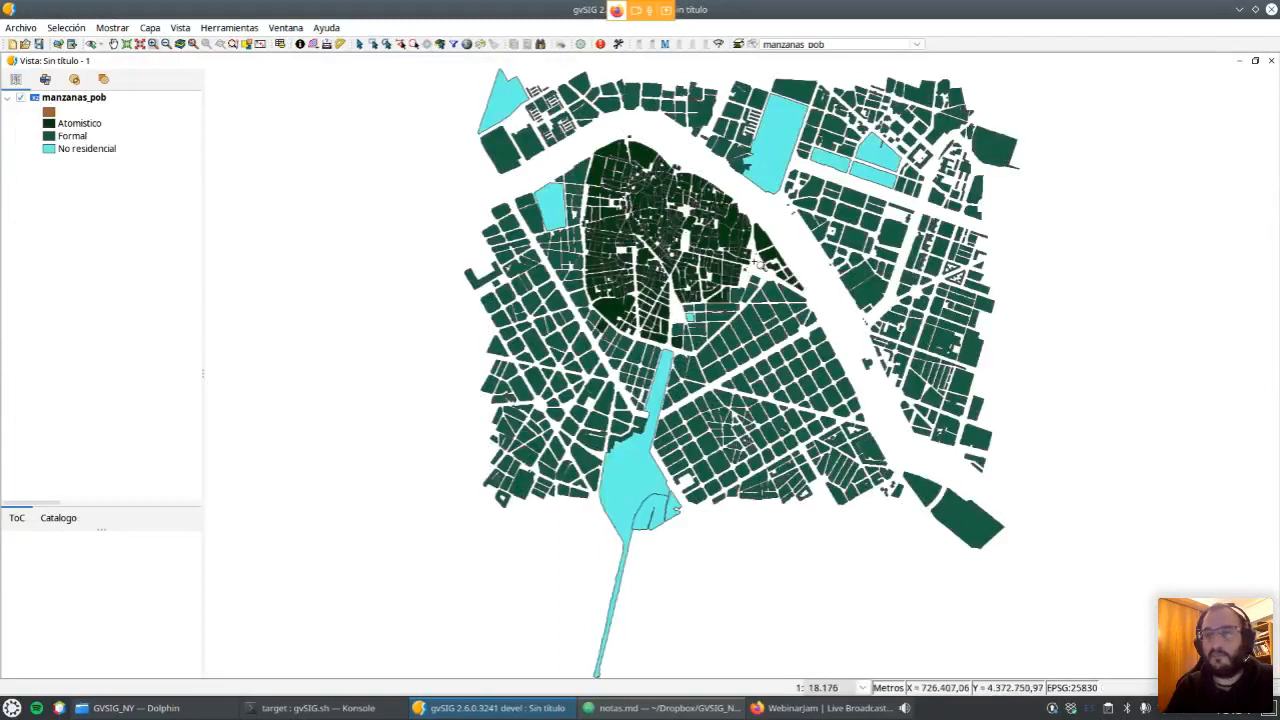
Examine the population and tipo fields in the manzanas_pob attribute table, and close the table.
right_click(84, 102)
left_click(167, 152)
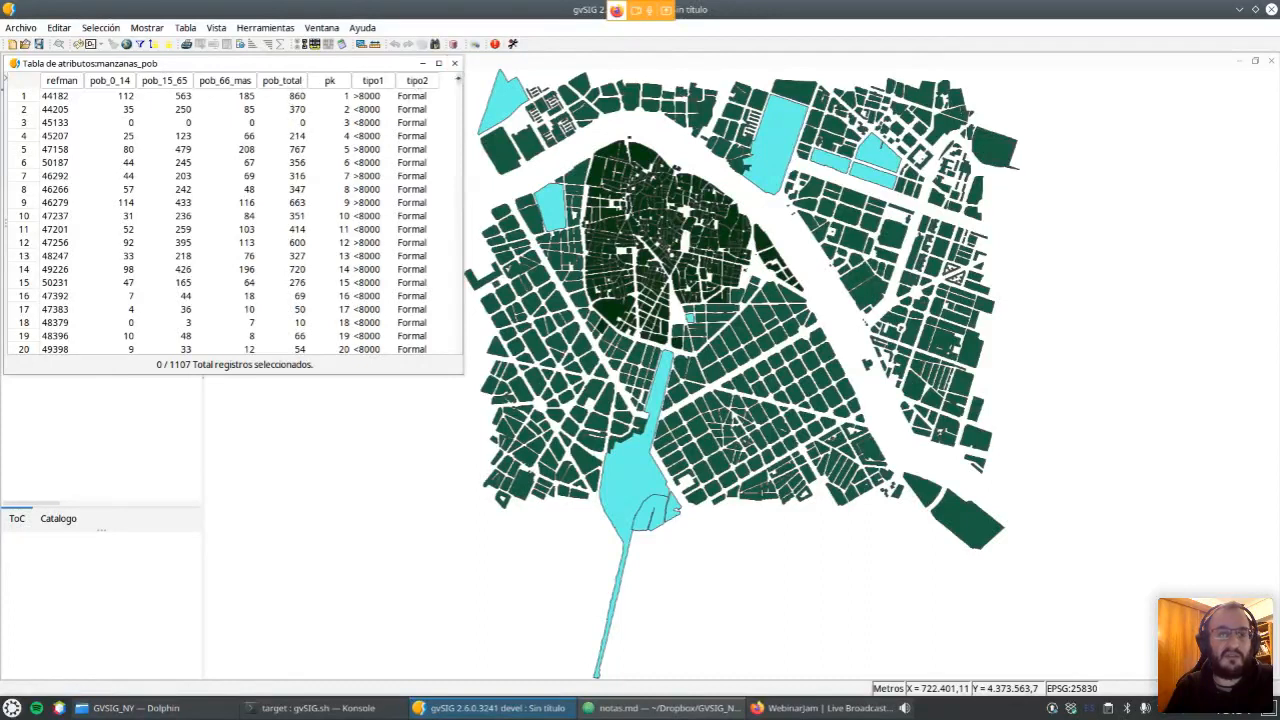
left_click(455, 64)
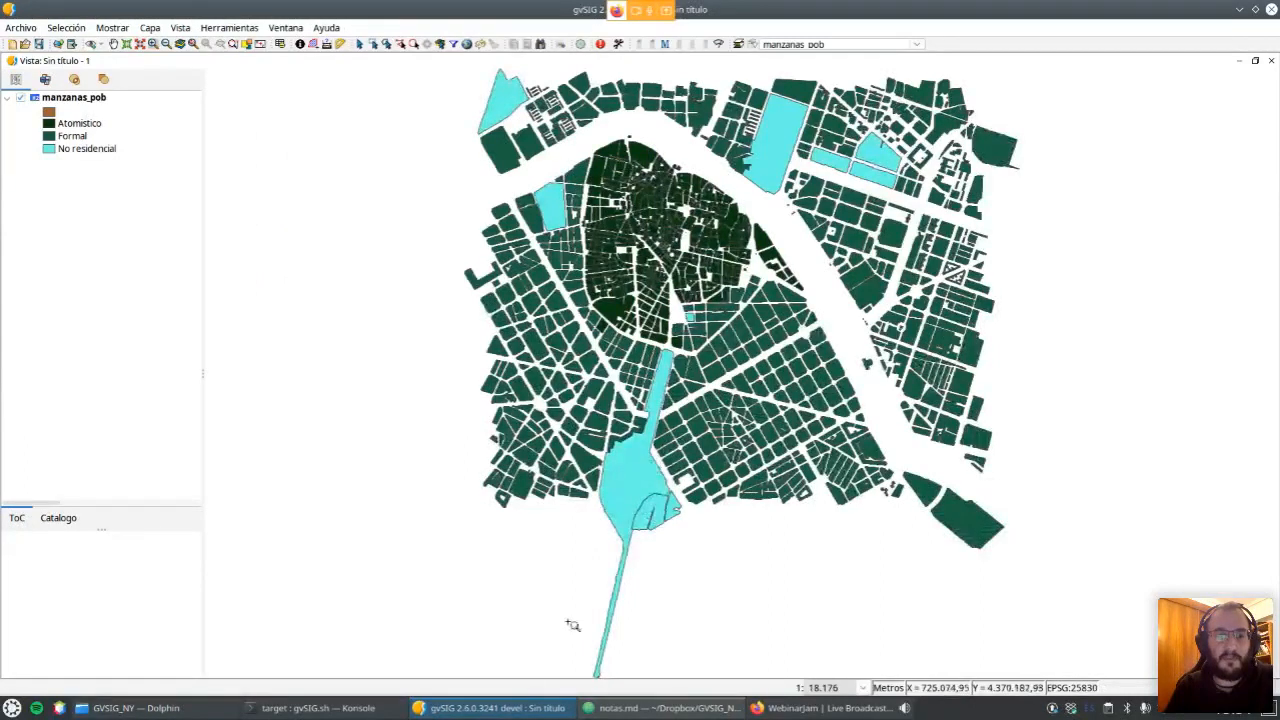
Open the scripting Expression dialog, enlarge it and enter the boxandwhisker chart expression titled Distribucion poblacion, using pob_total, tipo1 and tipo2.
left_click(662, 708)
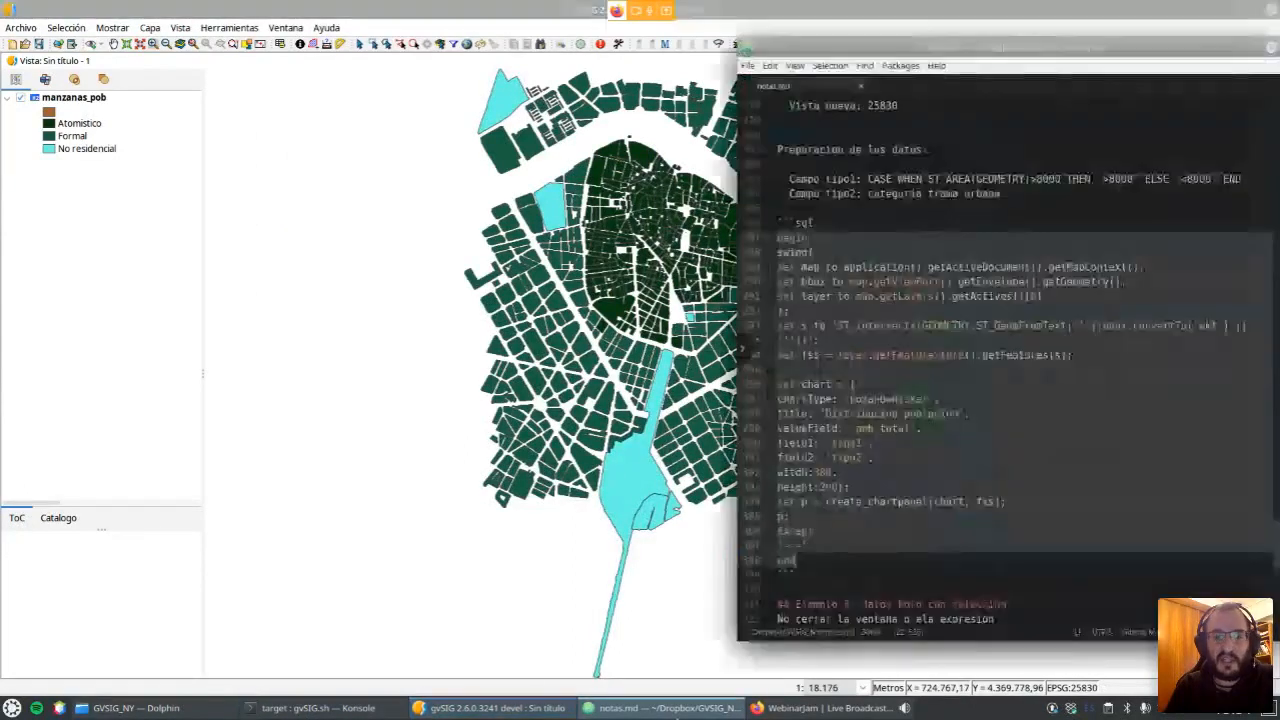
left_click(443, 114)
left_click(228, 30)
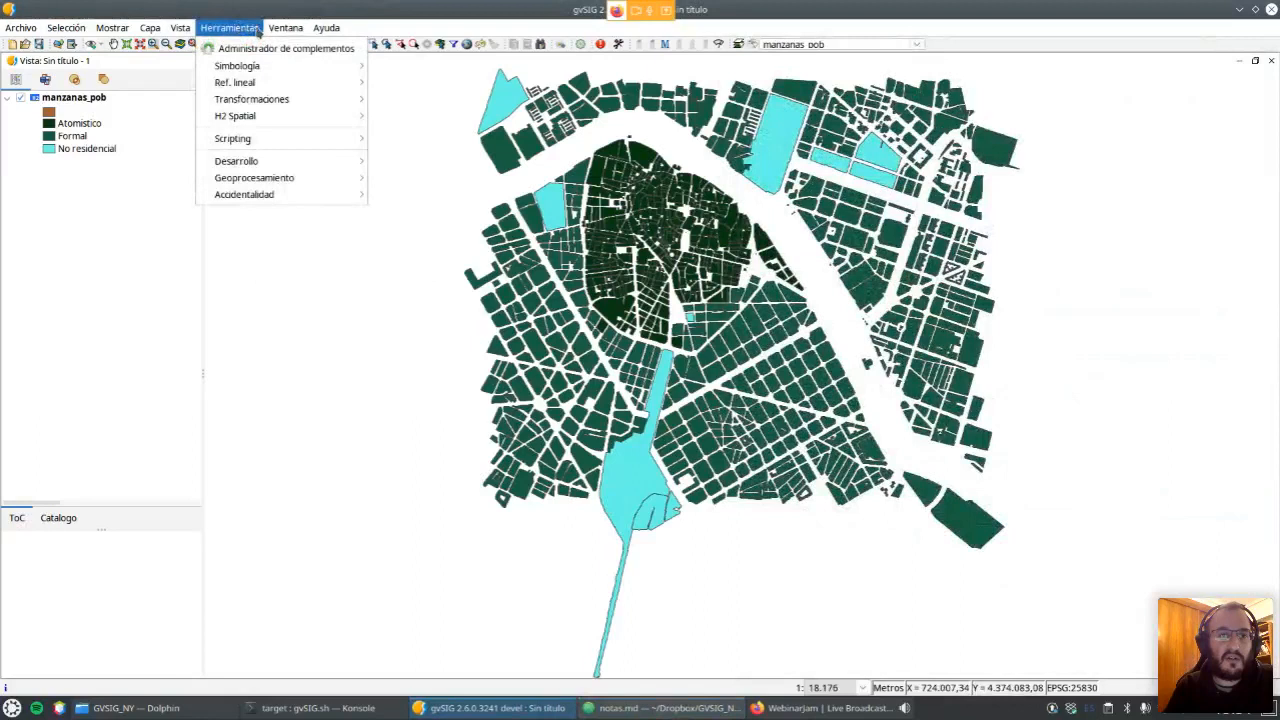
mouse_move(300, 138)
left_click(432, 140)
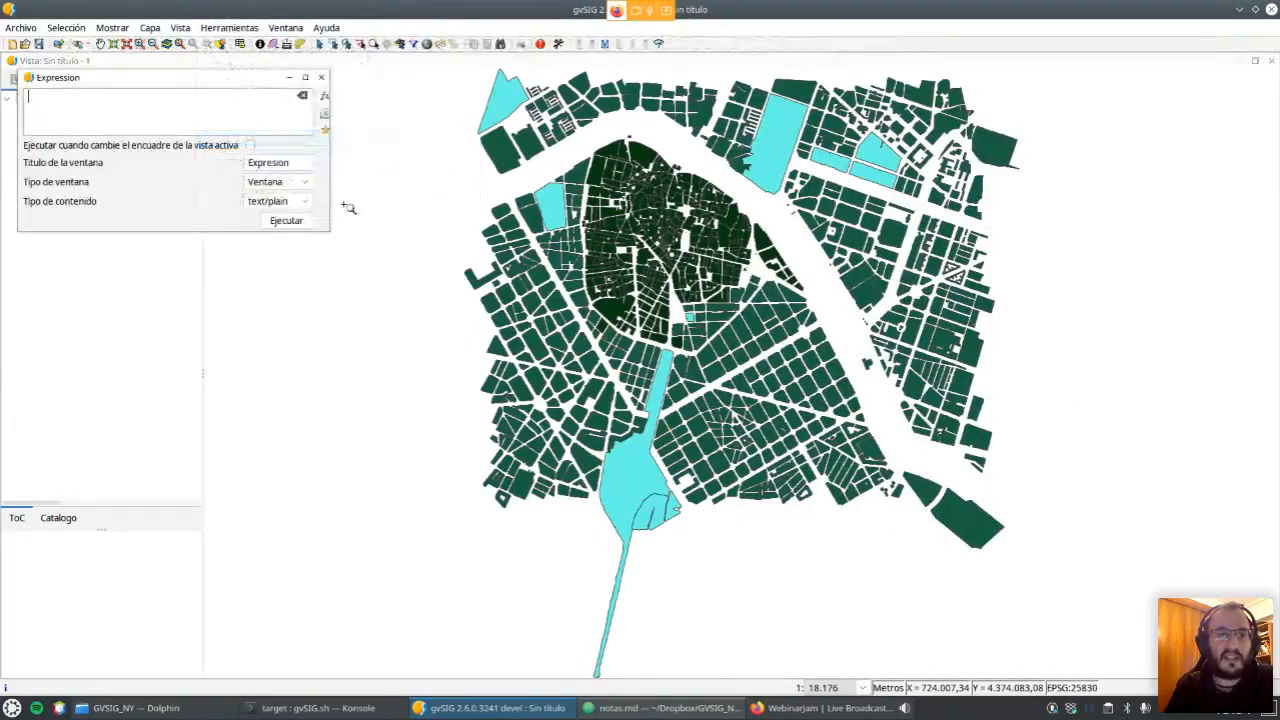
left_click_drag(328, 230, 708, 528)
type("begin swing( set map to application().getActiveDocument().getMapContext(), set bbox to map.getViewPort().getEnvelope().getGeometry(), set layer to map.getLayers().getActives()[0] ); set s to 'ST_intersects(GEOMETRY,ST_GeomFromText(''' || bbox.convertTo('wkt') || '''))'; set fss = layer.getFeatureStore().getFeatures(s);  set chart = { chartType: 'boxandwhisker', title: 'Distribucion poblacion', valueField: 'pob_total', field1: 'tipo1', field2: 'tipo2', width:300, height:200}; set p = create_chartpanel(chart, fss); p; except '---' end")
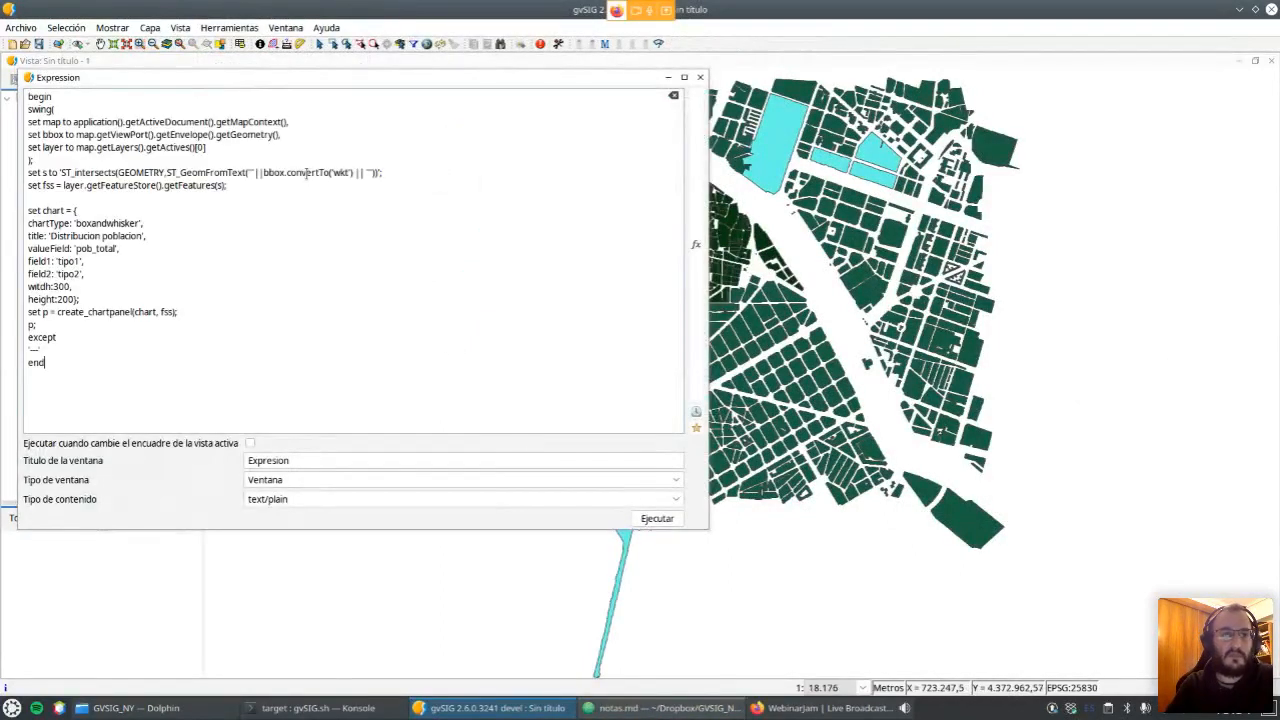
Make the expression run whenever the active view's extent changes, set its window type to Semimodal, and execute it.
left_click(265, 147)
left_click(185, 206)
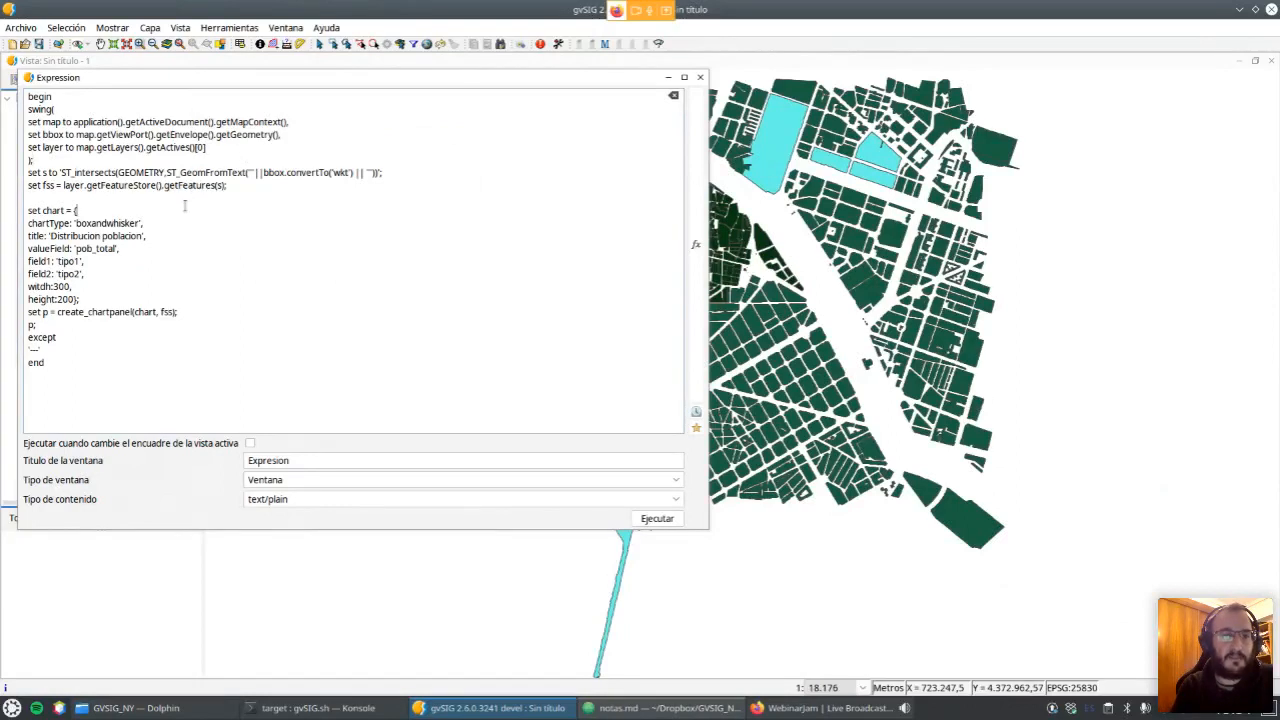
double_click(116, 223)
left_click(172, 221)
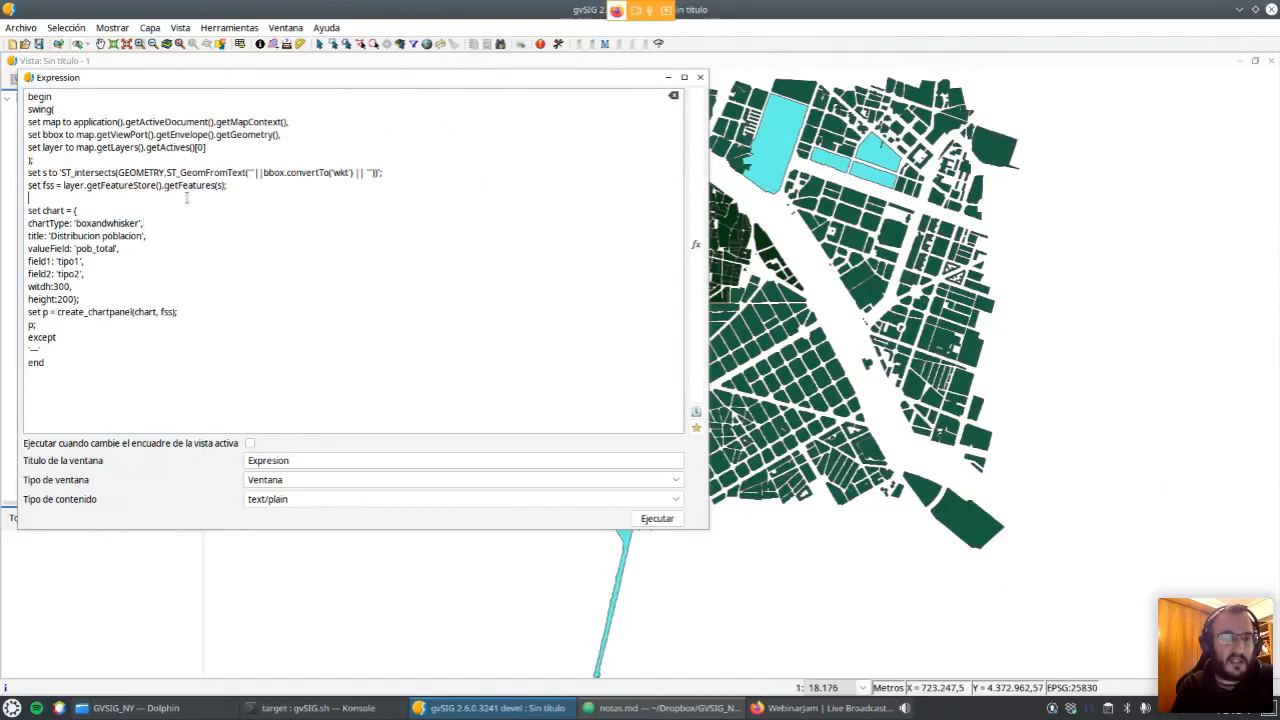
left_click(251, 197)
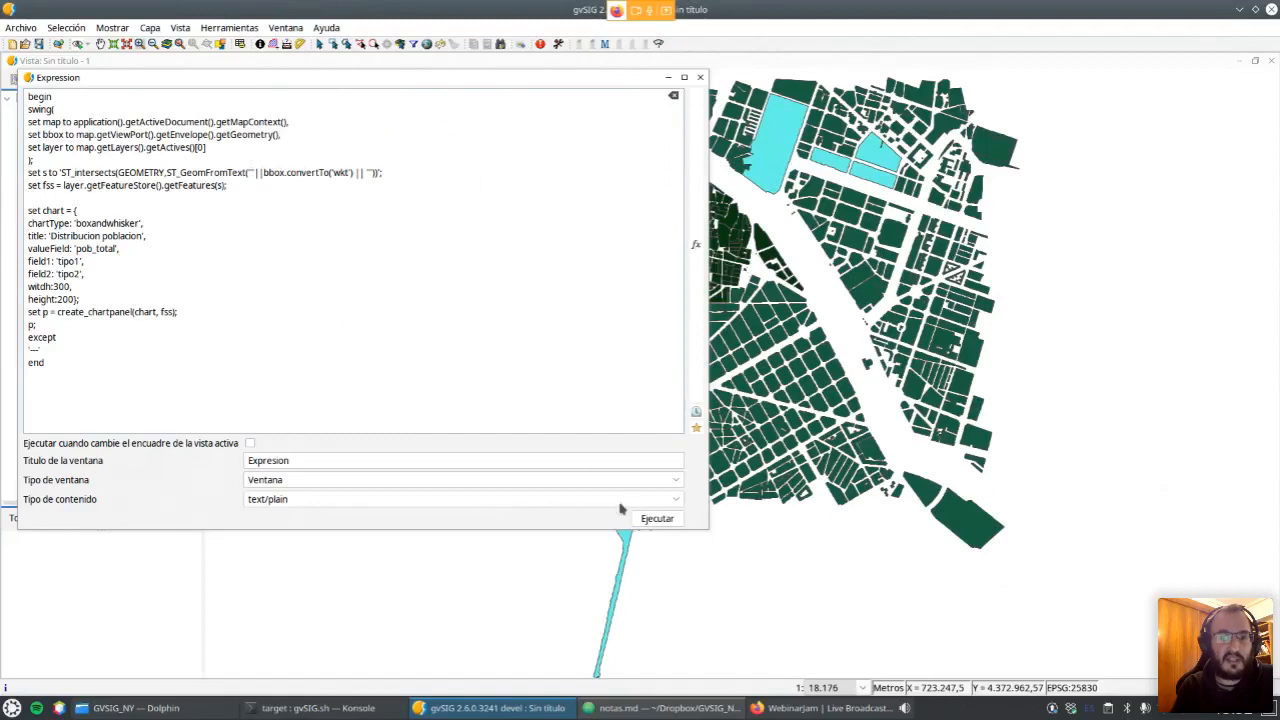
left_click(250, 443)
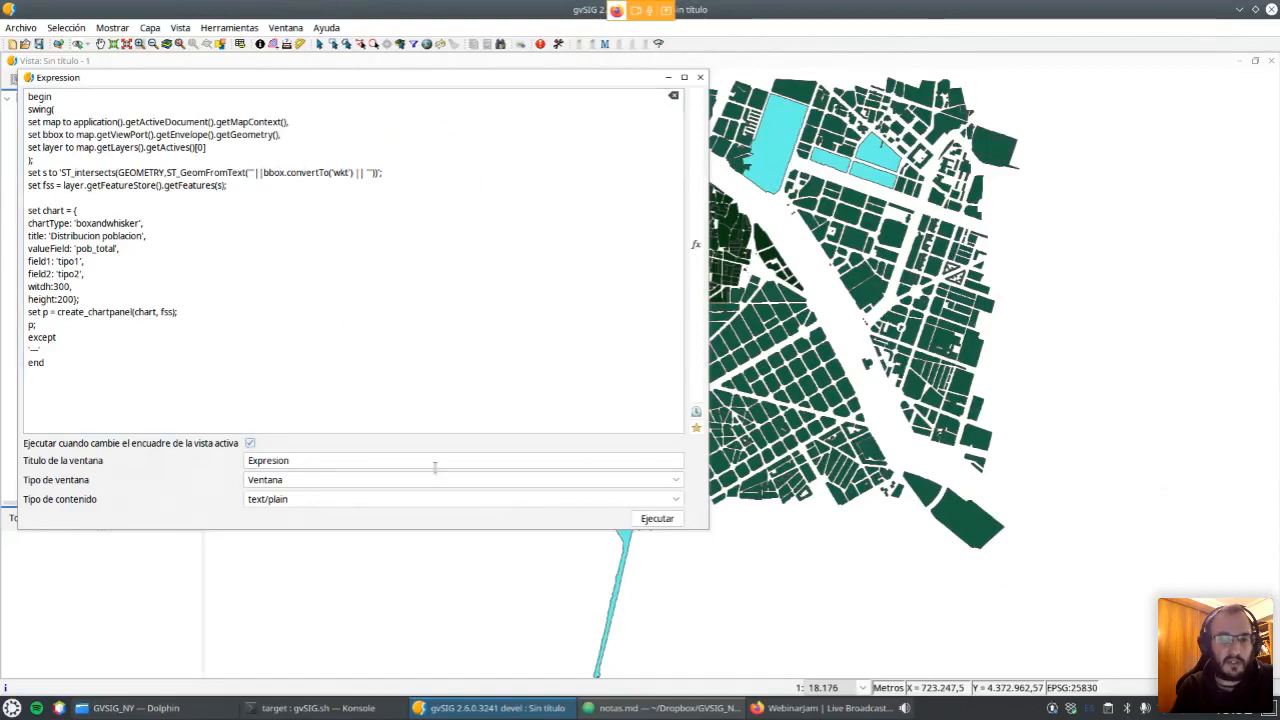
left_click(675, 481)
left_click(356, 527)
left_click(655, 519)
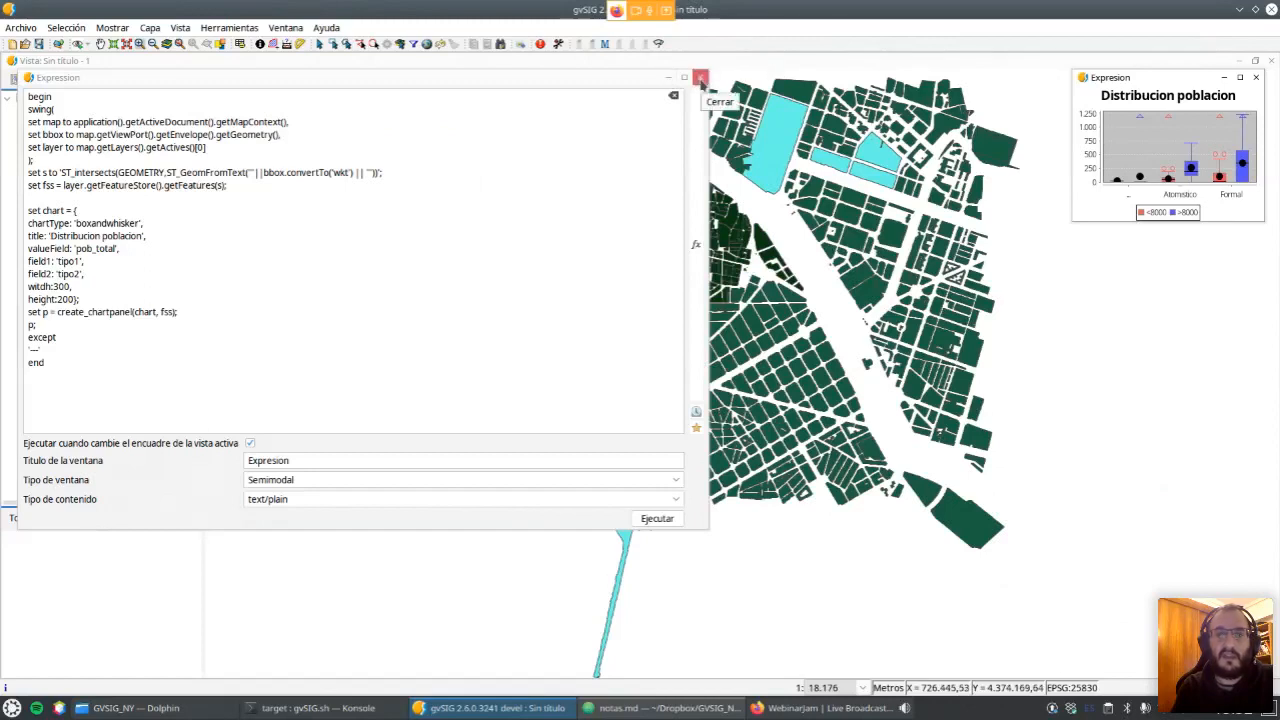
Close the Expression dialog and enlarge the Distribucion poblacion chart window.
left_click(701, 78)
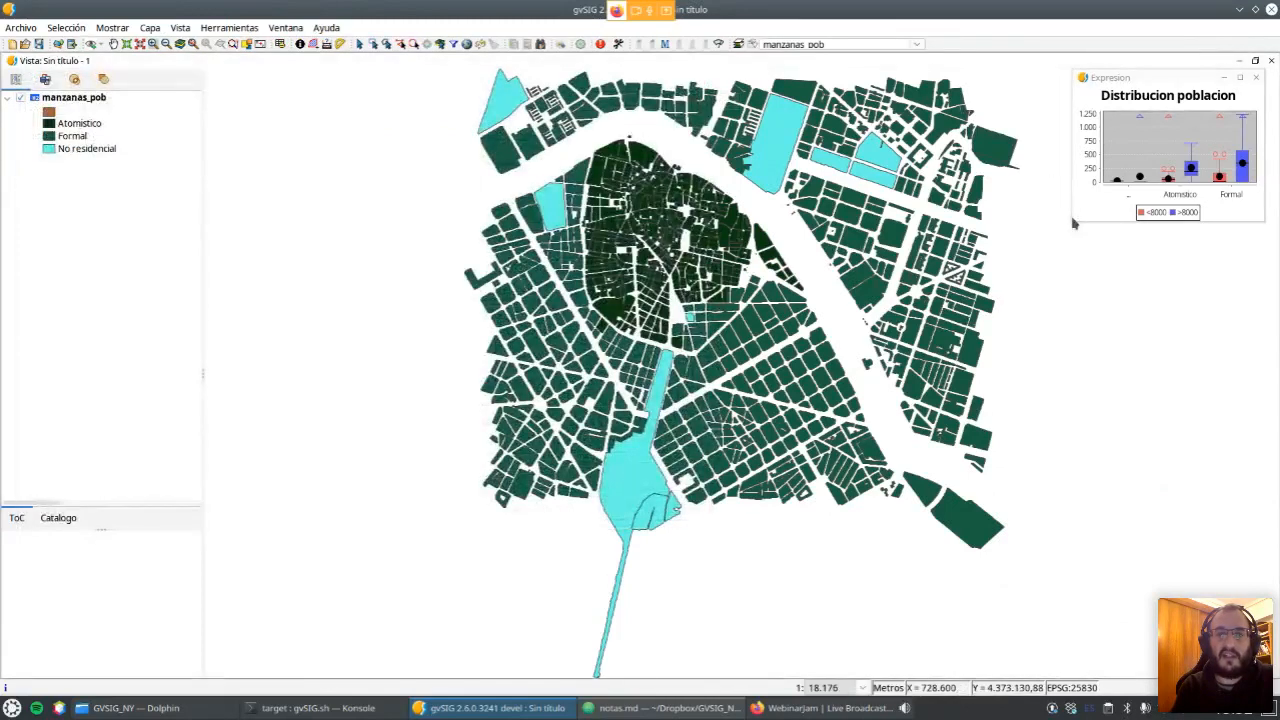
left_click_drag(1076, 216, 1025, 256)
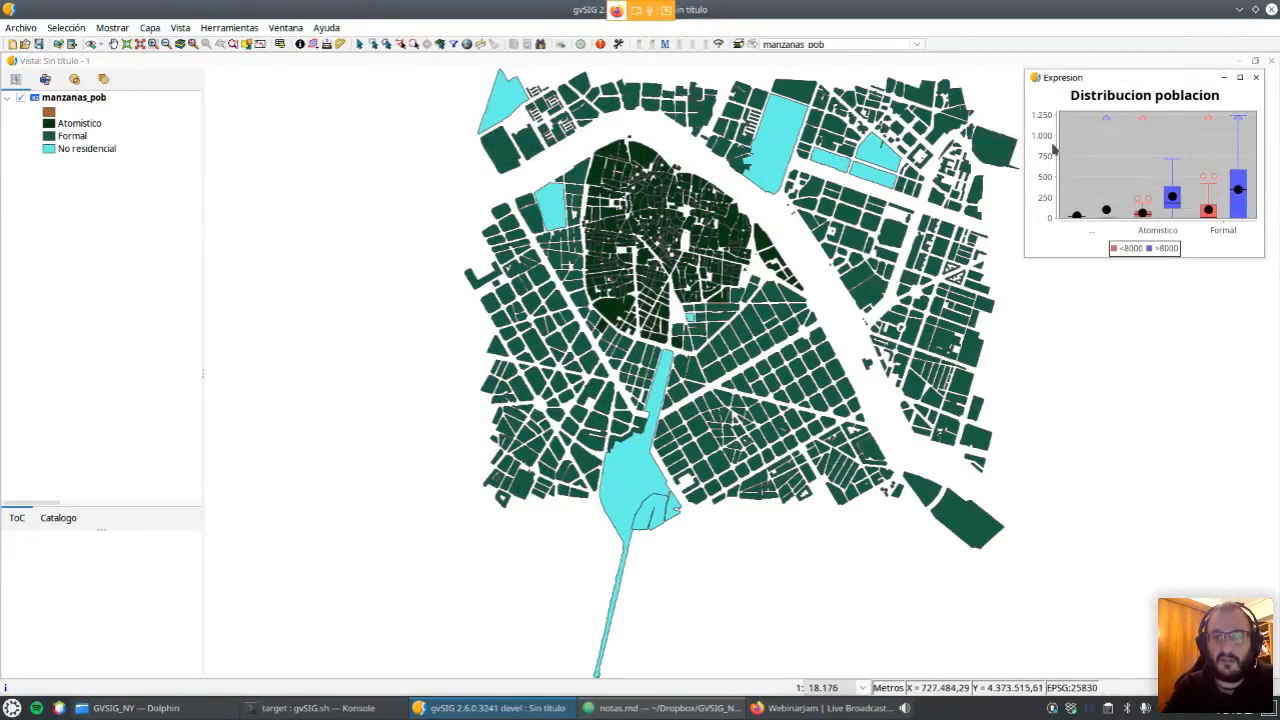
left_click(1019, 258)
left_click_drag(1024, 257, 1012, 284)
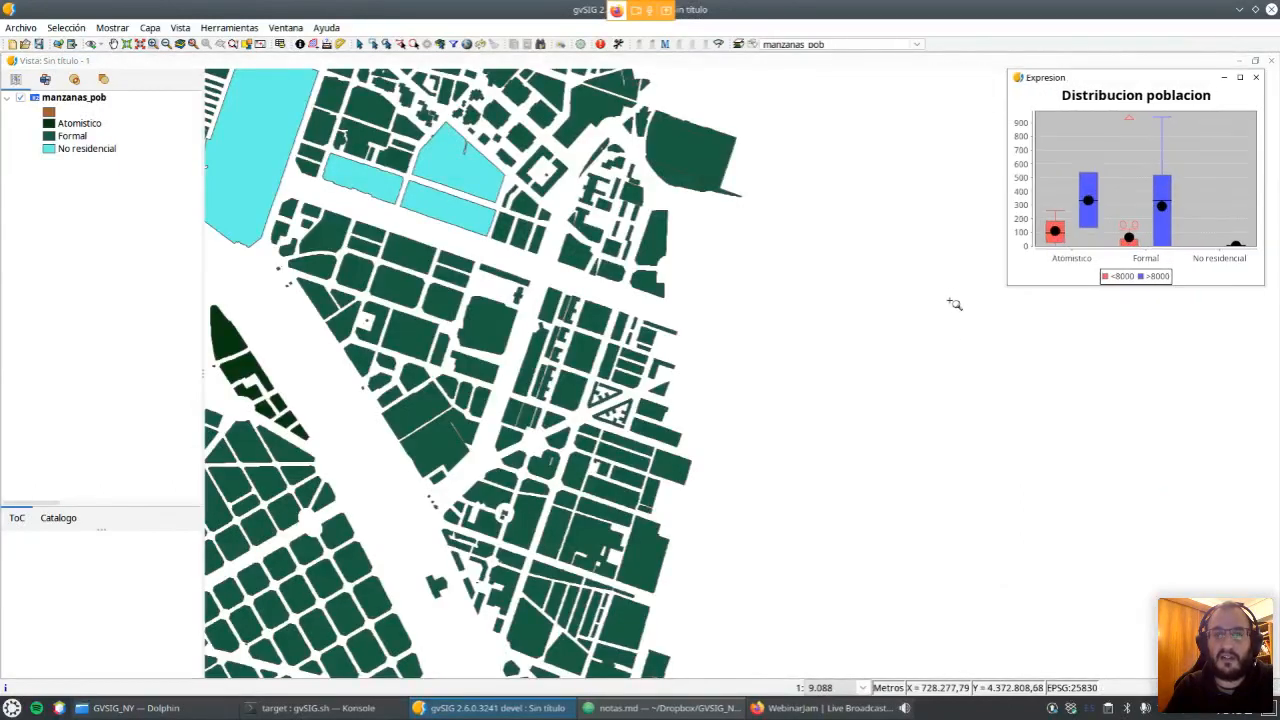
Examine how the population chart responds to different map extents, from the whole city to individual blocks of the old town.
scroll(955, 304, "down", 2)
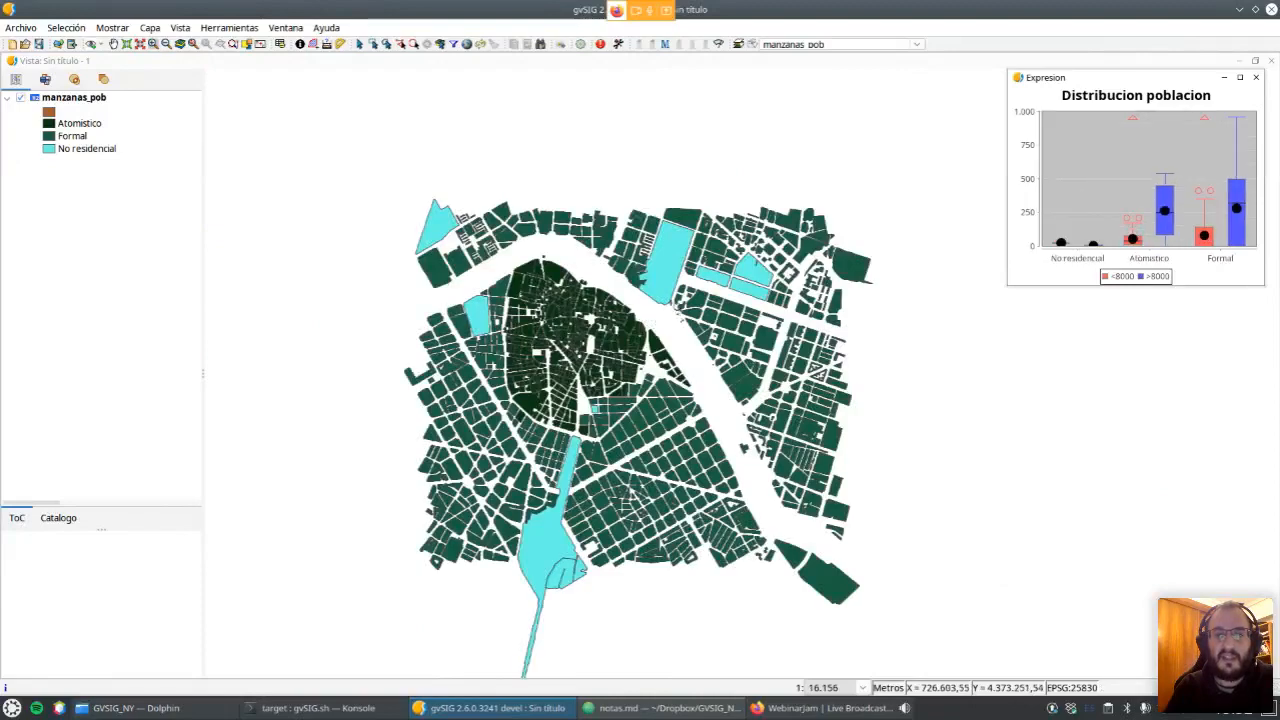
scroll(643, 305, "up", 1)
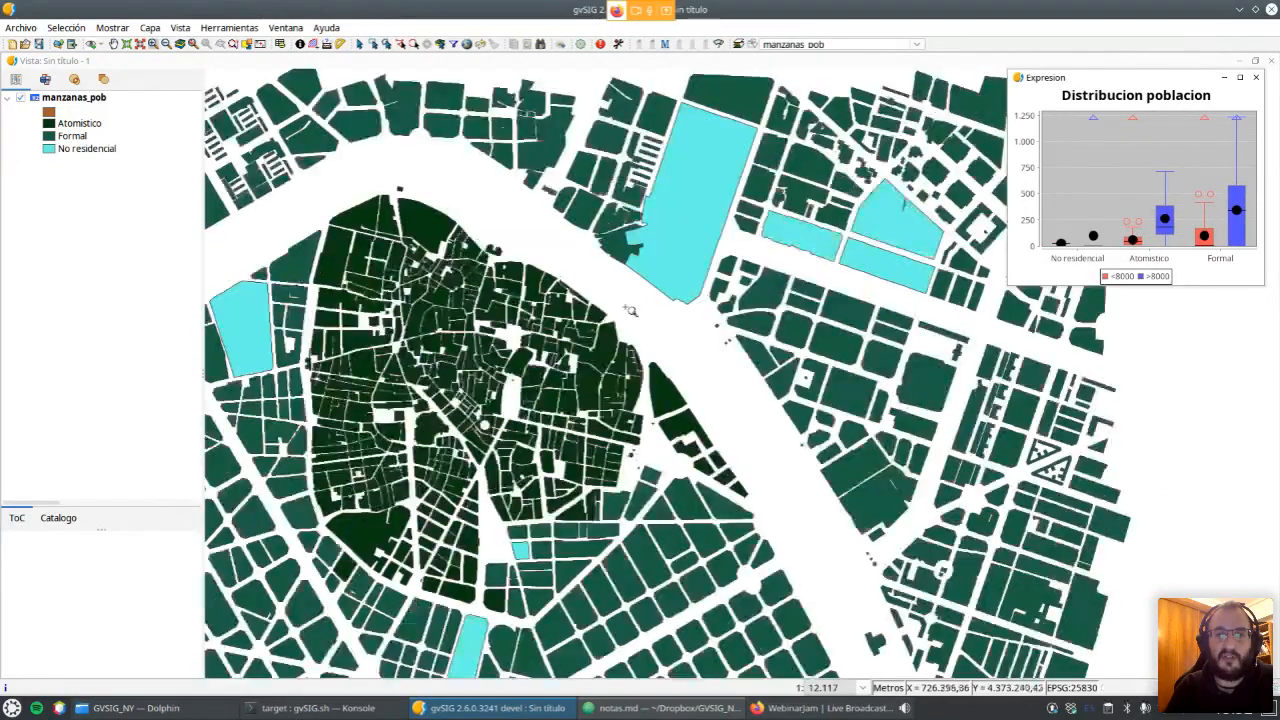
scroll(625, 311, "up", 2)
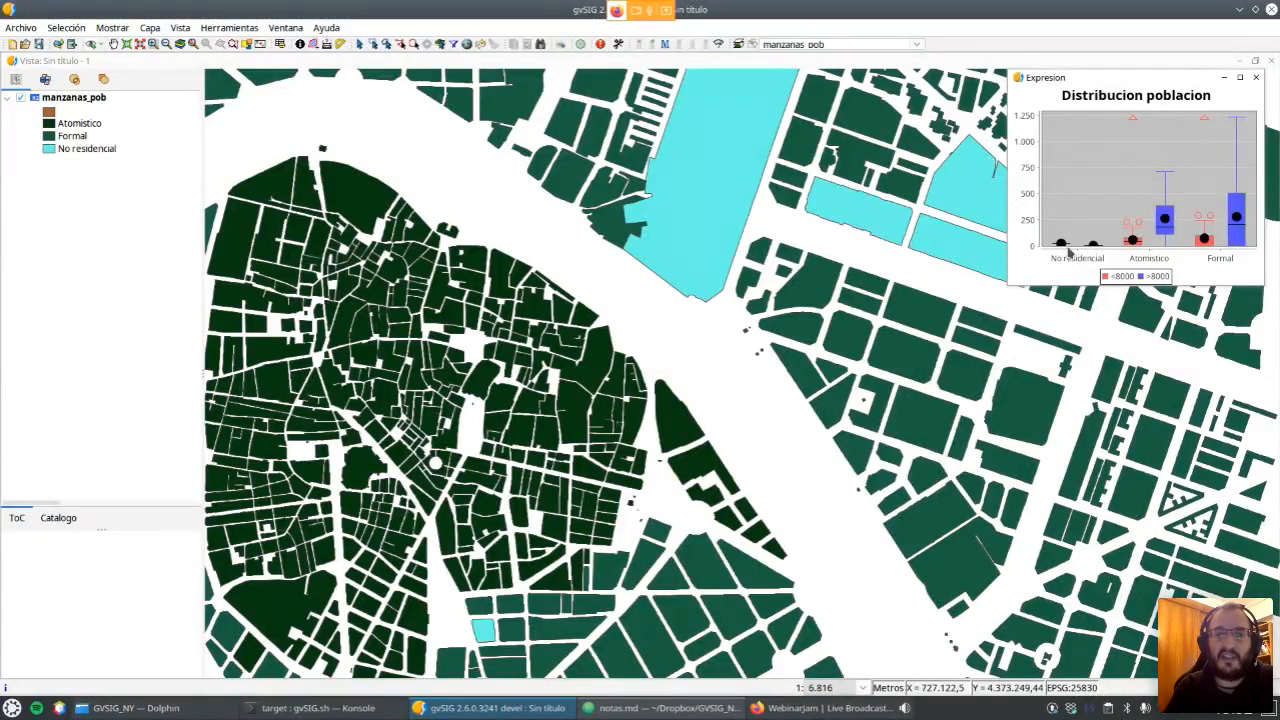
scroll(469, 336, "up", 1)
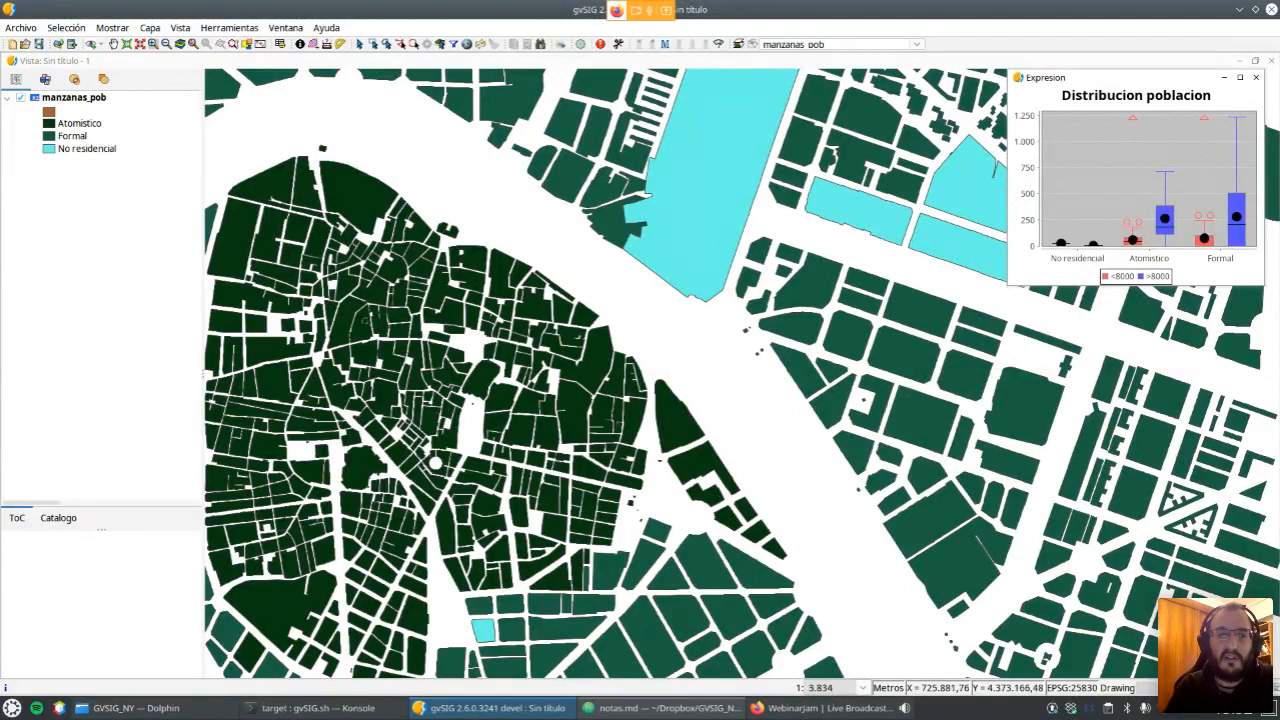
scroll(469, 336, "up", 1)
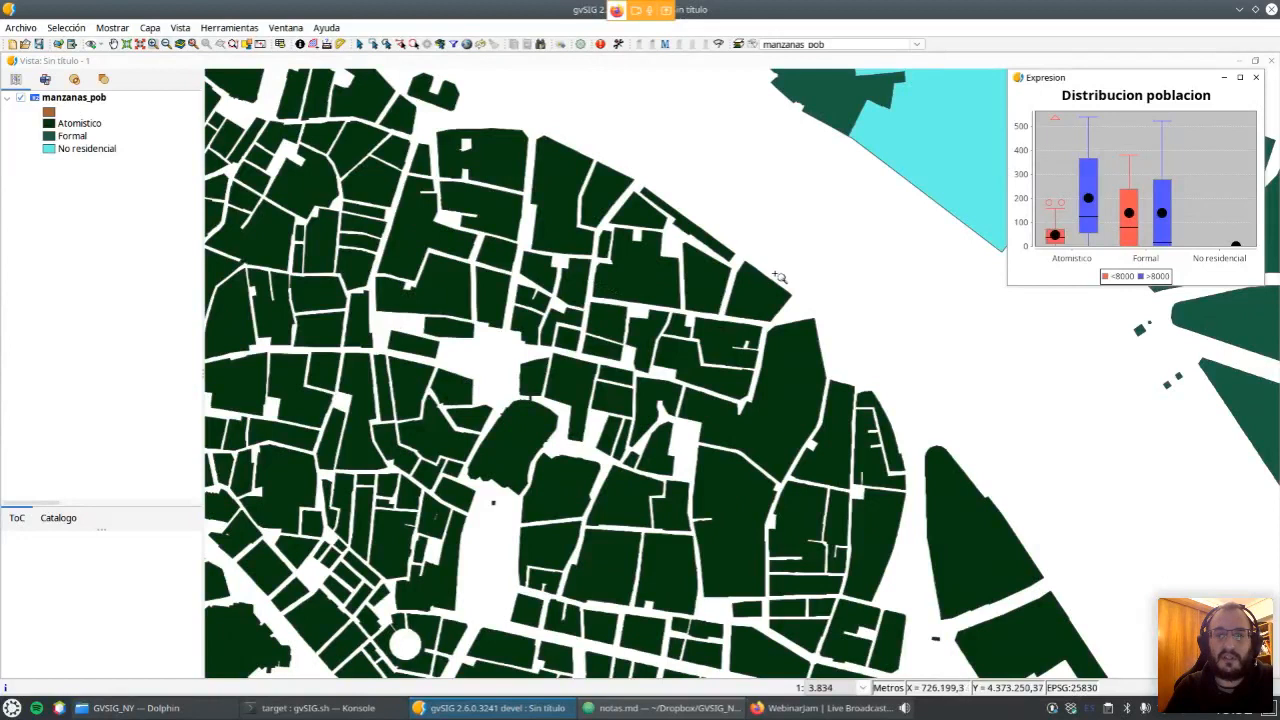
scroll(588, 321, "down", 1)
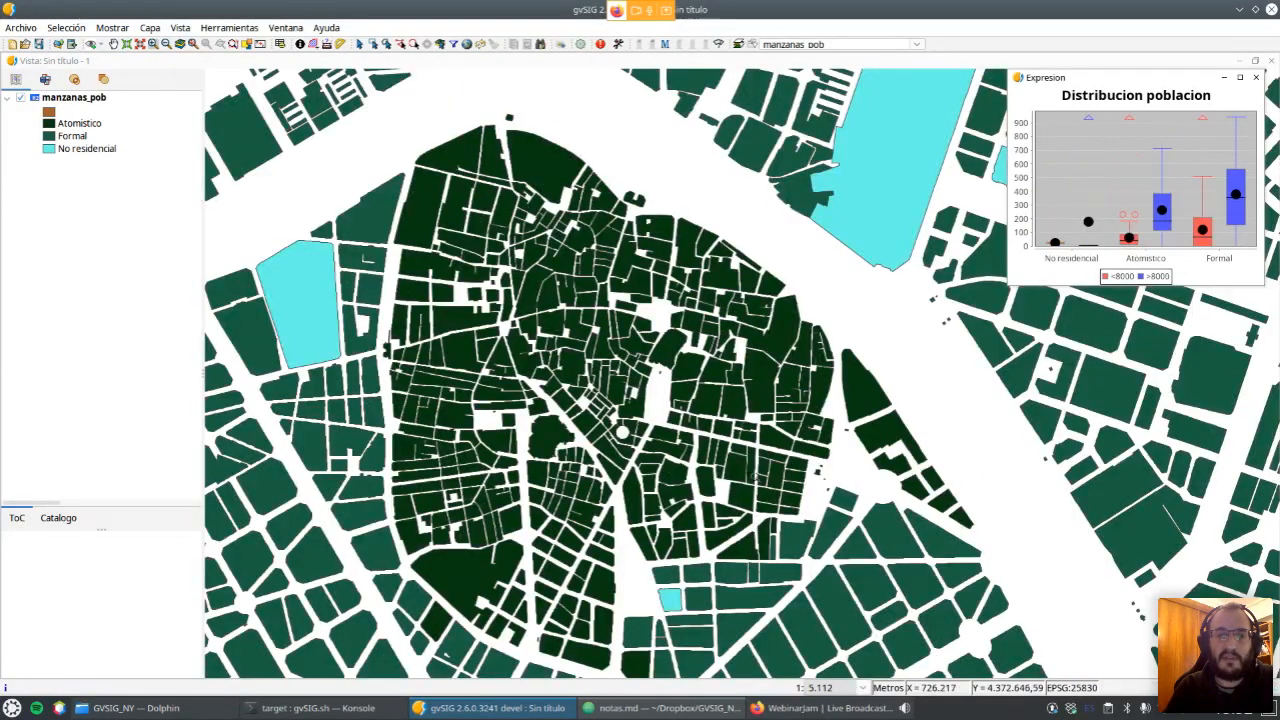
left_click_drag(739, 446, 908, 606)
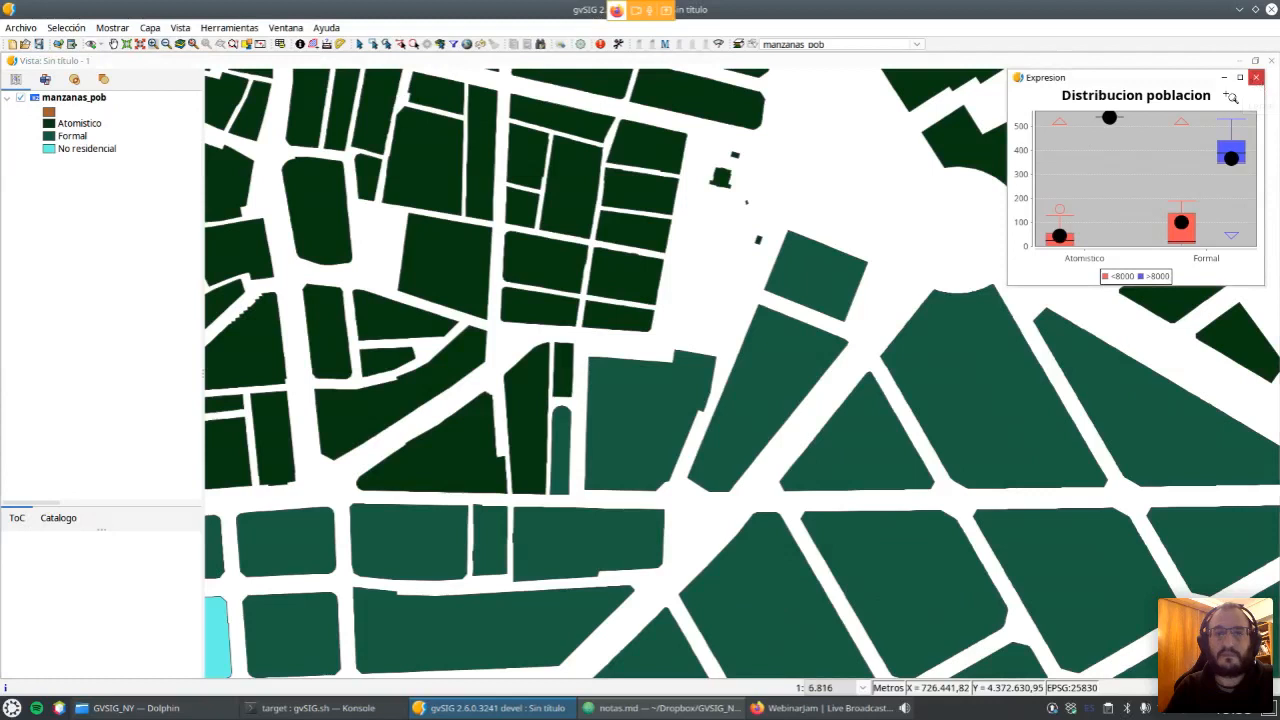
Close the population chart and the Valencia view, open borodata from the newyork_v1 connection as a table, and move it over the project manager.
left_click(1257, 78)
left_click(1270, 62)
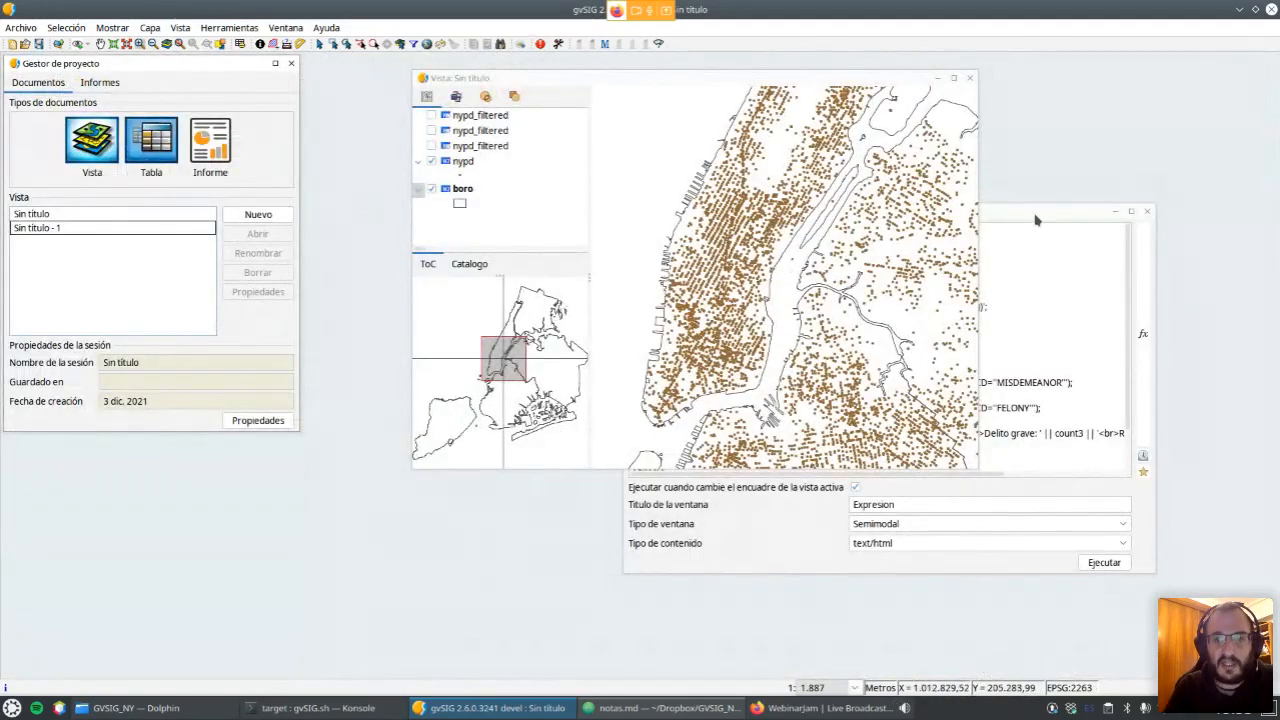
left_click(472, 266)
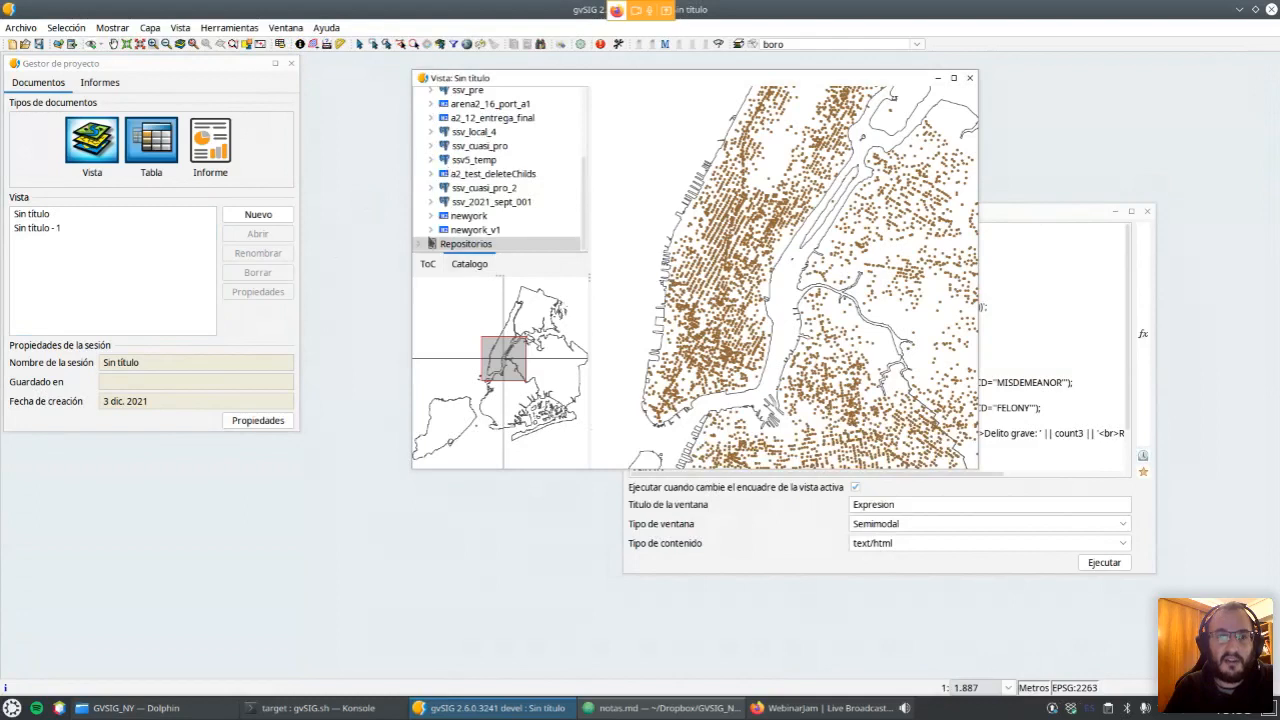
left_click(432, 230)
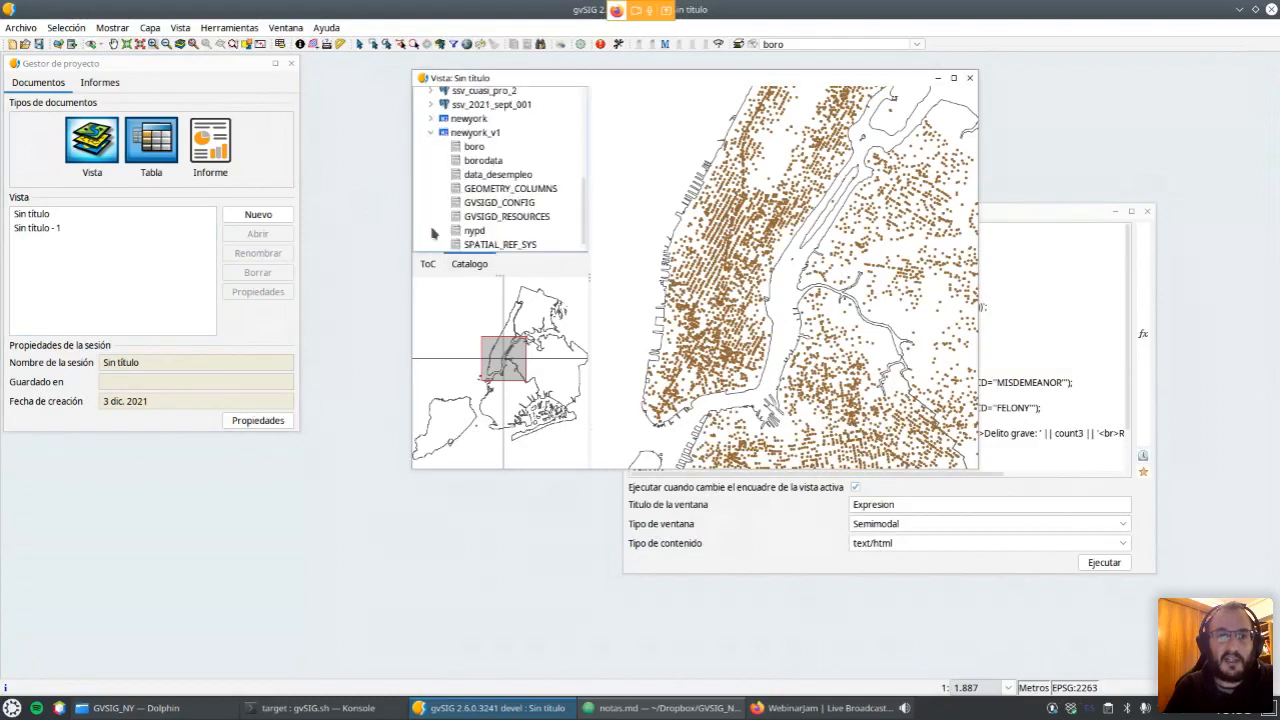
left_click(490, 165)
right_click(489, 167)
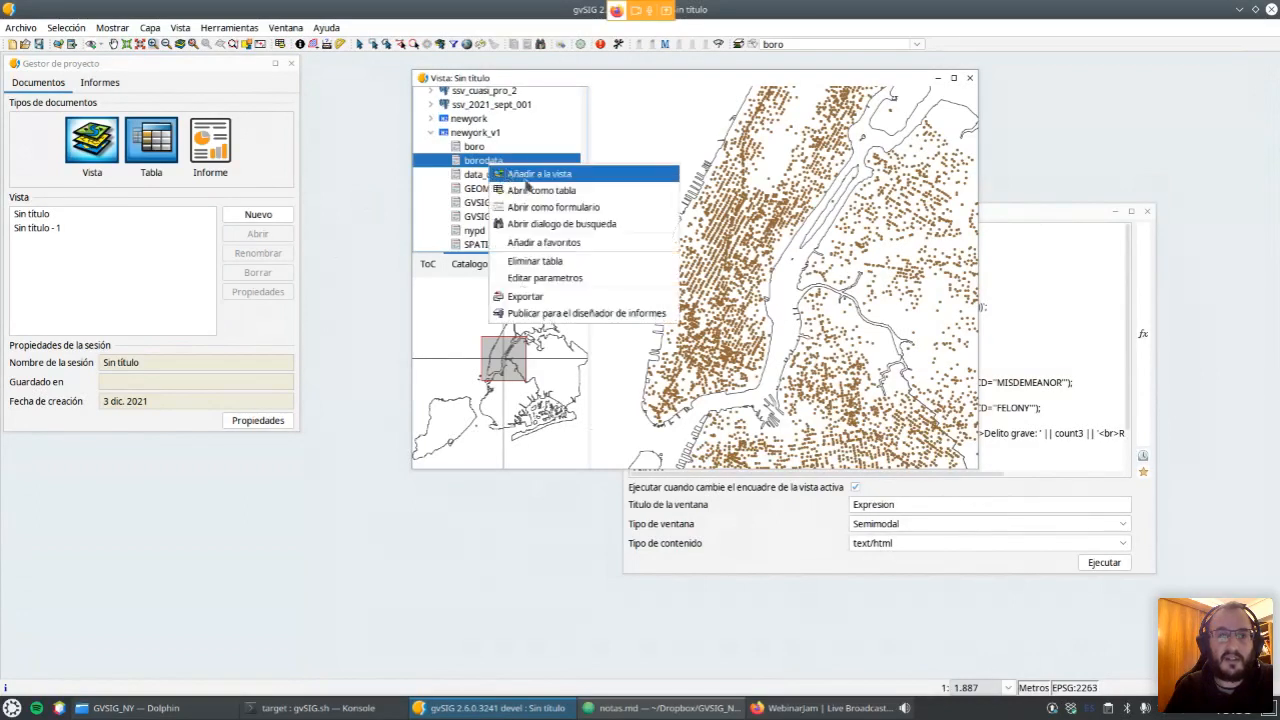
left_click(535, 191)
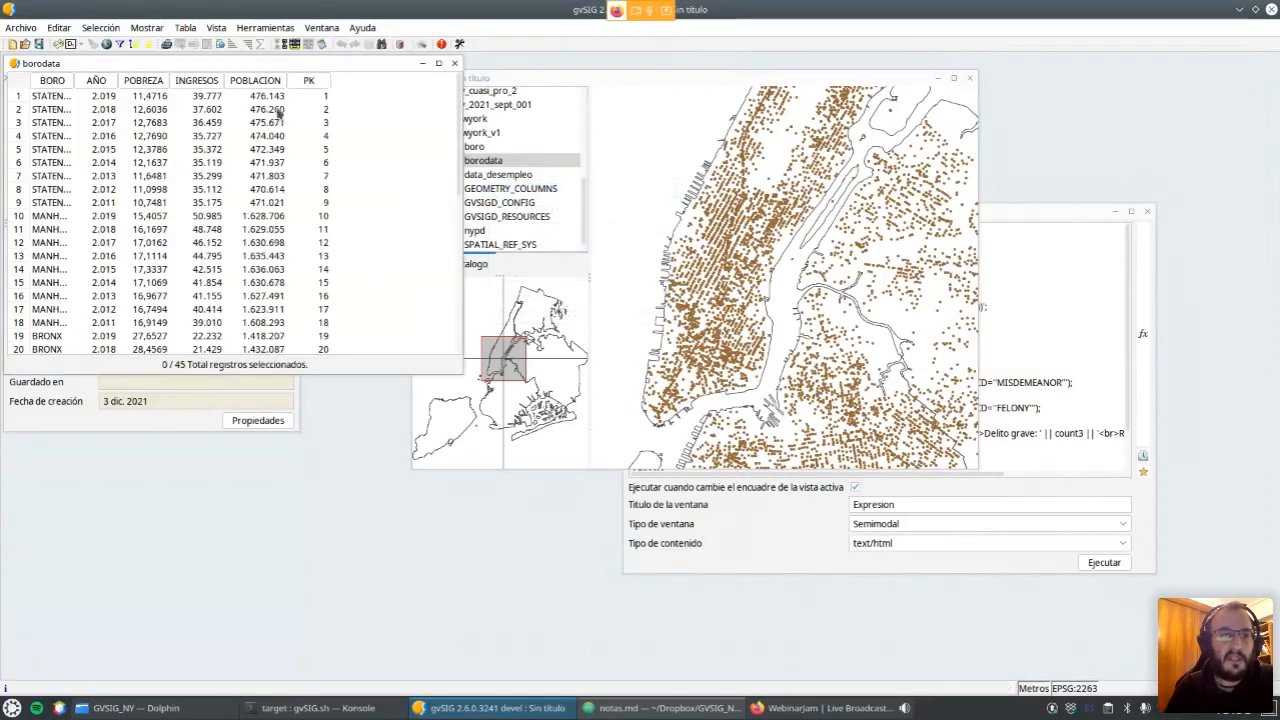
left_click_drag(240, 68, 311, 277)
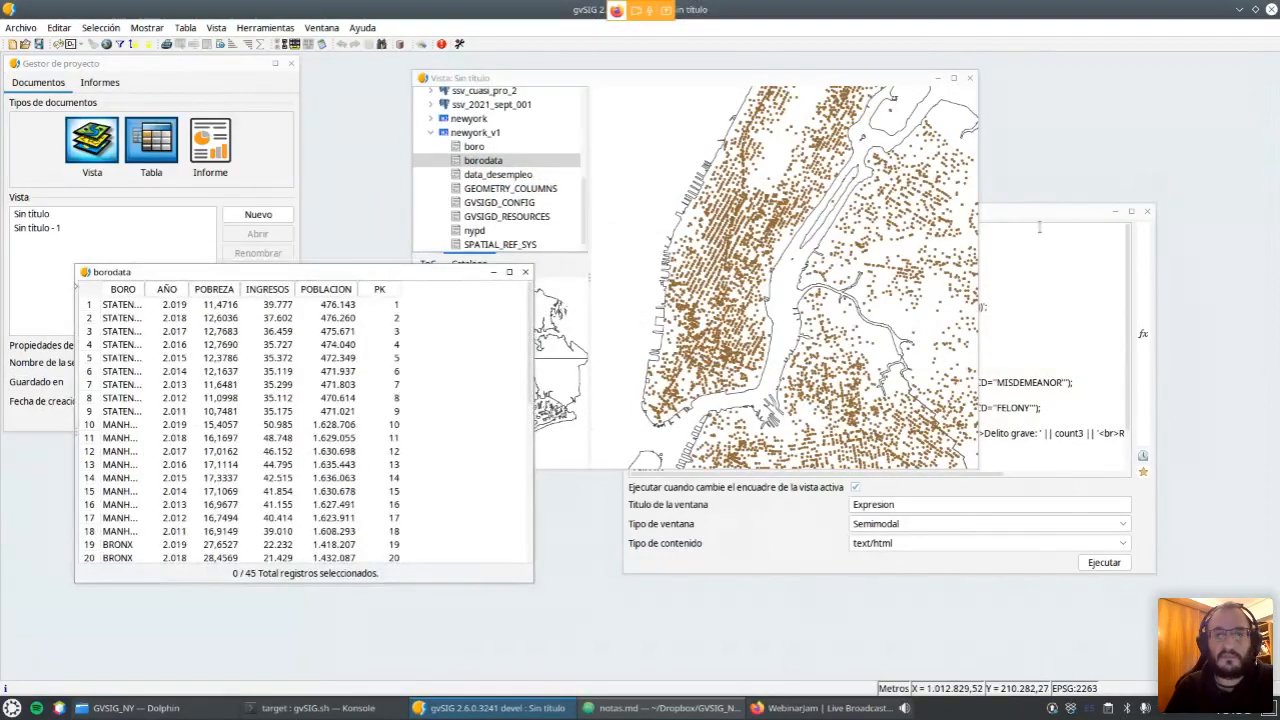
Replace the New York expression with the Poblacion barchart expression copied from notas.md, using POBLACION, BORO and AÑO from the active table.
left_click(1013, 213)
left_click(665, 708)
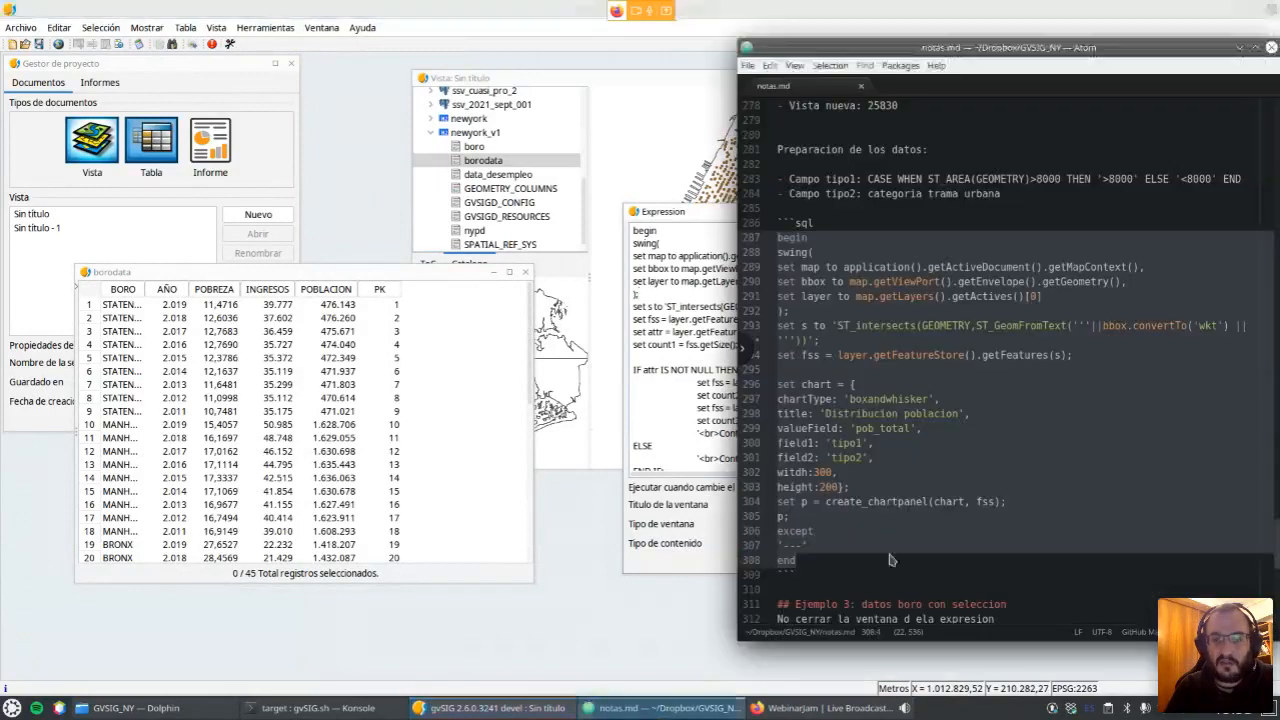
scroll(992, 417, "down", 5)
left_click_drag(796, 477, 768, 203)
key("ctrl+c")
left_click(1239, 47)
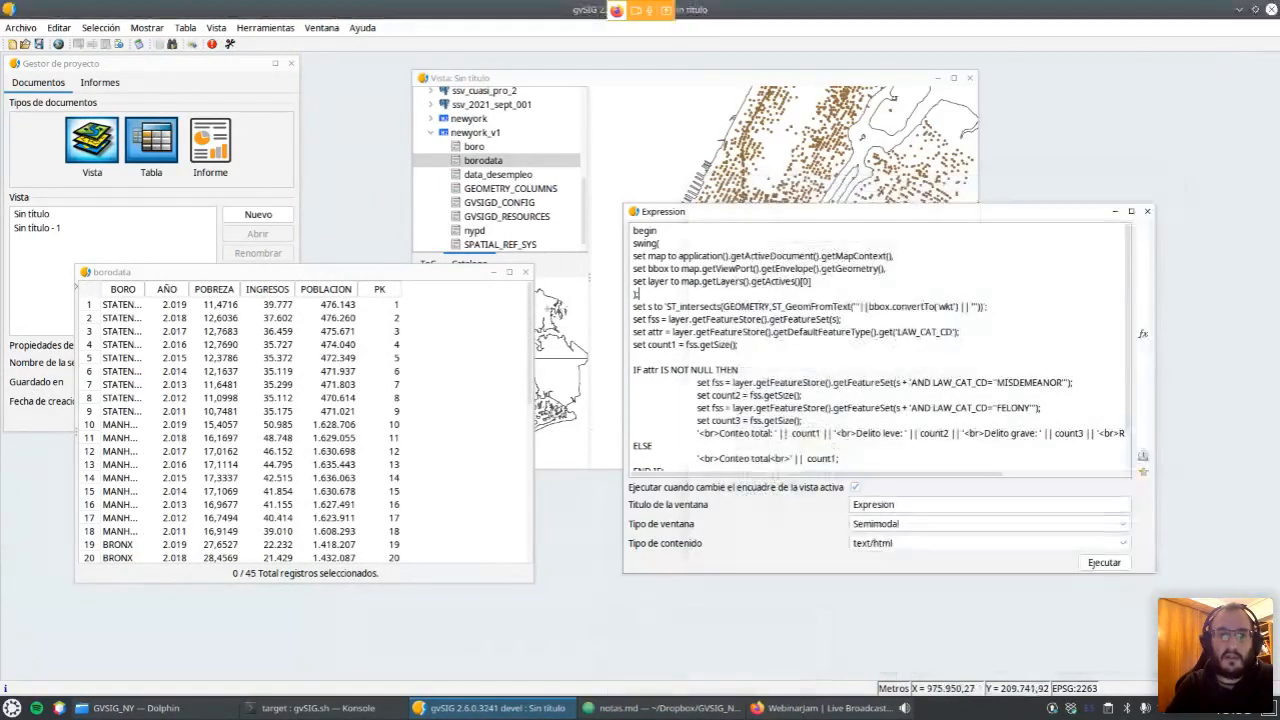
scroll(751, 433, "down", 3)
left_click_drag(687, 468, 650, 420)
key("ctrl+a")
key("ctrl+v")
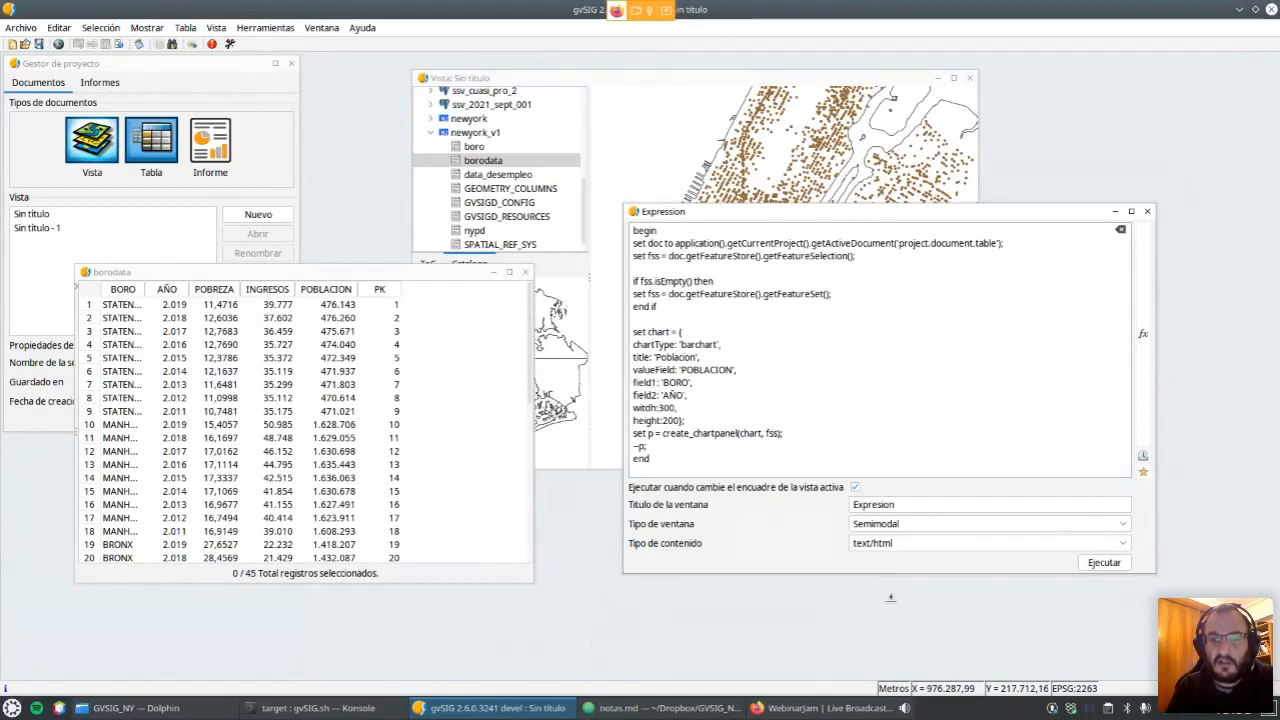
Make the Expression dialog taller, execute the bar chart expression and enlarge the resulting Poblacion chart window.
left_click_drag(888, 574, 890, 601)
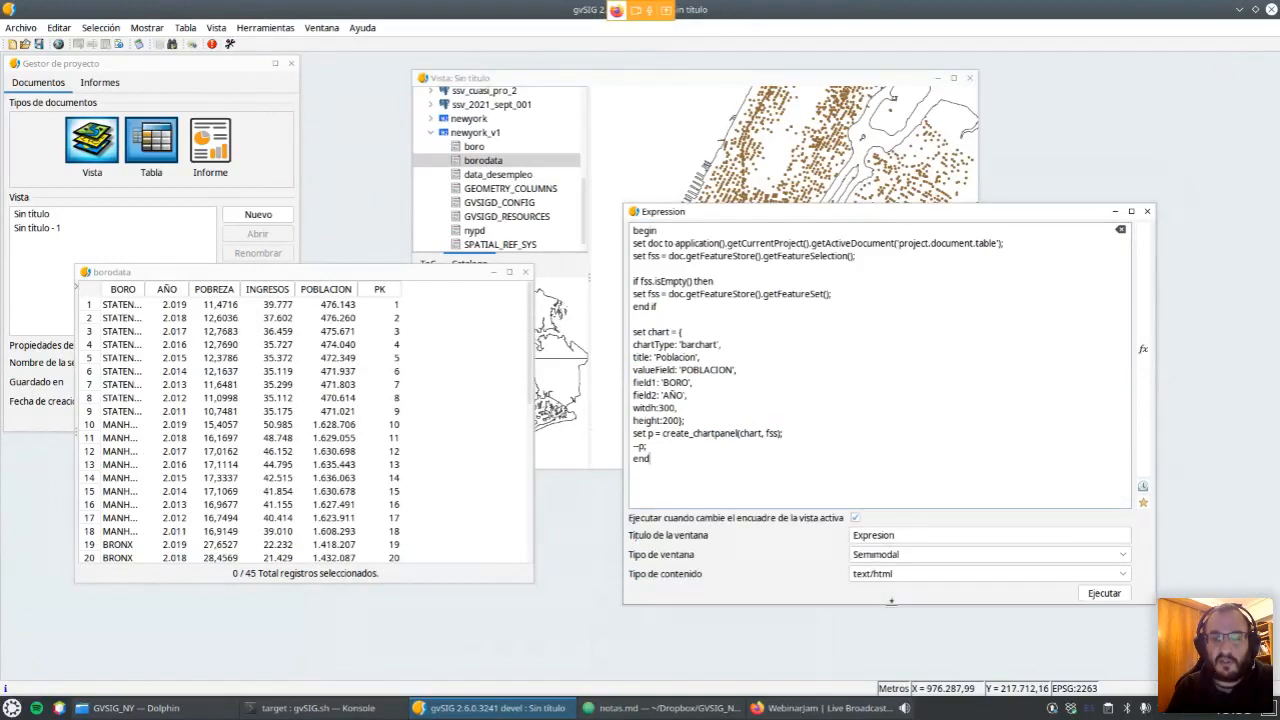
left_click(1104, 594)
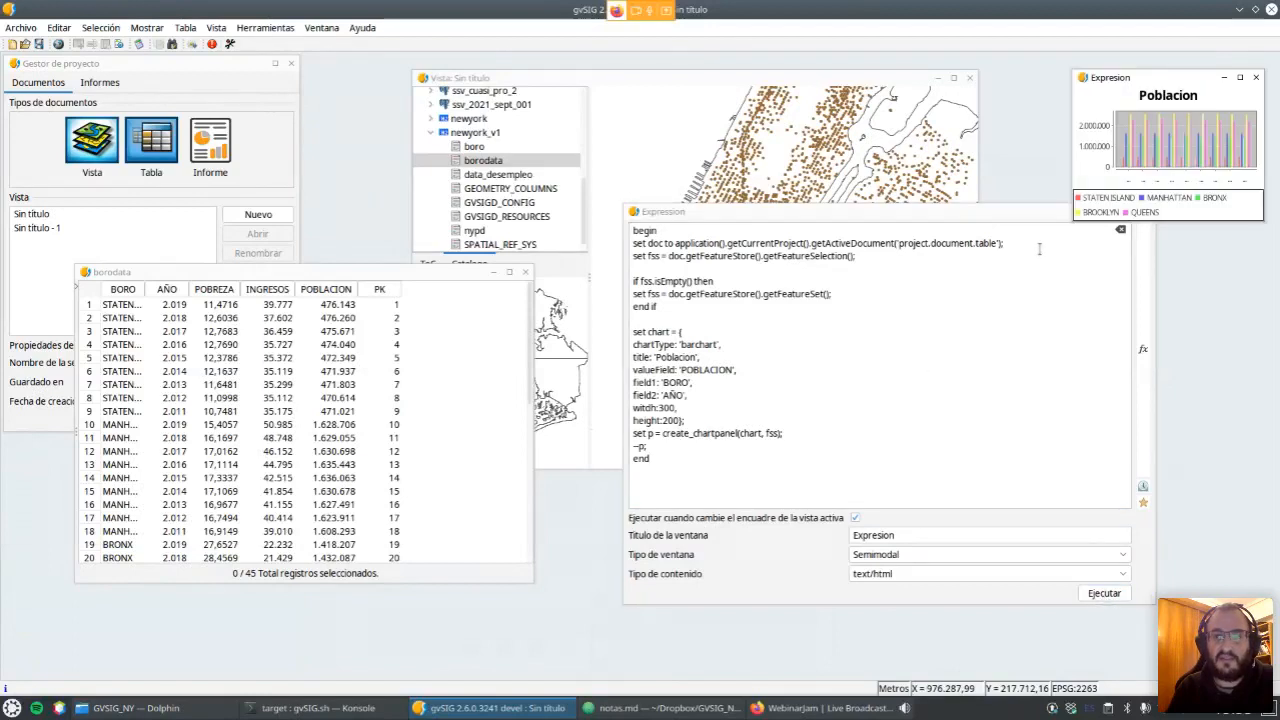
left_click_drag(832, 316, 806, 322)
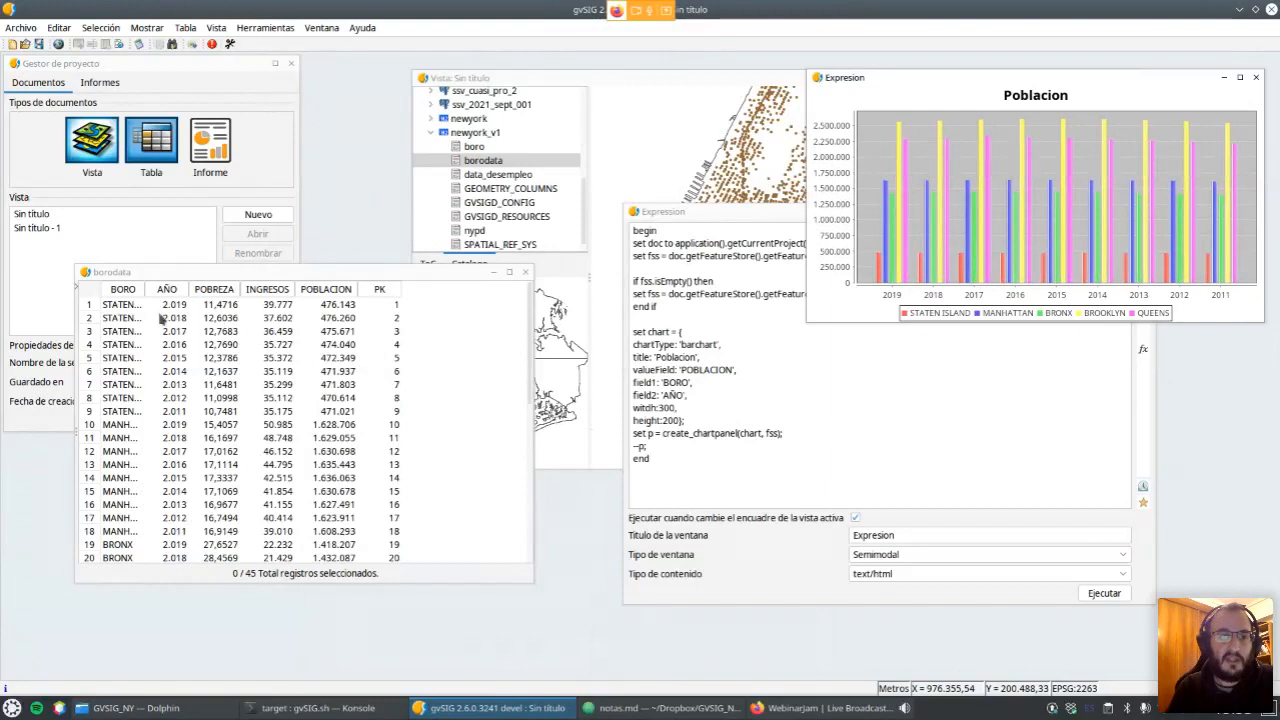
Filter the chart by selecting borodata's nine STATEN ISLAND rows, clear that selection, and select rows 7 to 12 and finally rows 5 to 14.
left_click_drag(141, 306, 145, 411)
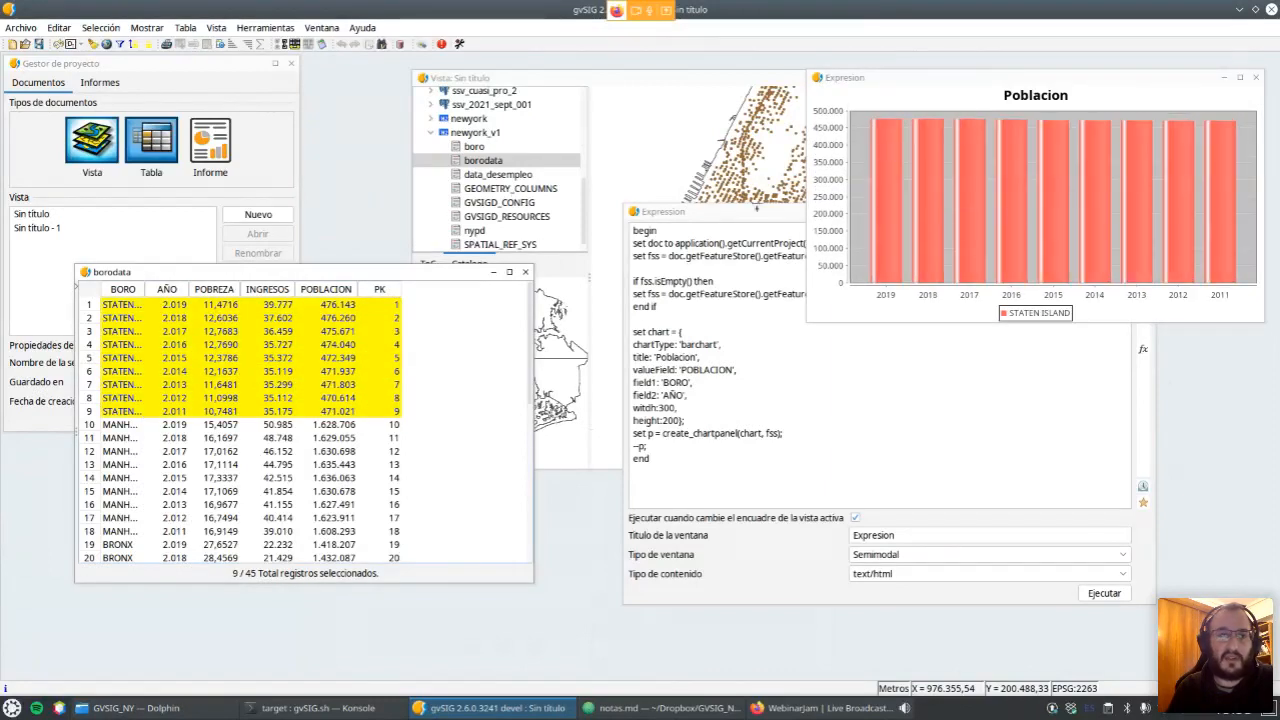
left_click(95, 47)
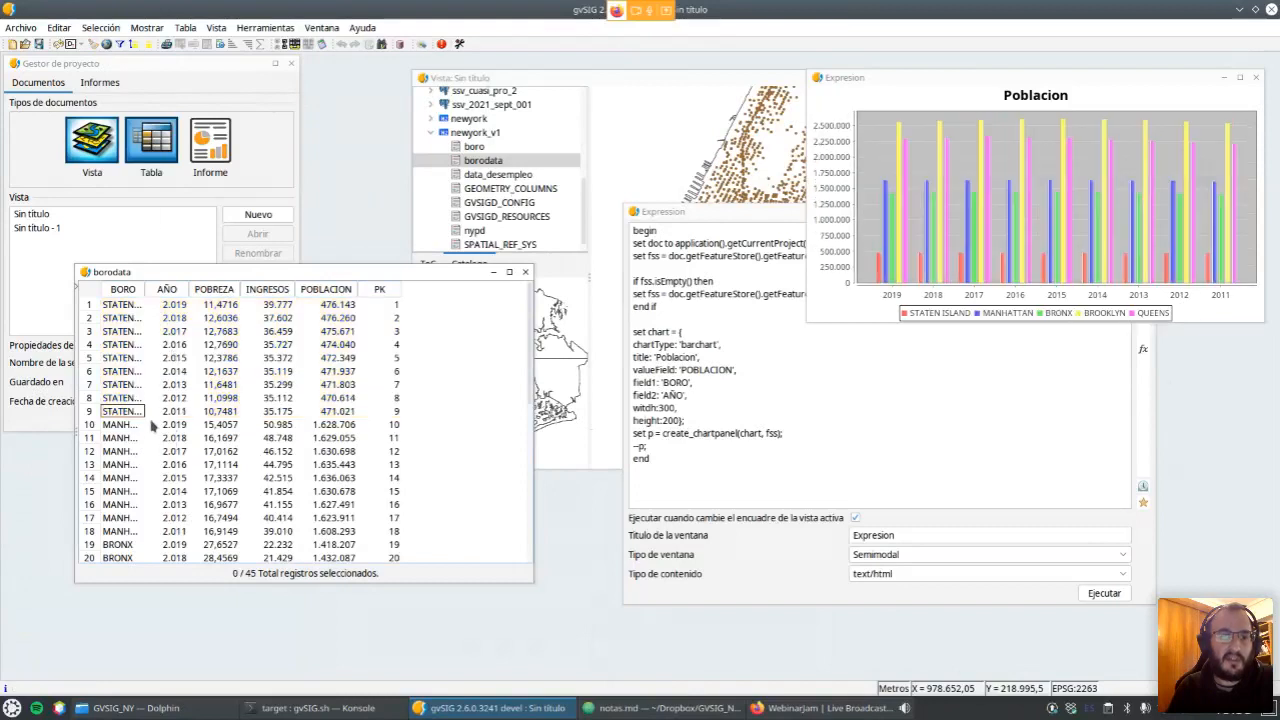
left_click_drag(139, 384, 143, 455)
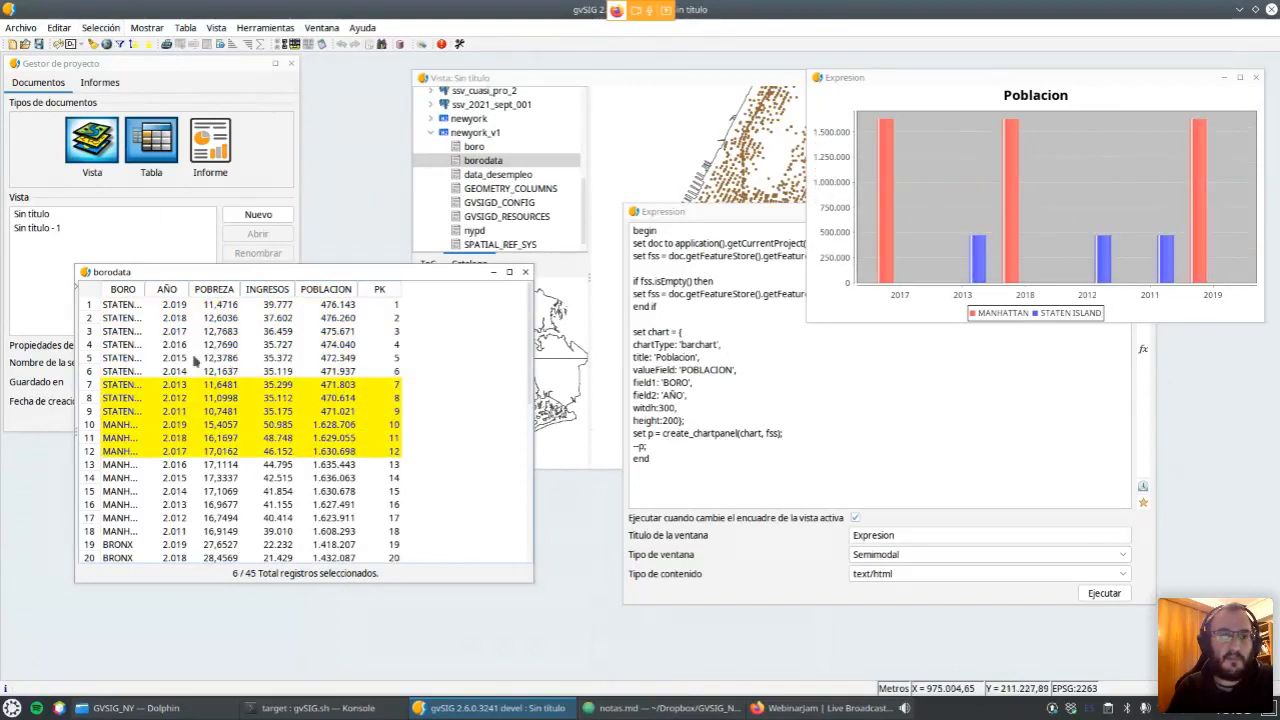
left_click_drag(165, 360, 173, 386)
left_click(161, 477, "shift")
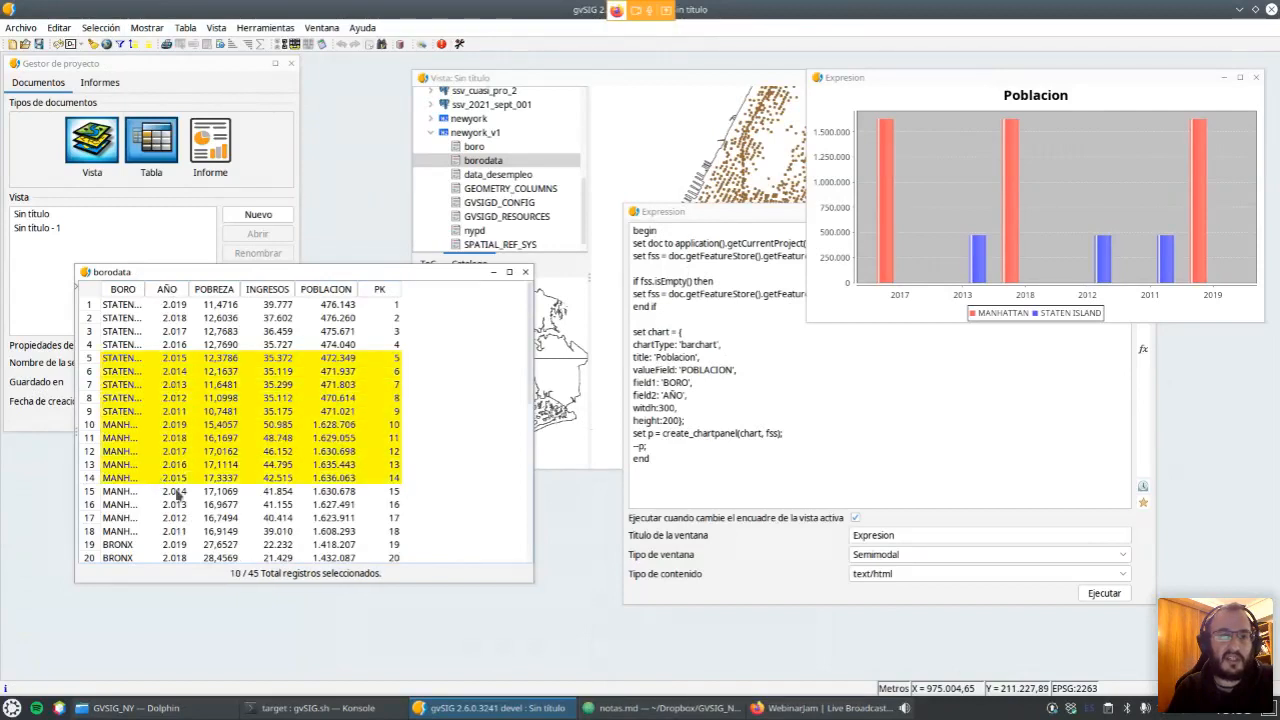
Add borodata rows 18 and 19 to the selection, refresh the Poblacion chart, and clear the table's entire selection.
left_click(183, 528, "ctrl")
left_click(182, 546, "ctrl")
left_click(760, 216)
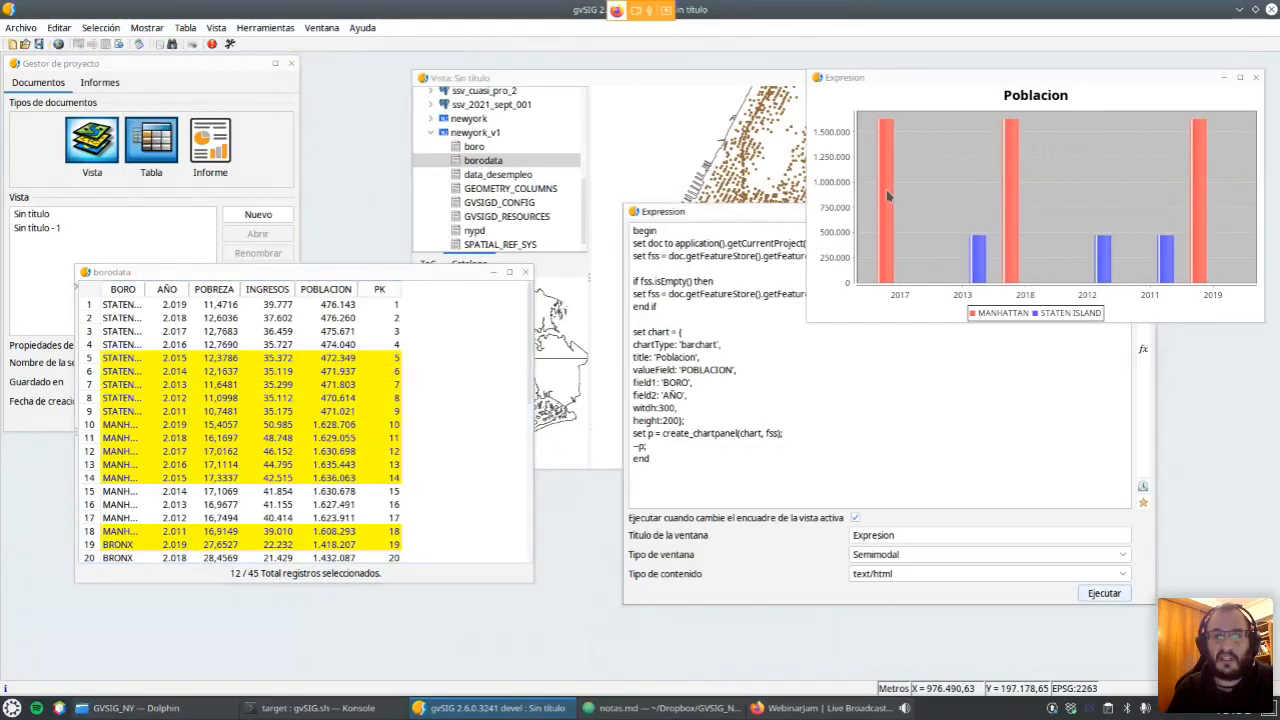
left_click_drag(1003, 85, 997, 79)
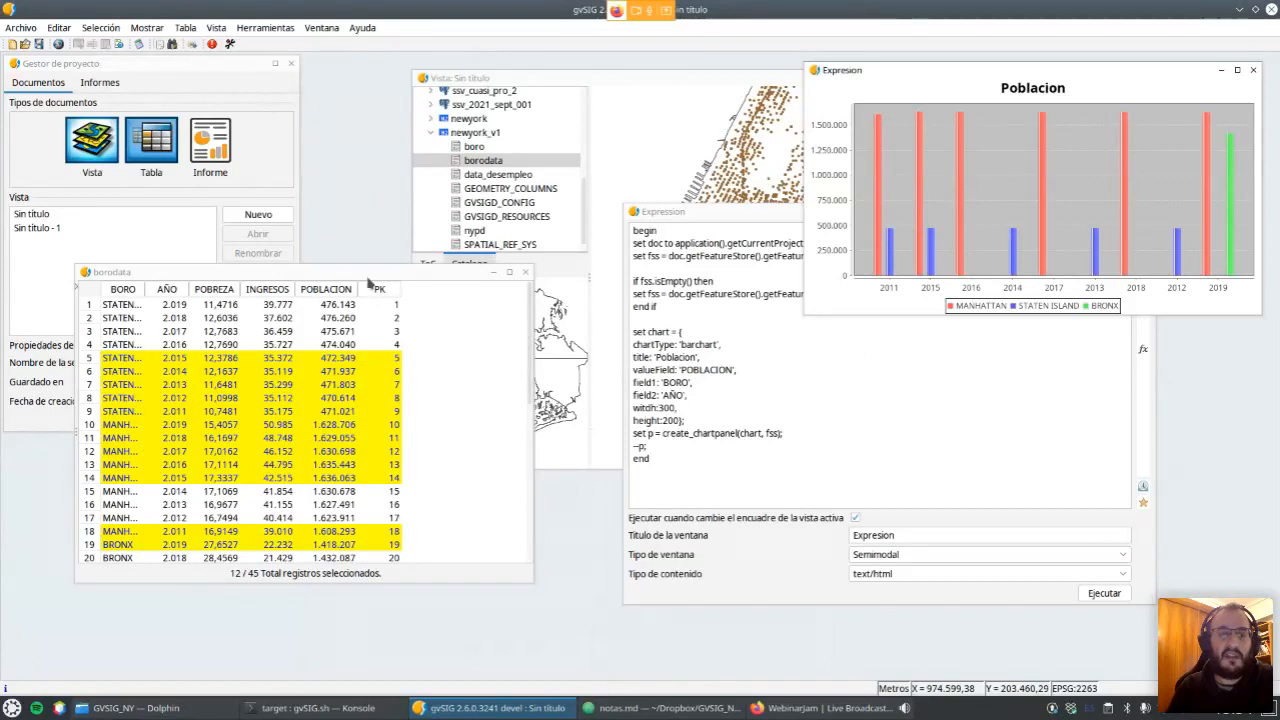
left_click(368, 283)
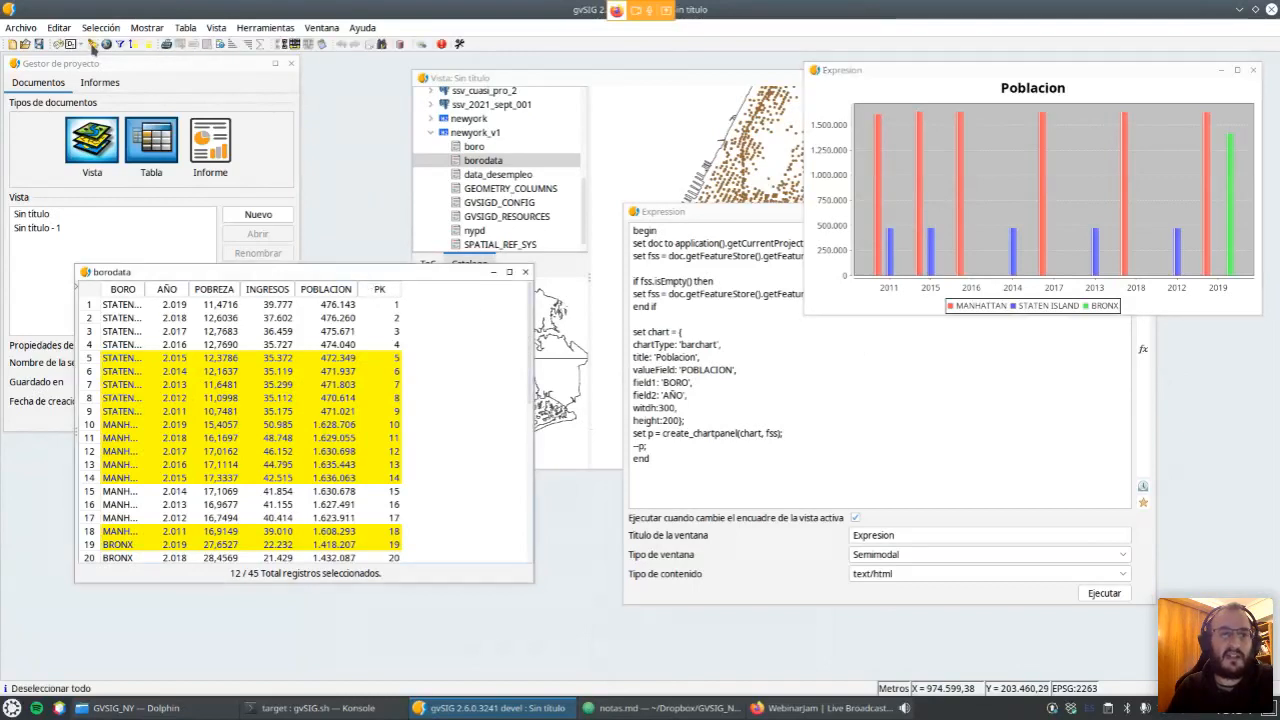
left_click(97, 44)
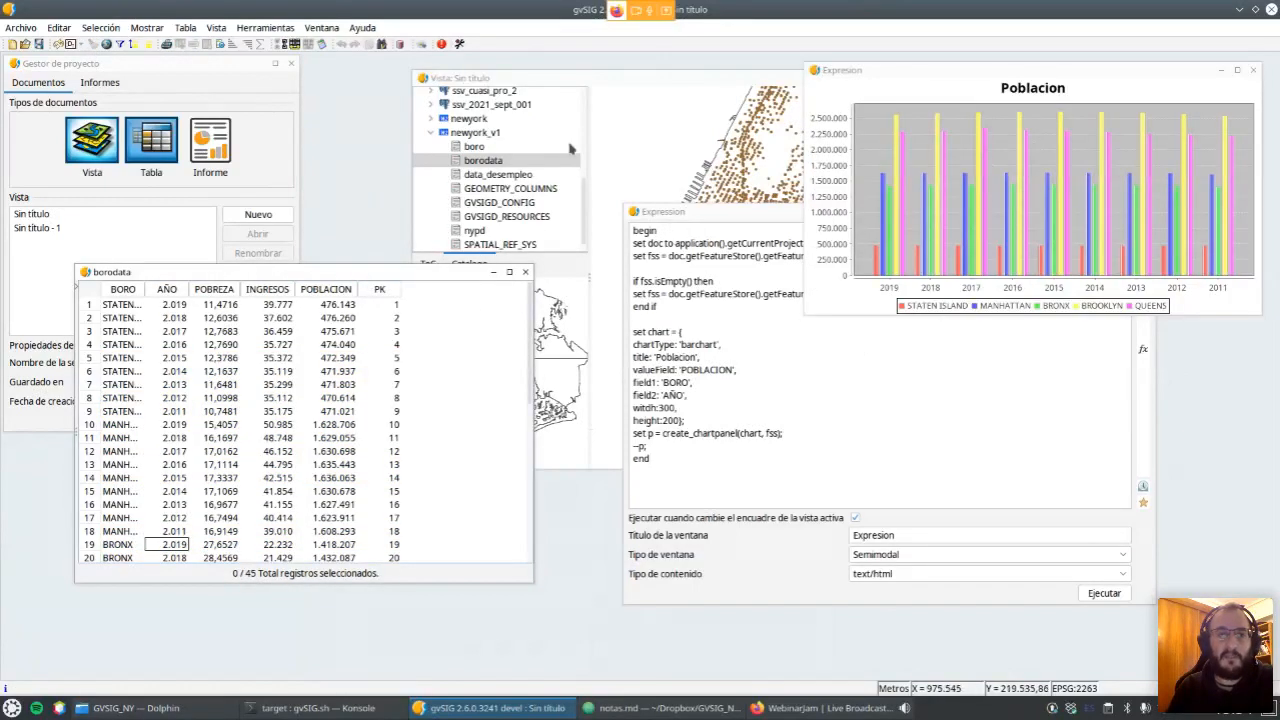
Open the record search for borodata from the view's newyork_v1 catalog and widen the BORO, AÑO and POBLACION result columns.
left_click(518, 78)
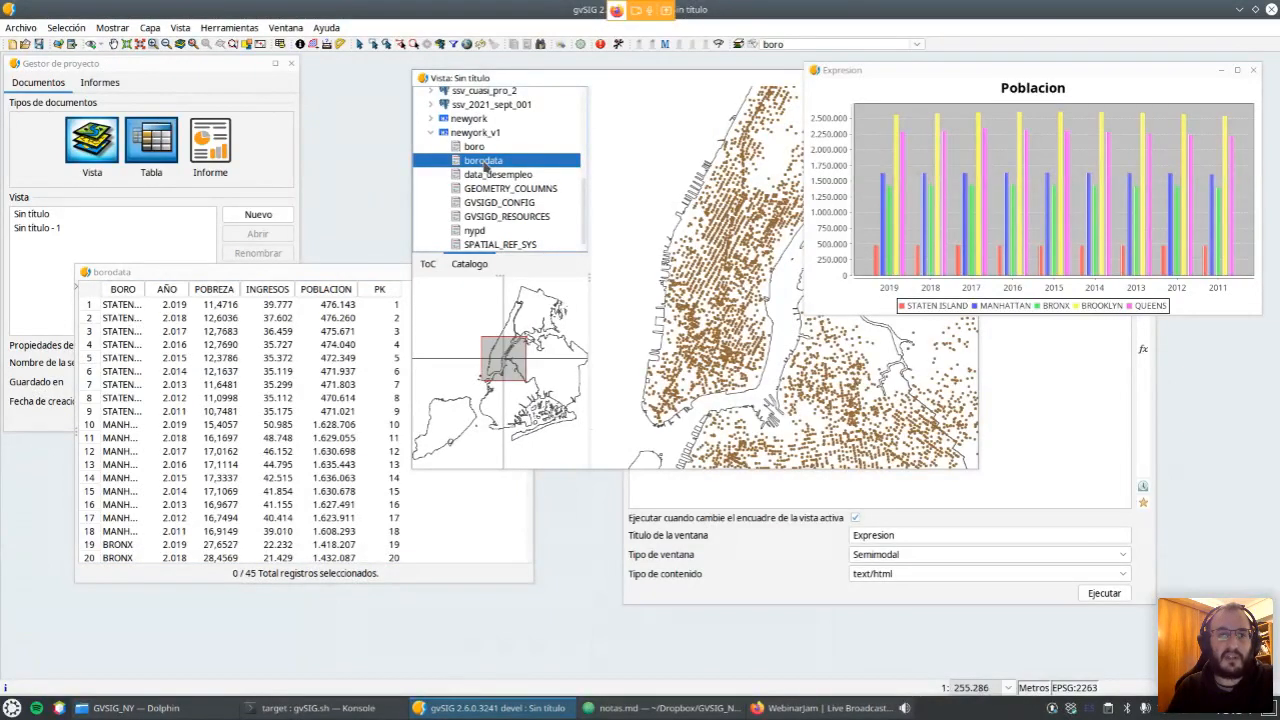
right_click(484, 163)
left_click(541, 229)
left_click_drag(256, 86, 326, 78)
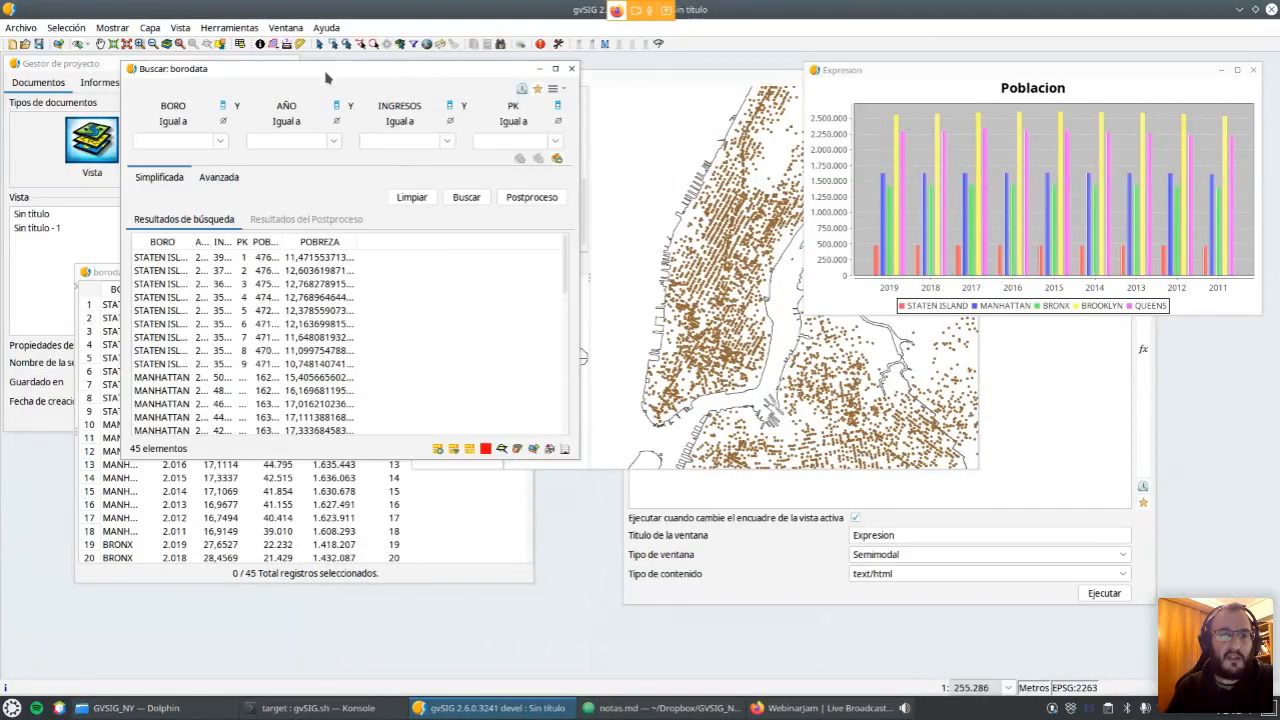
left_click_drag(188, 240, 213, 240)
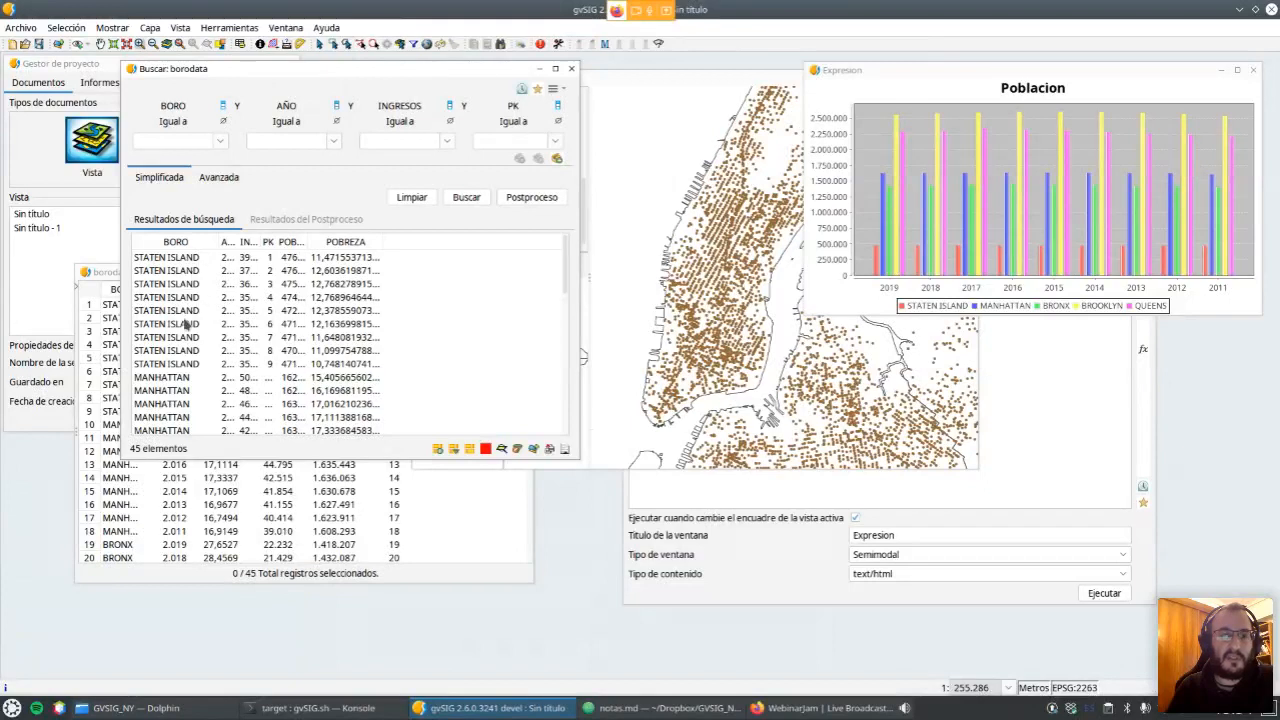
left_click_drag(237, 242, 258, 243)
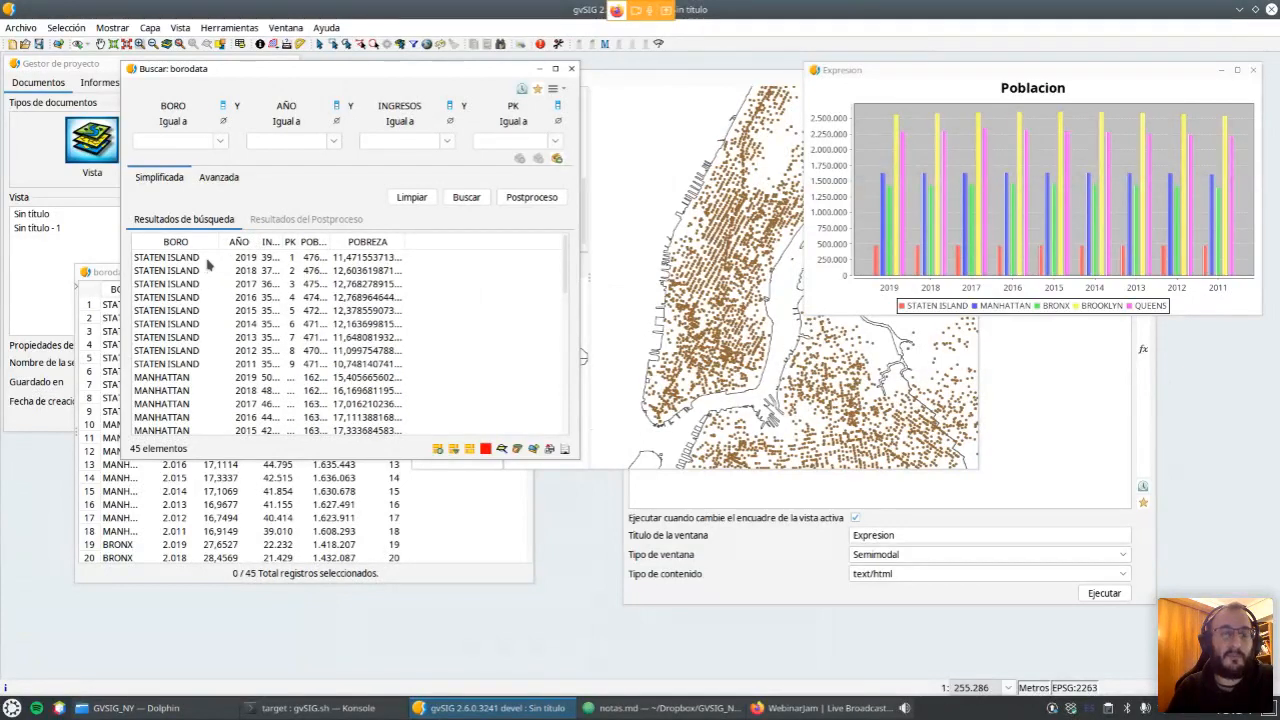
left_click_drag(330, 242, 356, 242)
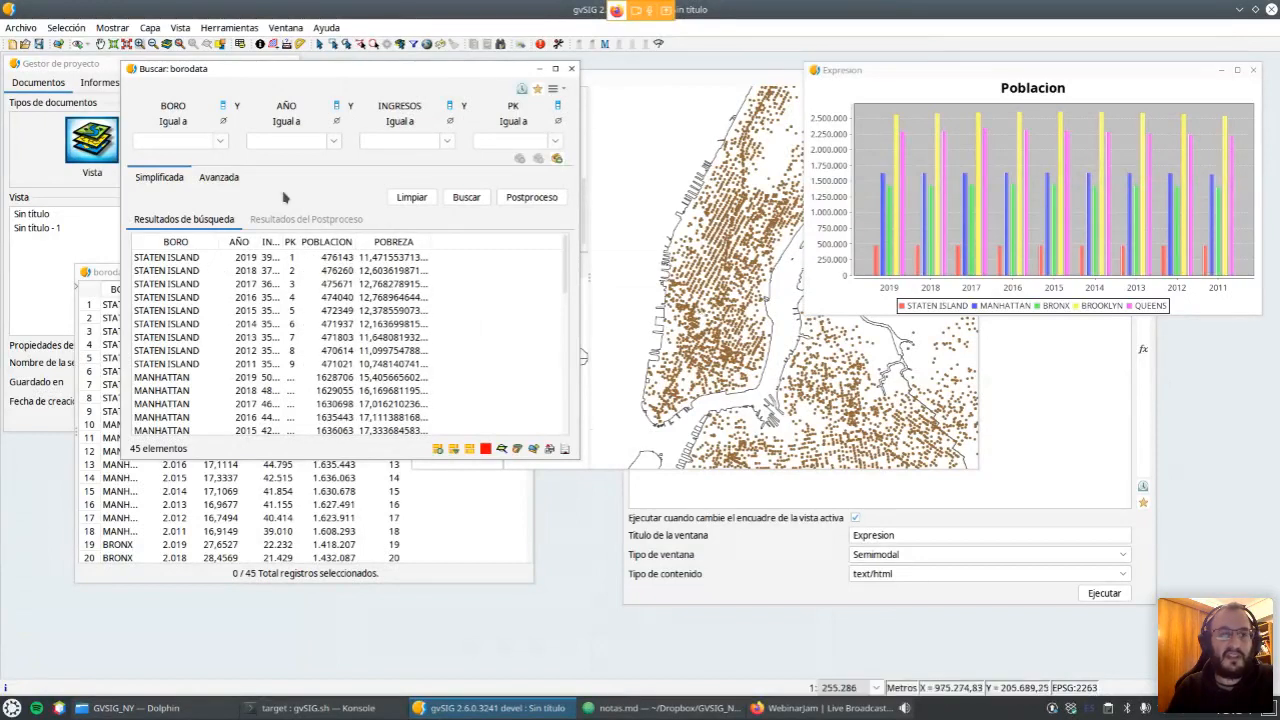
Search borodata for records with BORO equal to BRONX and try to select the results to filter the Poblacion chart.
left_click(226, 147)
left_click(155, 173)
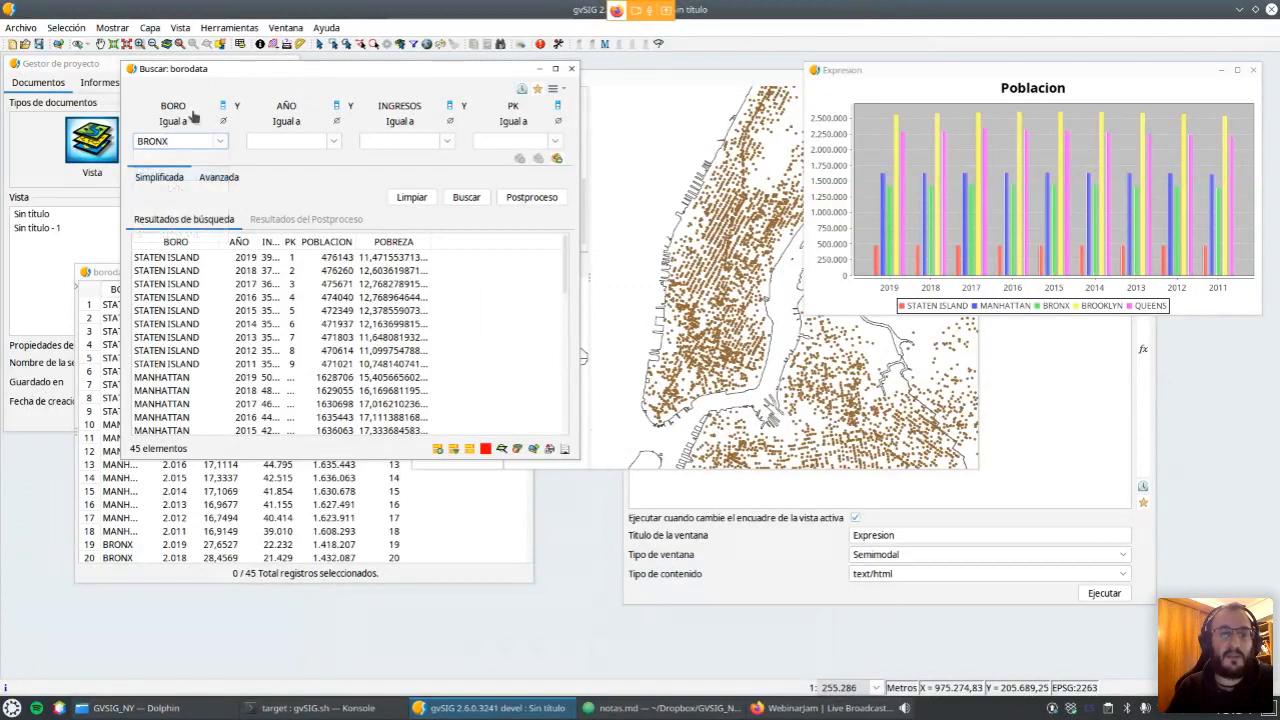
left_click(465, 201)
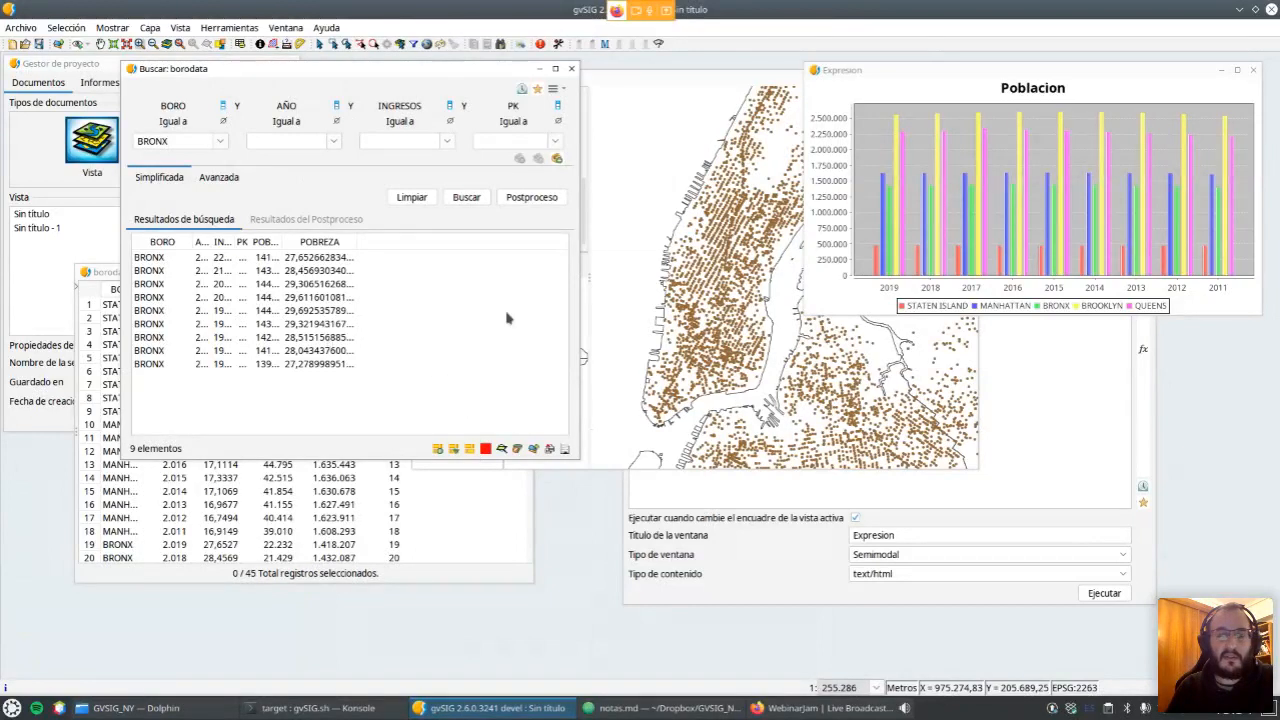
left_click_drag(939, 83, 941, 115)
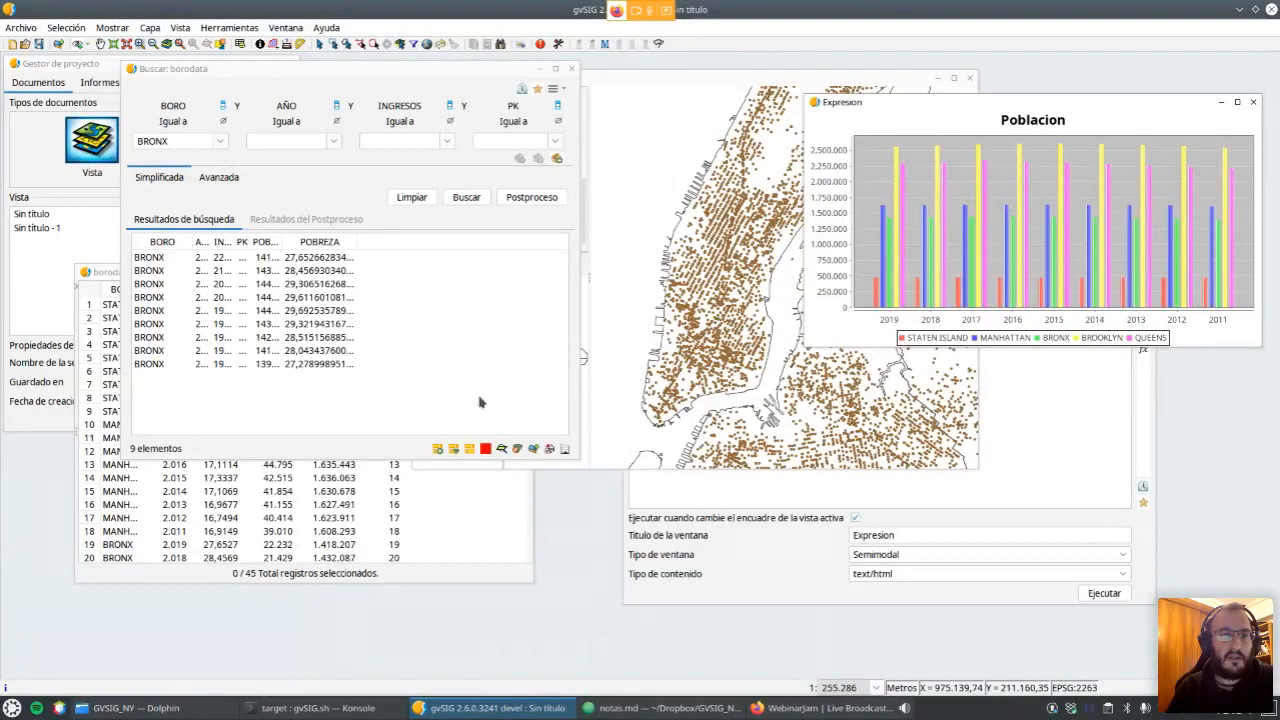
left_click(472, 450)
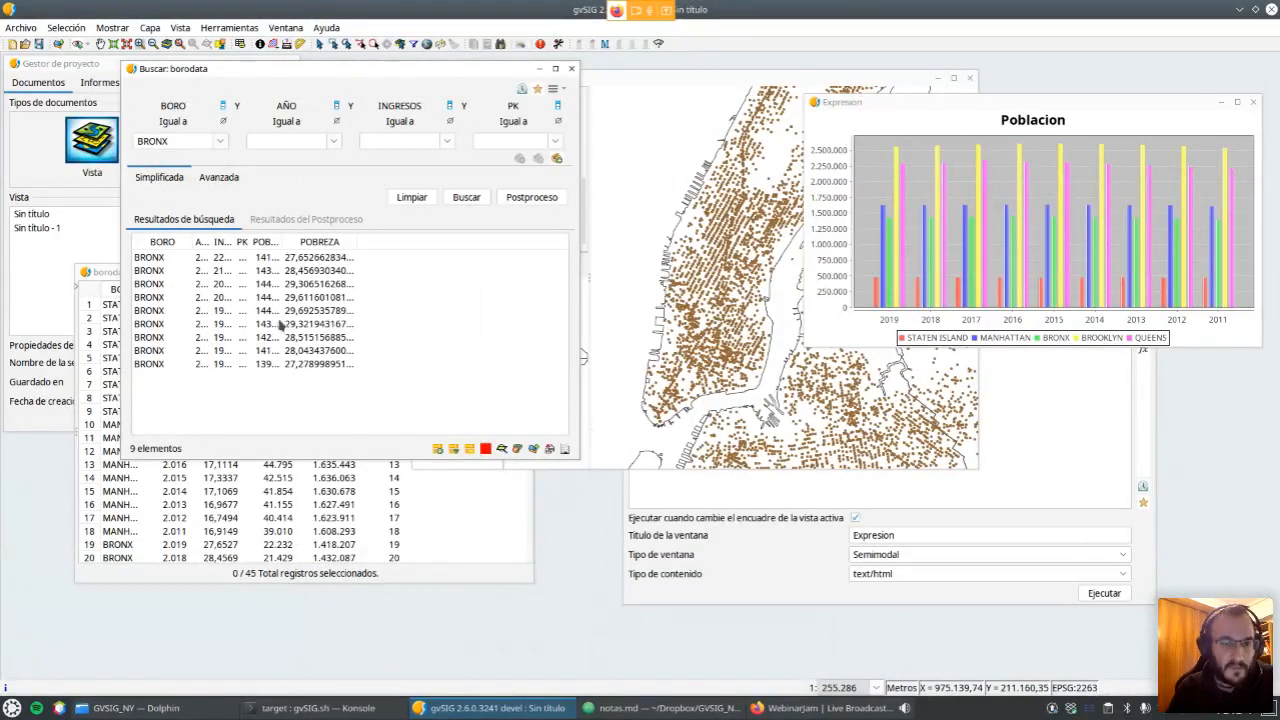
left_click(462, 199)
left_click(471, 450)
left_click_drag(1017, 107, 1013, 133)
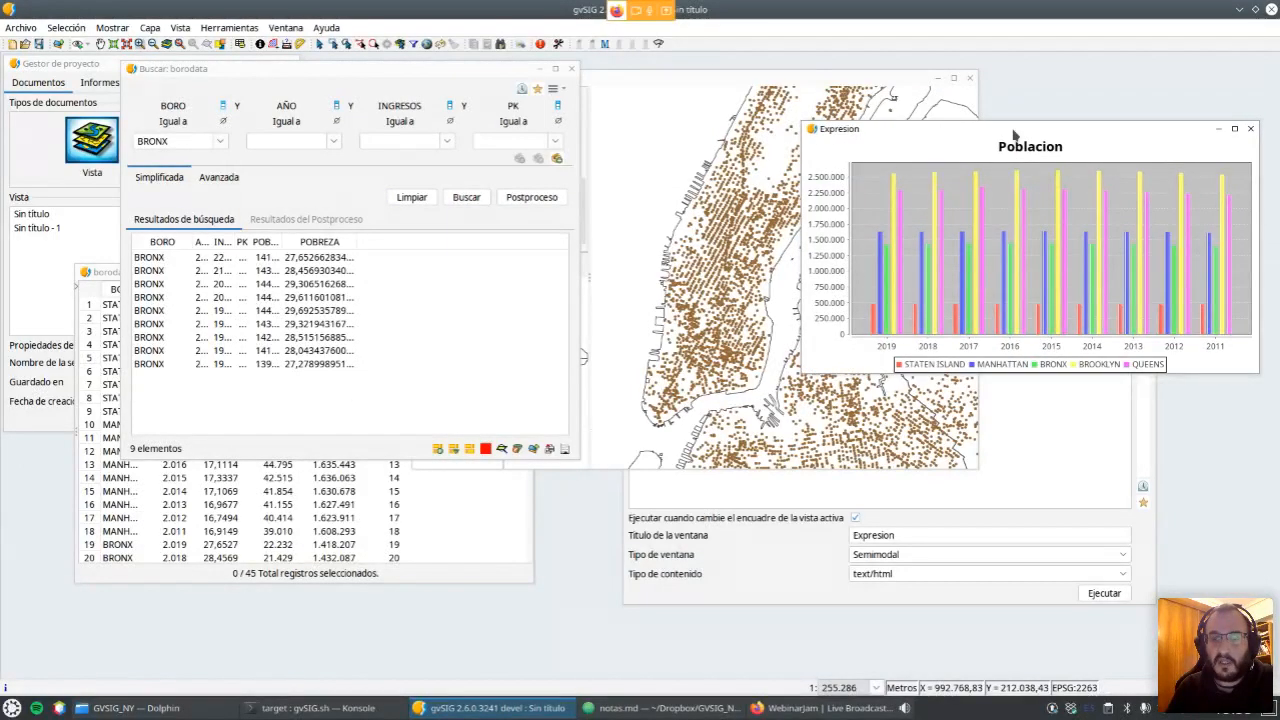
Close the Poblacion chart, execute the bar chart expression again and enlarge the new chart window.
left_click(1250, 129)
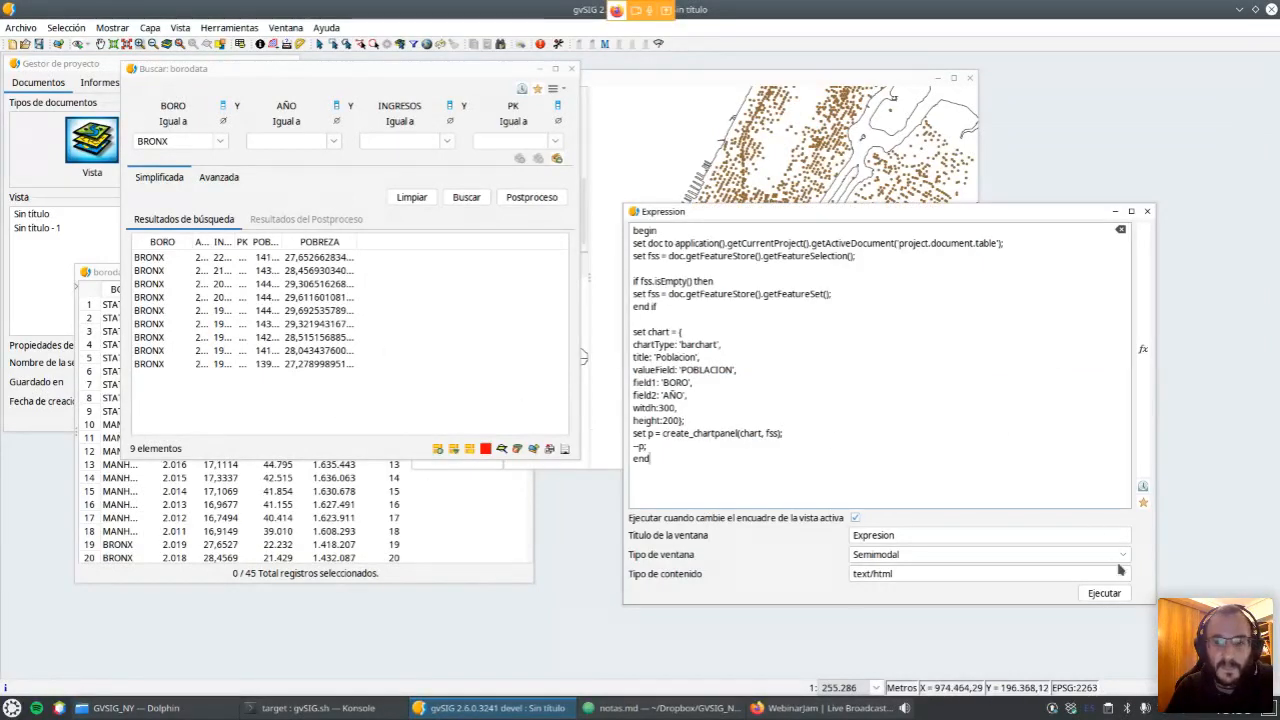
left_click(1108, 595)
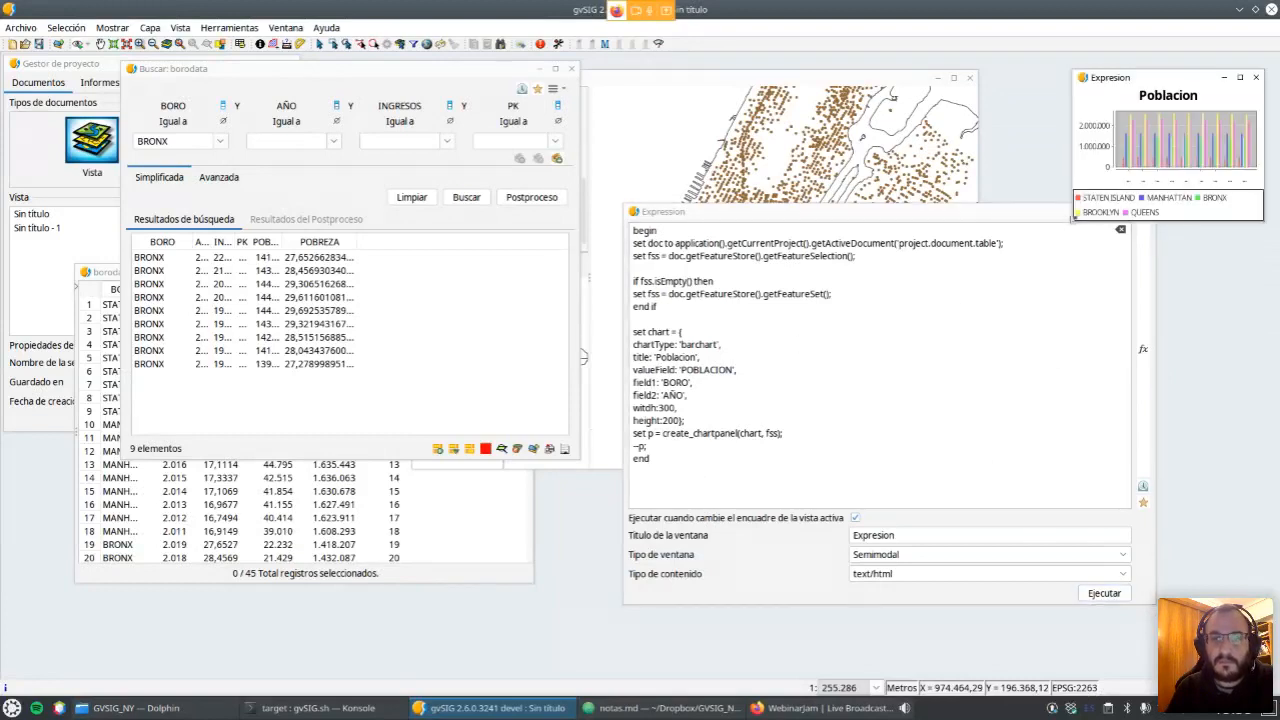
left_click_drag(1073, 218, 964, 307)
Widen the AÑO result column, search borodata for BORO equal to MANHATTAN, and close the catalog-launched search window.
left_click_drag(221, 77, 259, 97)
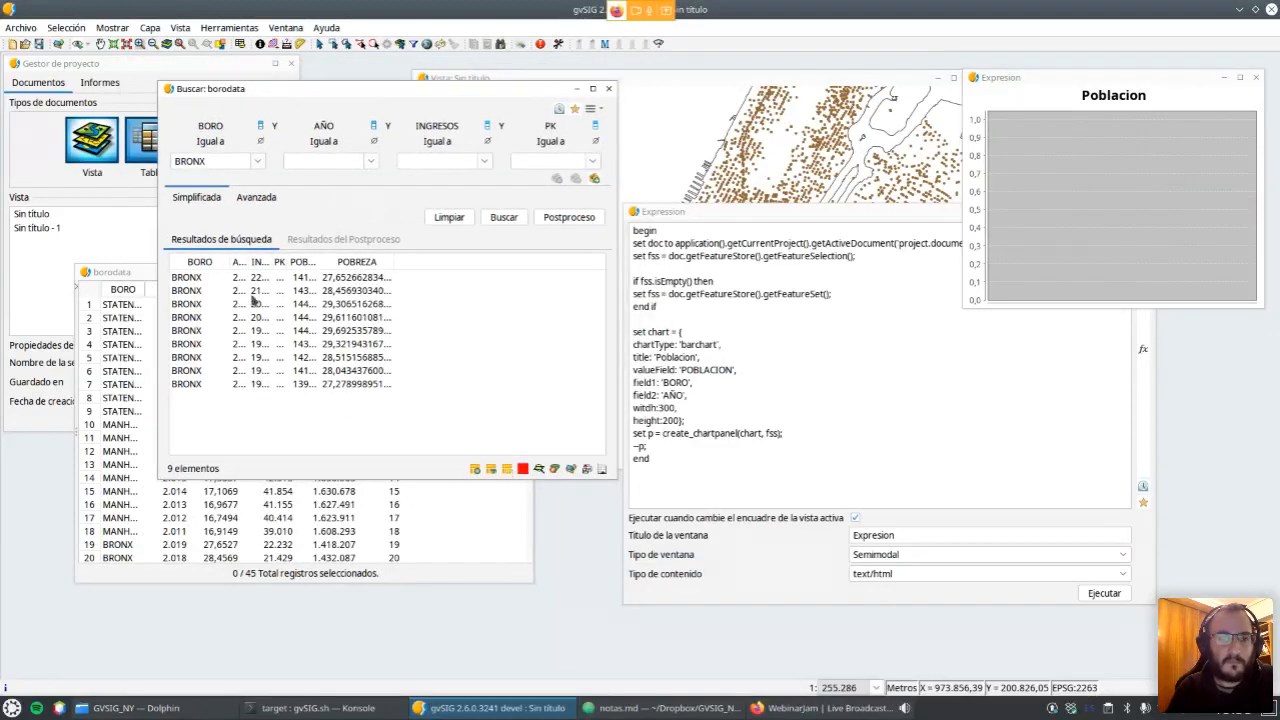
left_click_drag(242, 261, 265, 261)
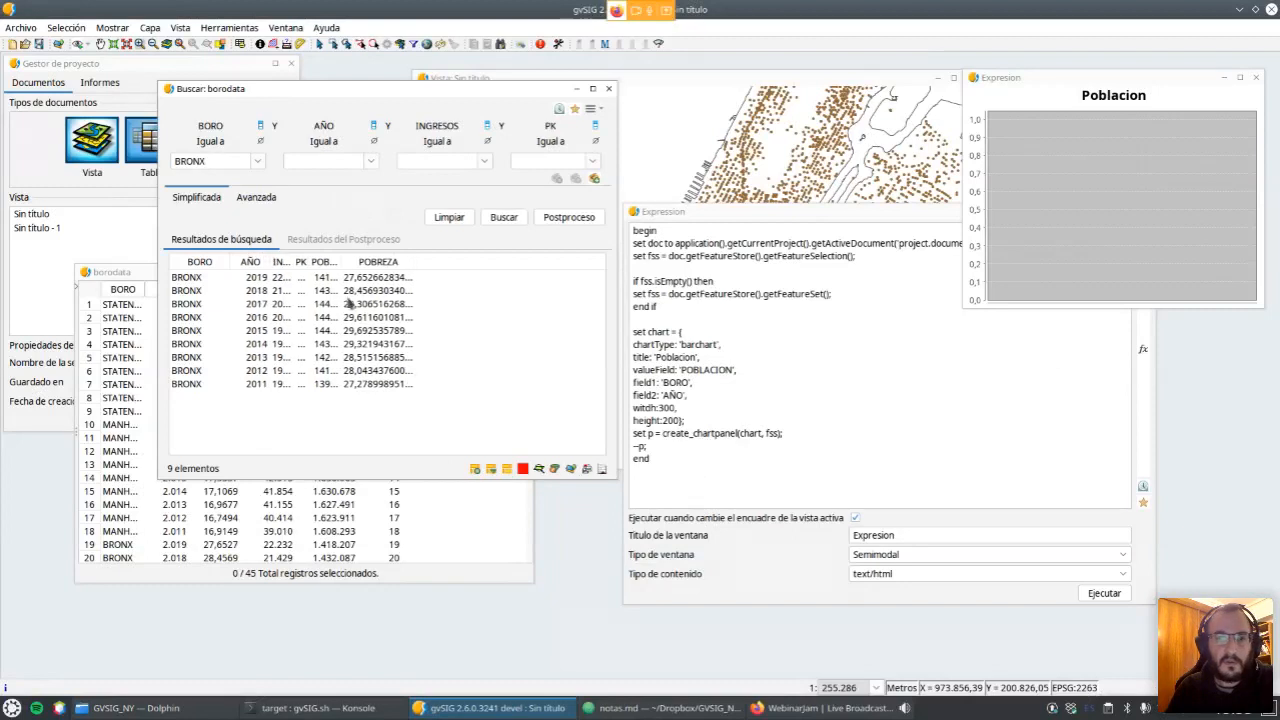
left_click(257, 161)
left_click(205, 218)
left_click(503, 217)
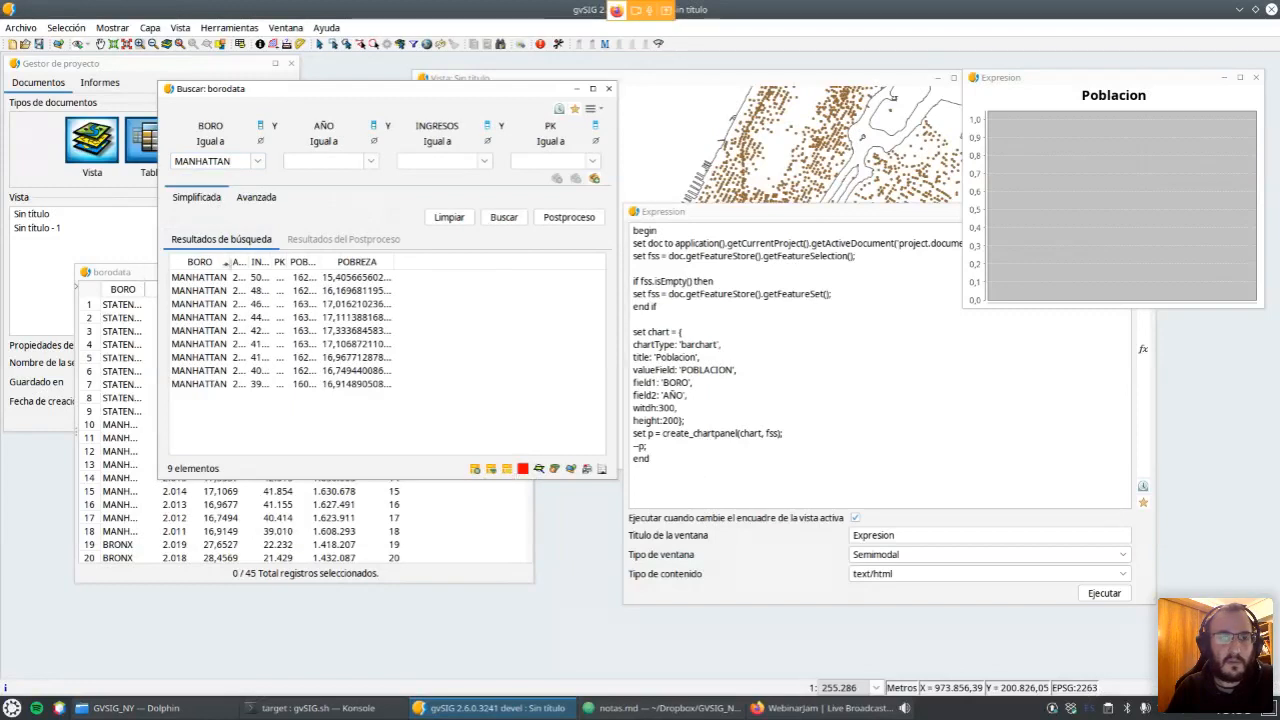
left_click(593, 88)
double_click(640, 62)
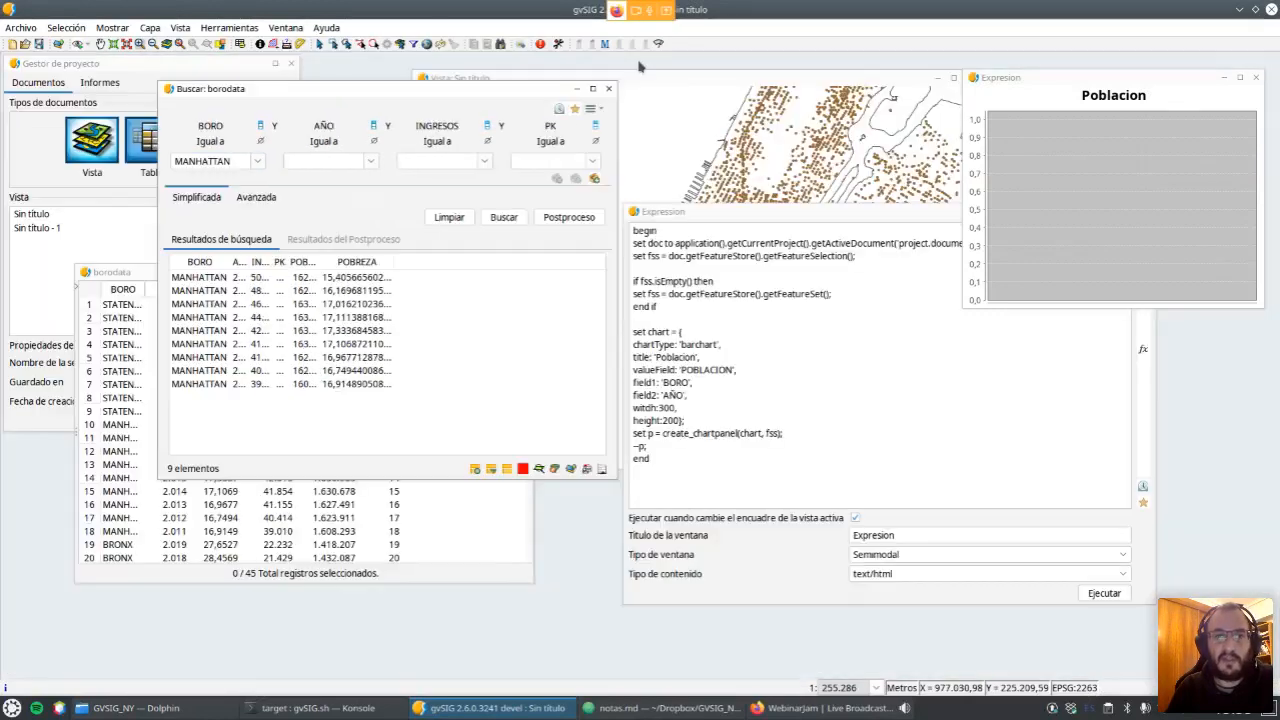
left_click(609, 89)
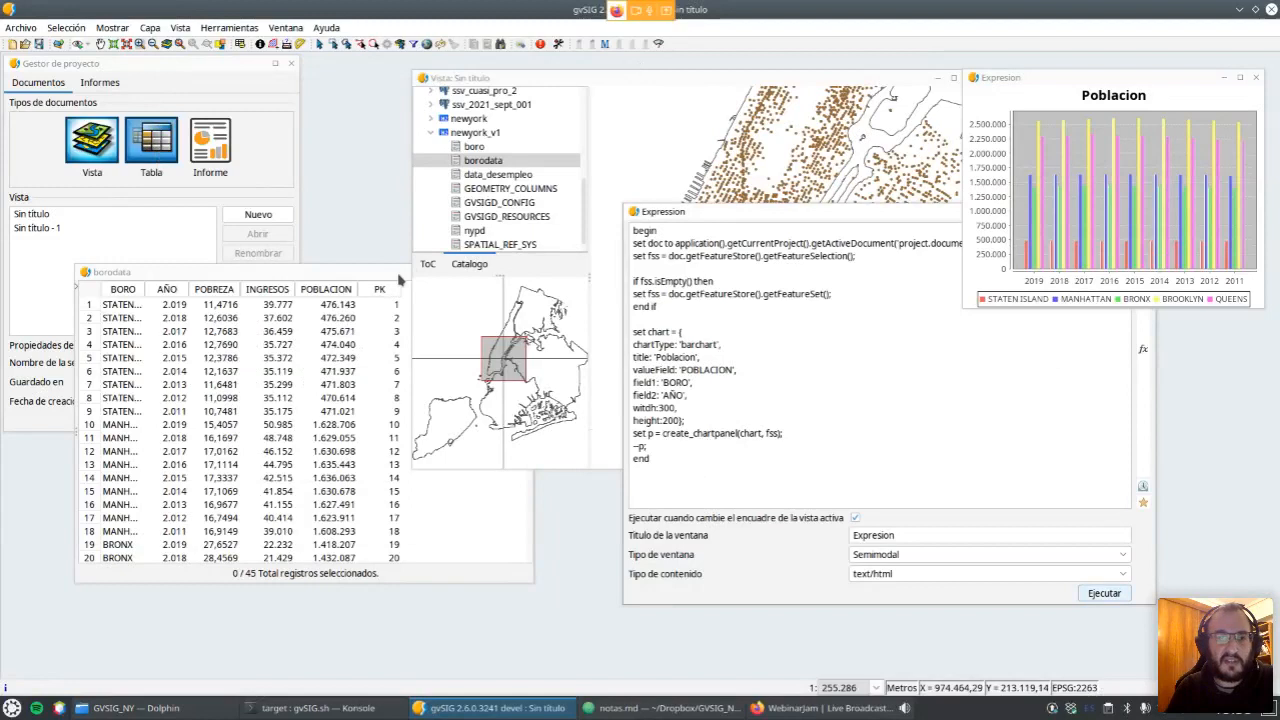
Open the record search from the borodata table, search for BORO equal to BRONX, select the results and widen the BORO column.
left_click(338, 277)
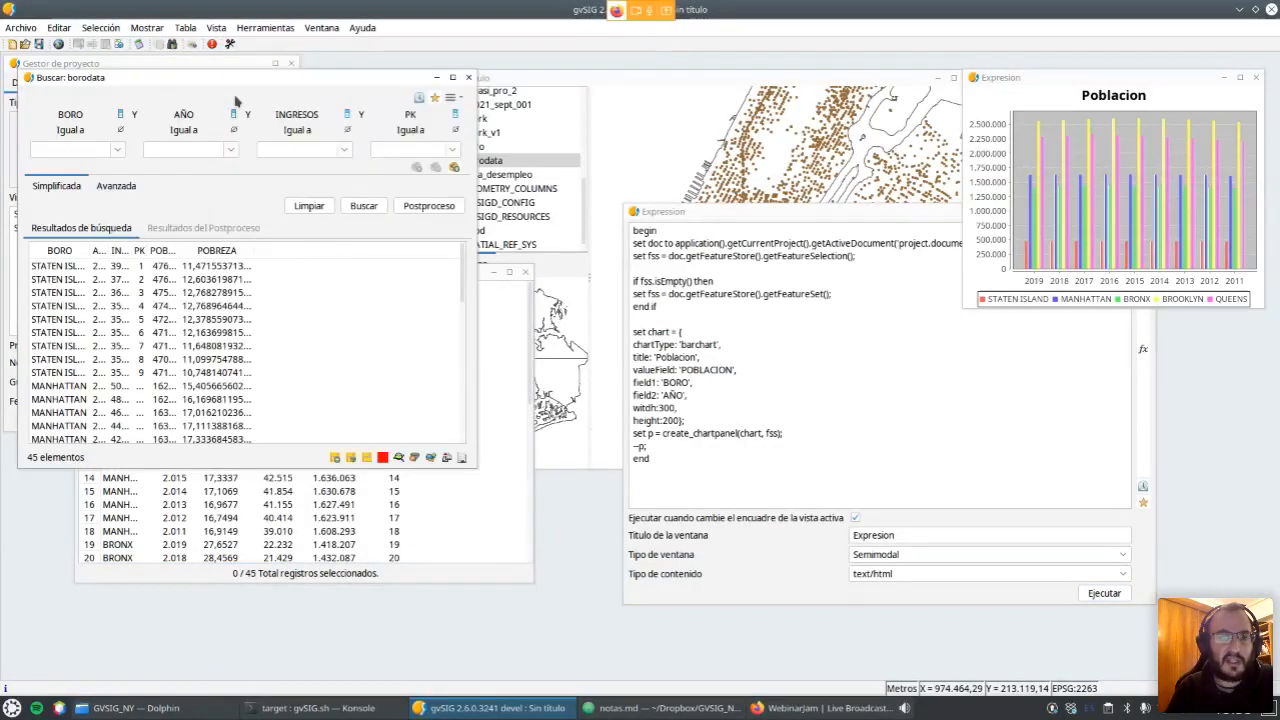
left_click_drag(203, 85, 387, 90)
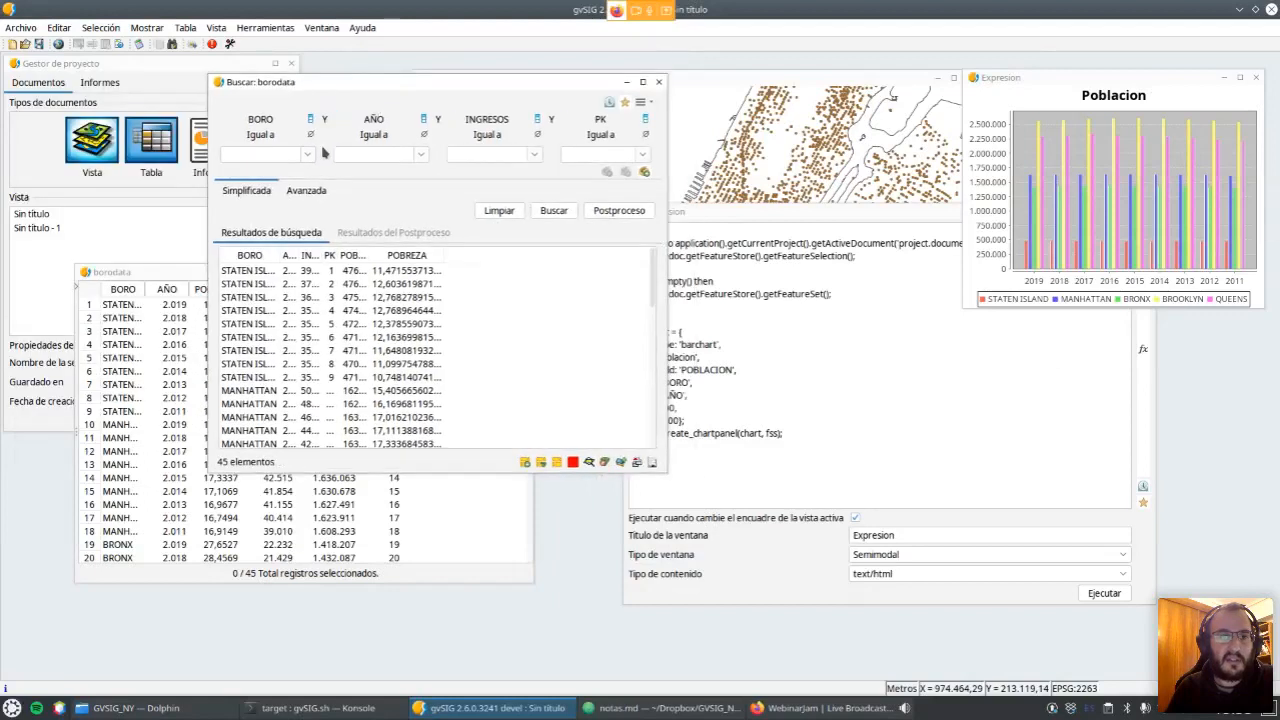
left_click(309, 155)
left_click(288, 185)
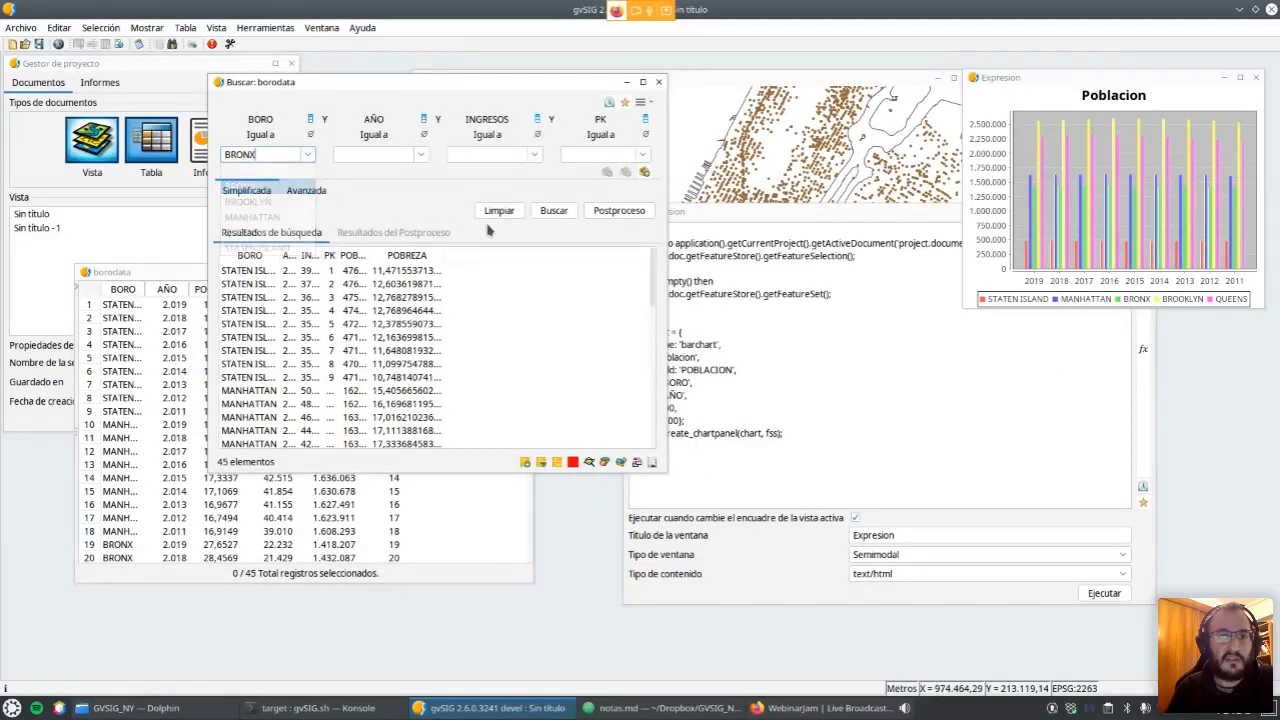
left_click(553, 211)
left_click(557, 463)
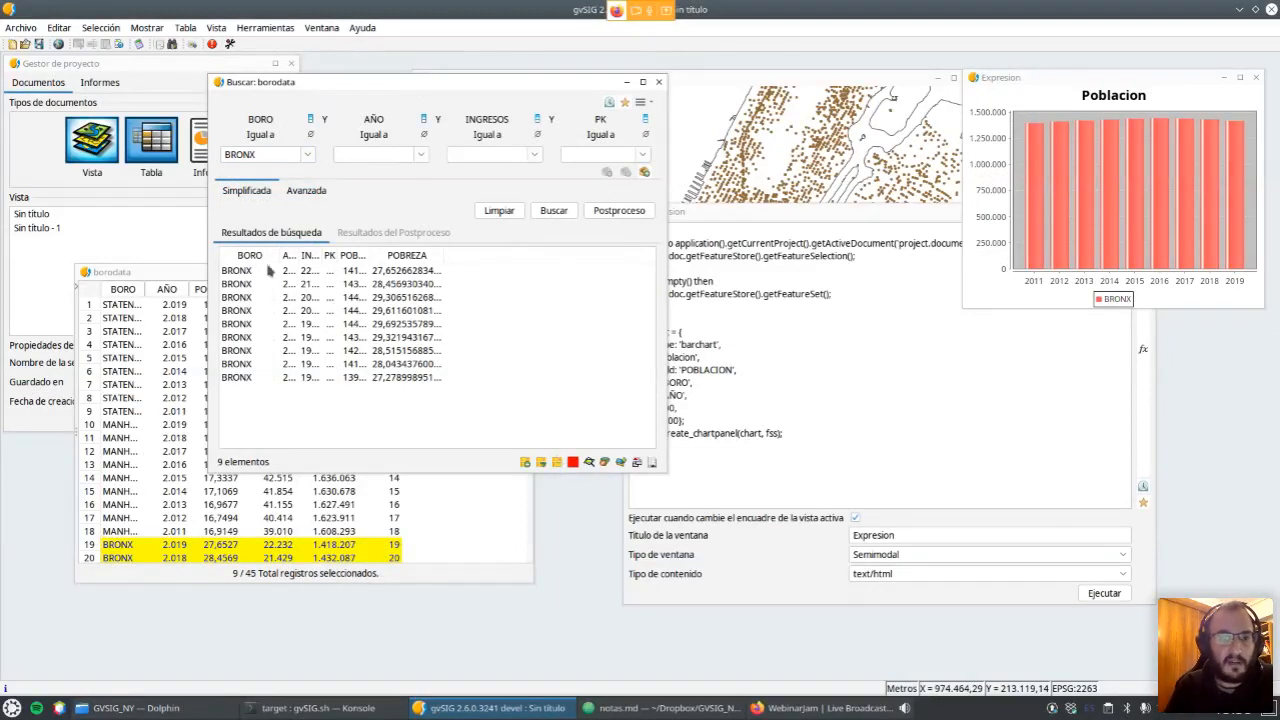
left_click_drag(278, 256, 298, 256)
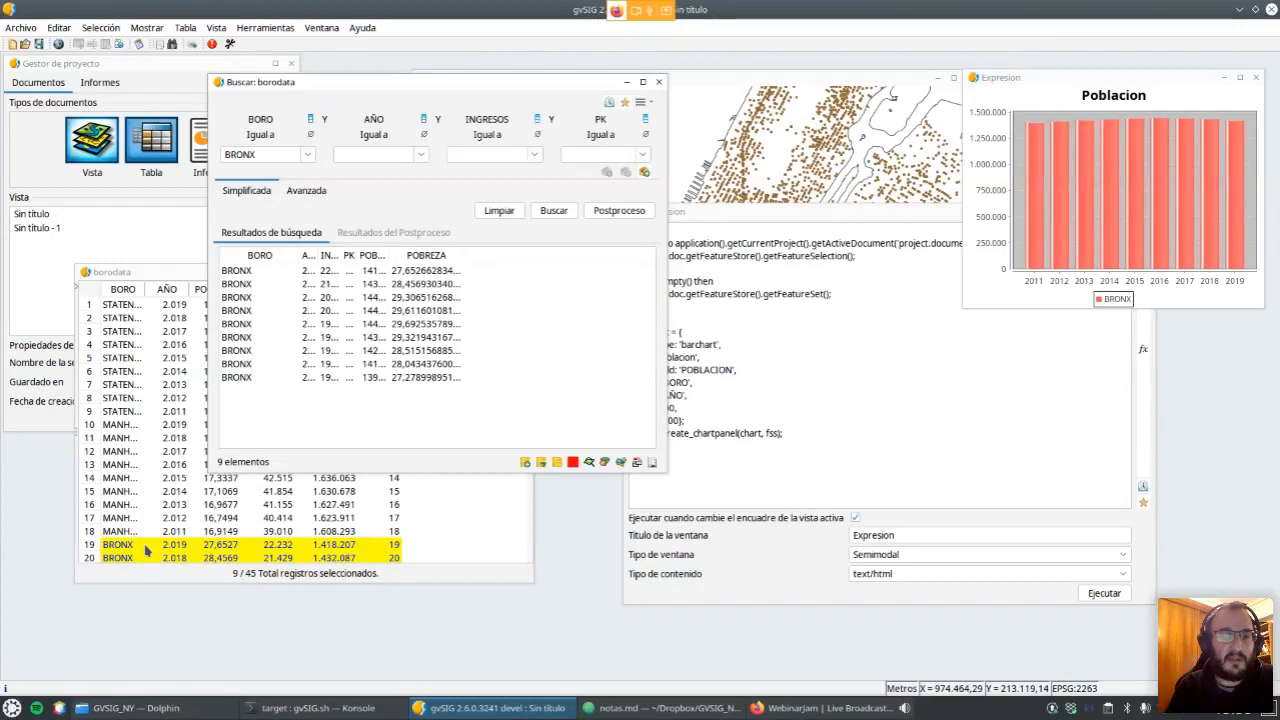
Search borodata for BORO equal to STATEN ISLAND and replace the table selection with the results.
left_click(307, 154)
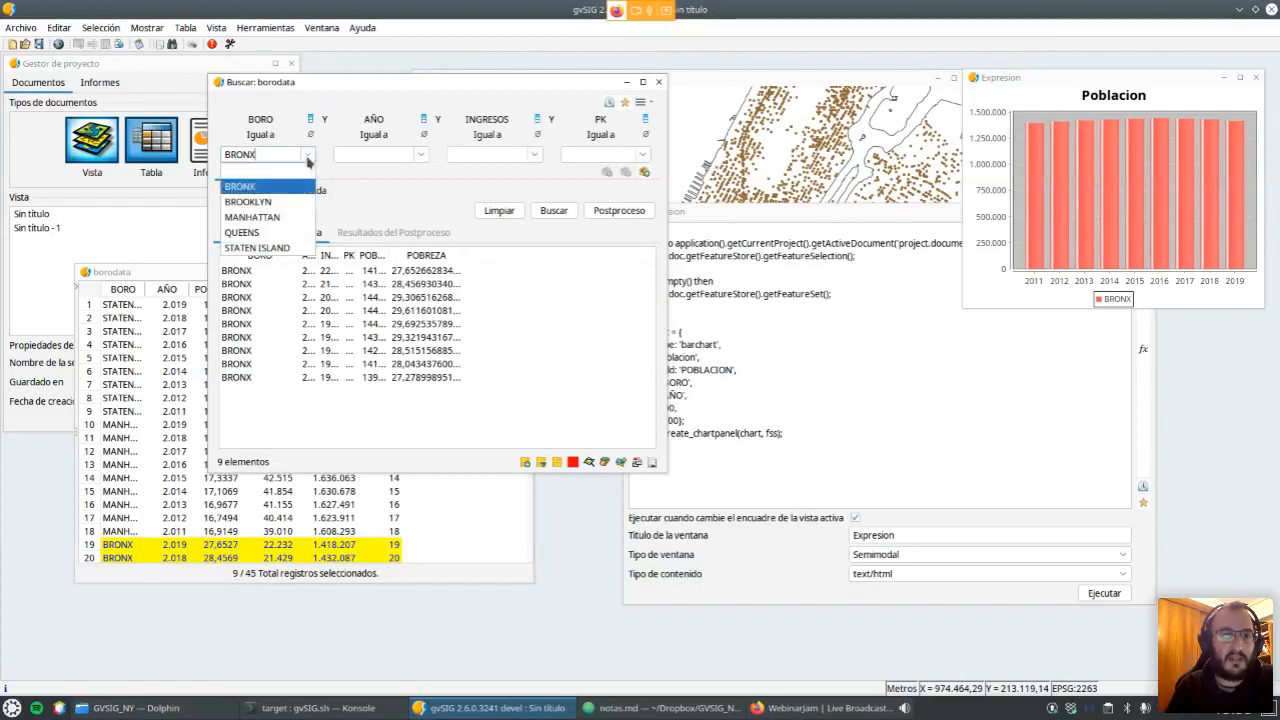
left_click(258, 247)
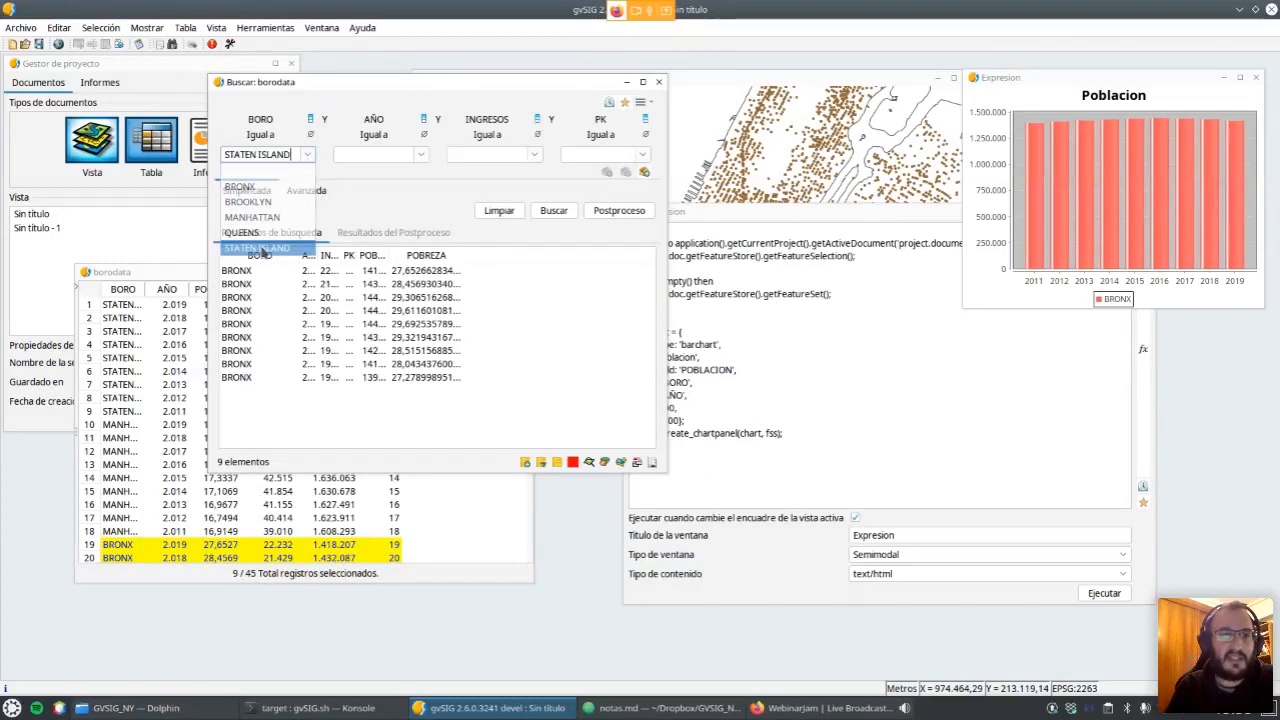
left_click(552, 211)
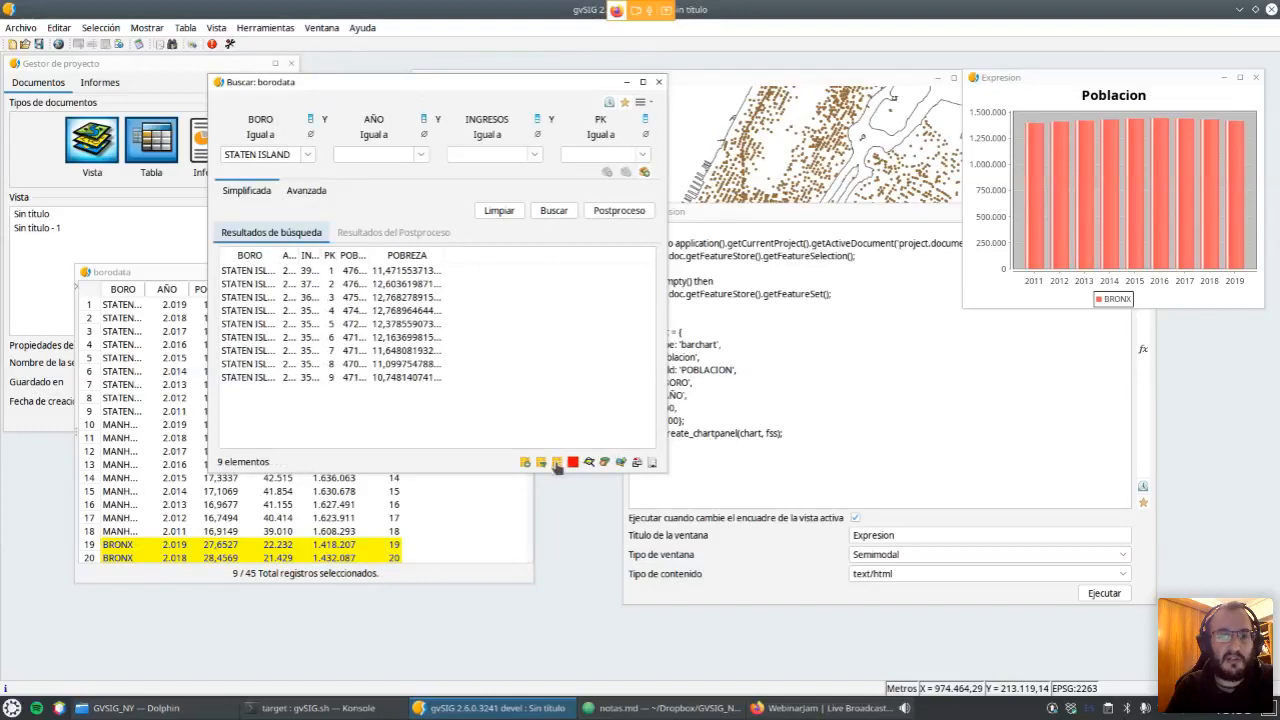
left_click(557, 462)
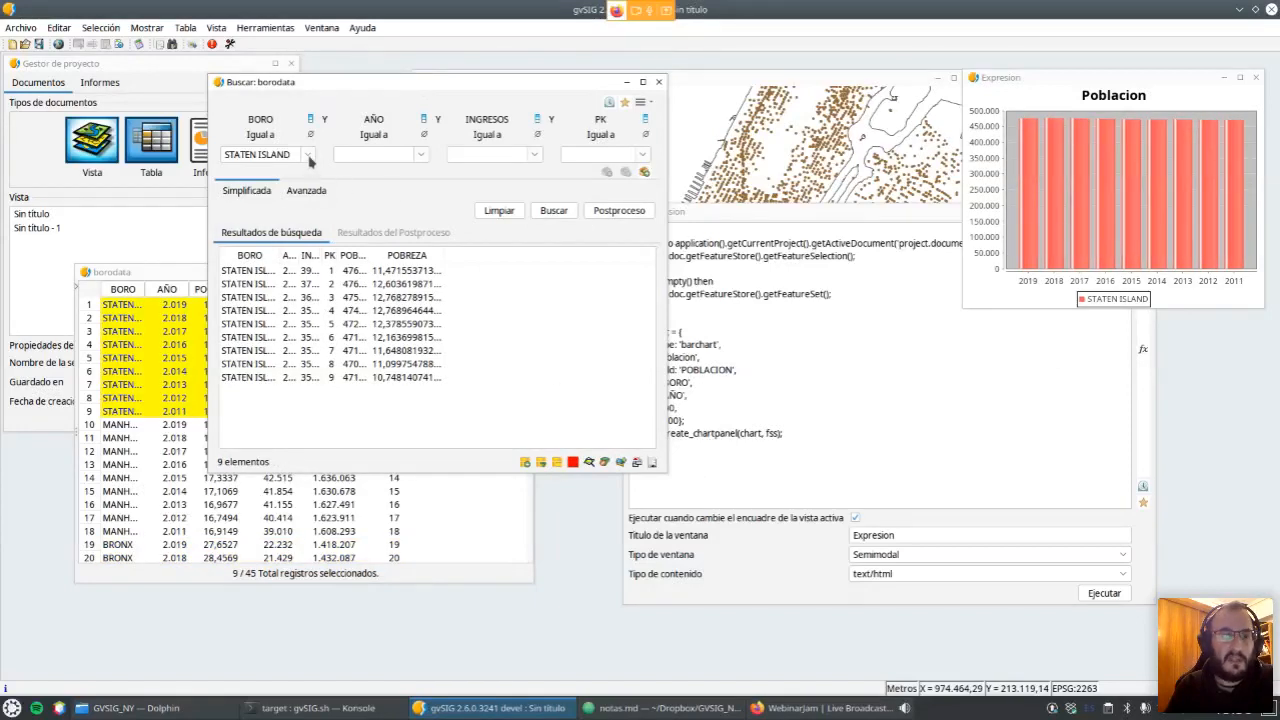
Clear the BORO criterion, search for AÑO equal to 2016, select the results in borodata and enlarge the Poblacion chart window.
triple_click(282, 155)
key("BackSpace")
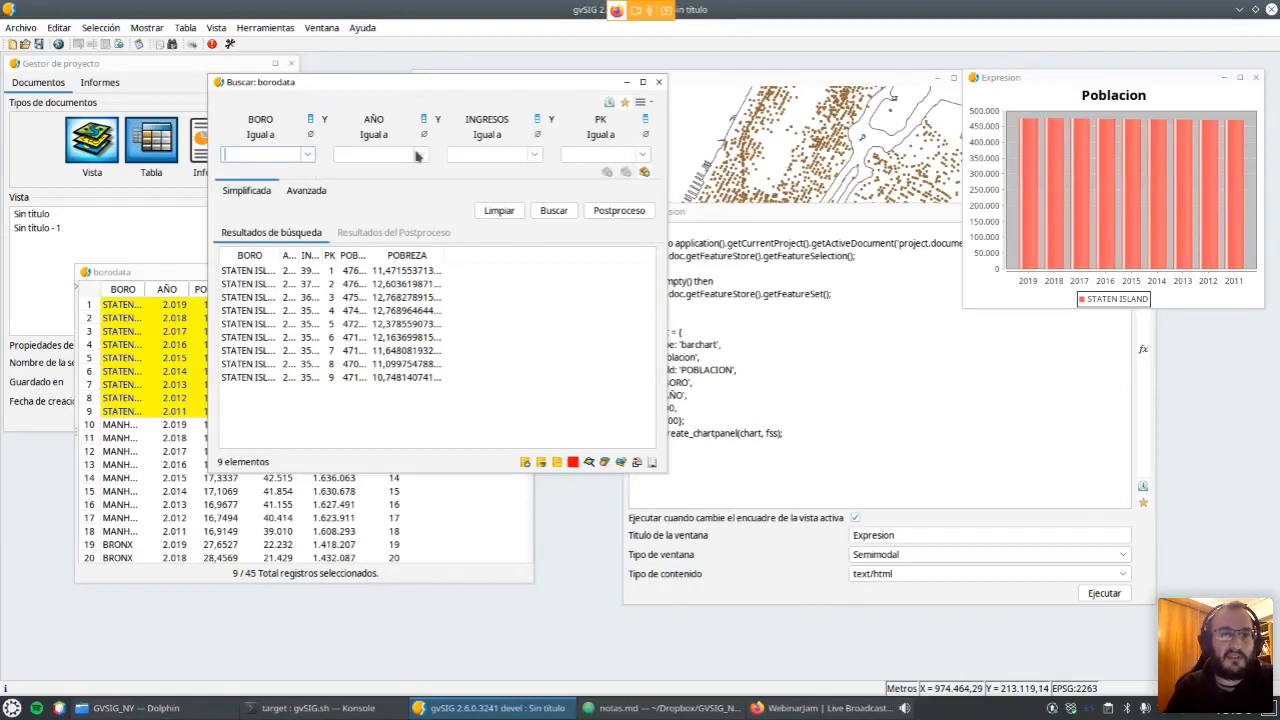
left_click(421, 155)
left_click(380, 263)
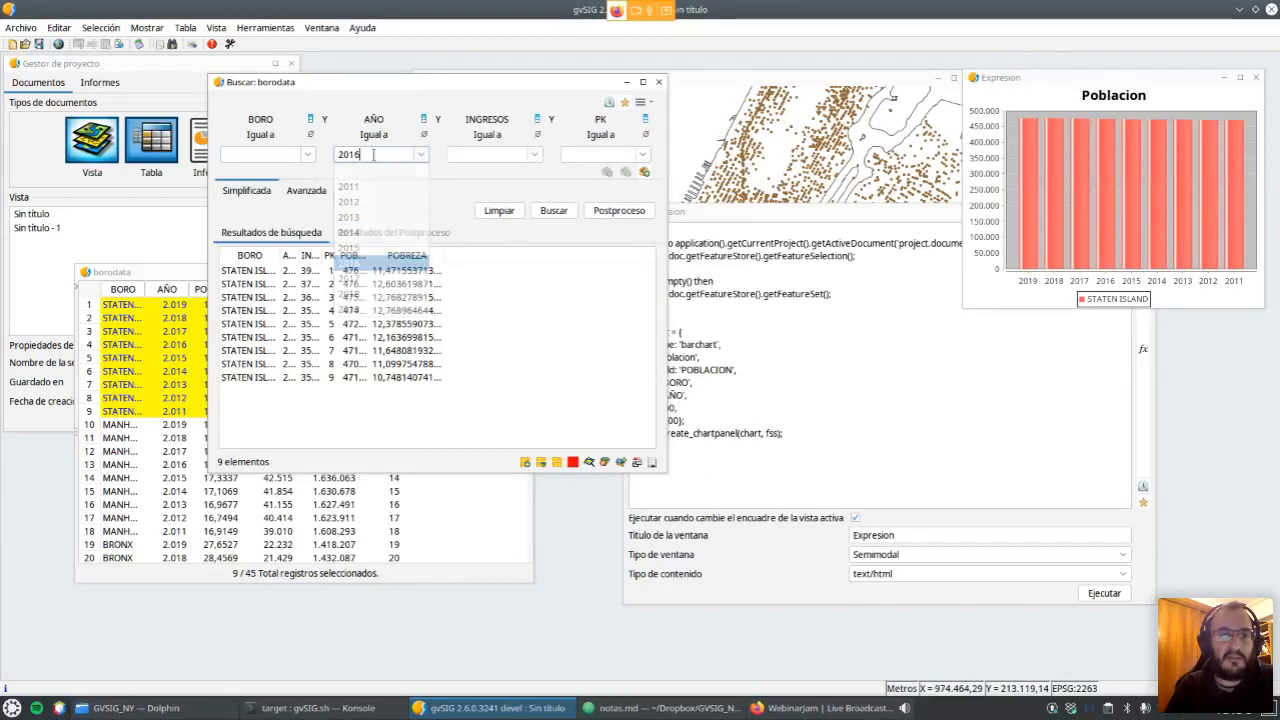
left_click(550, 210)
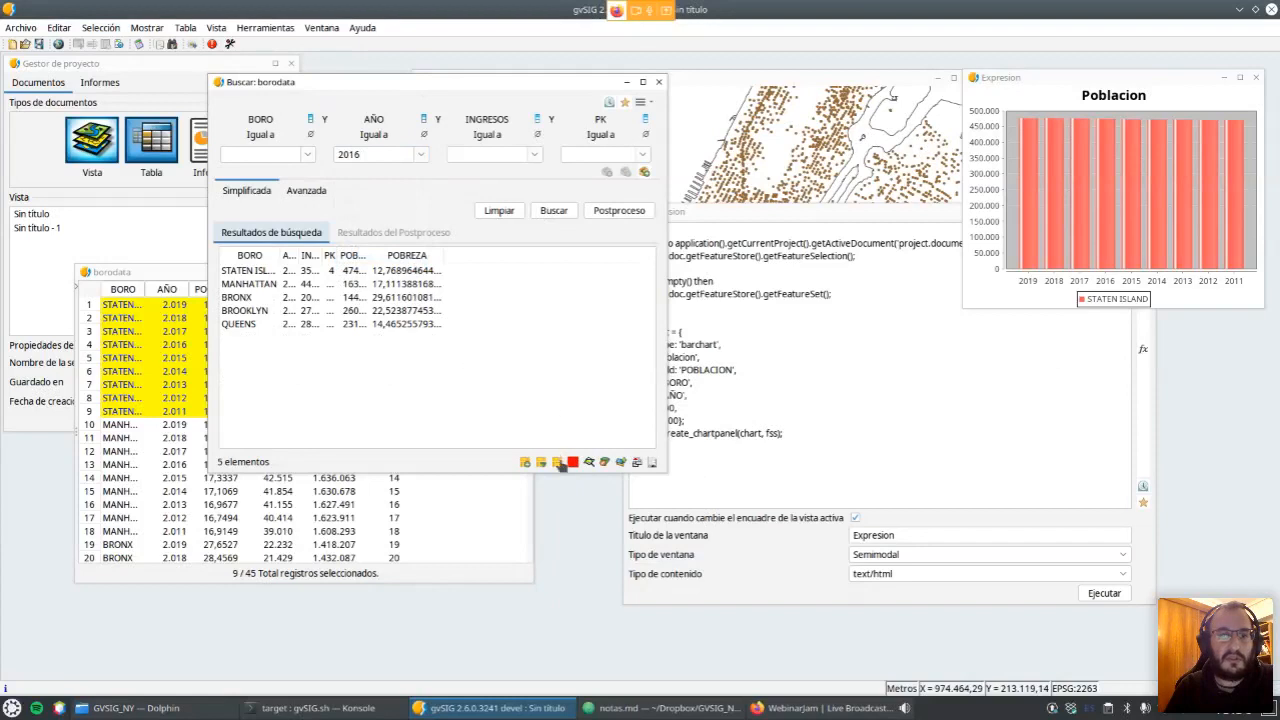
left_click(557, 462)
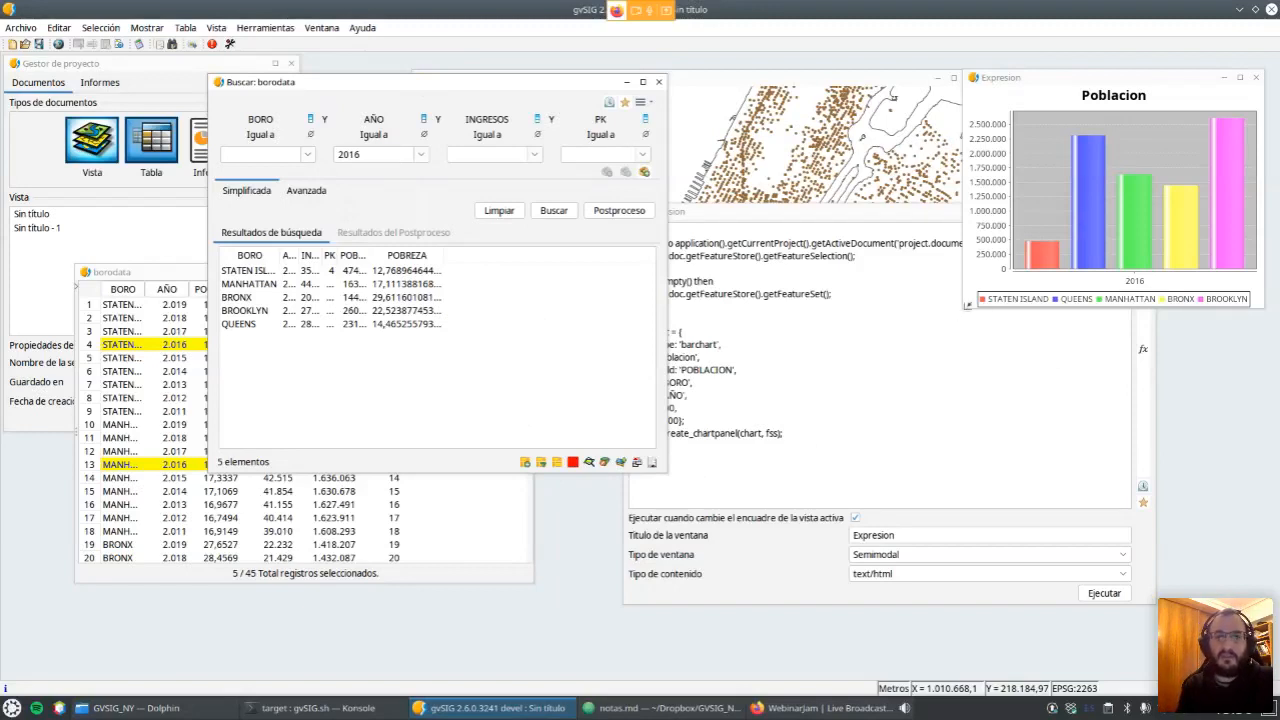
left_click_drag(967, 305, 920, 331)
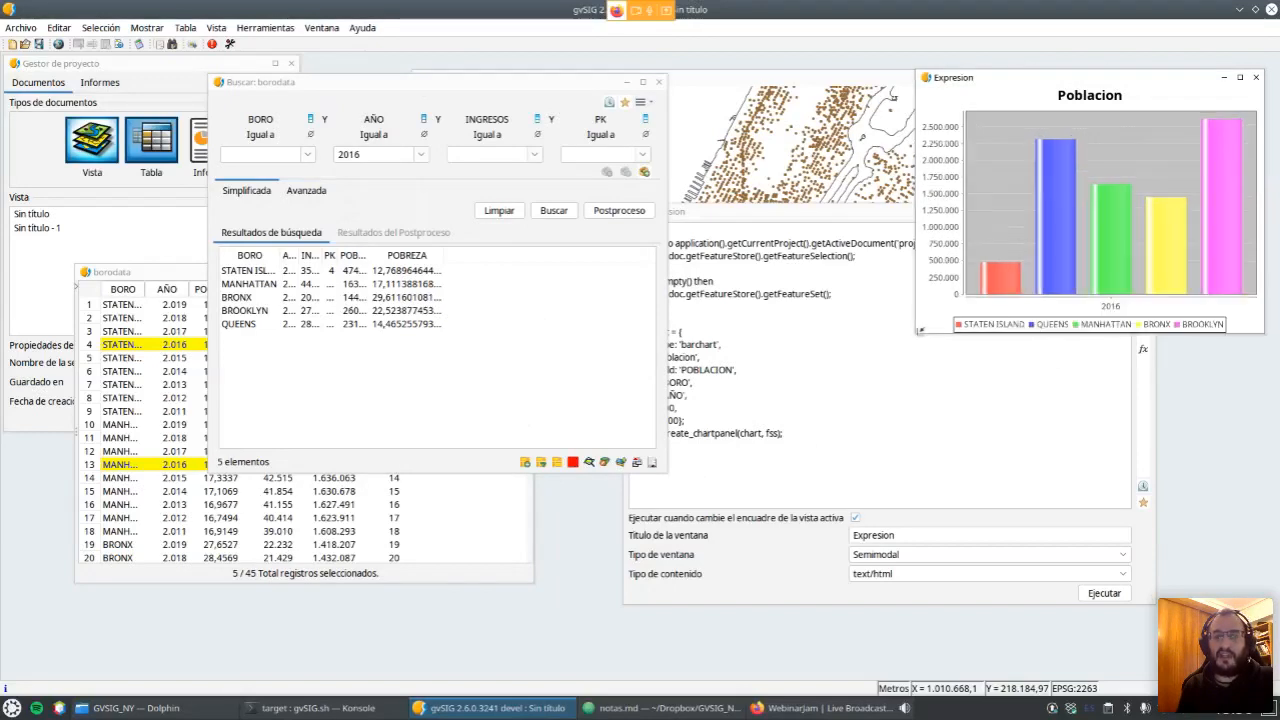
mouse_move(805, 711)
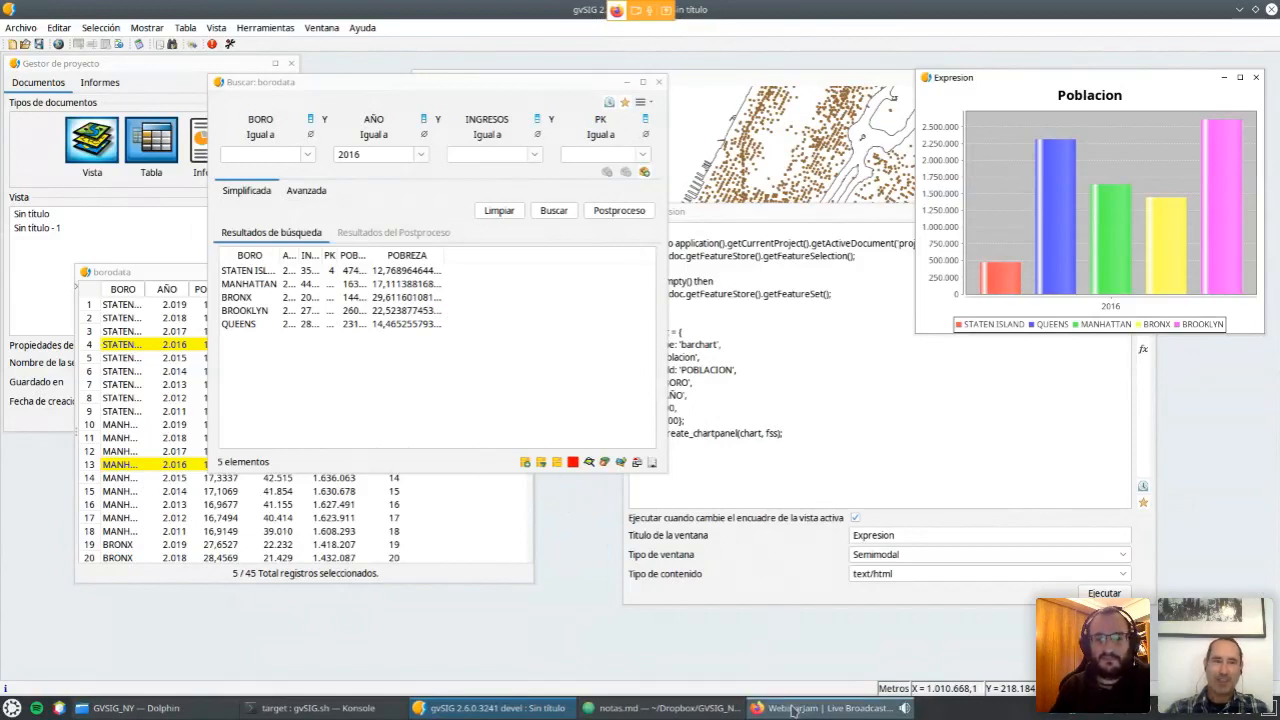
mouse_move(825, 708)
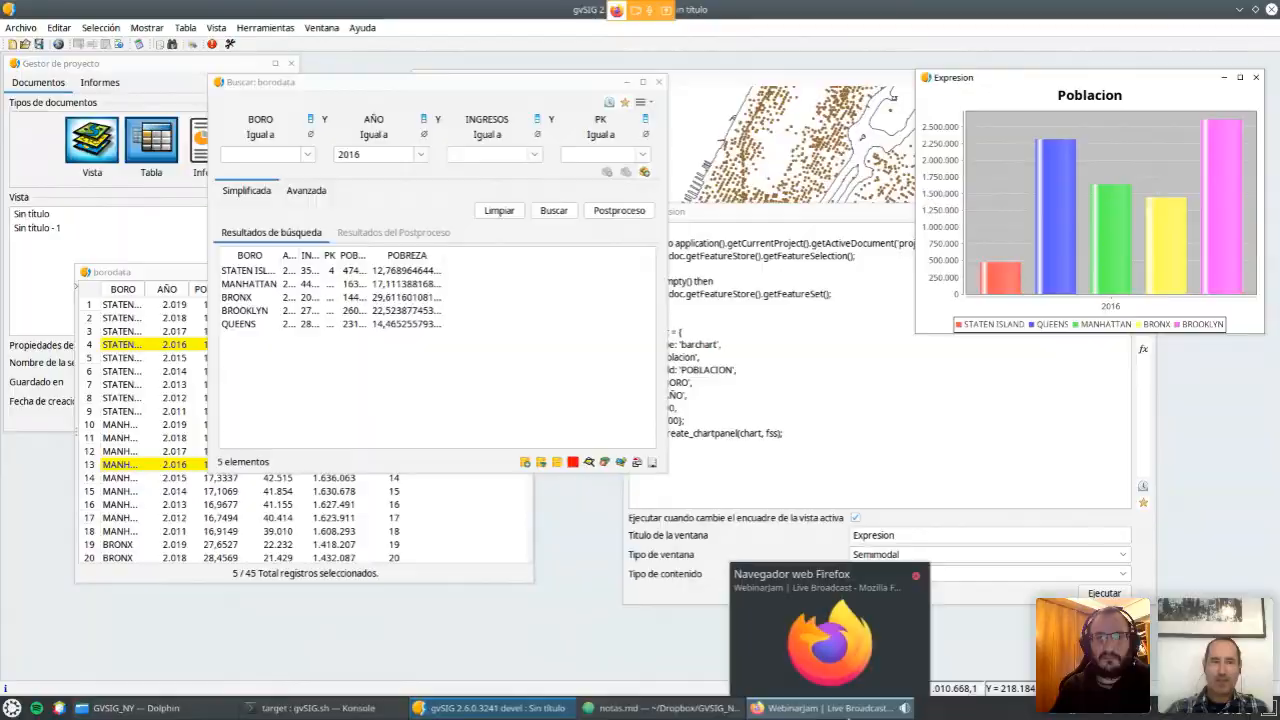